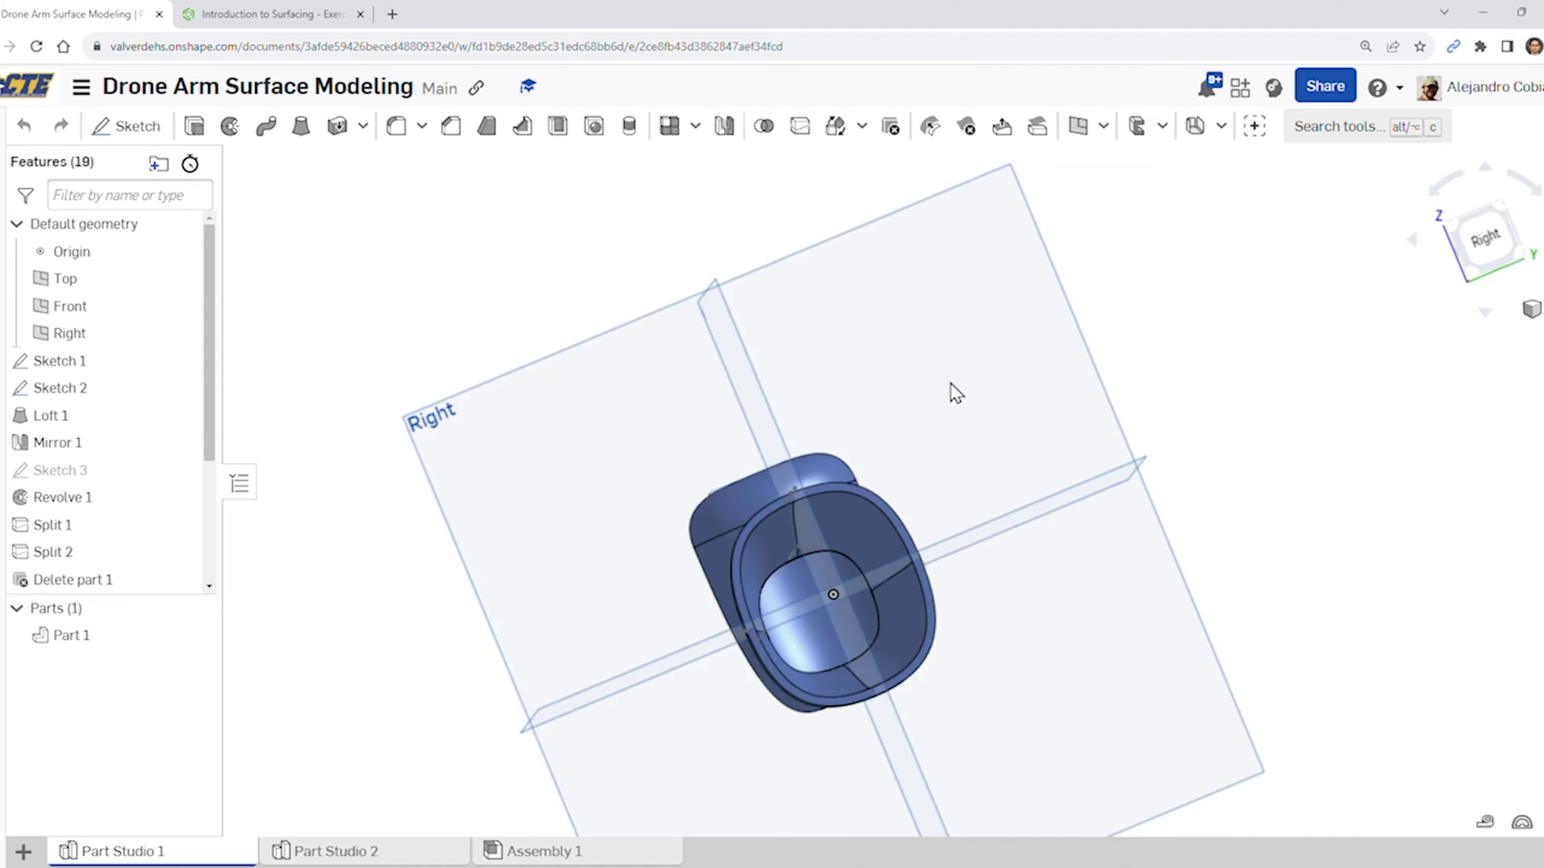
# Inspect the finished drone arm model from several sides
pyautogui.moveTo(785, 558); pyautogui.dragTo(940, 544, button='right')
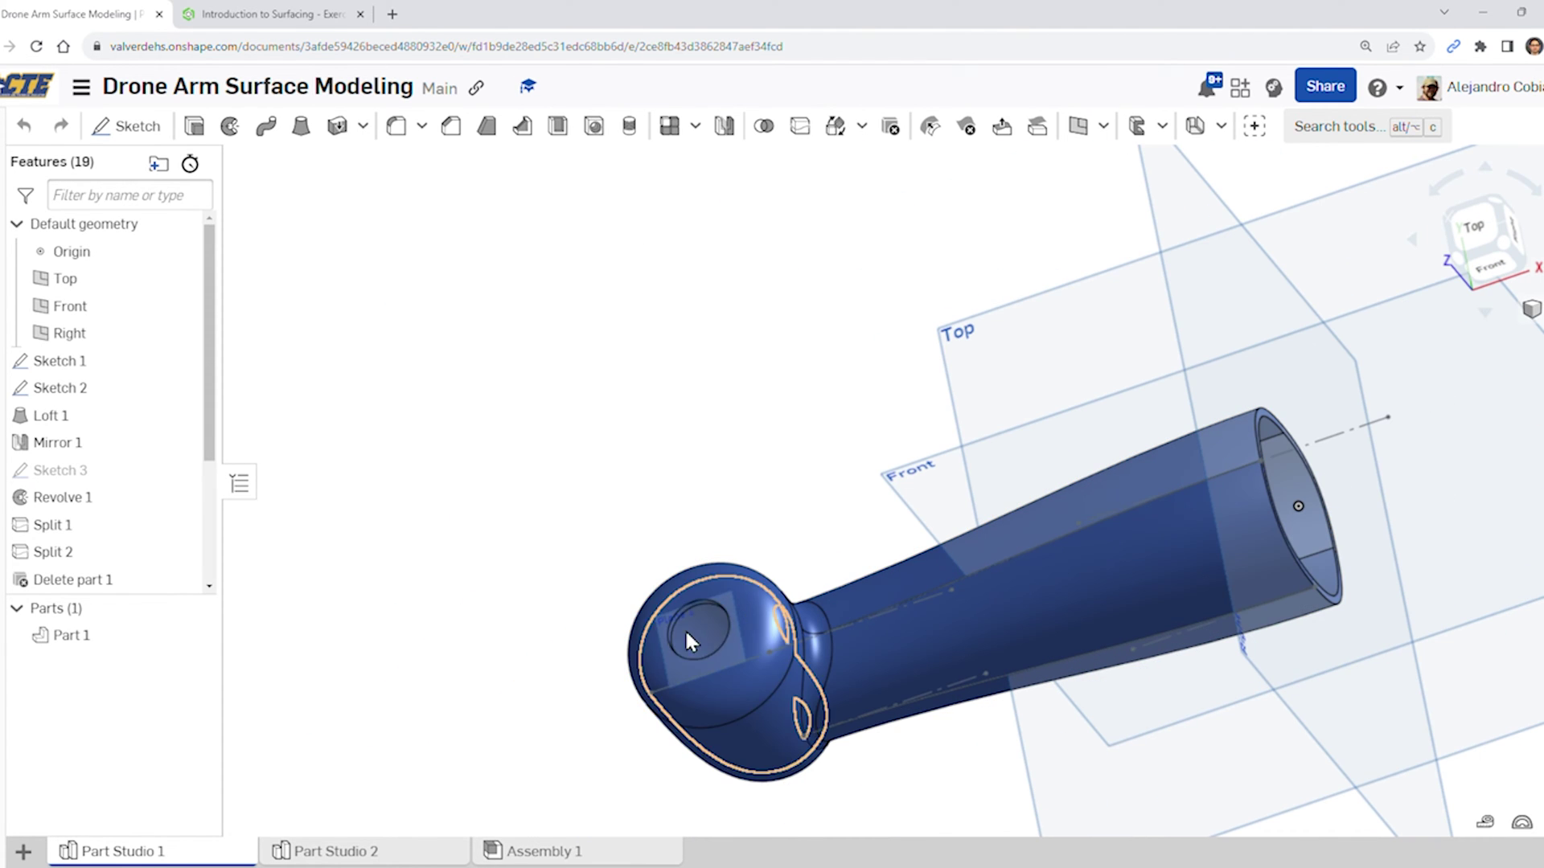
pyautogui.moveTo(704, 635); pyautogui.dragTo(851, 499, button='right')
pyautogui.moveTo(753, 730); pyautogui.dragTo(830, 639, button='right')
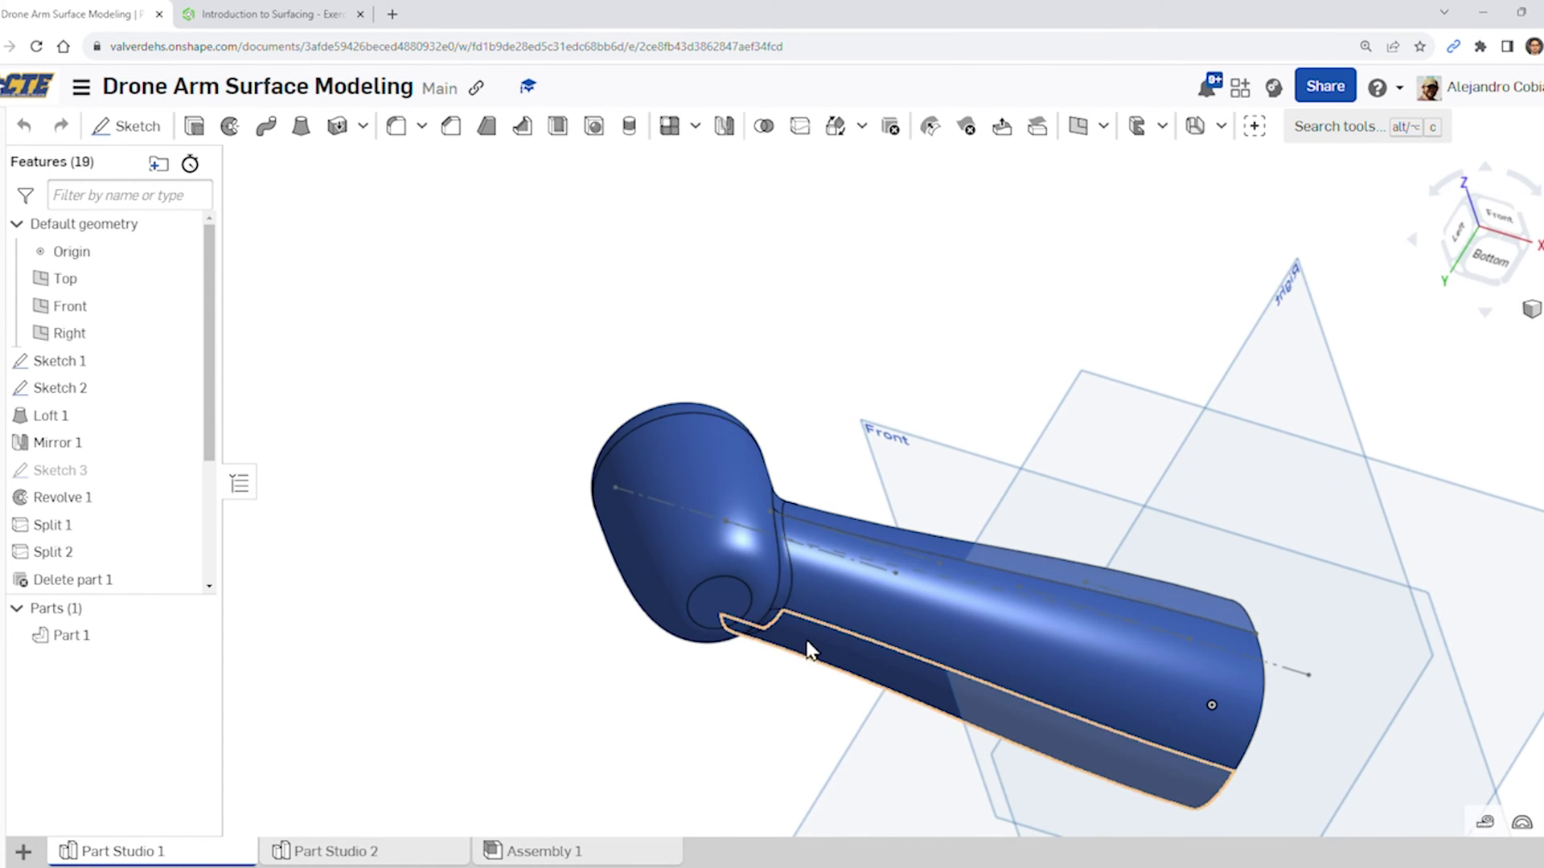
pyautogui.moveTo(1058, 458); pyautogui.dragTo(987, 488, button='right')
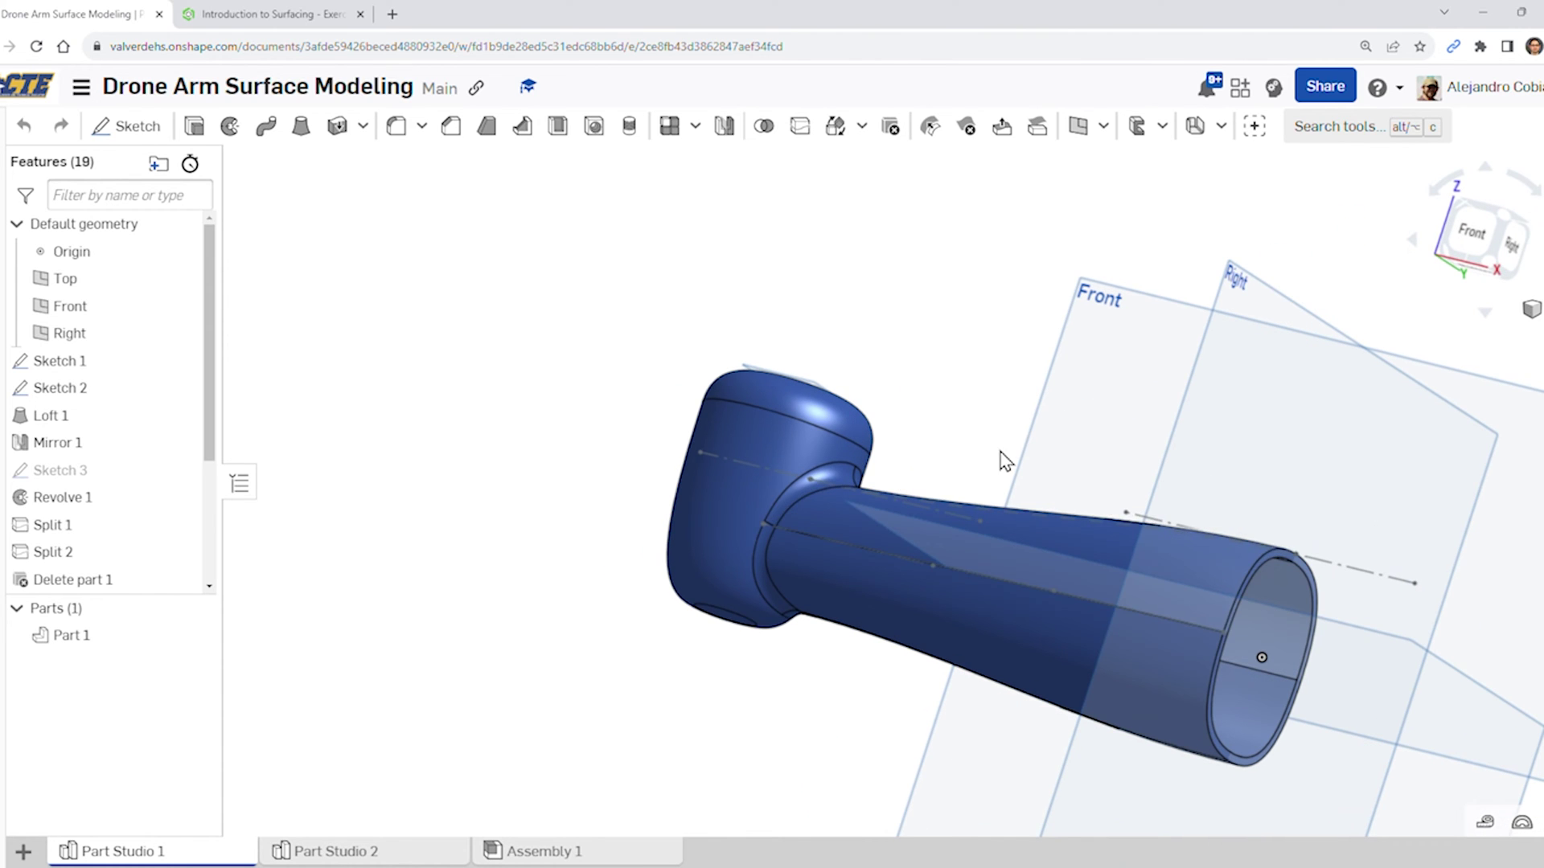
# Open the empty Part Studio 2 and accept the workspace units with millimeter as the default length unit
pyautogui.click(23, 852)
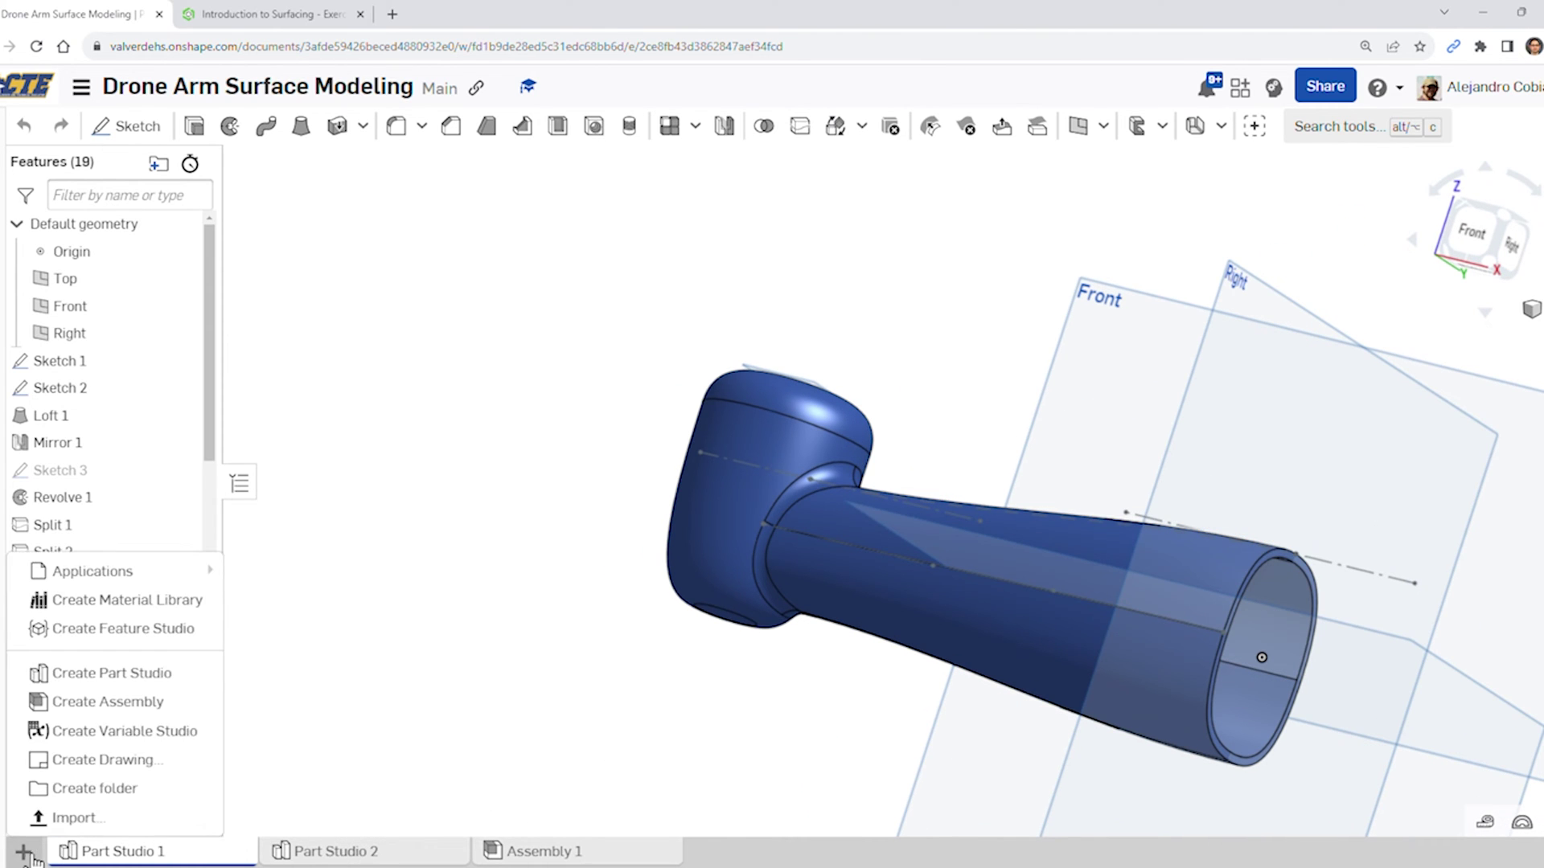
pyautogui.click(369, 854)
pyautogui.click(312, 16)
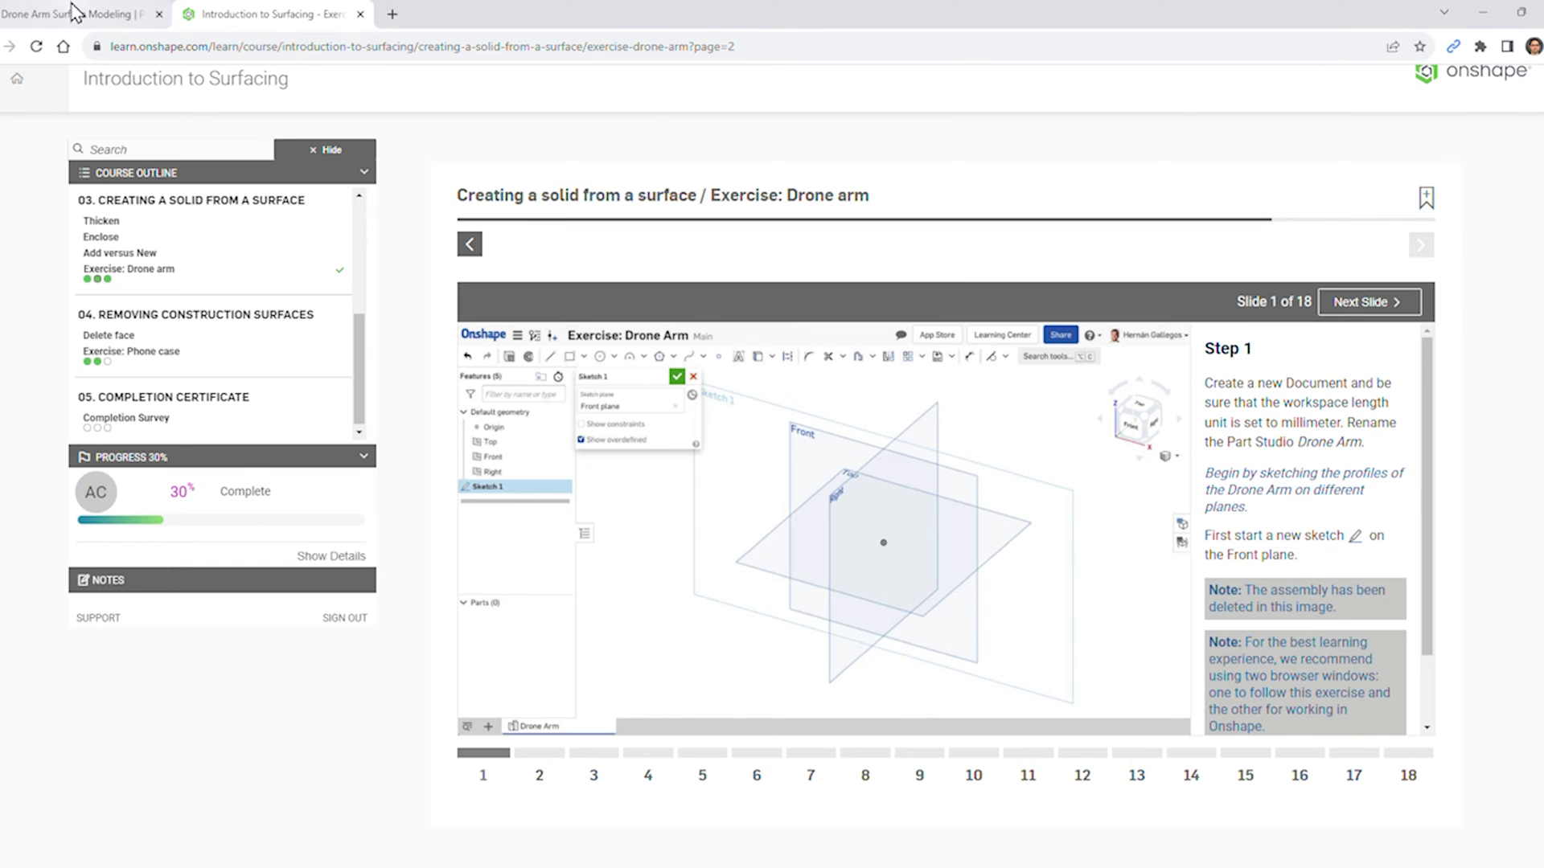
pyautogui.click(96, 14)
pyautogui.click(87, 94)
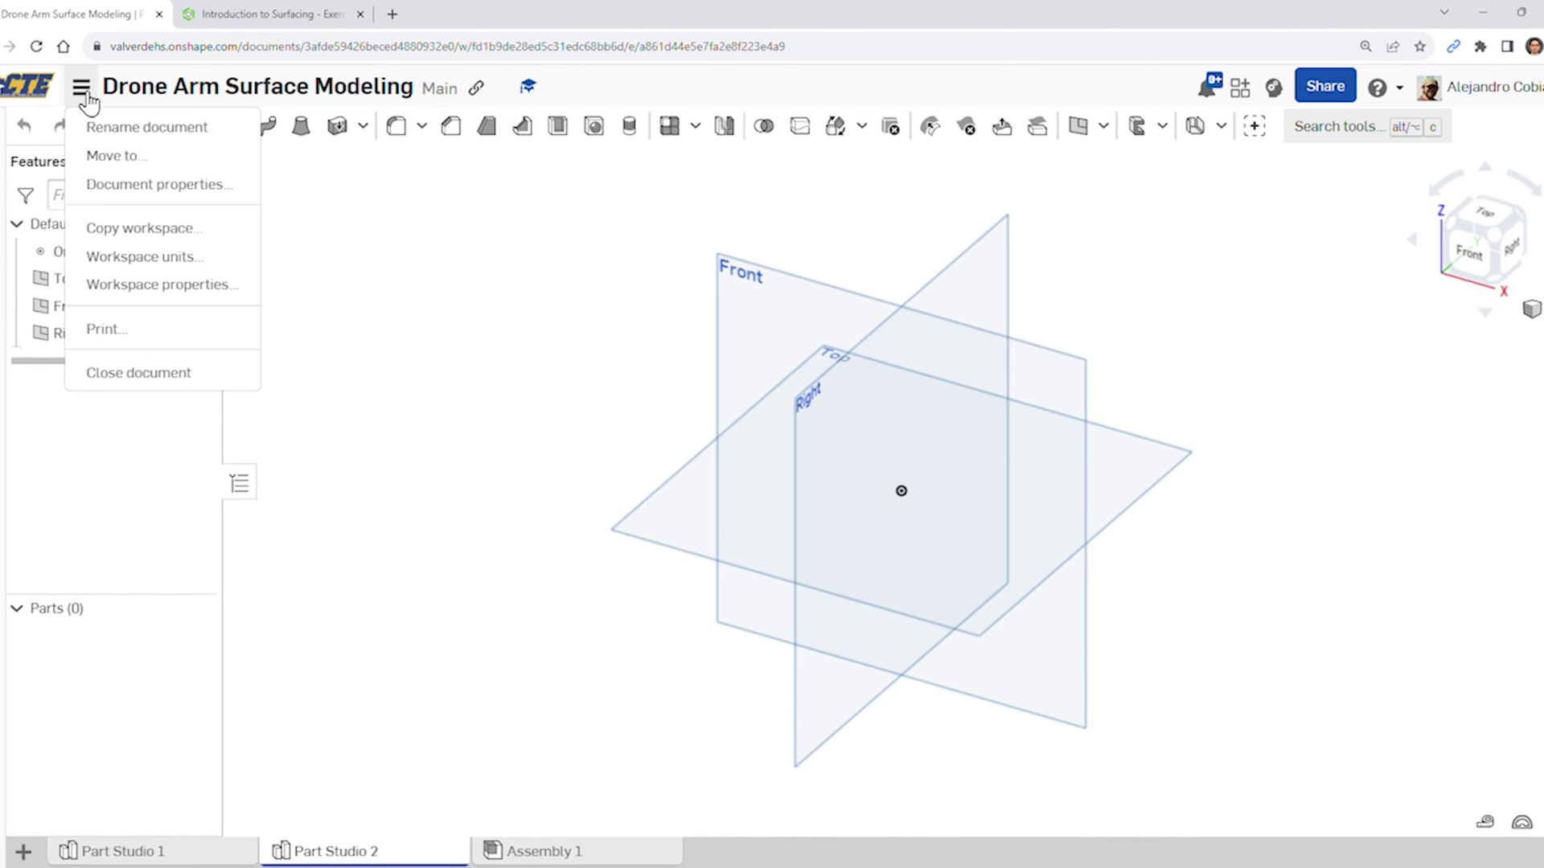
pyautogui.click(146, 255)
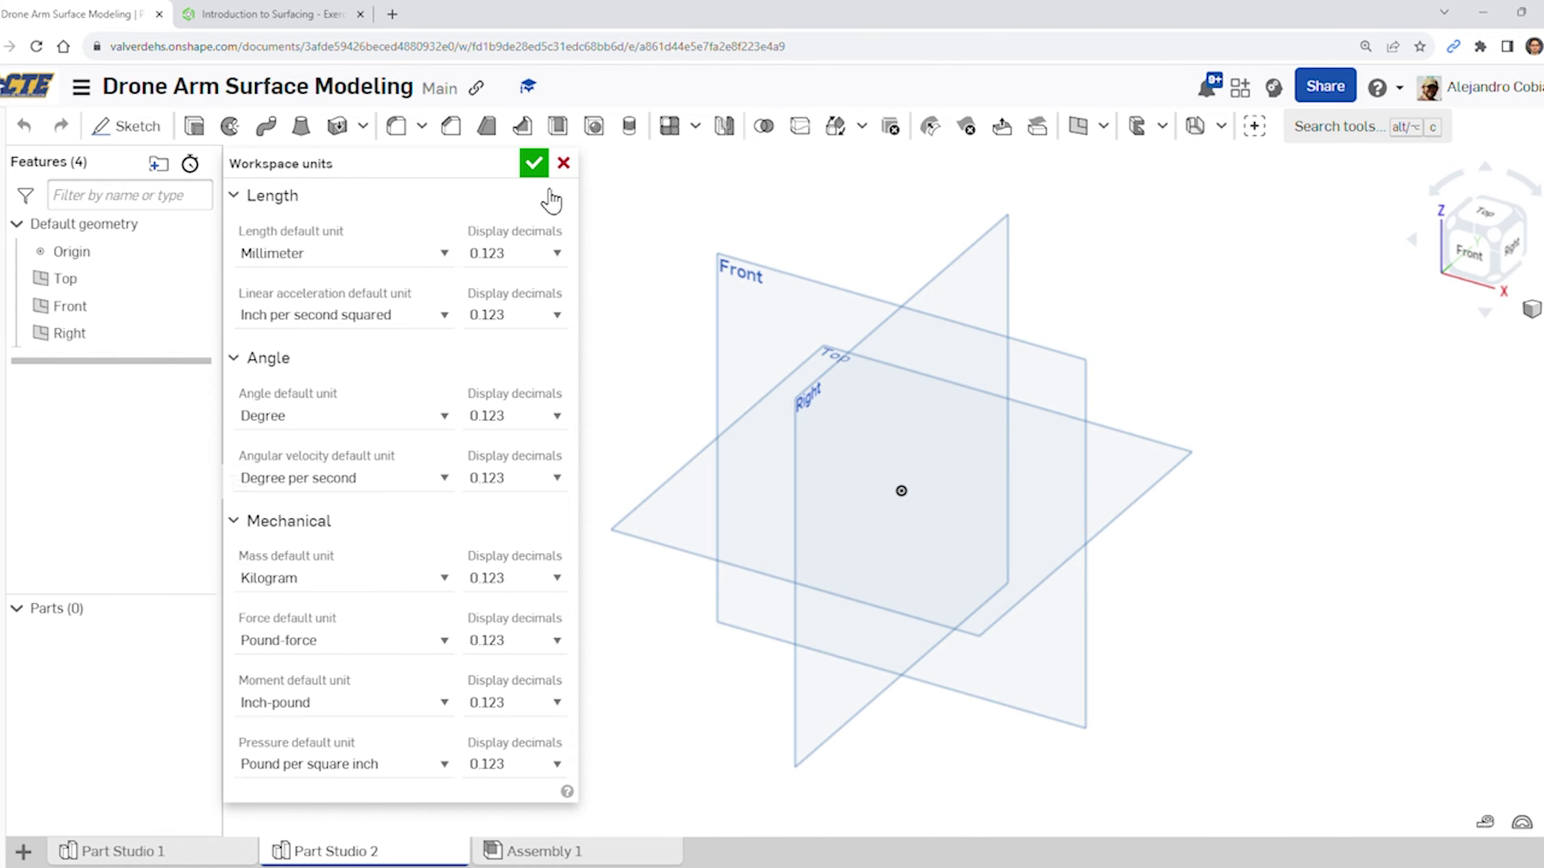
pyautogui.click(534, 164)
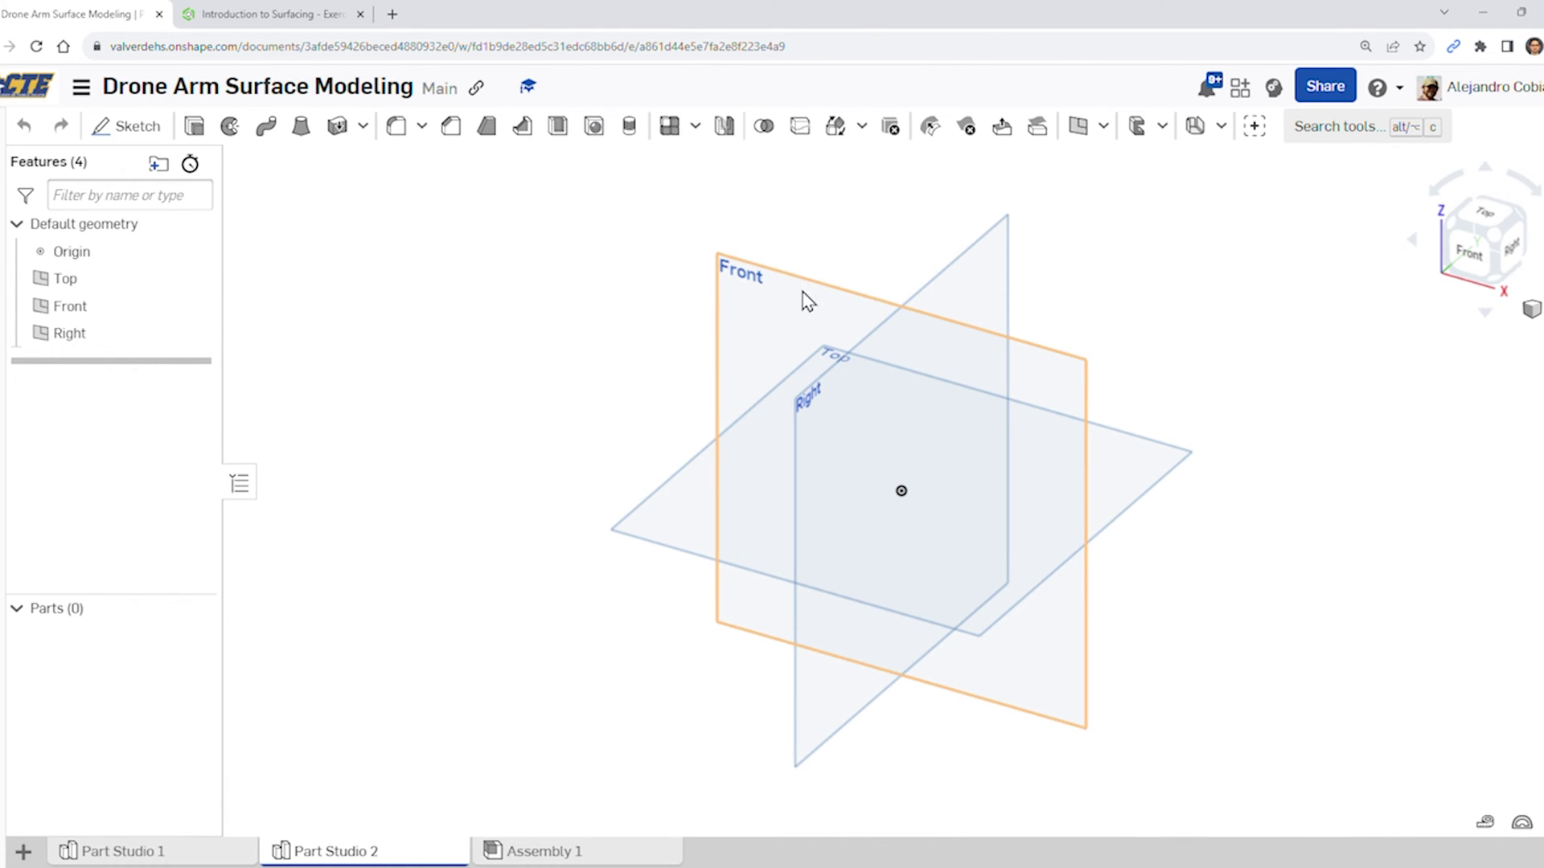
# Start a new sketch on the Front plane and view the plane face-on
pyautogui.click(757, 311)
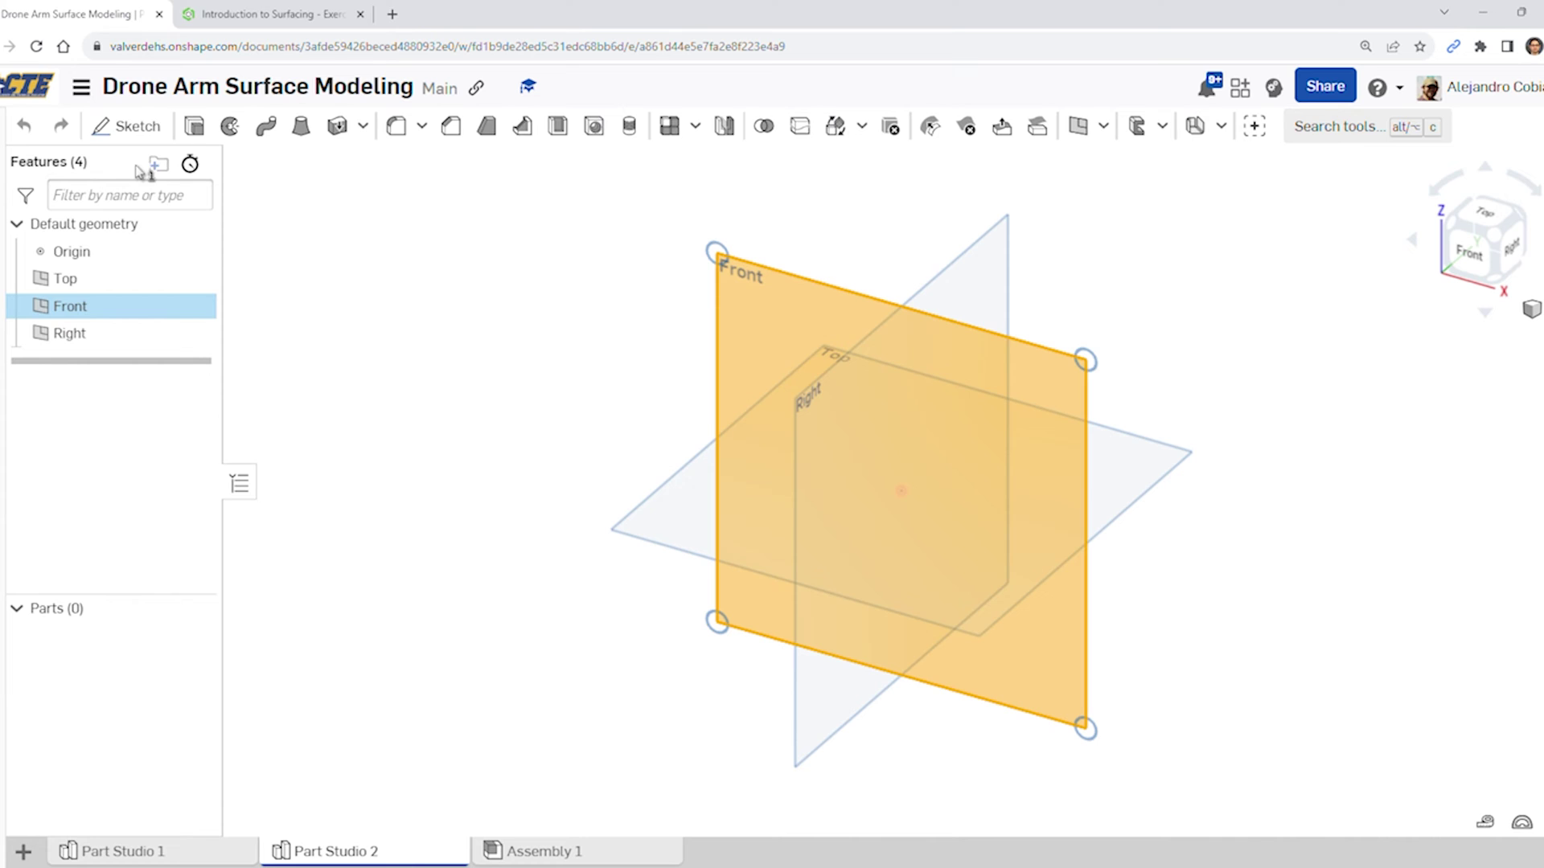
pyautogui.click(129, 126)
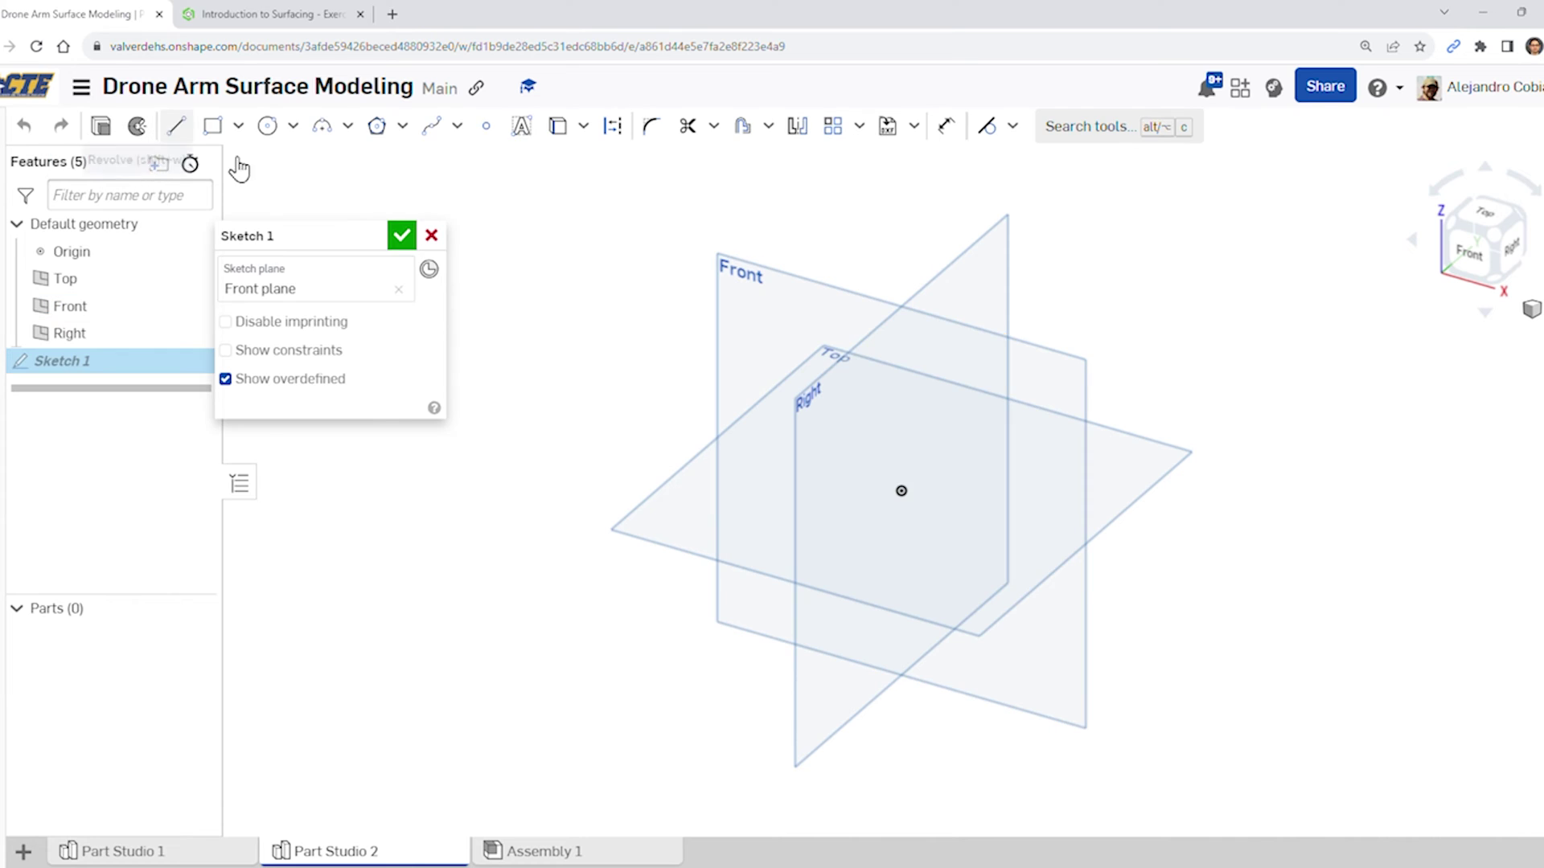
pyautogui.click(1469, 252)
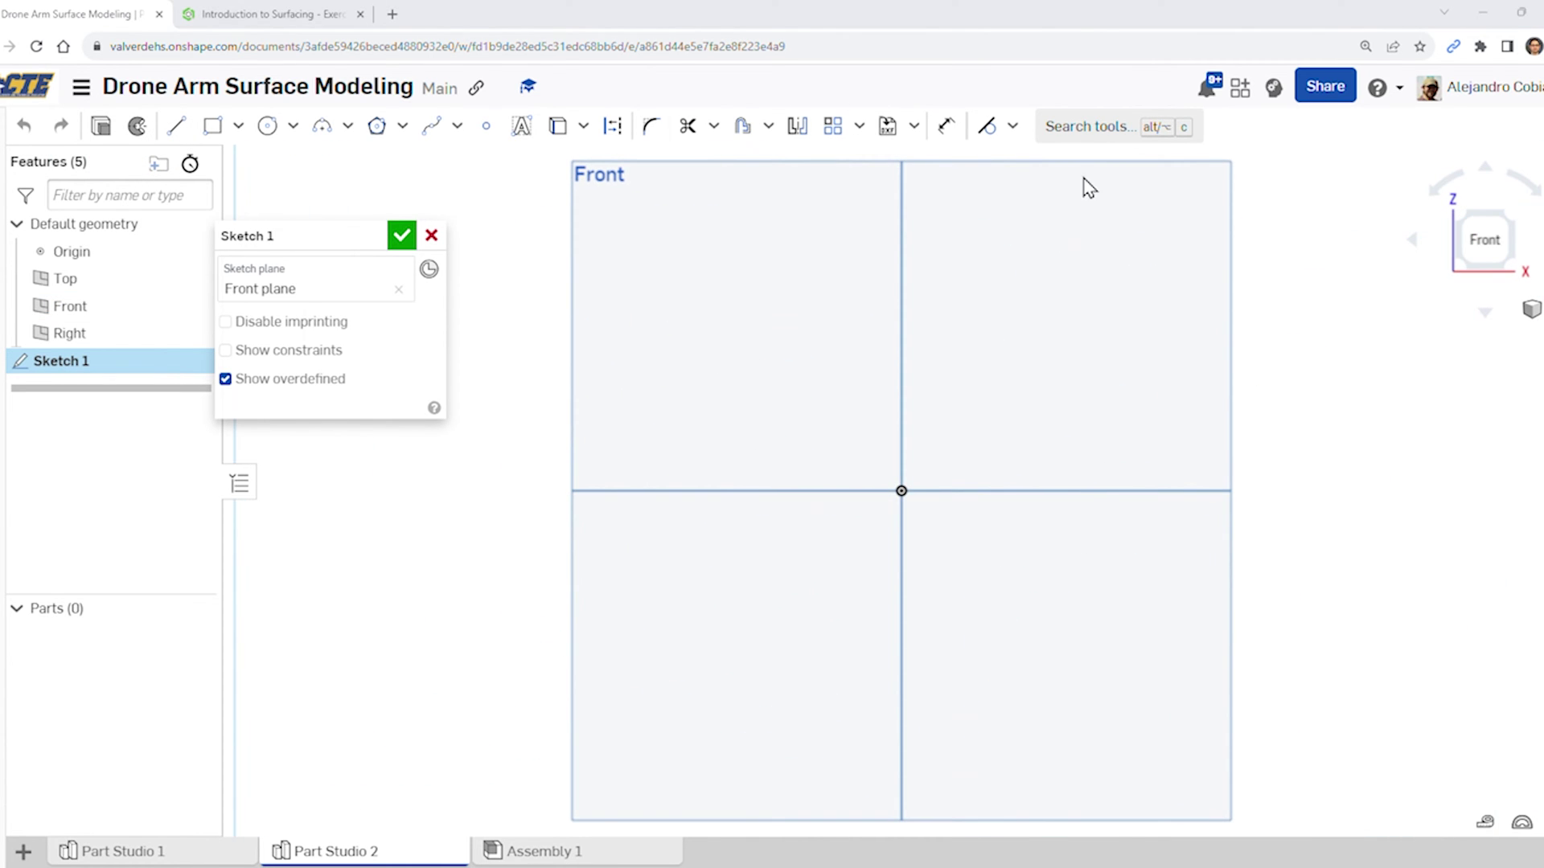
# Consult slide 2 of the Drone arm exercise and sketch a two-point spline from directly above the origin down to the left
pyautogui.click(269, 13)
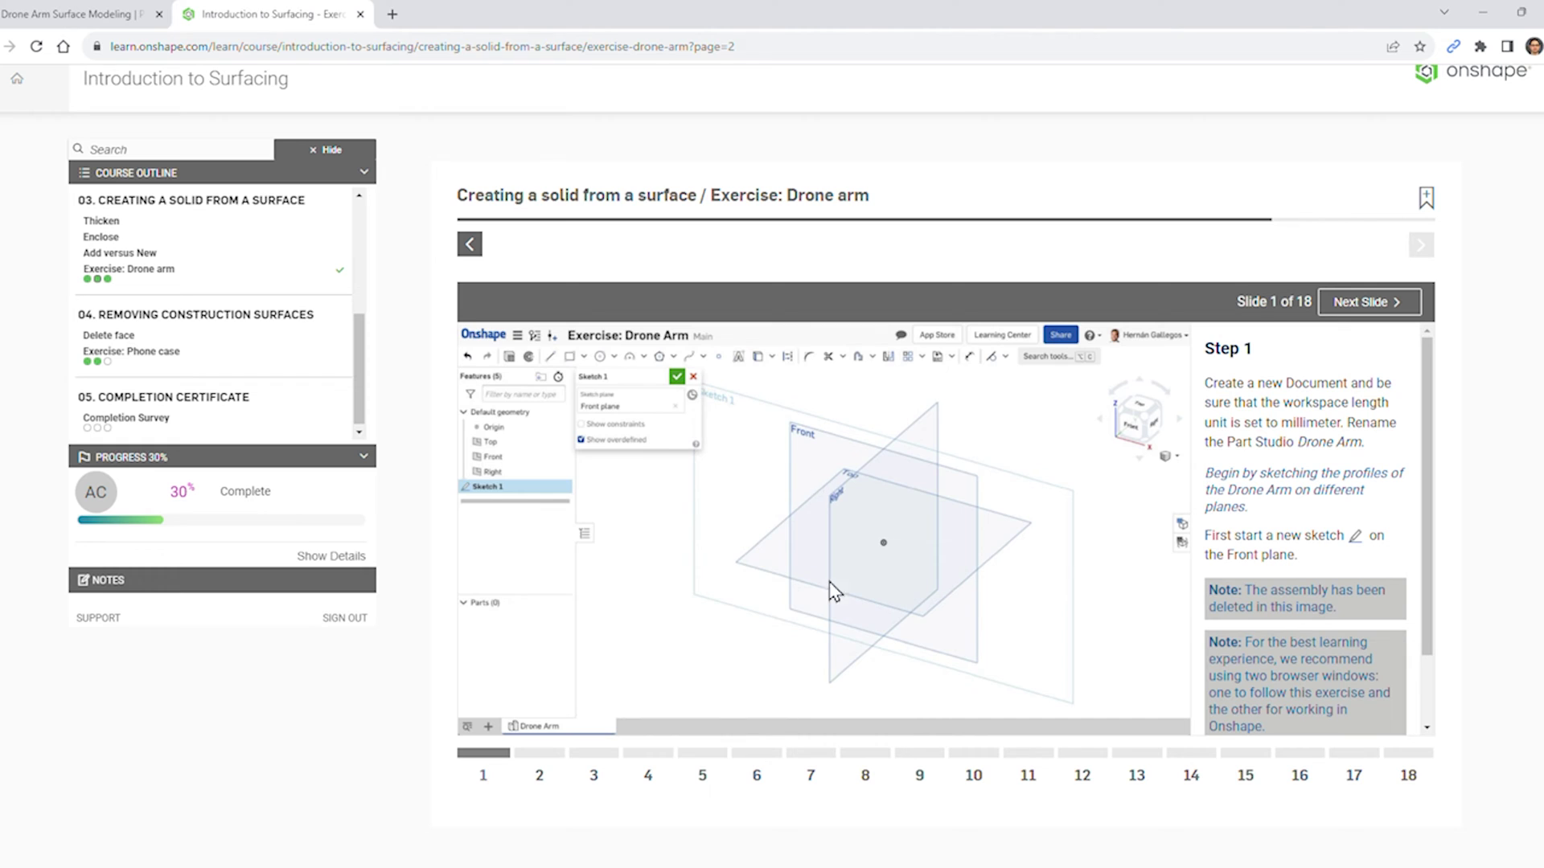
pyautogui.click(537, 762)
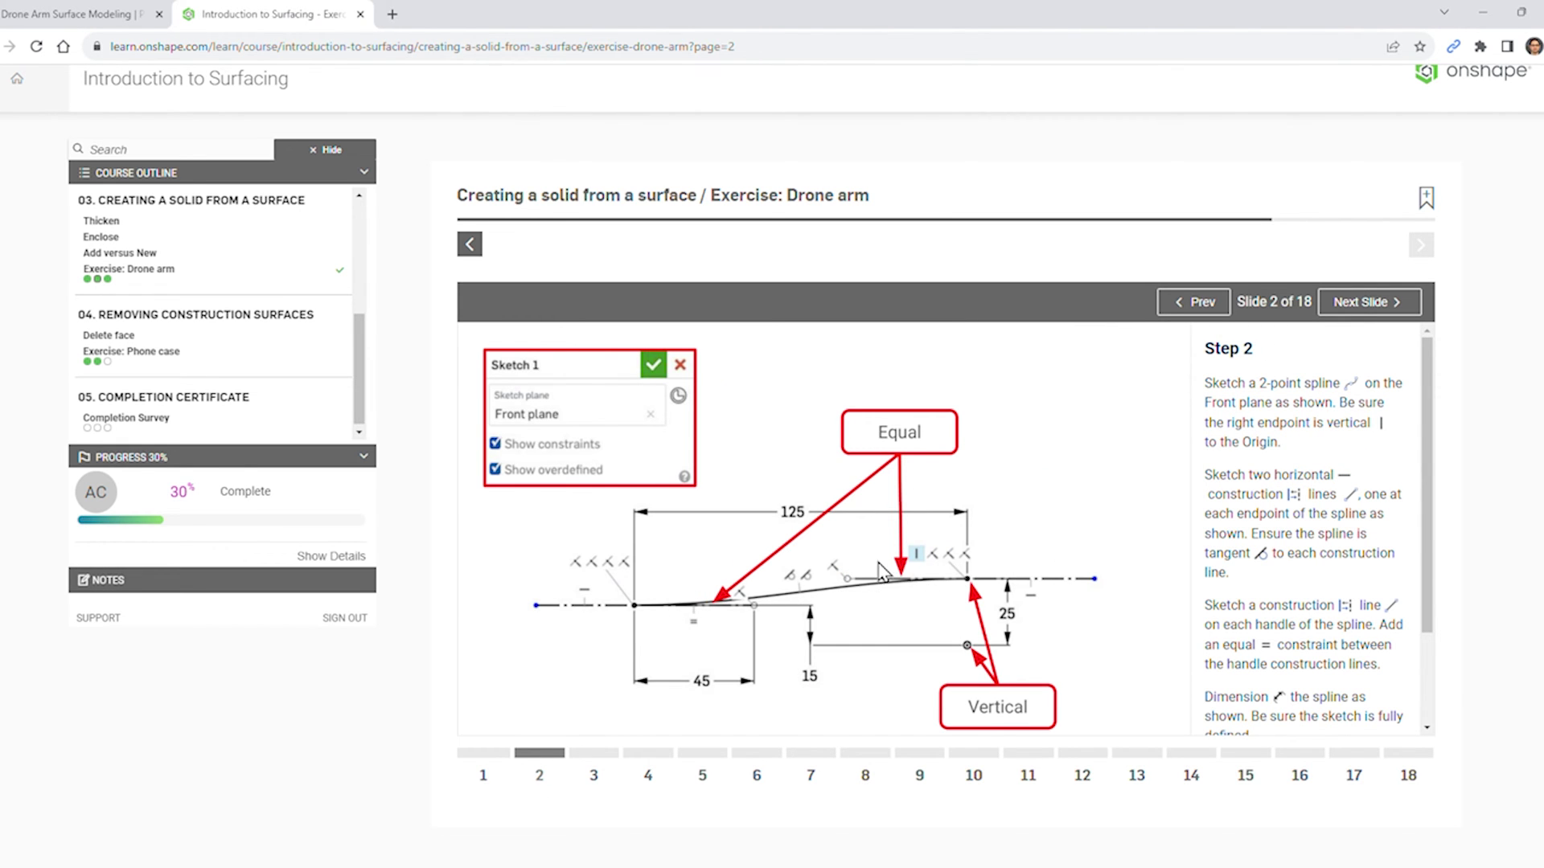
pyautogui.hotkey('ctrl', 'shift', 'Tab')
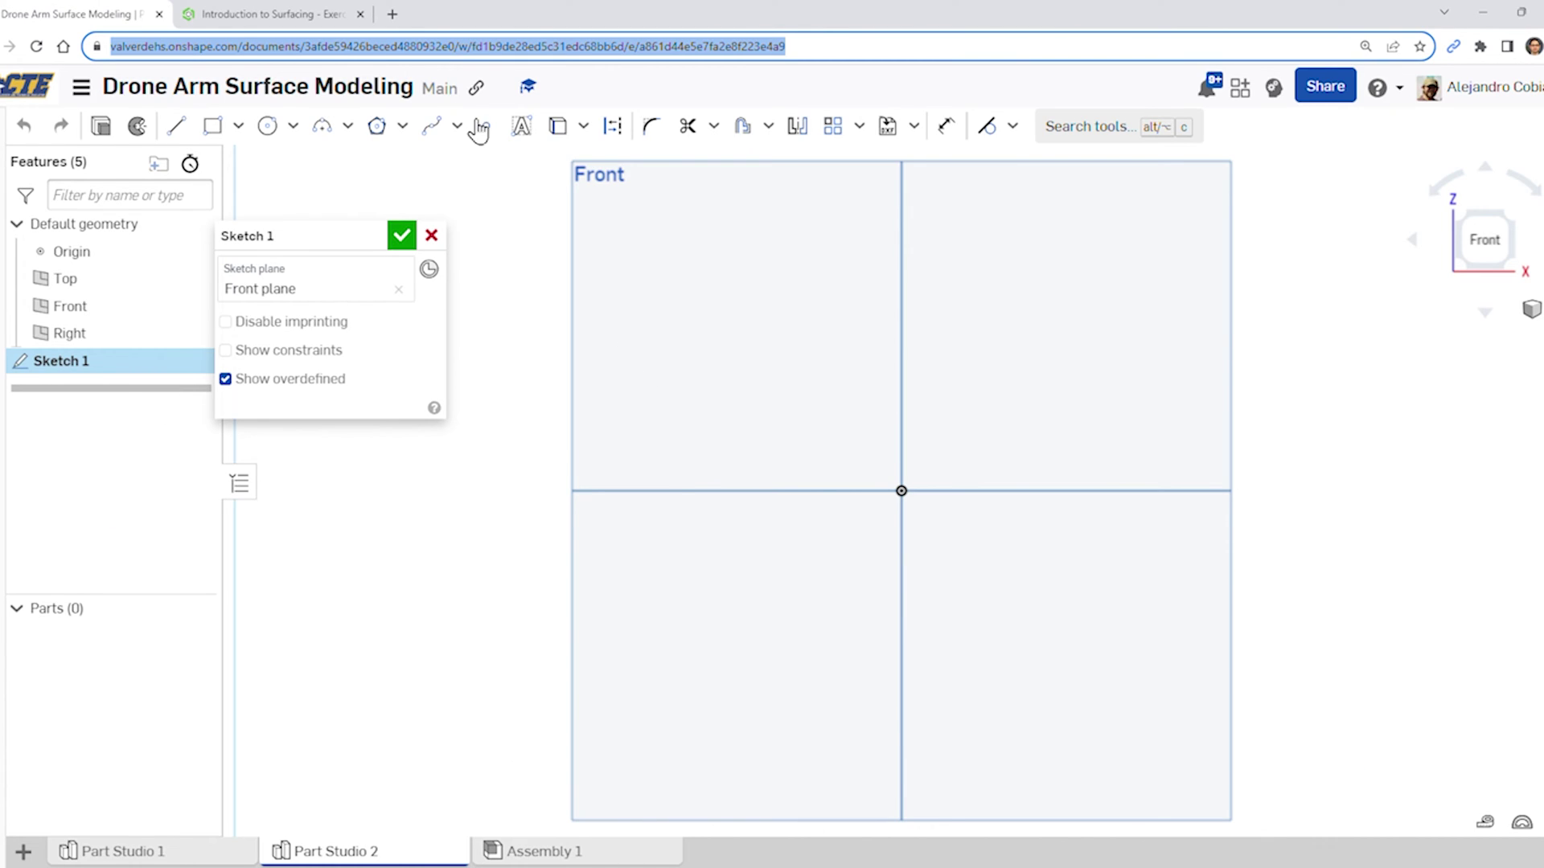
pyautogui.click(432, 126)
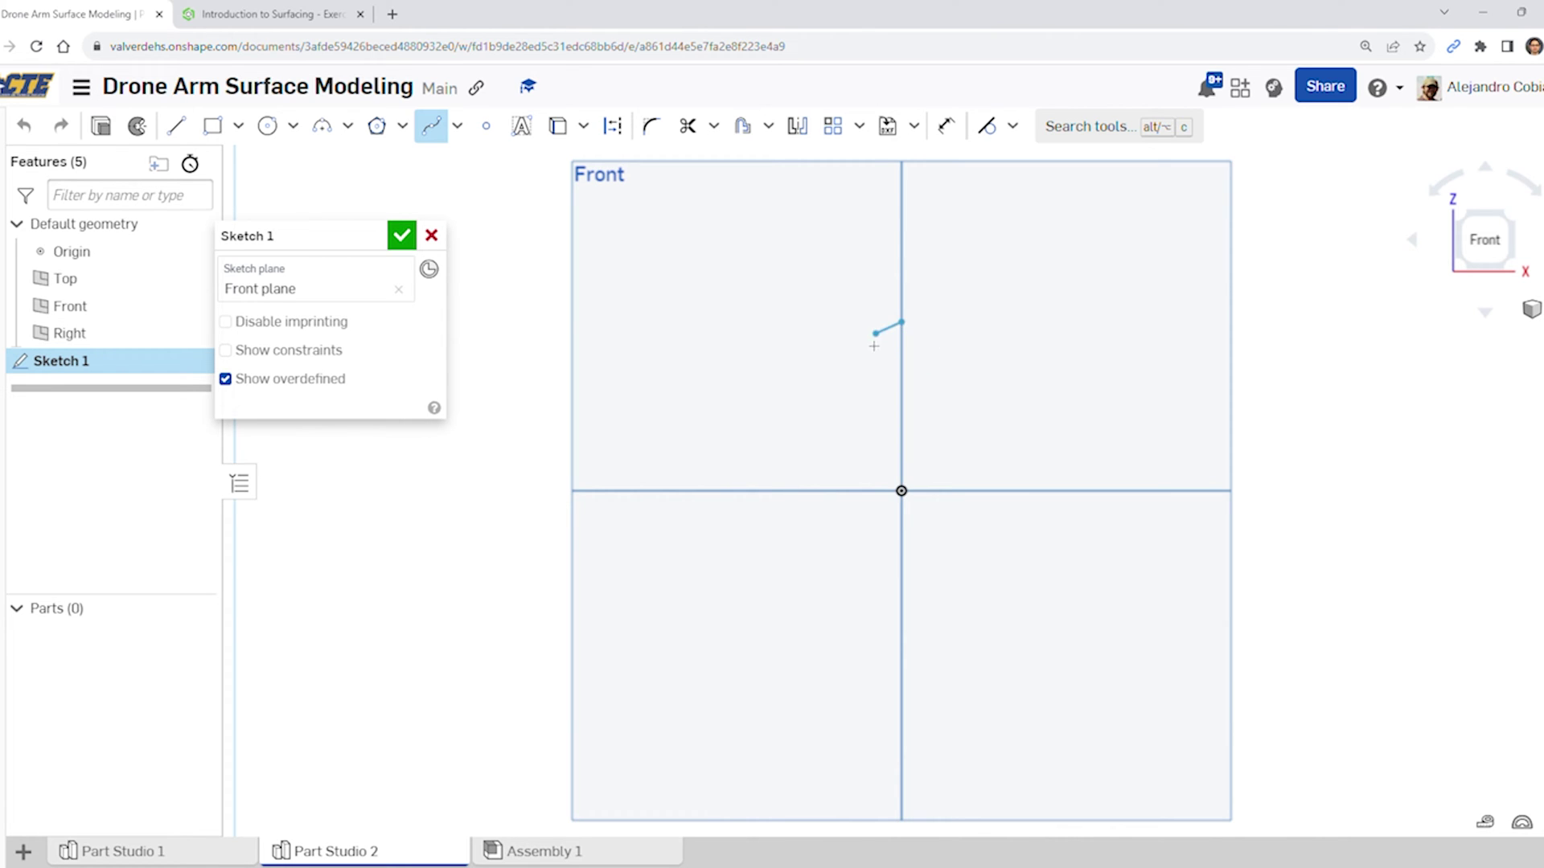
pyautogui.click(652, 440)
pyautogui.press('Escape')
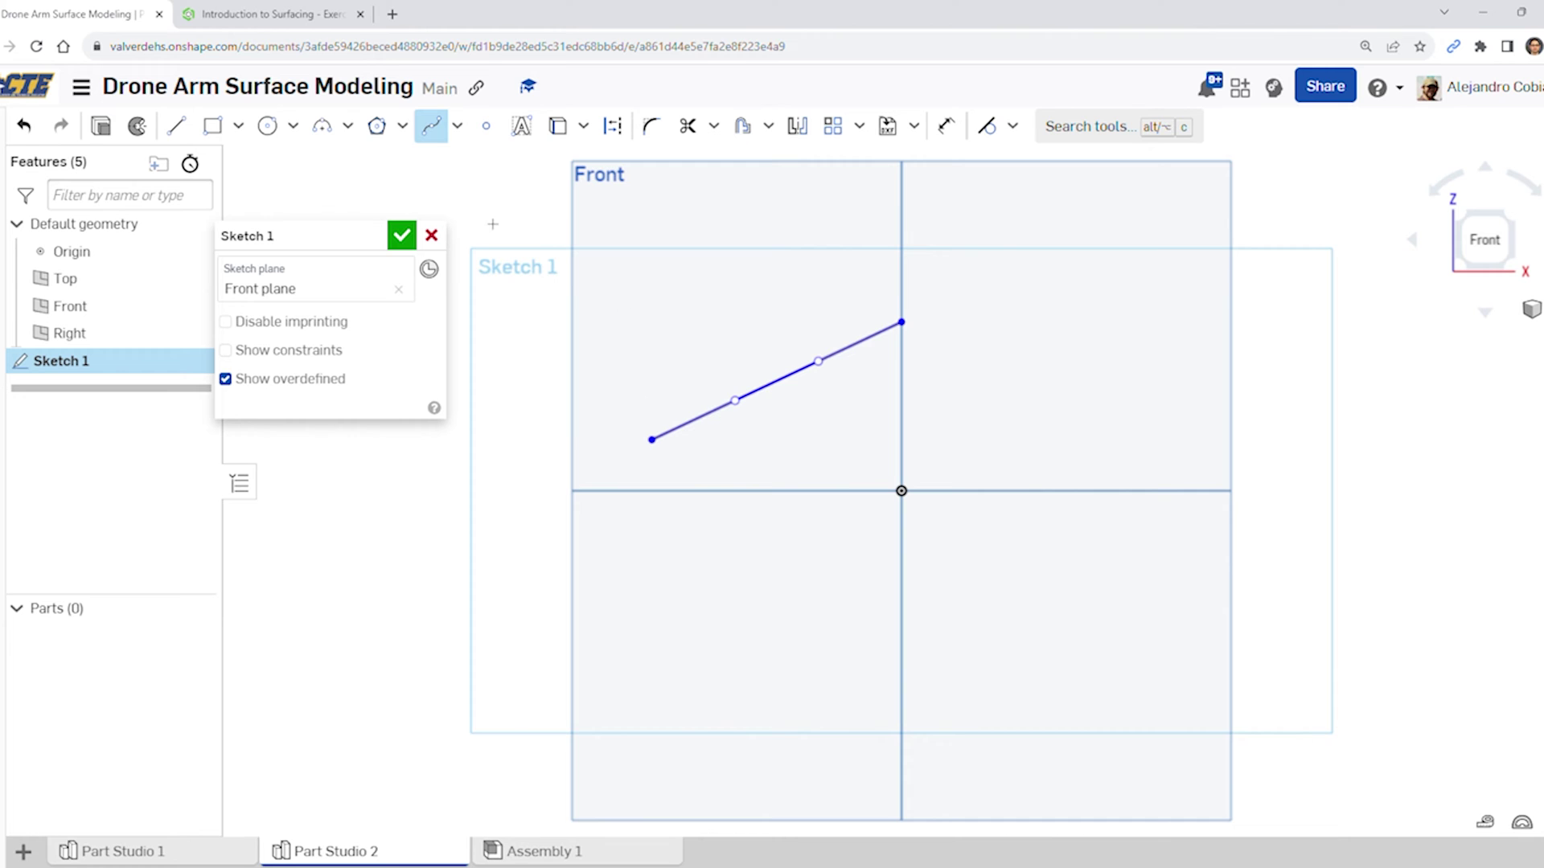
pyautogui.press('Escape')
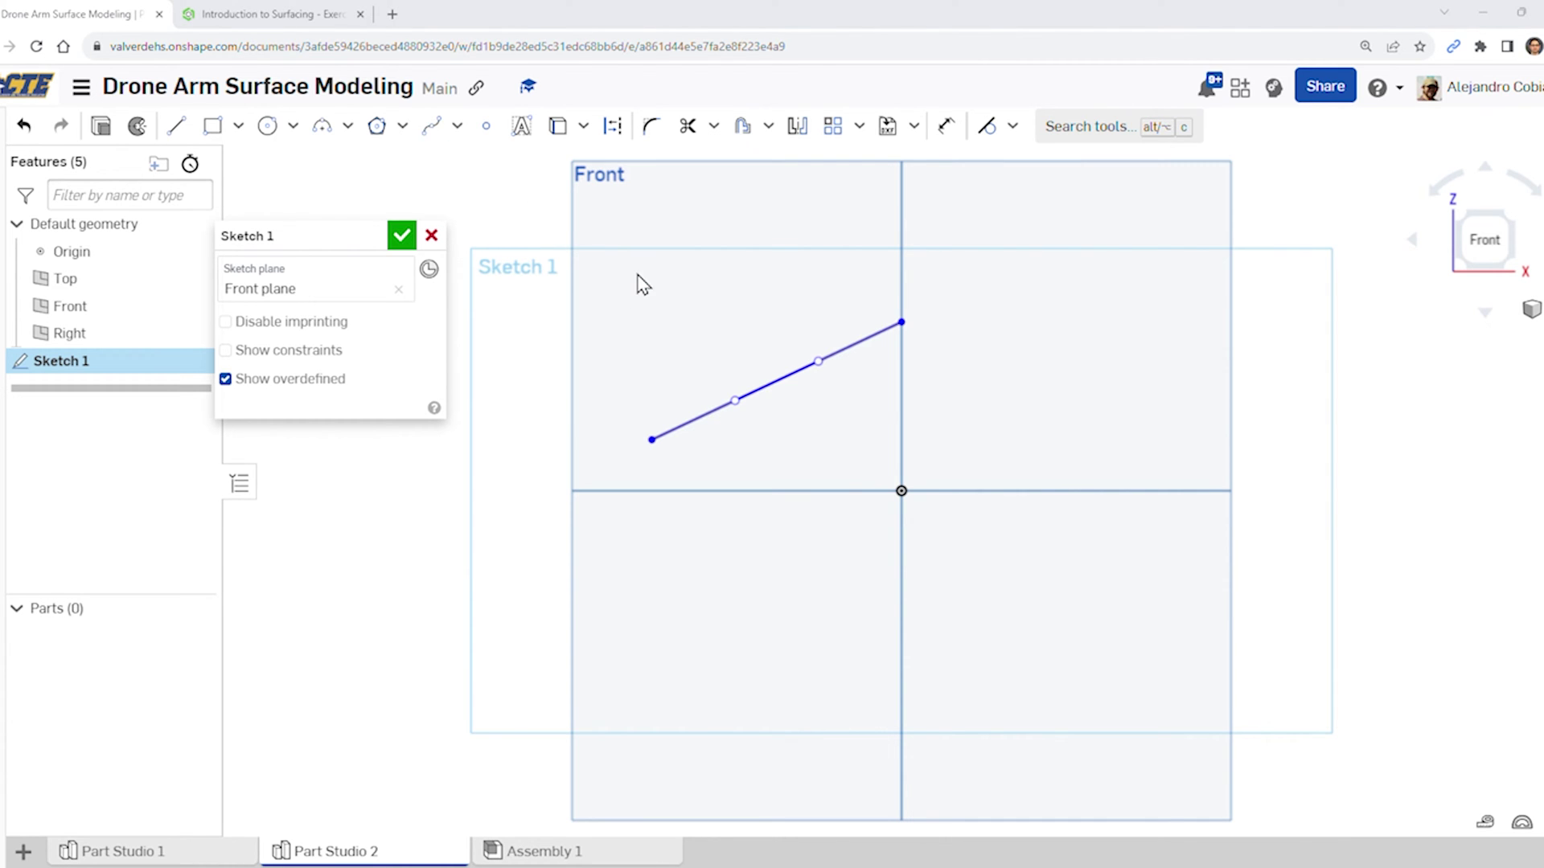
# Reshape the spline into an S-curve by pulling both end handles roughly horizontal, past each other in opposite directions
pyautogui.click(338, 14)
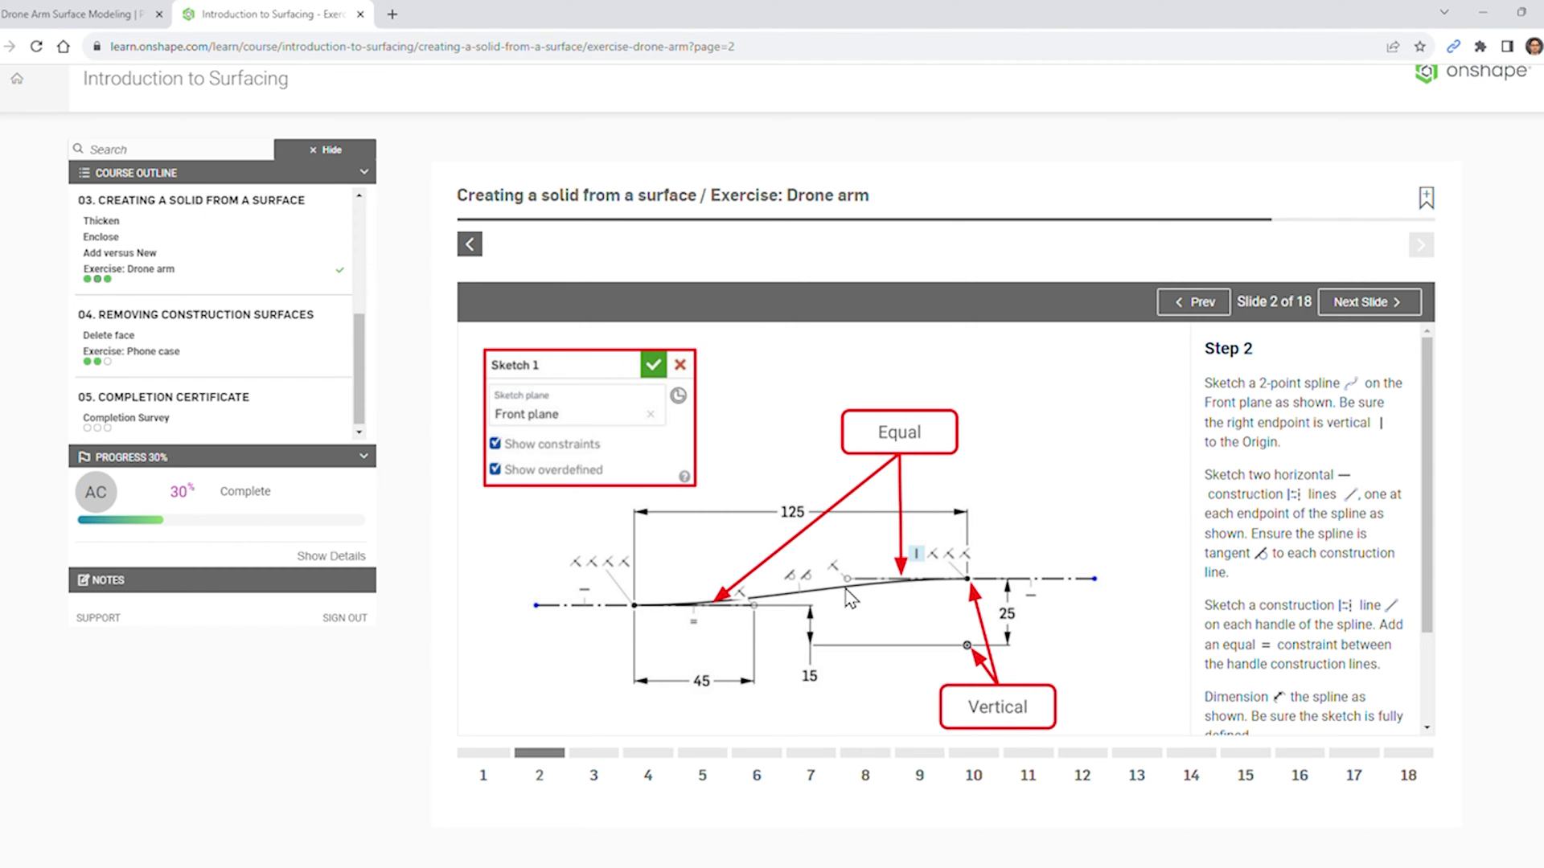
pyautogui.click(76, 14)
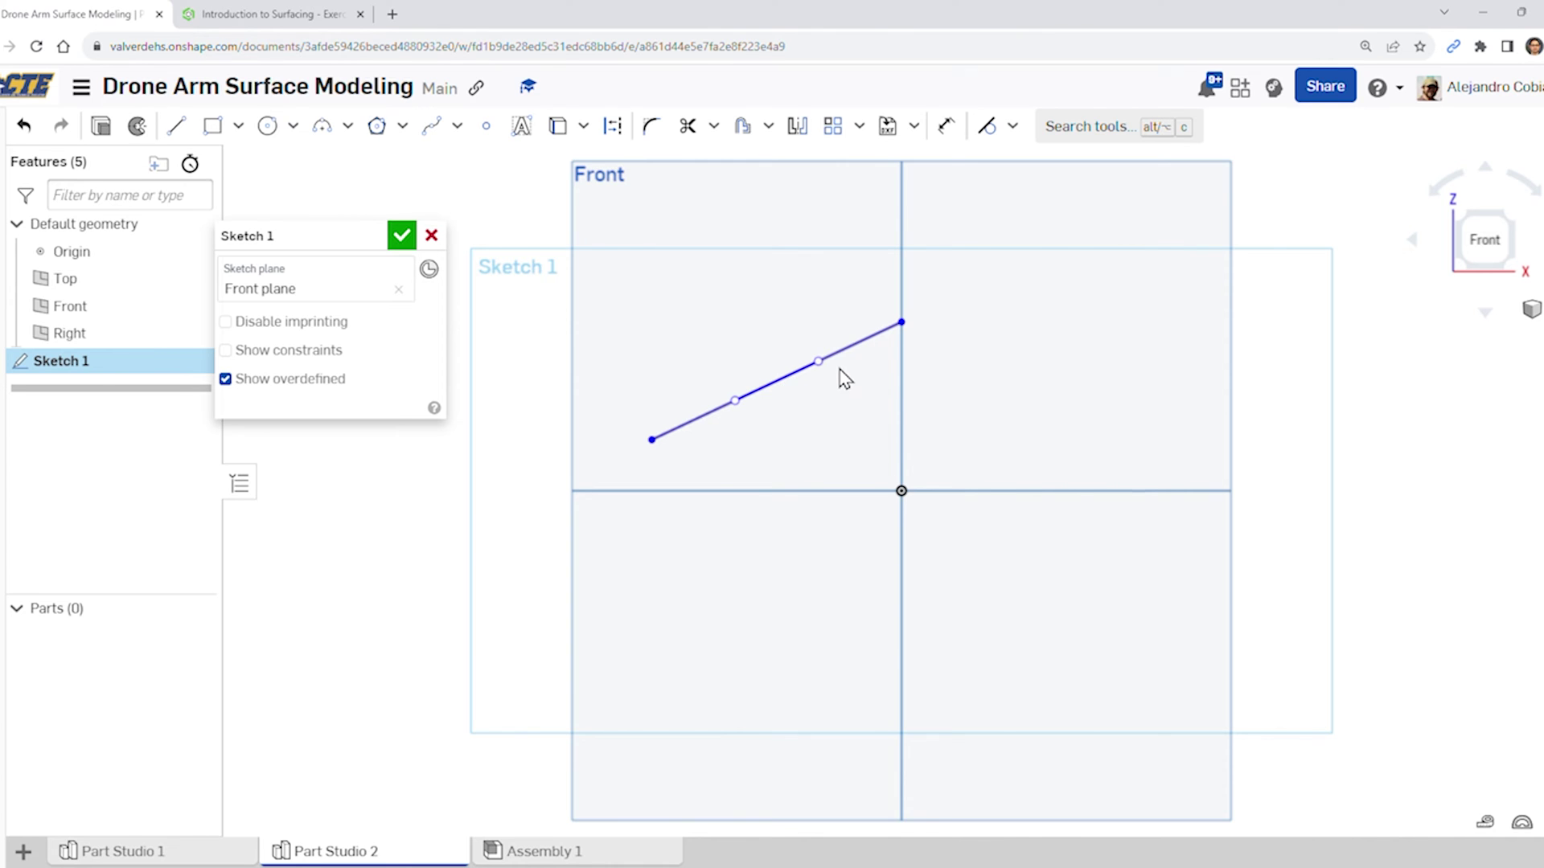
pyautogui.moveTo(819, 362); pyautogui.dragTo(668, 338)
pyautogui.moveTo(736, 403); pyautogui.dragTo(850, 455)
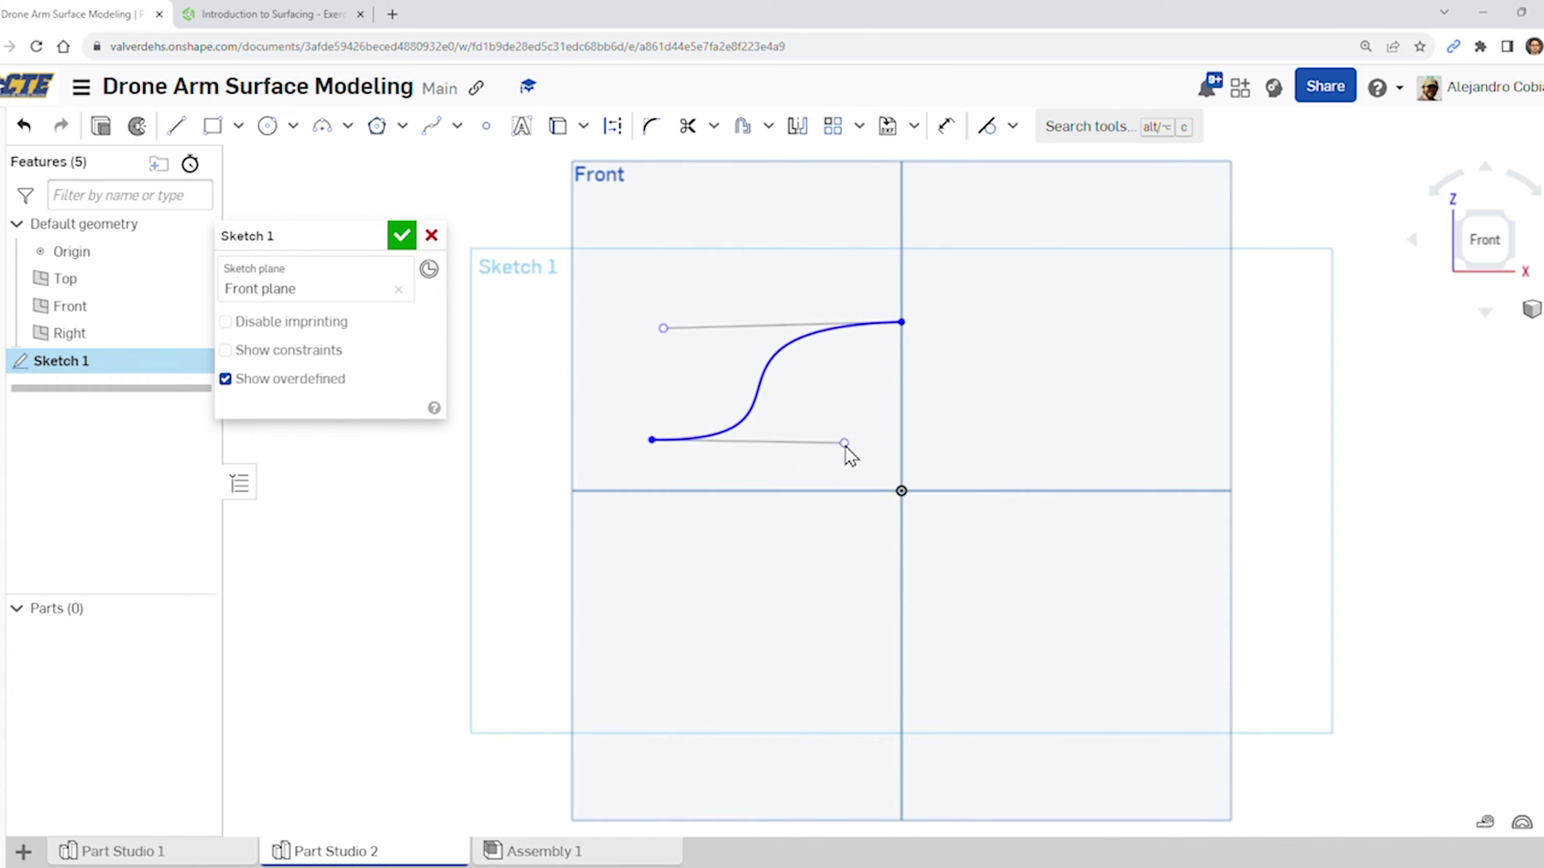
pyautogui.moveTo(666, 331); pyautogui.dragTo(653, 320)
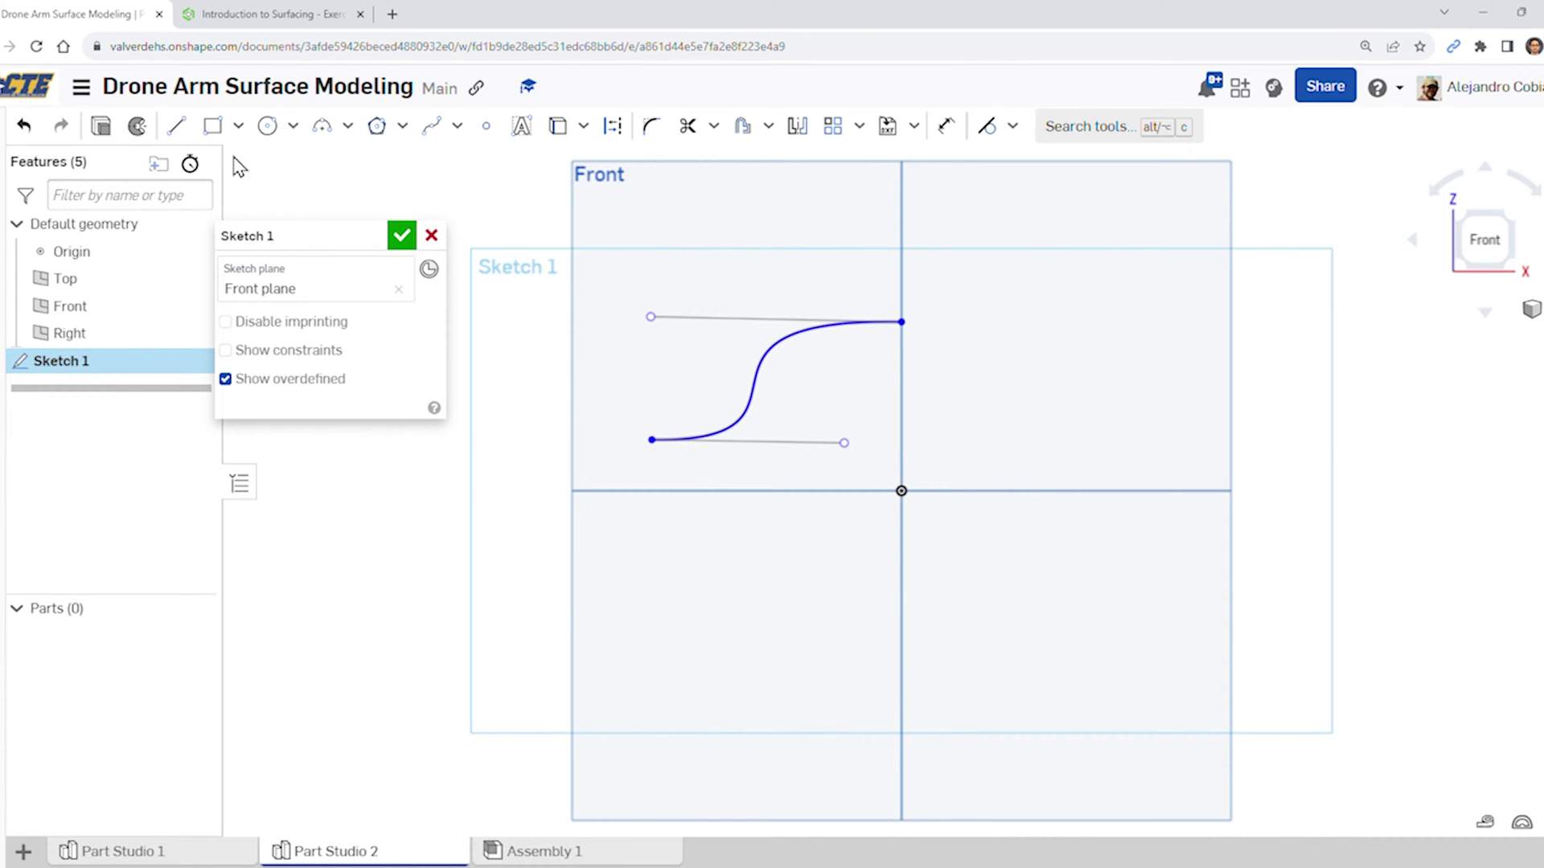
# Draw a construction line about 99 mm long from the upper spline handle through the spline's upper endpoint
pyautogui.click(178, 126)
pyautogui.click(612, 127)
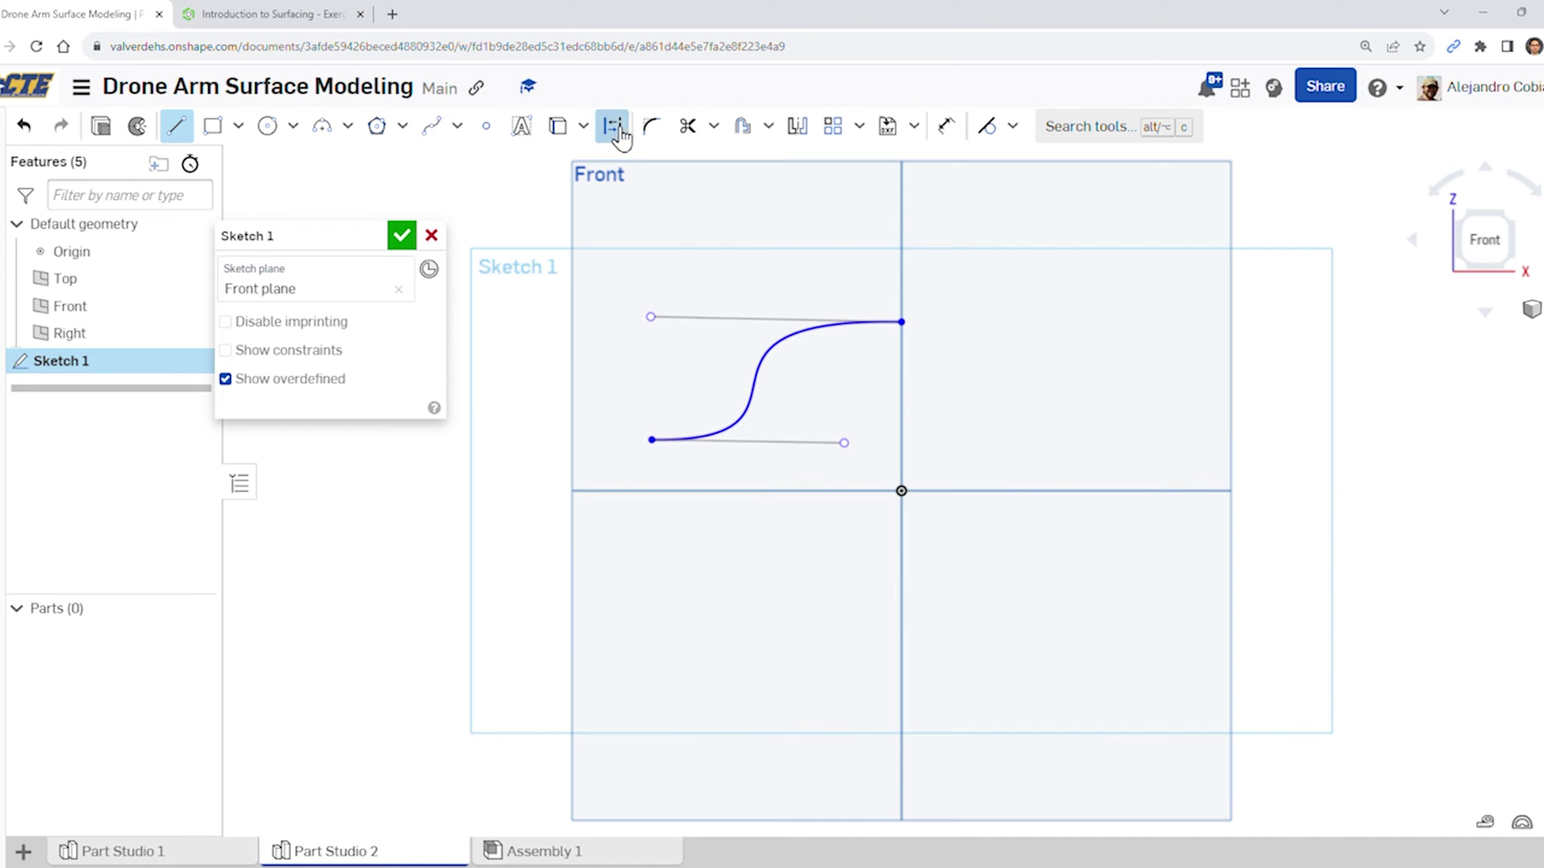
pyautogui.click(652, 318)
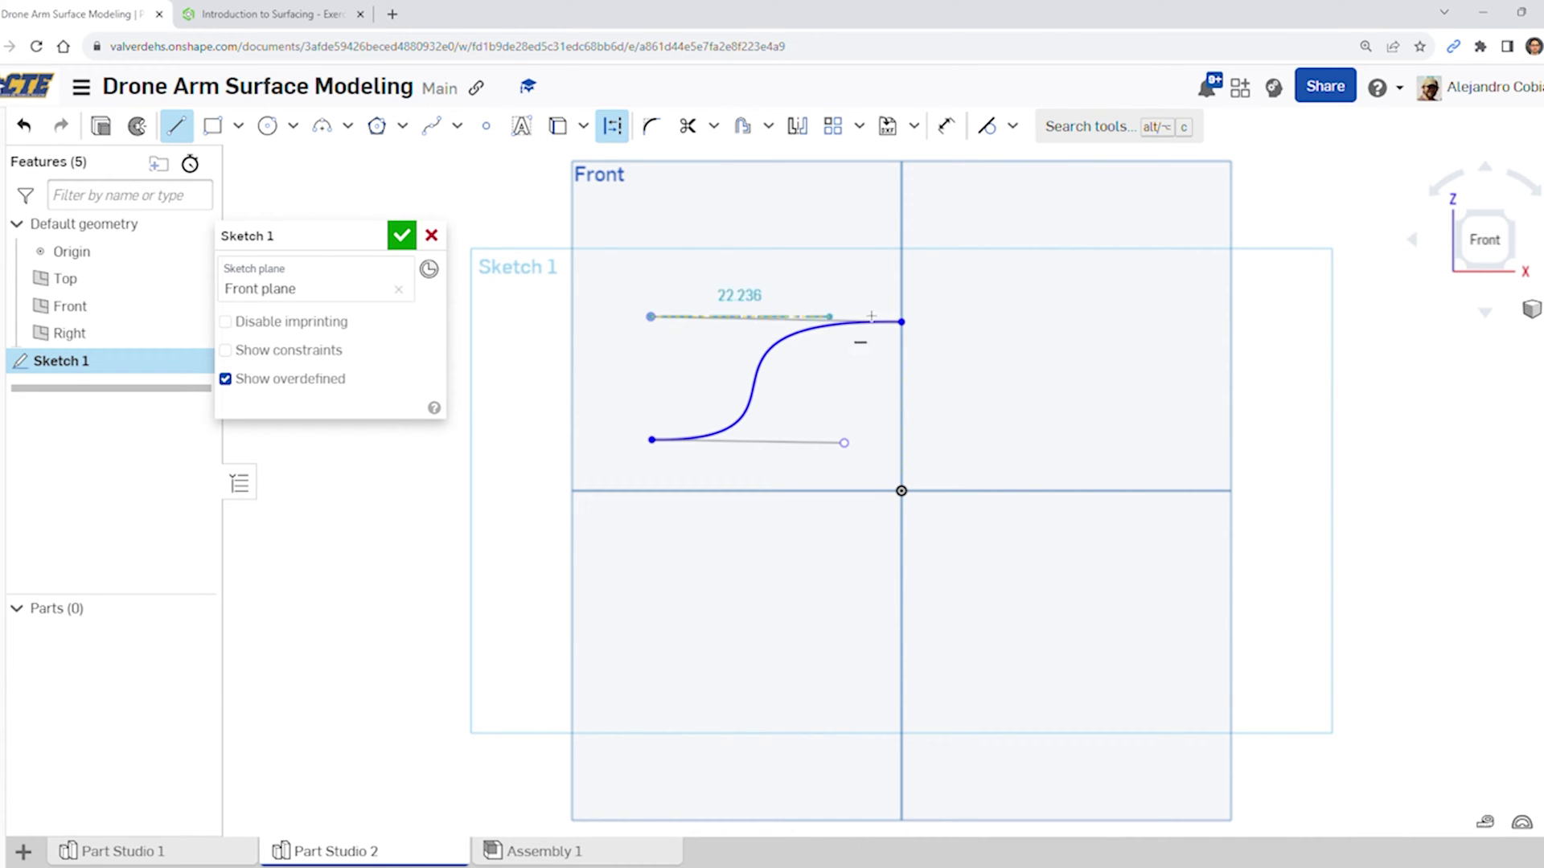
pyautogui.click(1088, 326)
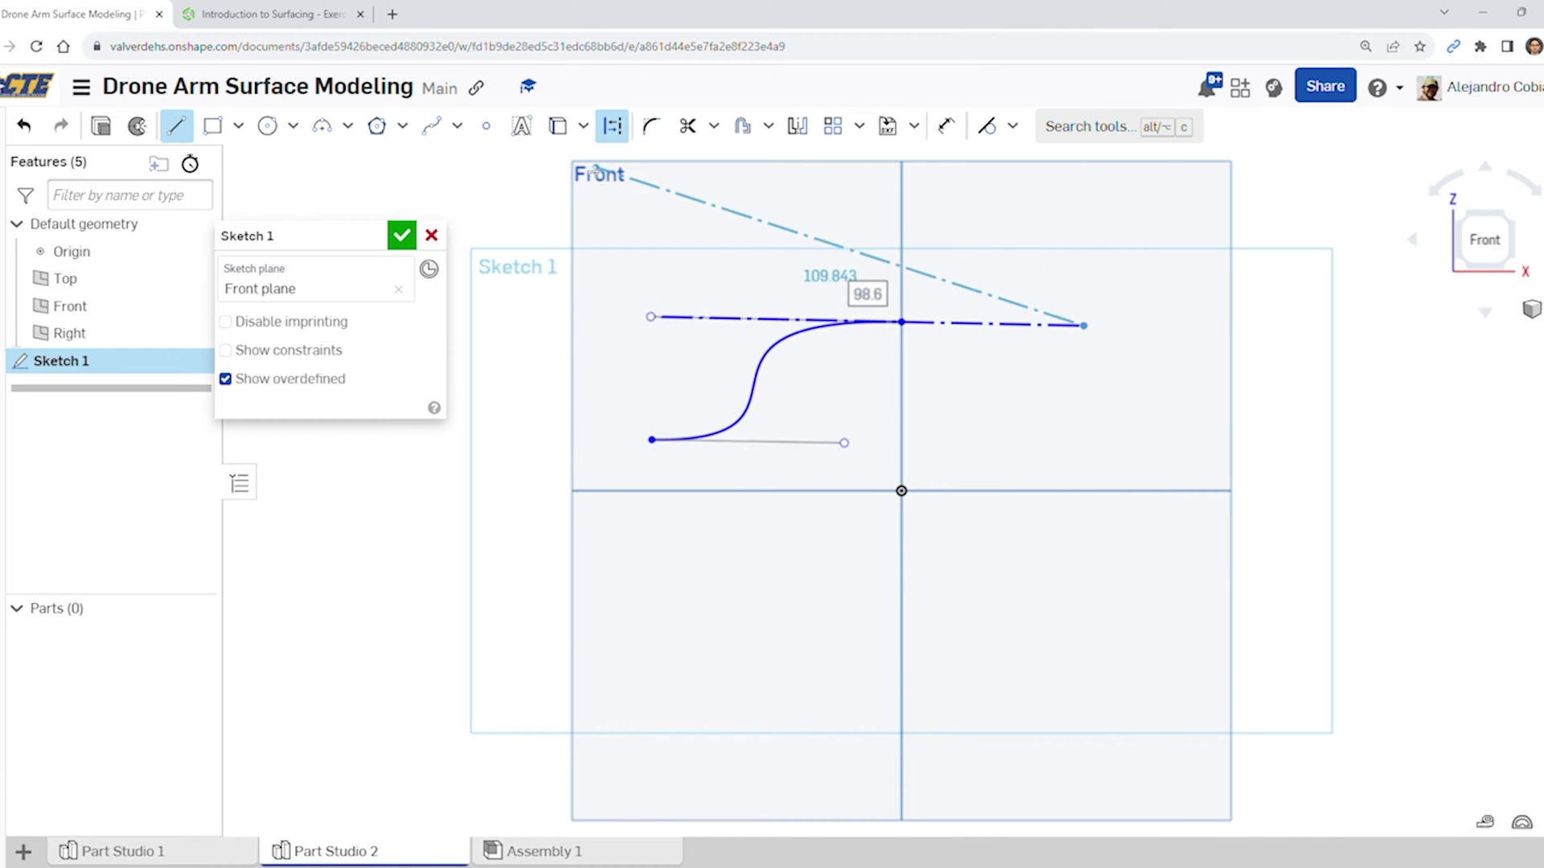
pyautogui.press('Escape')
# Draw a construction line about 84 mm long from the lower spline handle through the spline's lower endpoint
pyautogui.click(611, 126)
pyautogui.click(176, 126)
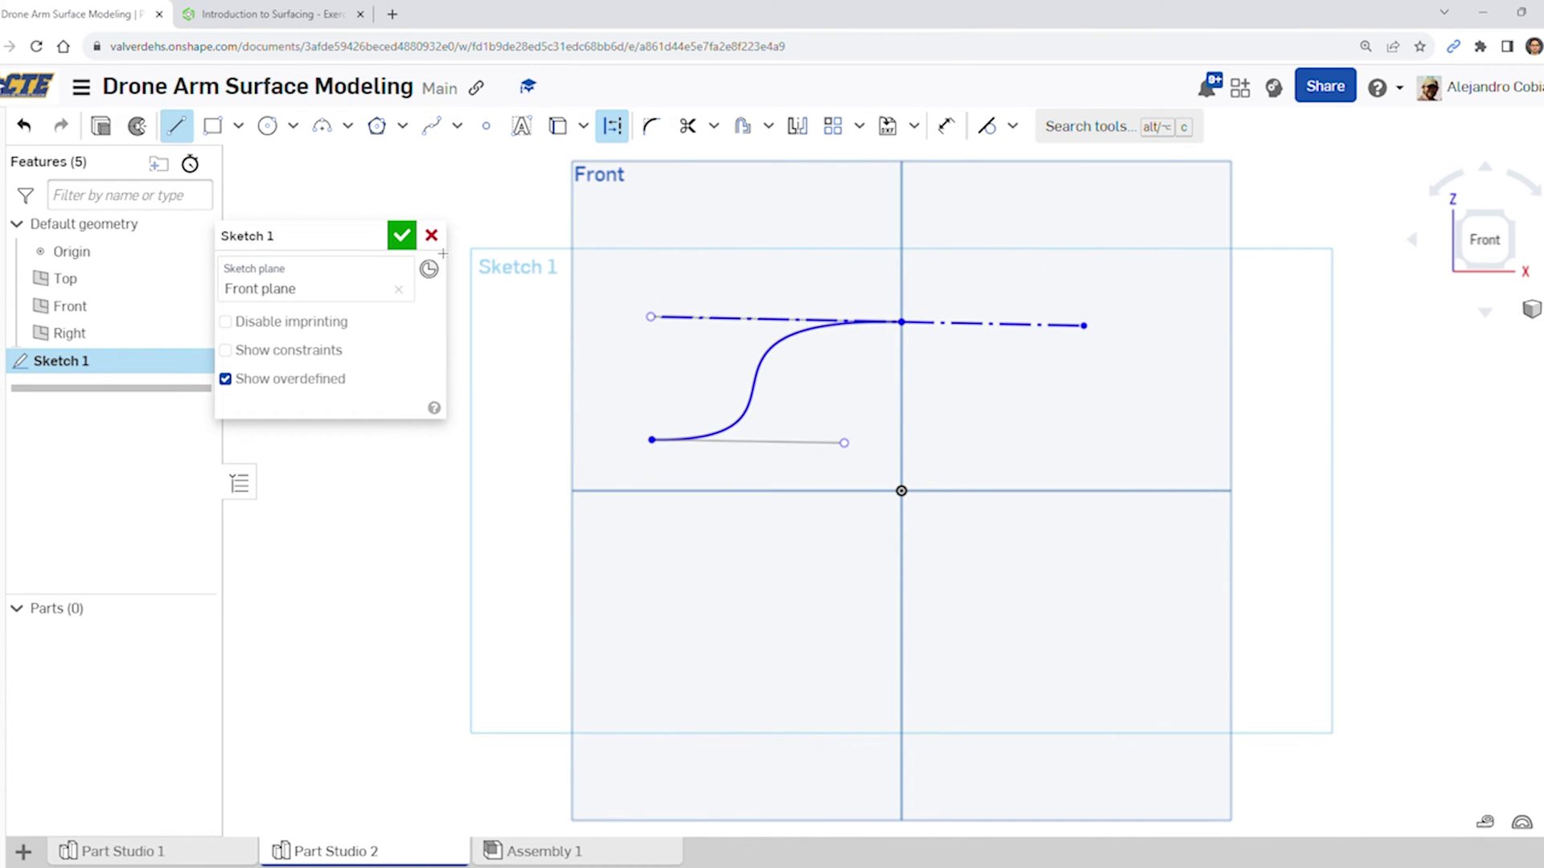
pyautogui.click(845, 445)
pyautogui.click(478, 439)
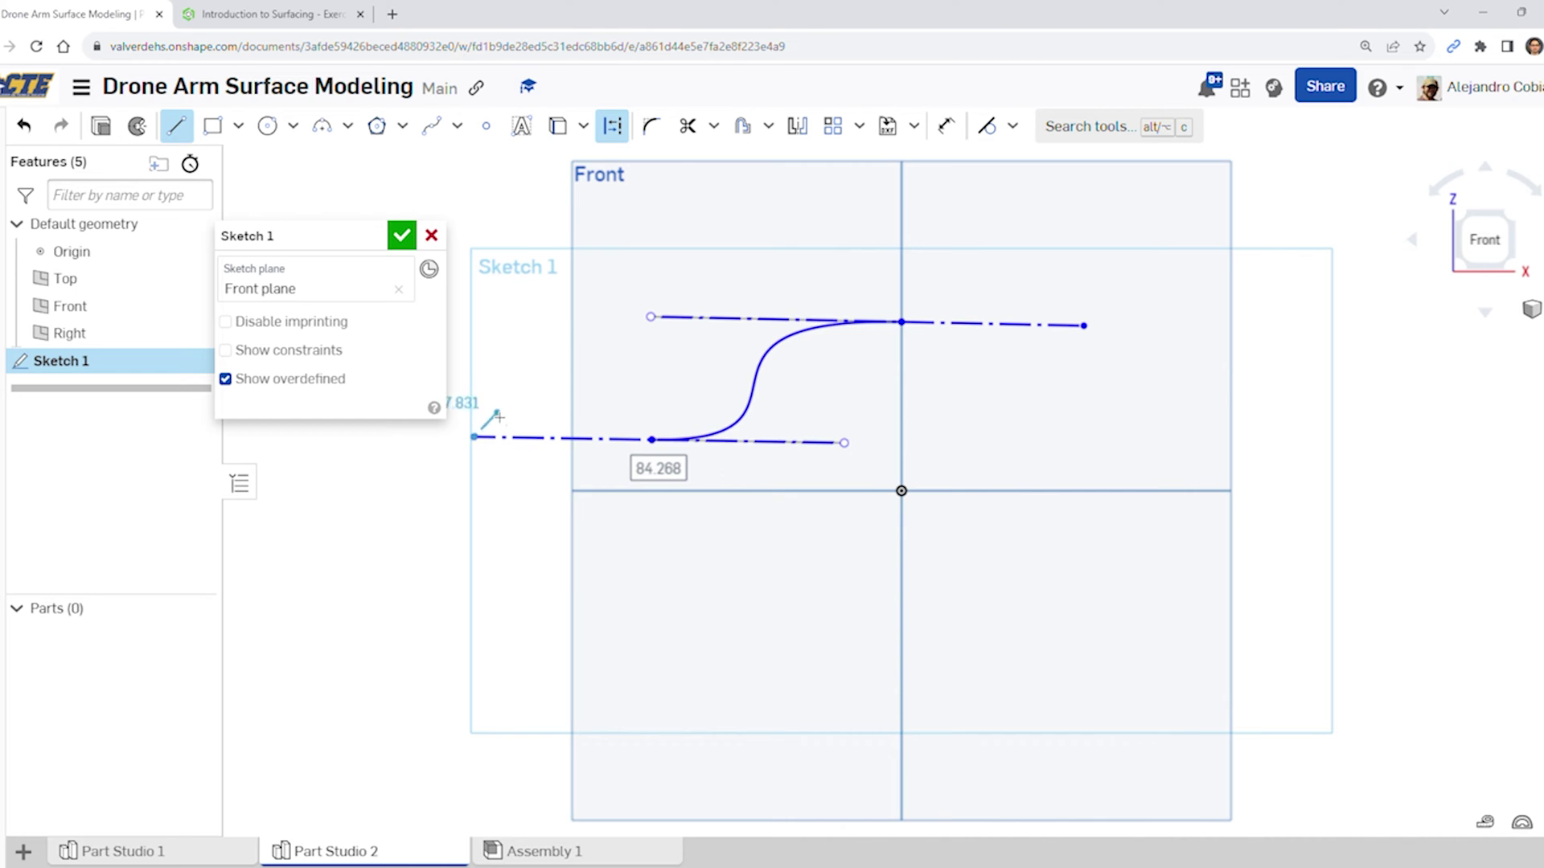
pyautogui.press('Escape')
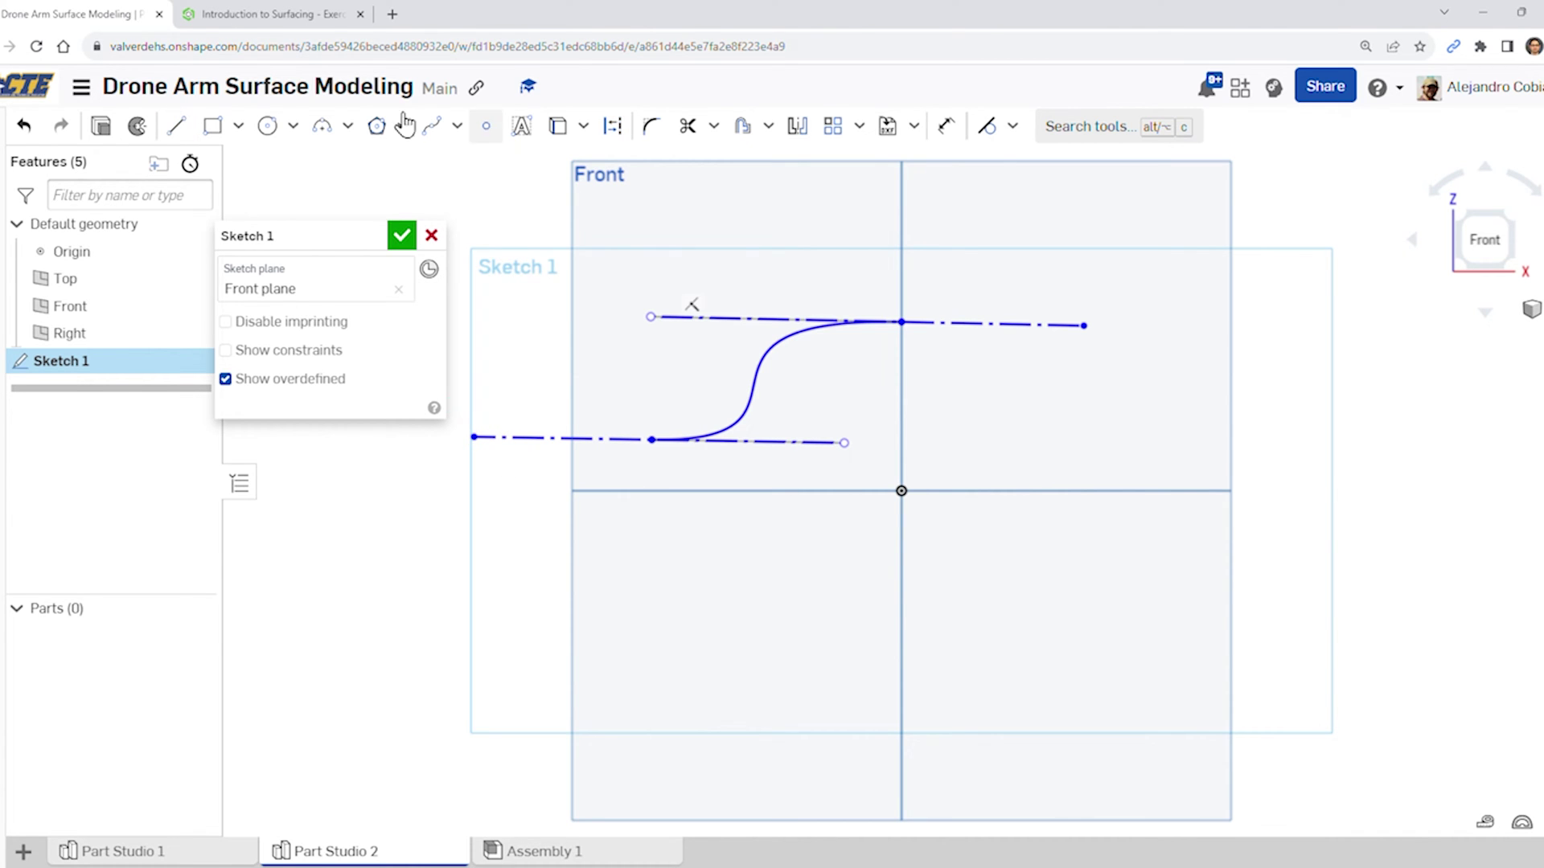
# Check the exercise drawing and apply a Horizontal constraint to both the upper and lower construction lines
pyautogui.click(207, 14)
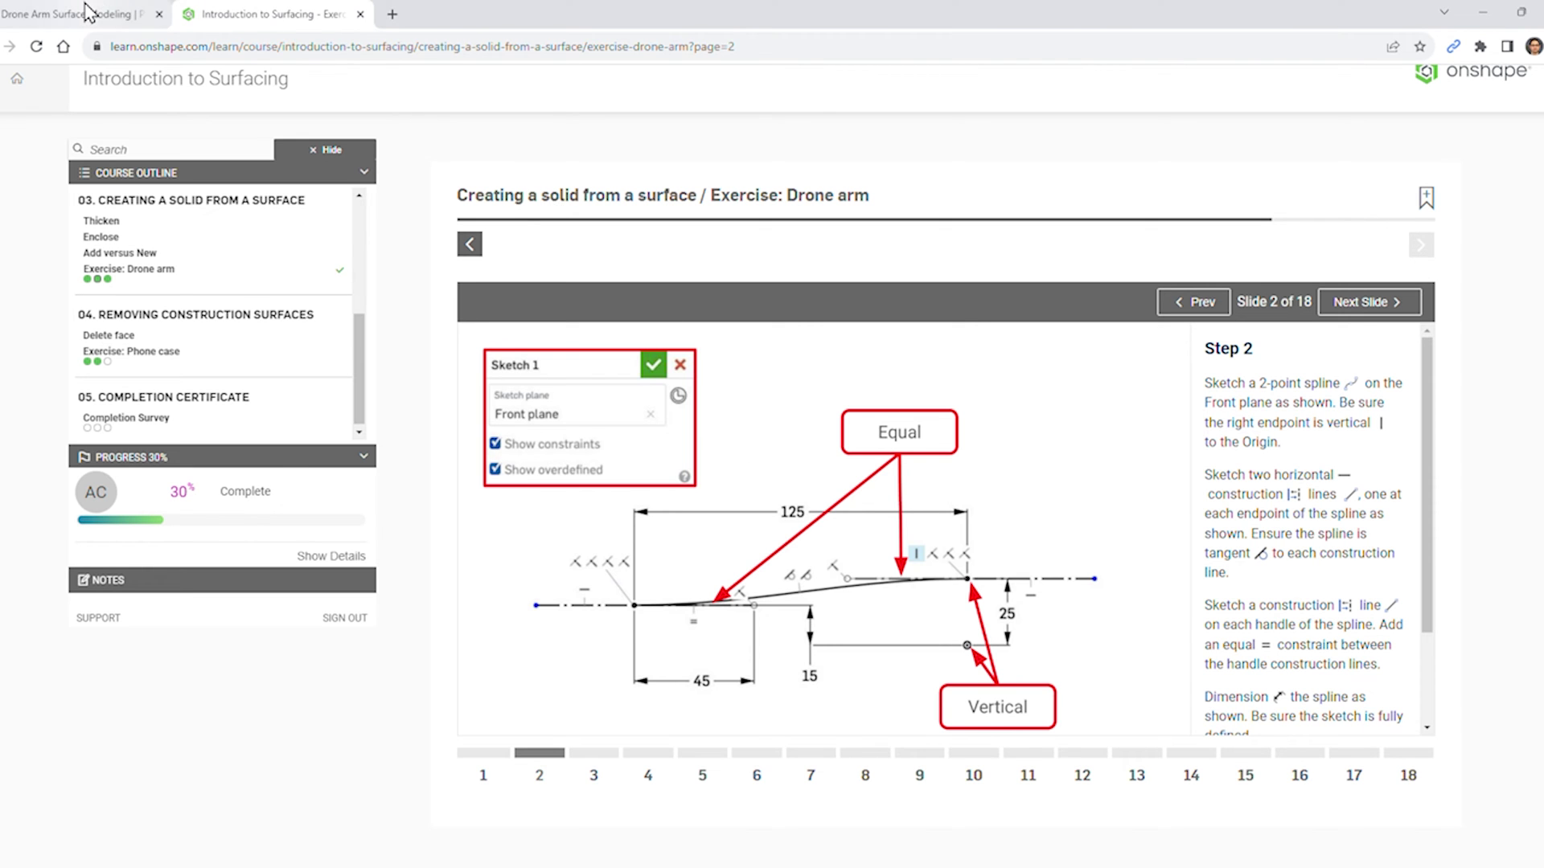
pyautogui.click(141, 14)
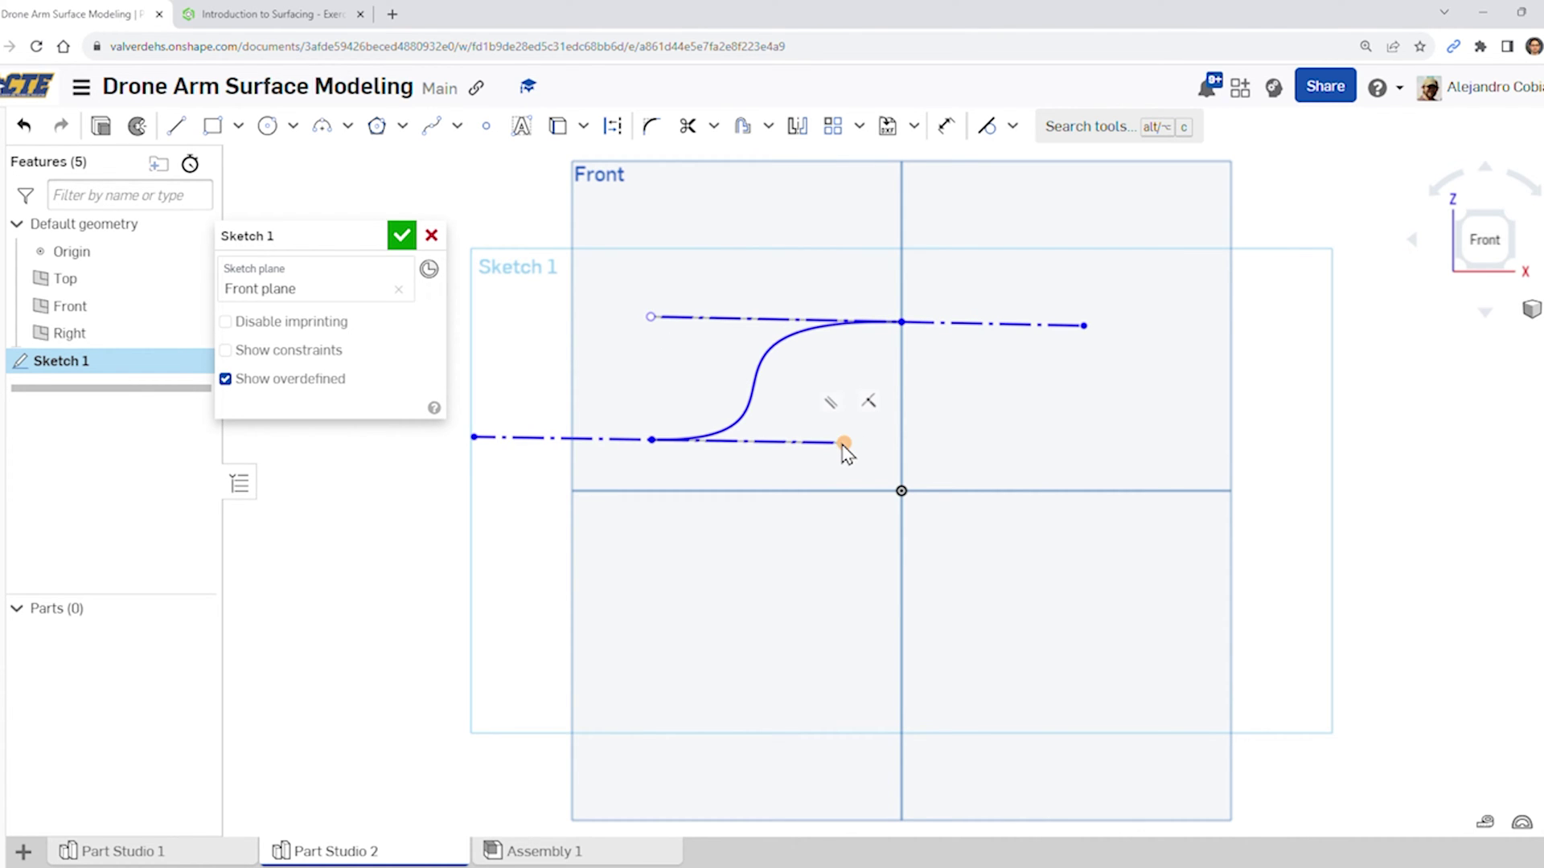
pyautogui.click(233, 14)
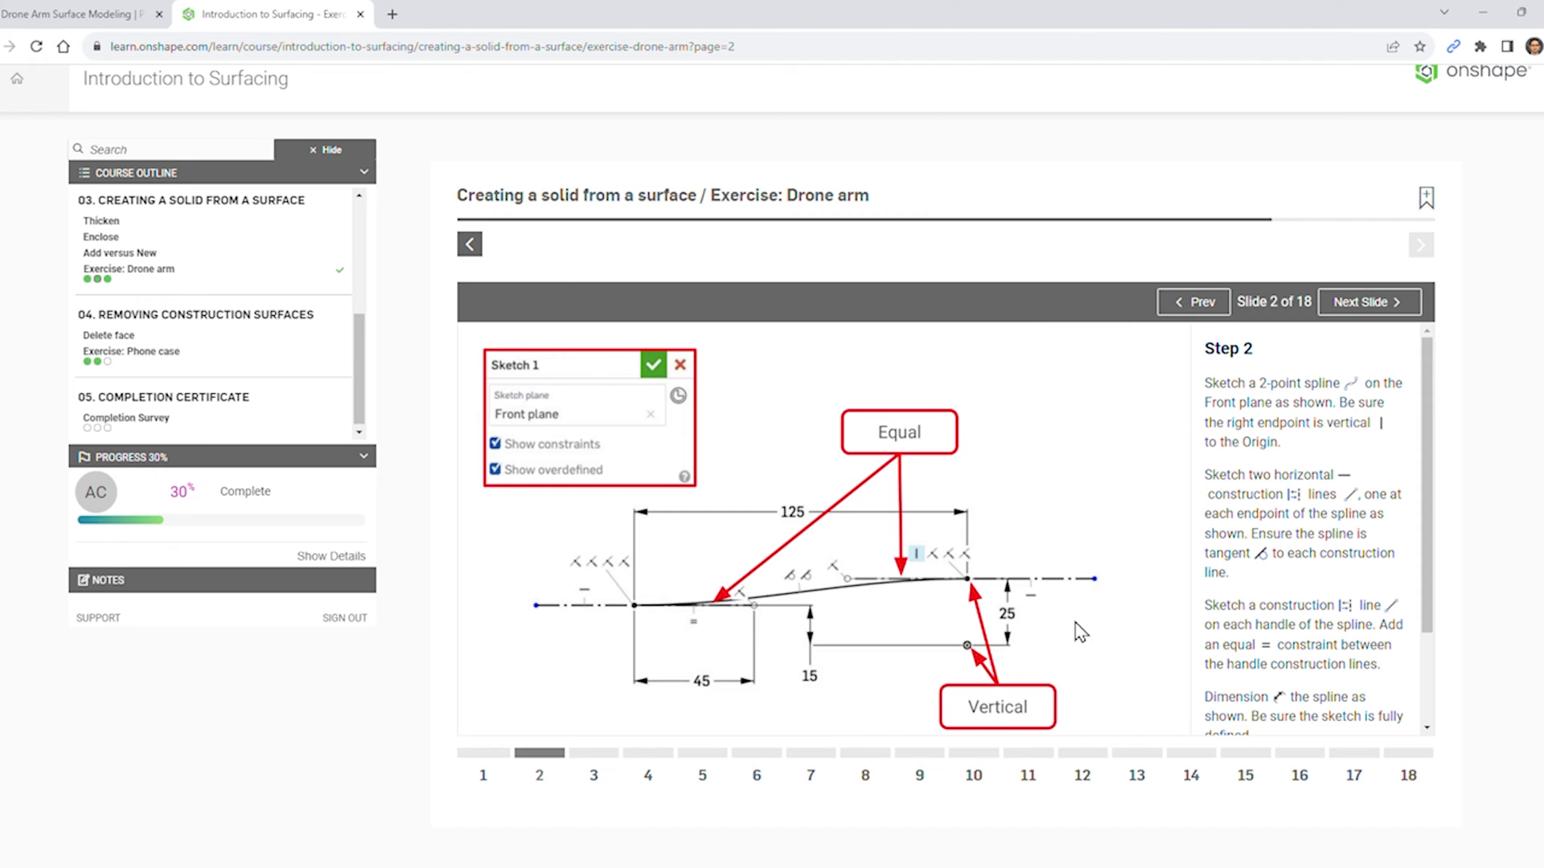
pyautogui.click(81, 13)
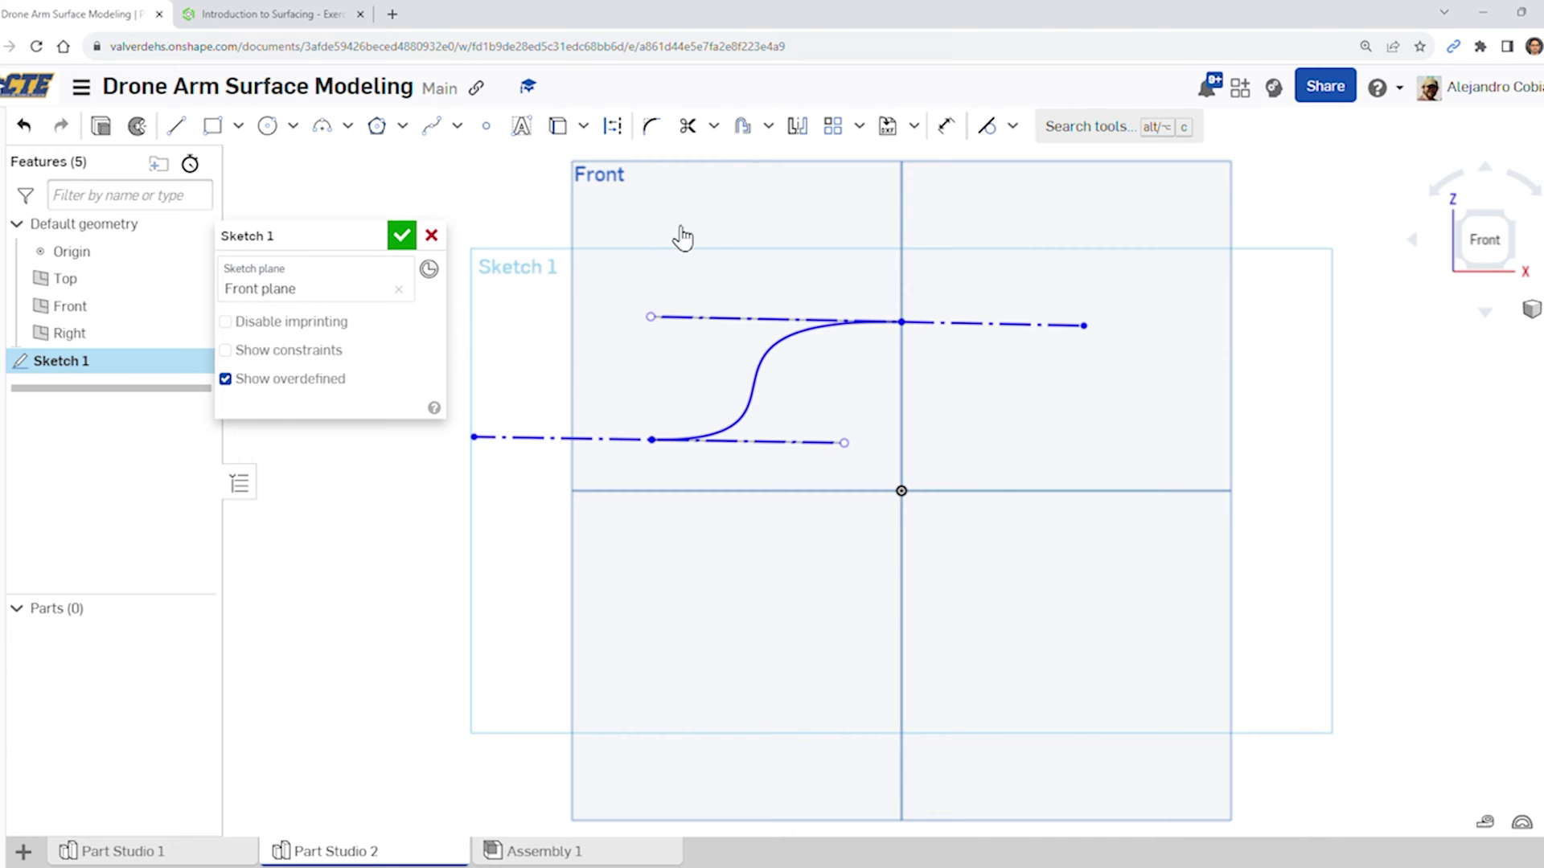
pyautogui.click(1010, 328)
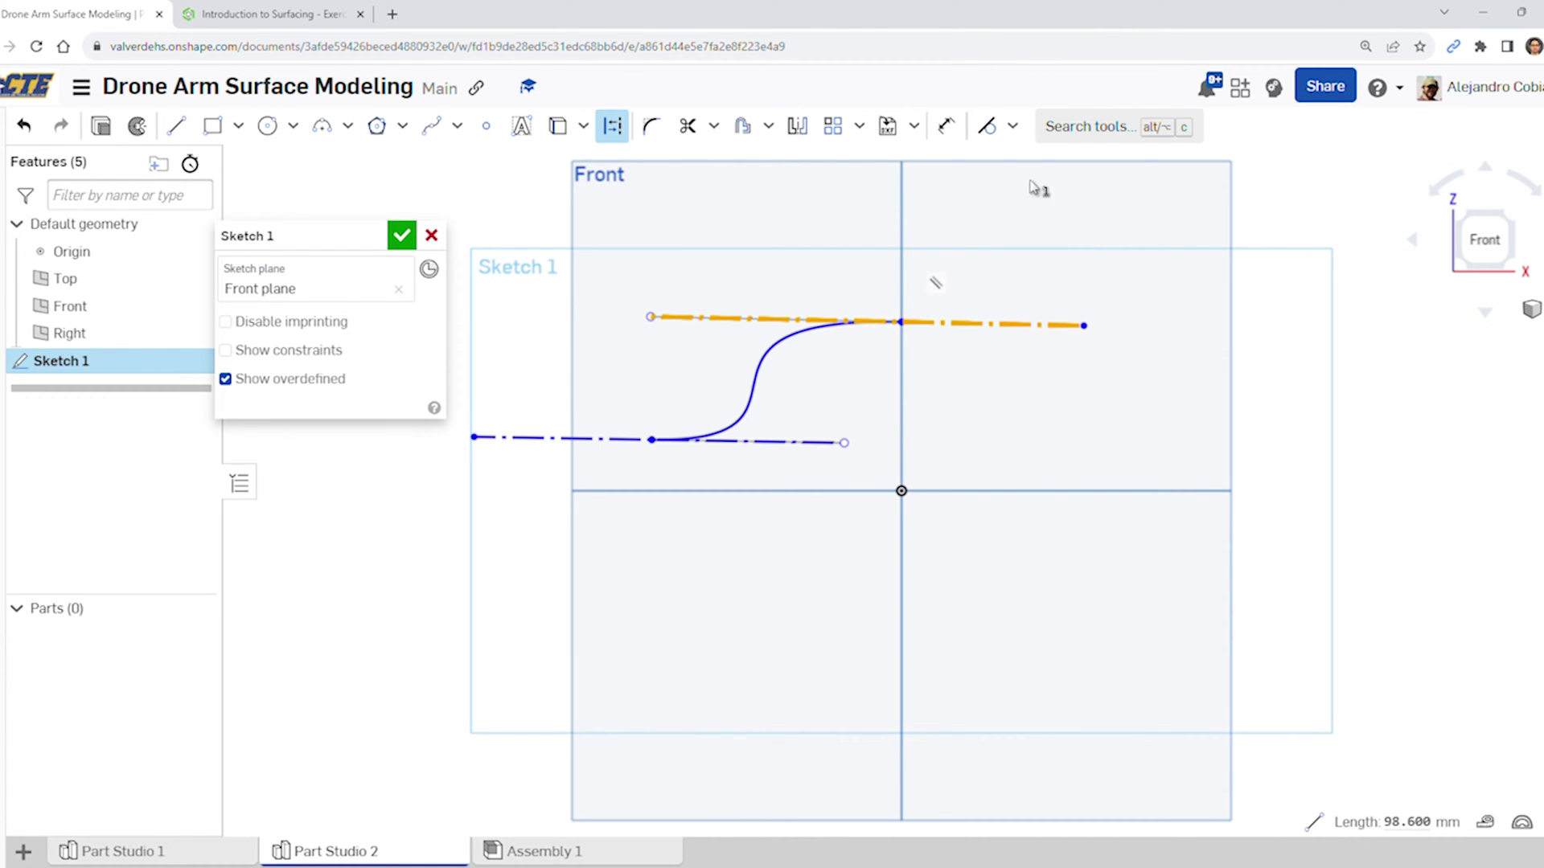
pyautogui.click(1012, 127)
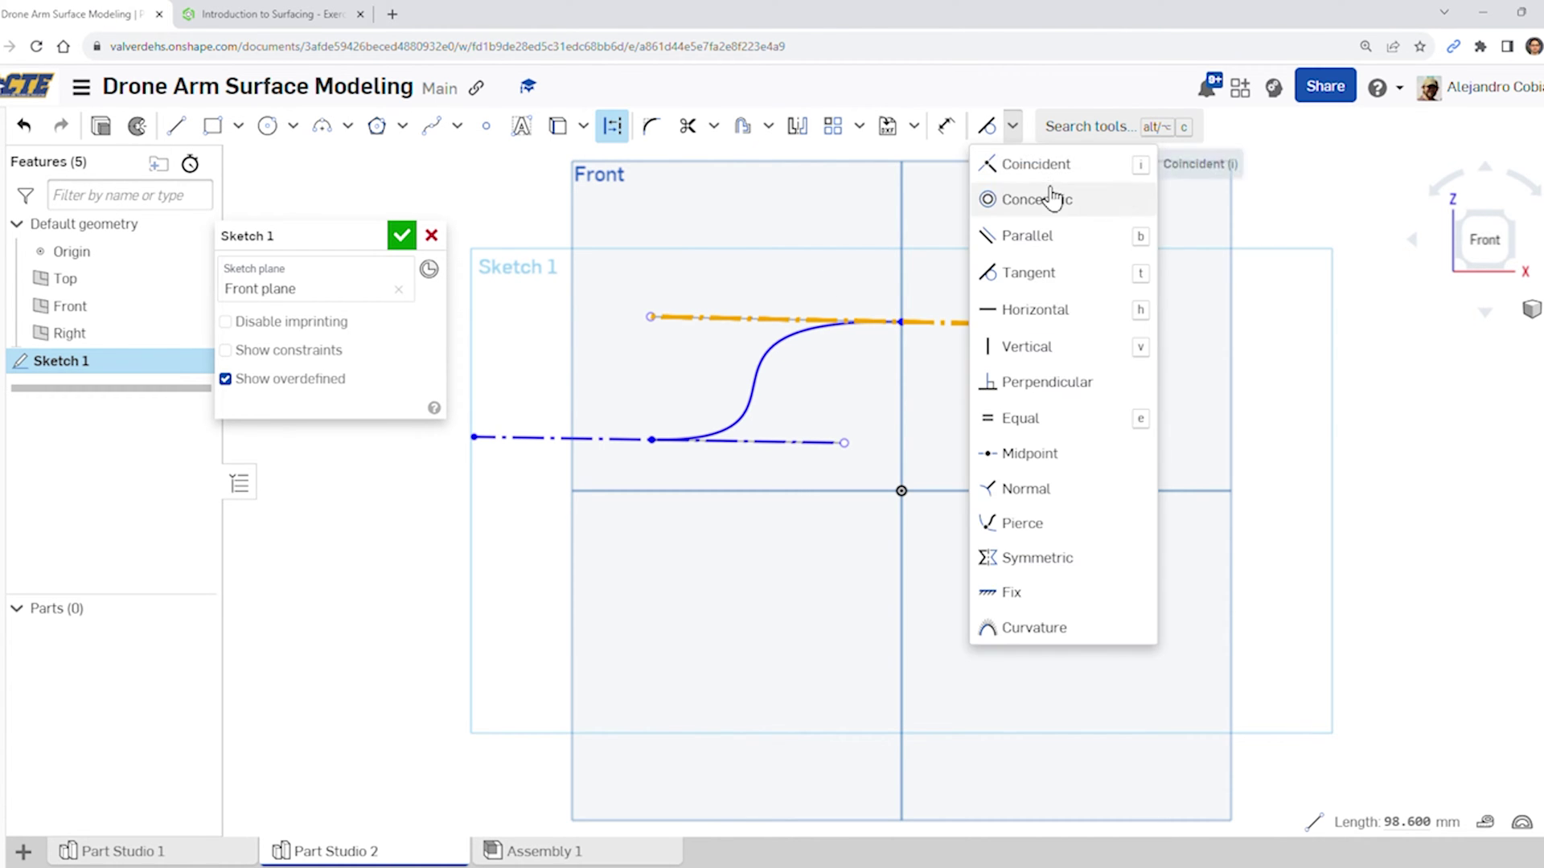
pyautogui.click(1050, 320)
pyautogui.click(802, 445)
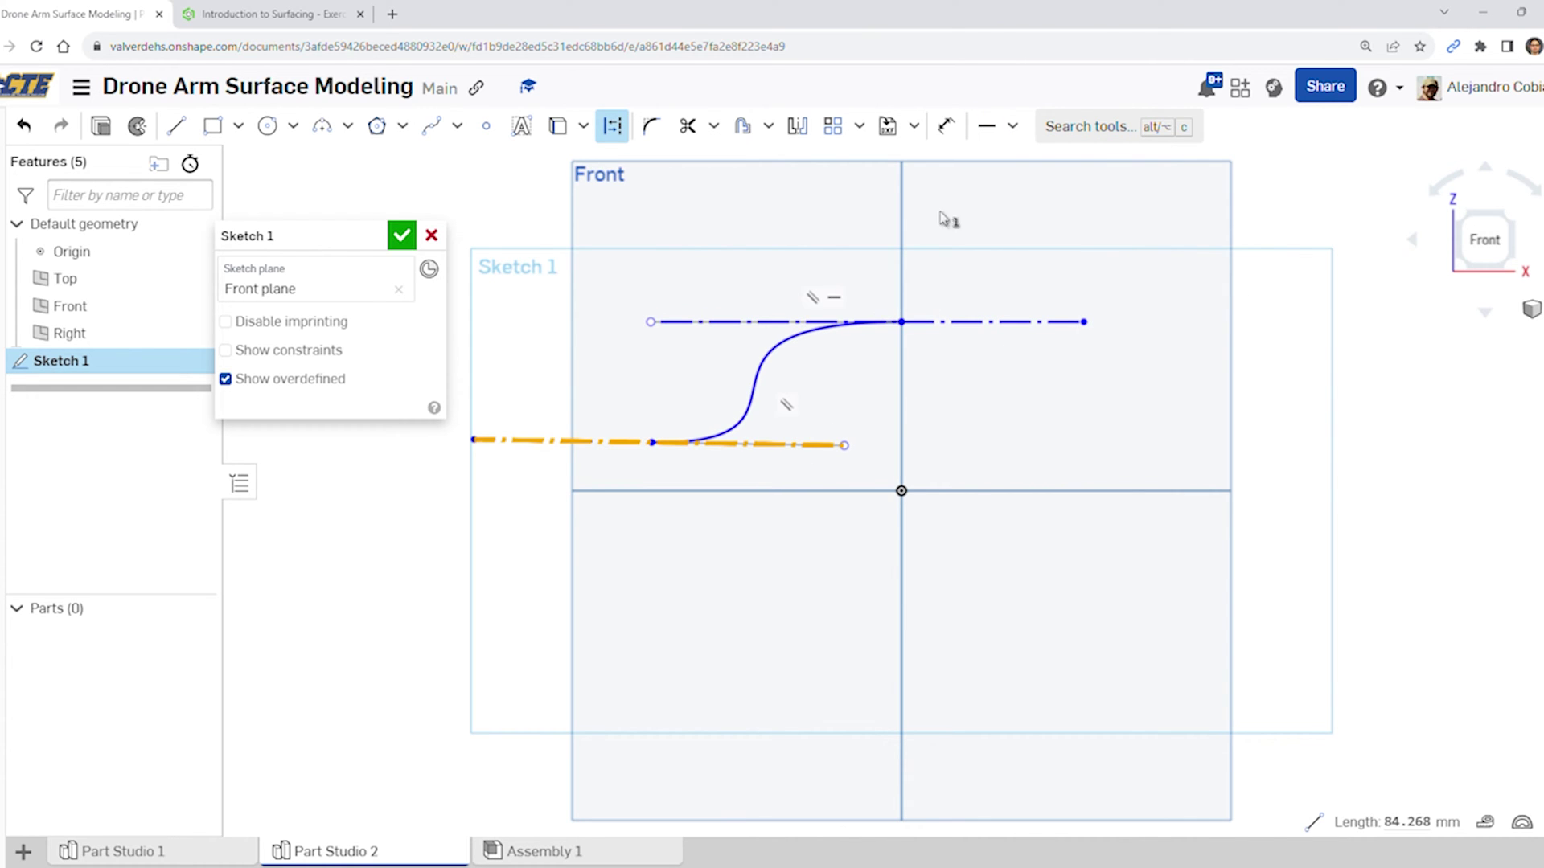
pyautogui.click(995, 129)
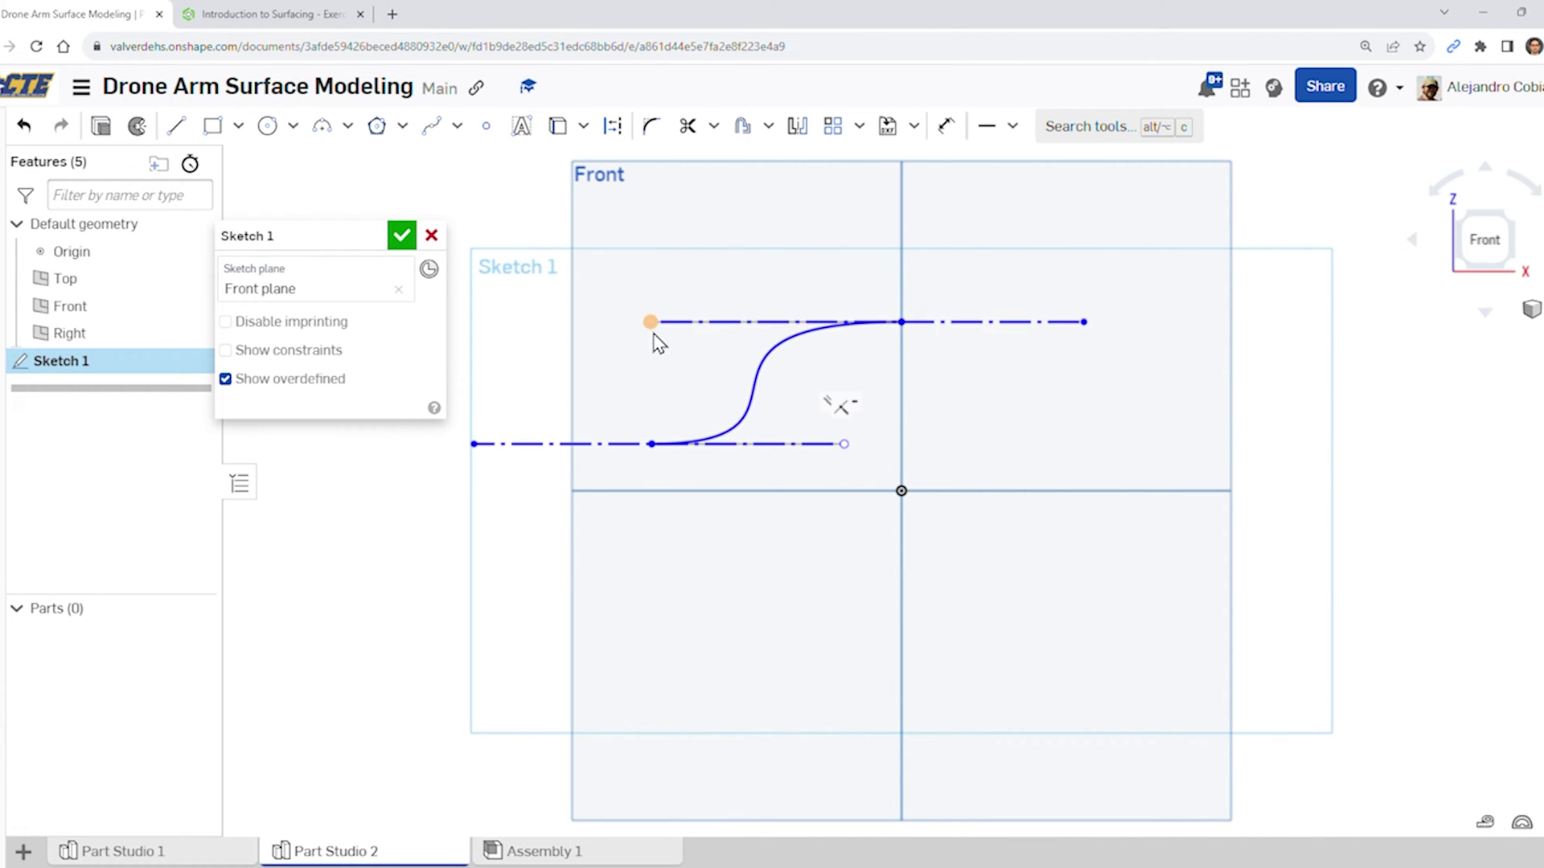
# Check the exercise drawing and dimension the horizontal distance between the spline's two endpoints as 125 mm
pyautogui.click(331, 17)
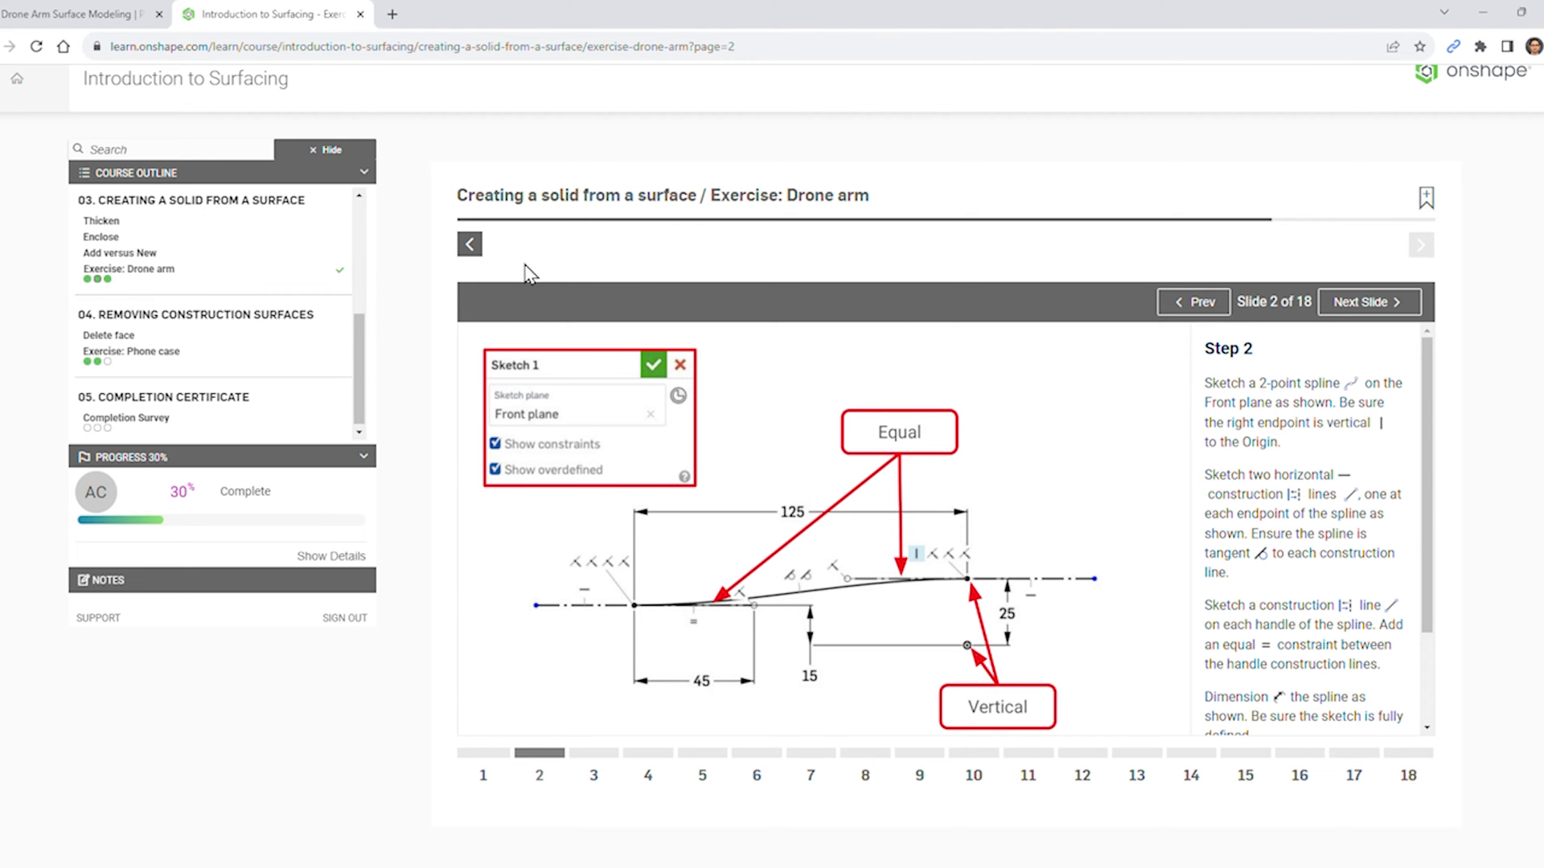
pyautogui.click(32, 13)
pyautogui.click(947, 126)
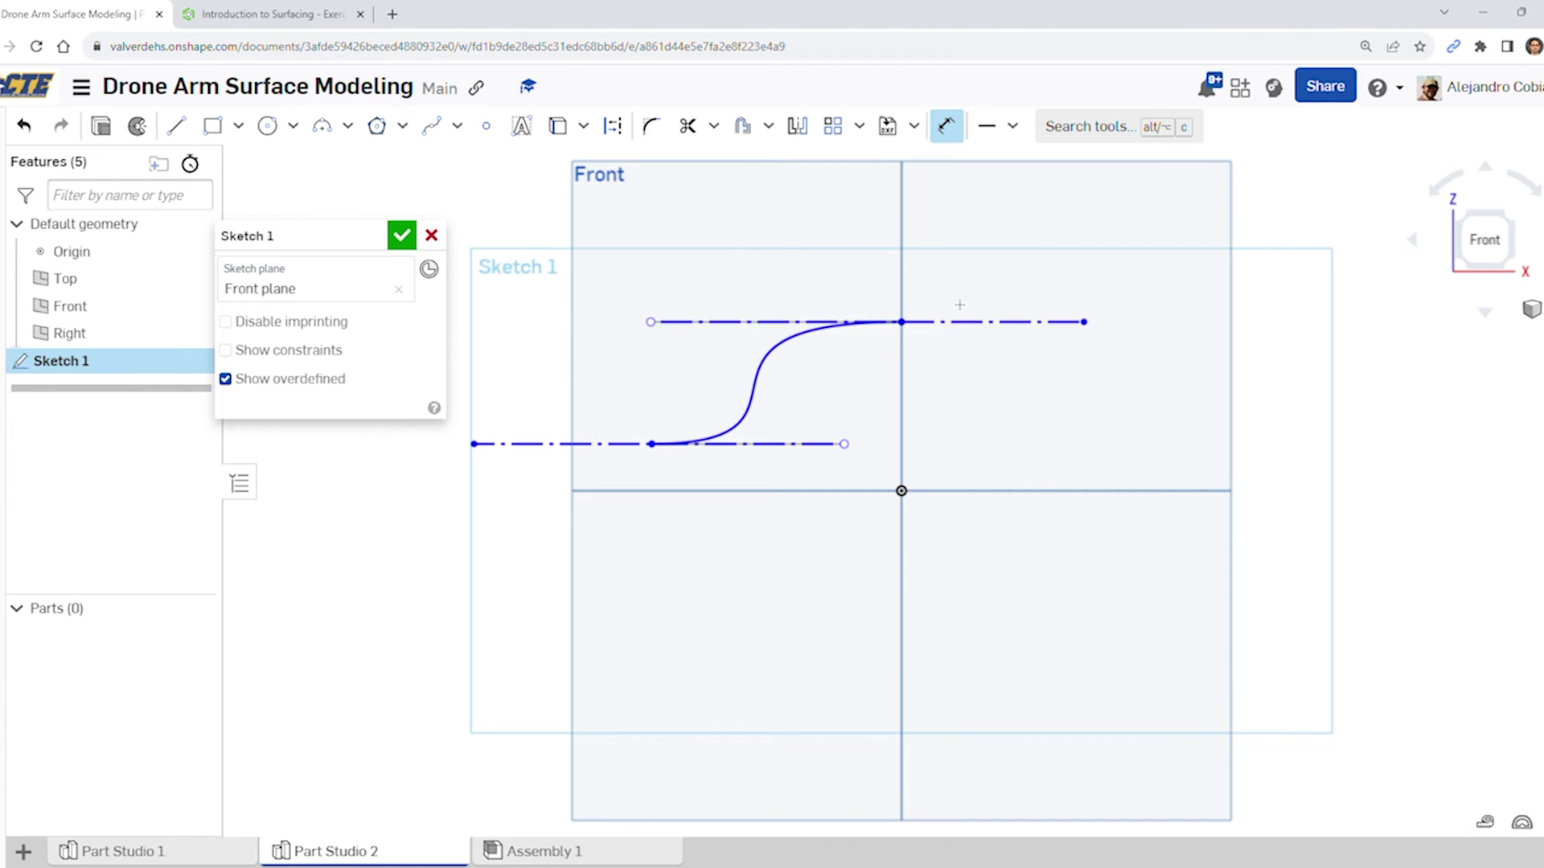
pyautogui.click(652, 443)
pyautogui.click(901, 322)
pyautogui.click(756, 227)
pyautogui.click(760, 235)
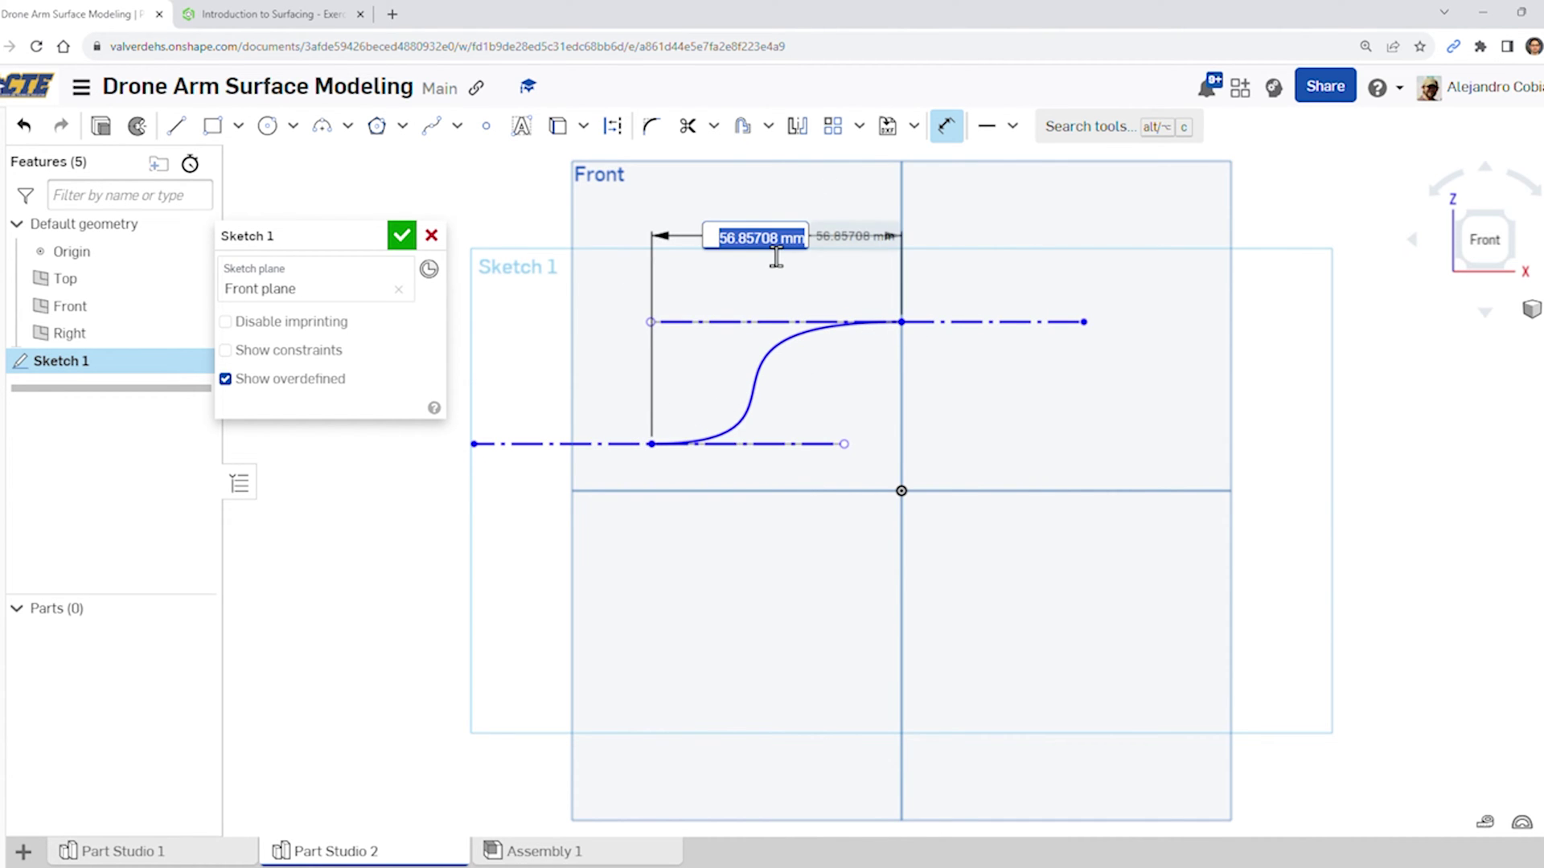
pyautogui.press('BackSpace')
pyautogui.press('Escape')
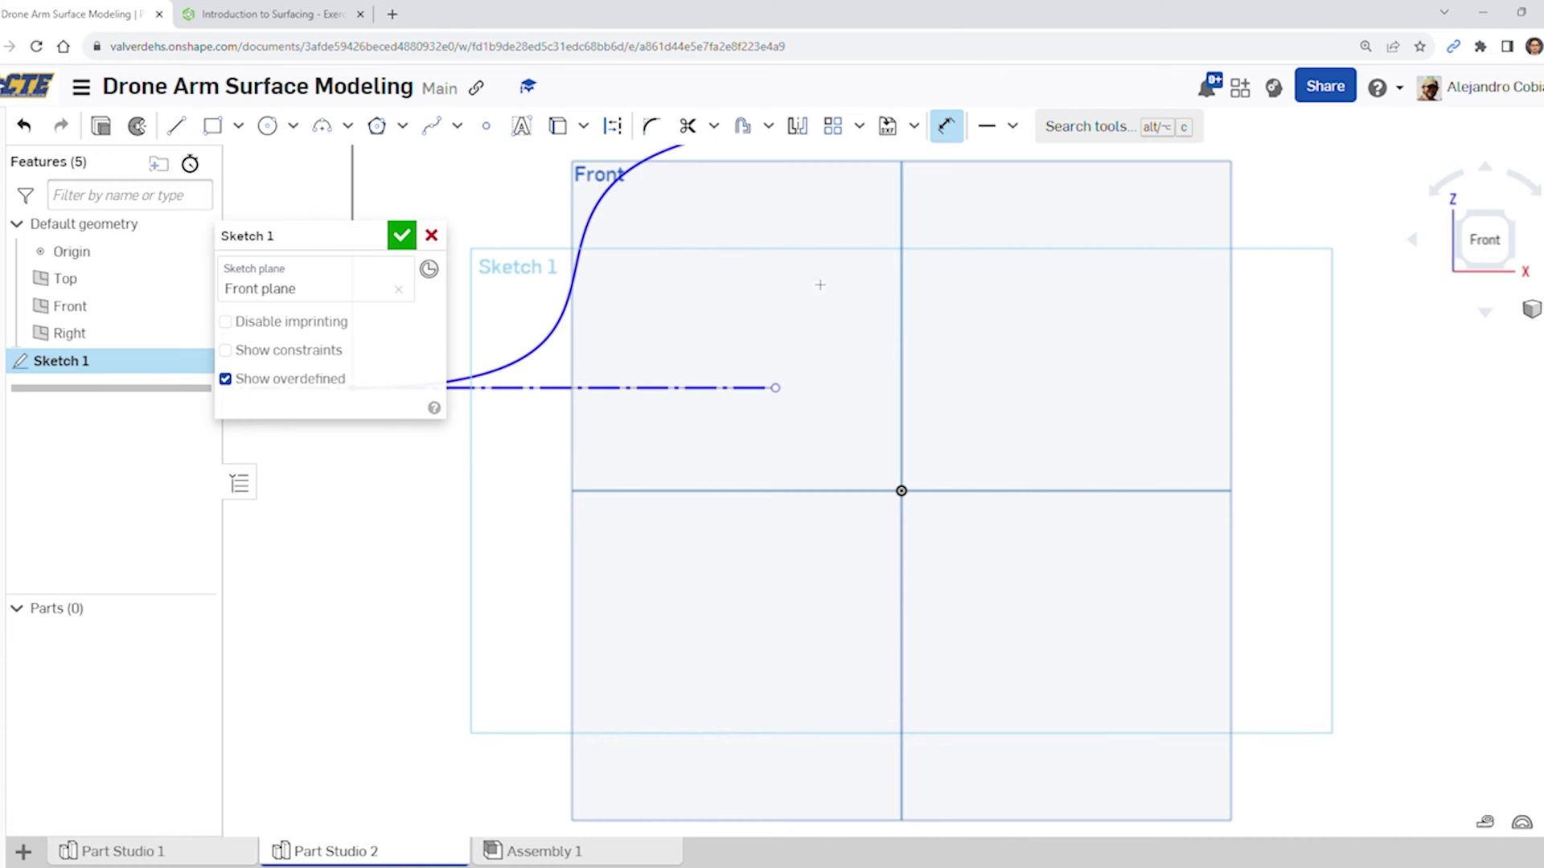
# Dimension the vertical distance from the origin to the spline's upper endpoint as 25 mm, as given in the exercise drawing
pyautogui.scroll(-4, 804, 374)
pyautogui.moveTo(864, 251); pyautogui.dragTo(864, 324, button='middle')
pyautogui.click(870, 312)
pyautogui.click(862, 520)
pyautogui.click(956, 418)
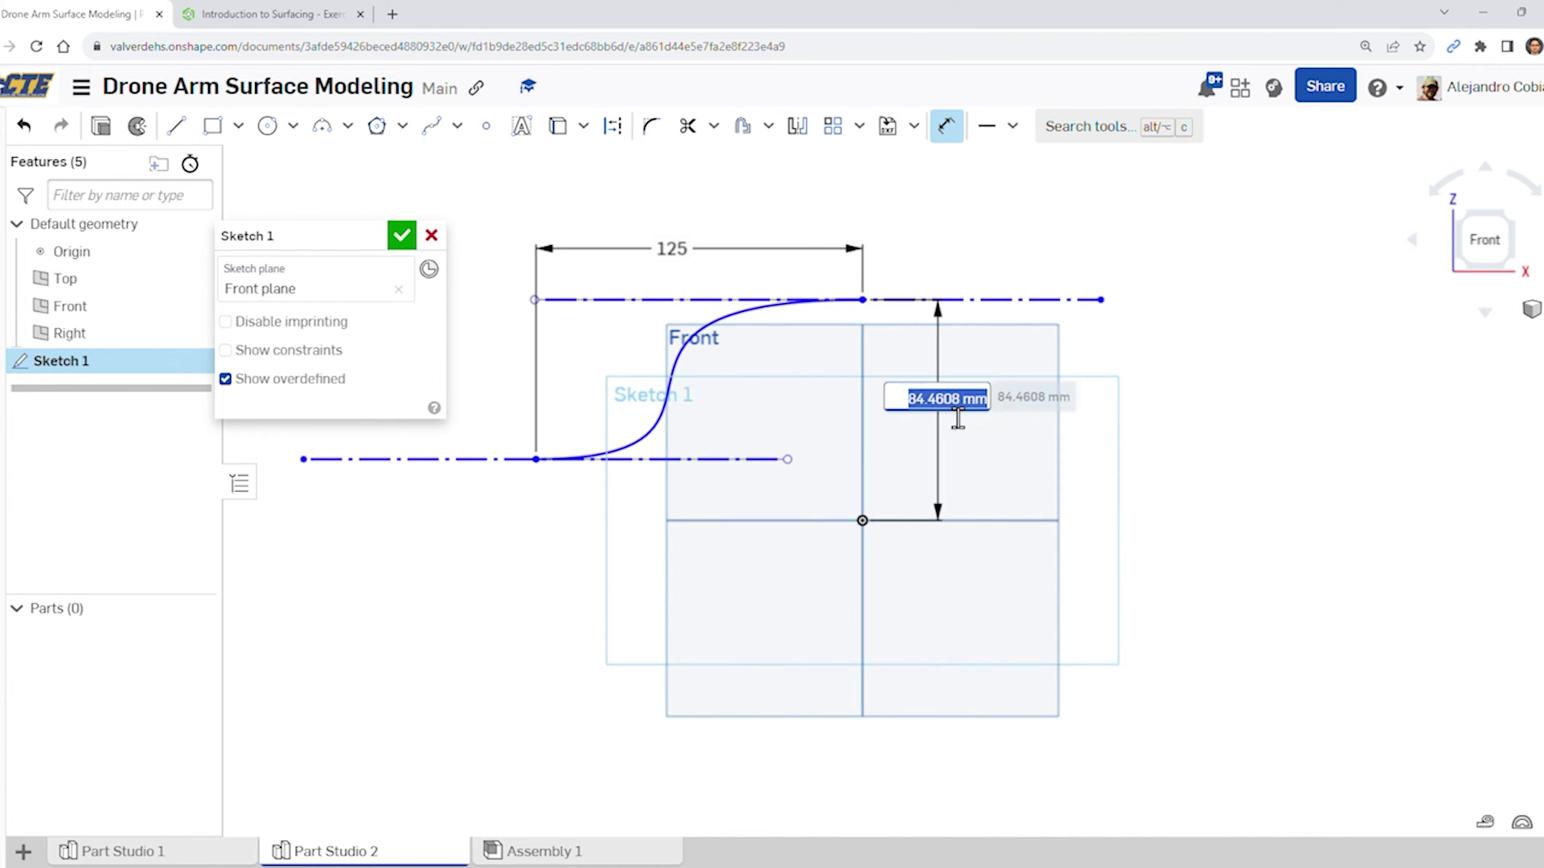
pyautogui.click(254, 12)
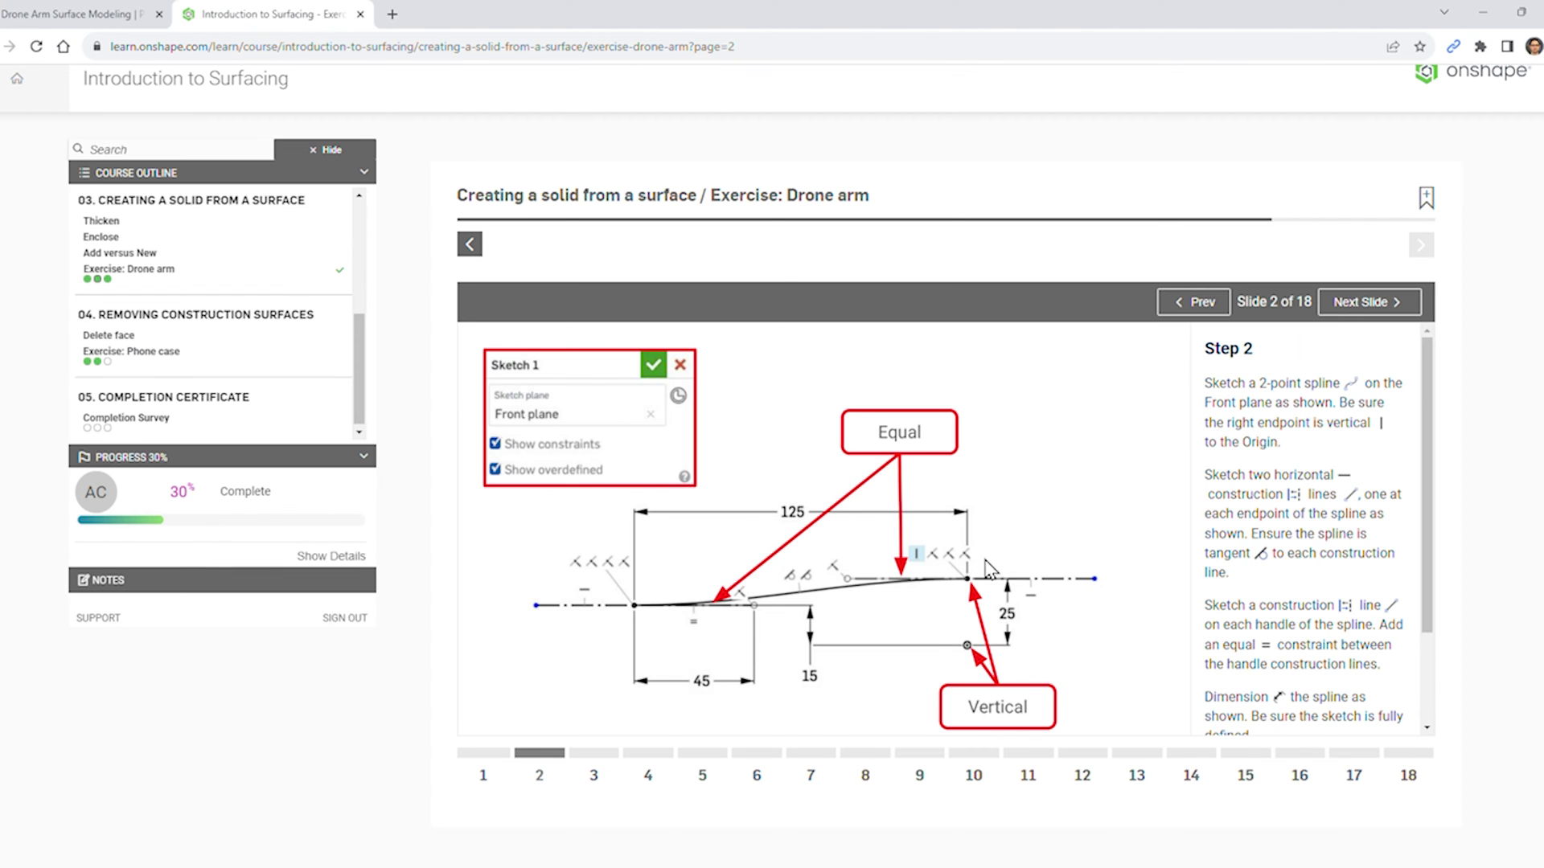
pyautogui.hotkey('ctrl', 'shift', 'Tab')
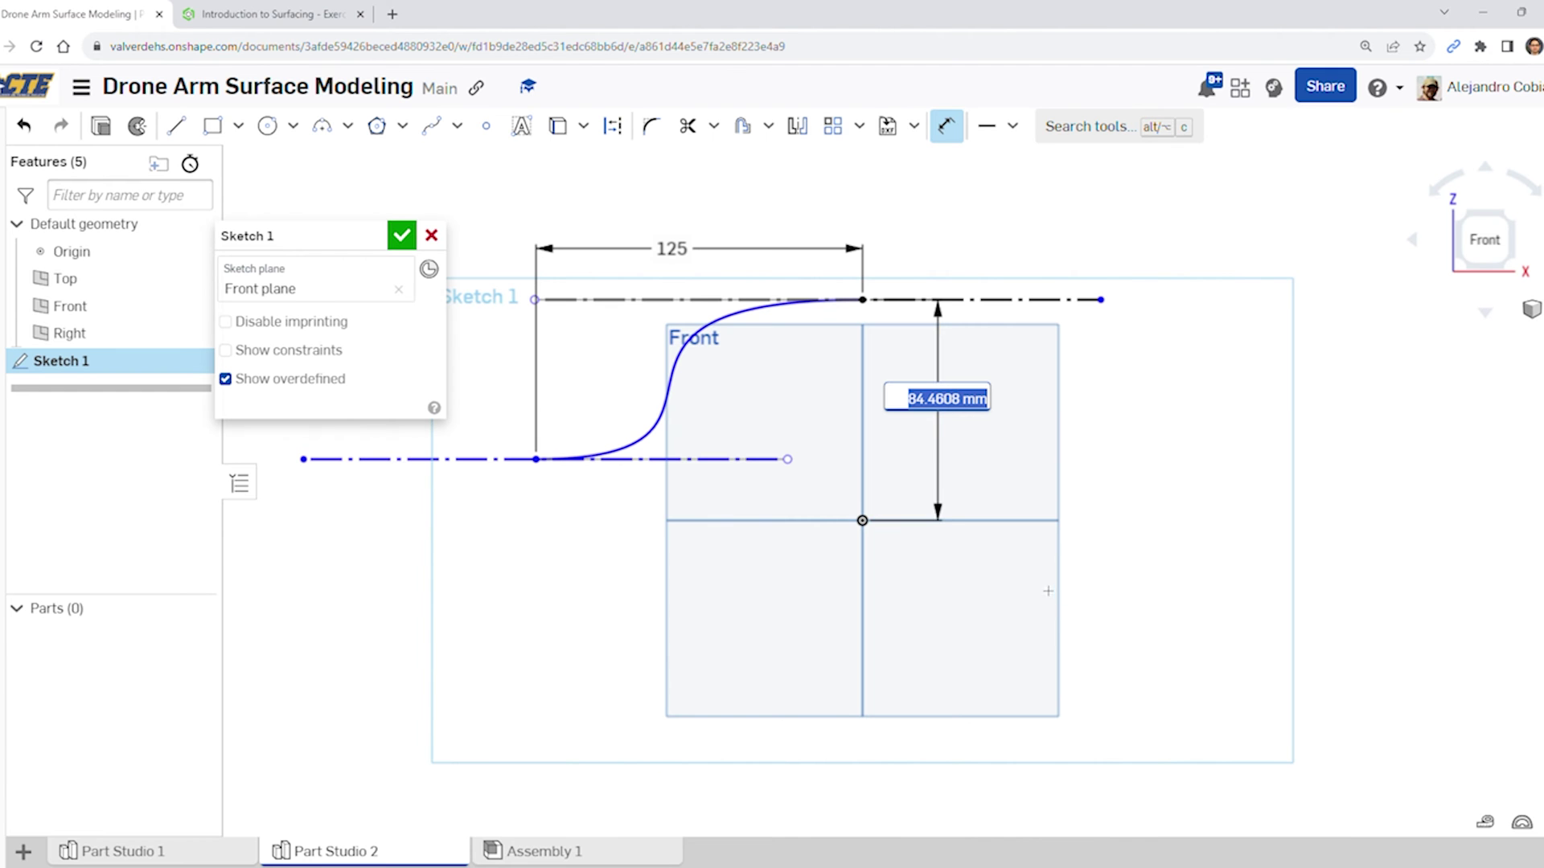
pyautogui.write('25')
pyautogui.press('Return')
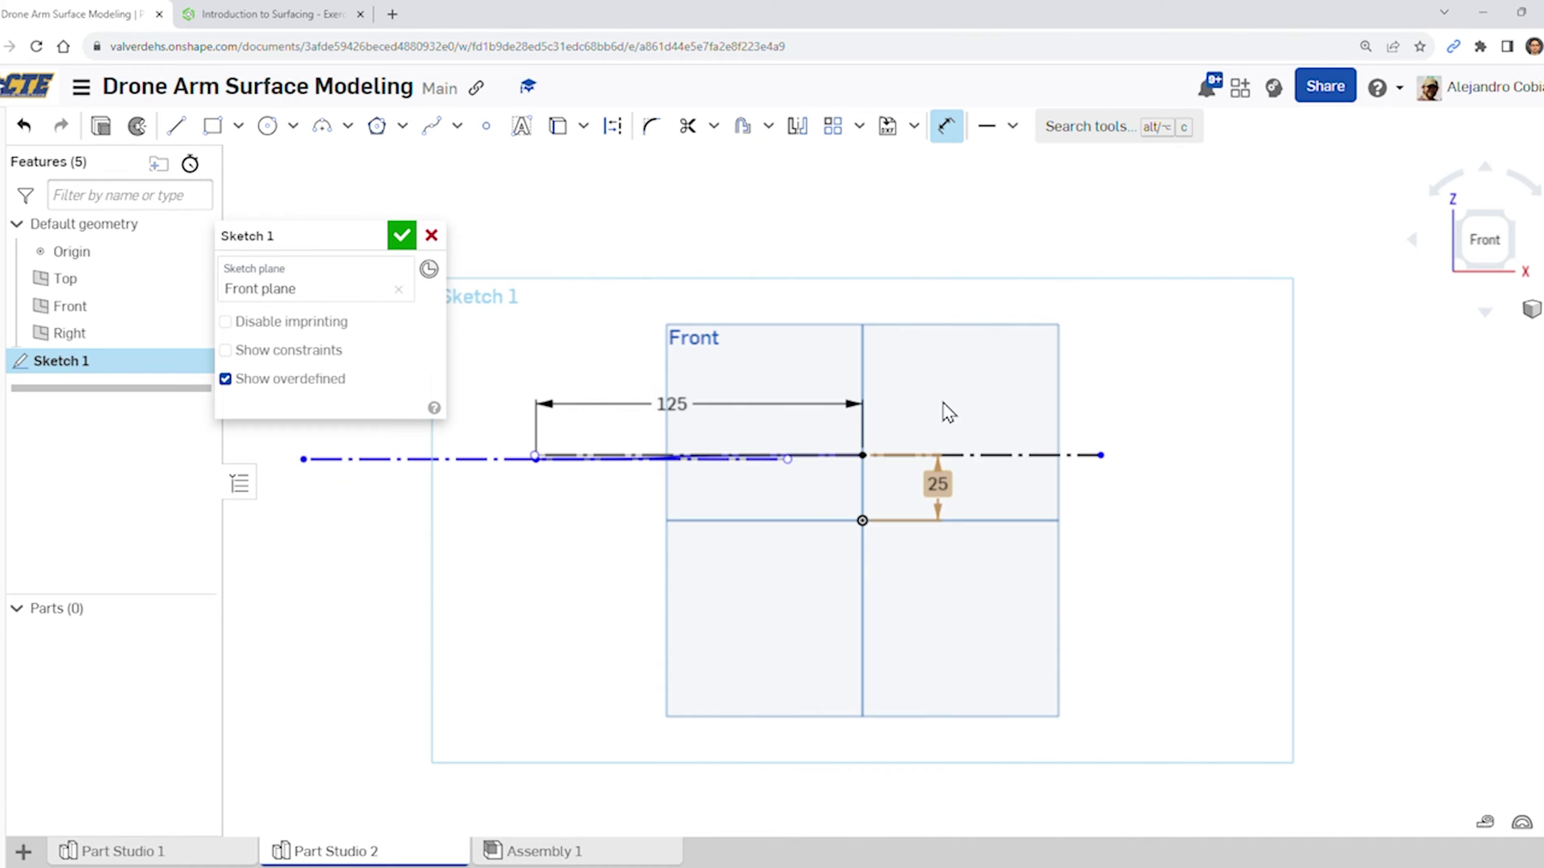
# Dimension the vertical distance from the origin to the spline's lower endpoint as 15 mm, as given in the exercise drawing
pyautogui.scroll(5, 557, 474)
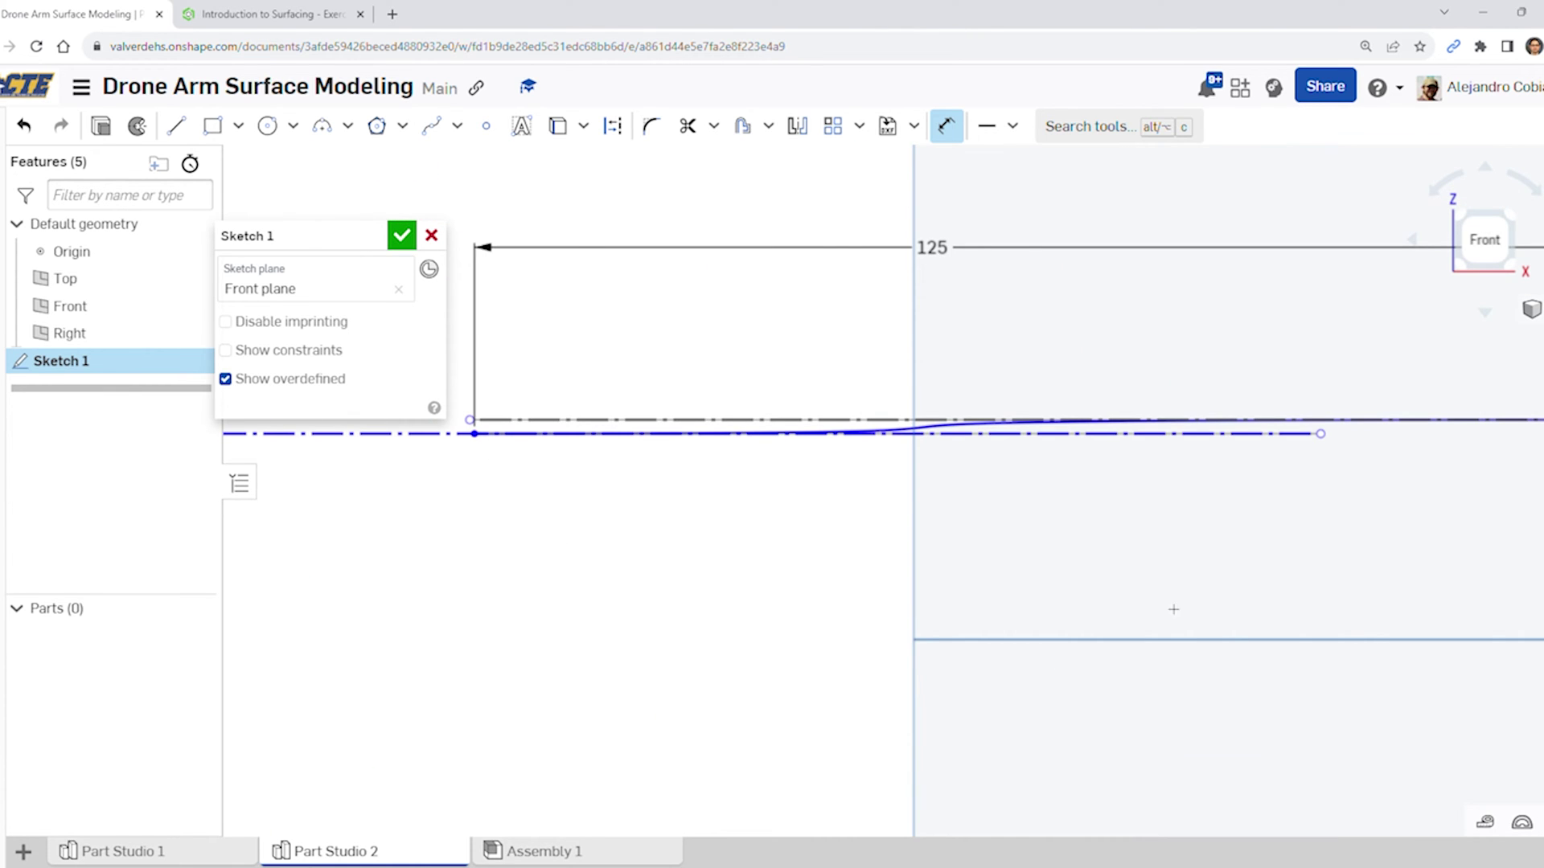
pyautogui.scroll(-3, 1222, 601)
pyautogui.click(1397, 619)
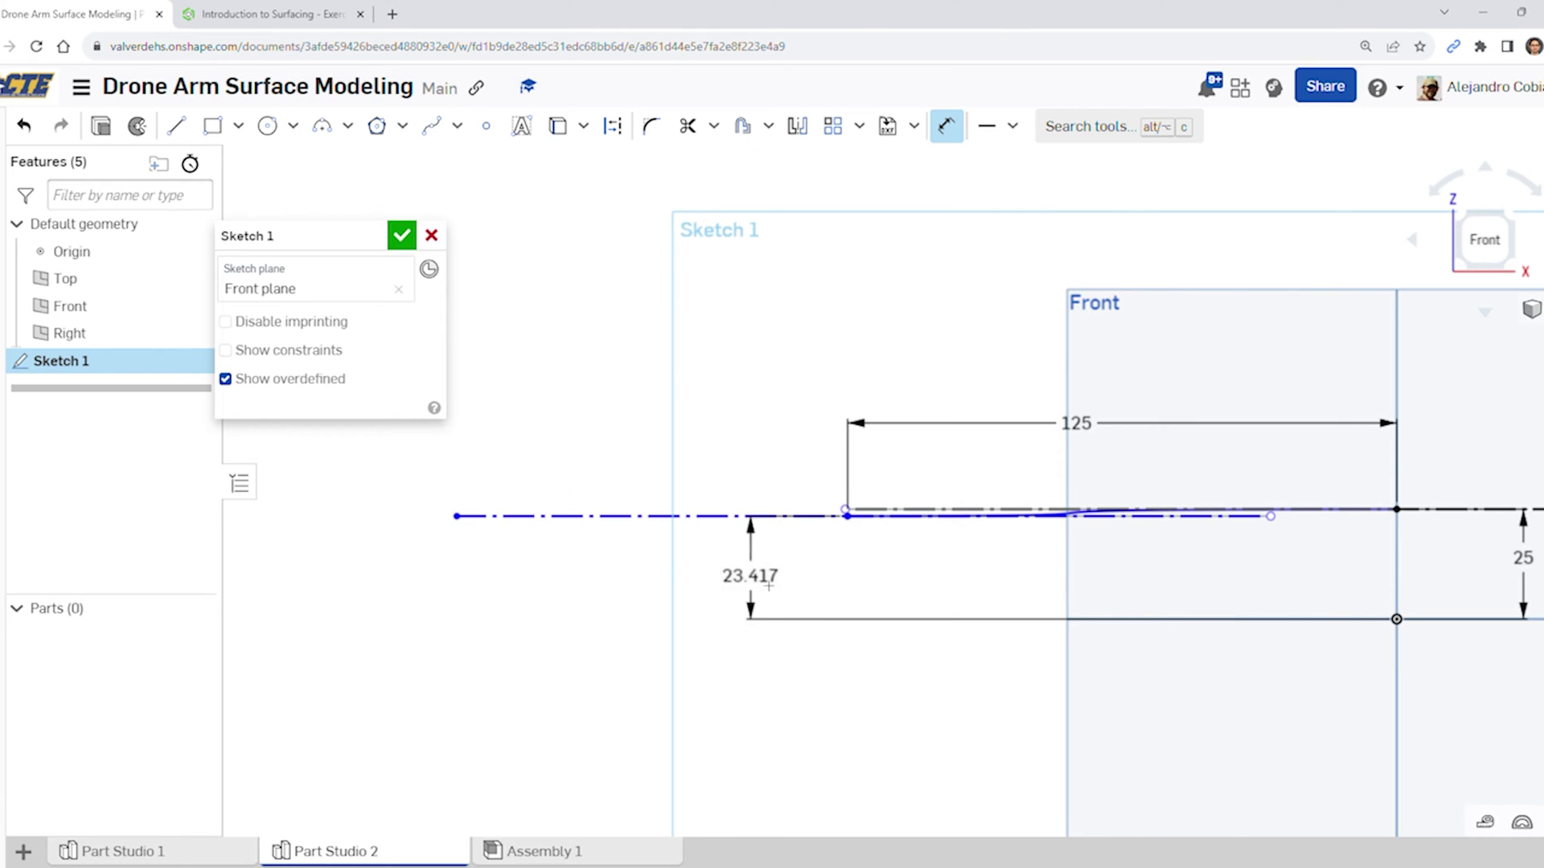
pyautogui.click(851, 597)
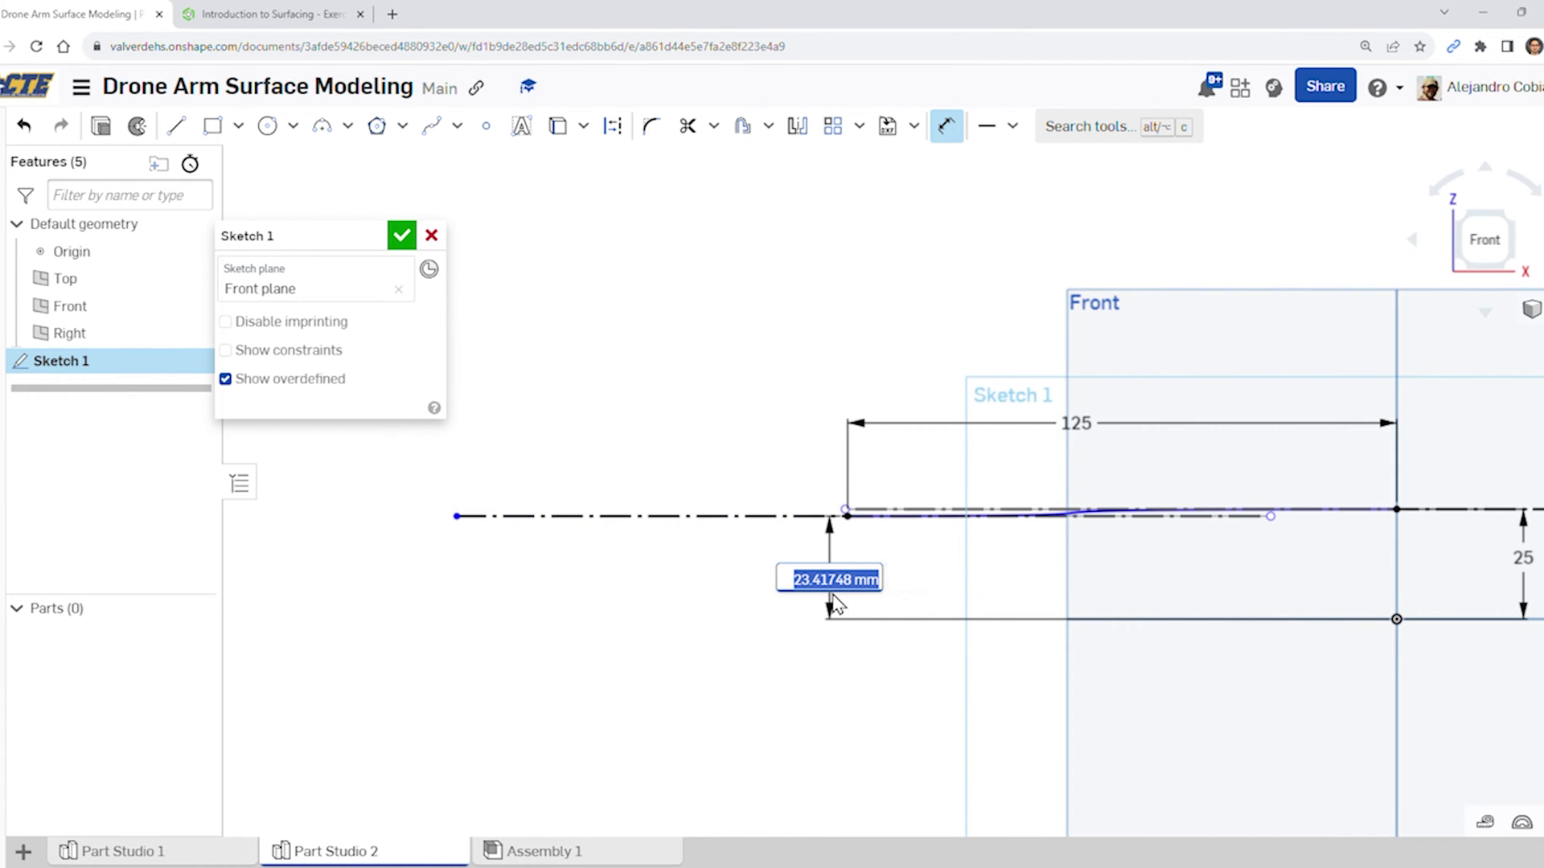
pyautogui.click(273, 13)
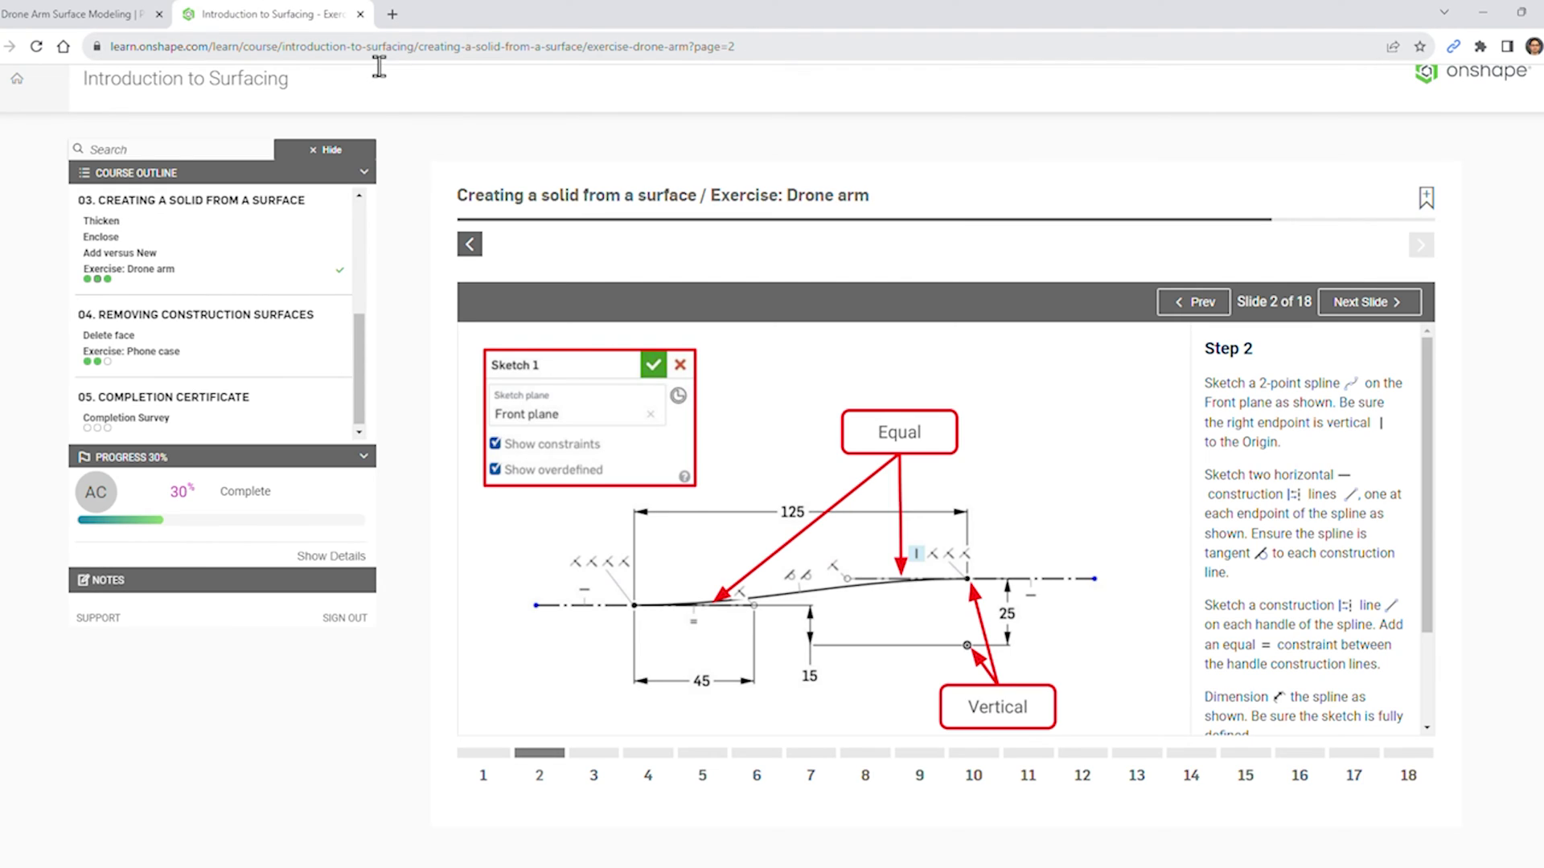
pyautogui.click(169, 14)
pyautogui.write('15')
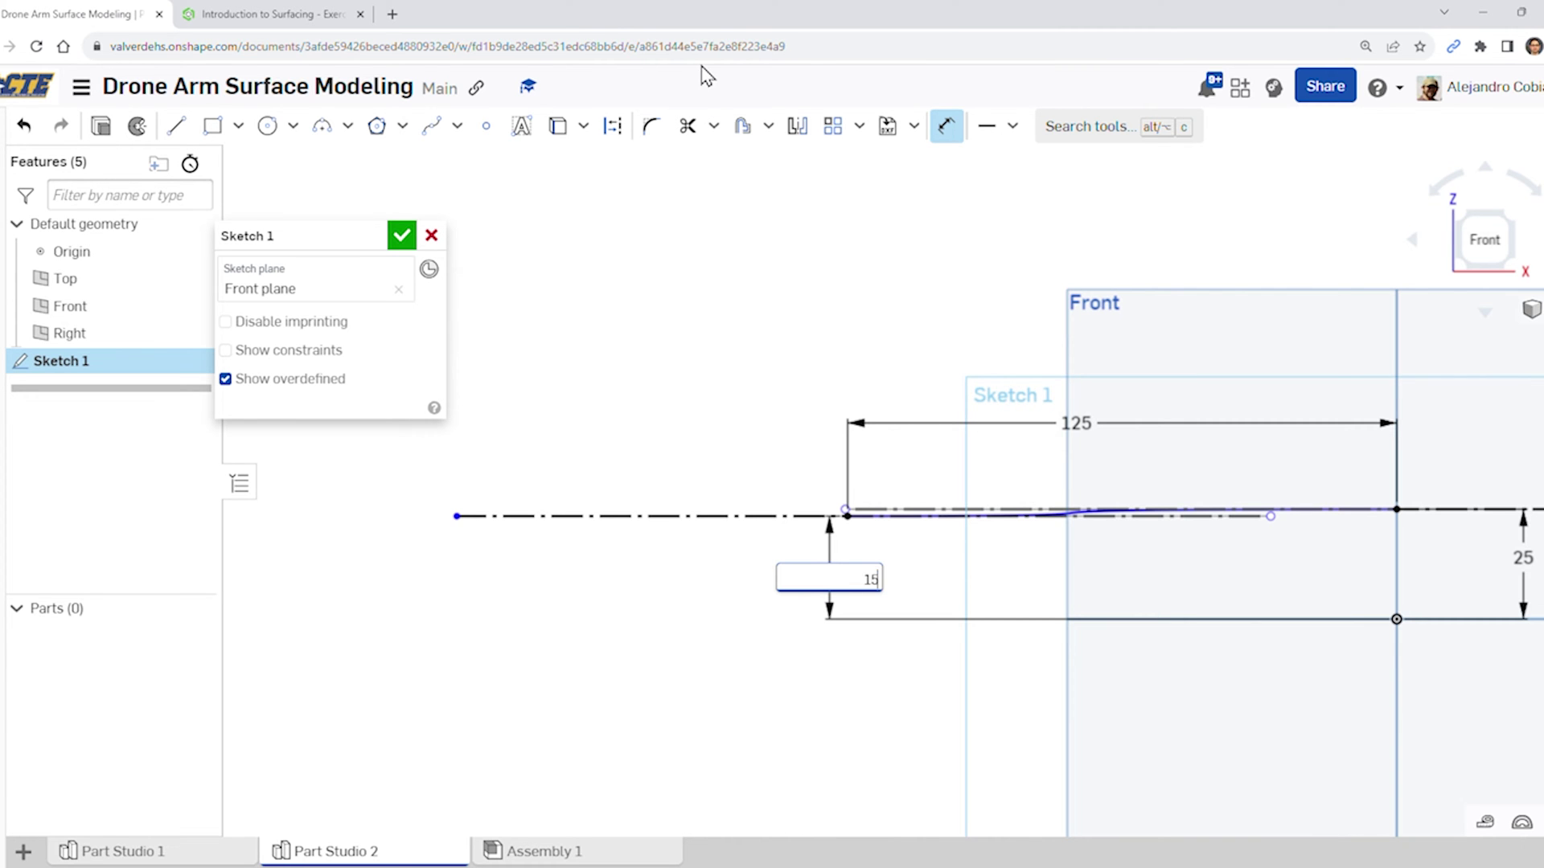
pyautogui.press('Return')
# Check the exercise drawing and apply Tangent constraints between the spline and both the upper and lower construction lines
pyautogui.moveTo(1335, 558); pyautogui.dragTo(1061, 514, button='middle')
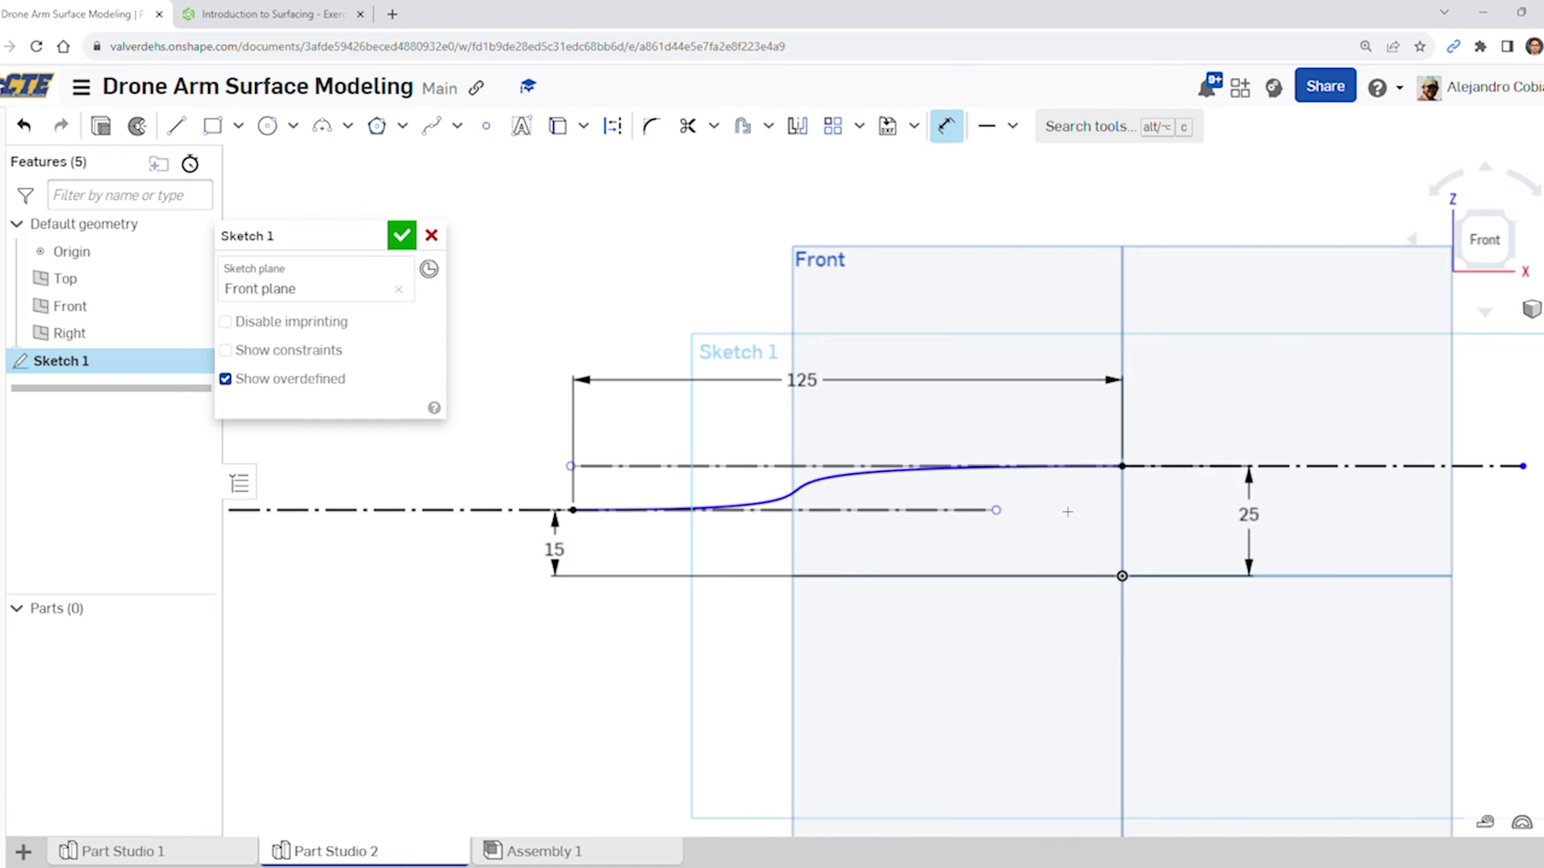
pyautogui.scroll(-2, 1061, 514)
pyautogui.click(251, 13)
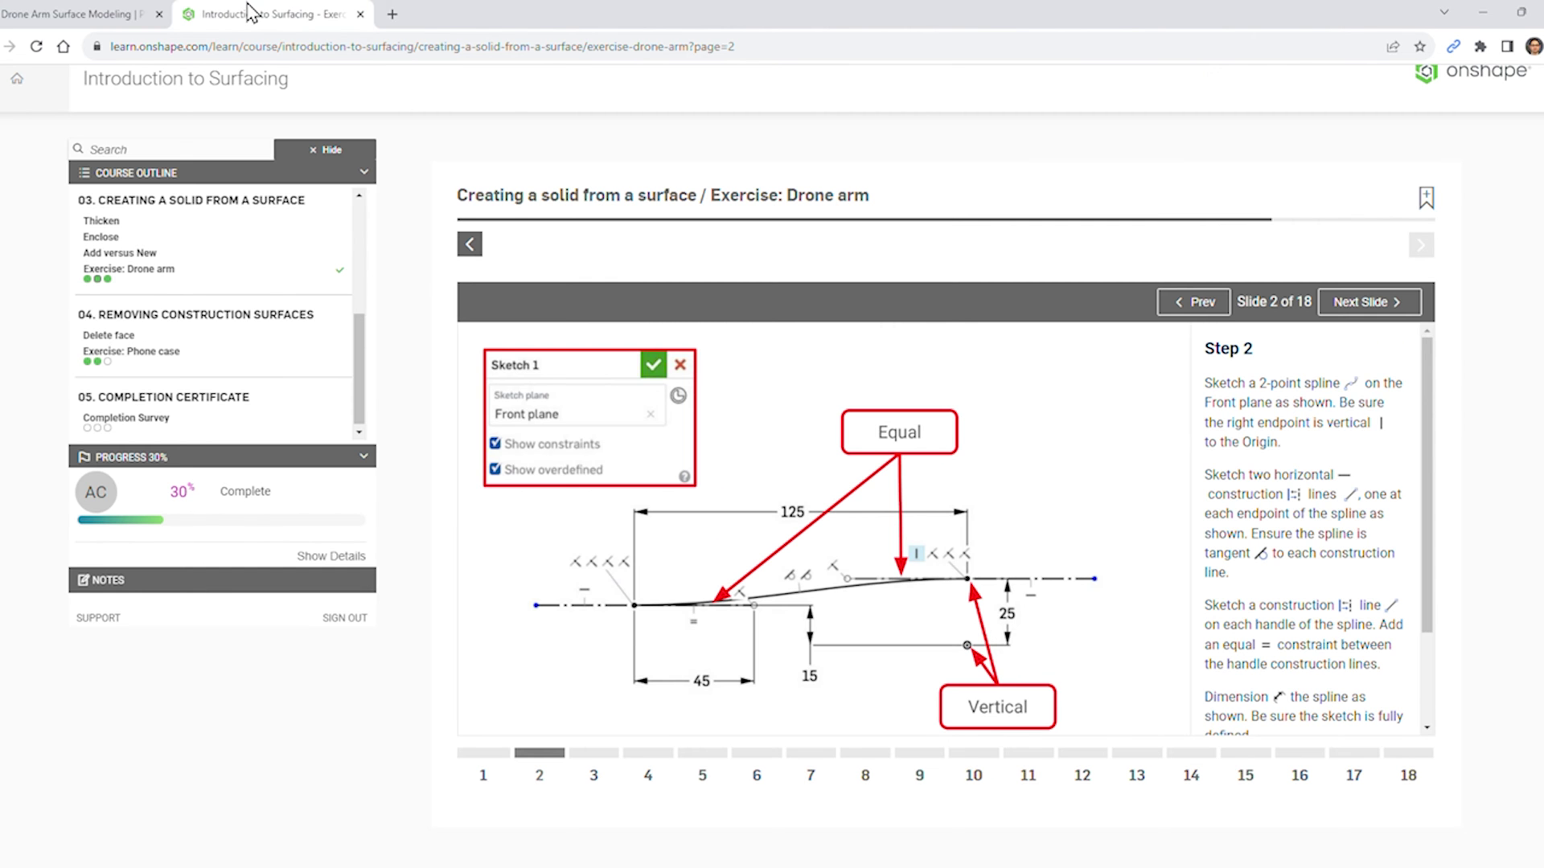
pyautogui.click(120, 12)
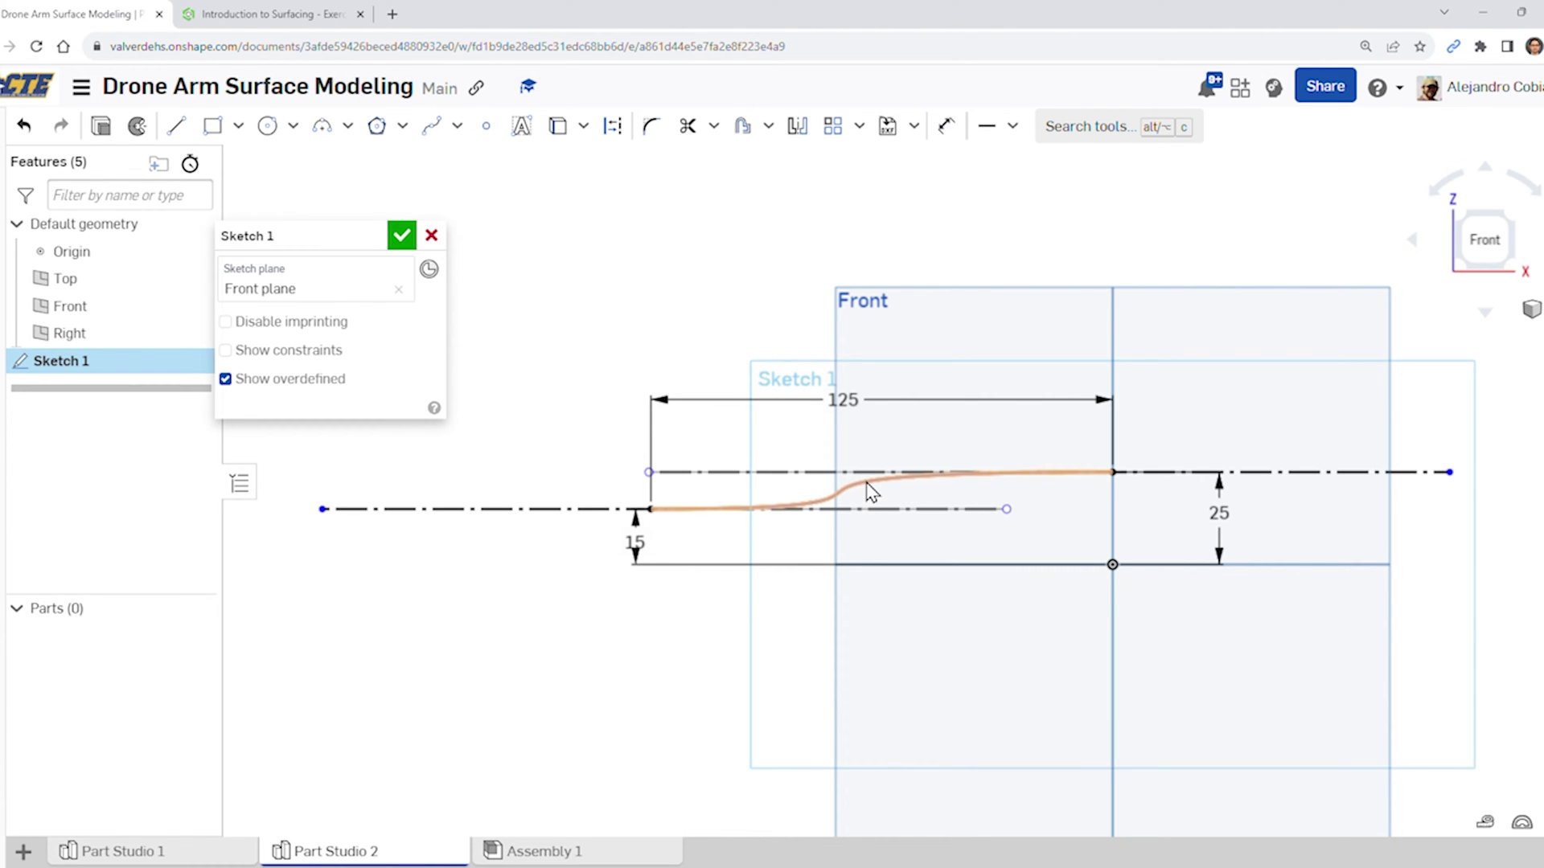
pyautogui.click(905, 482)
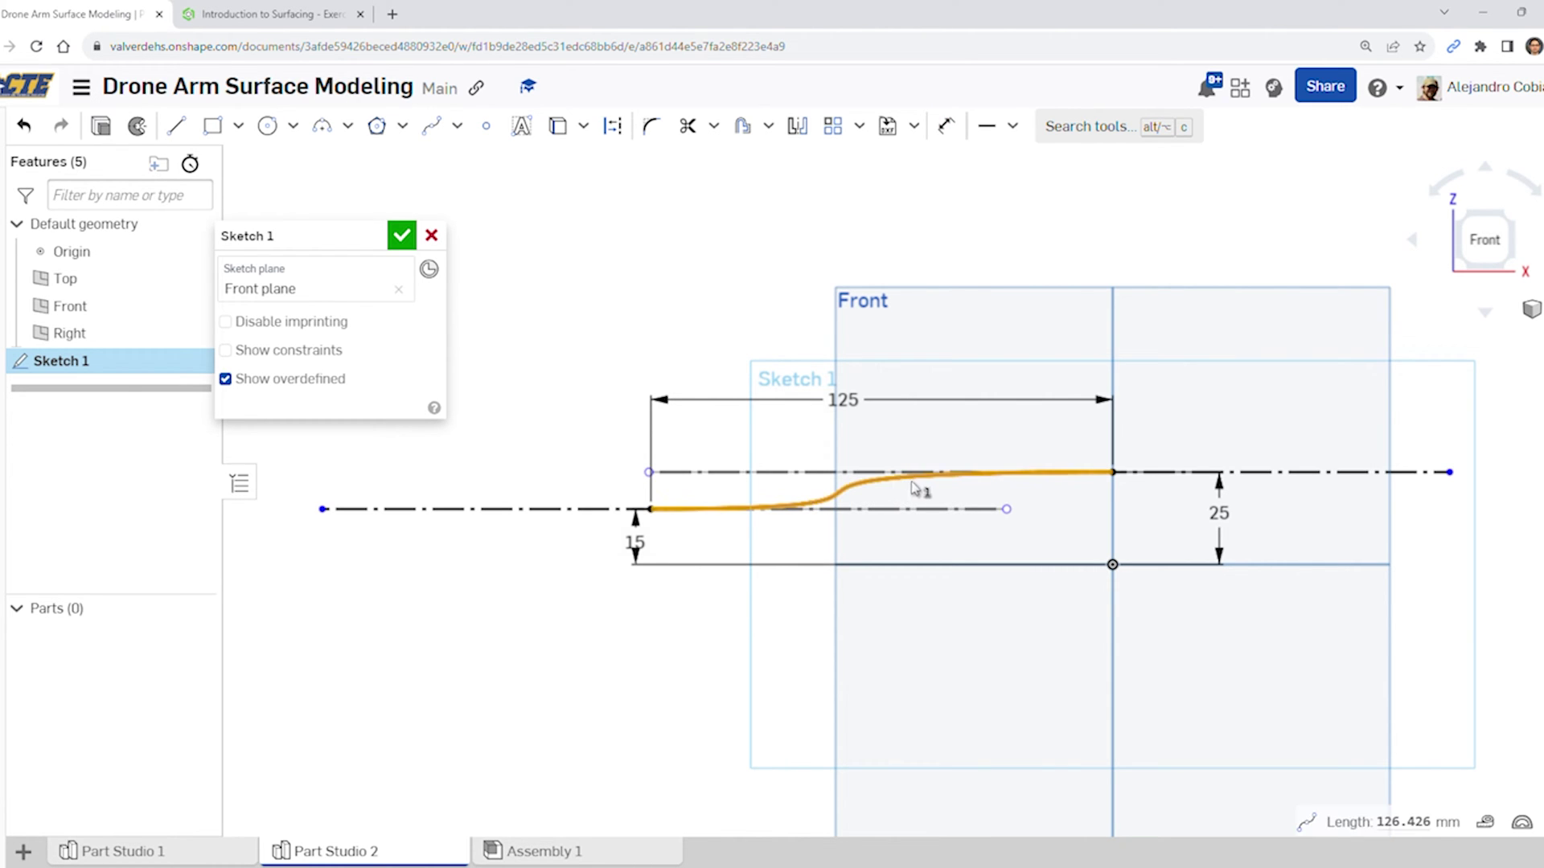
pyautogui.click(1262, 473)
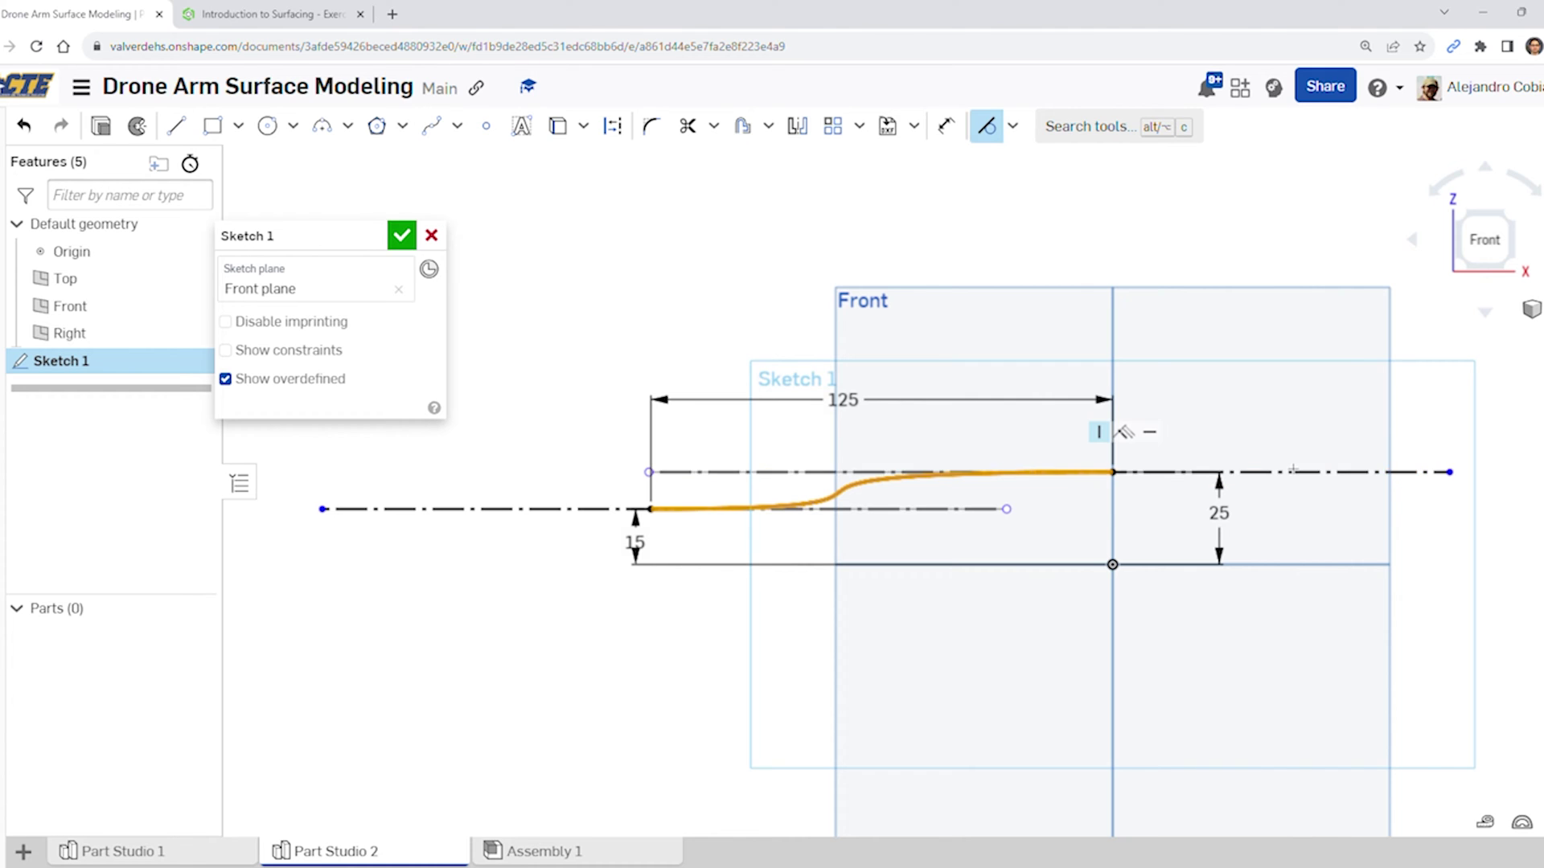
pyautogui.press('t')
pyautogui.click(856, 493)
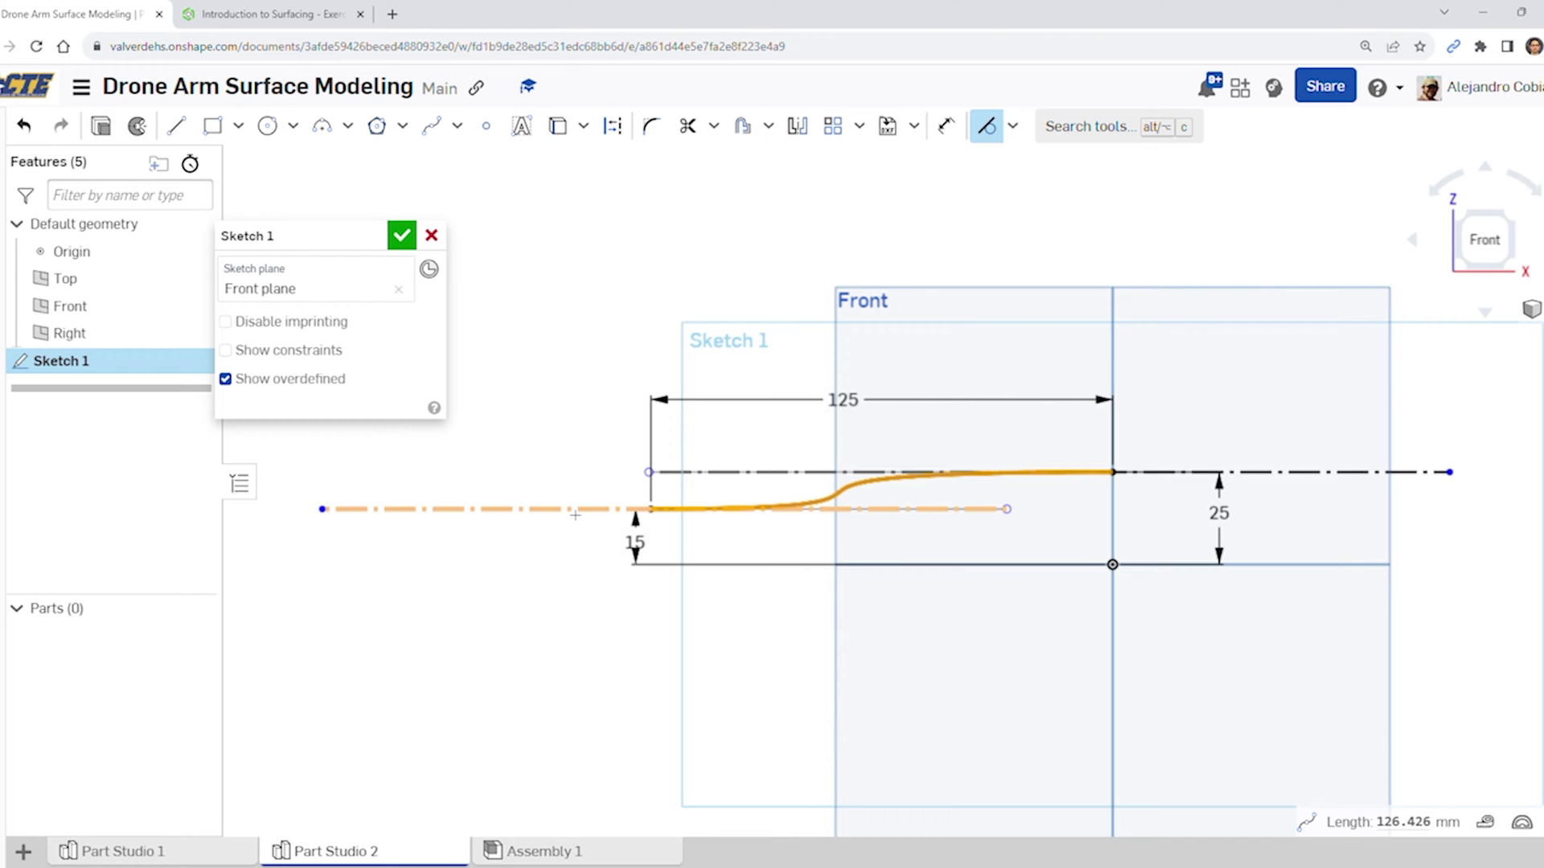
pyautogui.press('t')
# Turn on the display of sketch constraints and compare them with the exercise drawing
pyautogui.click(342, 353)
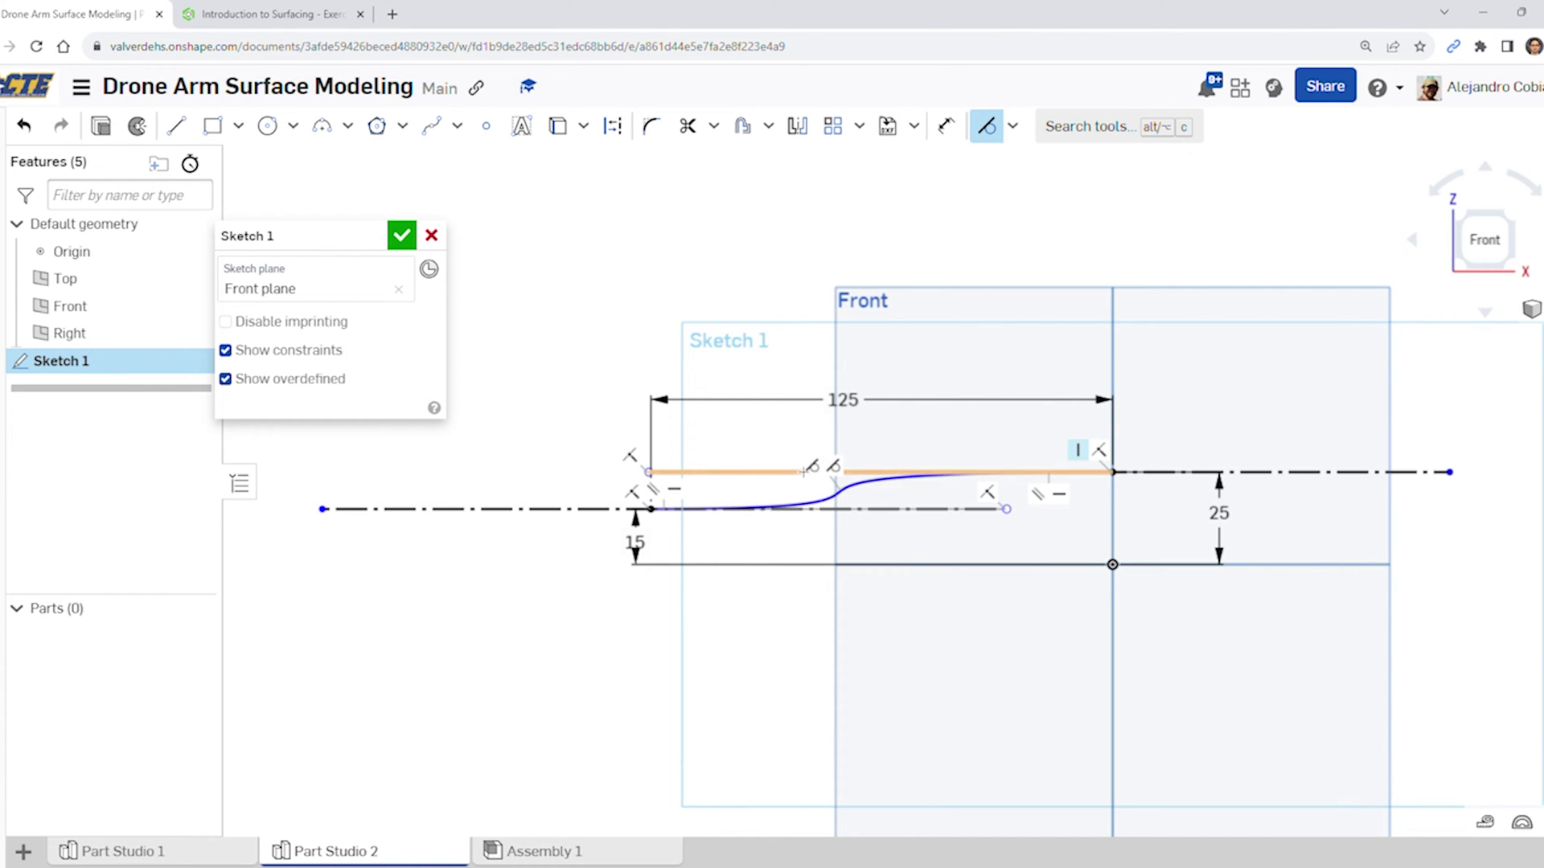
pyautogui.scroll(3, 959, 540)
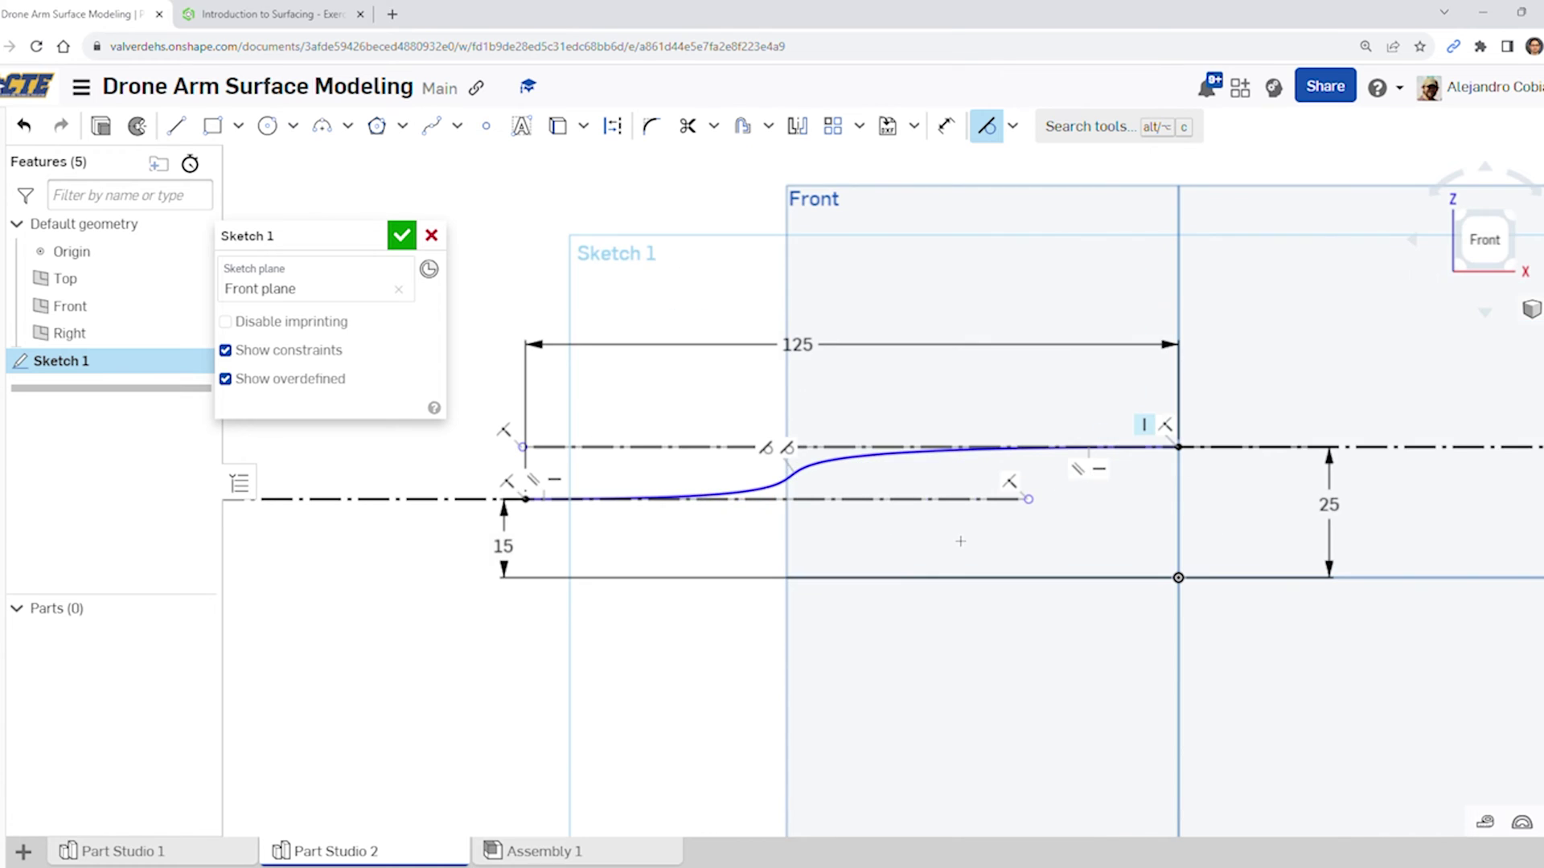
pyautogui.scroll(-3, 984, 517)
pyautogui.click(289, 16)
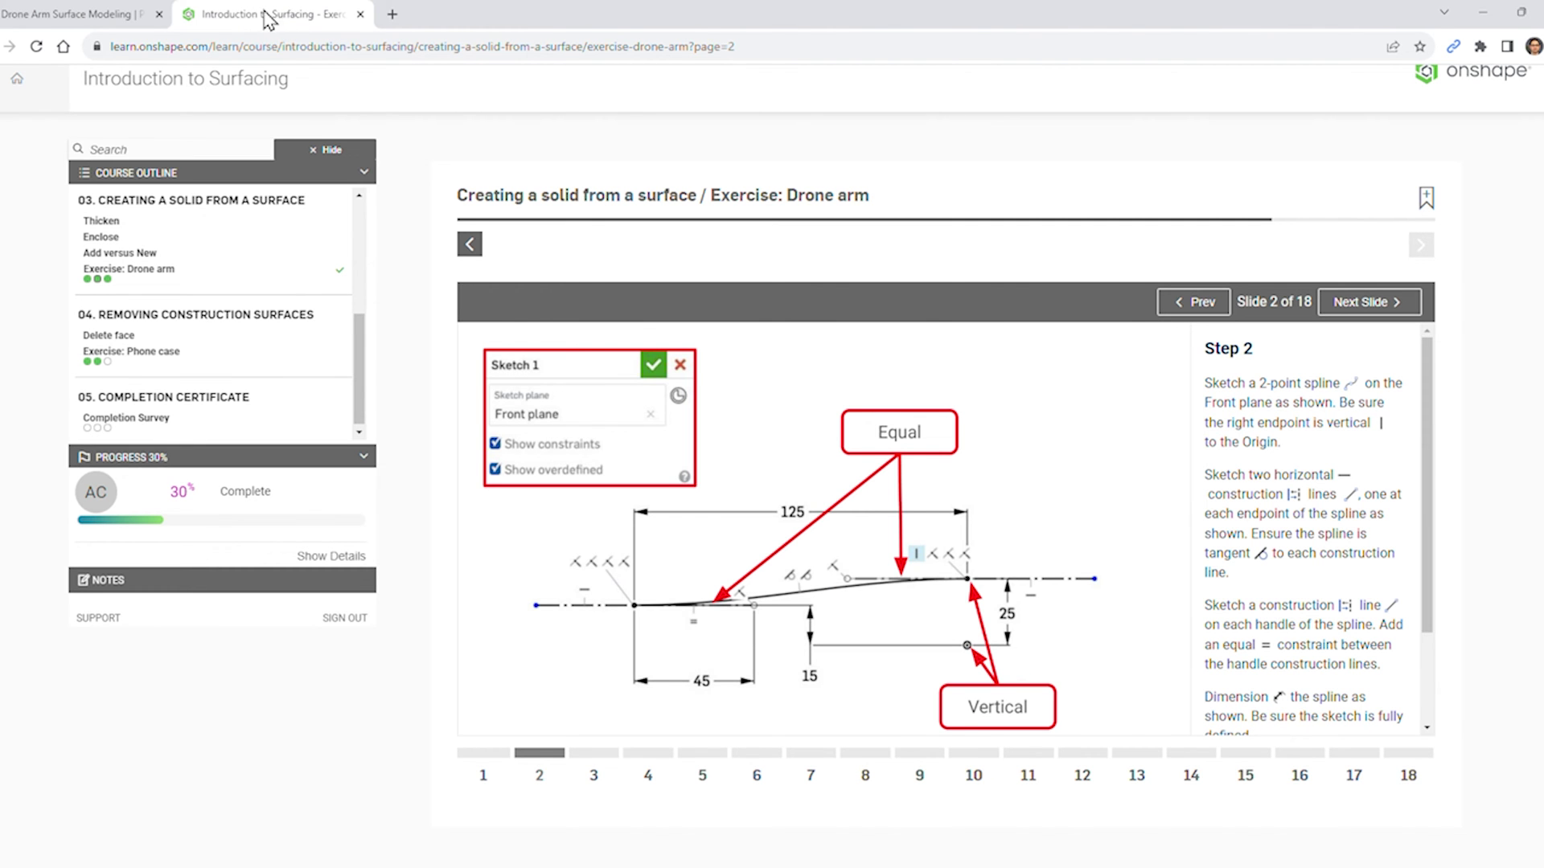
pyautogui.click(118, 14)
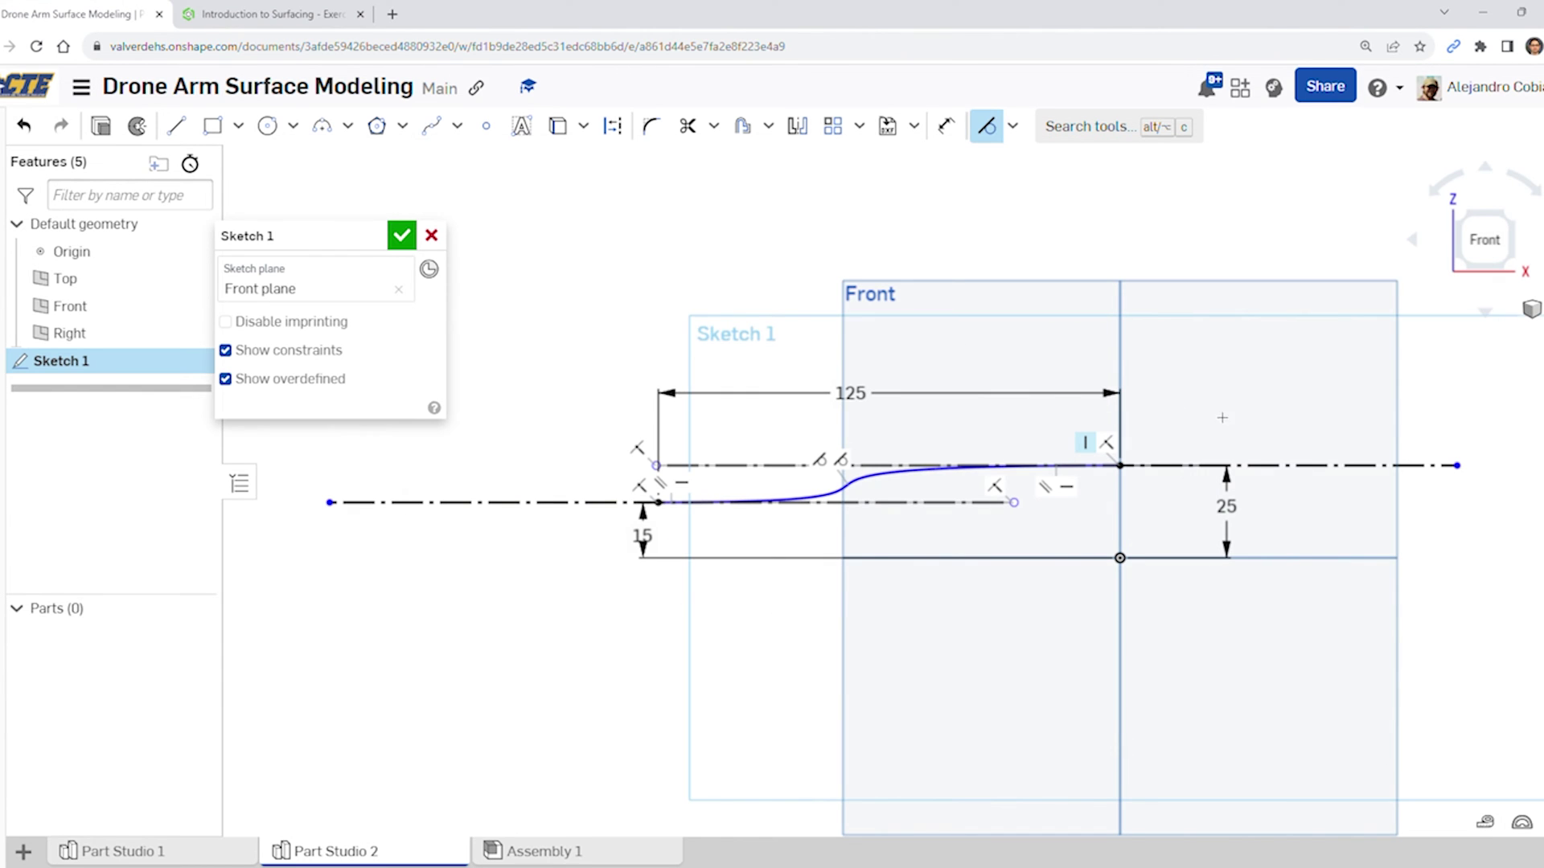
pyautogui.press('Escape')
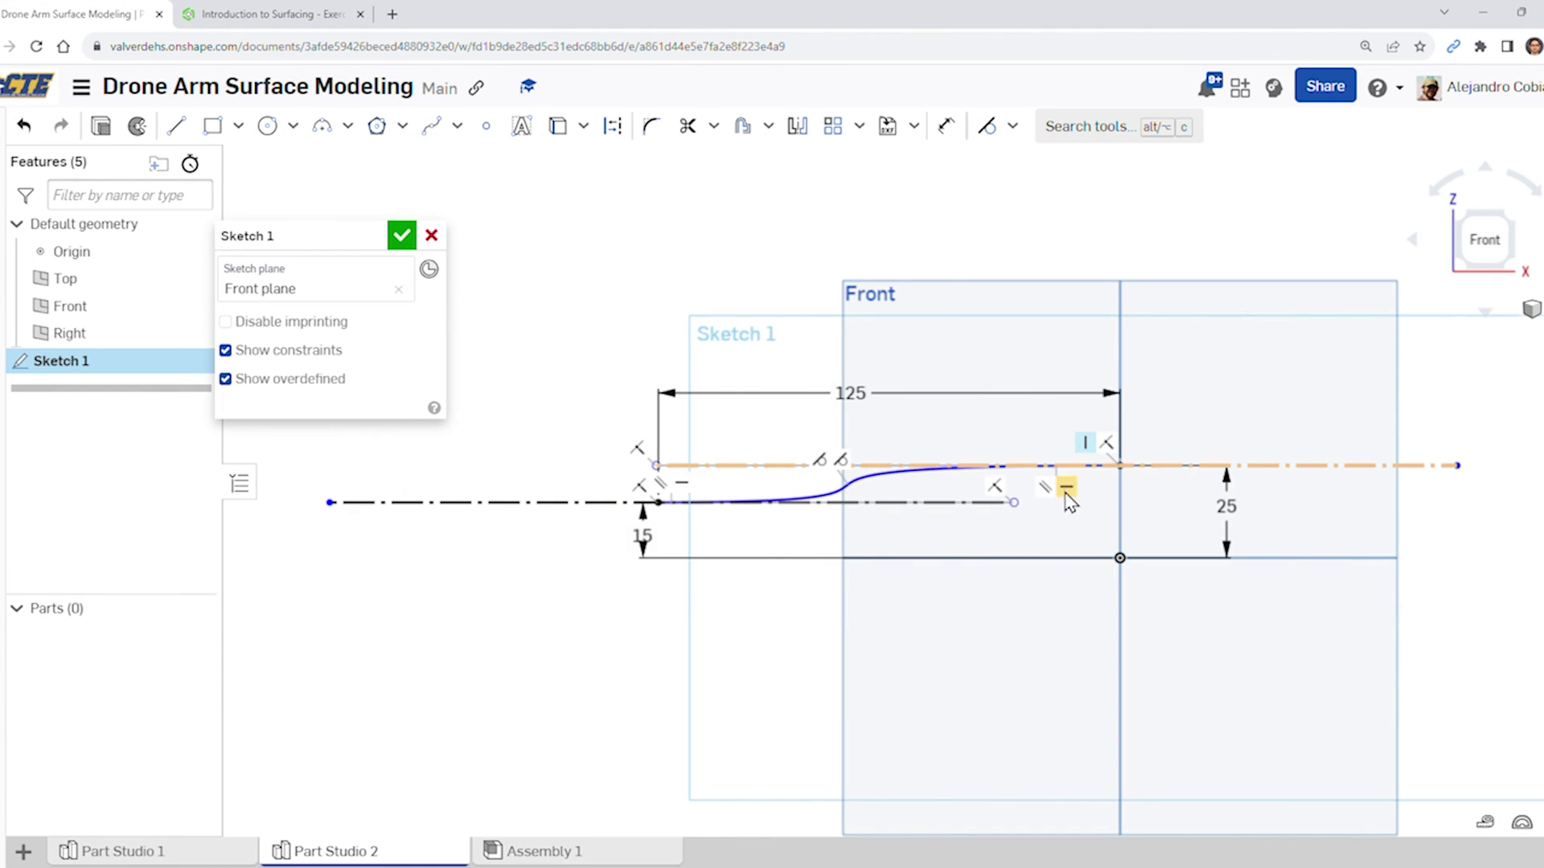
# Apply an Equal constraint between the construction lines on the spline's upper and lower handles
pyautogui.press('d')
pyautogui.click(884, 470)
pyautogui.click(883, 503)
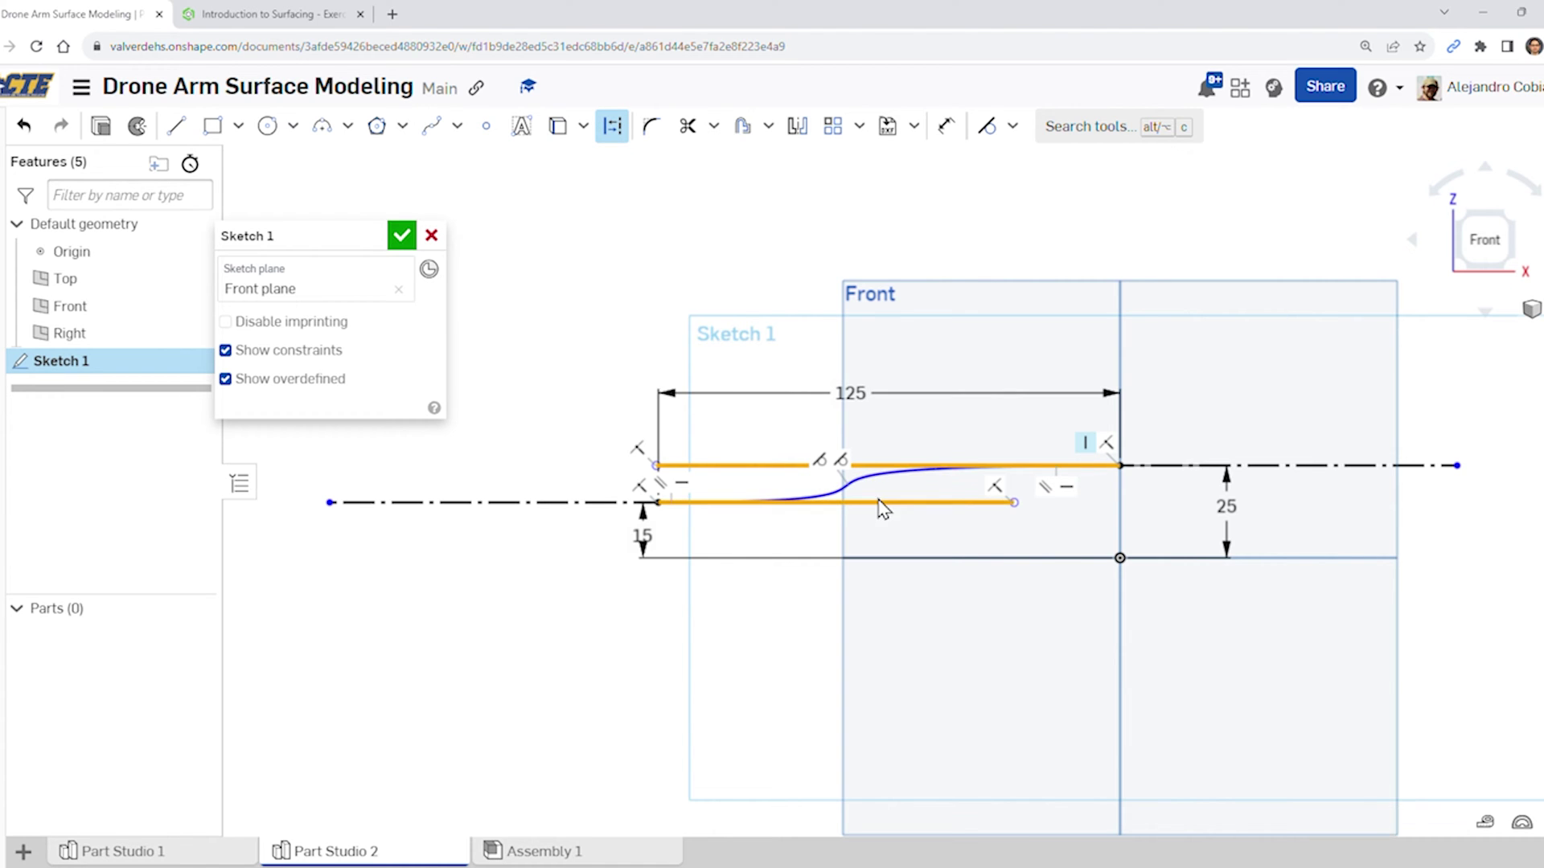
pyautogui.press('e')
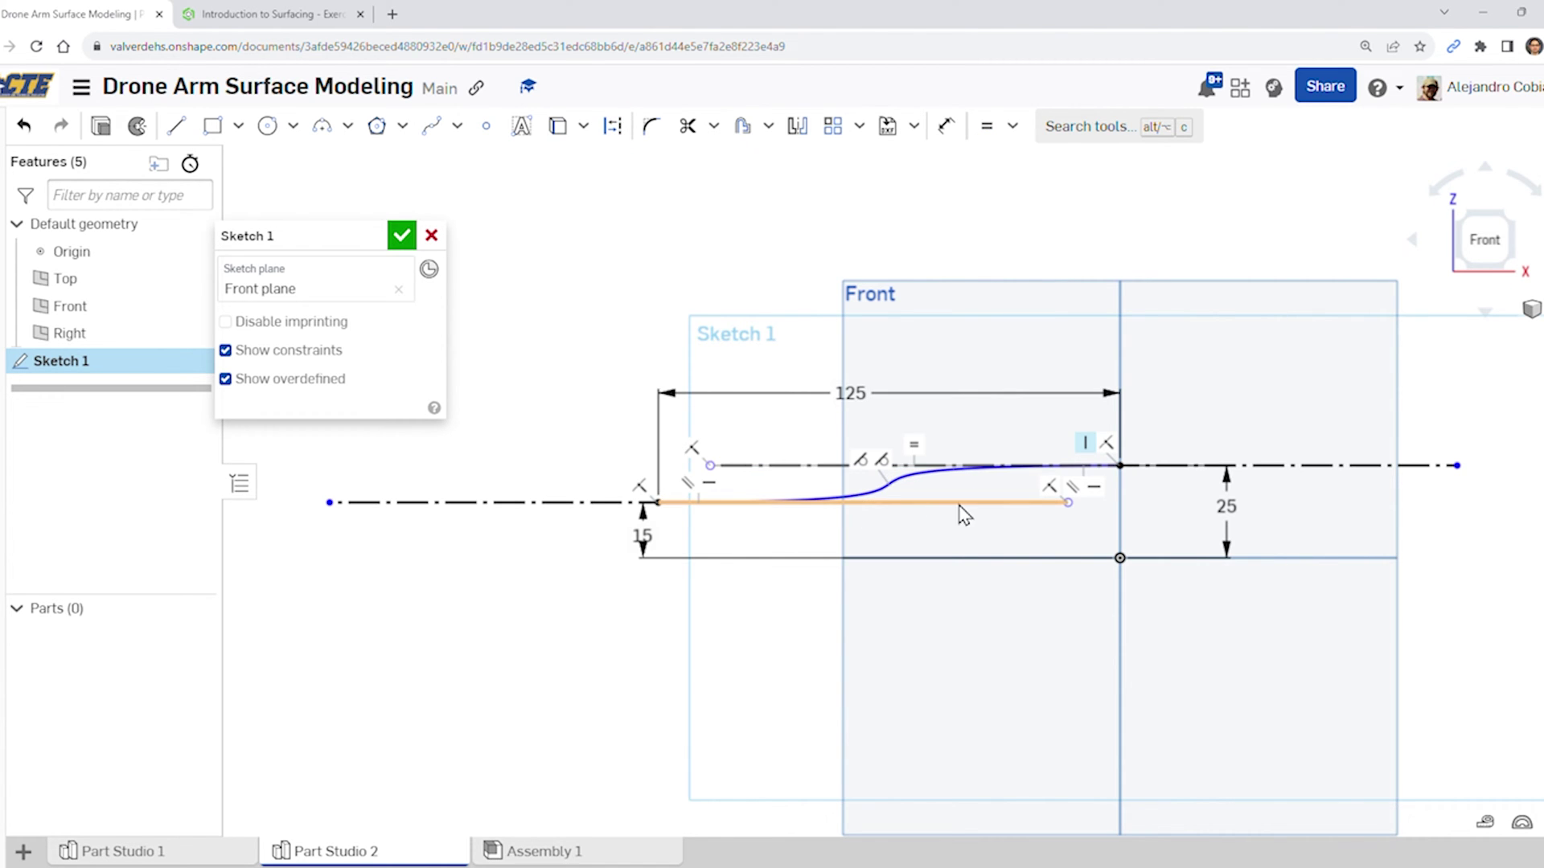
# Dimension the lower spline handle's length from the lower endpoint as 45 mm, following the exercise drawing
pyautogui.click(961, 503)
pyautogui.press('q')
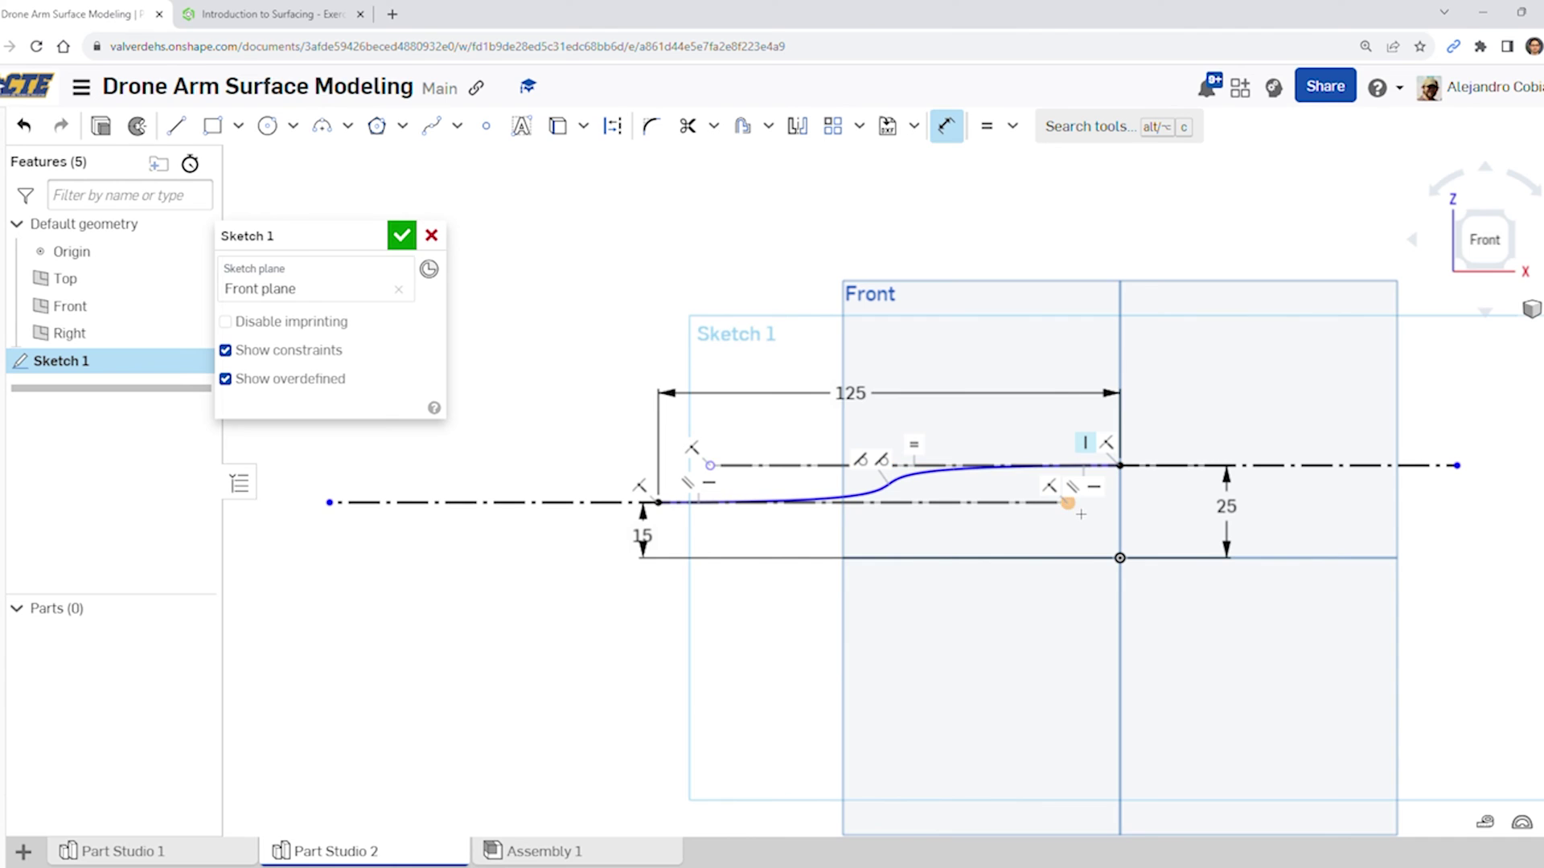
pyautogui.click(664, 505)
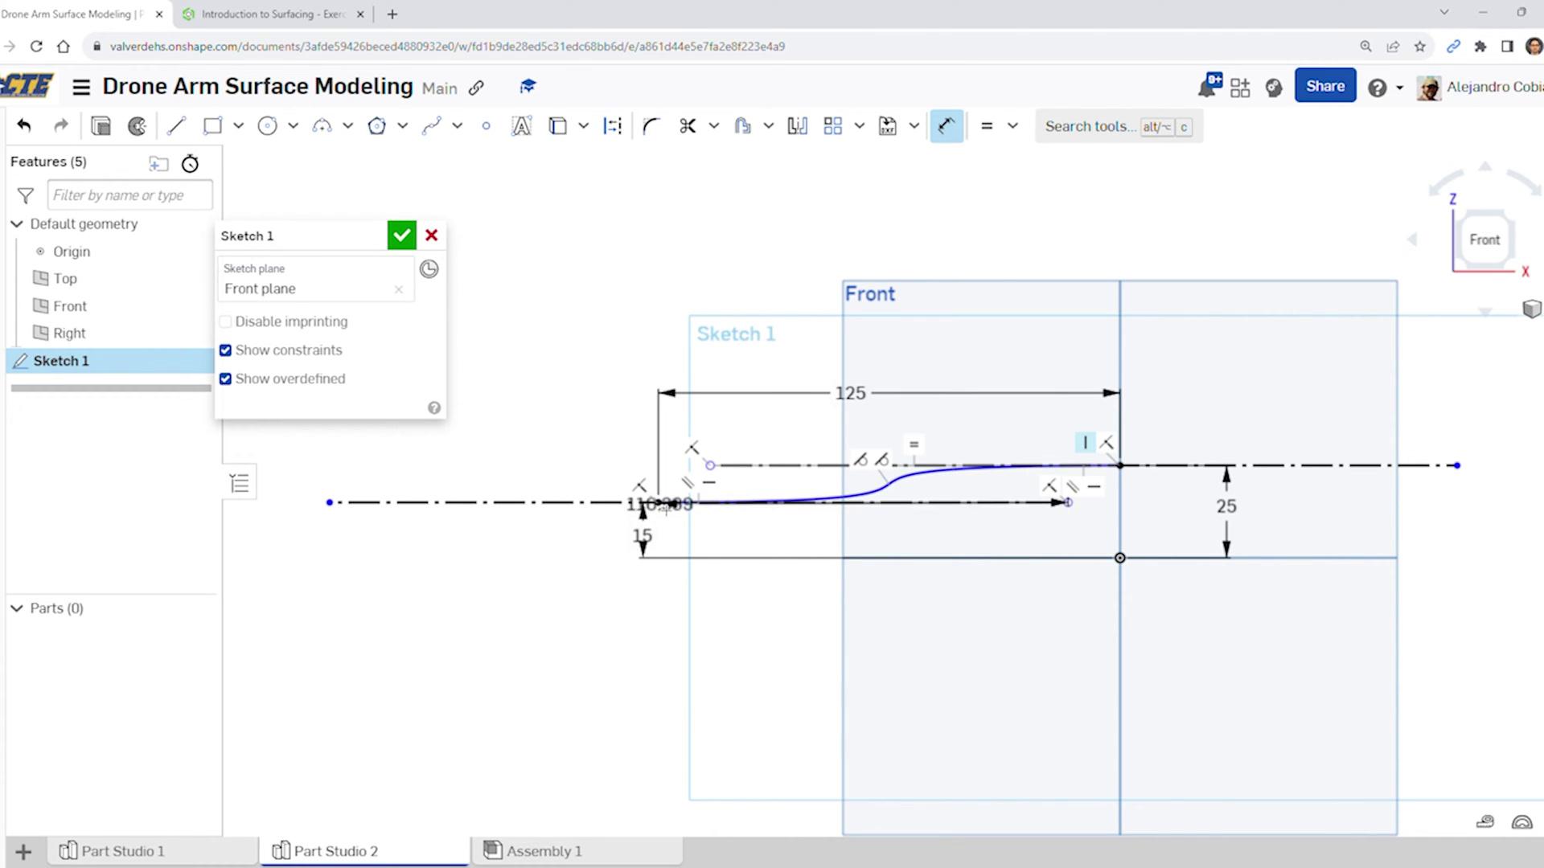
pyautogui.click(850, 531)
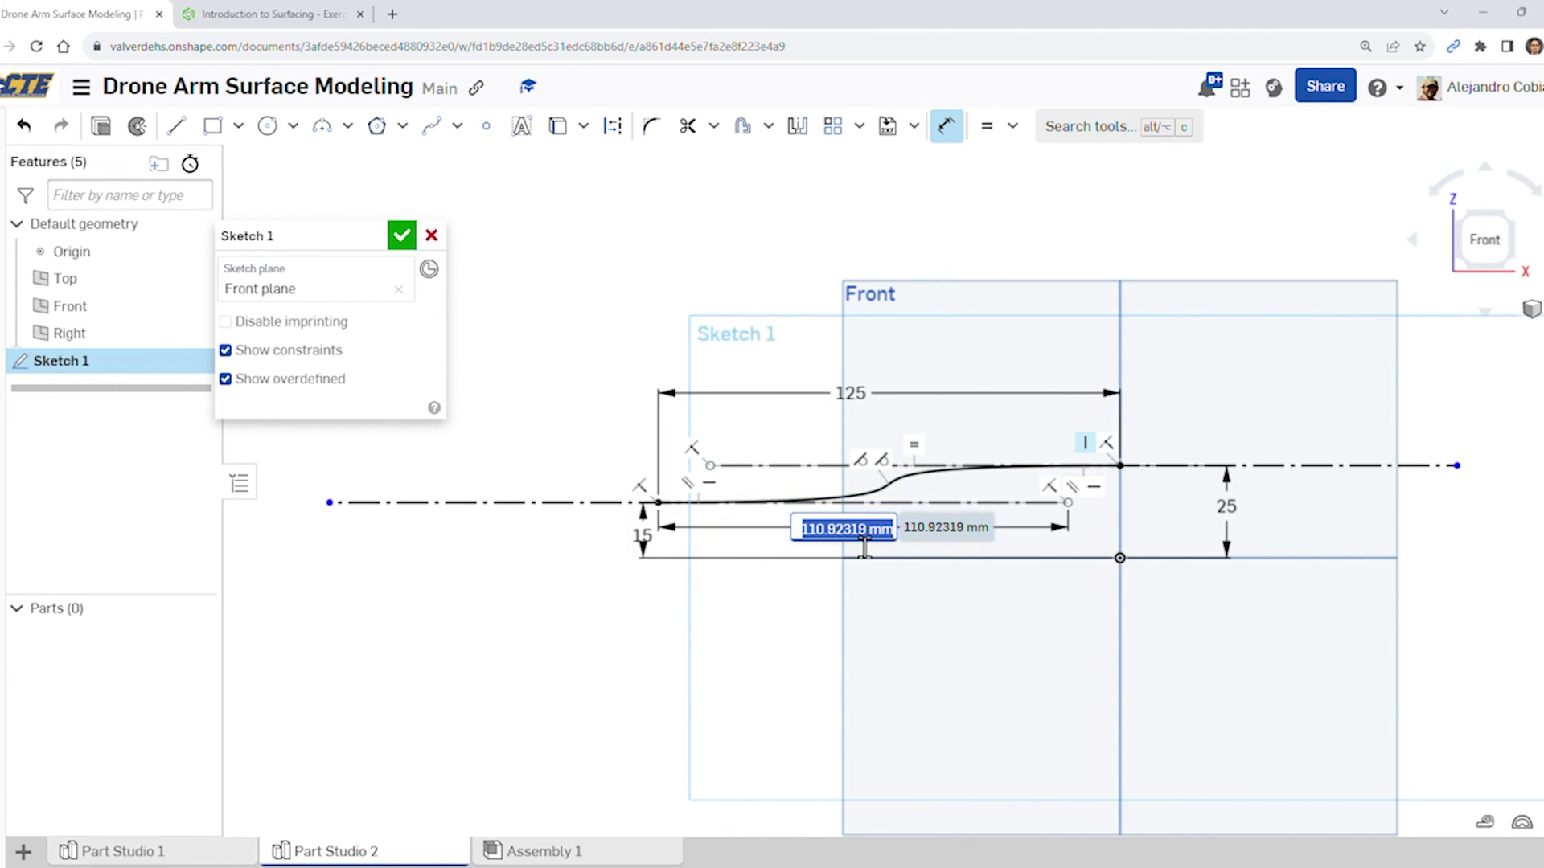
pyautogui.click(272, 13)
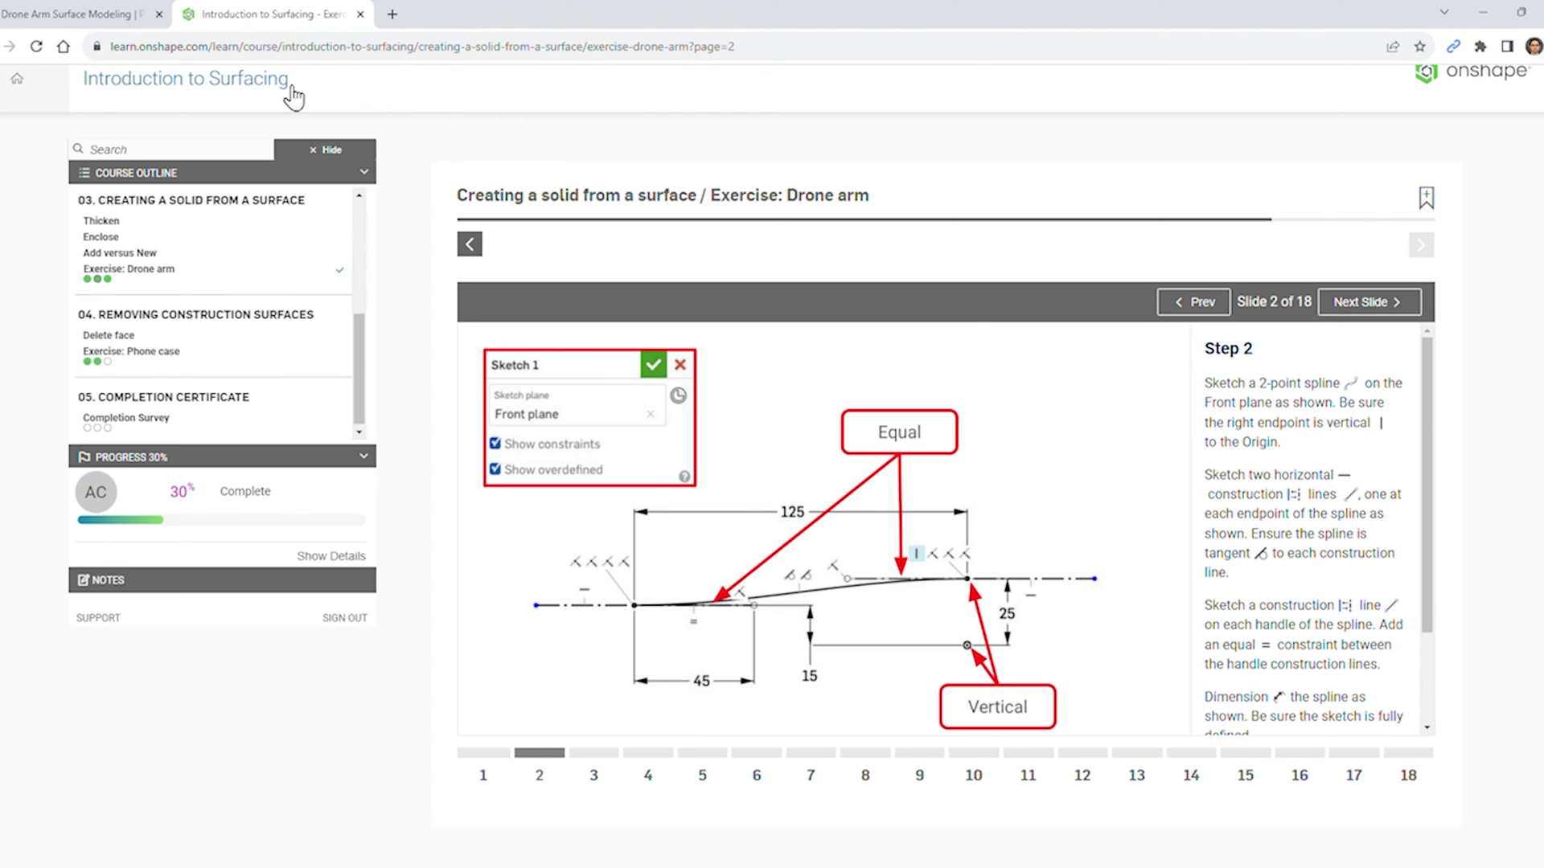
pyautogui.click(129, 17)
pyautogui.write('45')
pyautogui.press('Return')
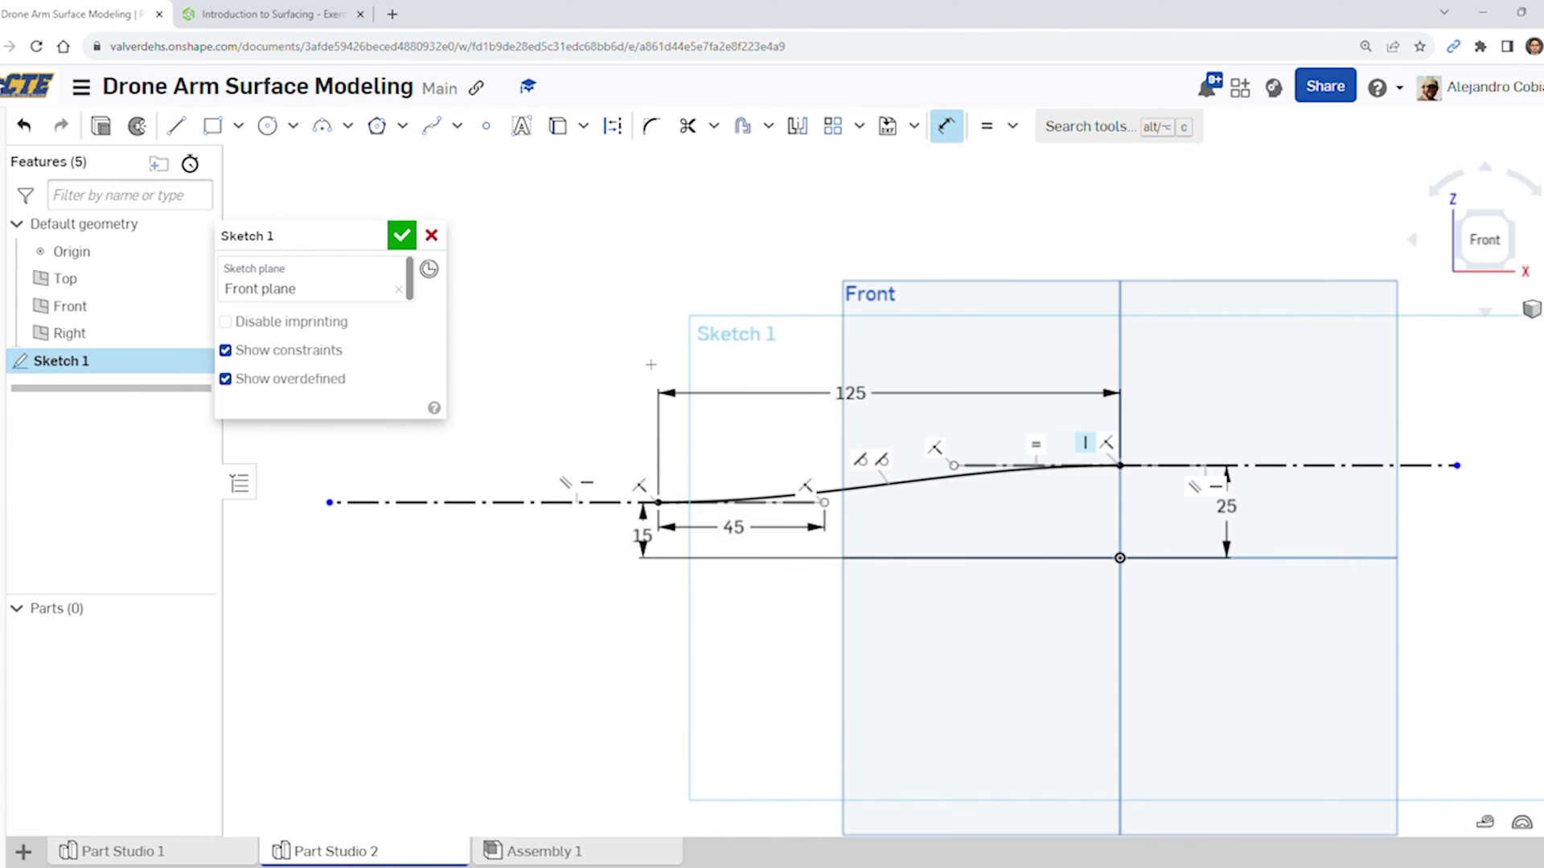
# Compare the dimensioned spline profile with the exercise drawing and finish Sketch 1
pyautogui.moveTo(800, 329); pyautogui.dragTo(712, 285, button='middle')
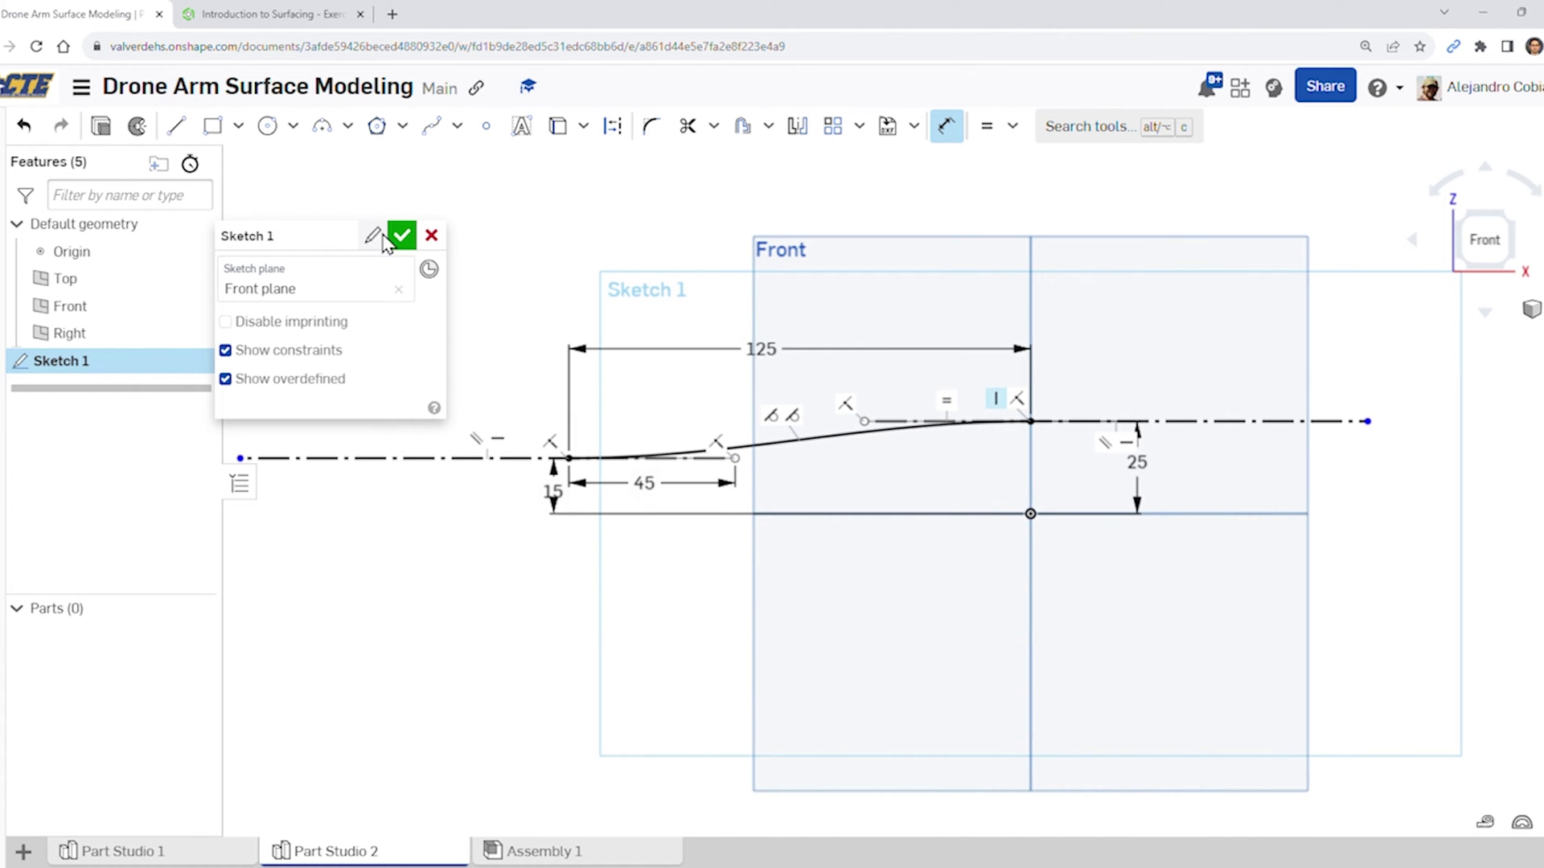
pyautogui.click(245, 13)
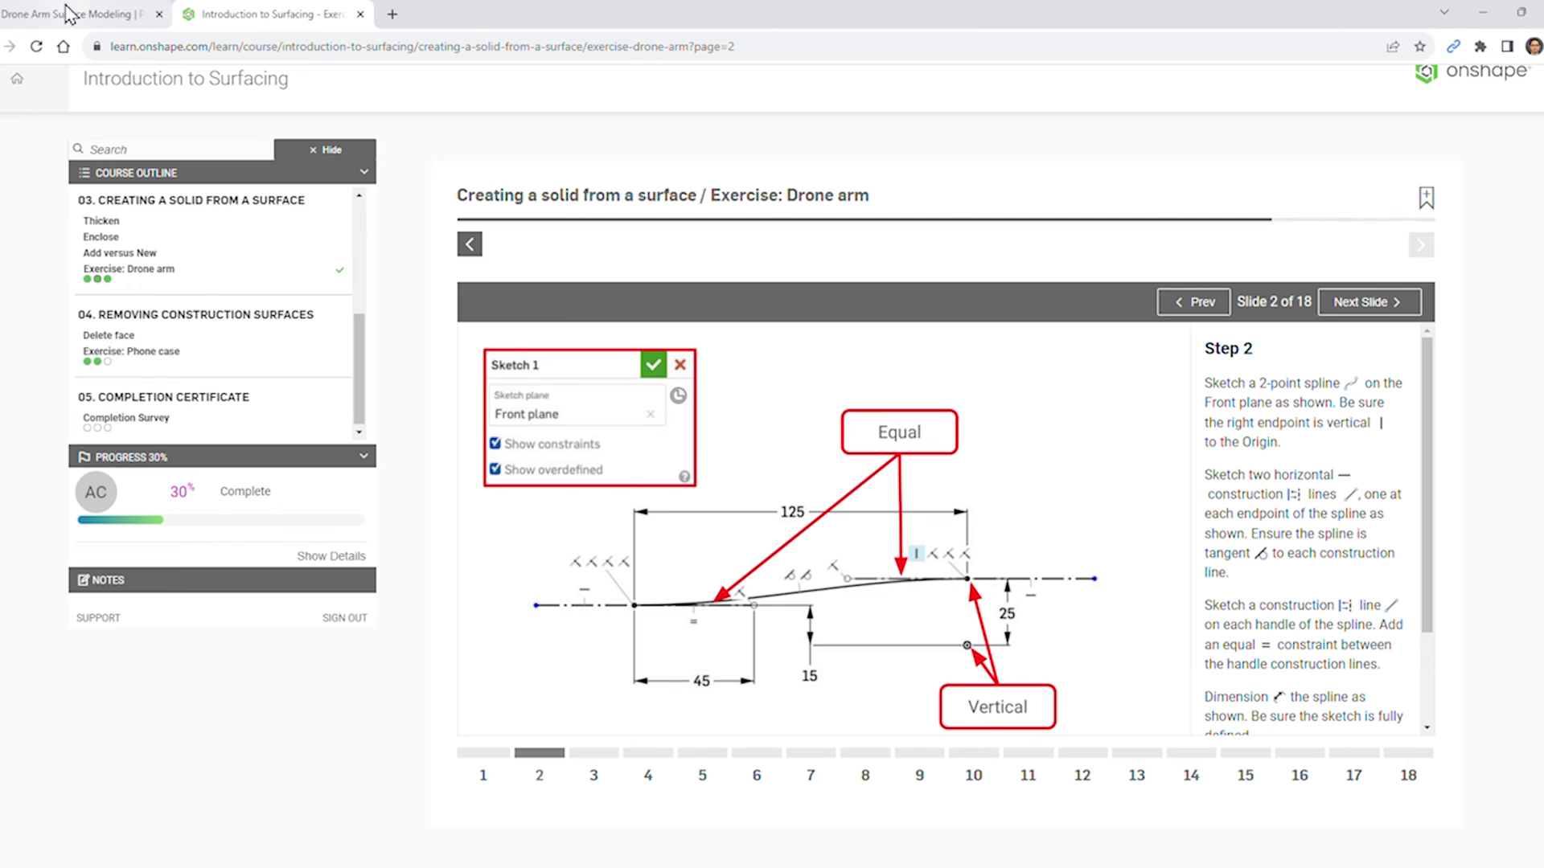
pyautogui.click(41, 14)
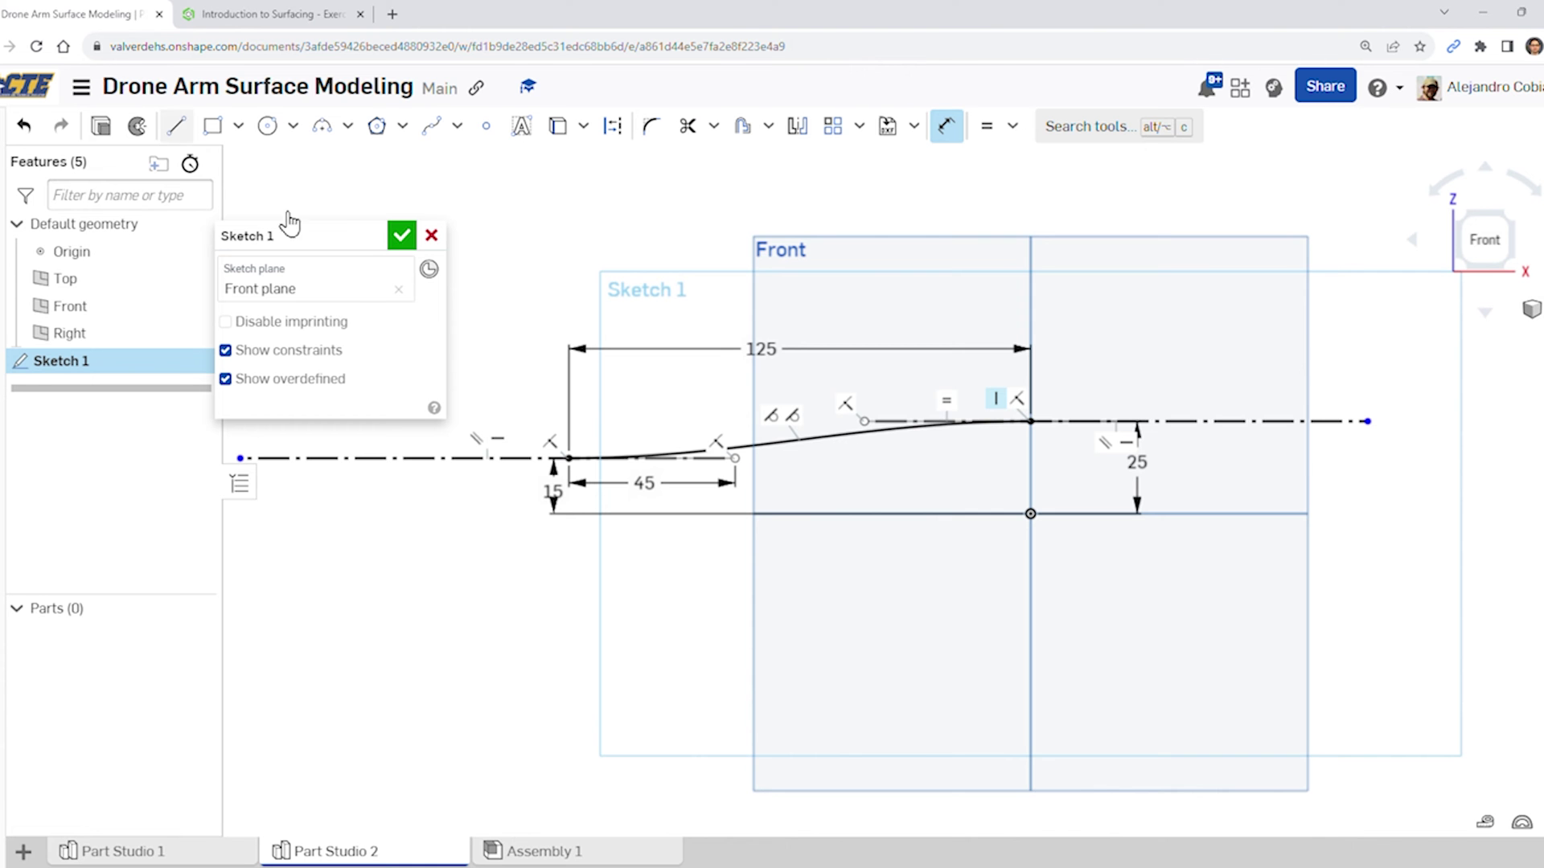
pyautogui.click(400, 234)
pyautogui.scroll(-1, 661, 374)
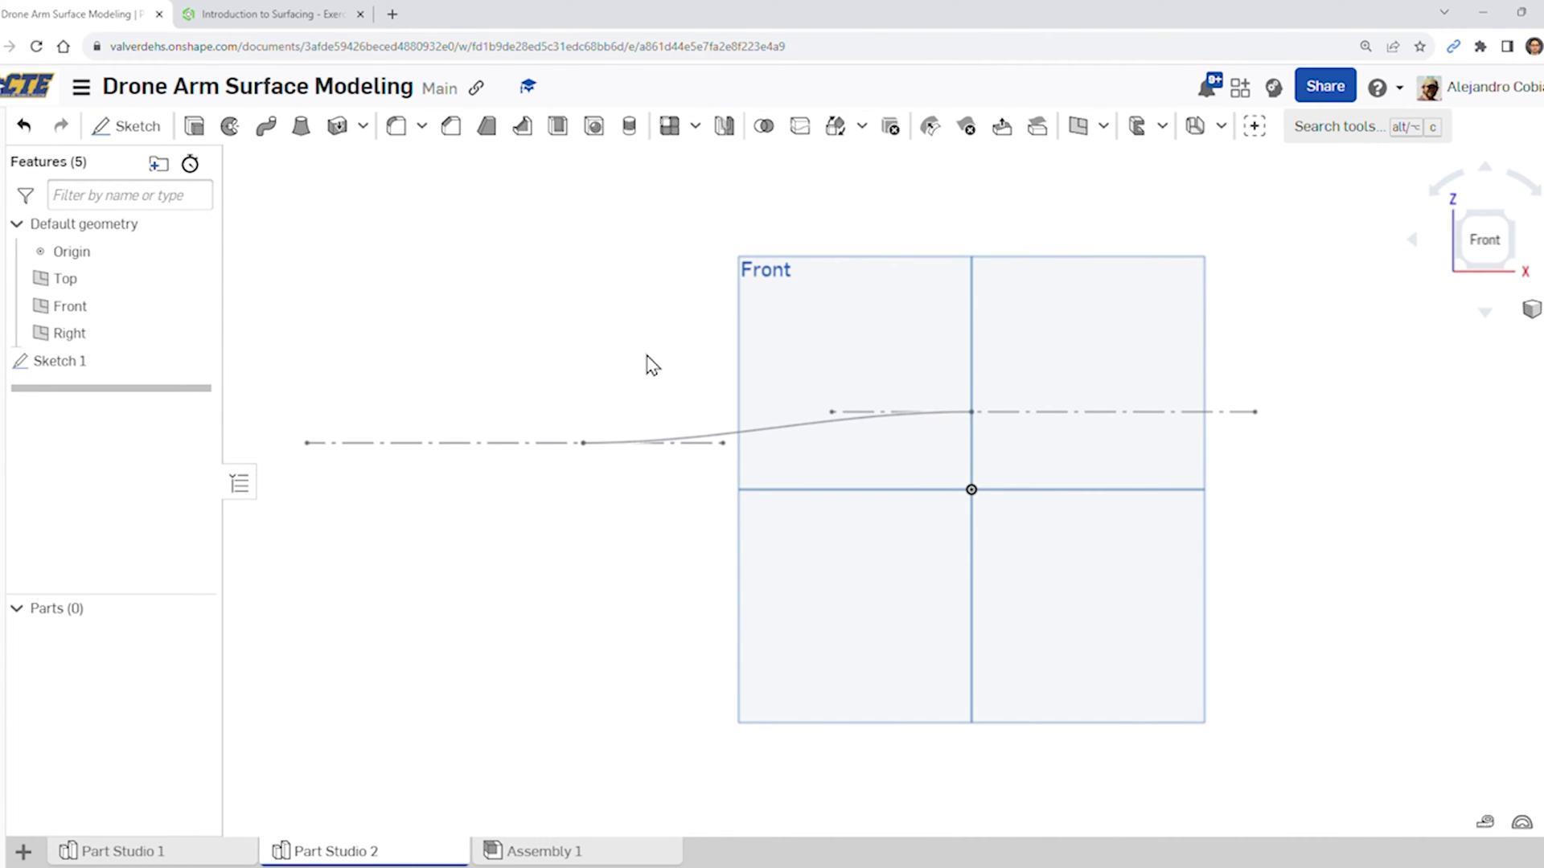
# Advance the surfacing exercise to Step 3 and start a new sketch on the Top plane
pyautogui.click(254, 19)
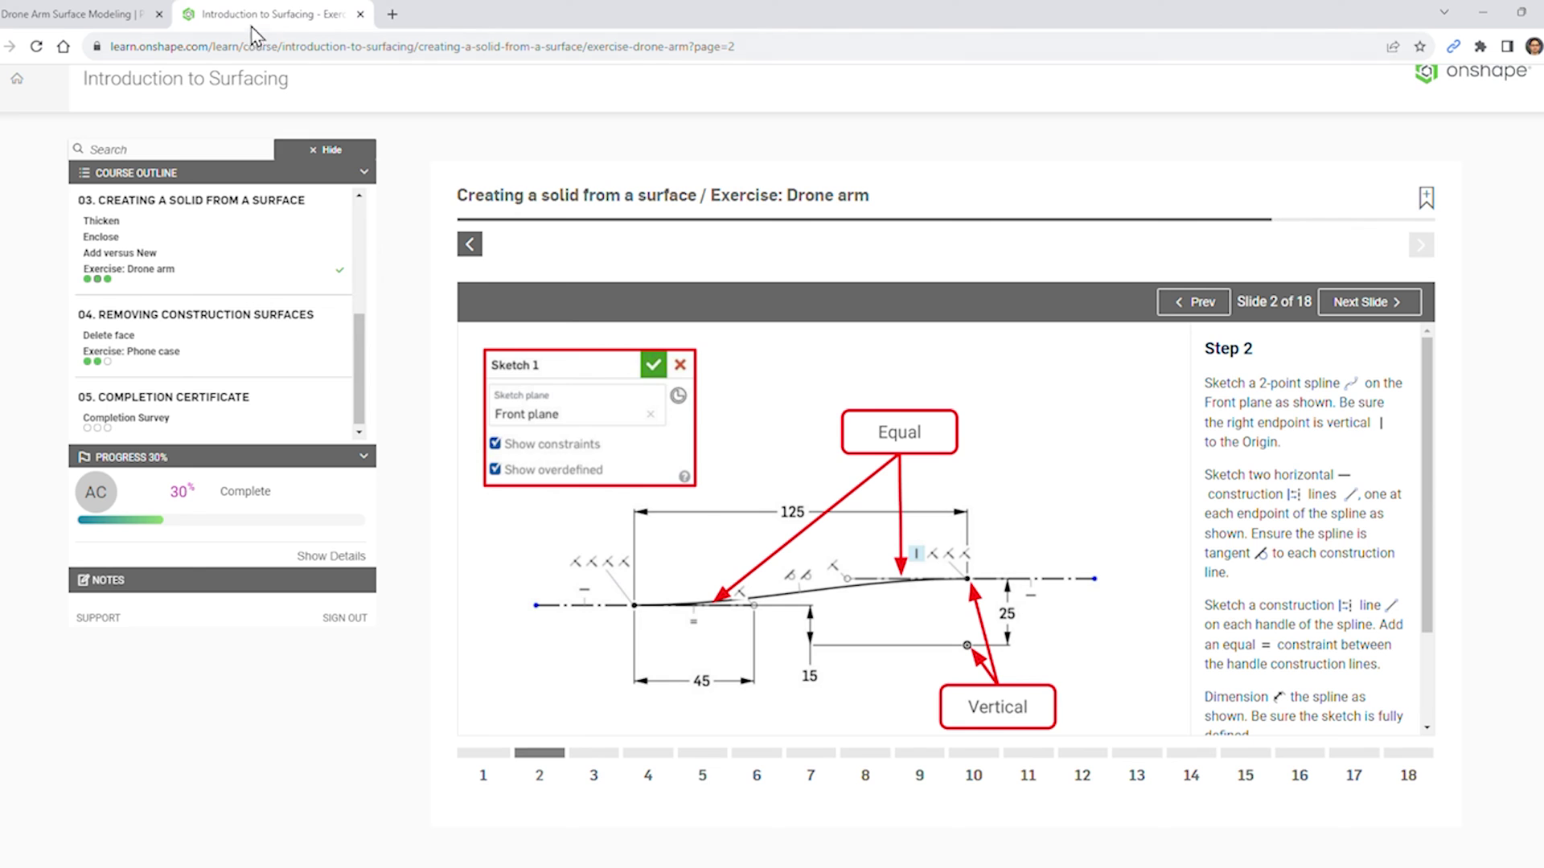
pyautogui.click(1367, 302)
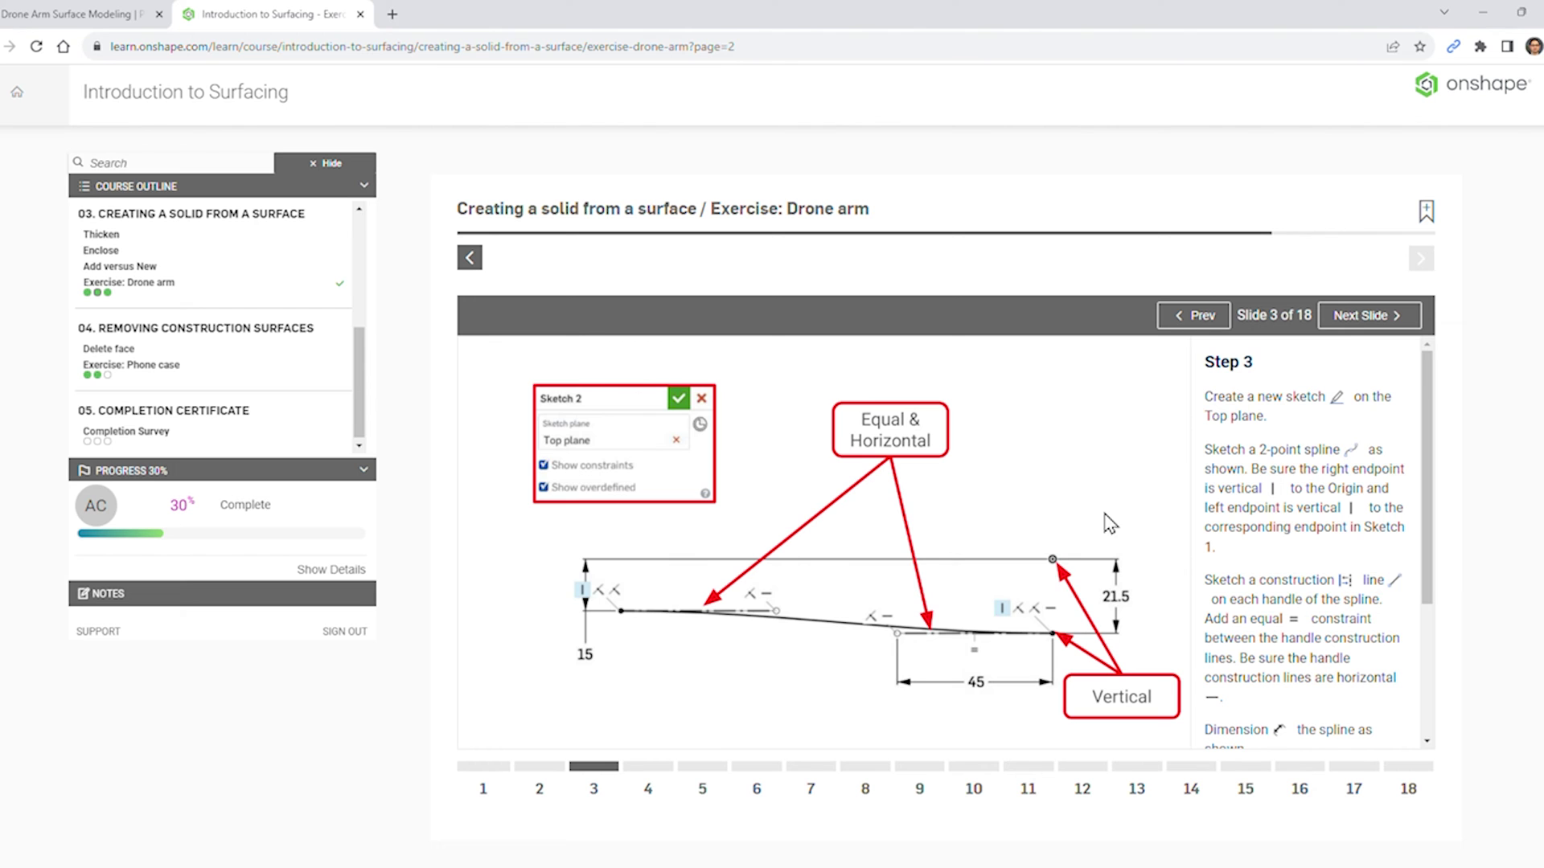
pyautogui.click(64, 12)
pyautogui.click(1511, 222)
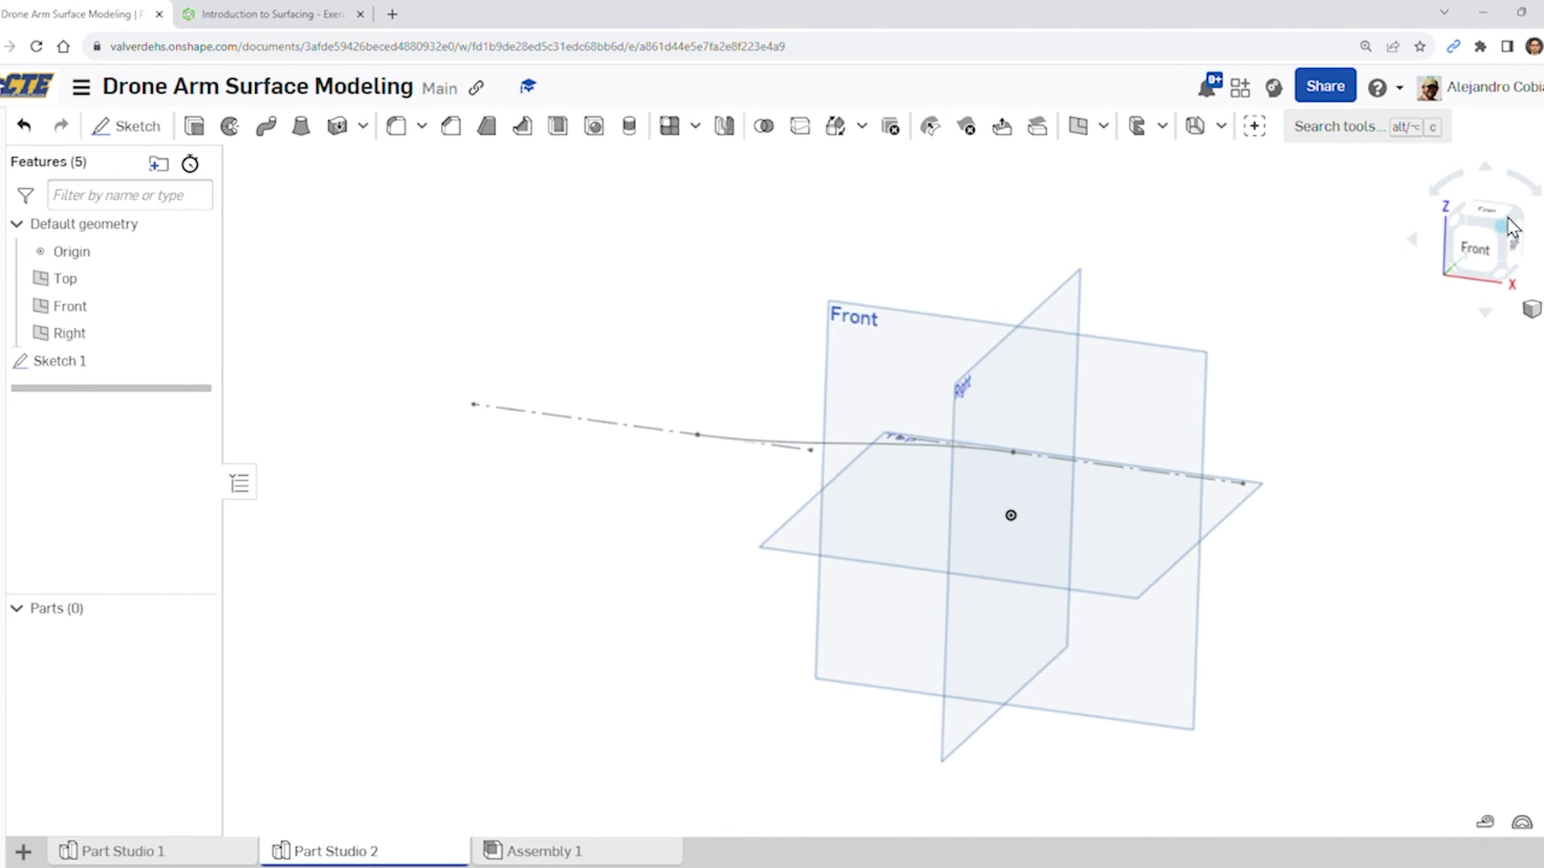
pyautogui.hotkey('shift', '5')
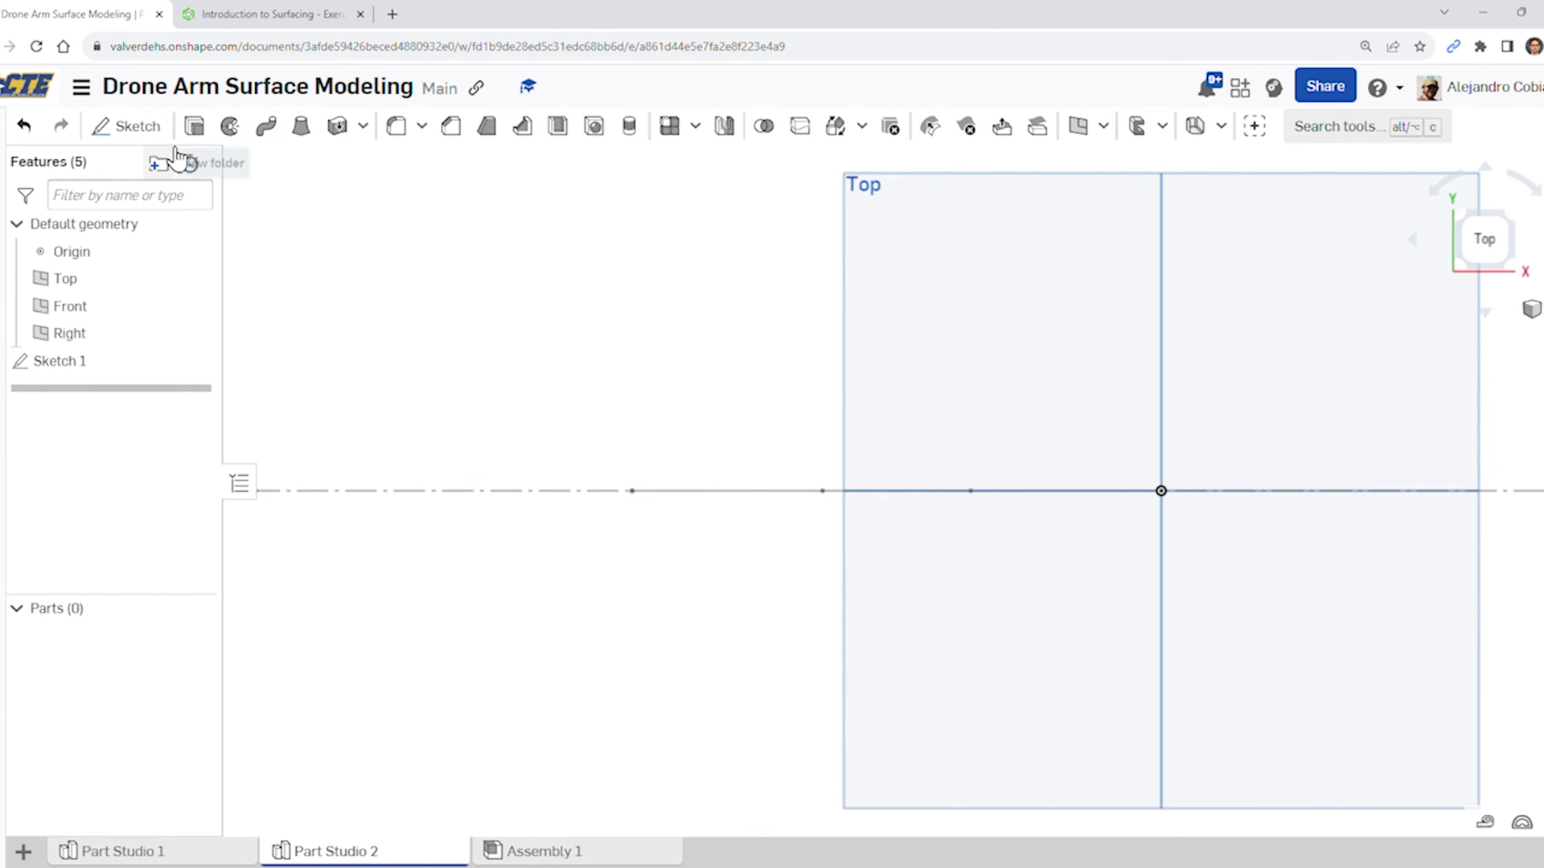
pyautogui.click(133, 126)
pyautogui.click(1021, 271)
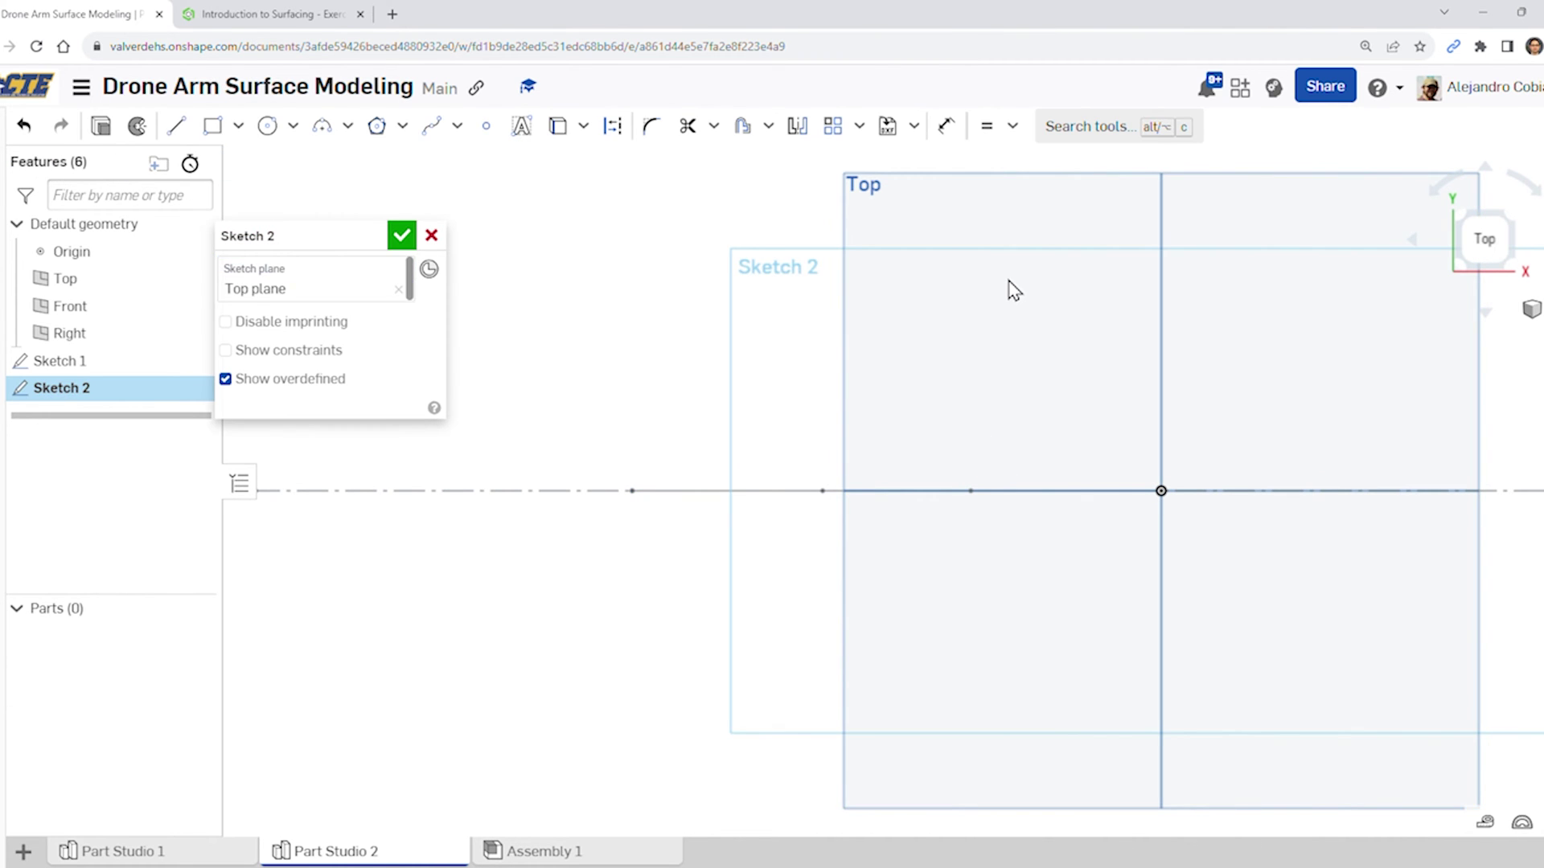
# Draw a two-point spline below the Sketch 1 profile, with its right endpoint vertically aligned with the origin, following the exercise drawing
pyautogui.click(217, 14)
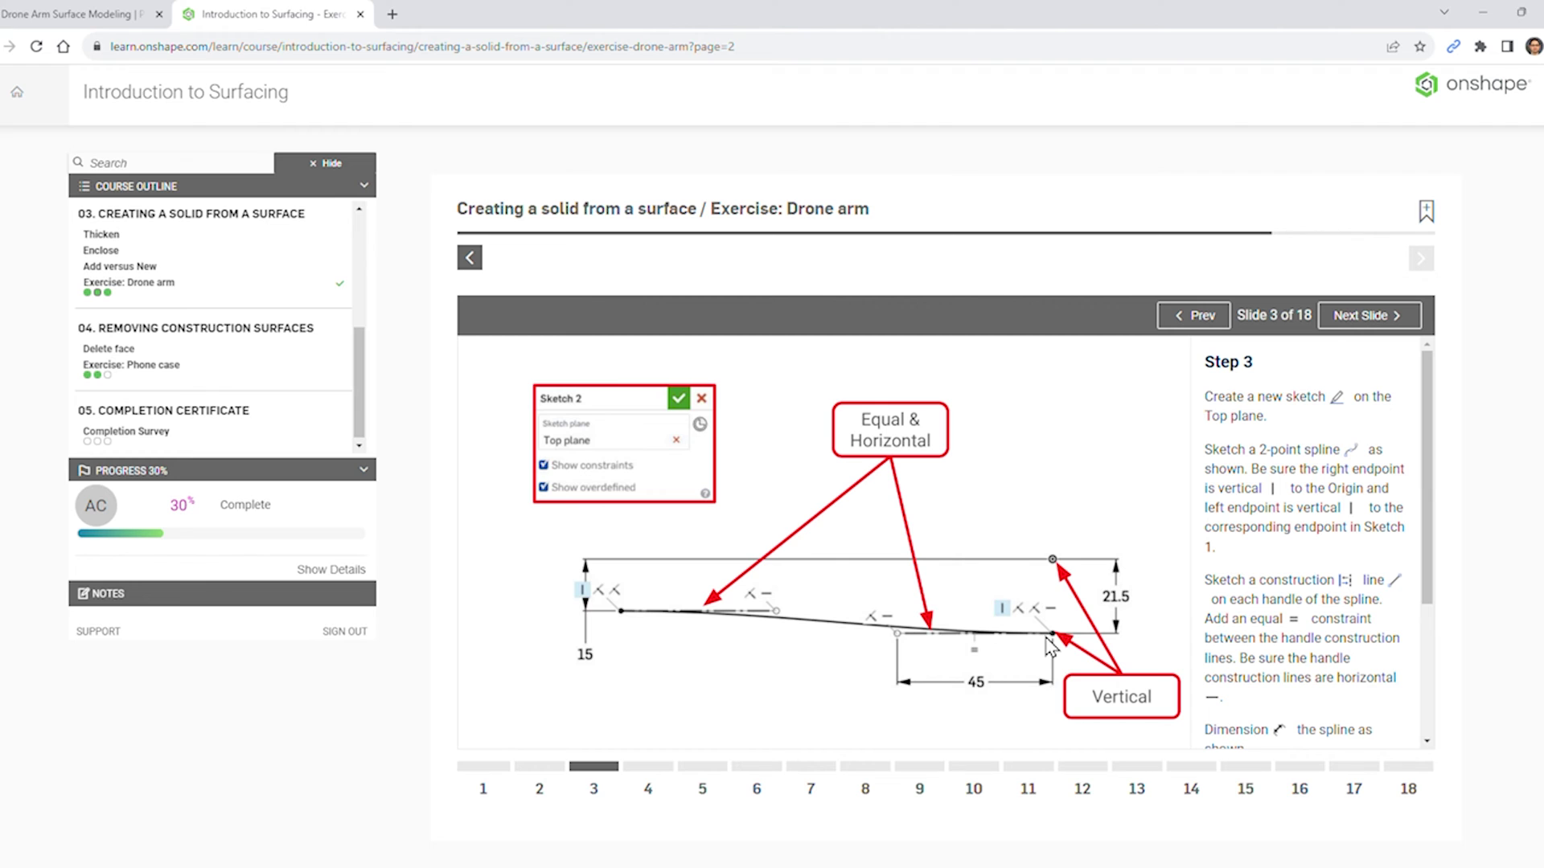
pyautogui.click(73, 12)
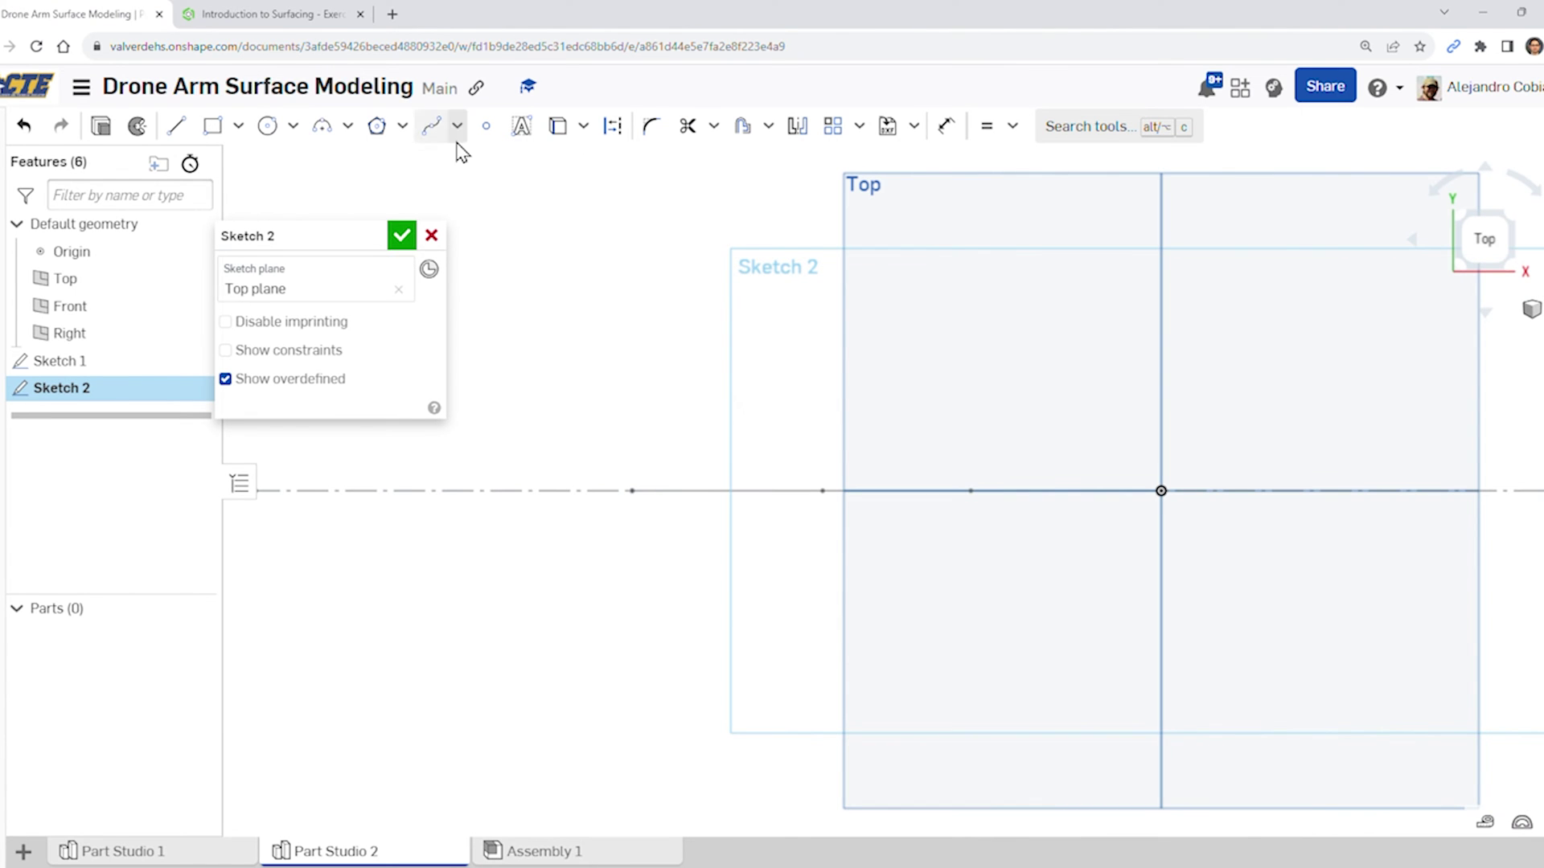
pyautogui.click(431, 126)
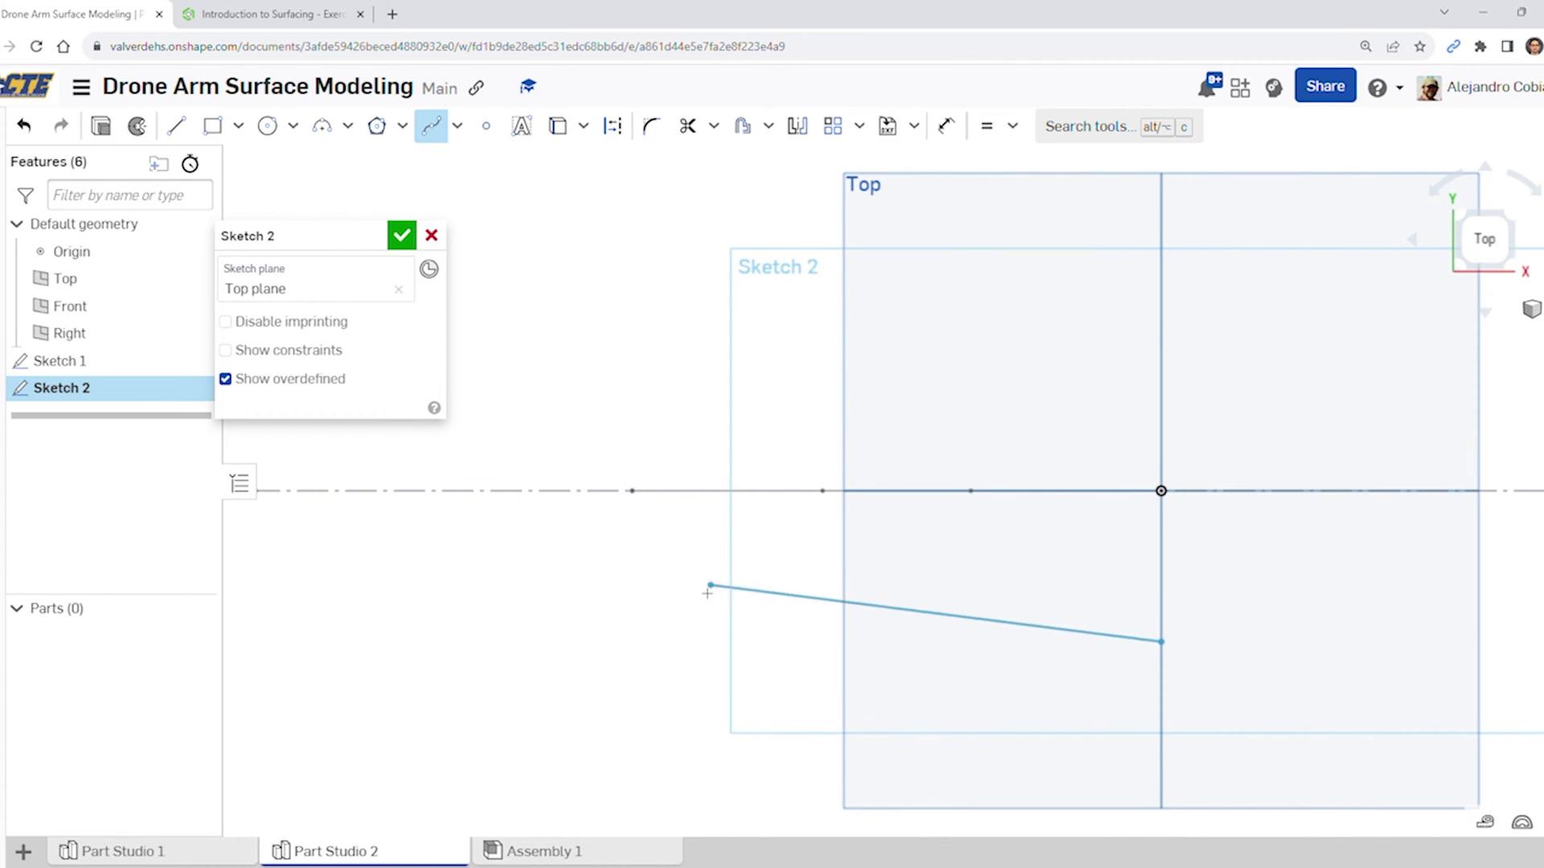
pyautogui.moveTo(720, 611); pyautogui.dragTo(696, 559, button='right')
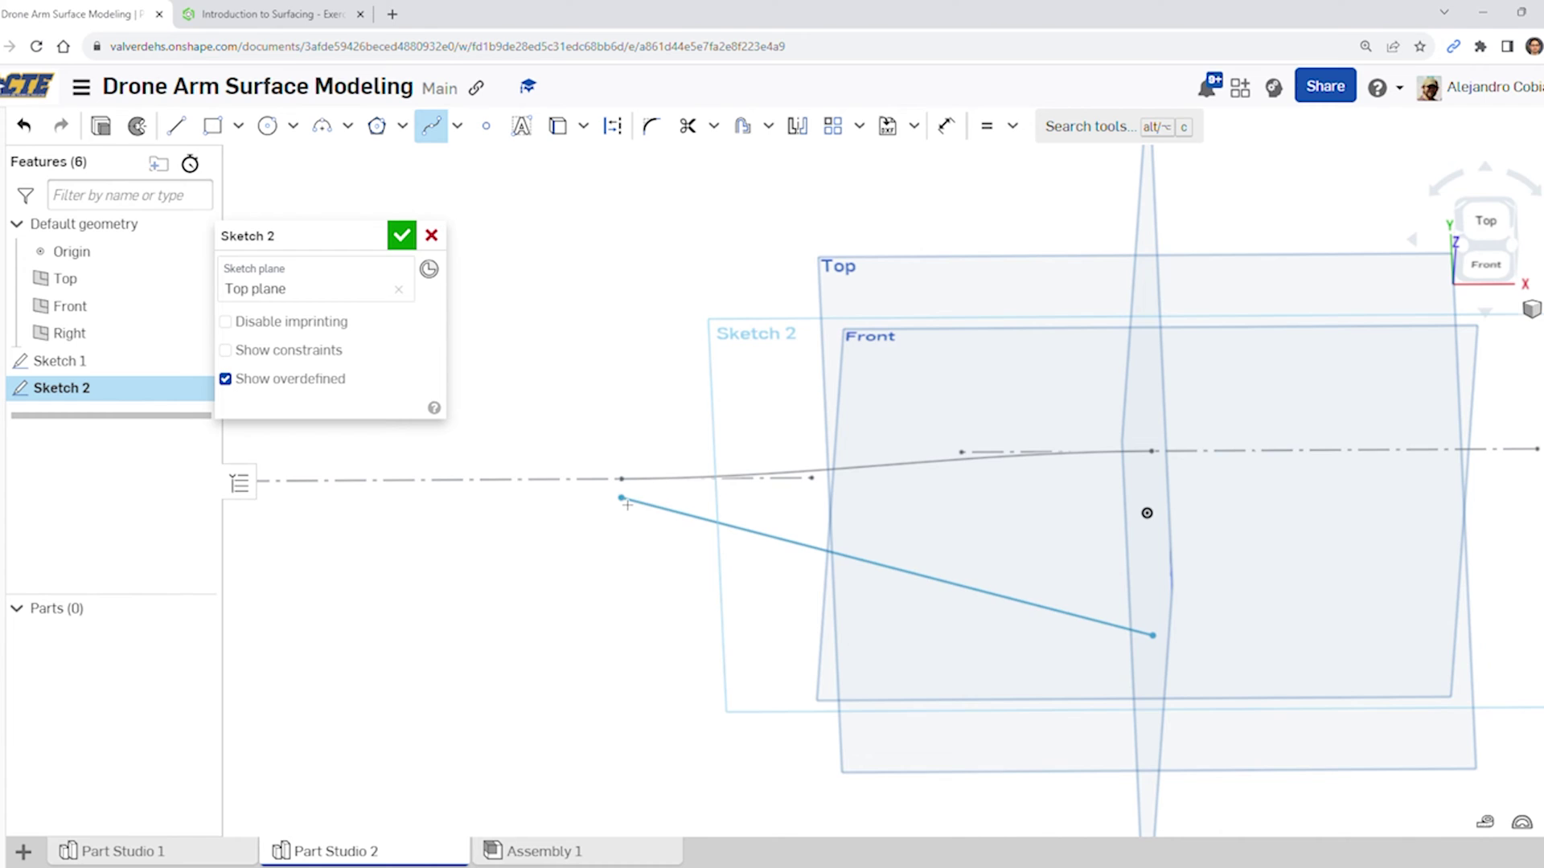
pyautogui.click(635, 672)
pyautogui.press('Escape')
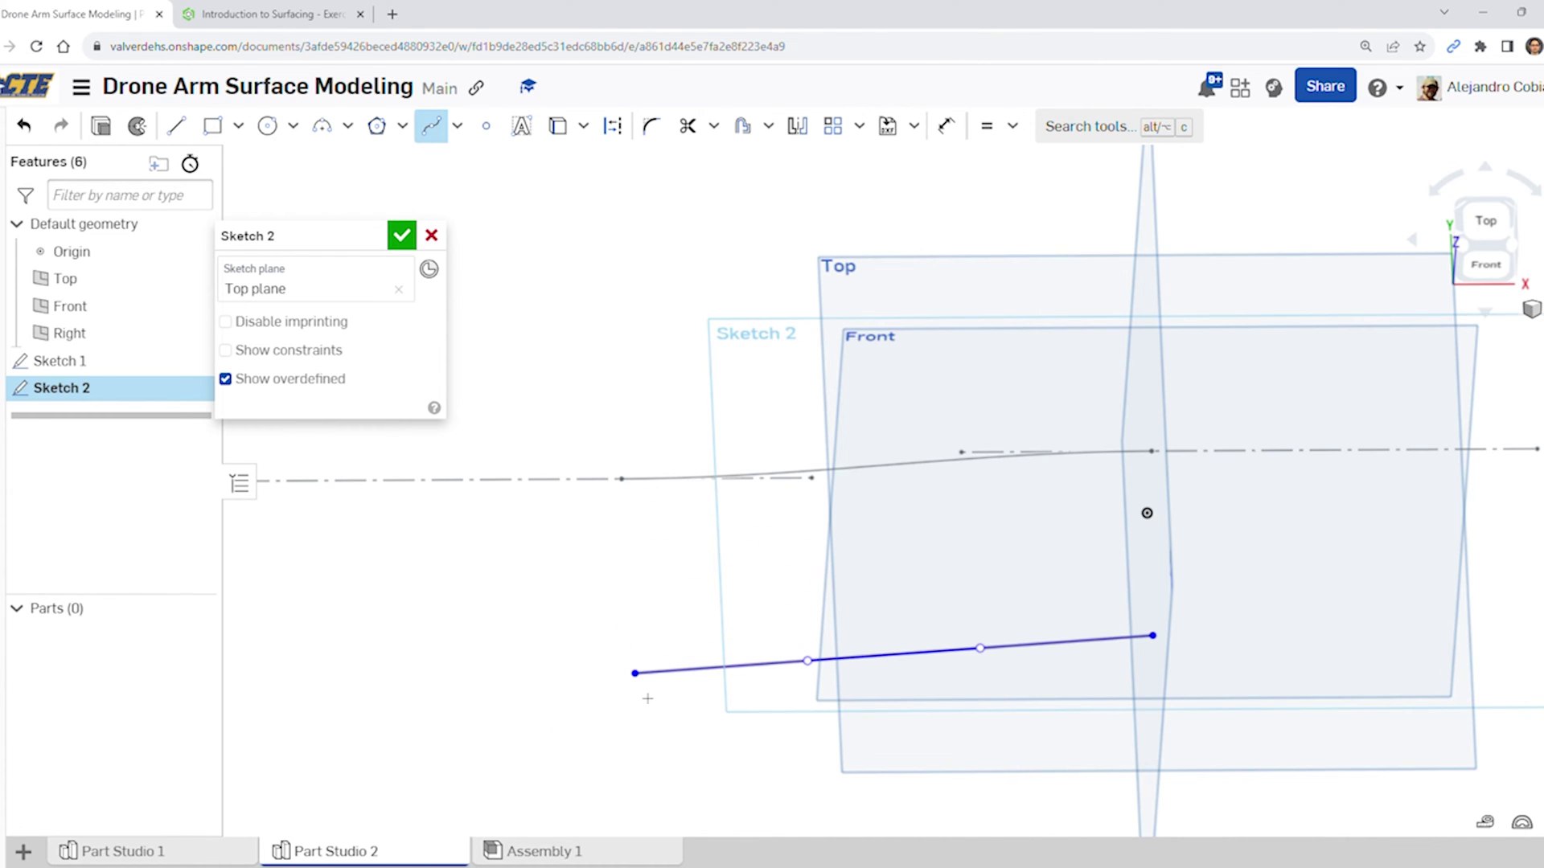
pyautogui.press('Escape')
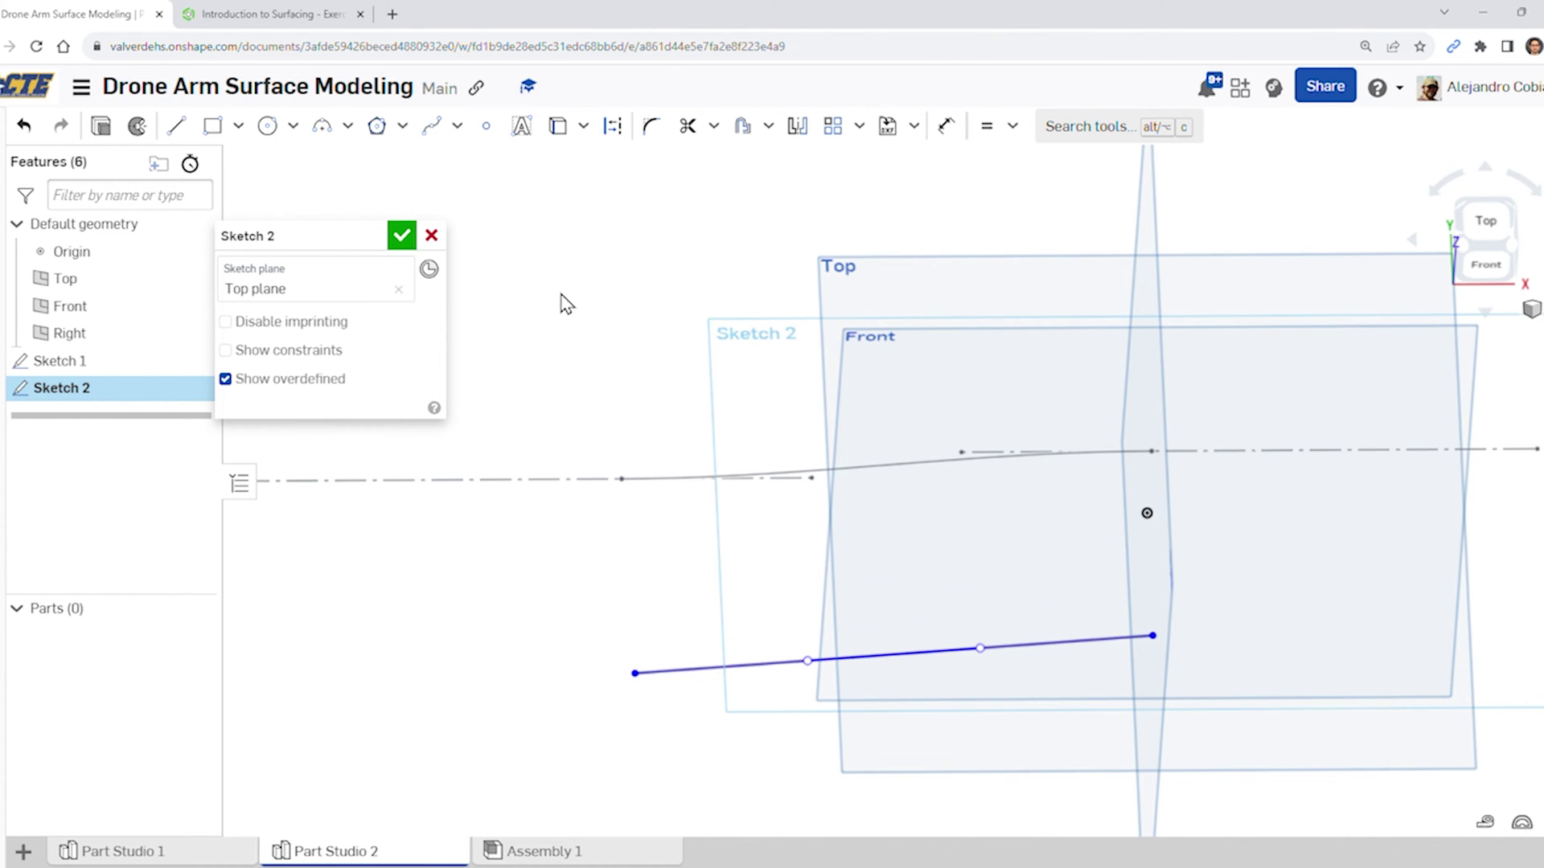
# Apply a Vertical constraint between the new spline's left endpoint and the corresponding spline endpoint in Sketch 1
pyautogui.click(621, 480)
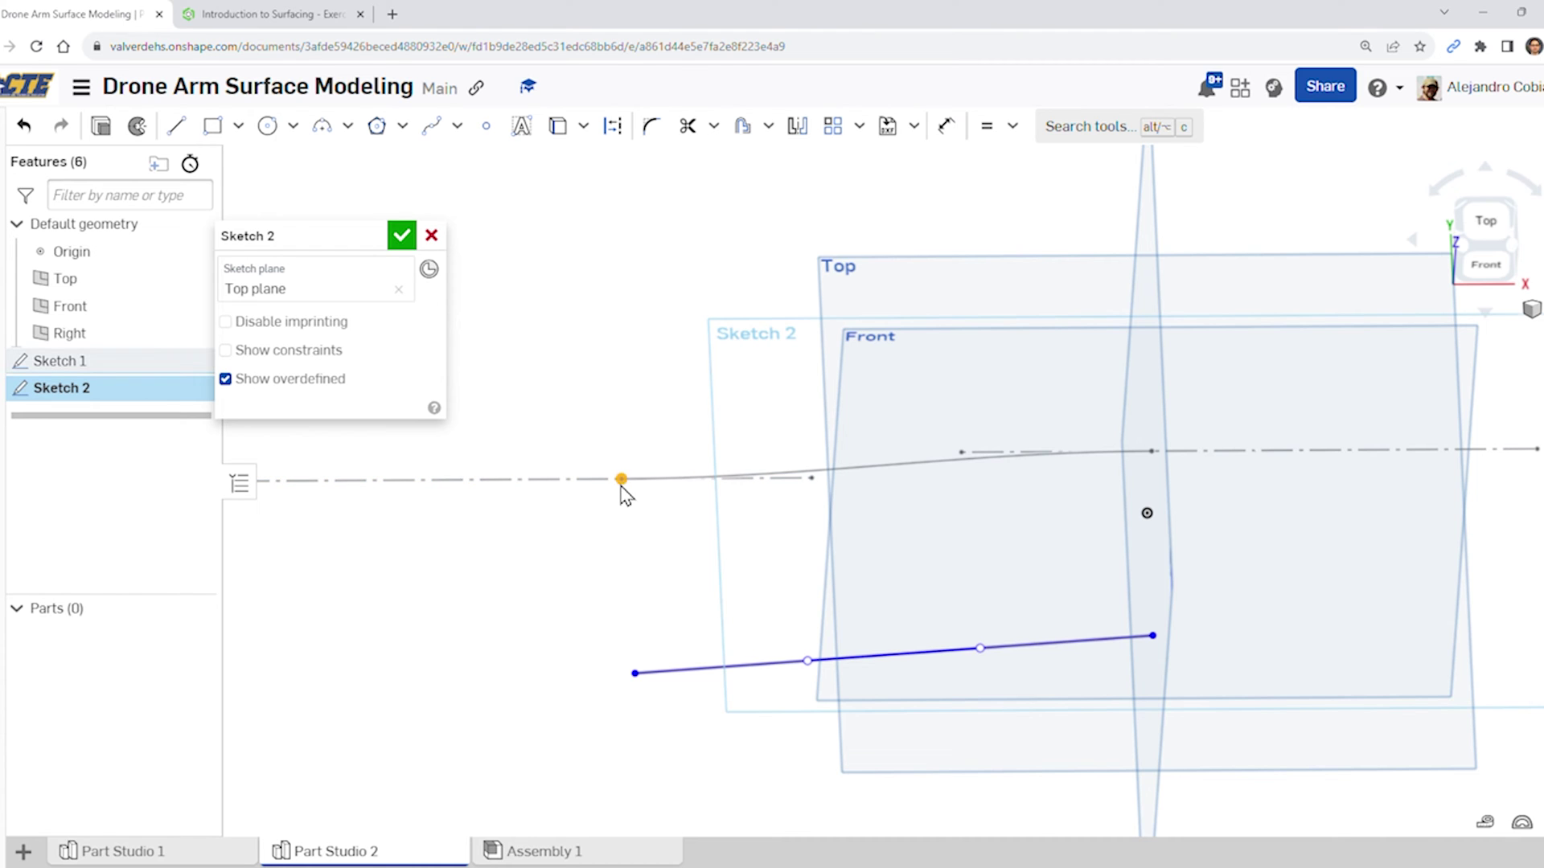
pyautogui.click(636, 674)
pyautogui.moveTo(682, 617); pyautogui.dragTo(683, 551, button='right')
pyautogui.click(1012, 126)
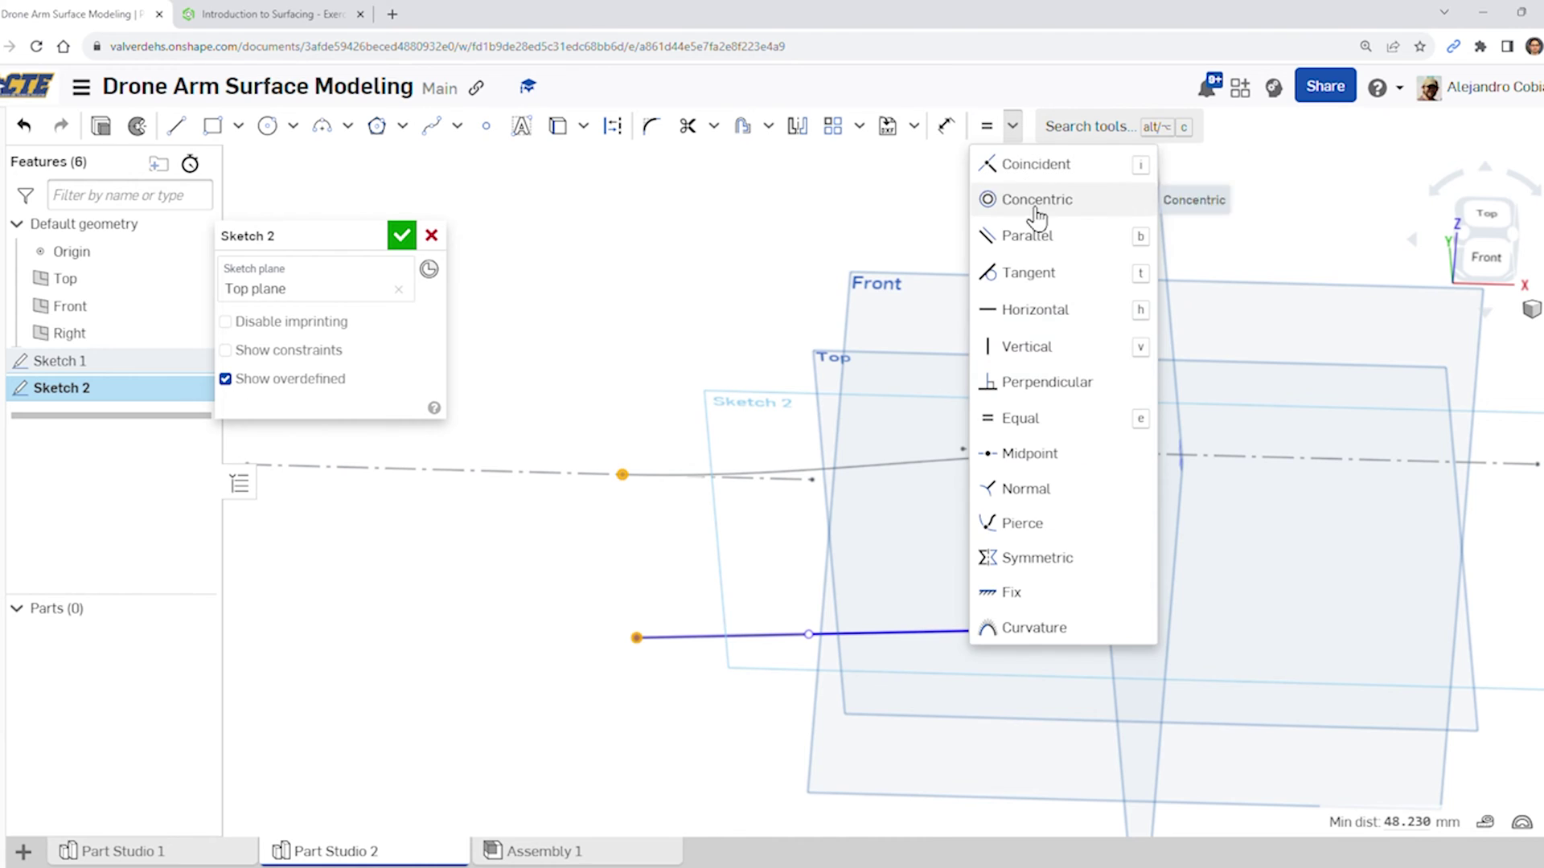
pyautogui.click(1046, 353)
pyautogui.click(640, 638)
pyautogui.moveTo(658, 541)
pyautogui.mouseDown(button='right')
pyautogui.moveTo(687, 493)
pyautogui.moveTo(659, 723)
pyautogui.moveTo(682, 624)
pyautogui.moveTo(734, 534)
pyautogui.moveTo(731, 603)
pyautogui.moveTo(713, 562)
pyautogui.moveTo(689, 561)
pyautogui.mouseUp(button='right')
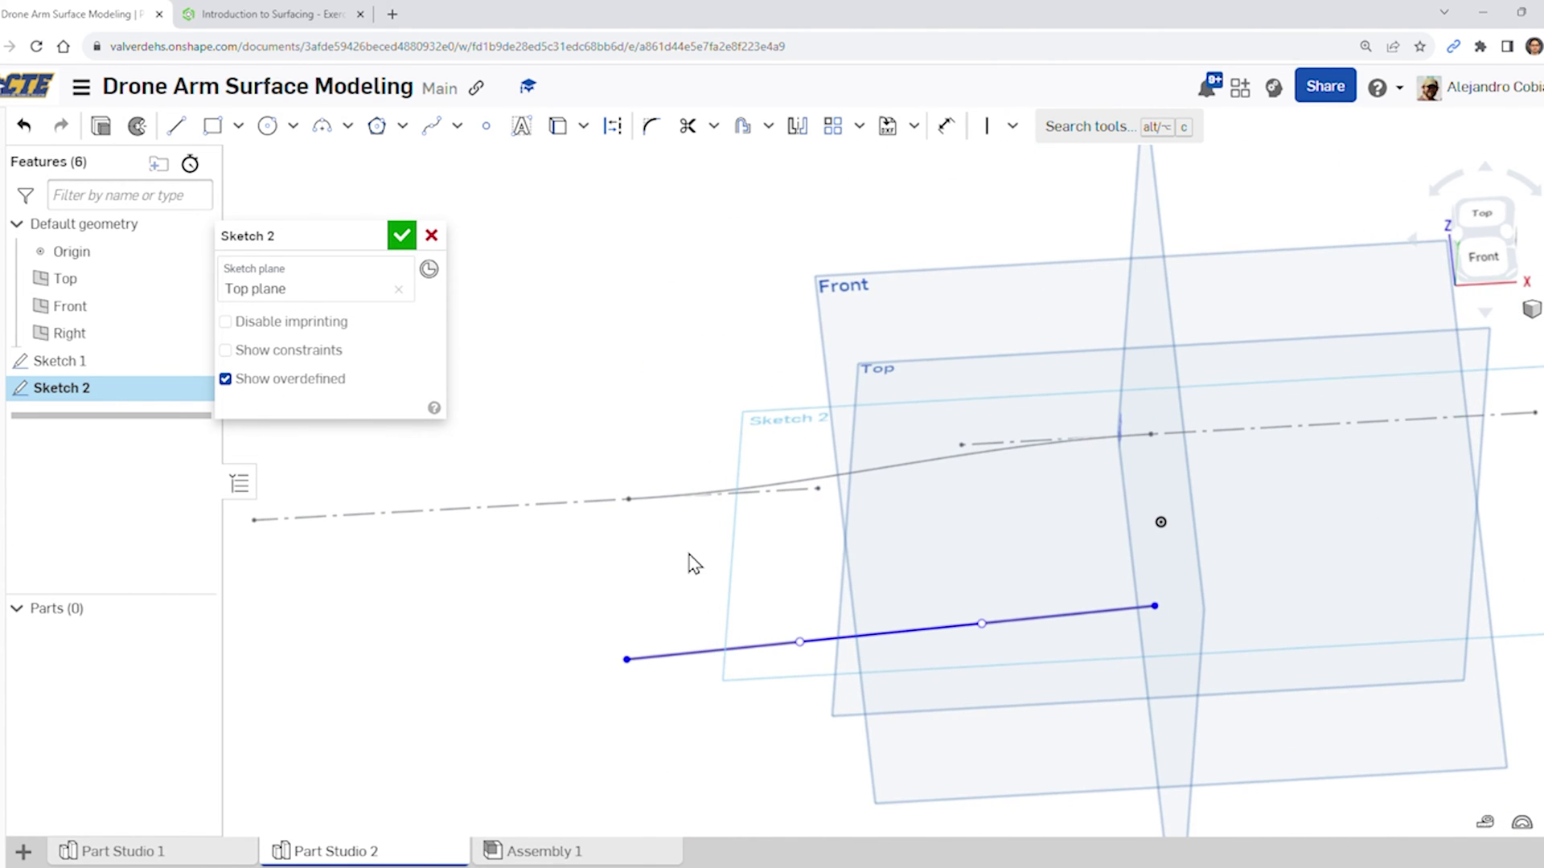
# Shape the spline into an S-curve by raising its left handle and lowering its right handle and right endpoint, viewed from the top
pyautogui.click(329, 15)
pyautogui.click(103, 14)
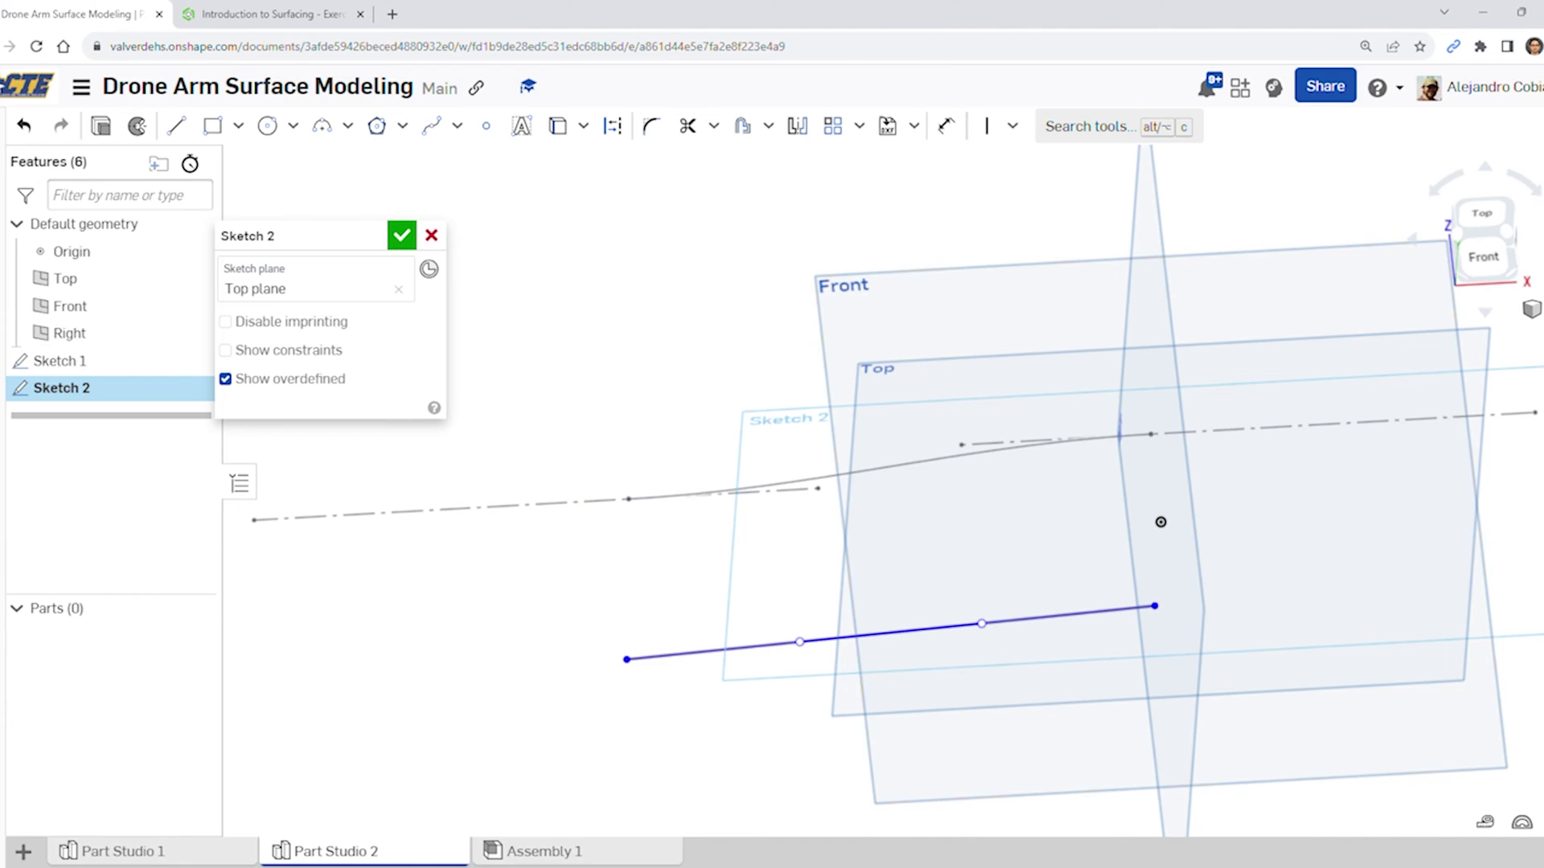
pyautogui.click(1490, 225)
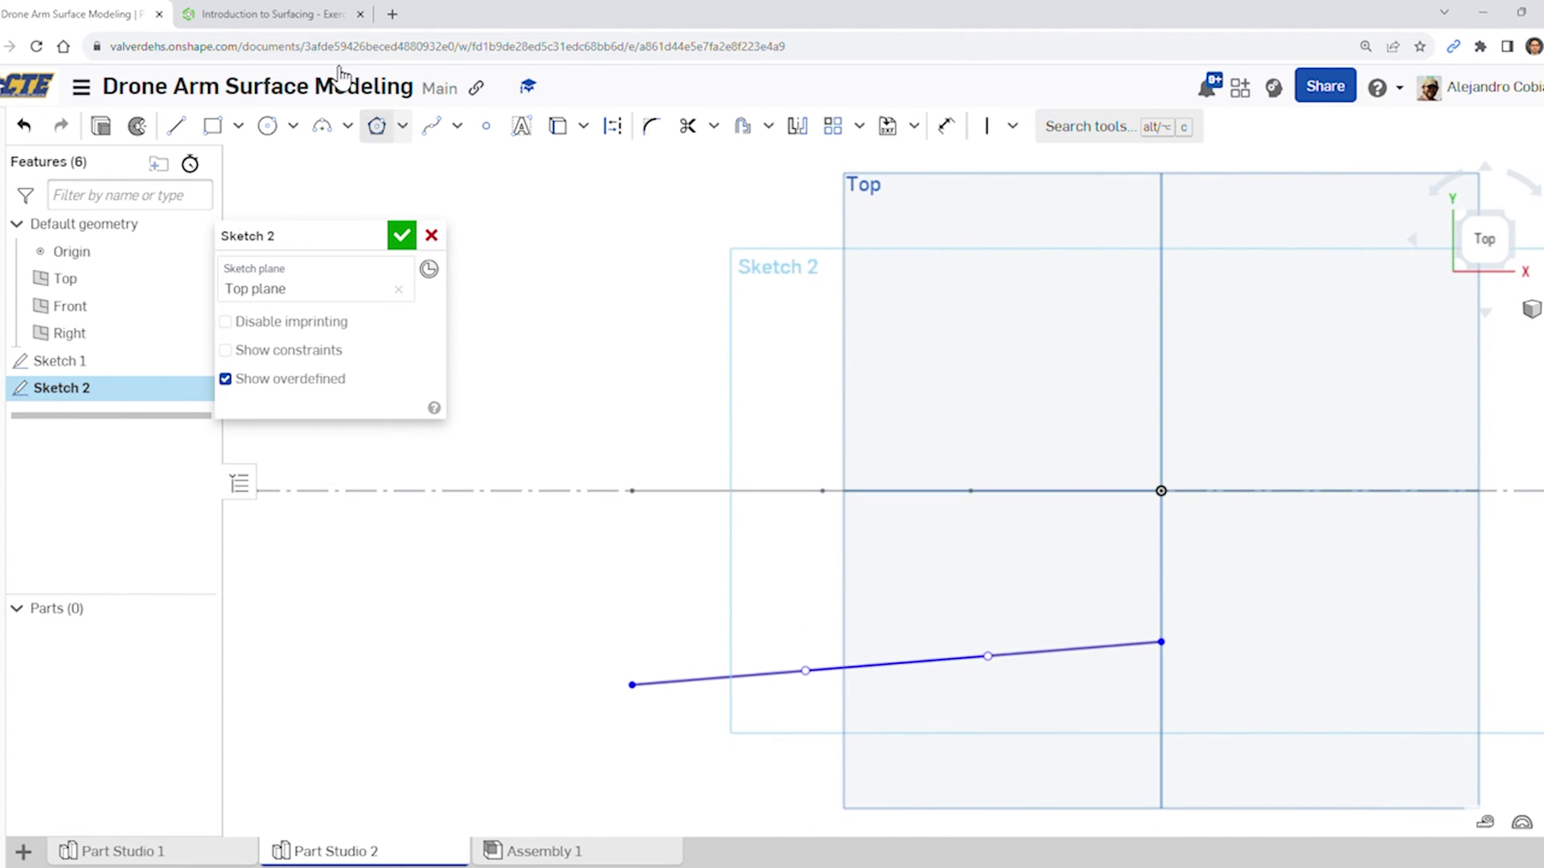
pyautogui.click(283, 14)
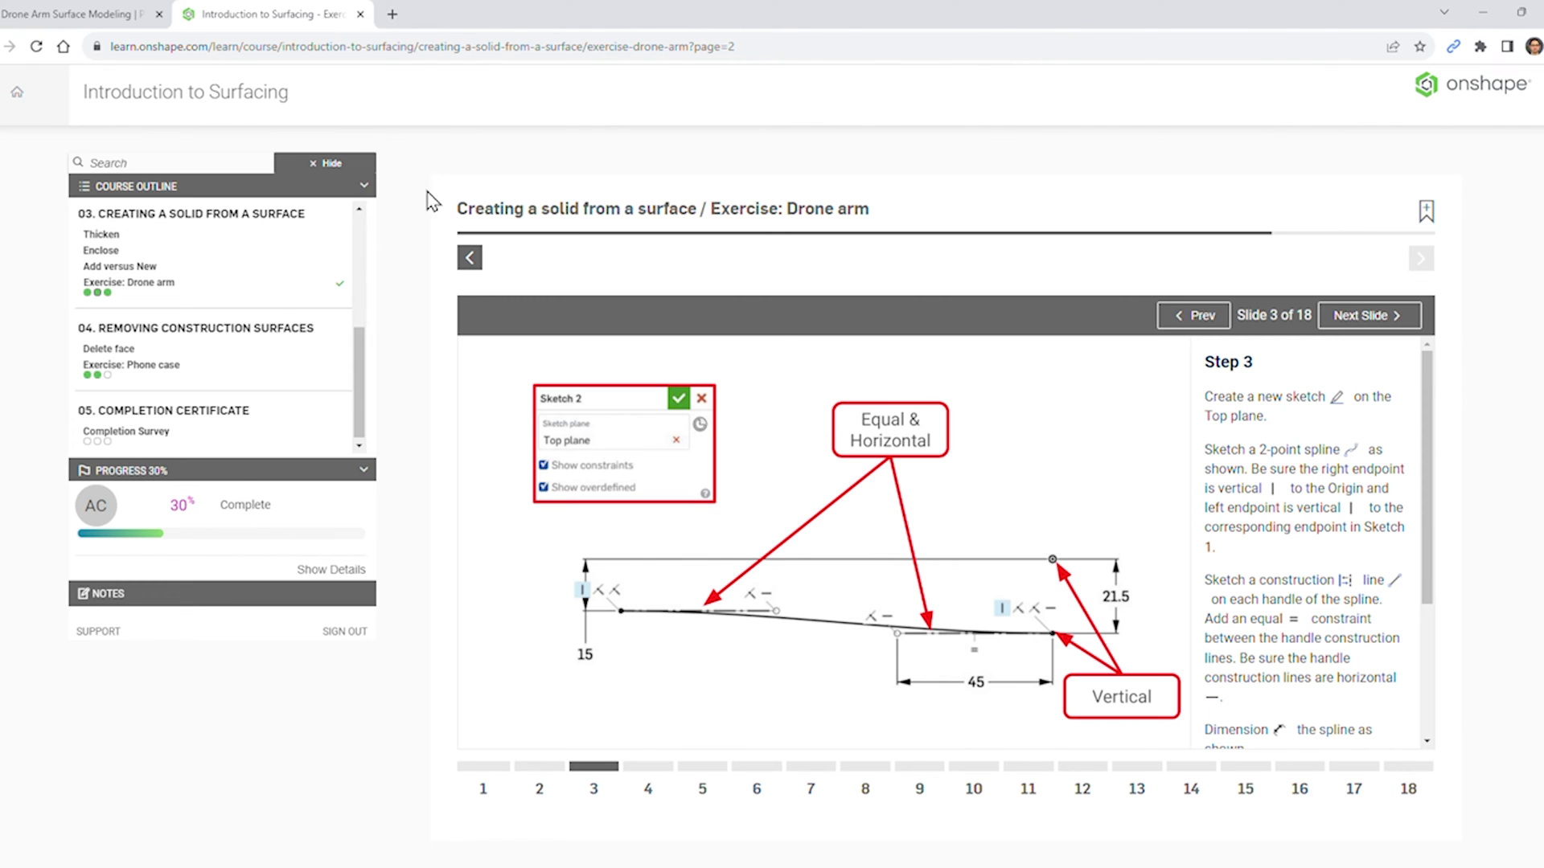
pyautogui.click(122, 13)
pyautogui.moveTo(805, 670); pyautogui.dragTo(803, 621)
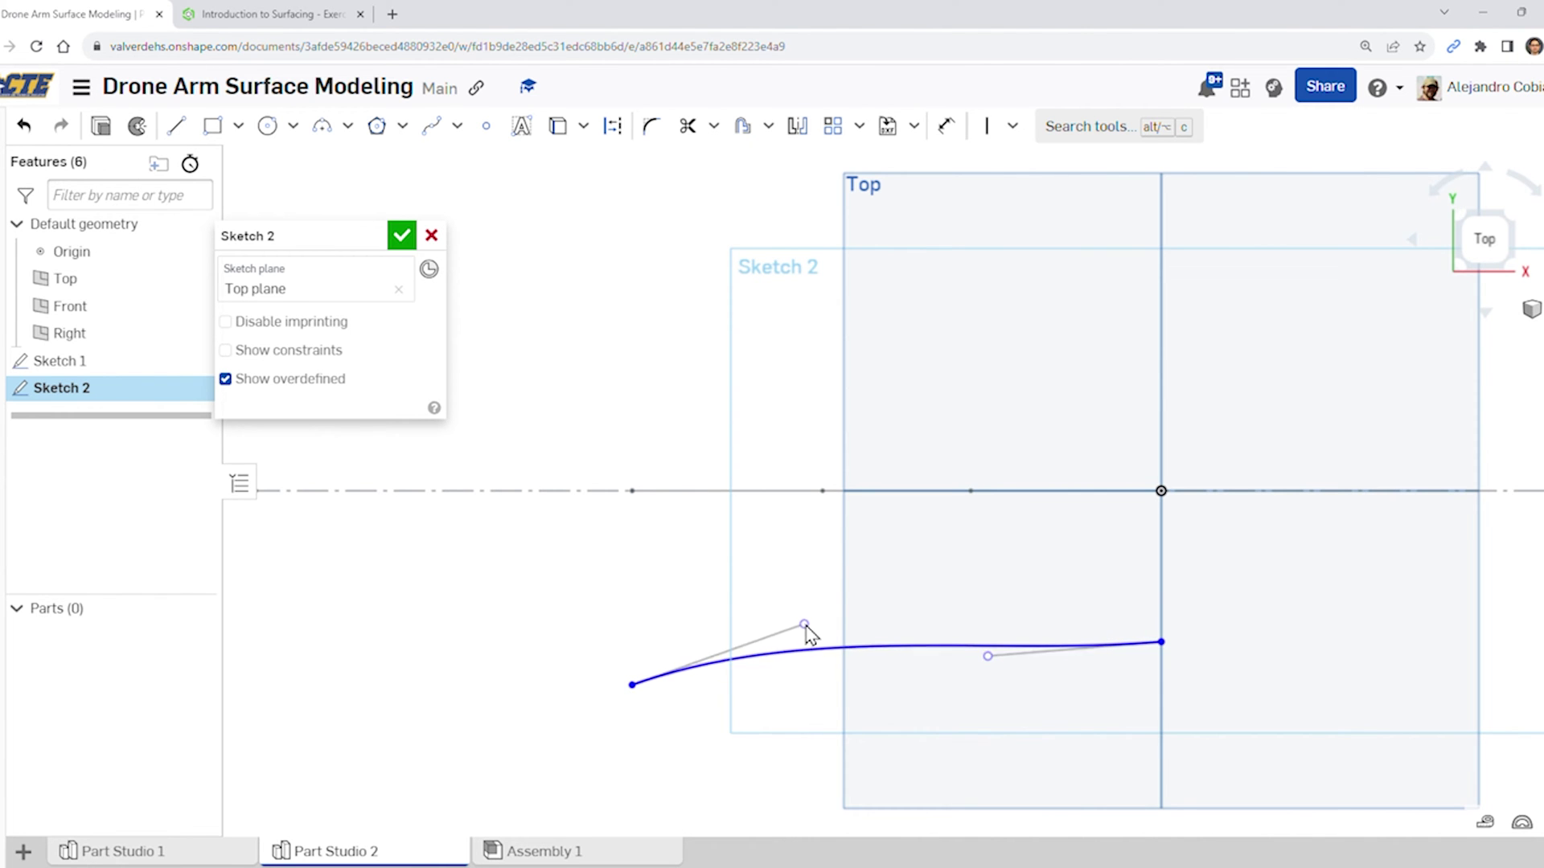
pyautogui.moveTo(988, 656); pyautogui.dragTo(1016, 699)
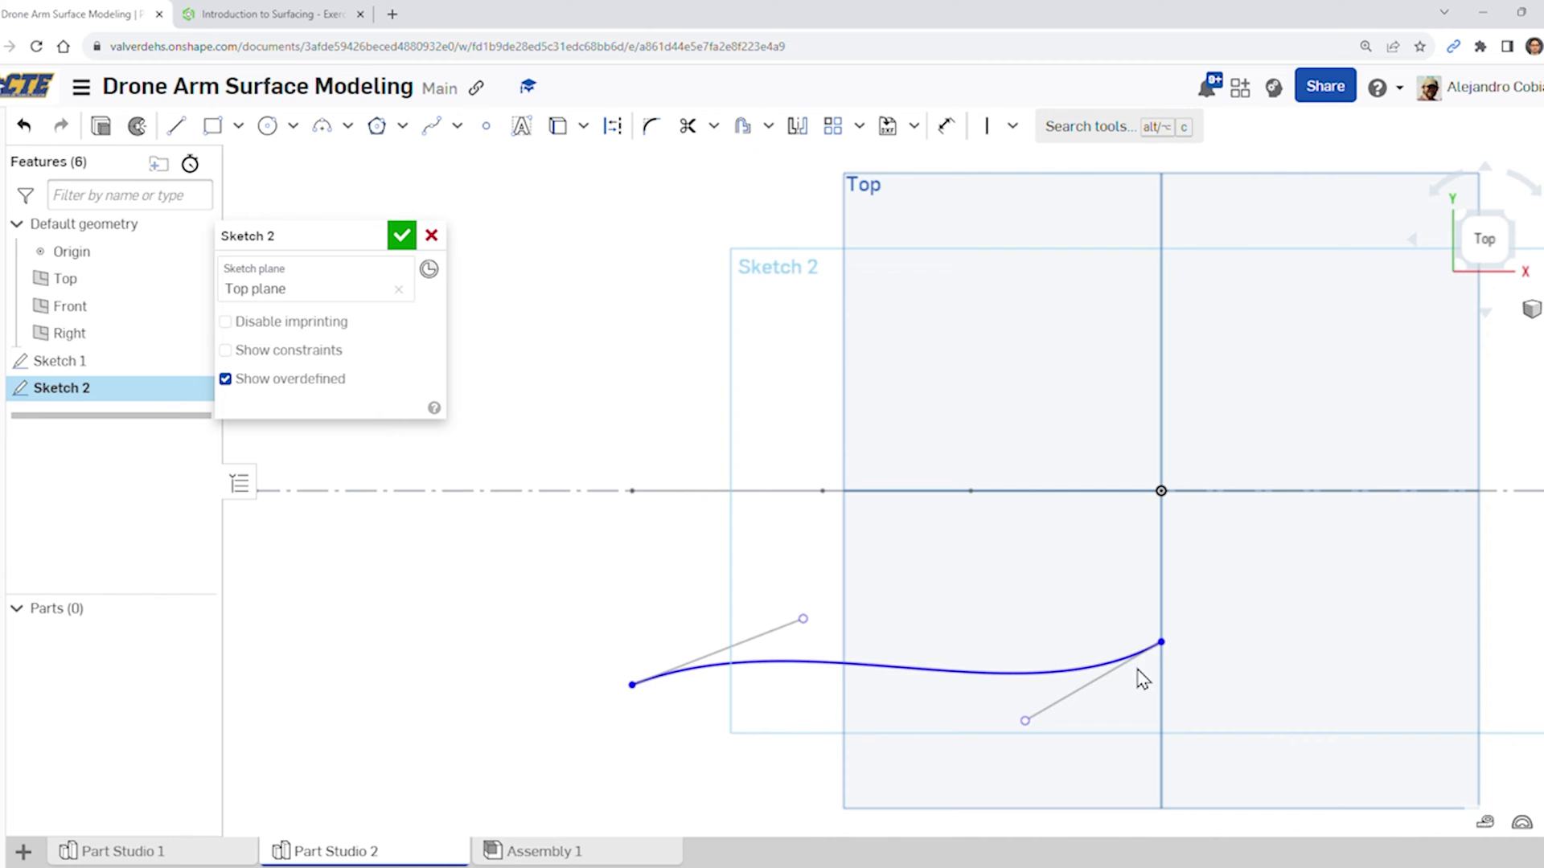
pyautogui.moveTo(1161, 643); pyautogui.dragTo(1161, 739)
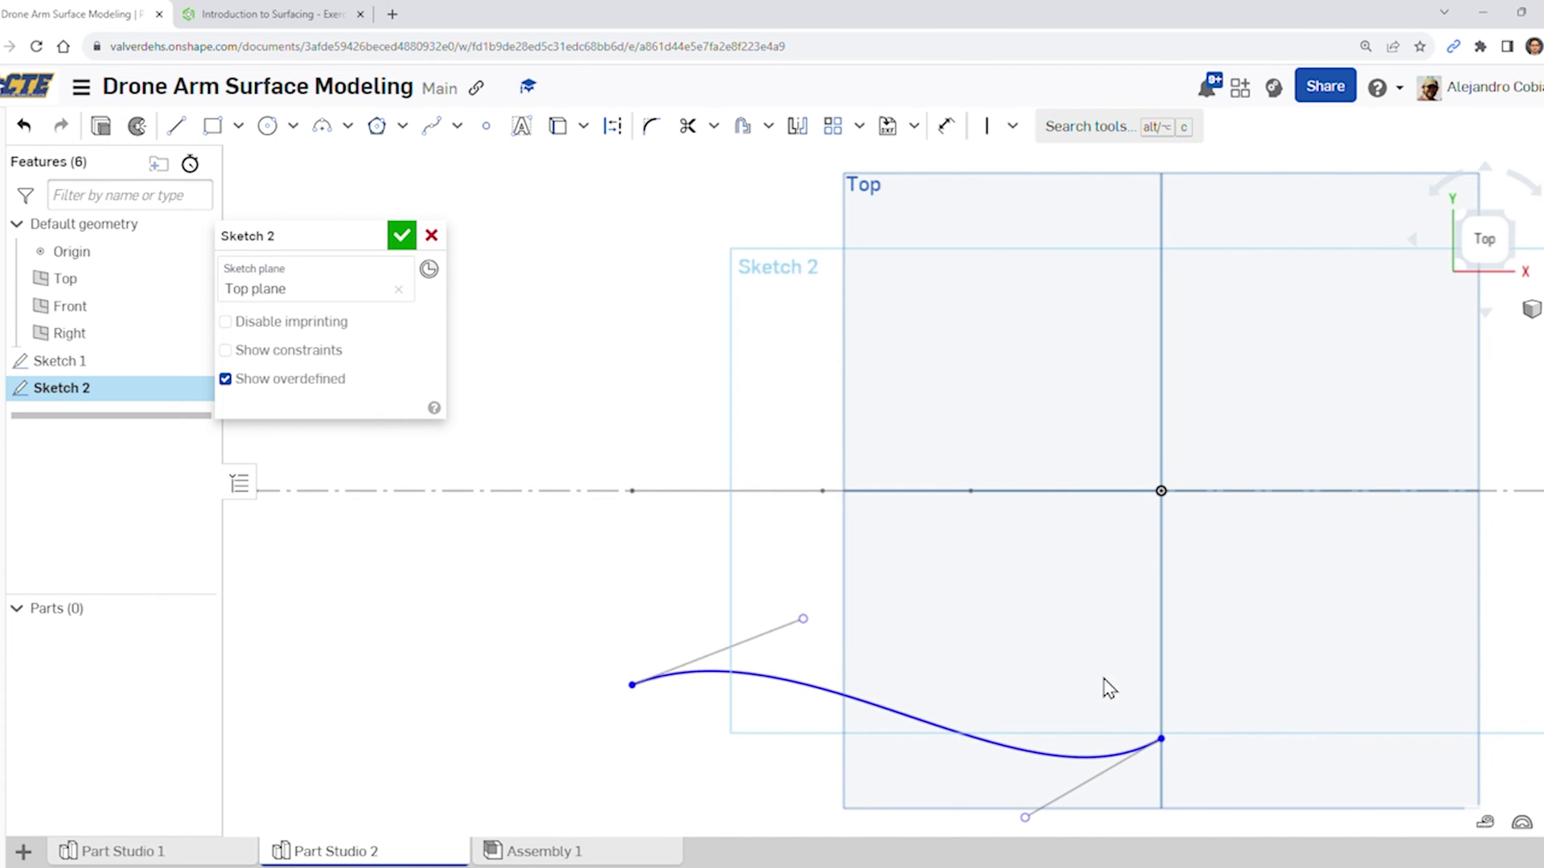
pyautogui.moveTo(1059, 624); pyautogui.dragTo(1058, 561, button='middle')
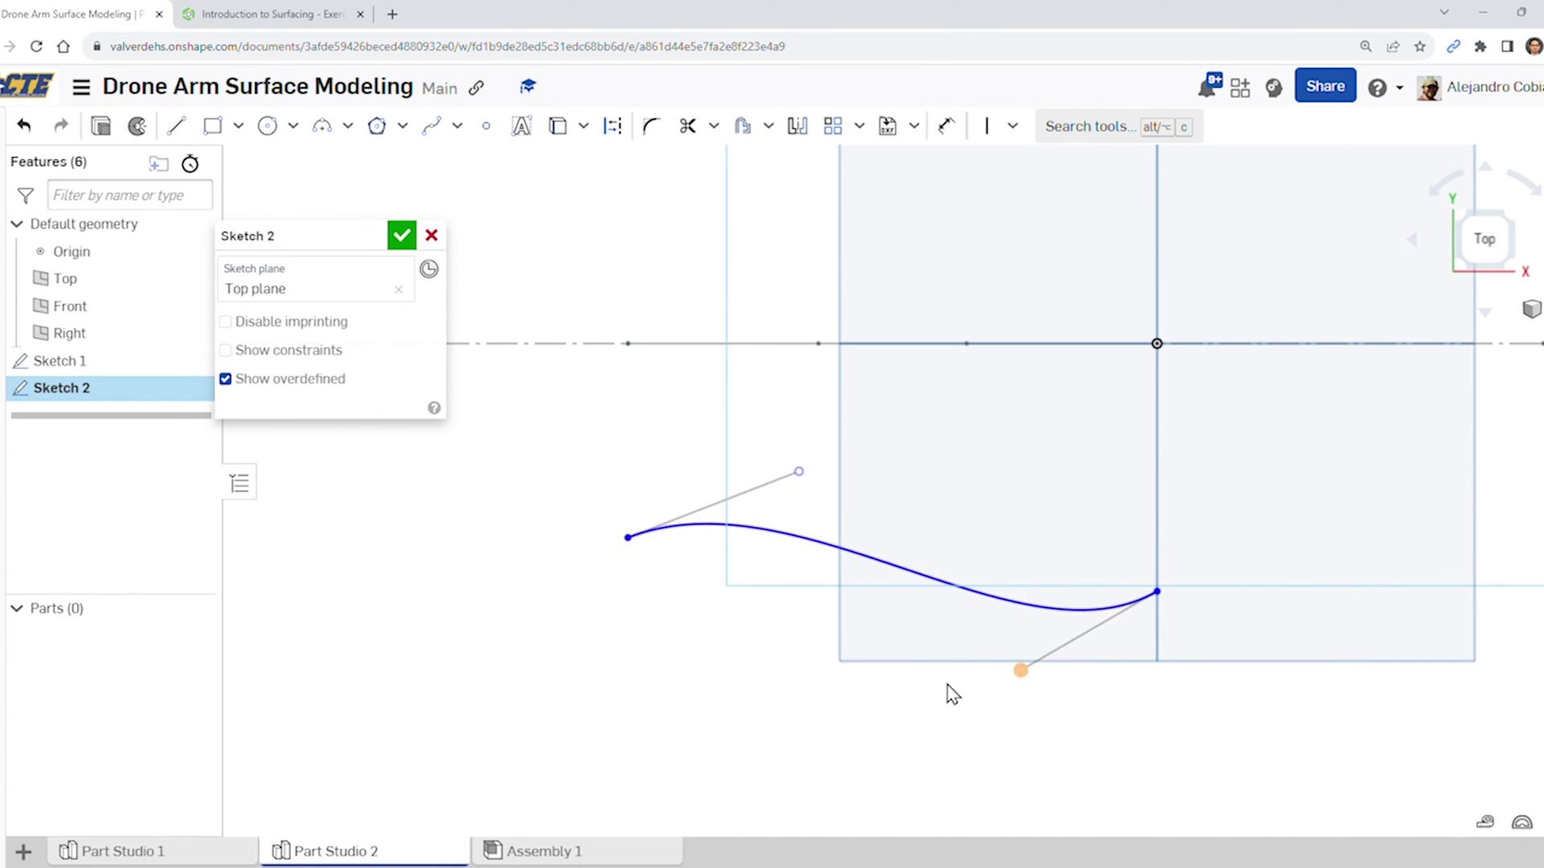
pyautogui.moveTo(985, 690); pyautogui.dragTo(928, 698)
# Apply an Equal constraint between the spline's two handles and turn on the display of sketch constraints
pyautogui.click(265, 13)
pyautogui.hotkey('ctrl', 'shift', 'Tab')
pyautogui.click(776, 492)
pyautogui.press('e')
pyautogui.click(999, 656)
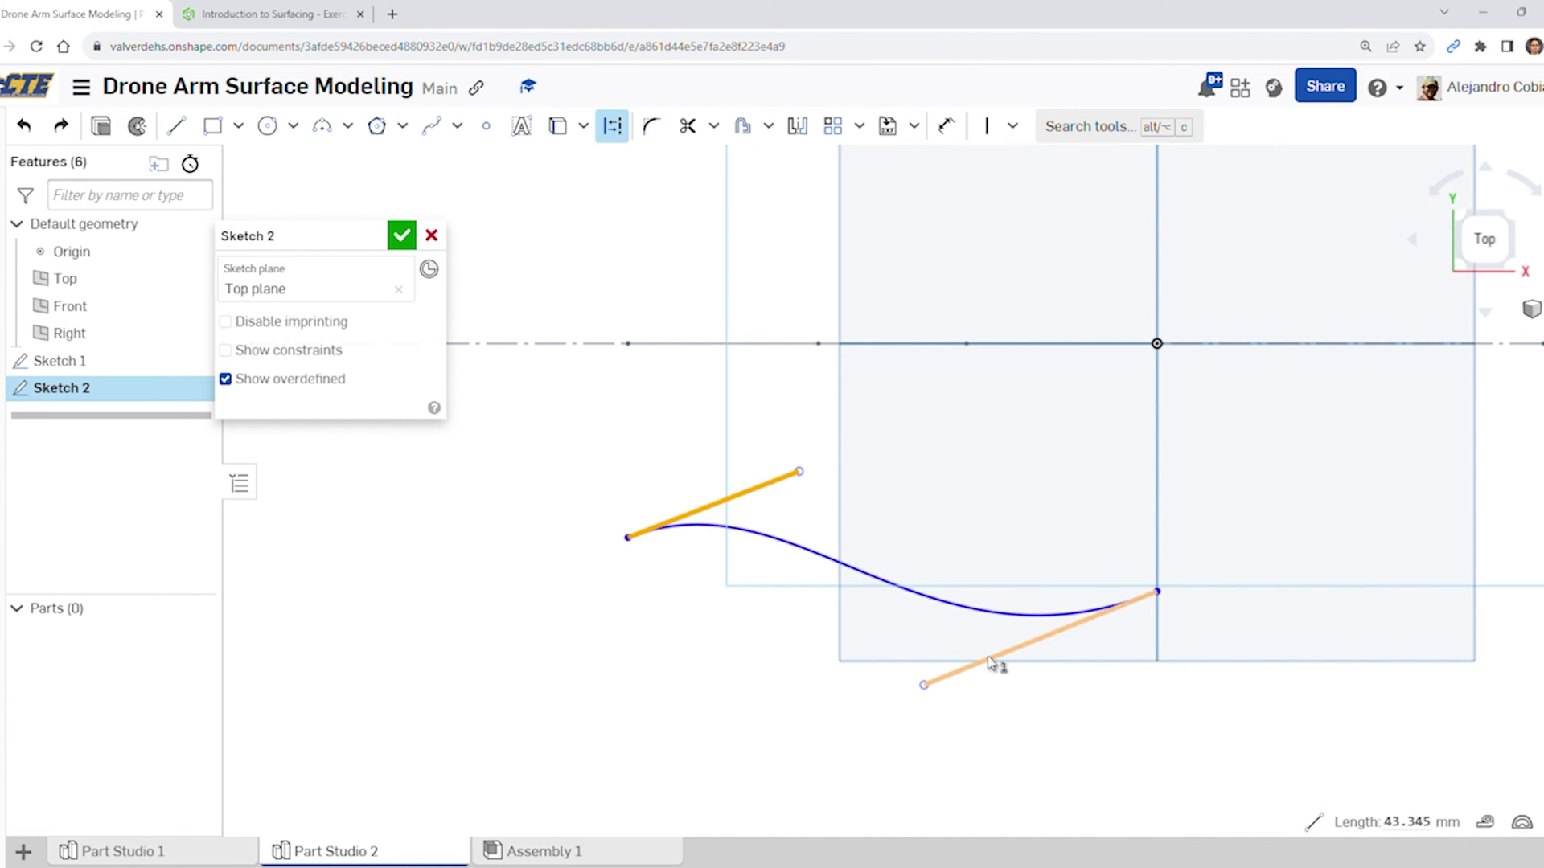
pyautogui.click(310, 351)
# Draw a construction line along each spline handle, extending past the spline's endpoints
pyautogui.click(176, 125)
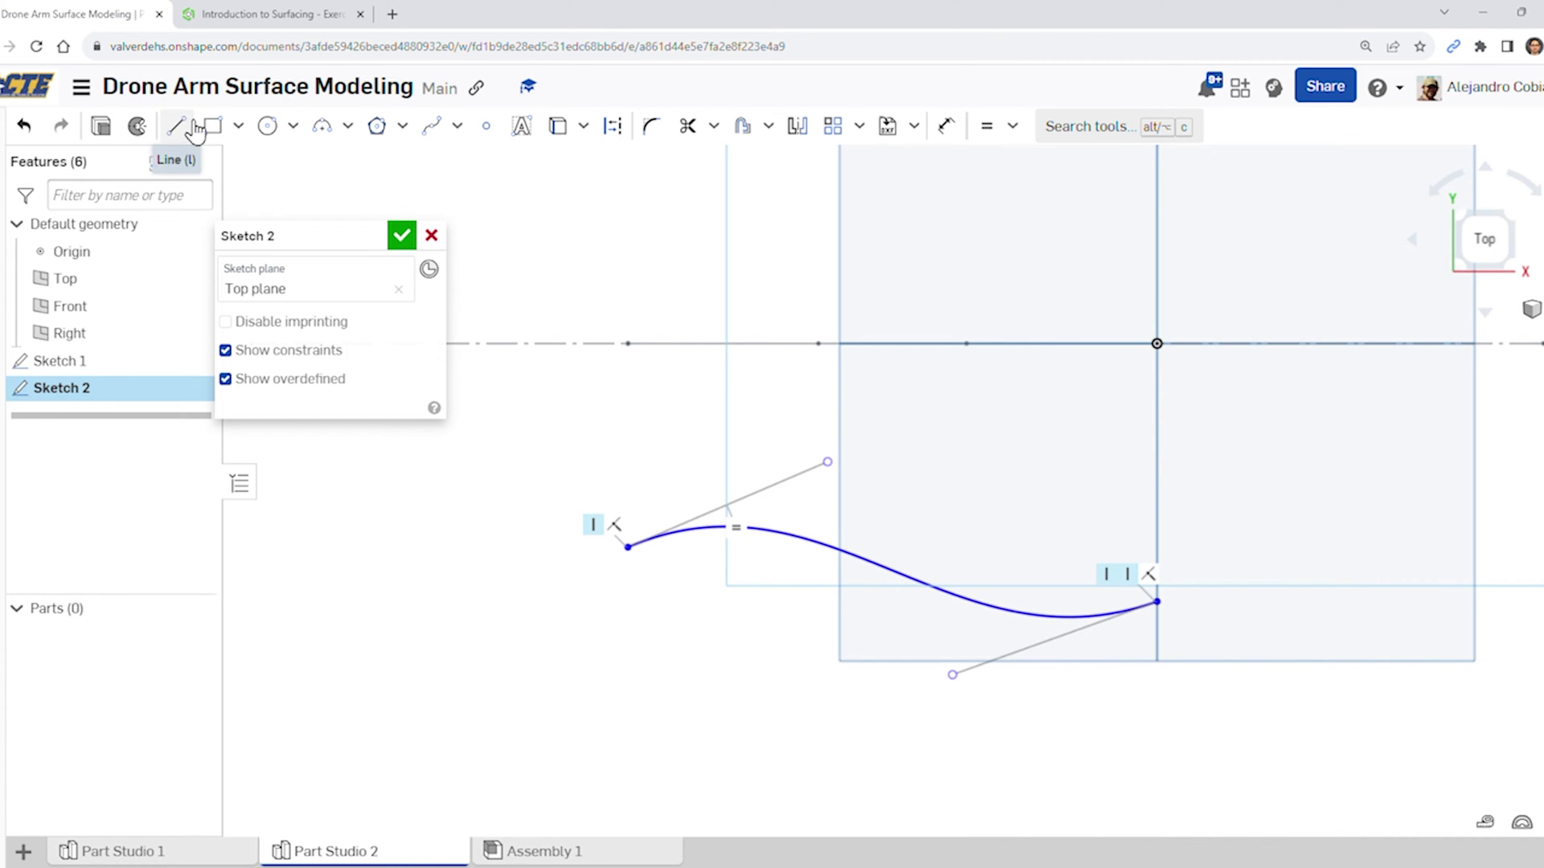
pyautogui.click(611, 126)
pyautogui.click(827, 462)
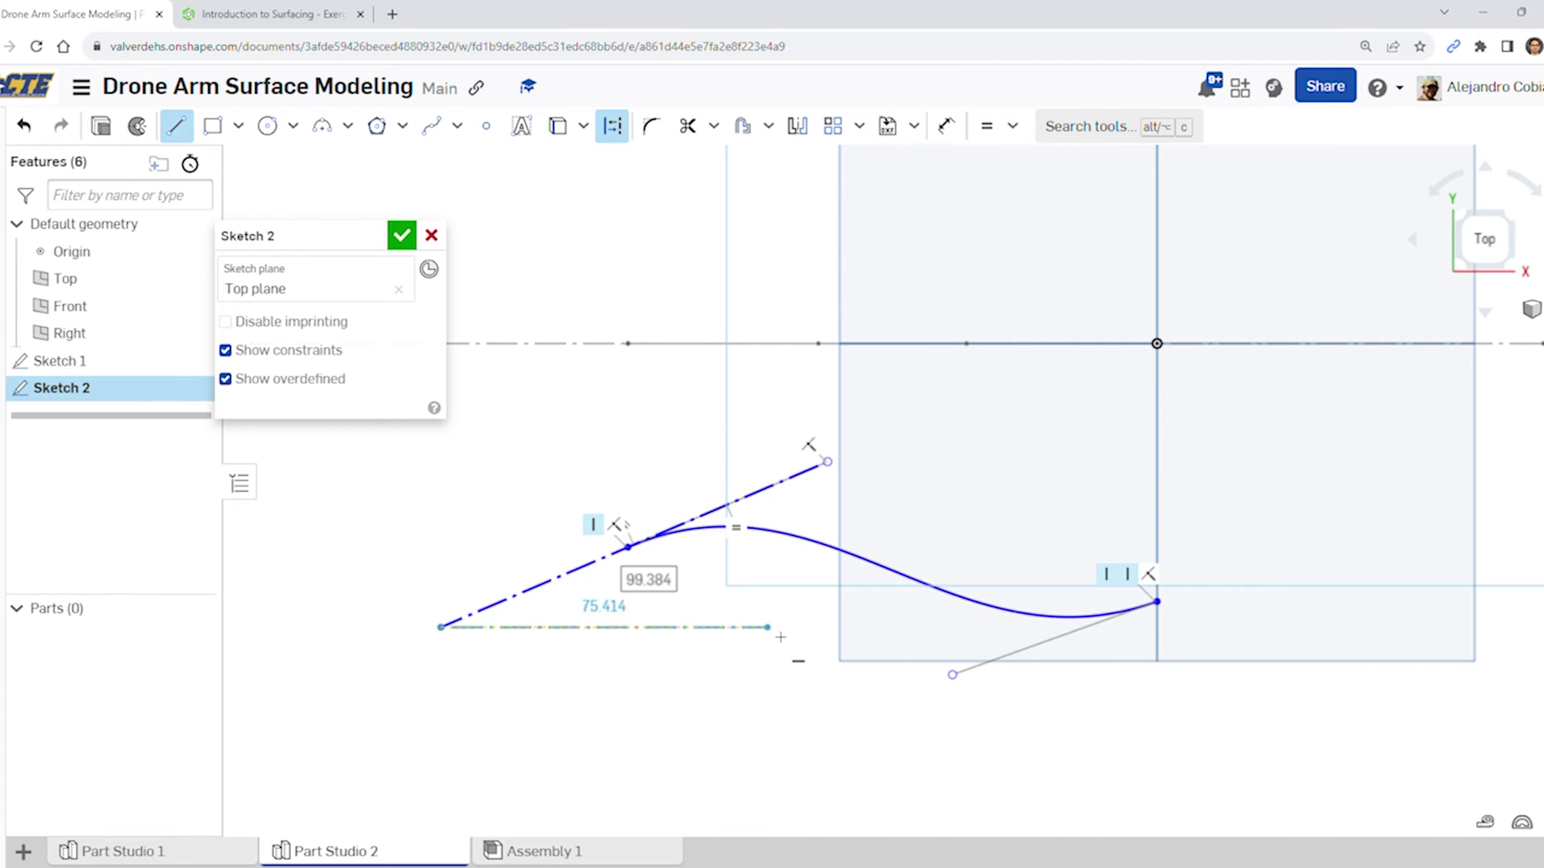
pyautogui.press('Escape')
pyautogui.click(612, 125)
pyautogui.click(176, 125)
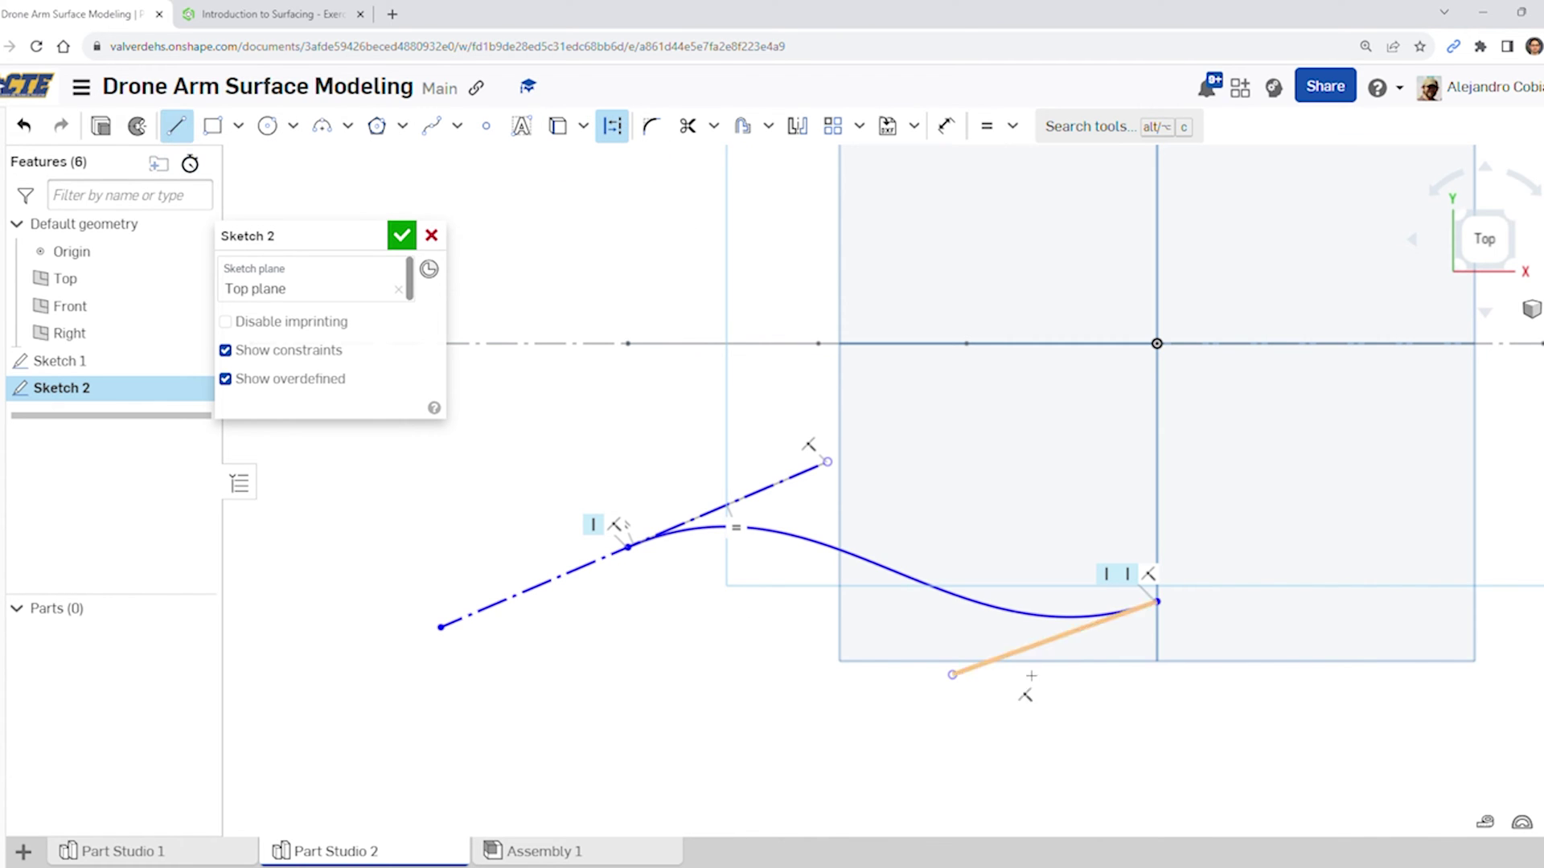
pyautogui.click(1157, 601)
pyautogui.click(1283, 558)
pyautogui.press('Escape')
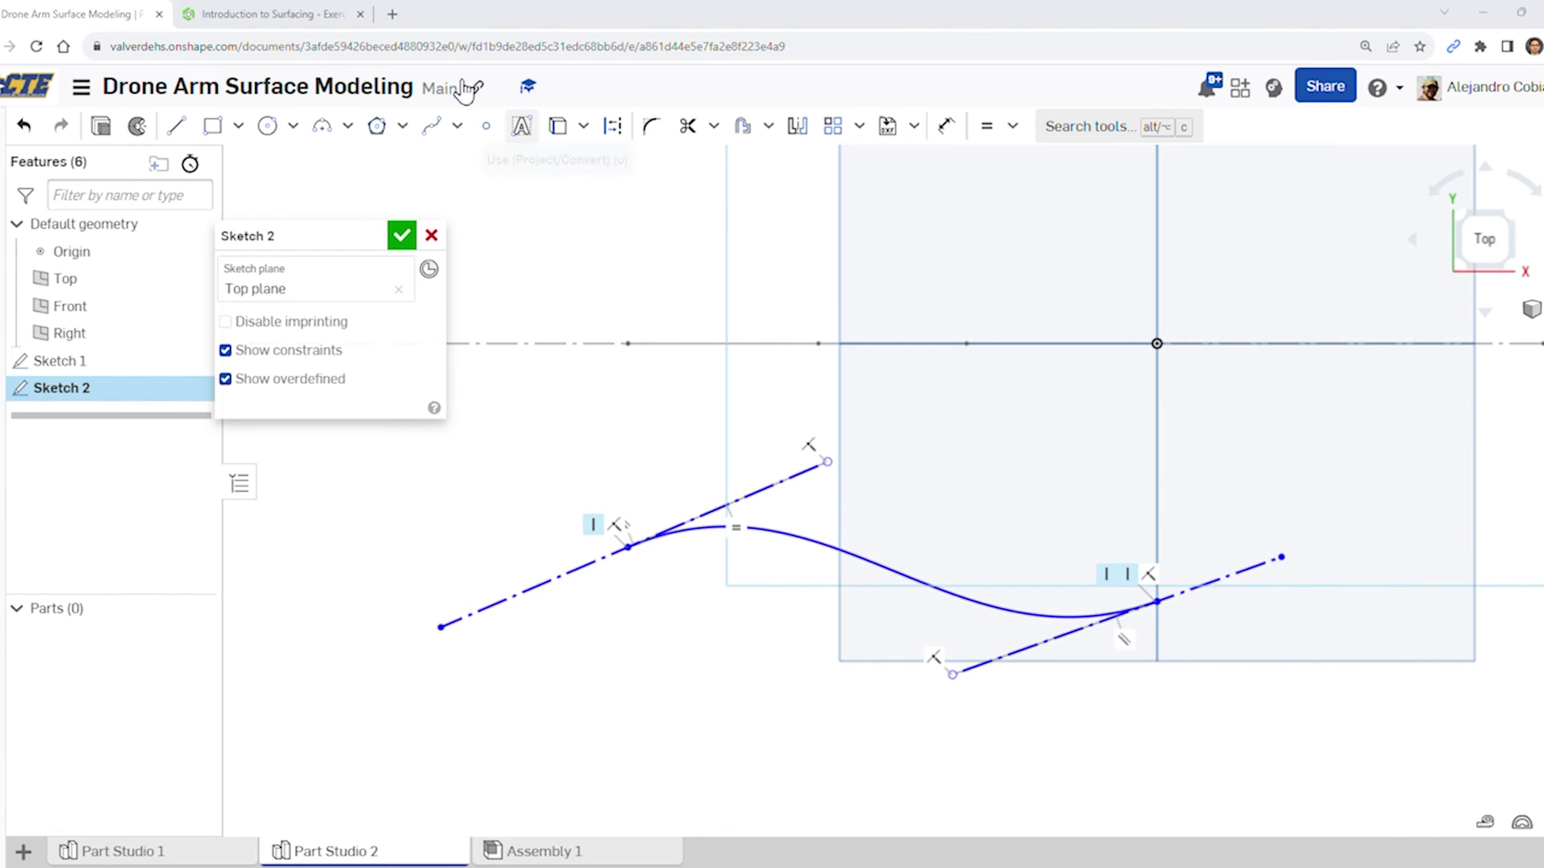
# Make both handle construction lines horizontal, as called for in the exercise drawing
pyautogui.click(273, 14)
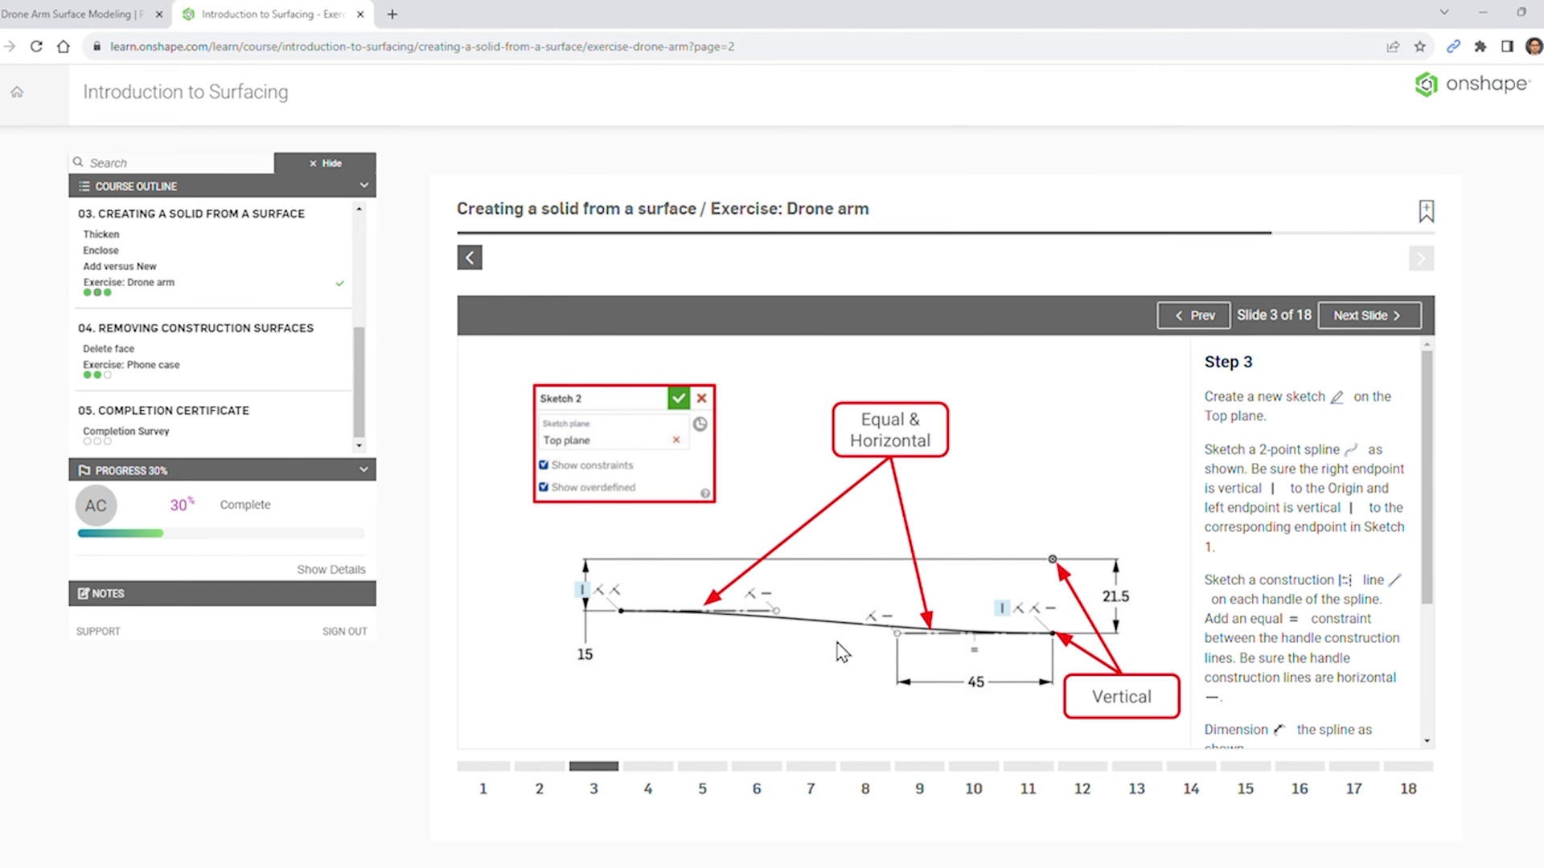
pyautogui.hotkey('ctrl', 'shift', 'Tab')
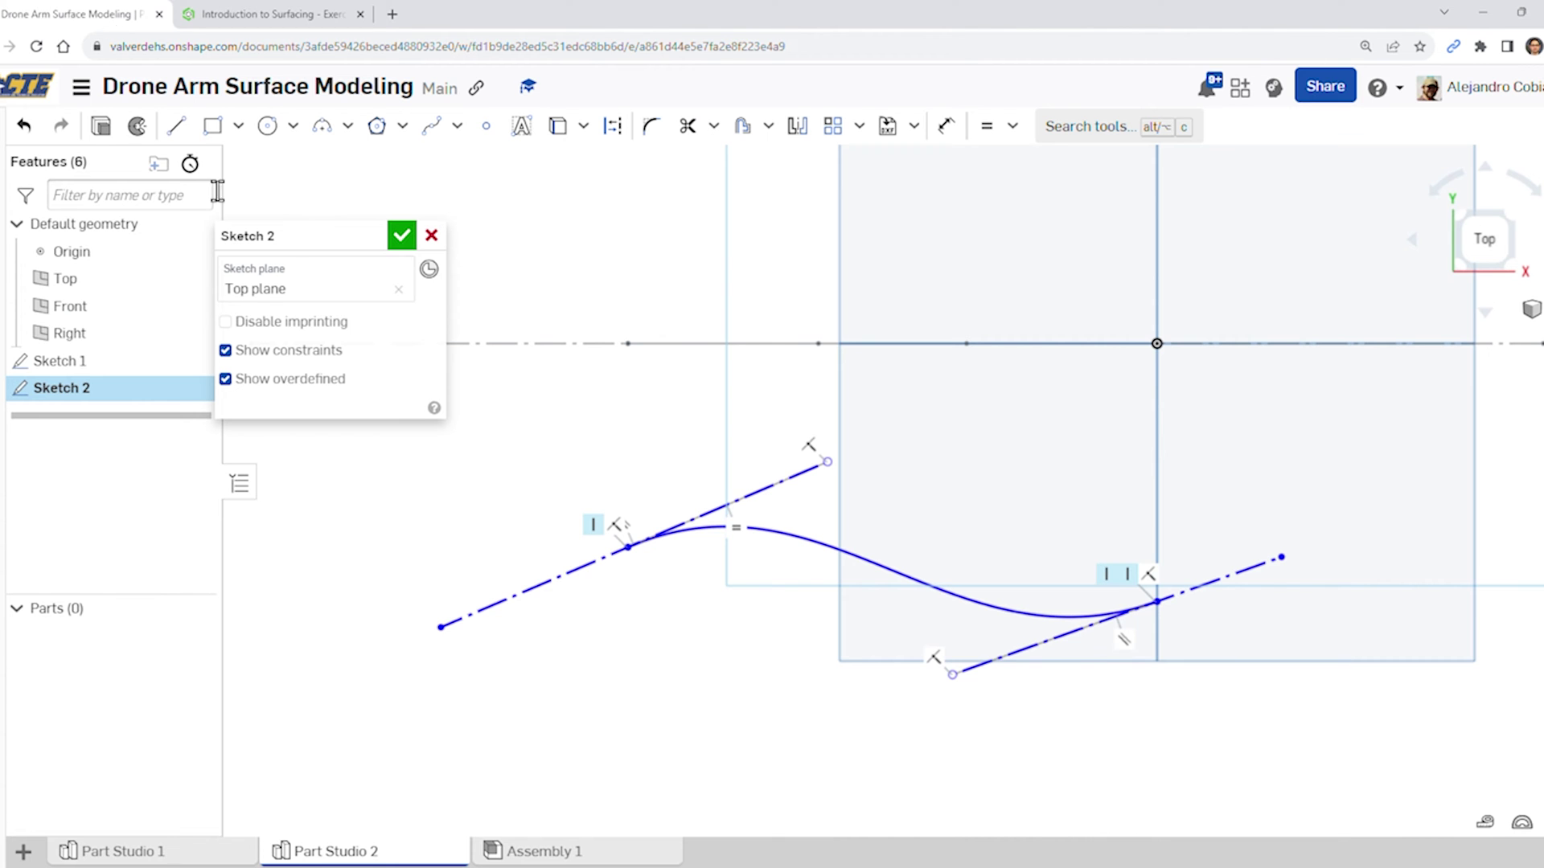
pyautogui.click(780, 481)
pyautogui.press('h')
pyautogui.click(1038, 641)
pyautogui.press('h')
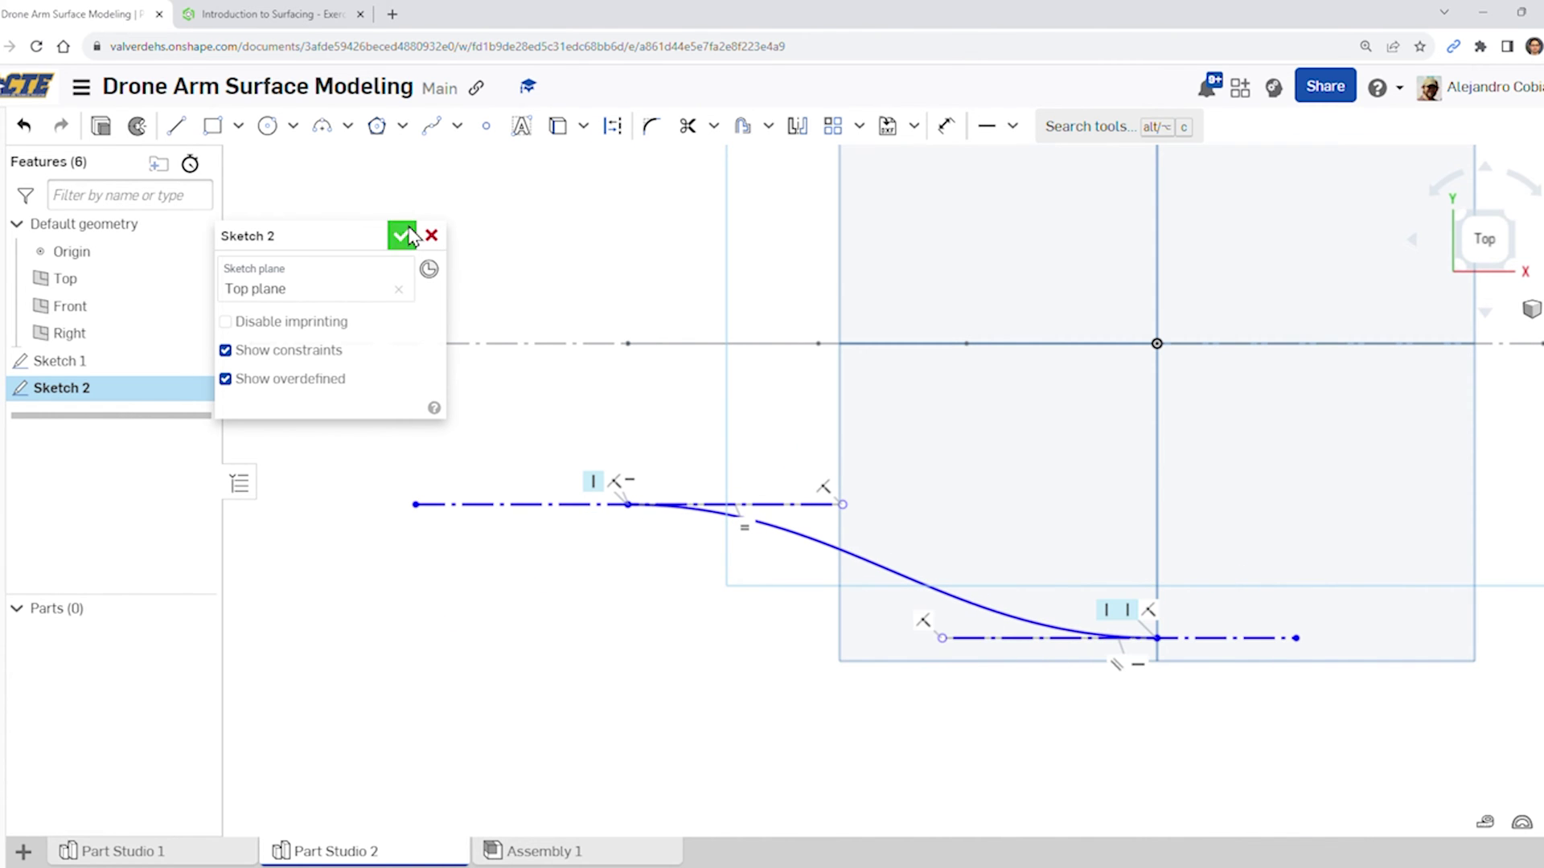
# Dimension the distance between the Sketch 1 reference line and the upper handle construction line as 15 mm, per the exercise drawing
pyautogui.click(289, 15)
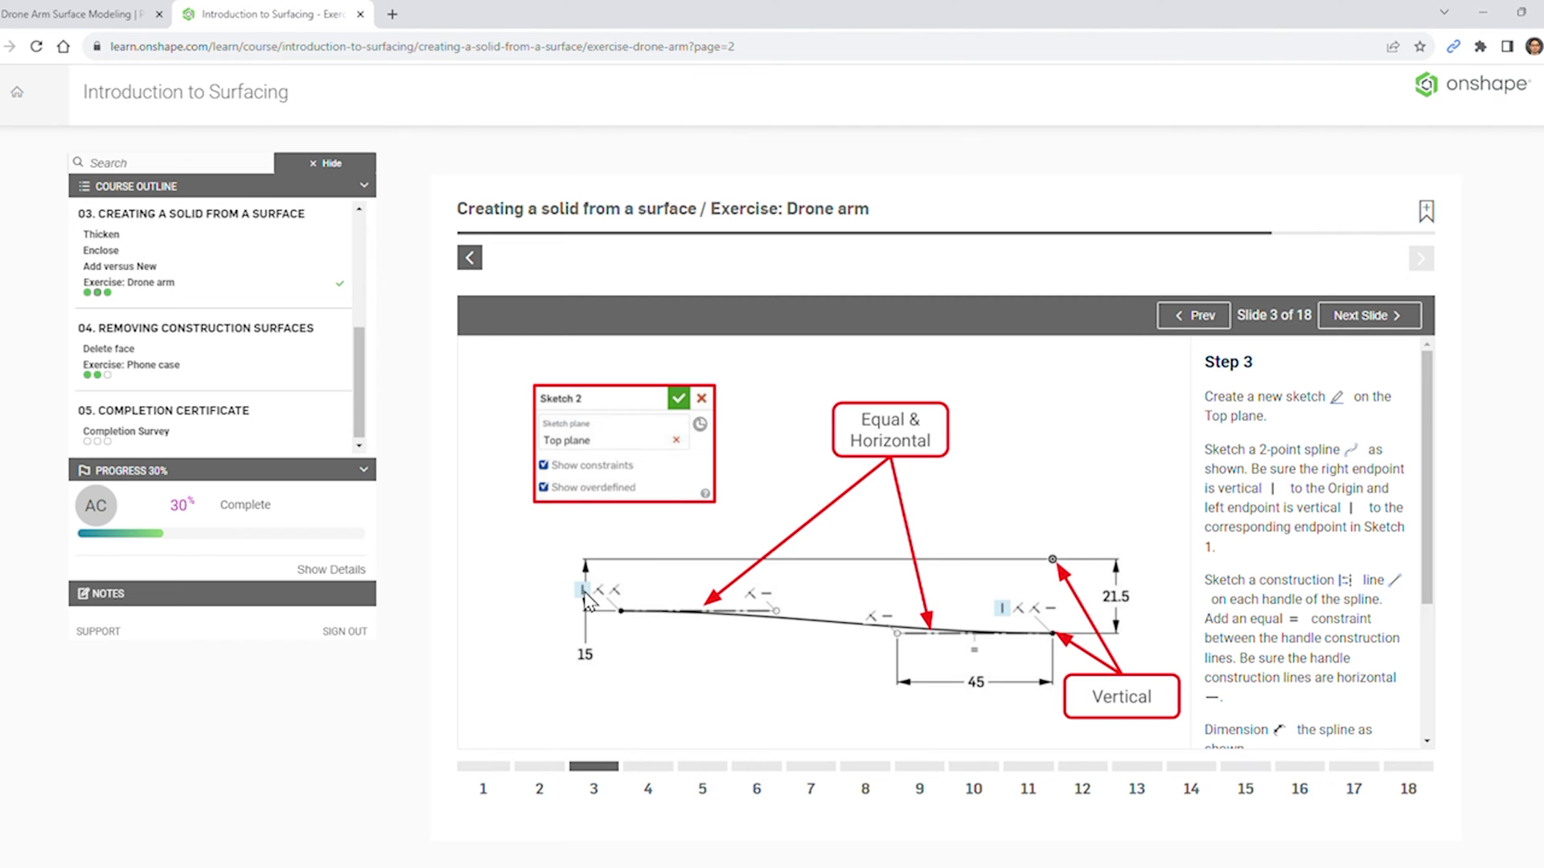
pyautogui.click(97, 15)
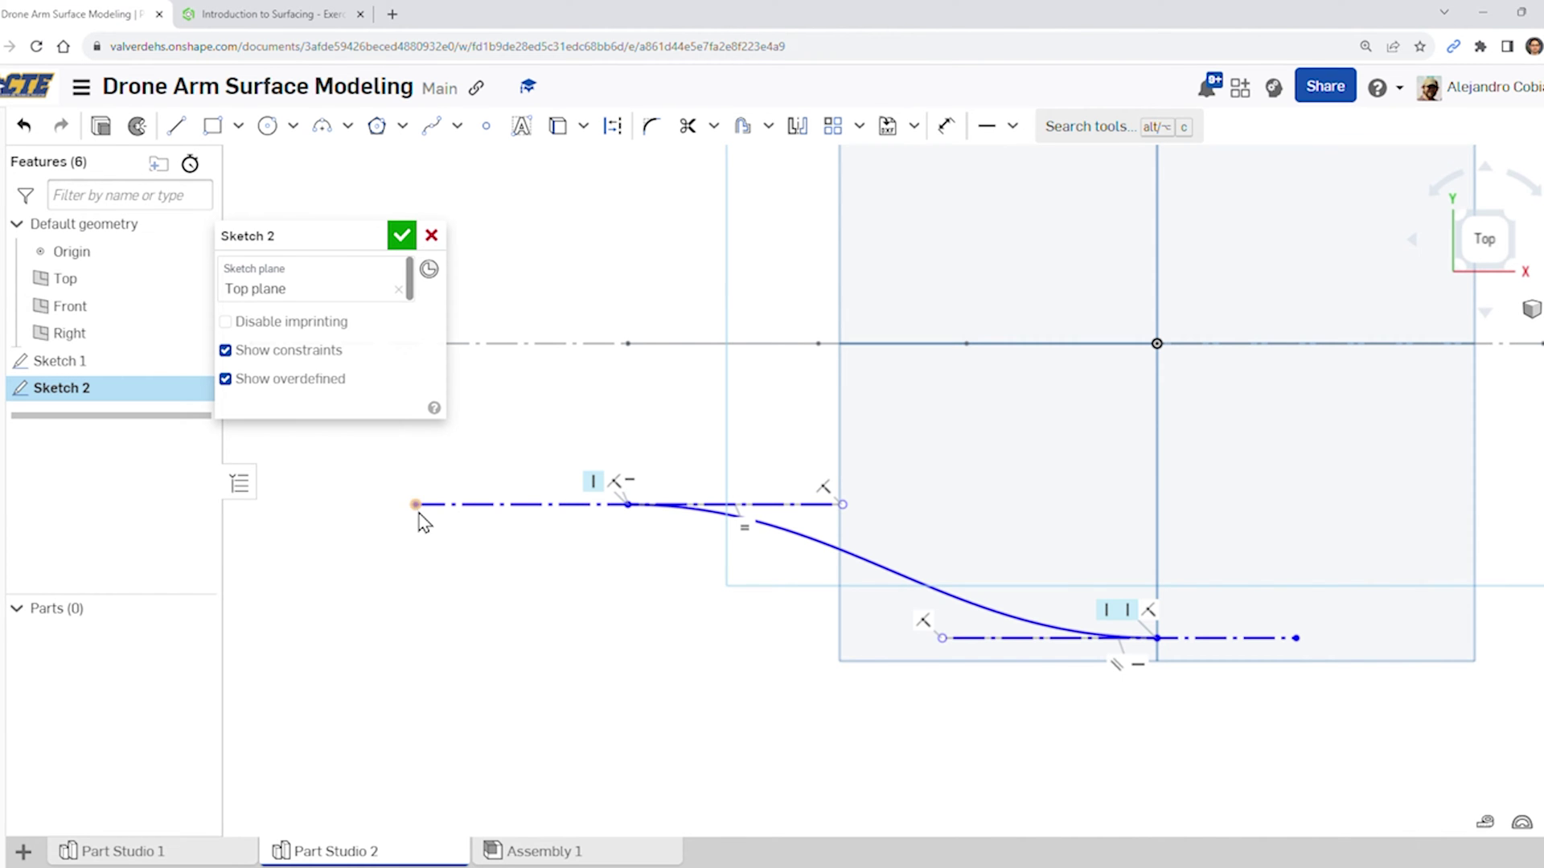
pyautogui.press('d')
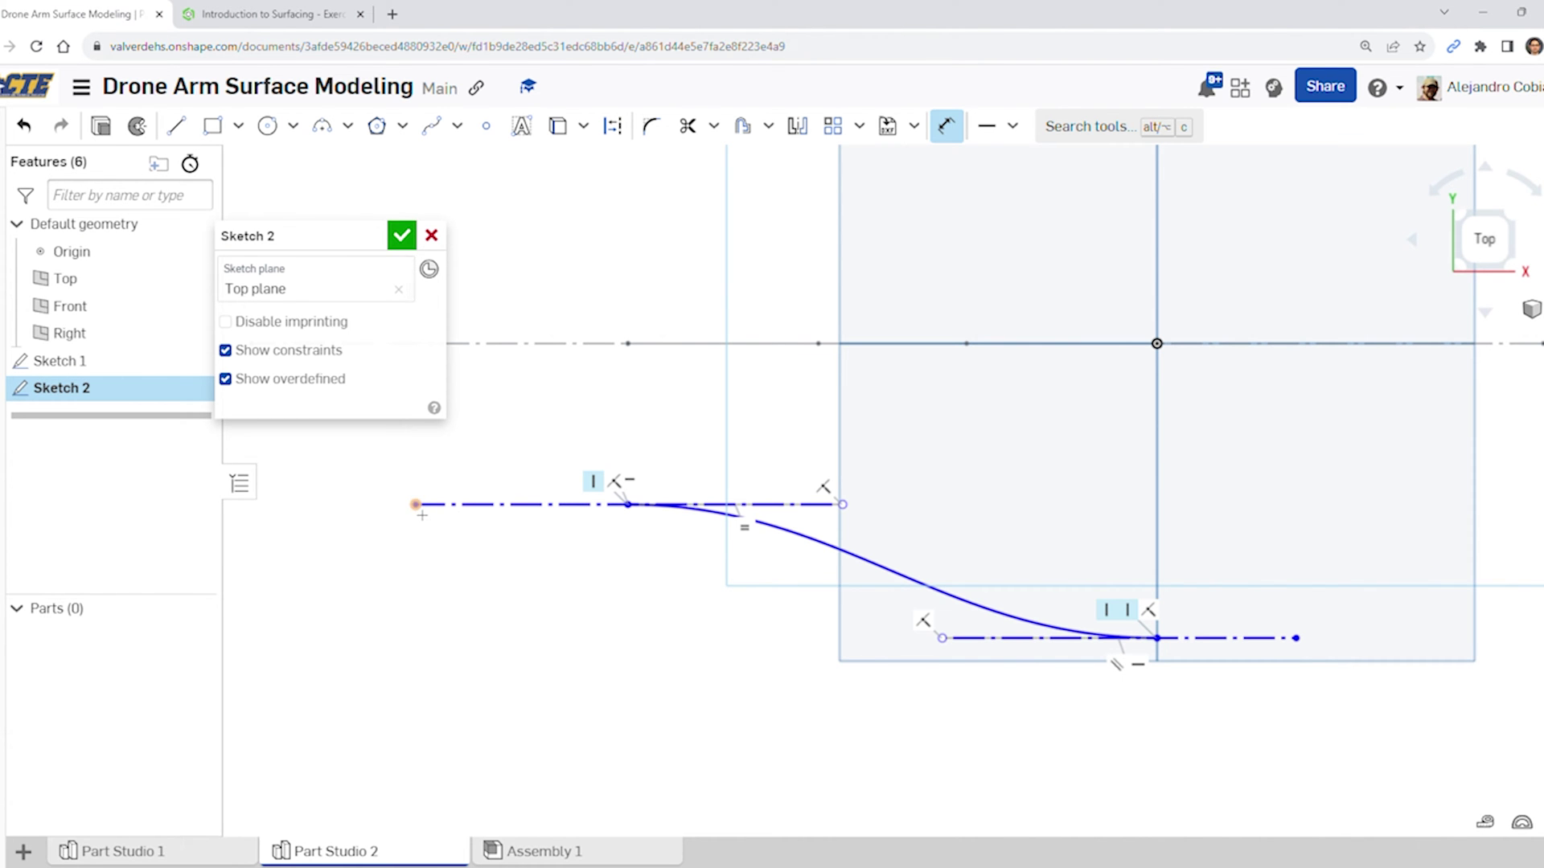
pyautogui.click(475, 348)
pyautogui.click(462, 504)
pyautogui.click(474, 444)
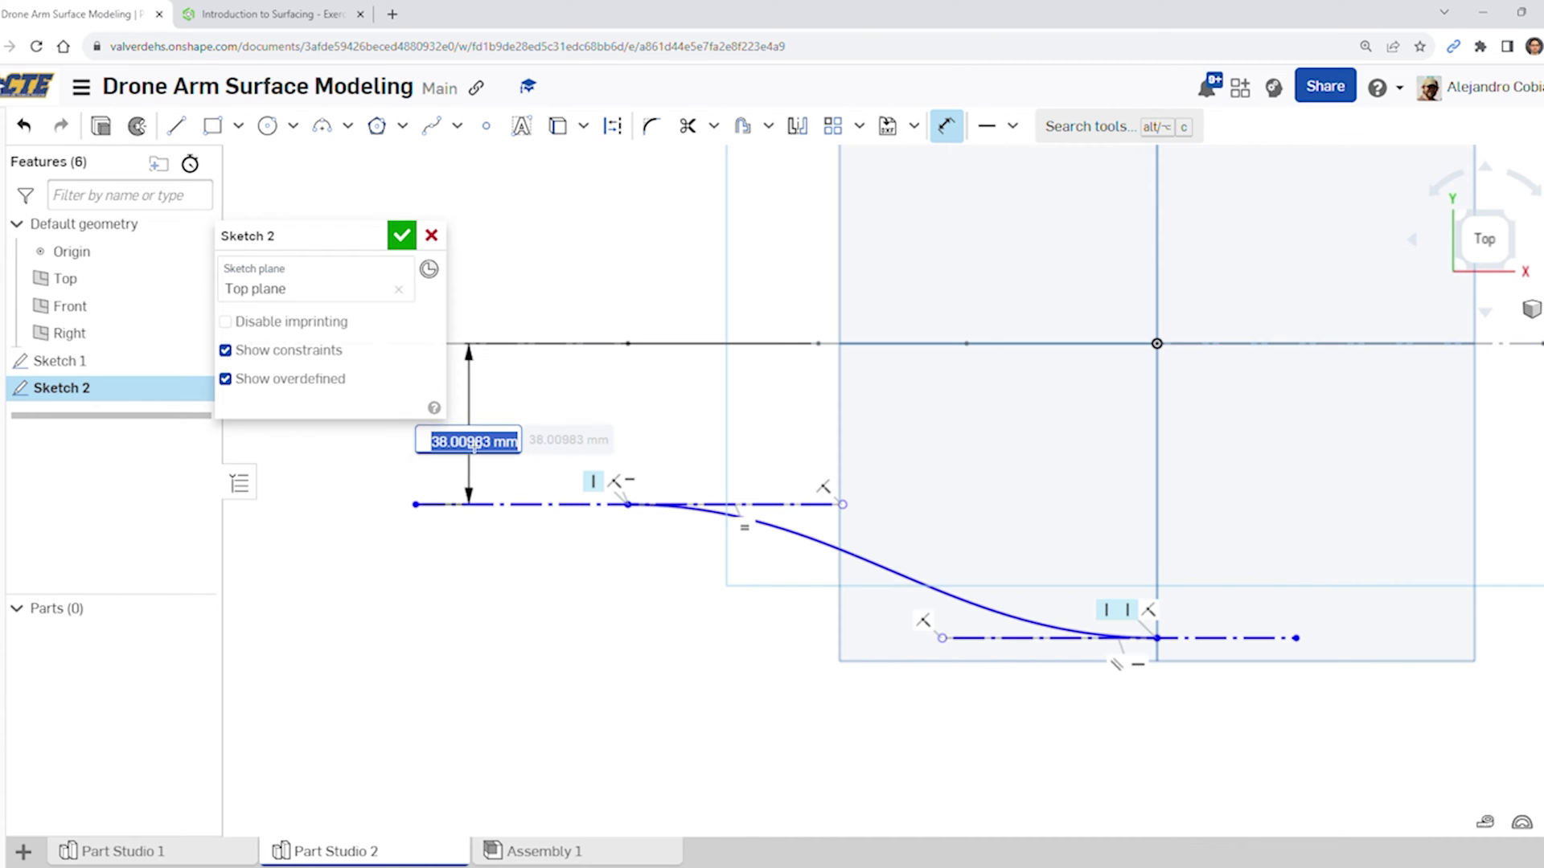
pyautogui.write('15')
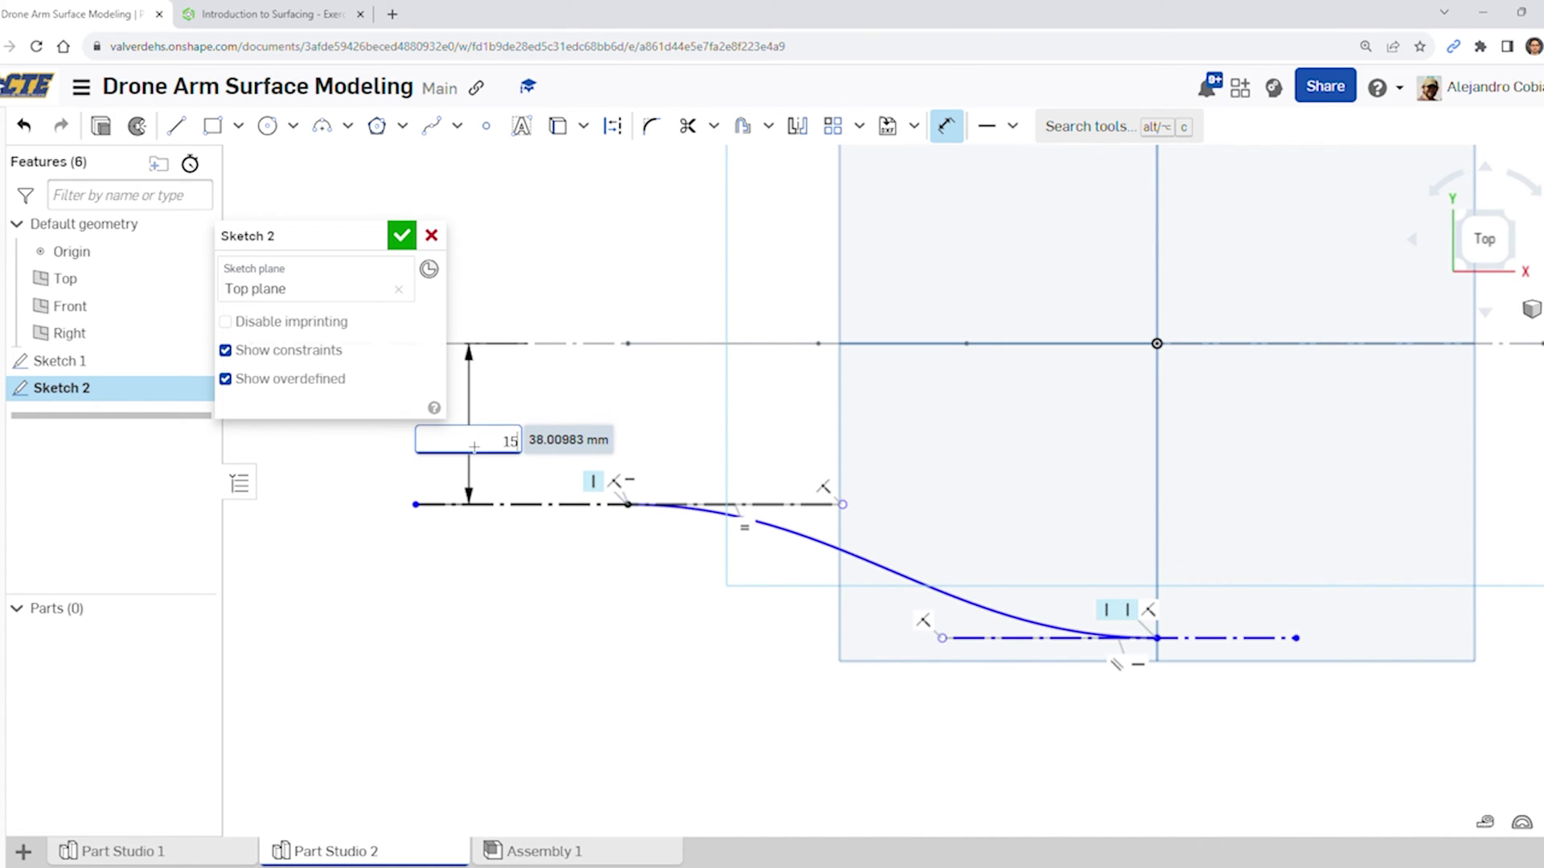
pyautogui.press('Return')
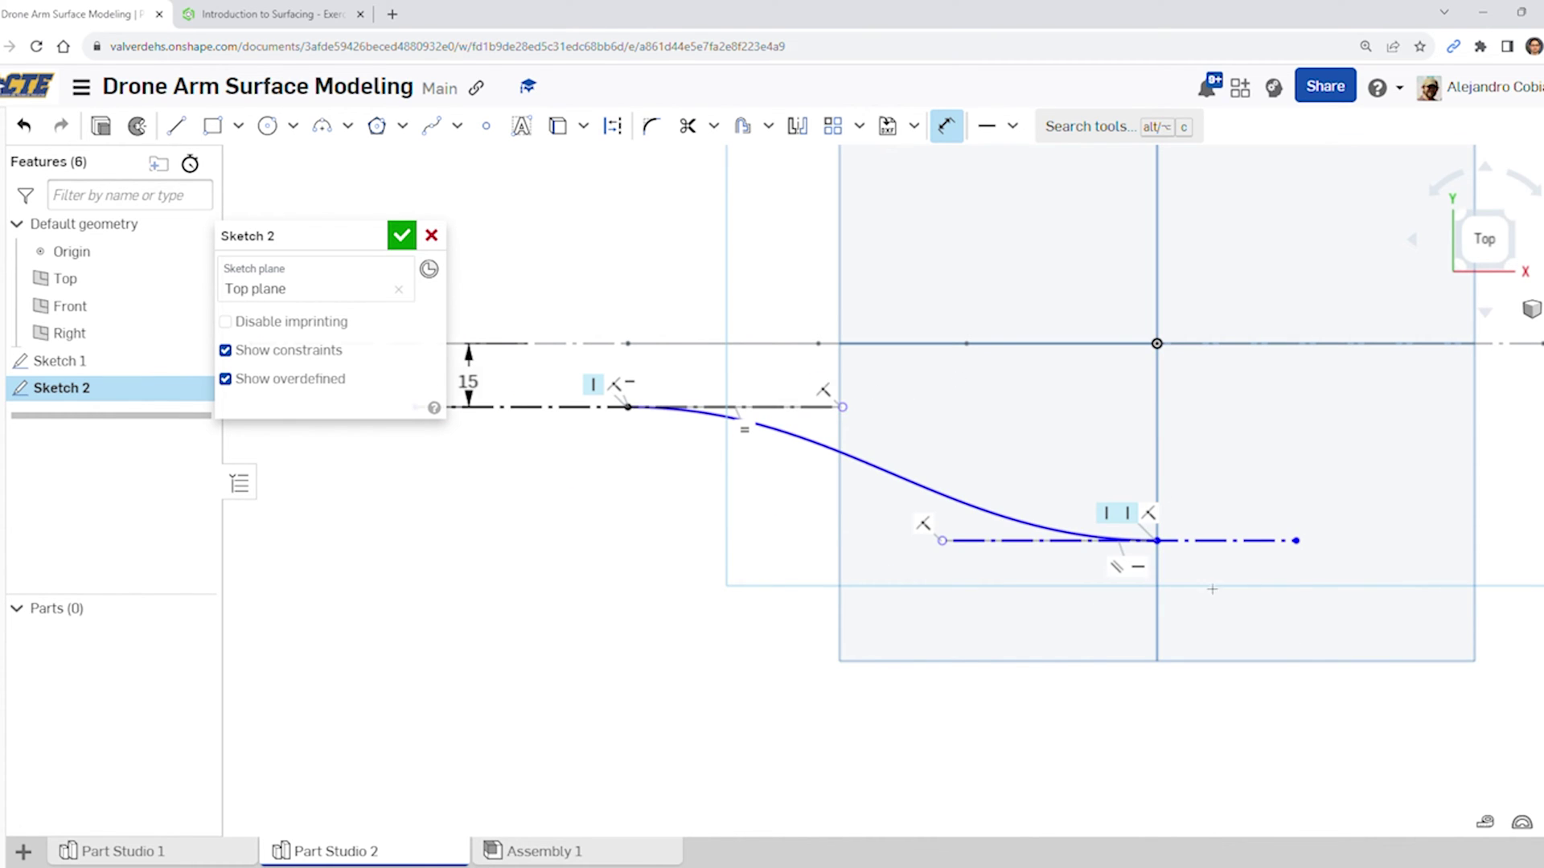
# Dimension the vertical distance between the origin and the spline endpoint directly below it as 45 mm
pyautogui.click(209, 12)
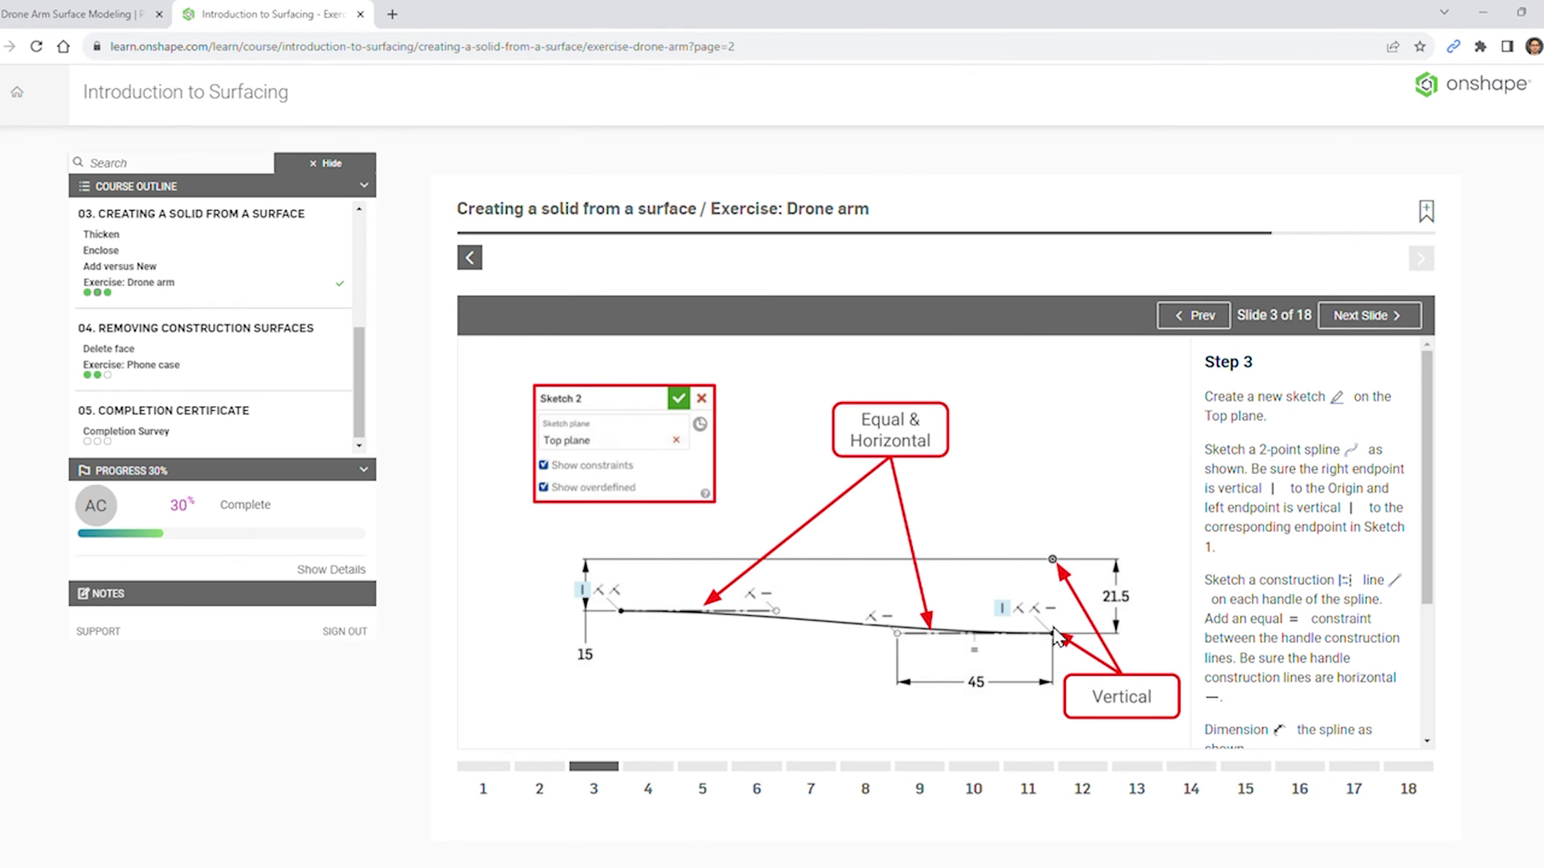
pyautogui.click(145, 12)
pyautogui.click(1158, 541)
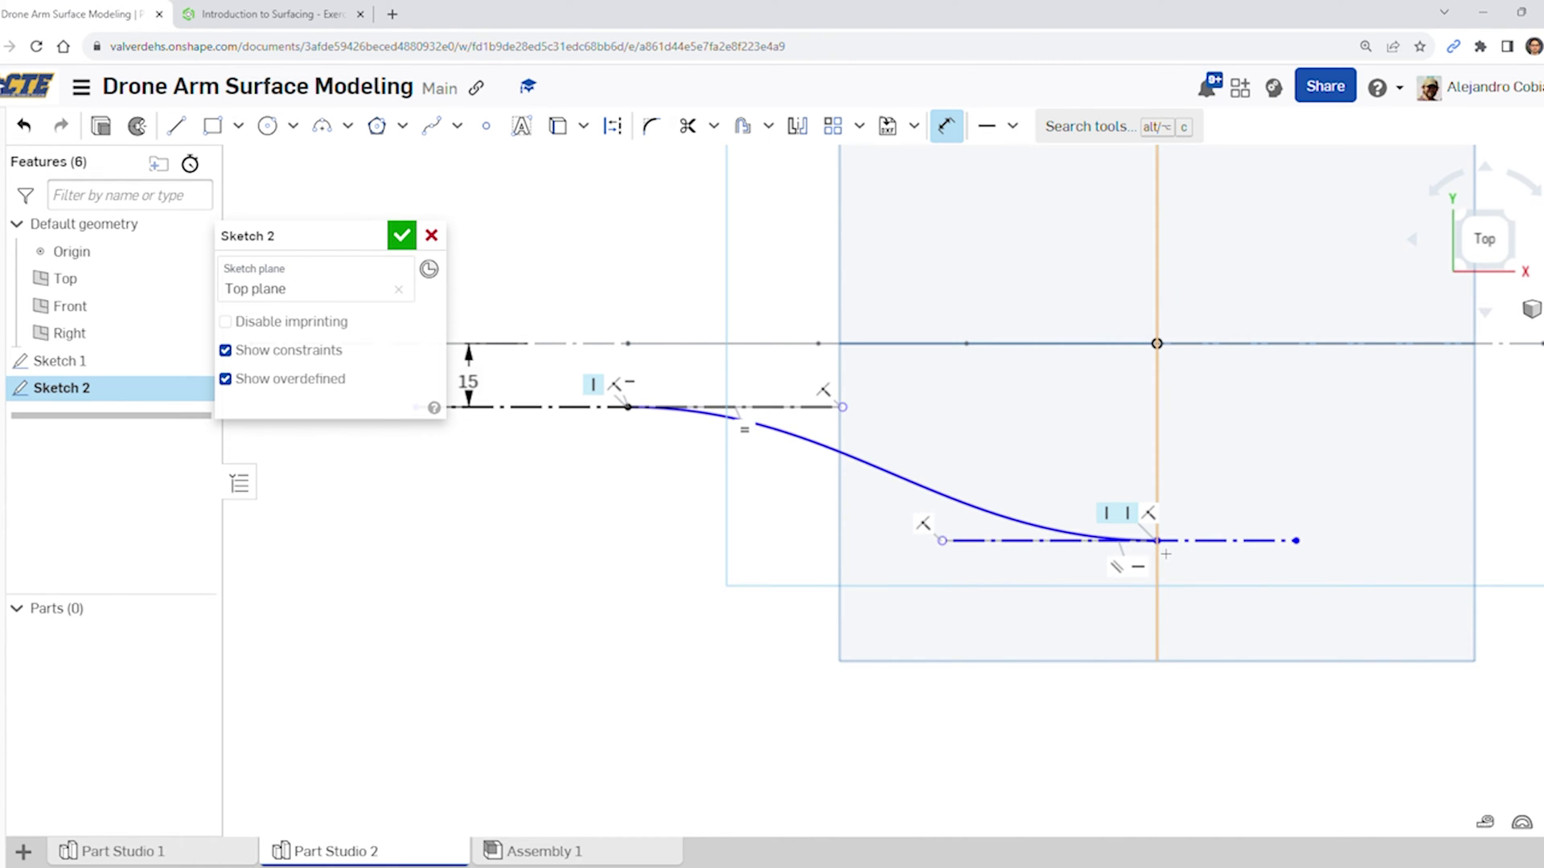
pyautogui.click(1158, 344)
pyautogui.click(1234, 435)
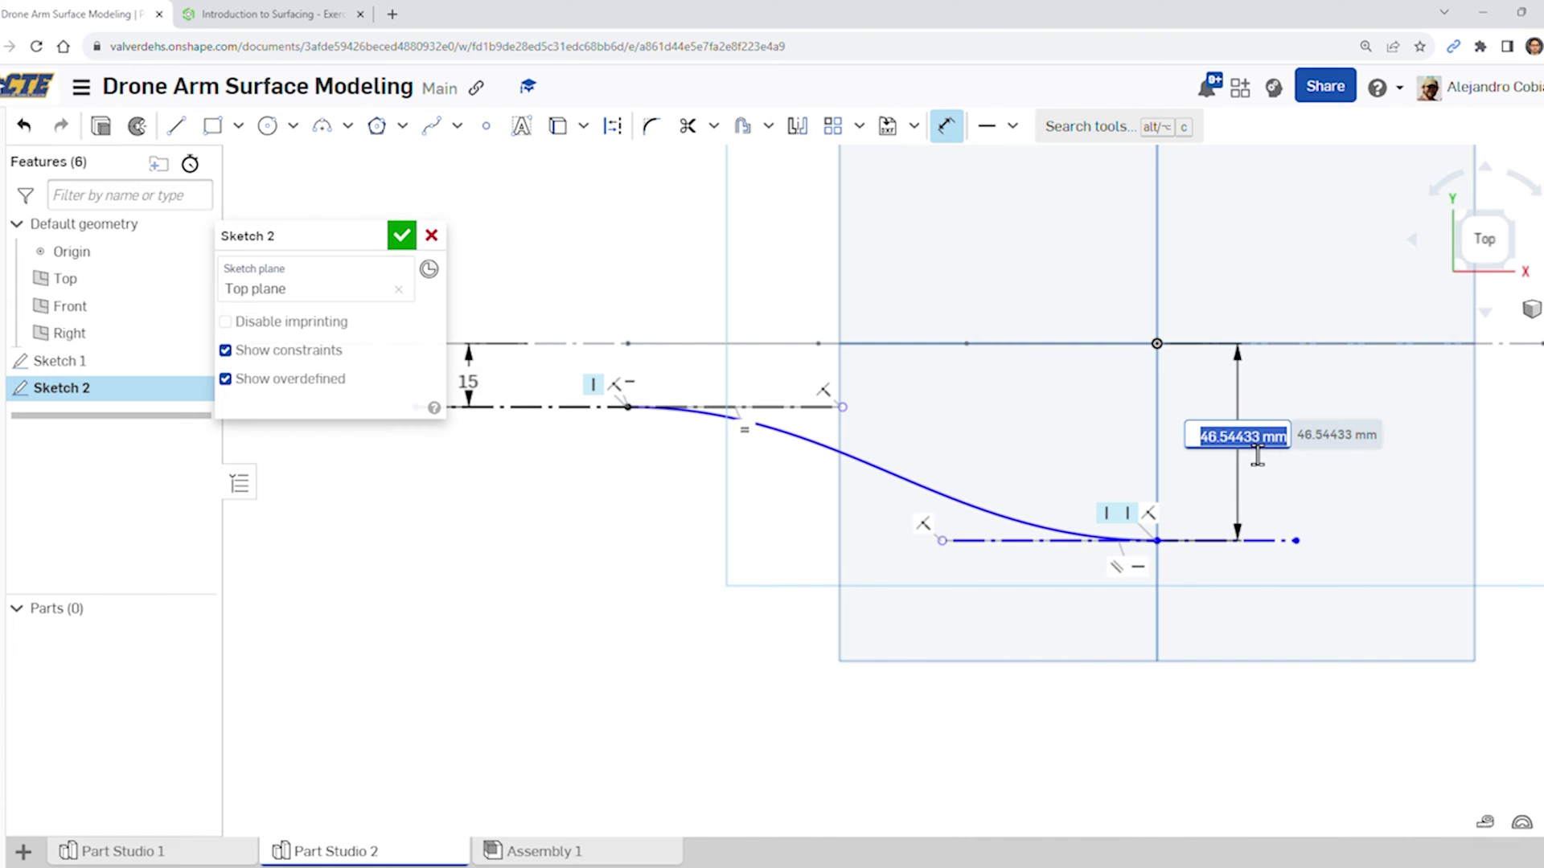
pyautogui.write('45')
pyautogui.press('Return')
# Set the vertical dimension between the origin and the spline's lower endpoint to 21.5 mm, per the exercise drawing
pyautogui.click(274, 15)
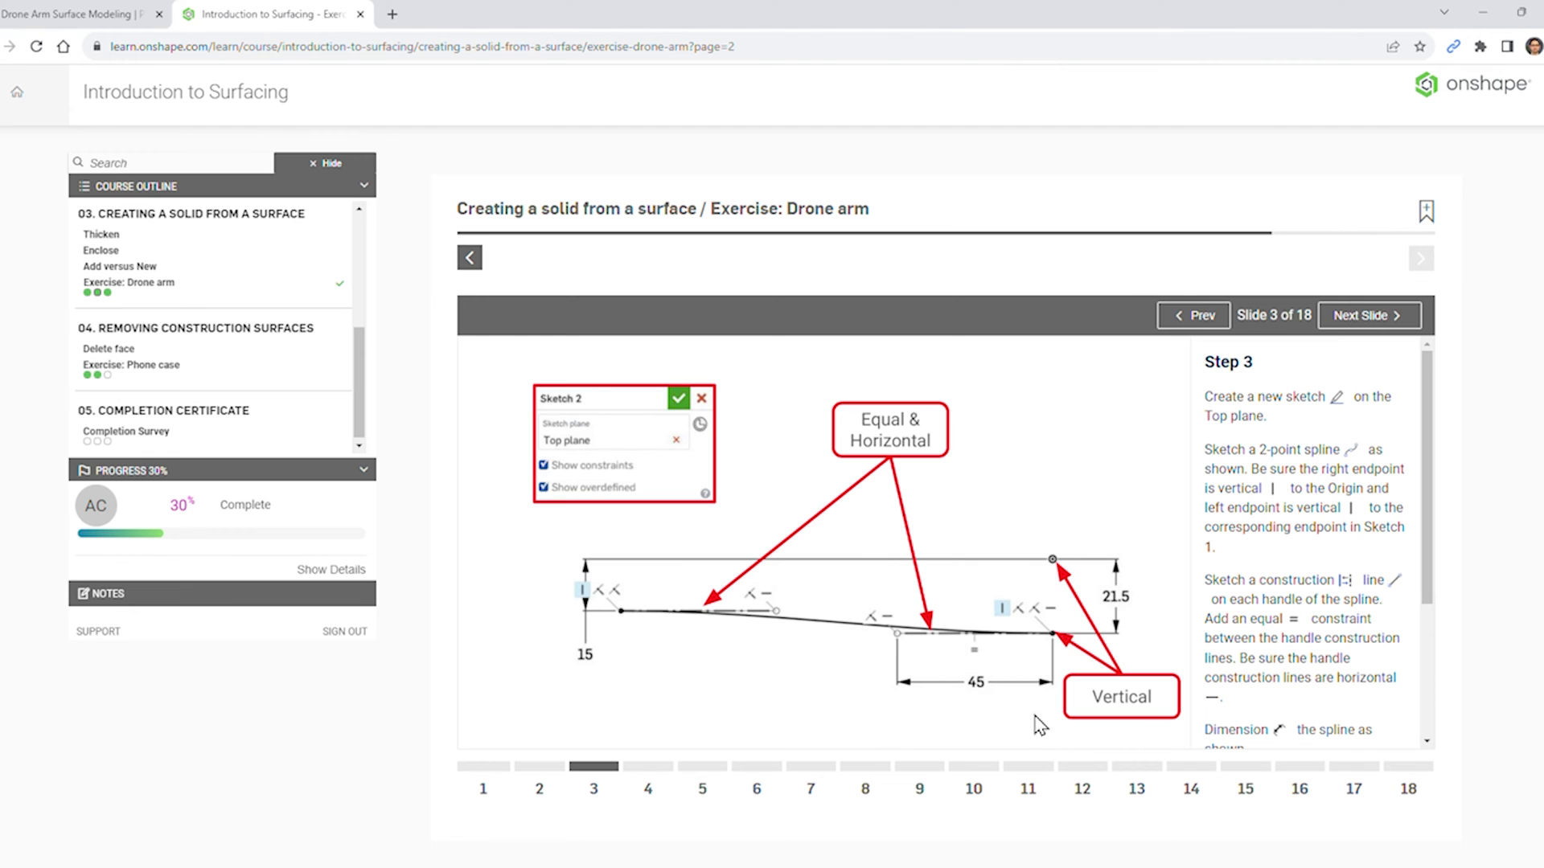
pyautogui.click(81, 14)
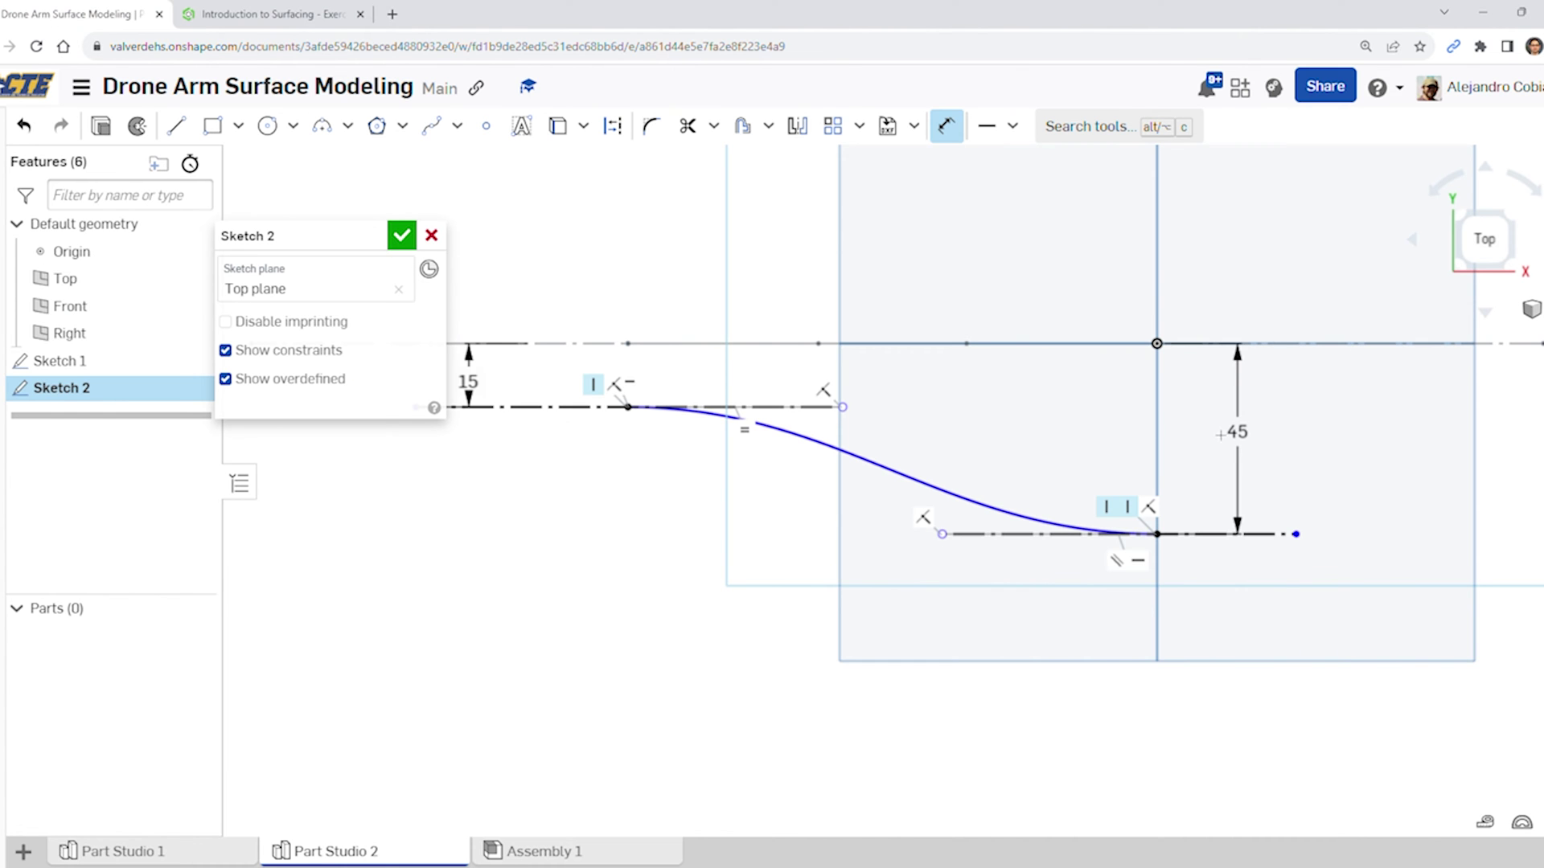
pyautogui.doubleClick(1268, 448)
pyautogui.write('21')
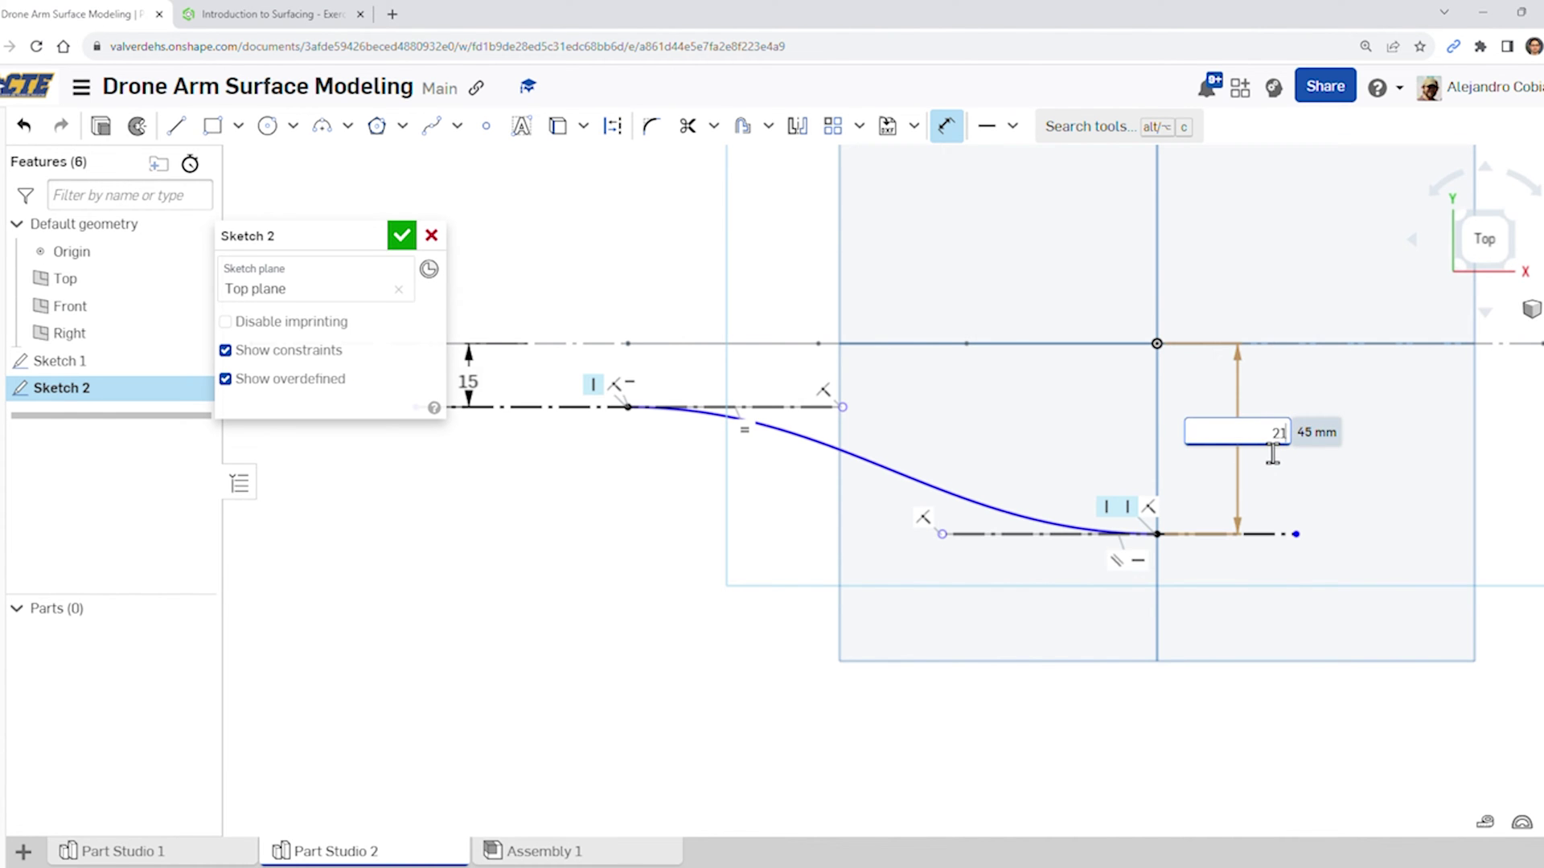
pyautogui.write('.5')
pyautogui.press('Return')
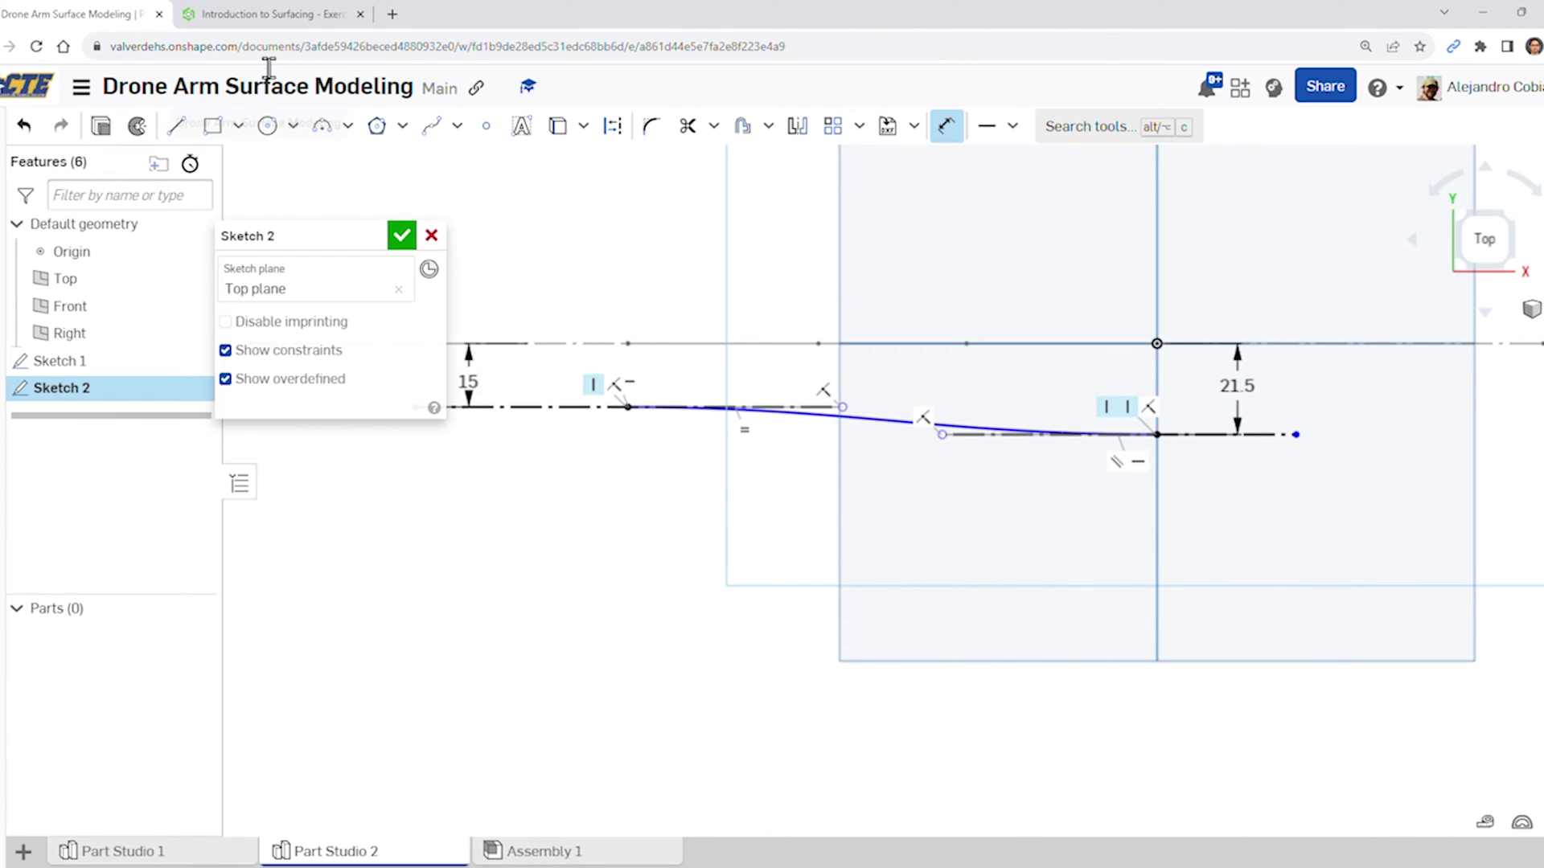
# Dimension the construction line along the upper spline handle, from spline endpoint to handle tip, as 45 mm
pyautogui.click(244, 12)
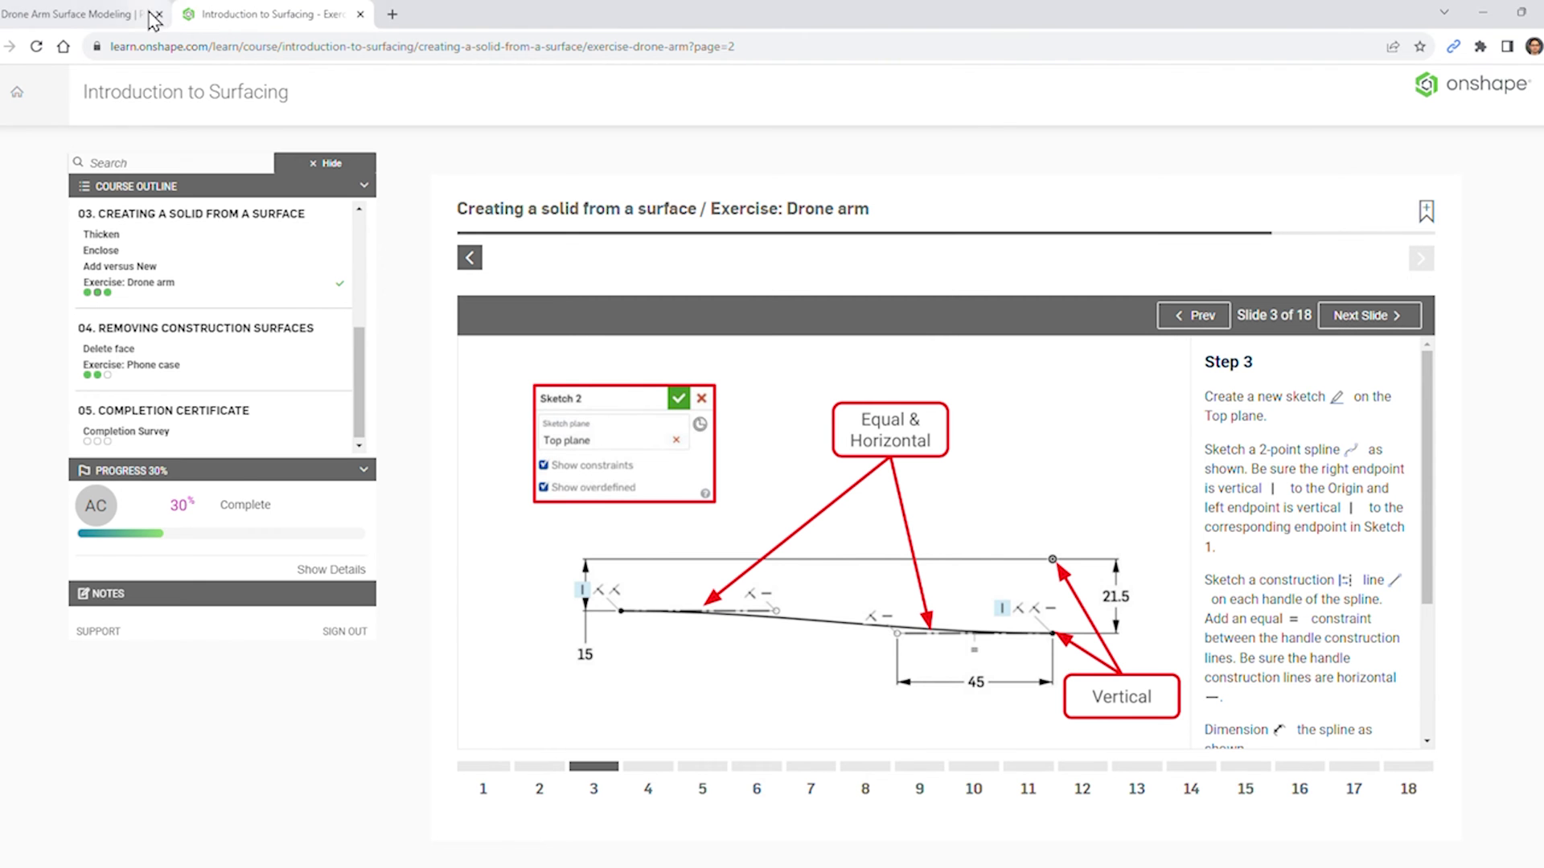
pyautogui.click(104, 14)
pyautogui.press('q')
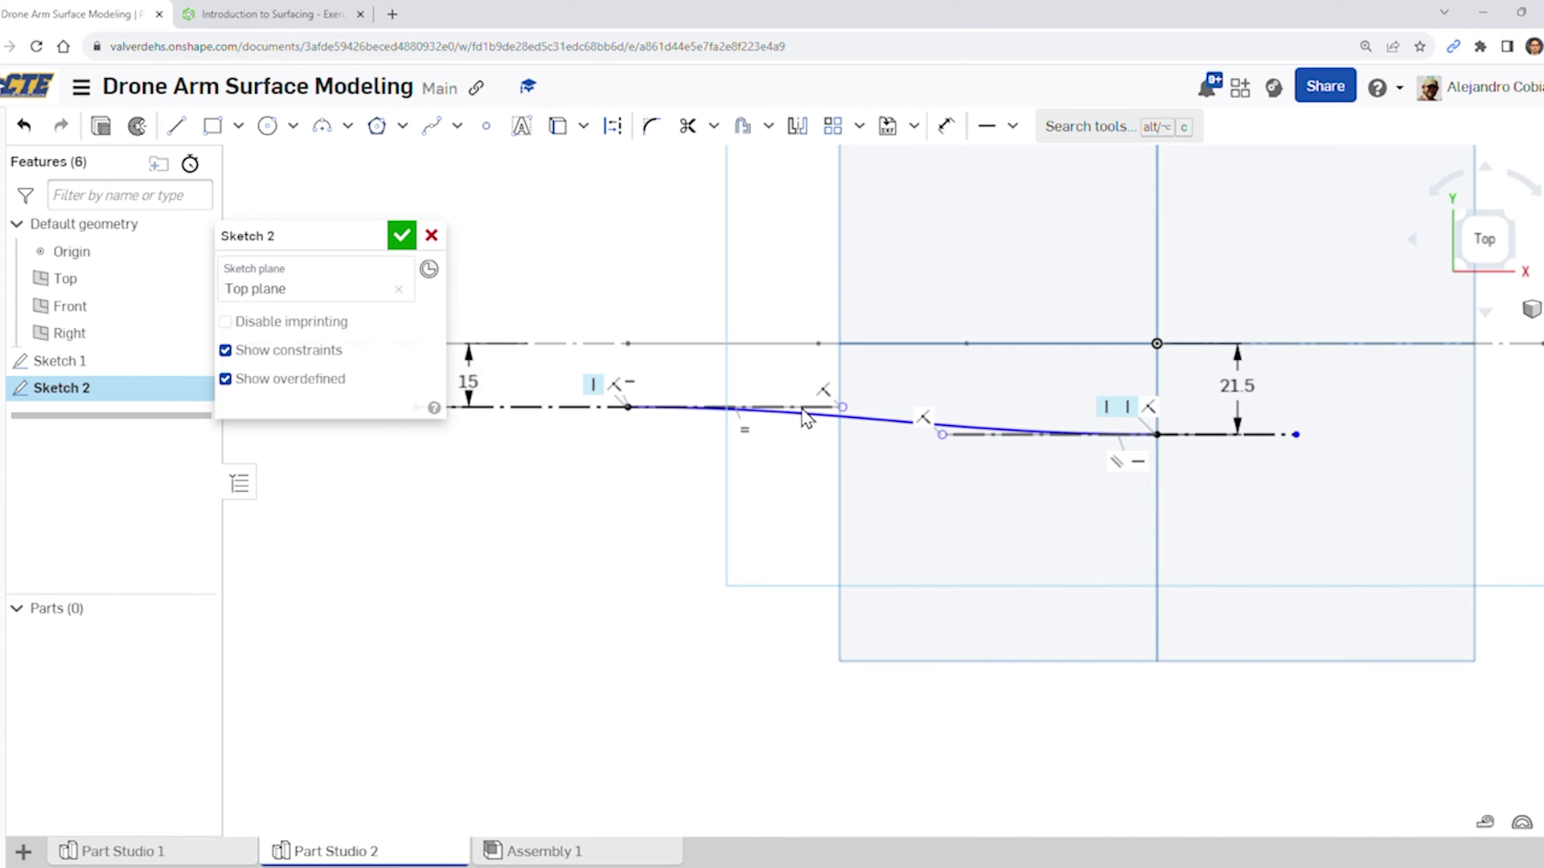
pyautogui.click(810, 411)
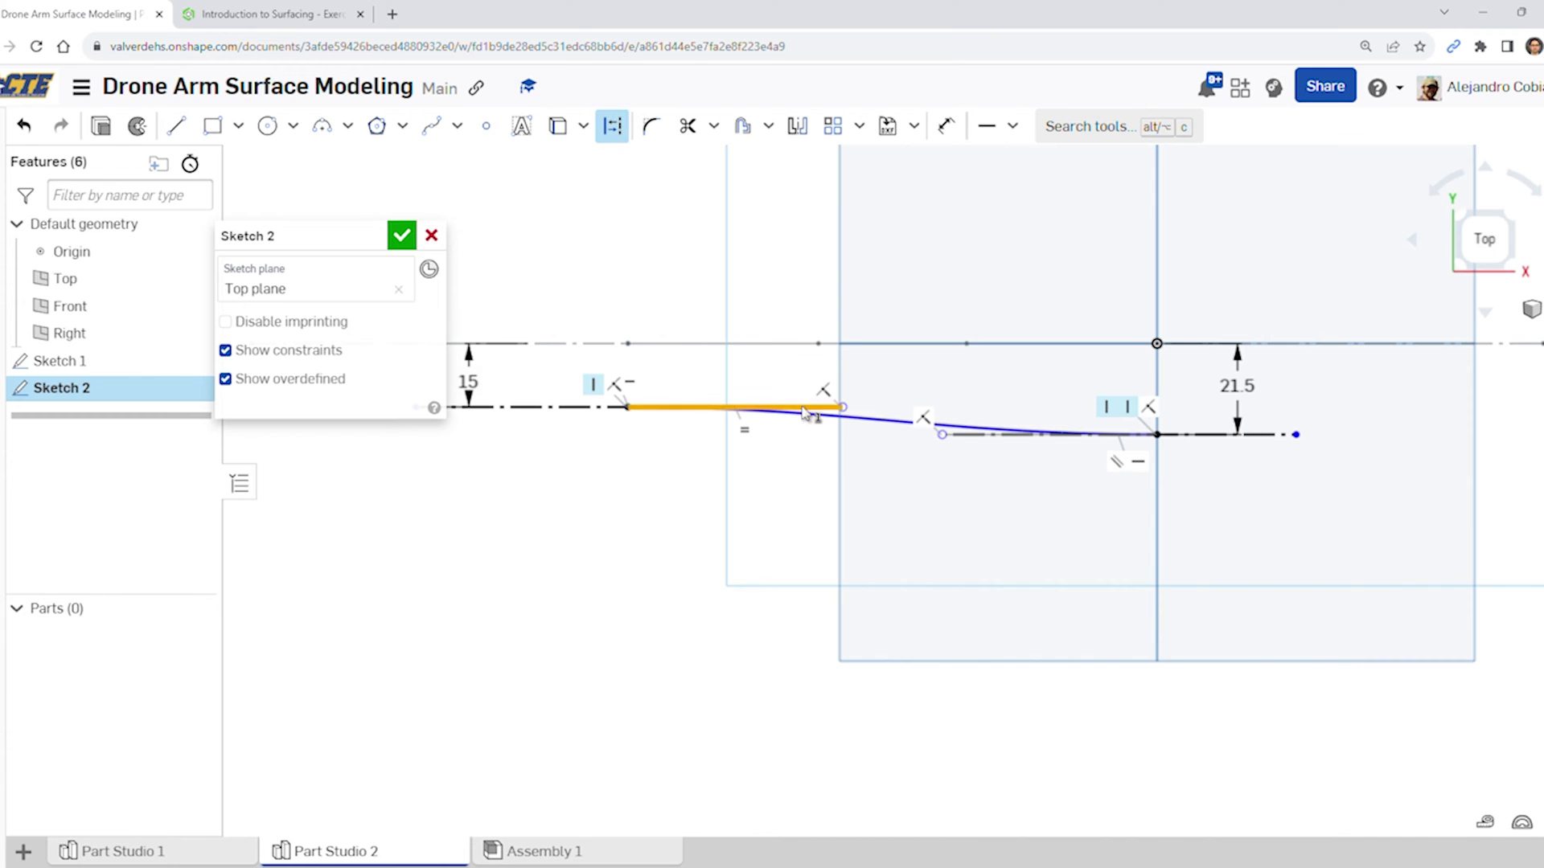
pyautogui.click(946, 126)
pyautogui.press('d')
pyautogui.click(808, 407)
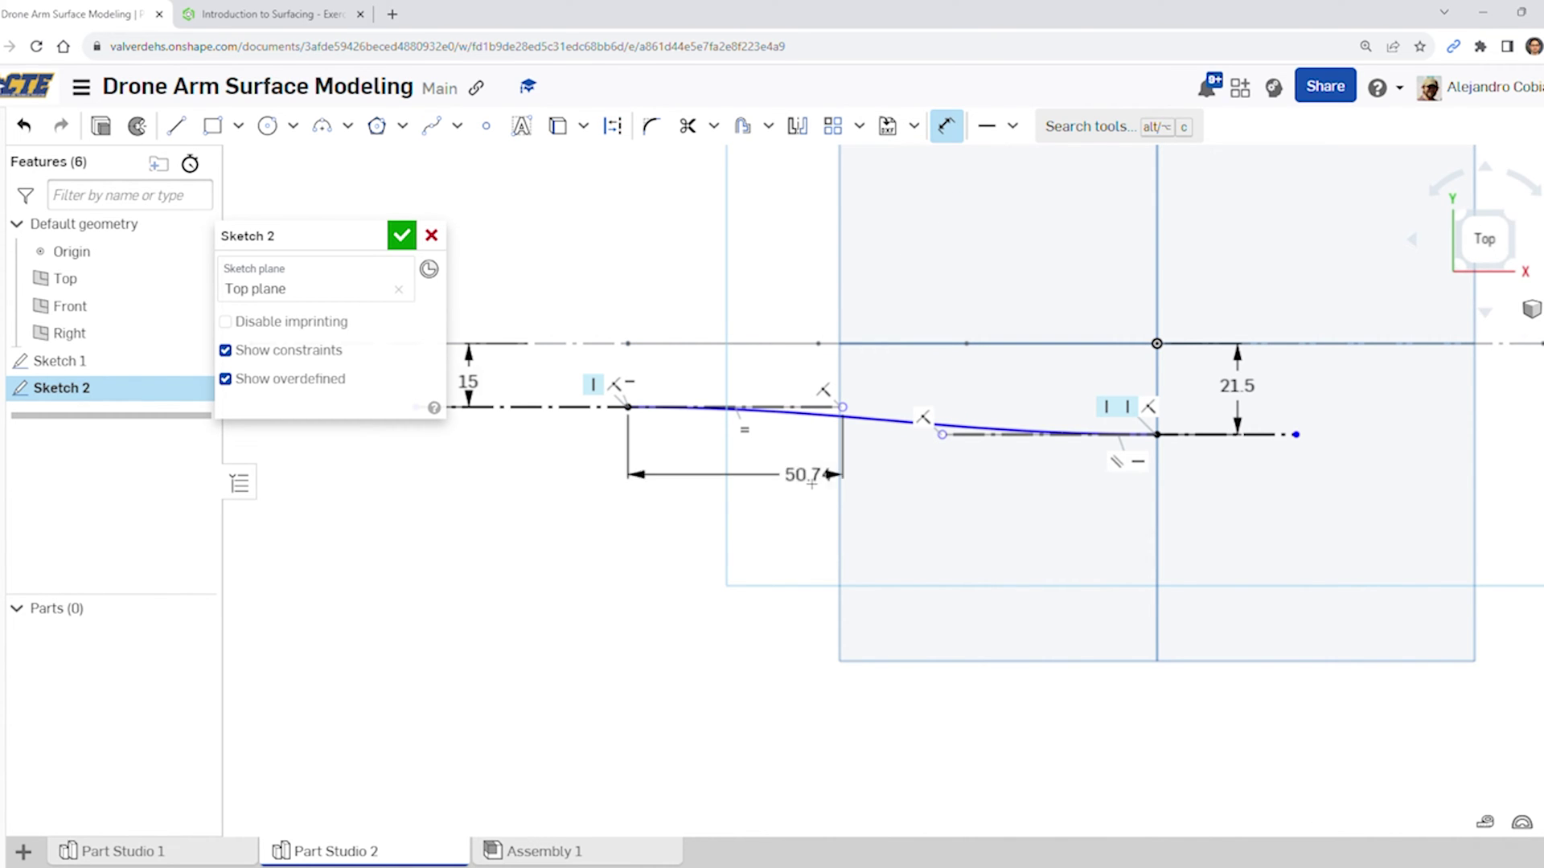
pyautogui.click(760, 537)
pyautogui.write('45')
pyautogui.press('Return')
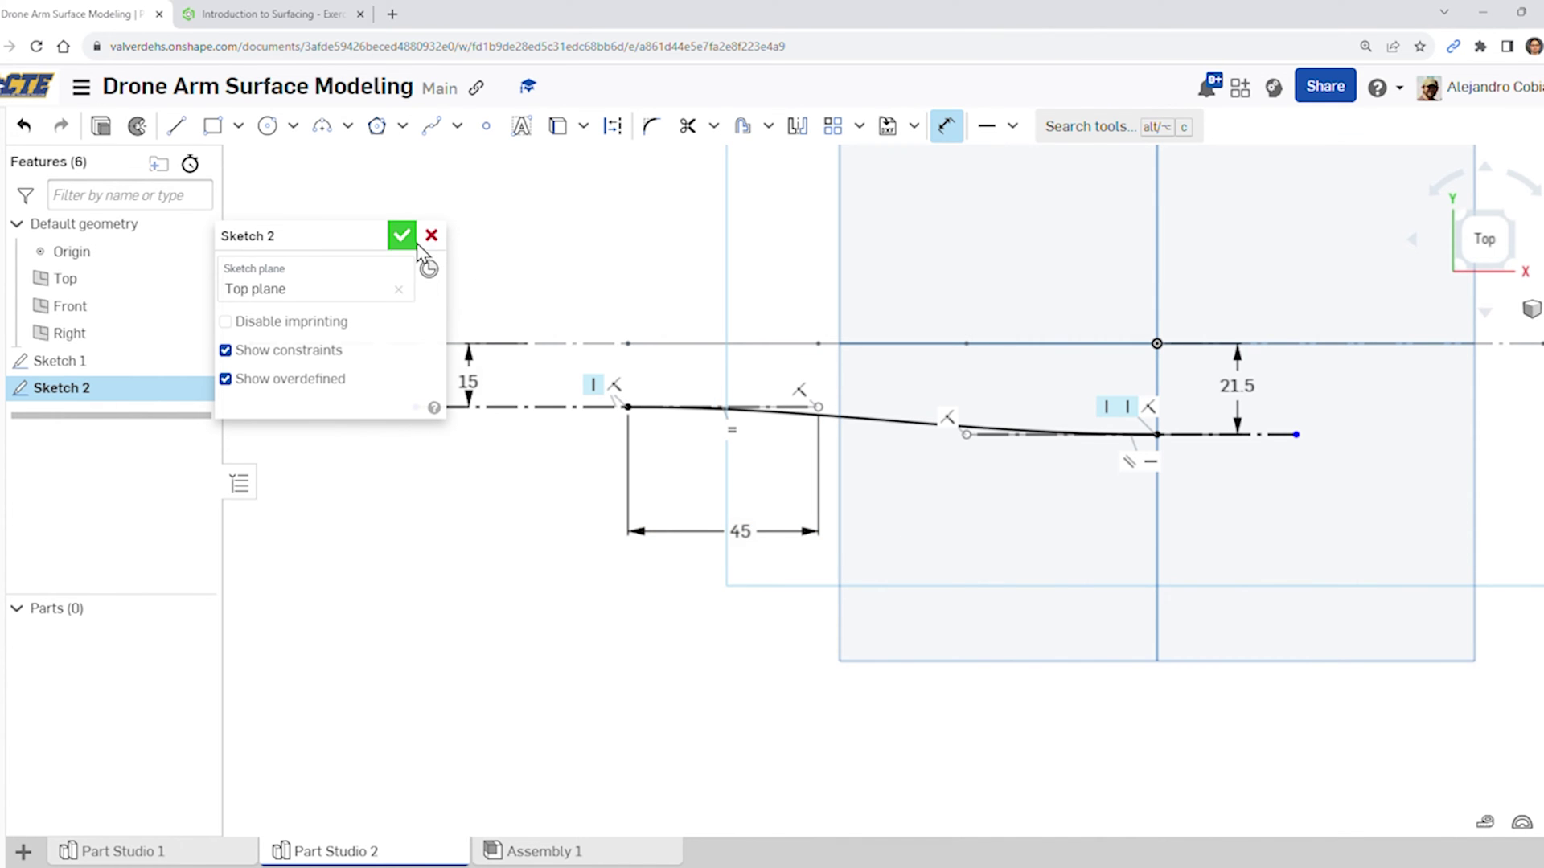
# Check the remaining Step 3 instructions of the exercise and accept Sketch 2
pyautogui.click(270, 14)
pyautogui.scroll(-1, 1350, 670)
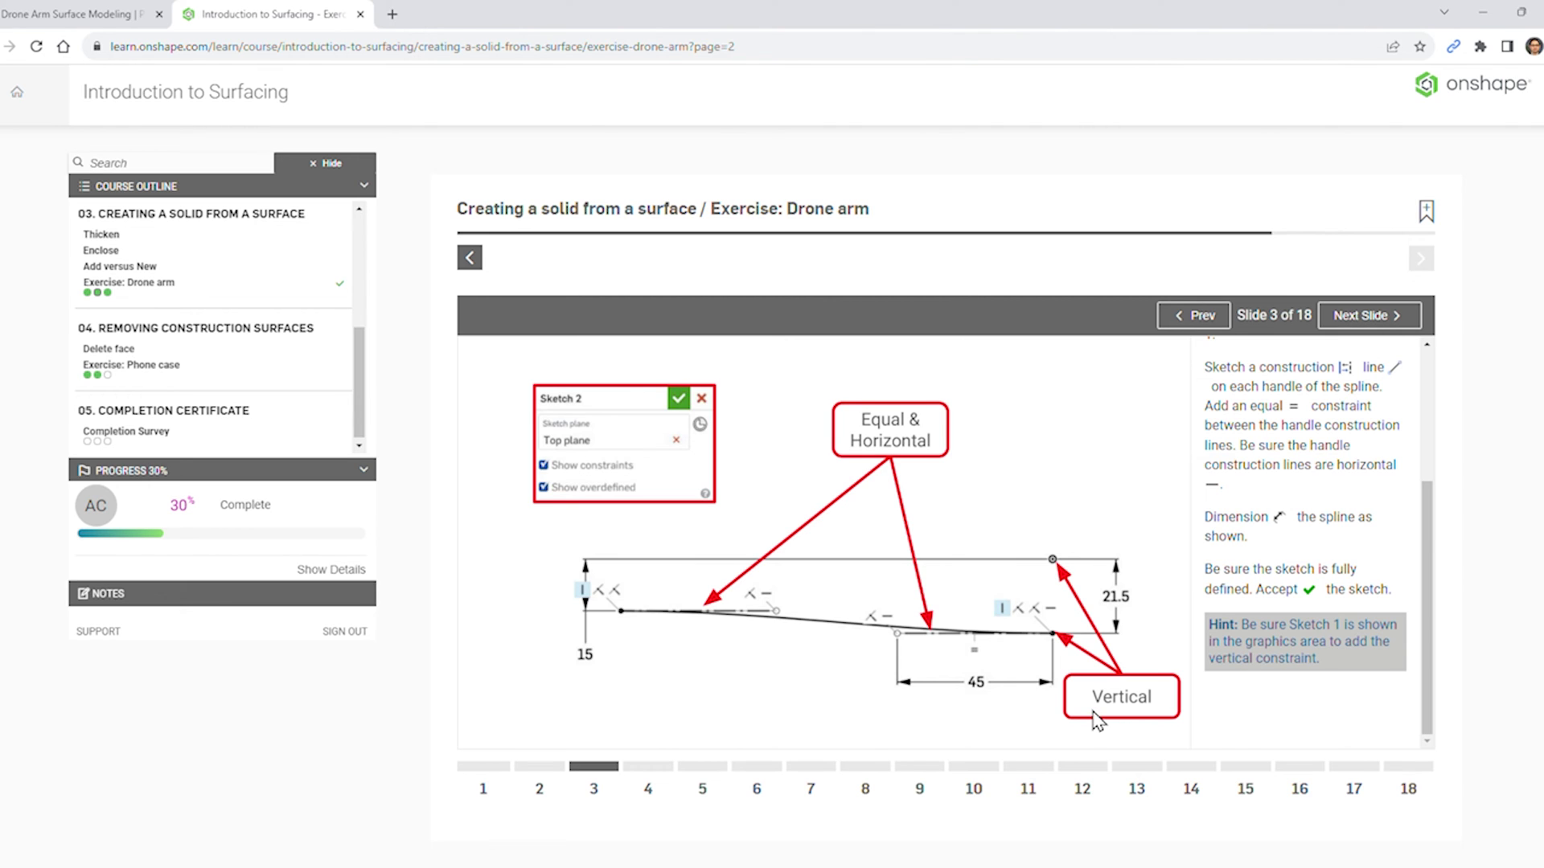
pyautogui.click(80, 14)
pyautogui.click(947, 130)
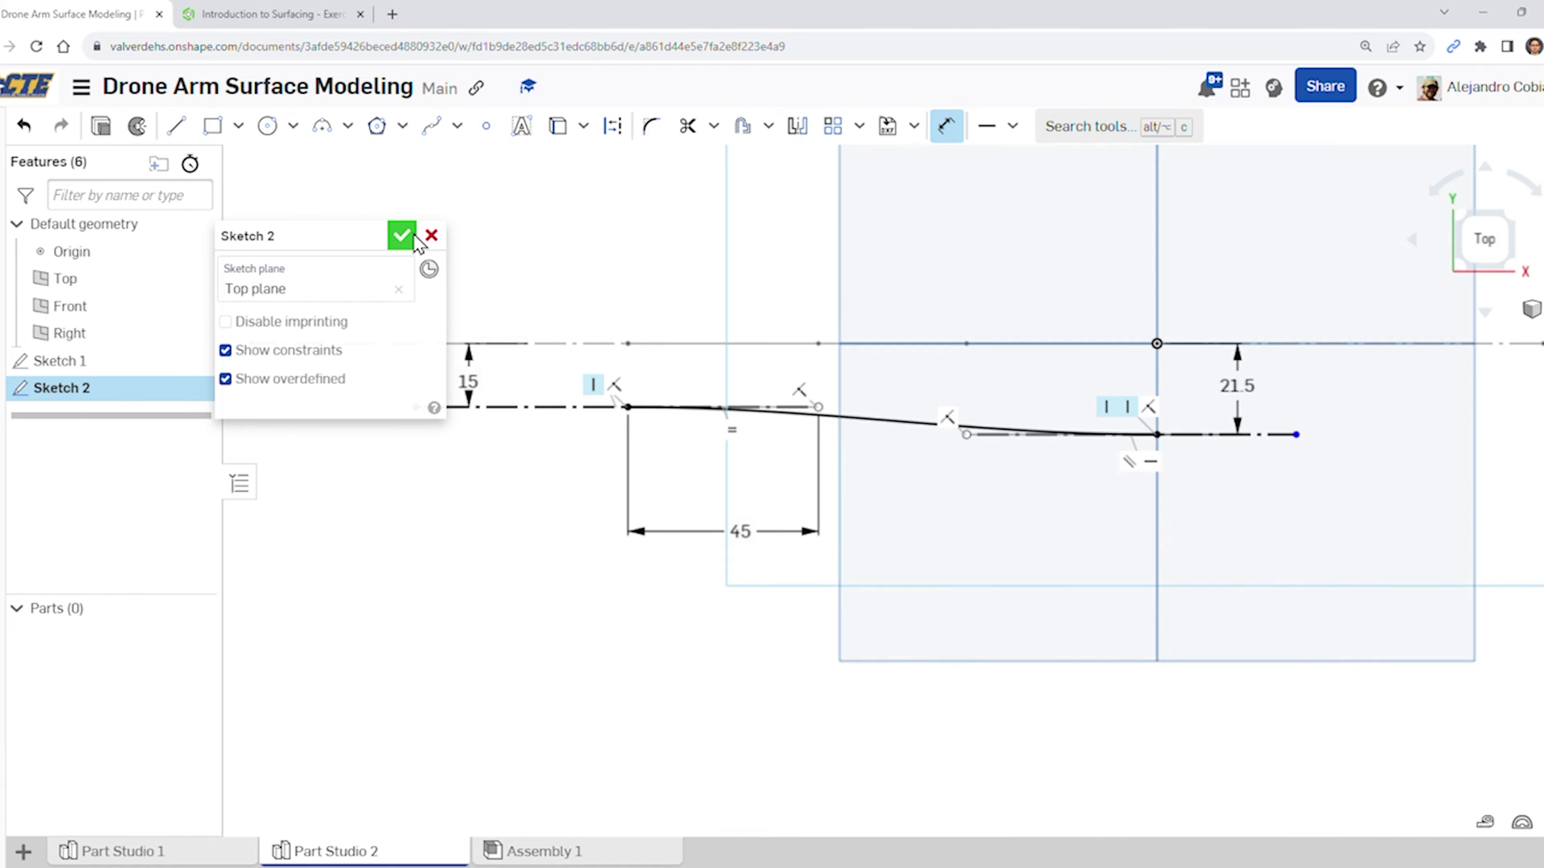
pyautogui.click(402, 235)
# Following Step 4 of the exercise, create a new surface loft with the Sketch 1 and Sketch 2 splines as profiles
pyautogui.moveTo(1068, 611)
pyautogui.mouseDown(button='right')
pyautogui.moveTo(1072, 383)
pyautogui.moveTo(1068, 455)
pyautogui.moveTo(1064, 441)
pyautogui.moveTo(1000, 442)
pyautogui.moveTo(1020, 434)
pyautogui.moveTo(971, 590)
pyautogui.moveTo(1157, 582)
pyautogui.moveTo(1102, 595)
pyautogui.moveTo(1085, 640)
pyautogui.mouseUp(button='right')
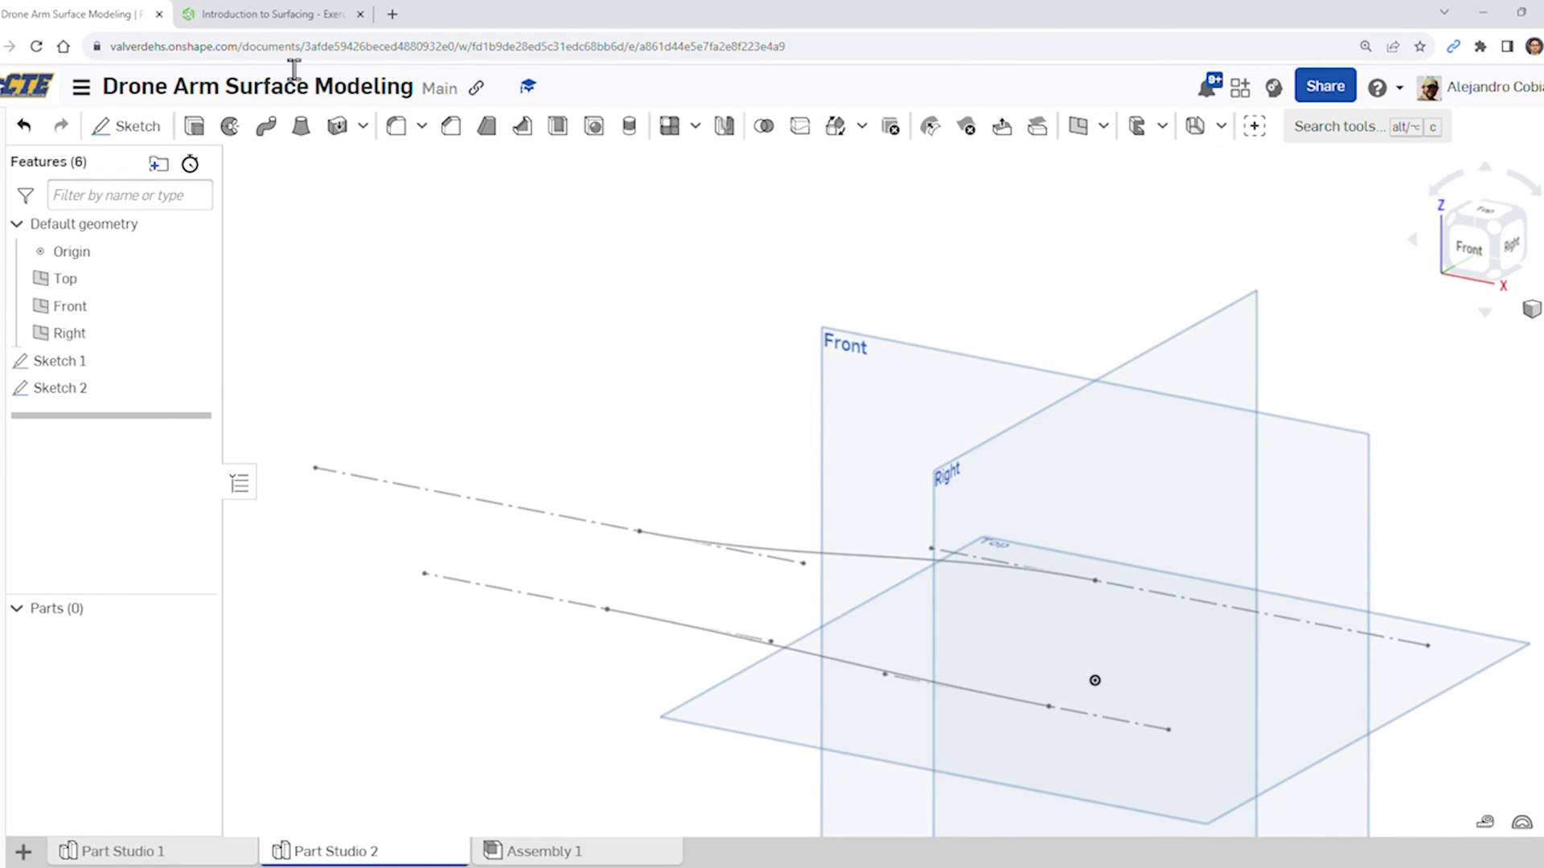
pyautogui.click(257, 14)
pyautogui.click(652, 767)
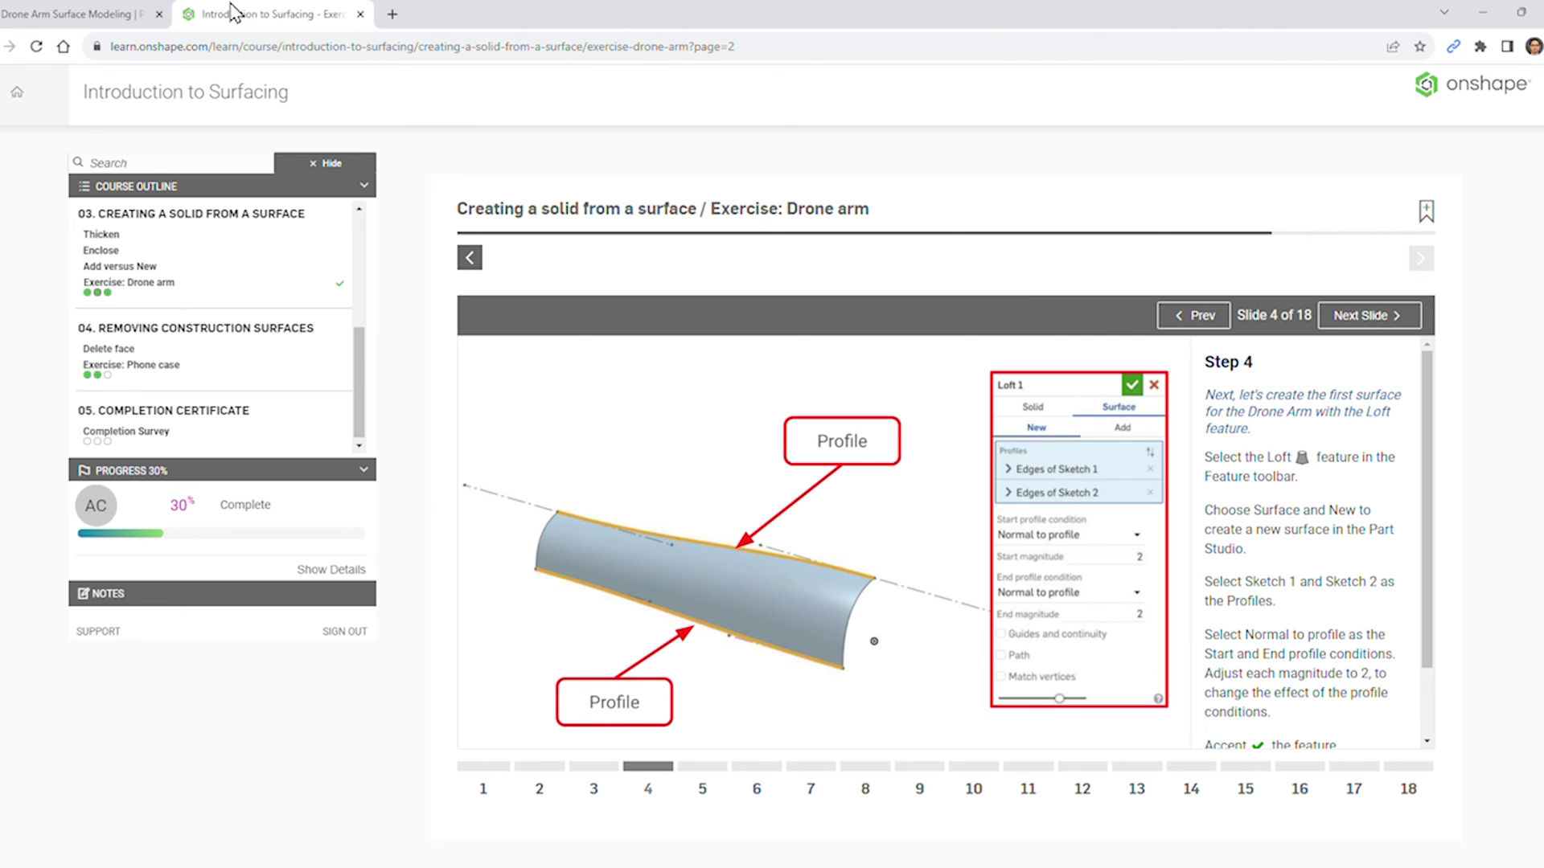
pyautogui.click(84, 14)
pyautogui.click(301, 126)
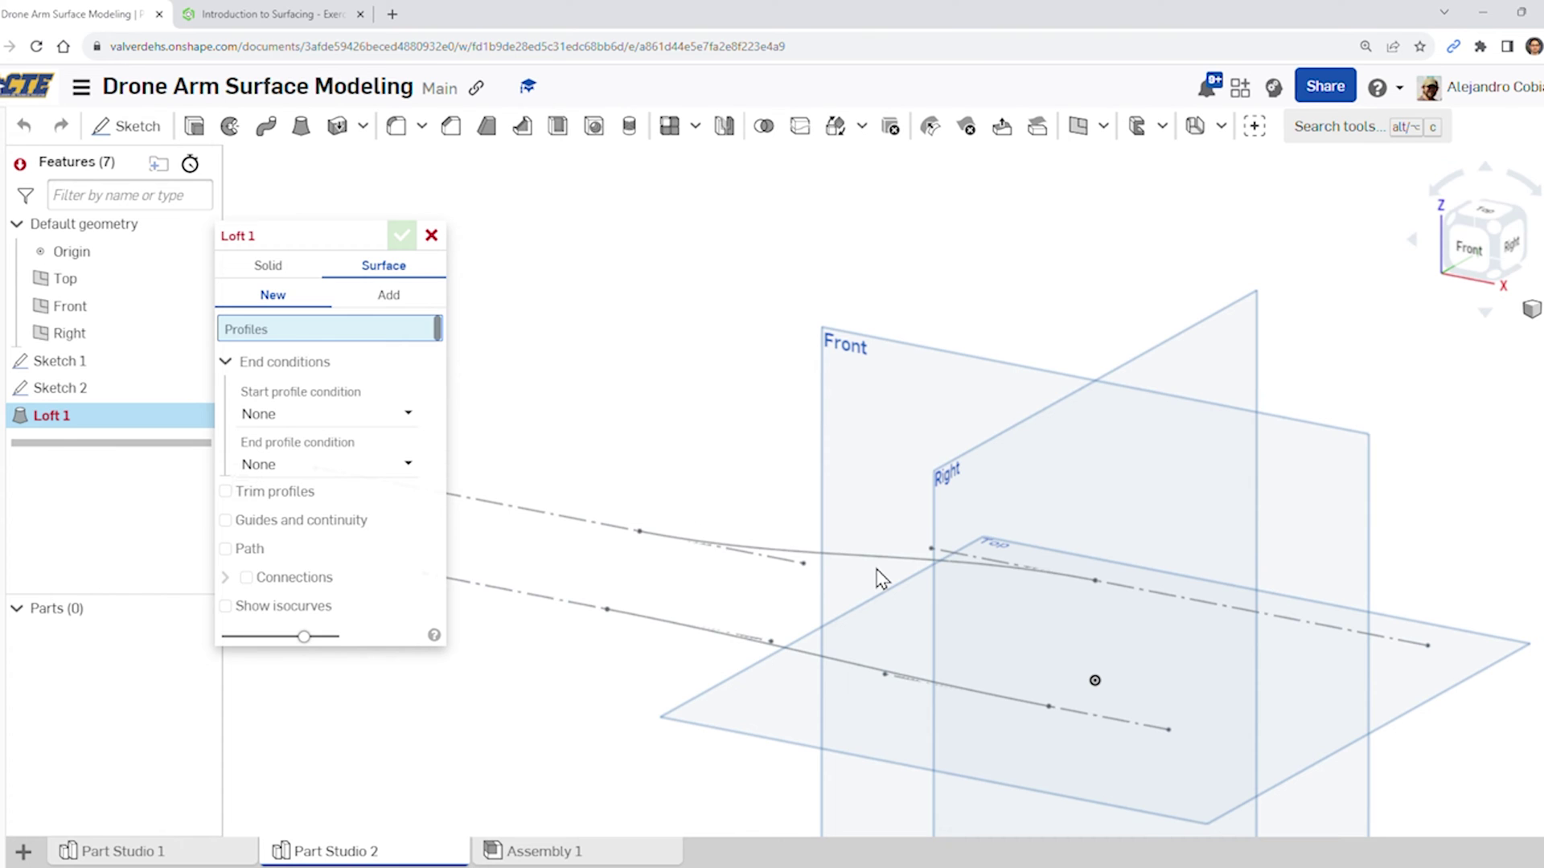
pyautogui.click(852, 565)
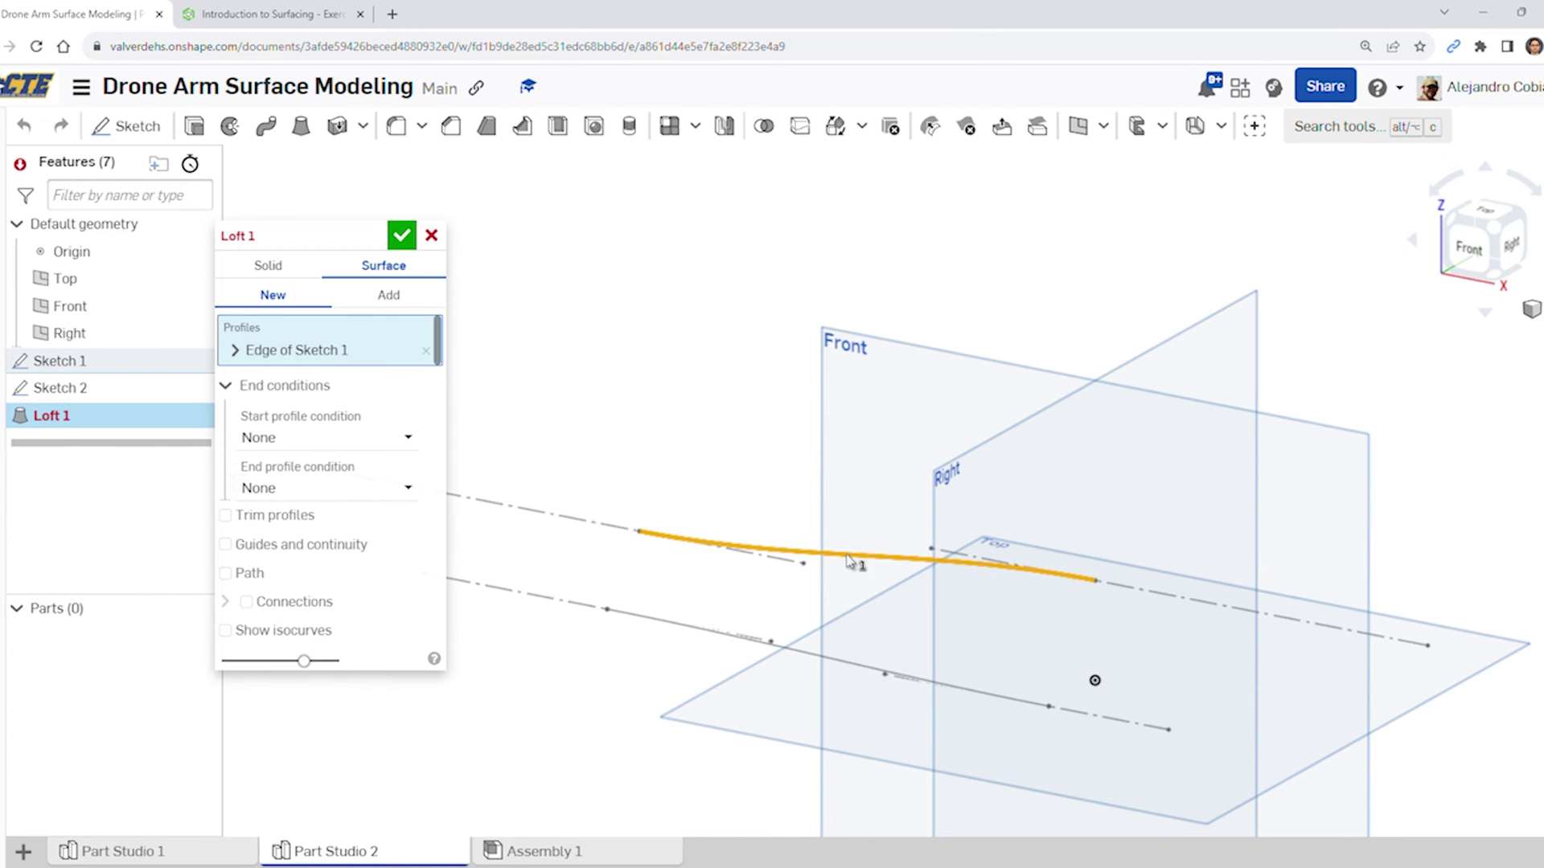
pyautogui.click(851, 664)
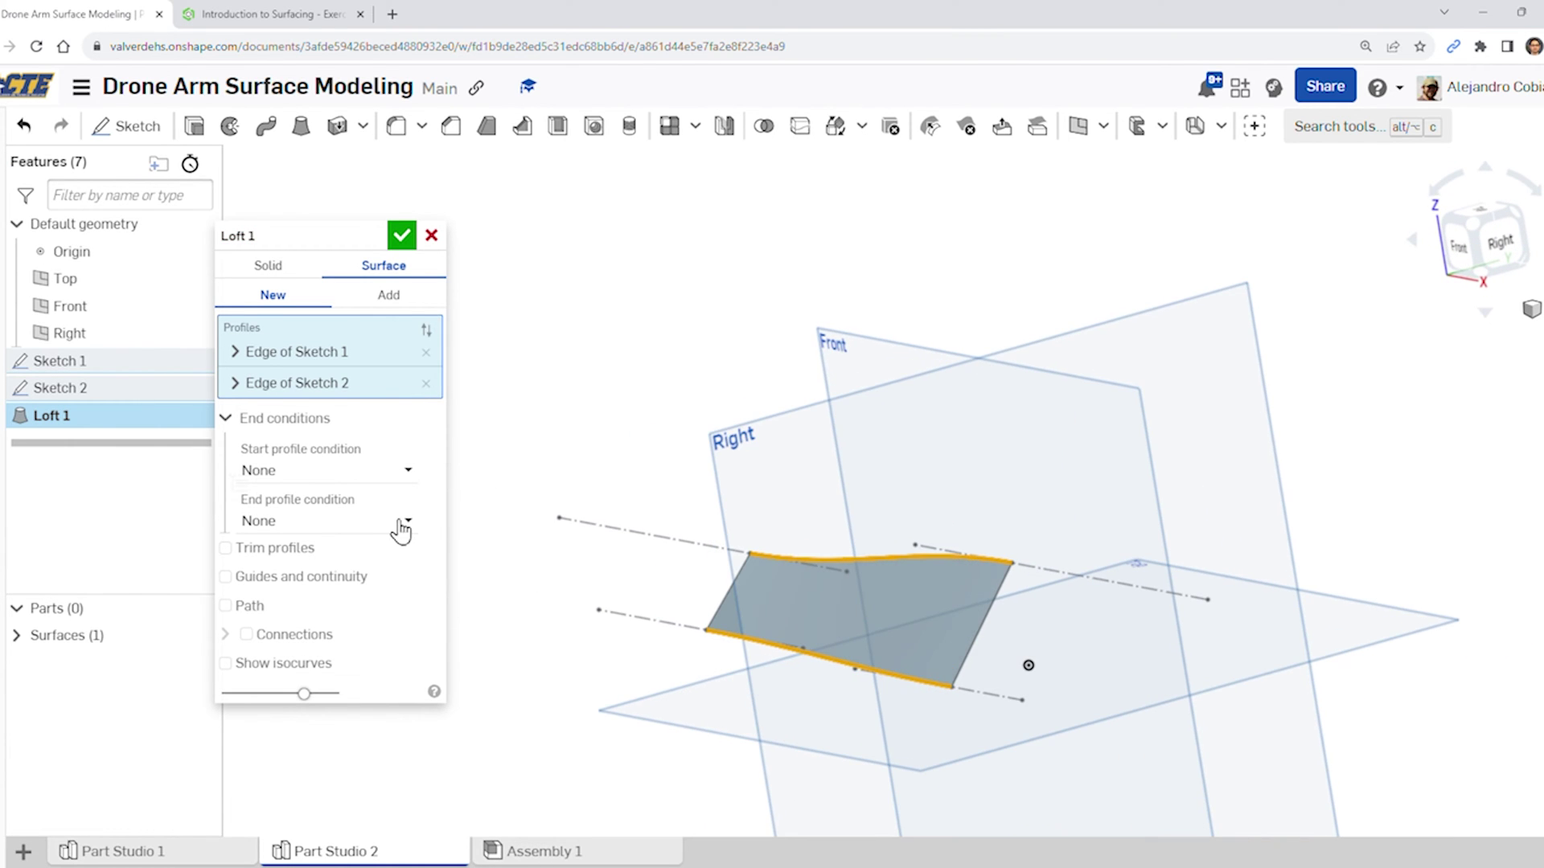
# Set both the start and end profile conditions of the loft to Normal to profile
pyautogui.click(396, 473)
pyautogui.click(378, 532)
pyautogui.click(402, 548)
pyautogui.click(368, 611)
# Set the loft's start and end magnitudes to 2, compare with the exercise, and accept the loft
pyautogui.hotkey('ctrl', 'Tab')
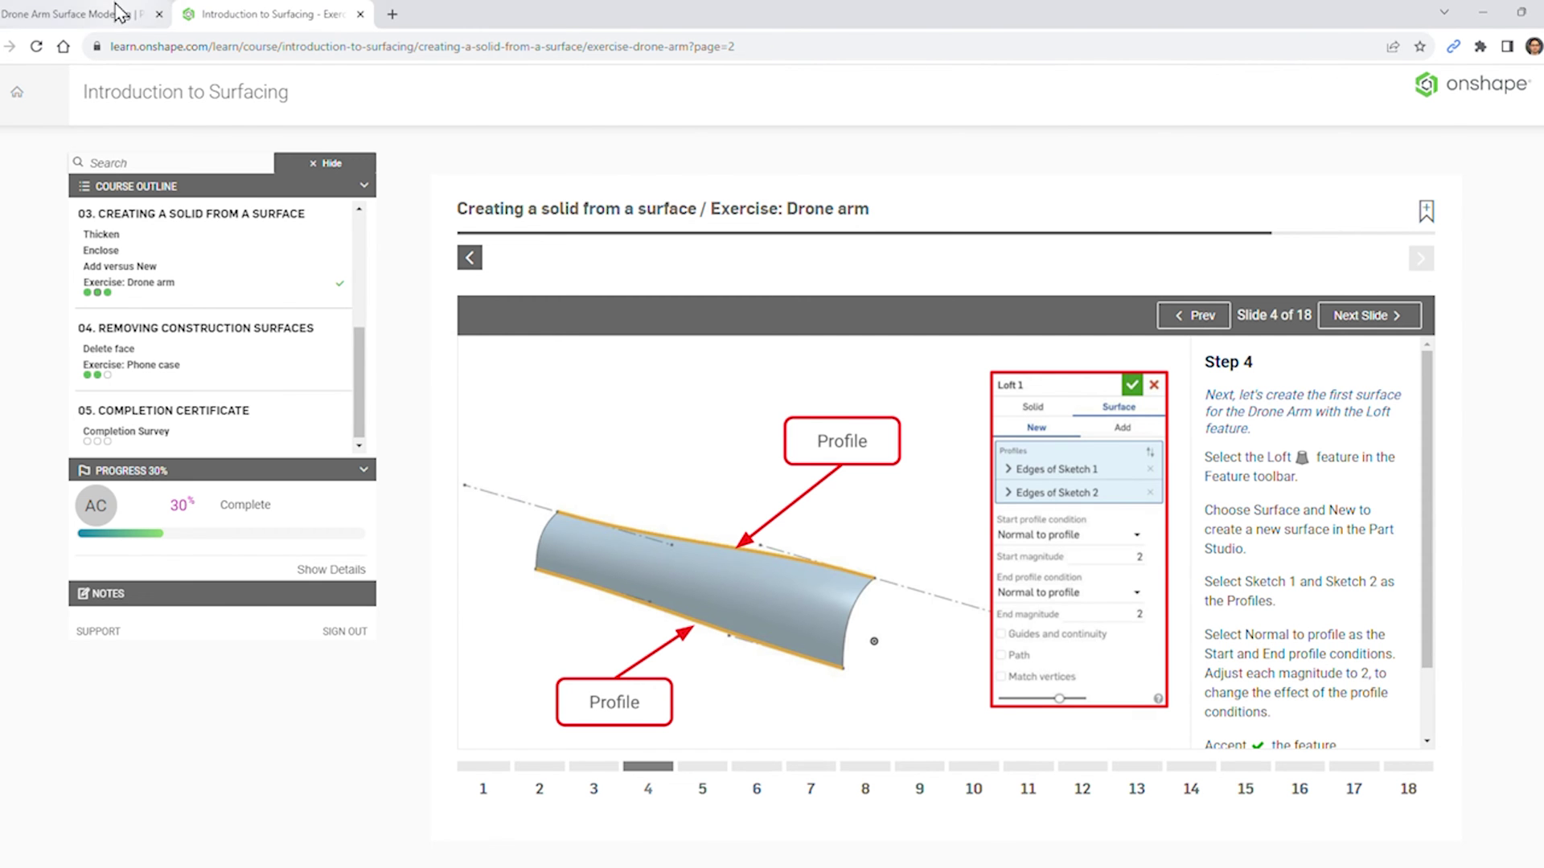
pyautogui.click(88, 13)
pyautogui.click(409, 499)
pyautogui.write('2')
pyautogui.click(414, 577)
pyautogui.write('2')
pyautogui.click(553, 384)
pyautogui.moveTo(980, 645)
pyautogui.mouseDown(button='right')
pyautogui.moveTo(929, 625)
pyautogui.moveTo(965, 631)
pyautogui.mouseUp(button='right')
pyautogui.click(287, 14)
pyautogui.click(97, 14)
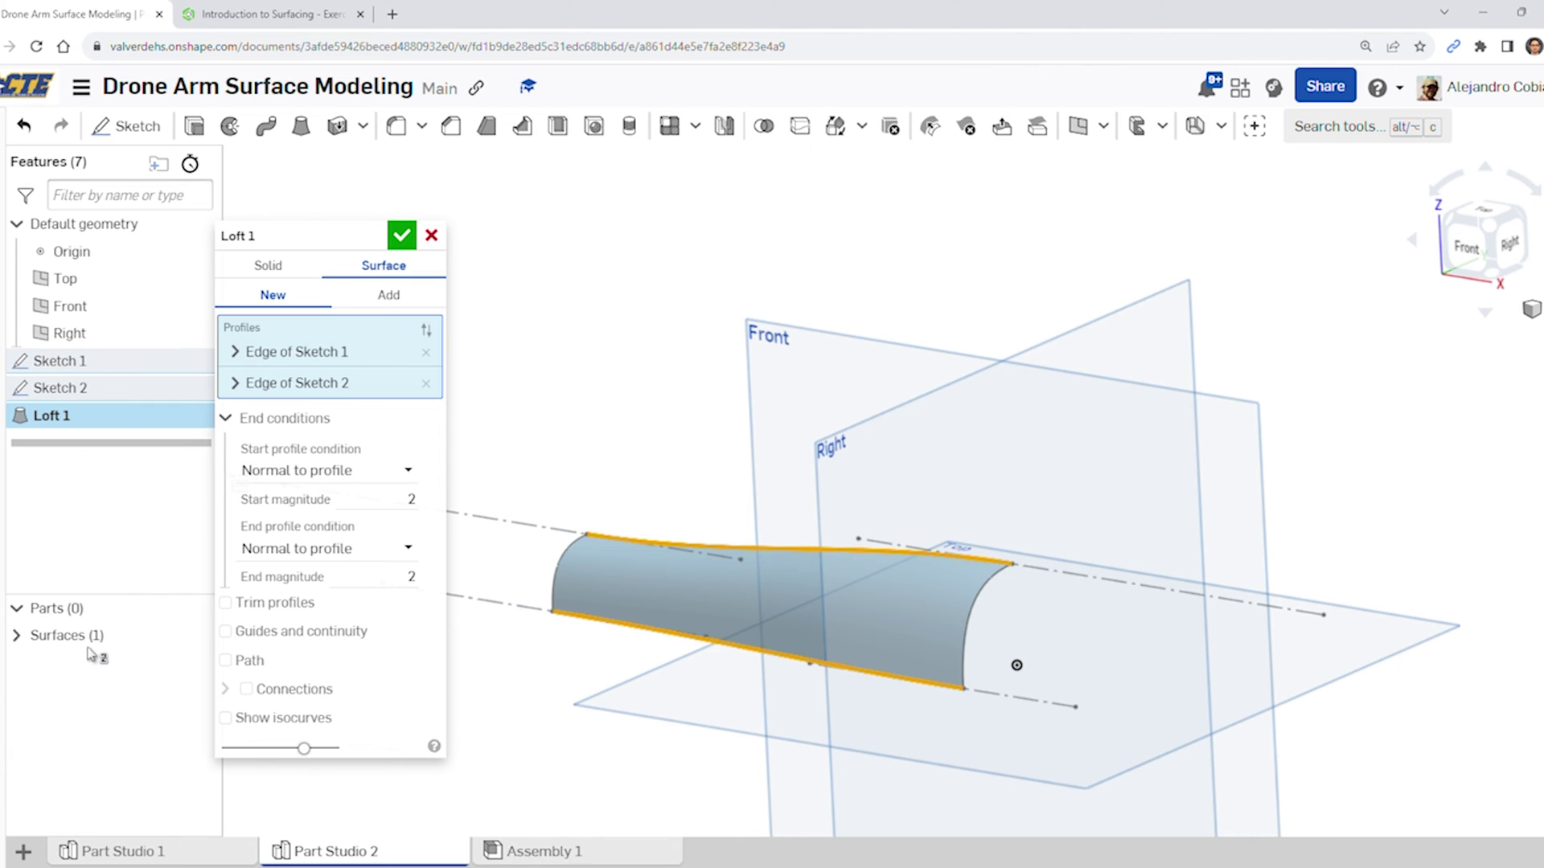
pyautogui.click(402, 236)
# Following Step 5 of the exercise, set up a part mirror of the lofted surface about the Top plane
pyautogui.click(244, 14)
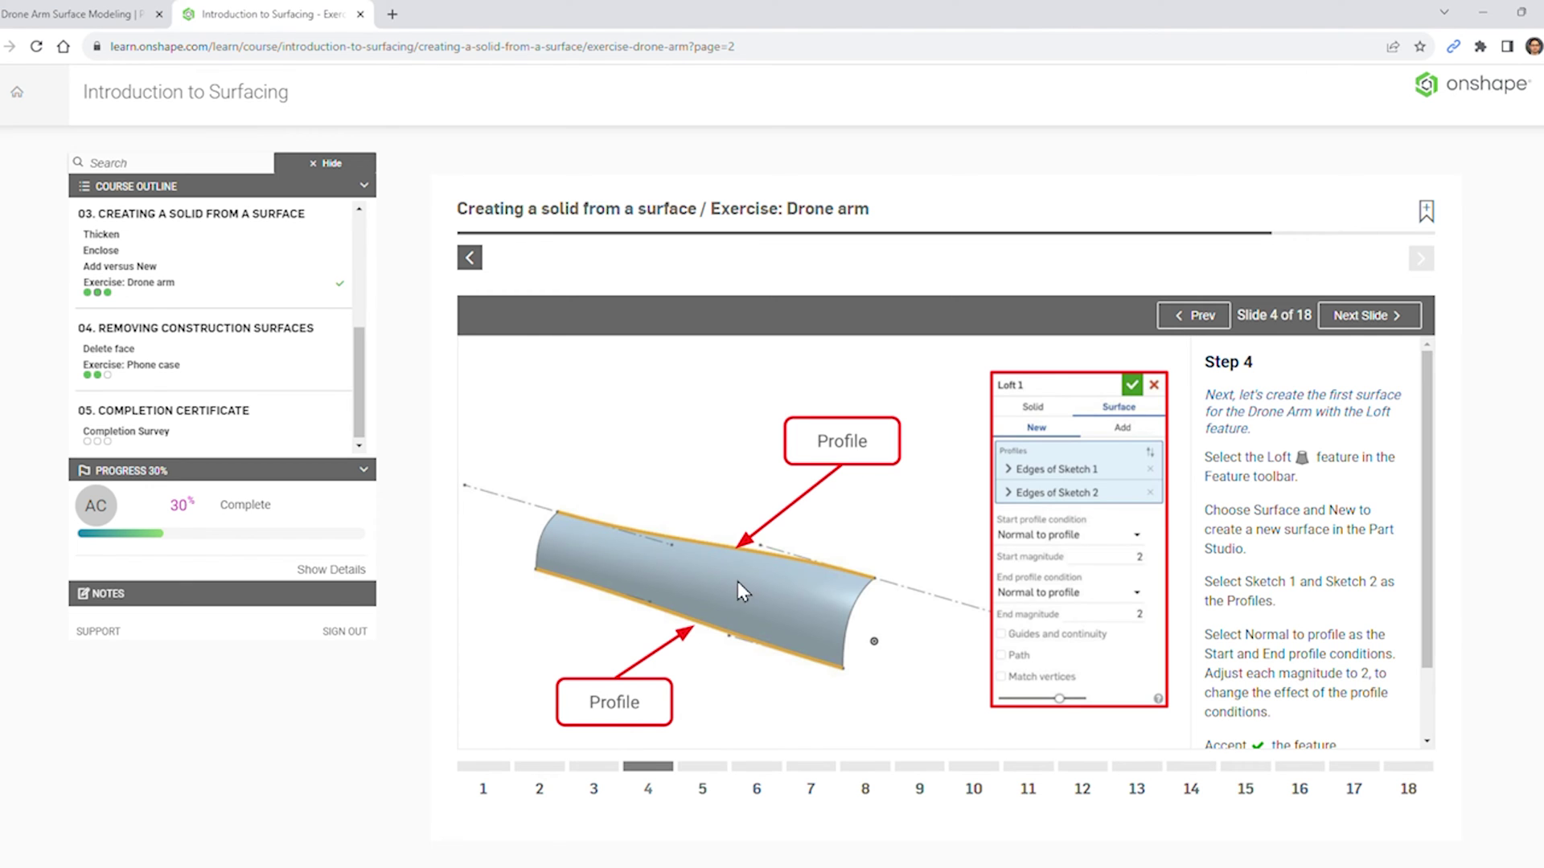
pyautogui.click(702, 764)
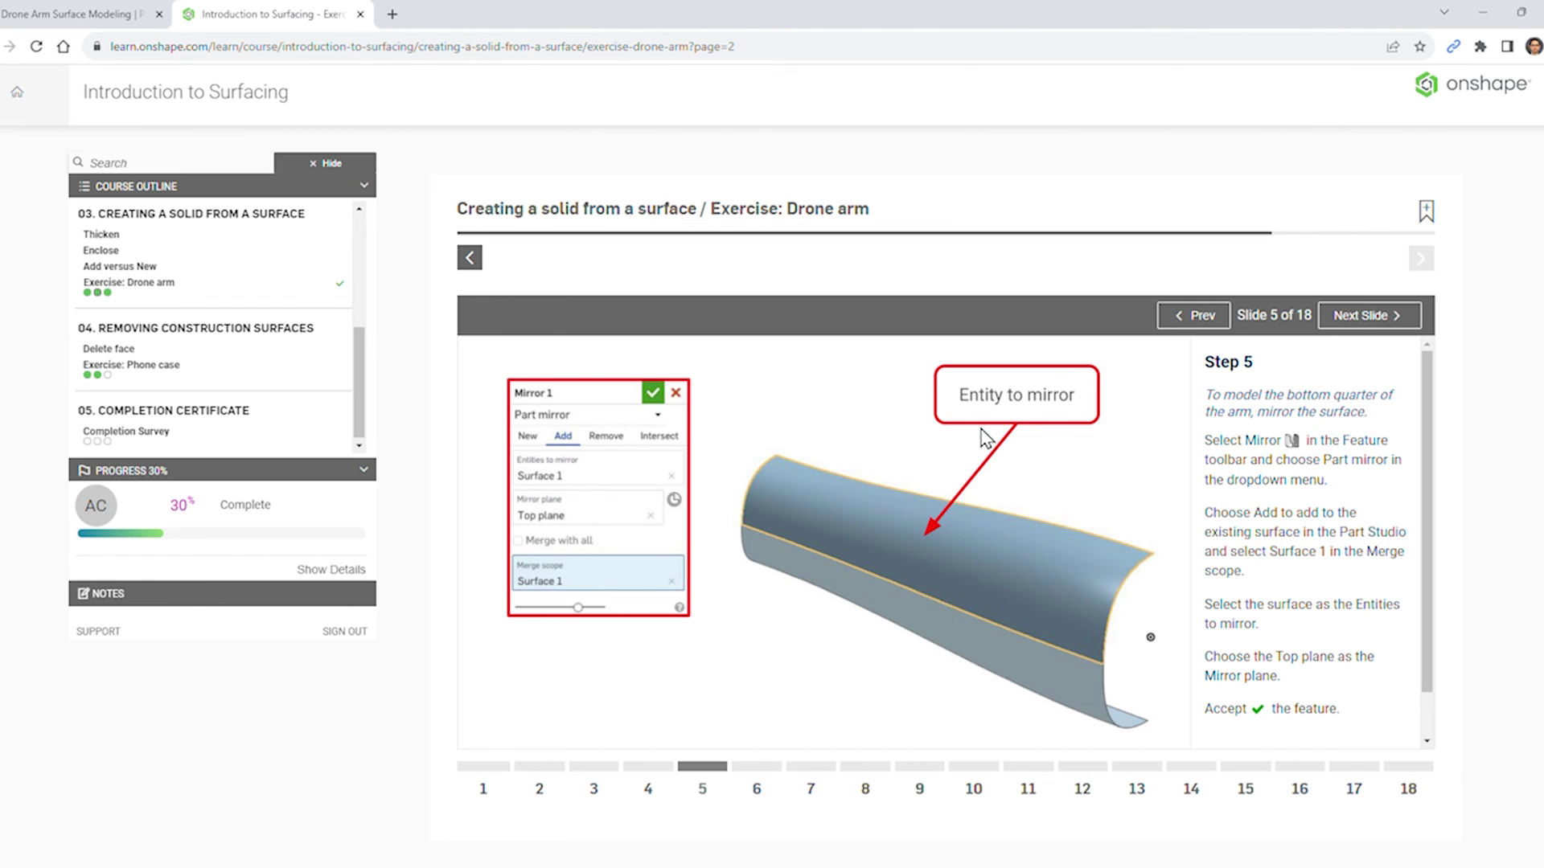
pyautogui.click(96, 12)
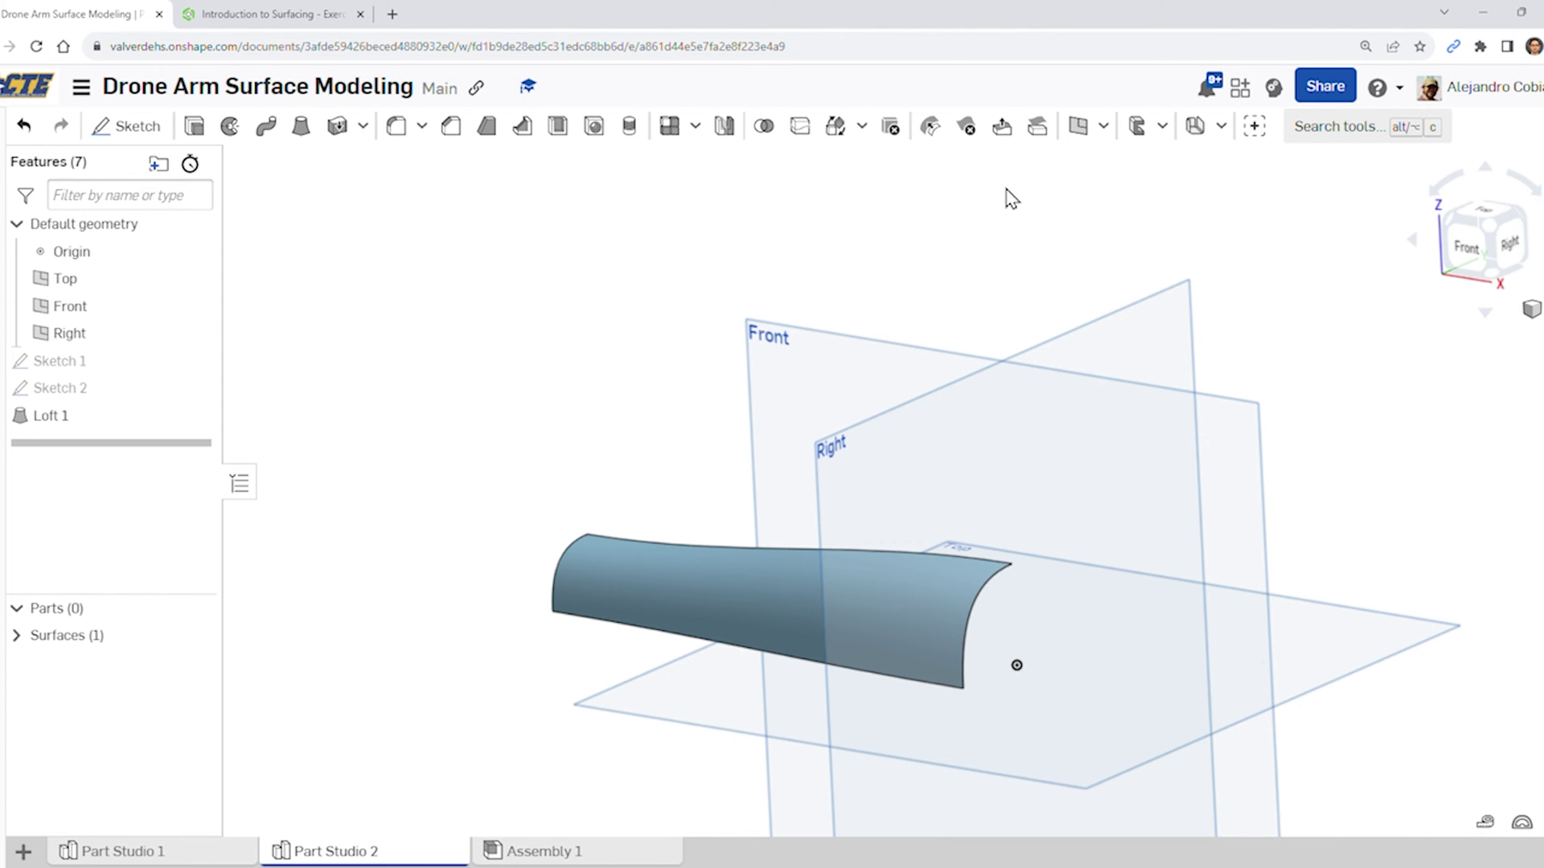
pyautogui.click(723, 126)
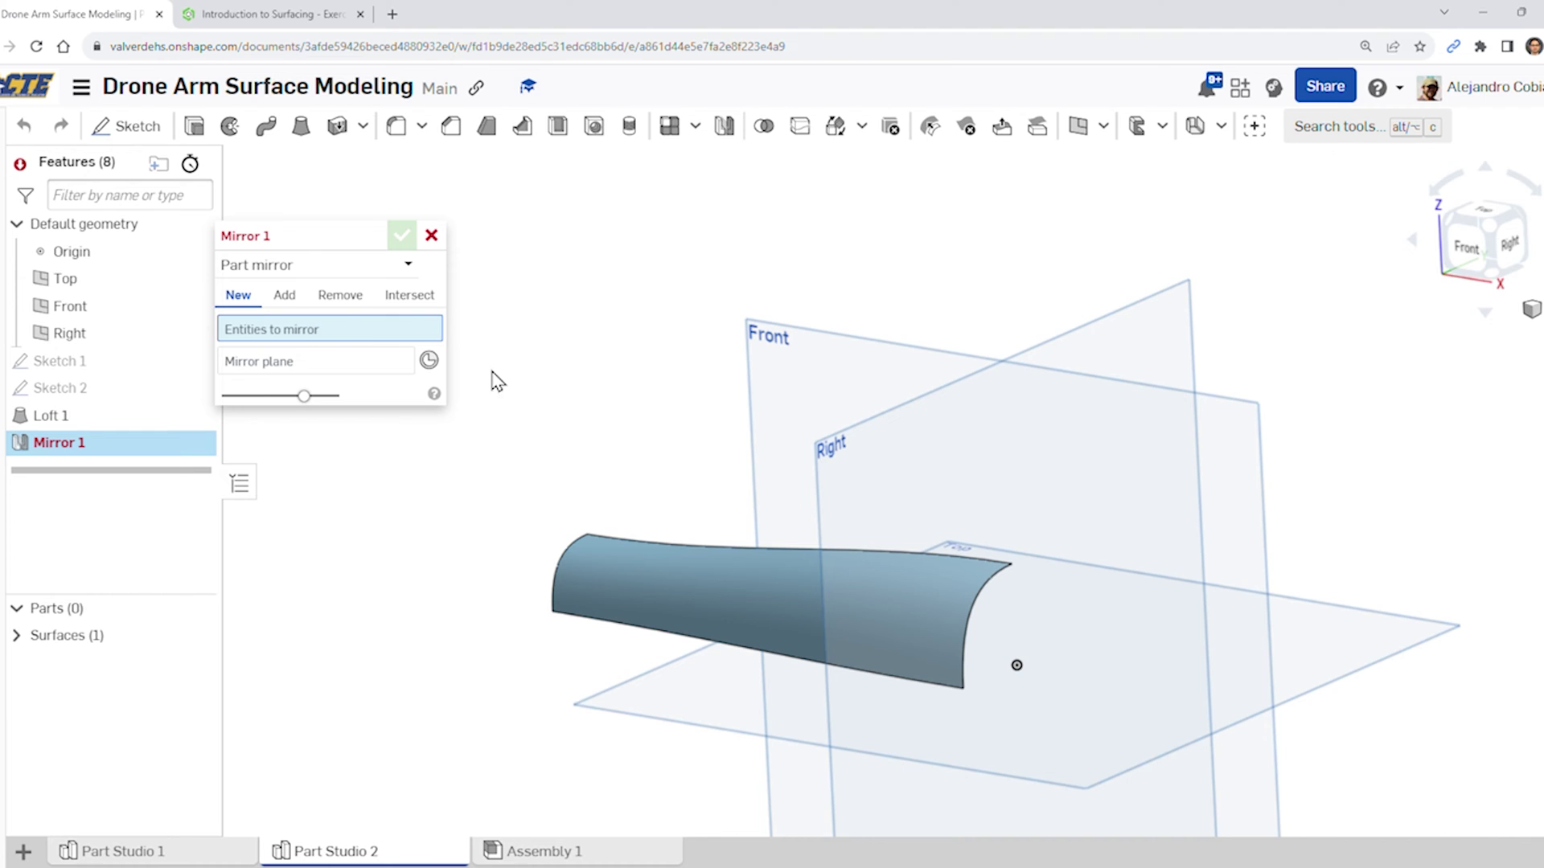
pyautogui.click(717, 620)
pyautogui.click(314, 380)
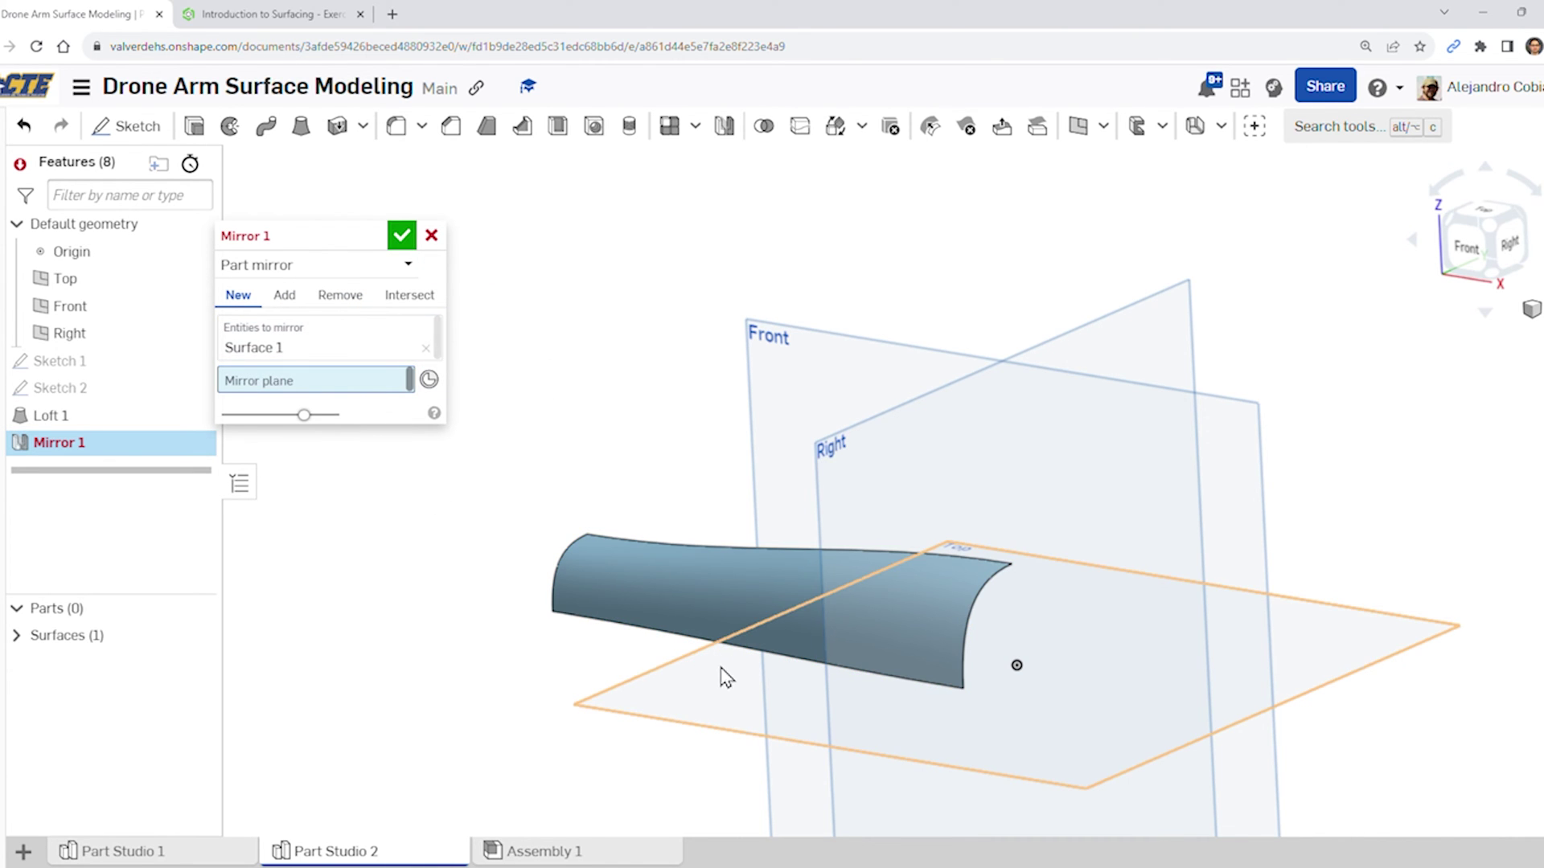
pyautogui.moveTo(656, 709); pyautogui.dragTo(528, 687, button='right')
pyautogui.click(710, 738)
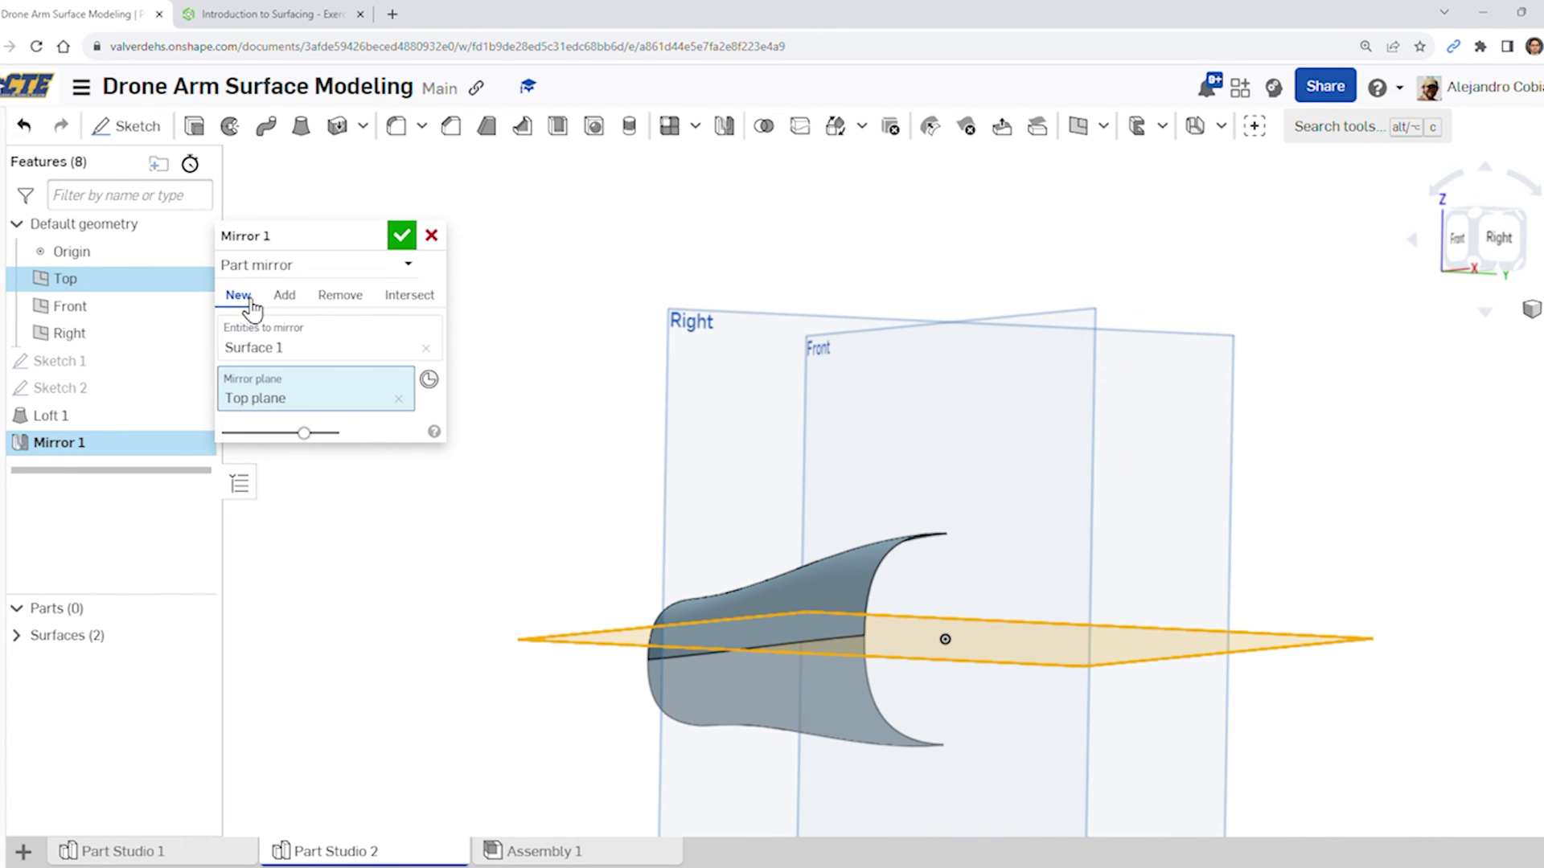
# Set the mirror to Add with Surface 1 as the merge scope, without merging with all, and accept it
pyautogui.click(286, 298)
pyautogui.click(265, 16)
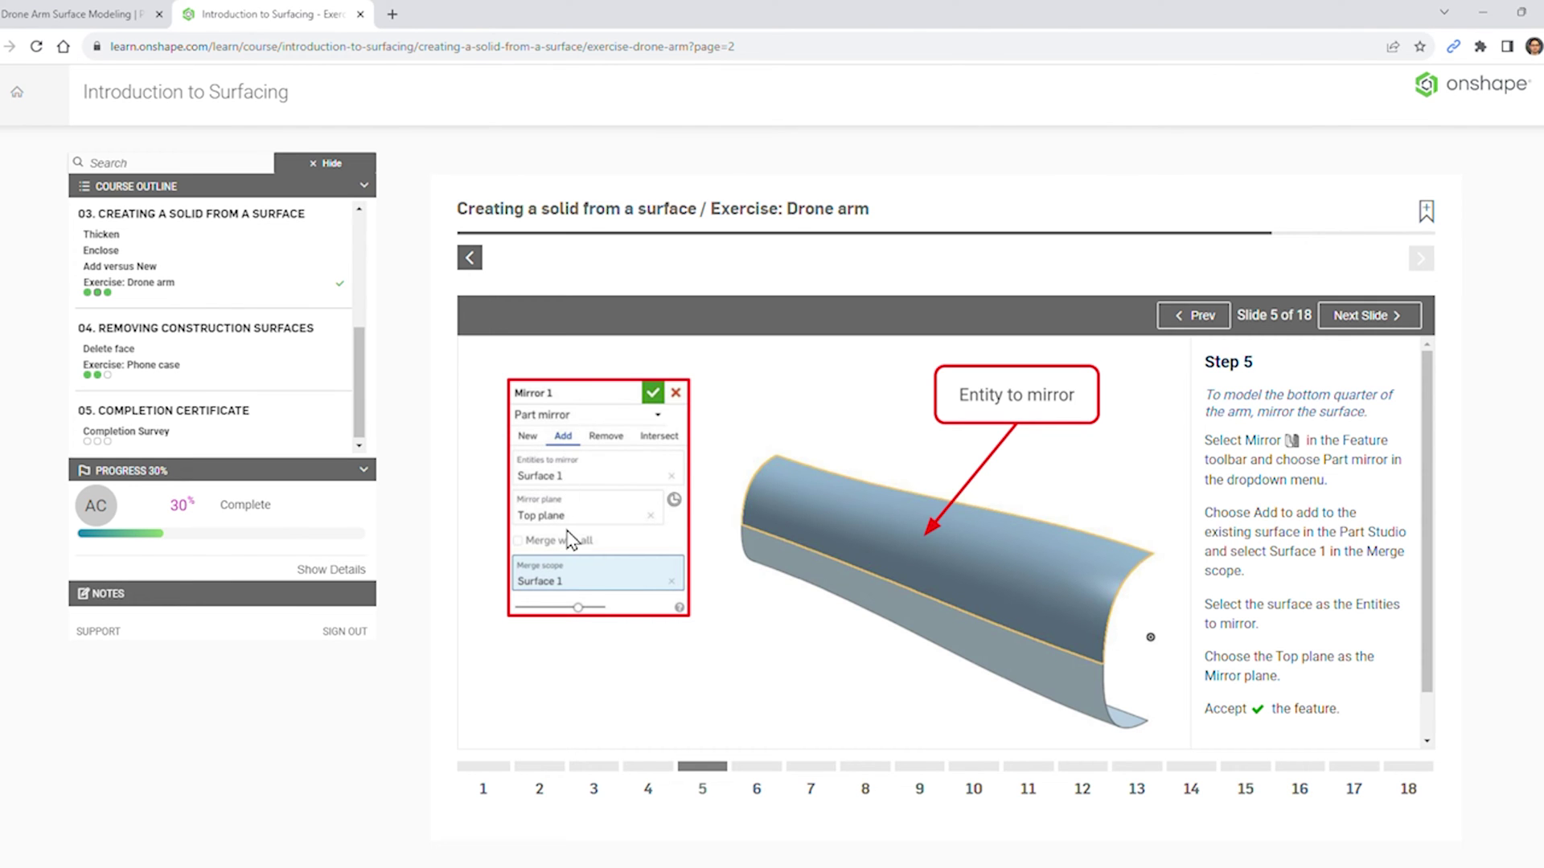
pyautogui.click(64, 15)
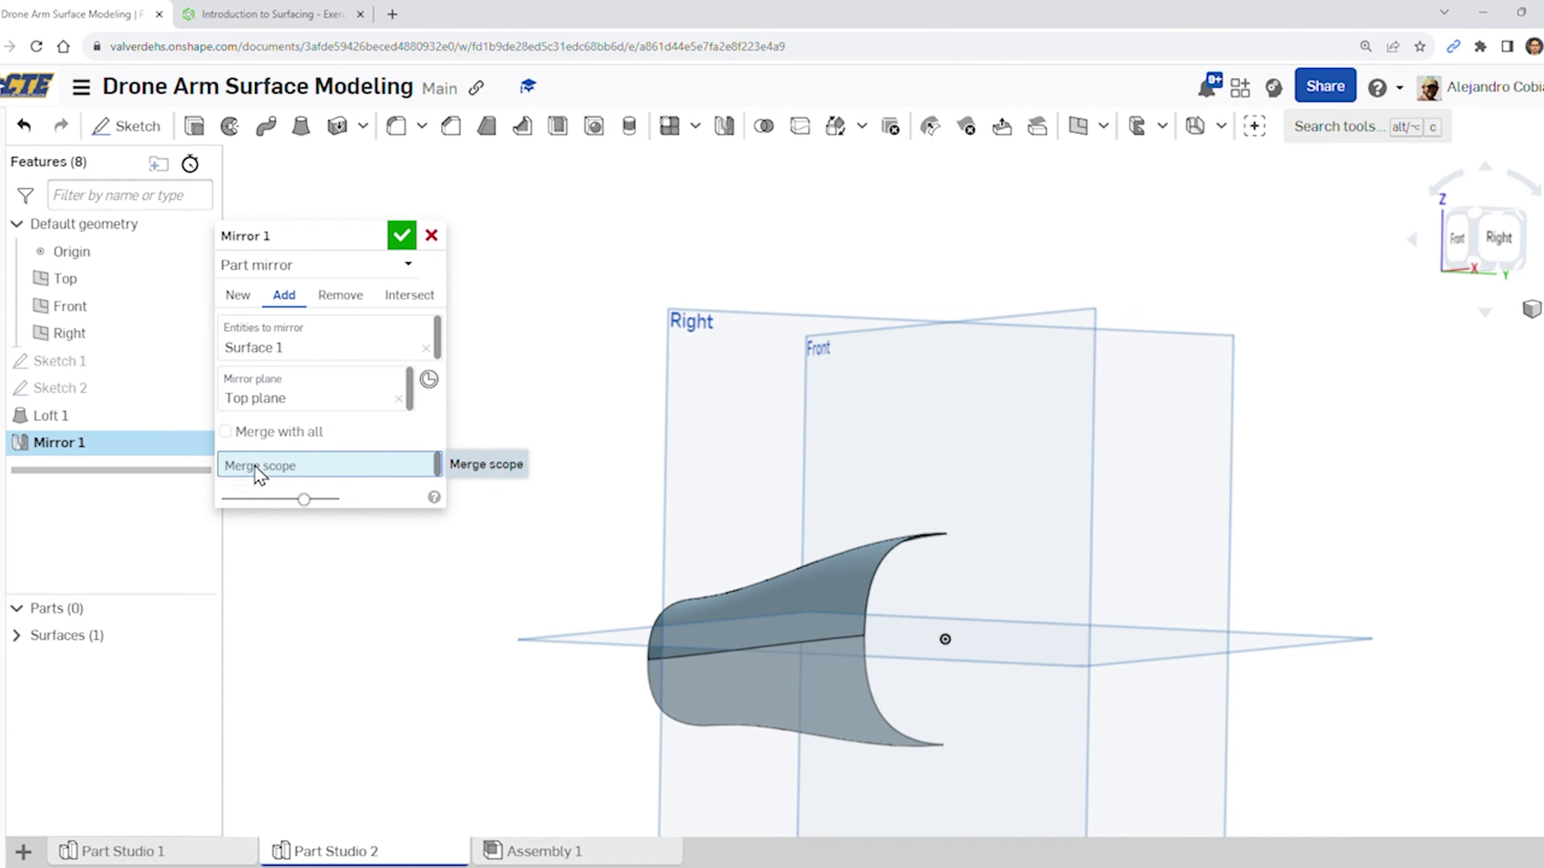
pyautogui.click(265, 13)
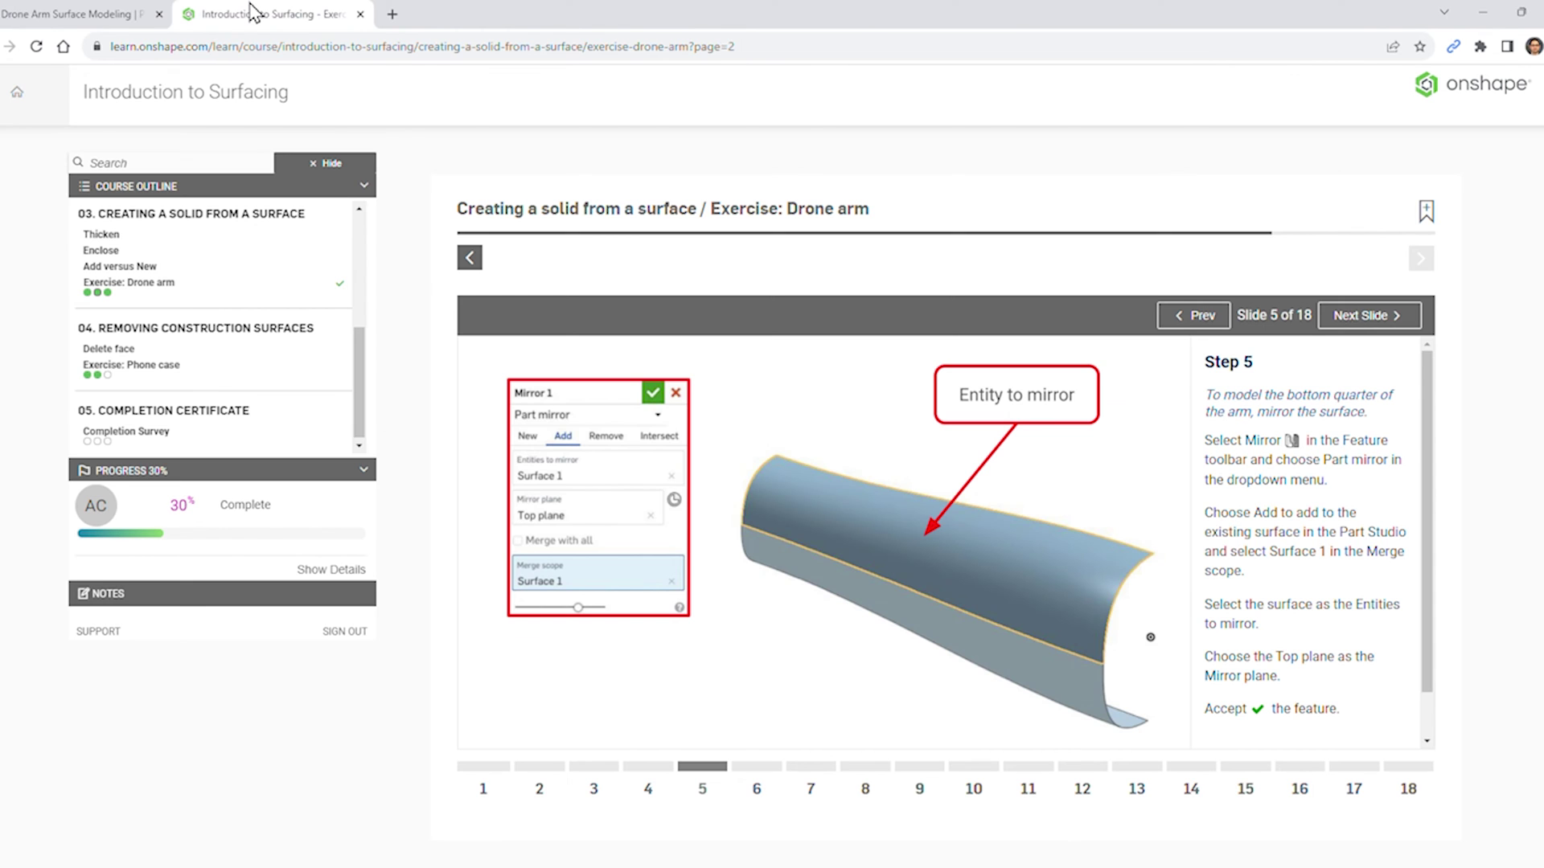
pyautogui.click(20, 12)
pyautogui.click(226, 431)
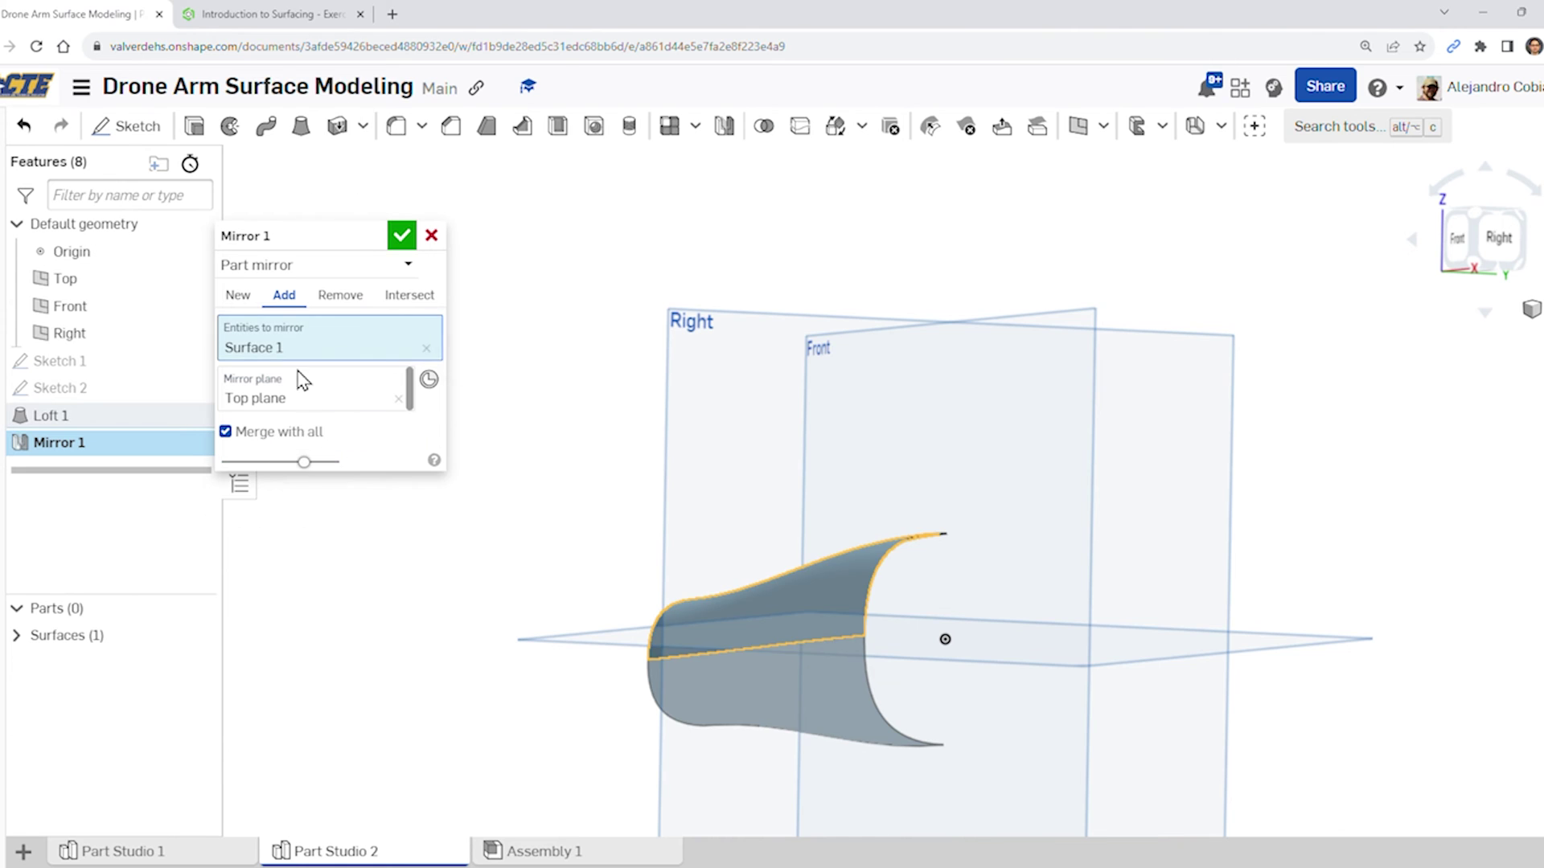
pyautogui.click(40, 636)
pyautogui.click(265, 14)
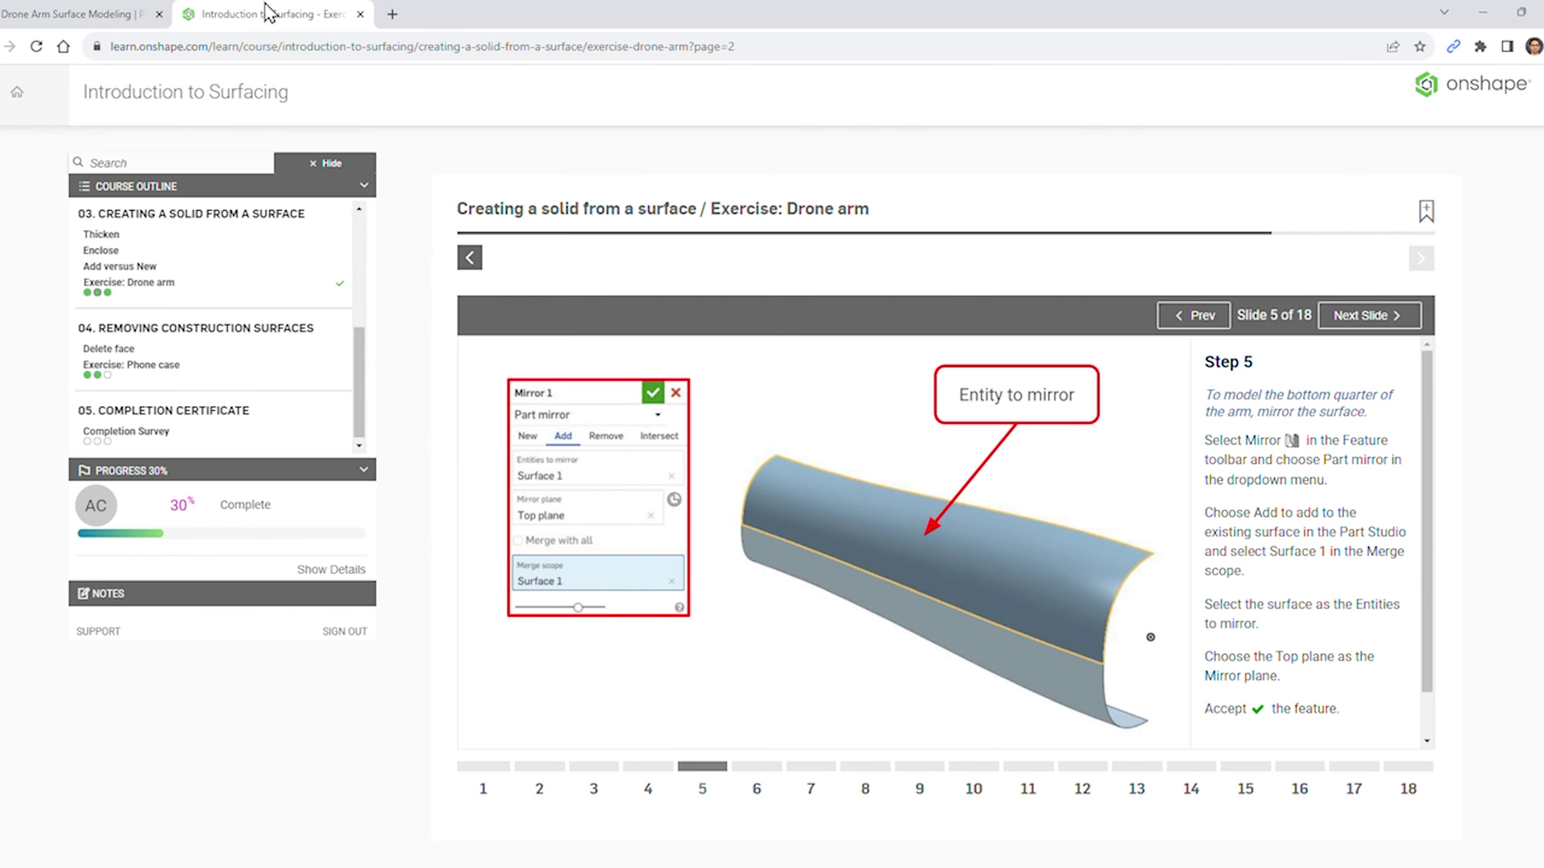
pyautogui.click(81, 14)
pyautogui.click(256, 442)
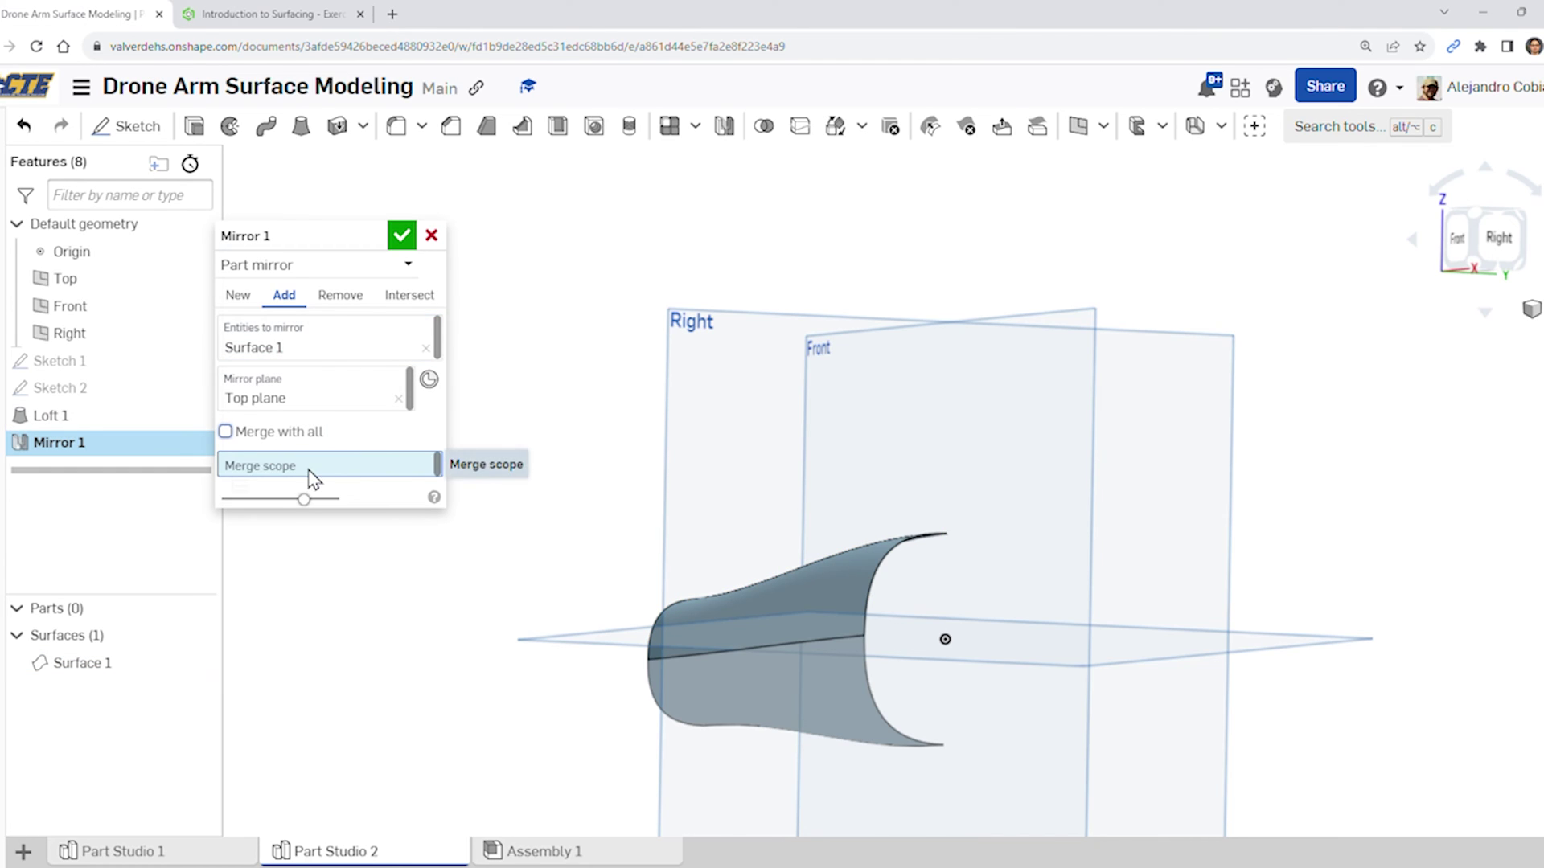
pyautogui.click(113, 668)
pyautogui.click(401, 235)
# Consult Step 6 of the exercise for the Sketch 3 end profile on the Front plane
pyautogui.moveTo(406, 250); pyautogui.dragTo(537, 447, button='right')
pyautogui.click(313, 14)
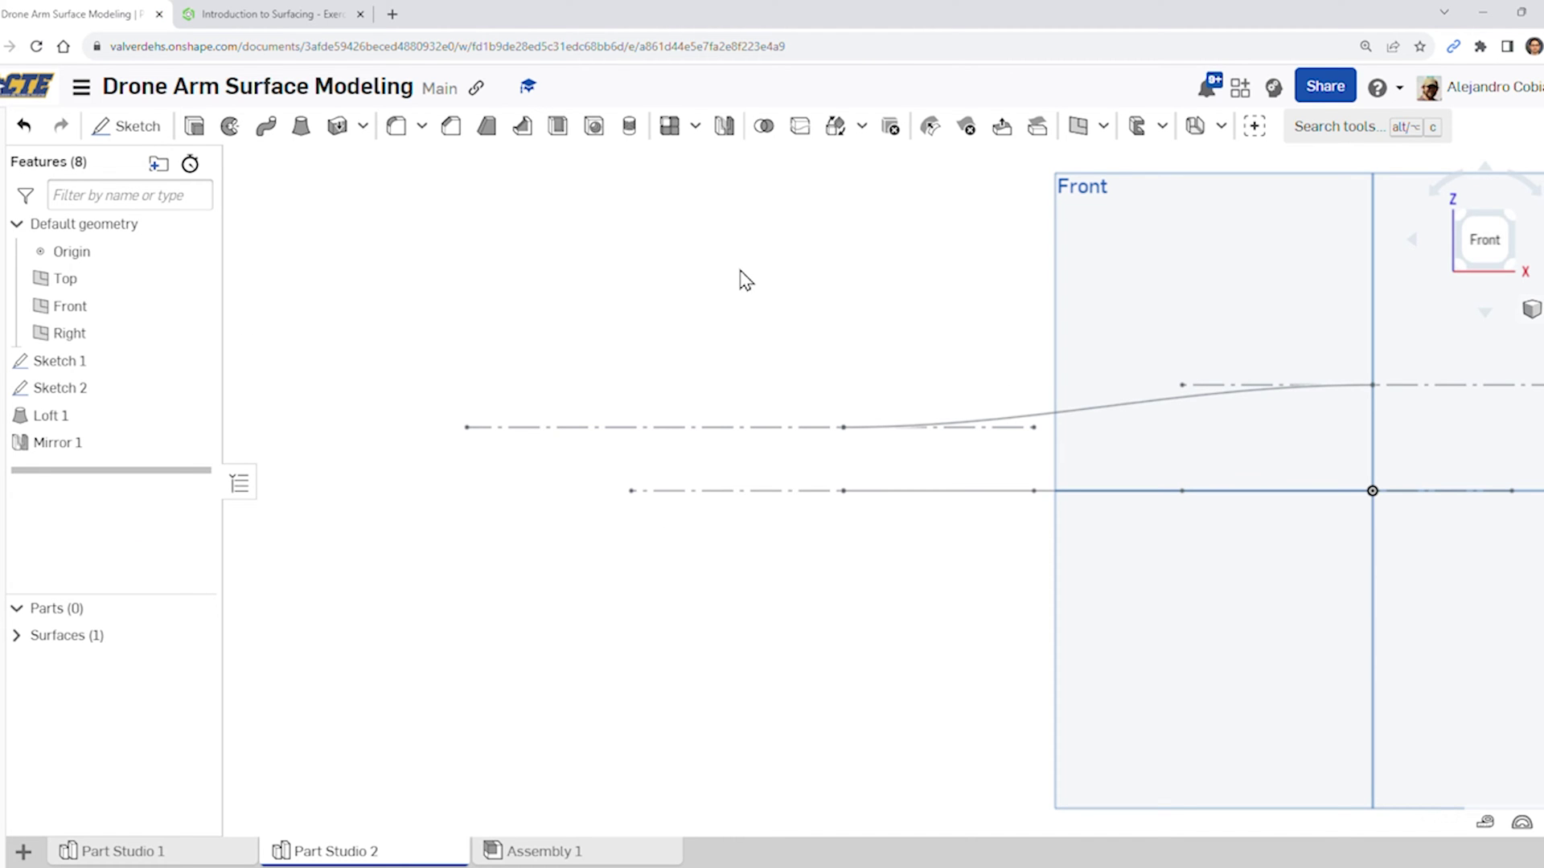
pyautogui.click(265, 14)
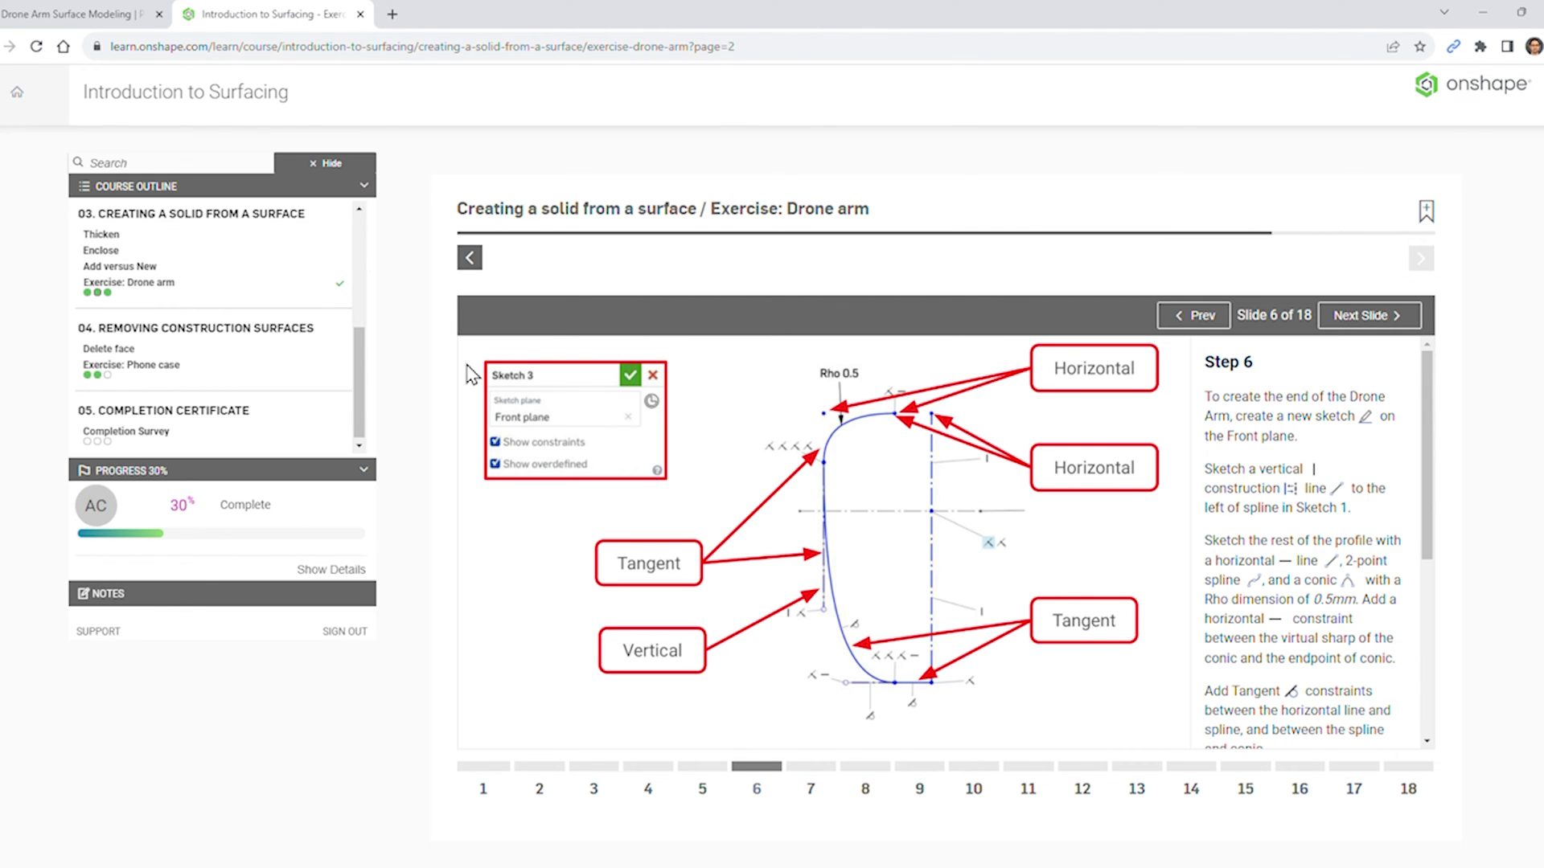
# Return to Part Studio 2 of the drone arm document and check the mirrored surface, leaving it hidden
pyautogui.click(104, 14)
pyautogui.click(213, 844)
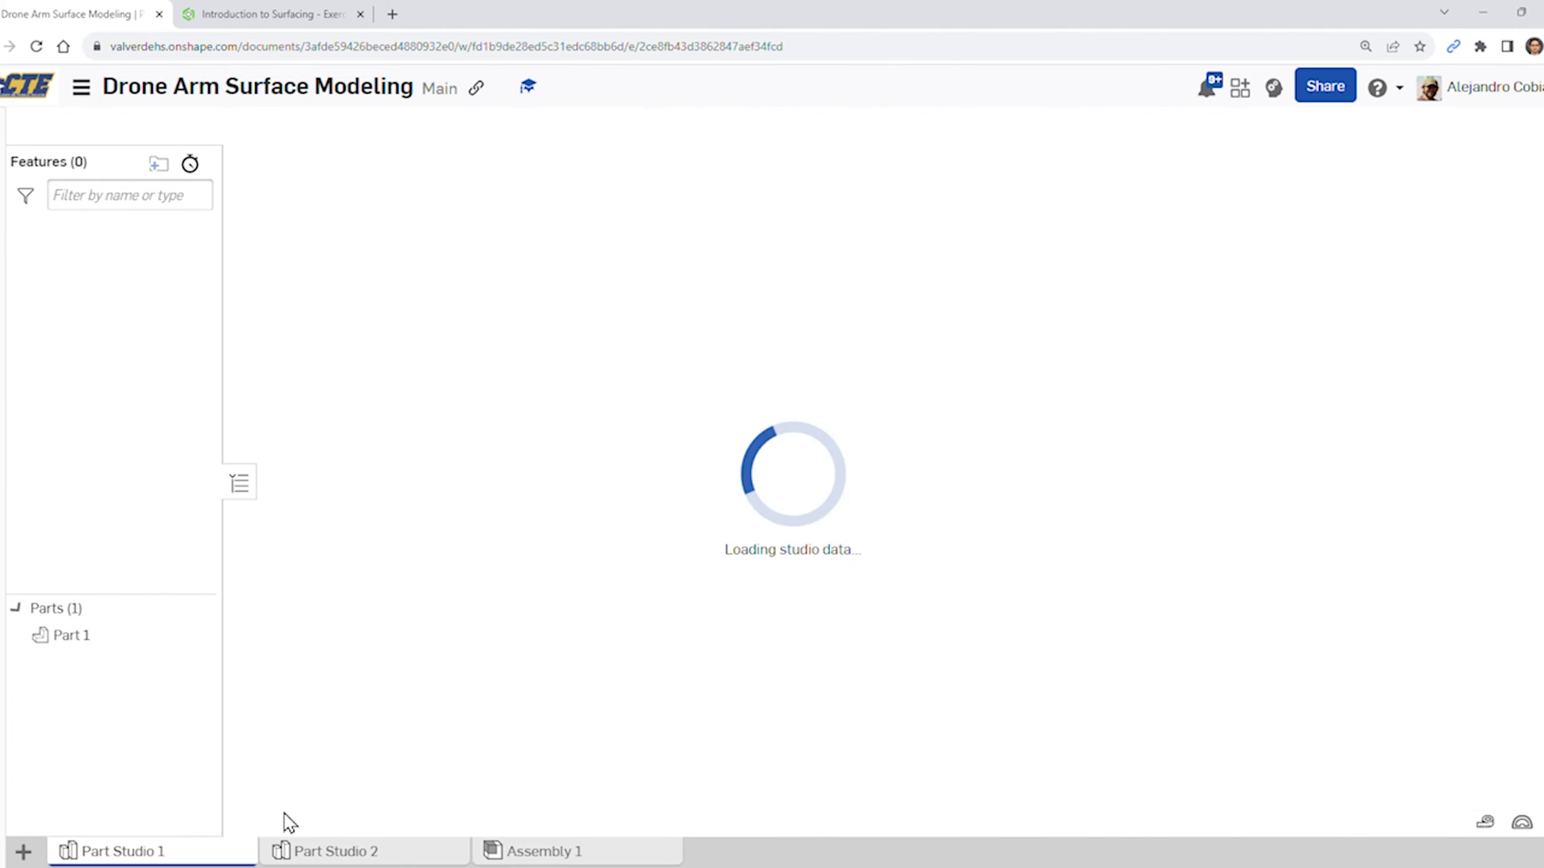
pyautogui.click(310, 14)
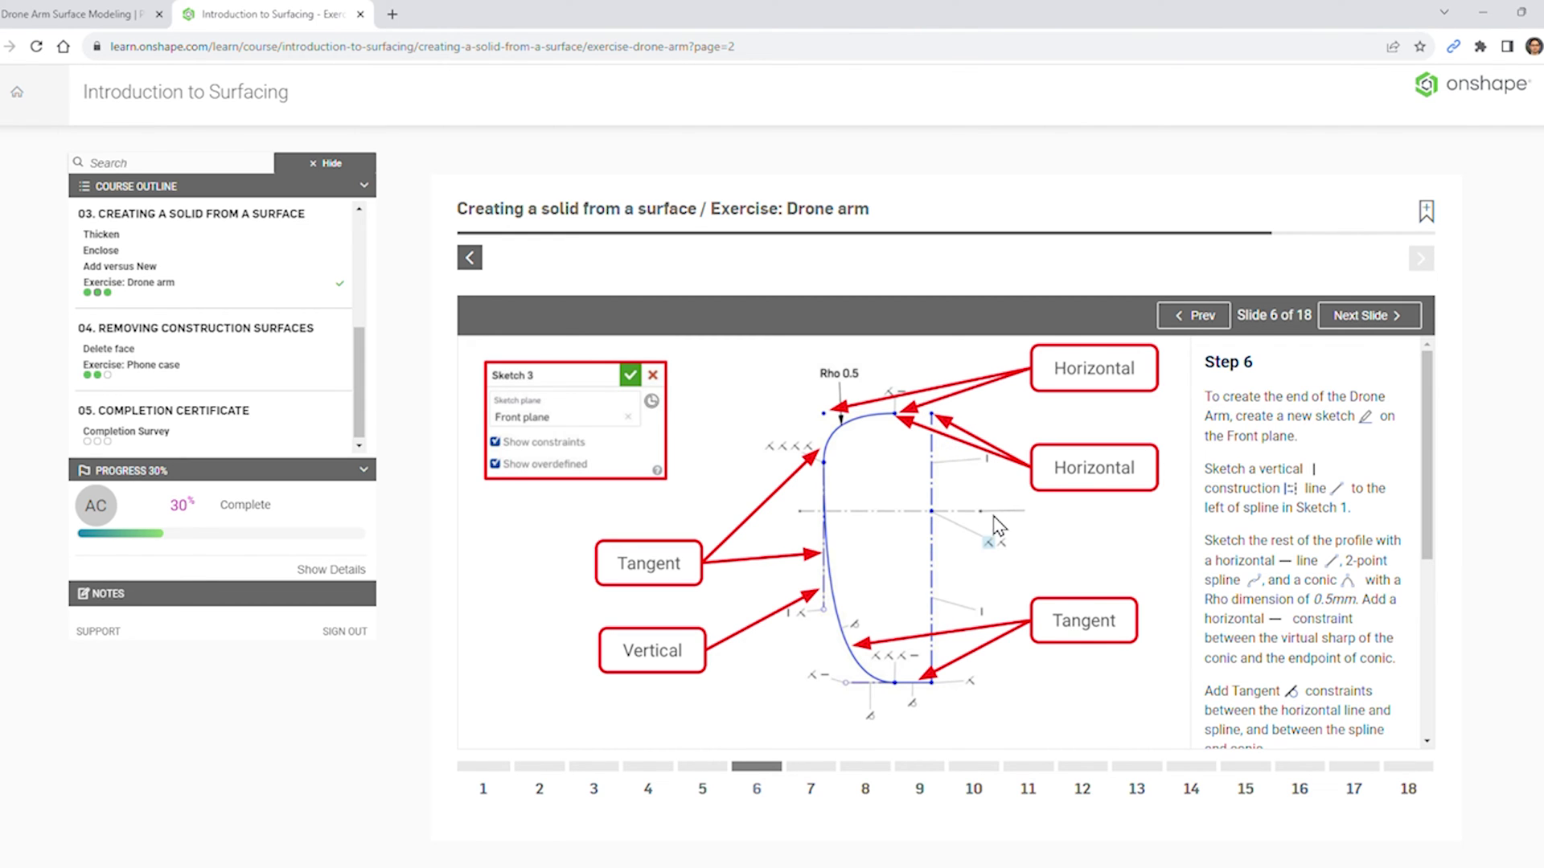
pyautogui.click(100, 14)
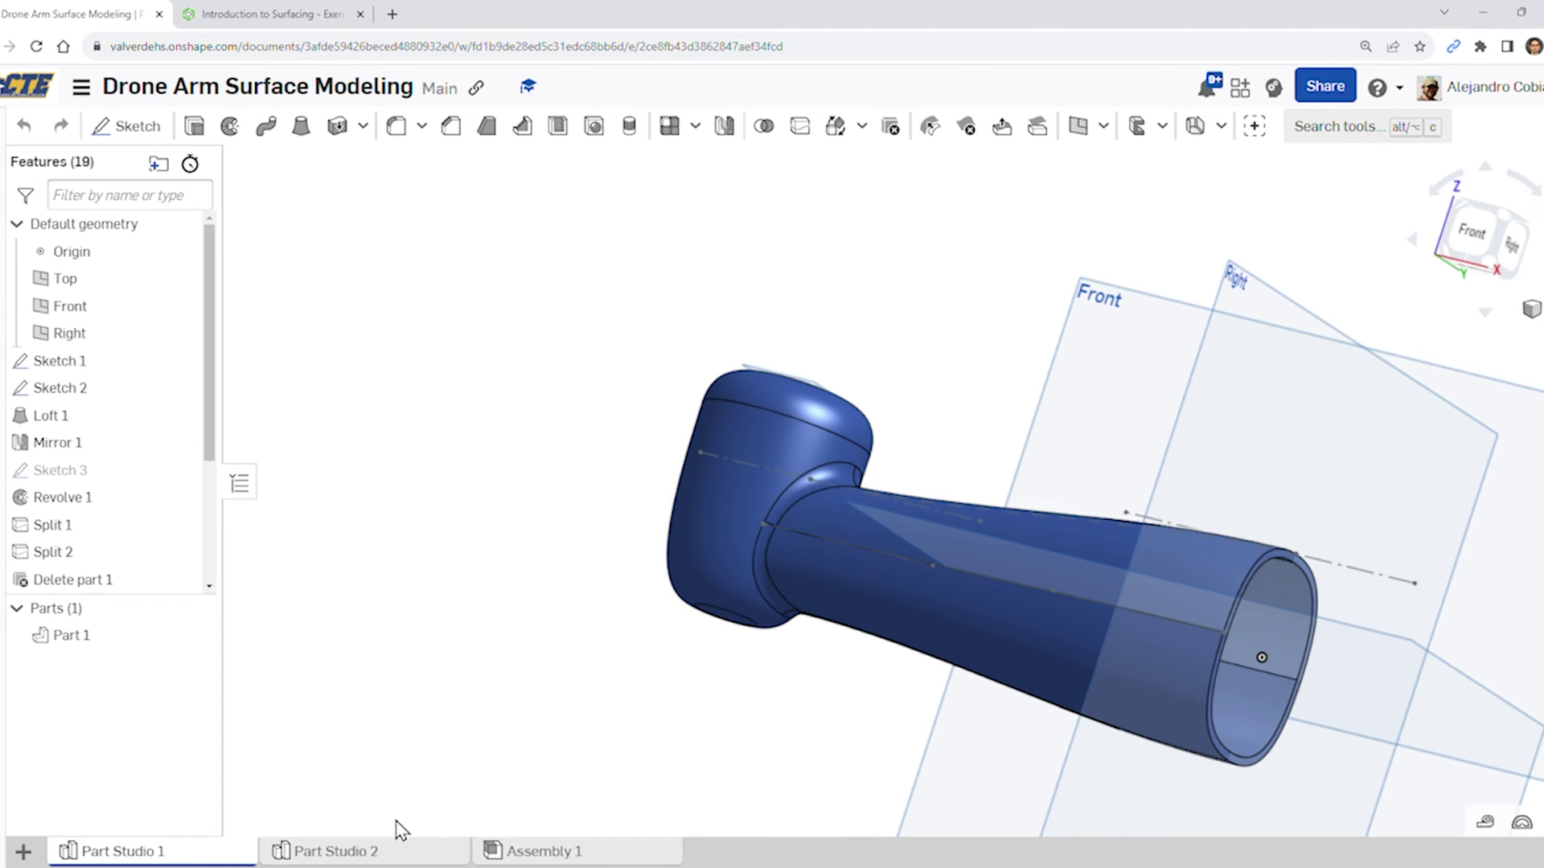
pyautogui.click(384, 854)
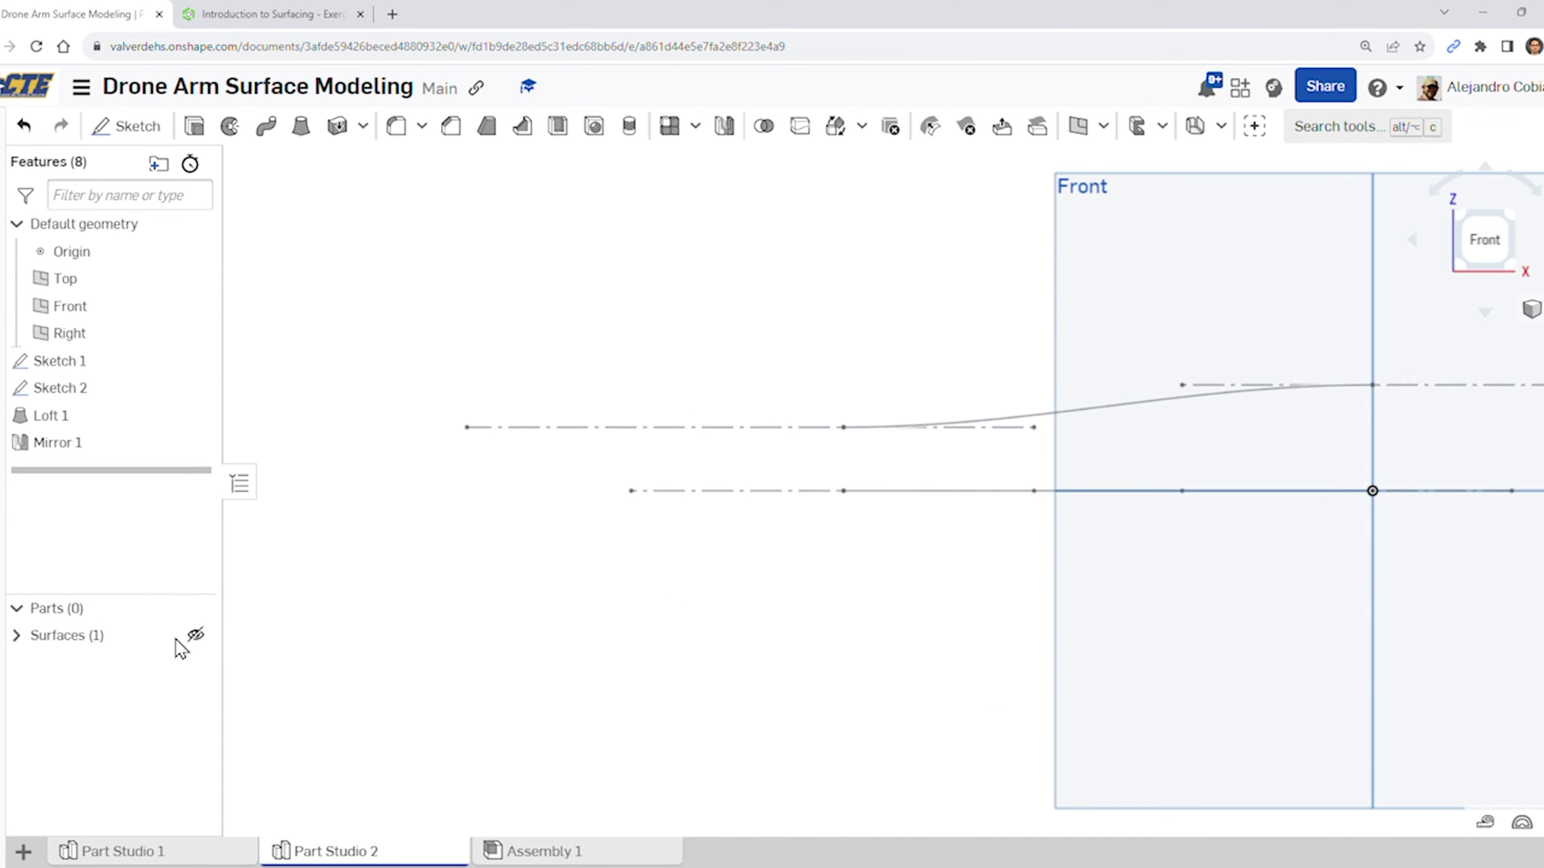
pyautogui.click(197, 636)
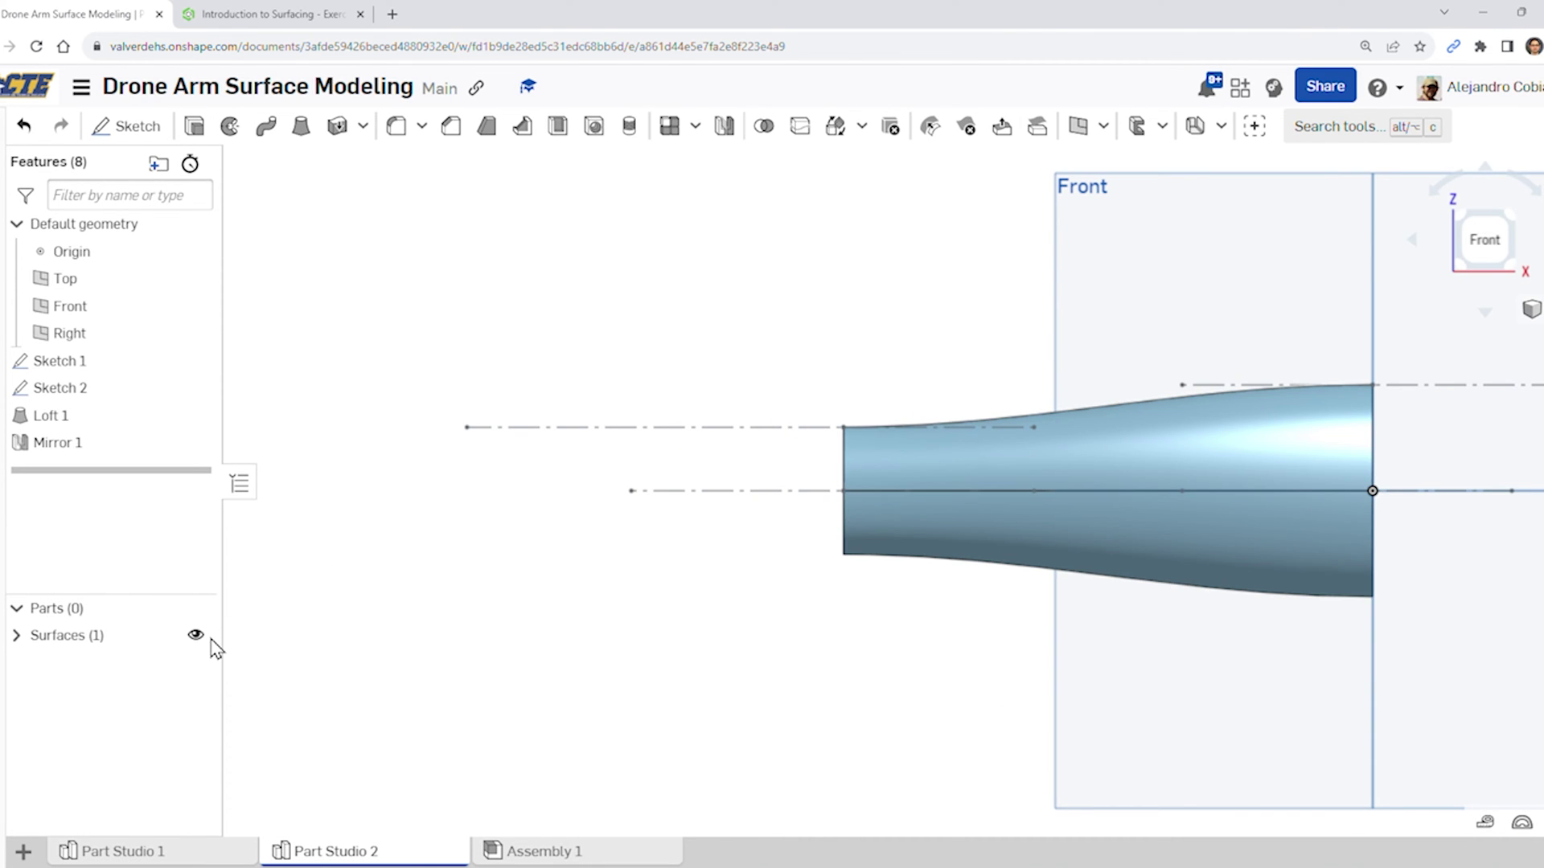
pyautogui.click(196, 635)
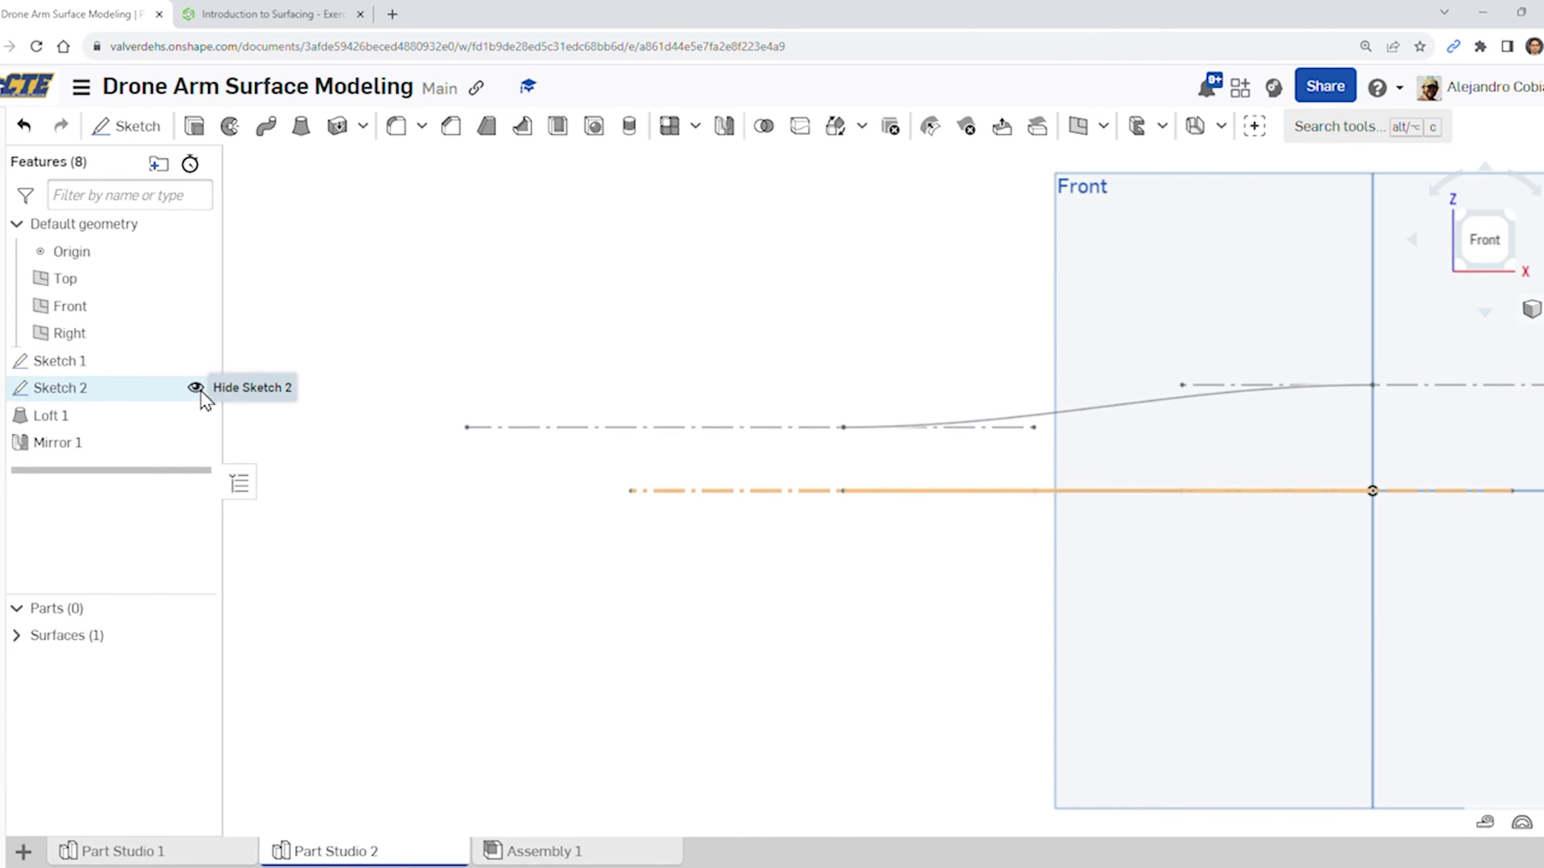
# Start a sketch on the Front plane and draw a vertical construction line about 103 mm long, left of the Sketch 1 spline
pyautogui.click(143, 129)
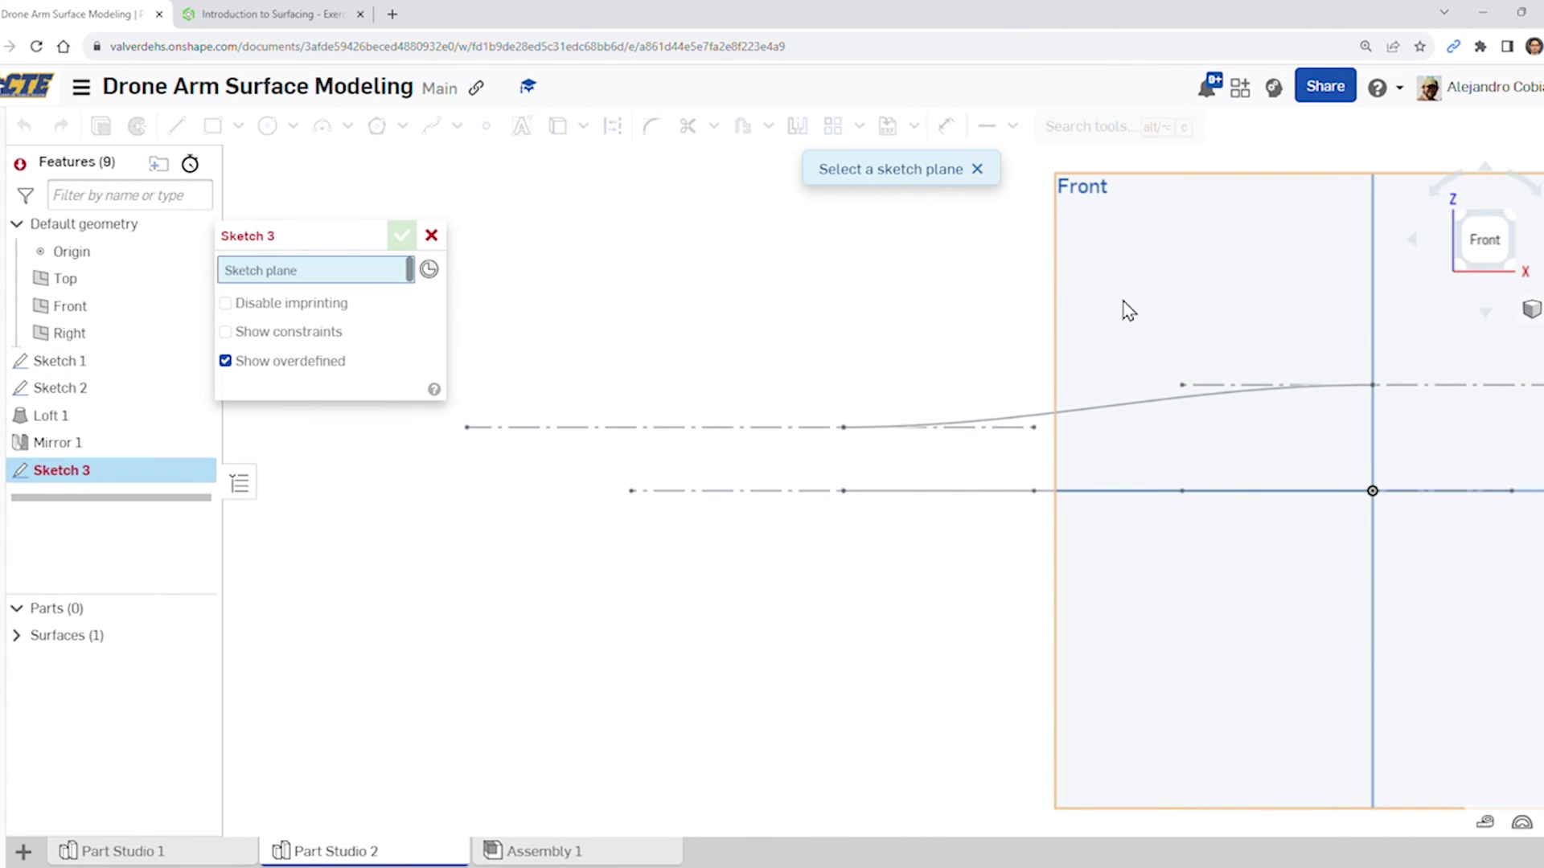
pyautogui.click(1151, 299)
pyautogui.click(176, 127)
pyautogui.click(612, 126)
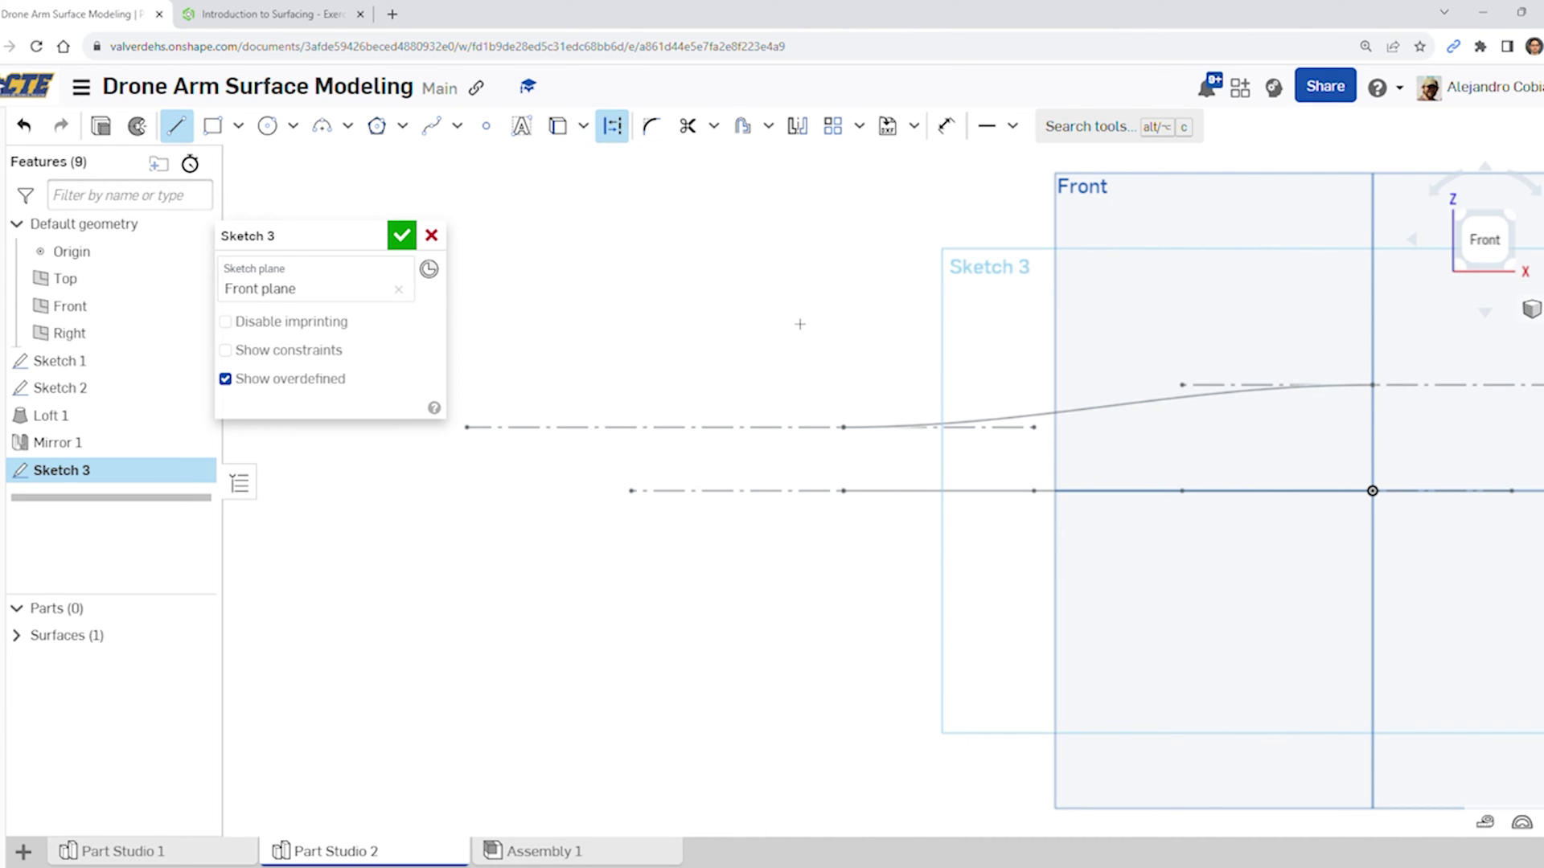
pyautogui.click(747, 250)
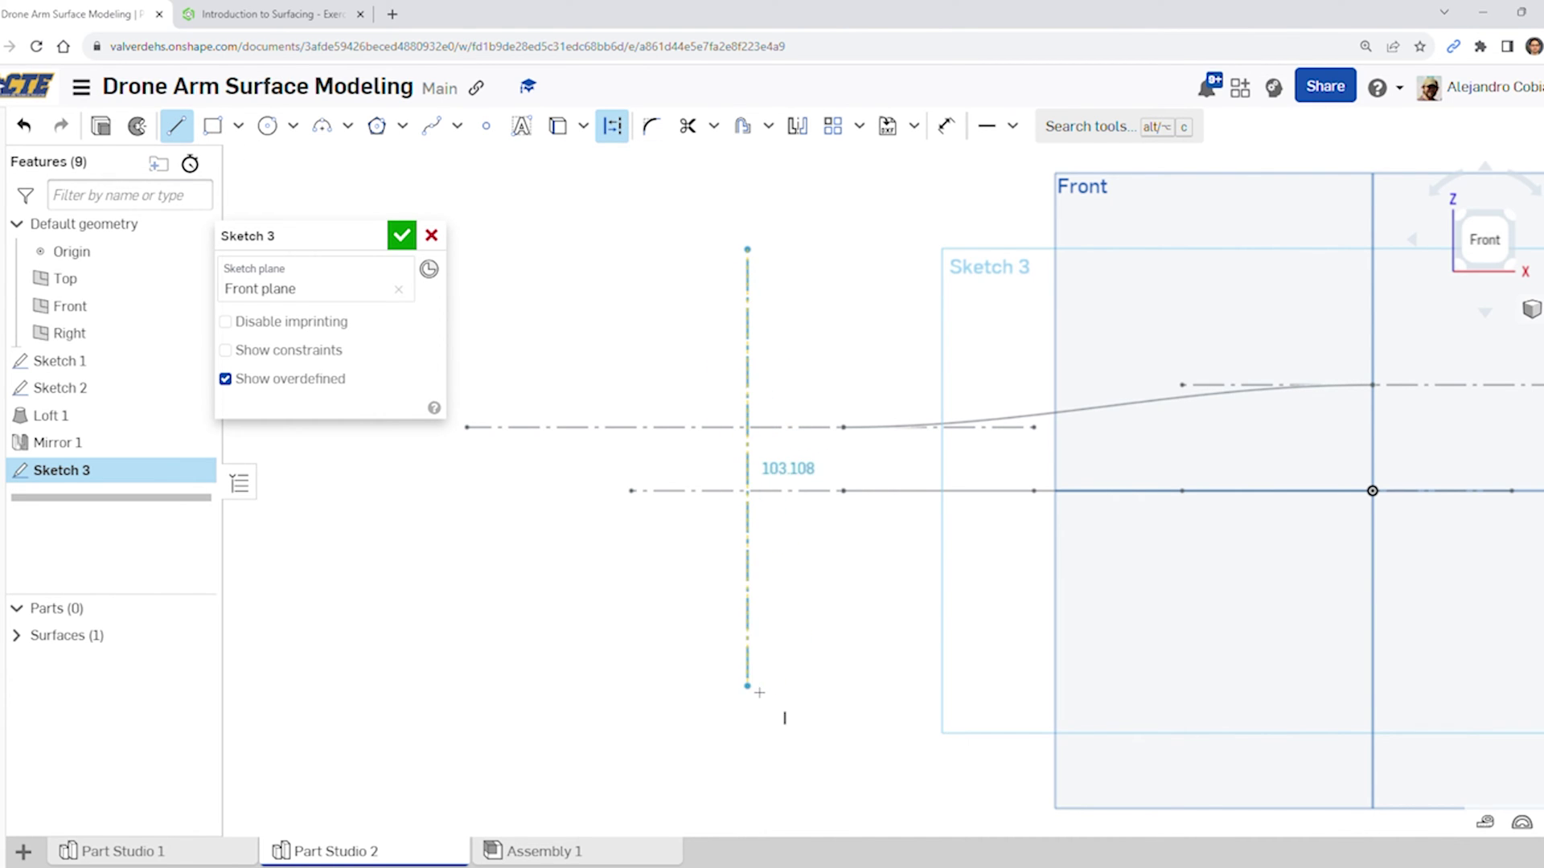
pyautogui.click(747, 687)
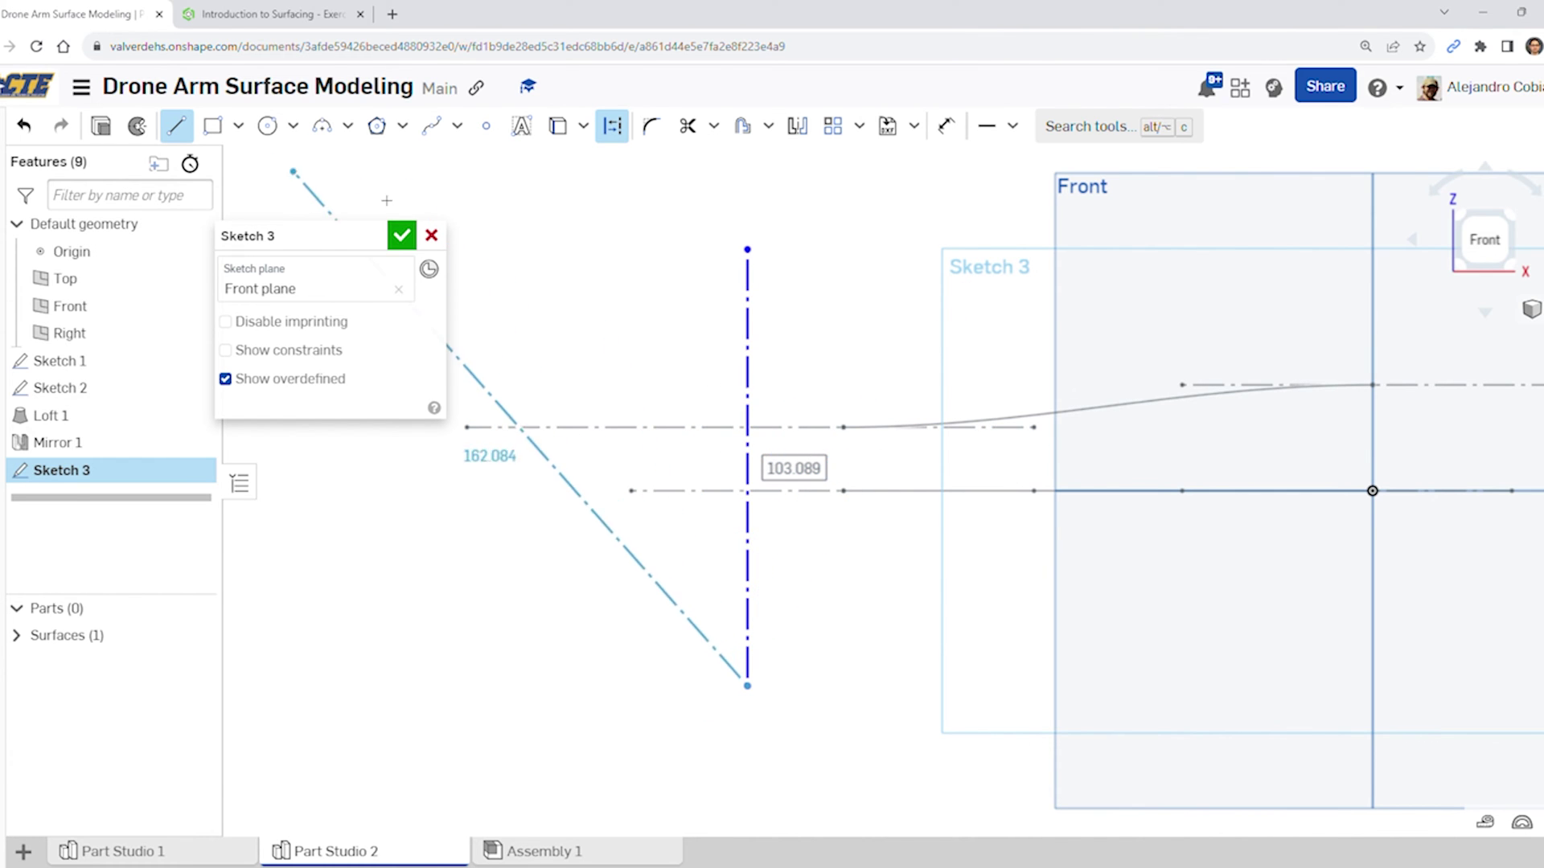
pyautogui.press('Escape')
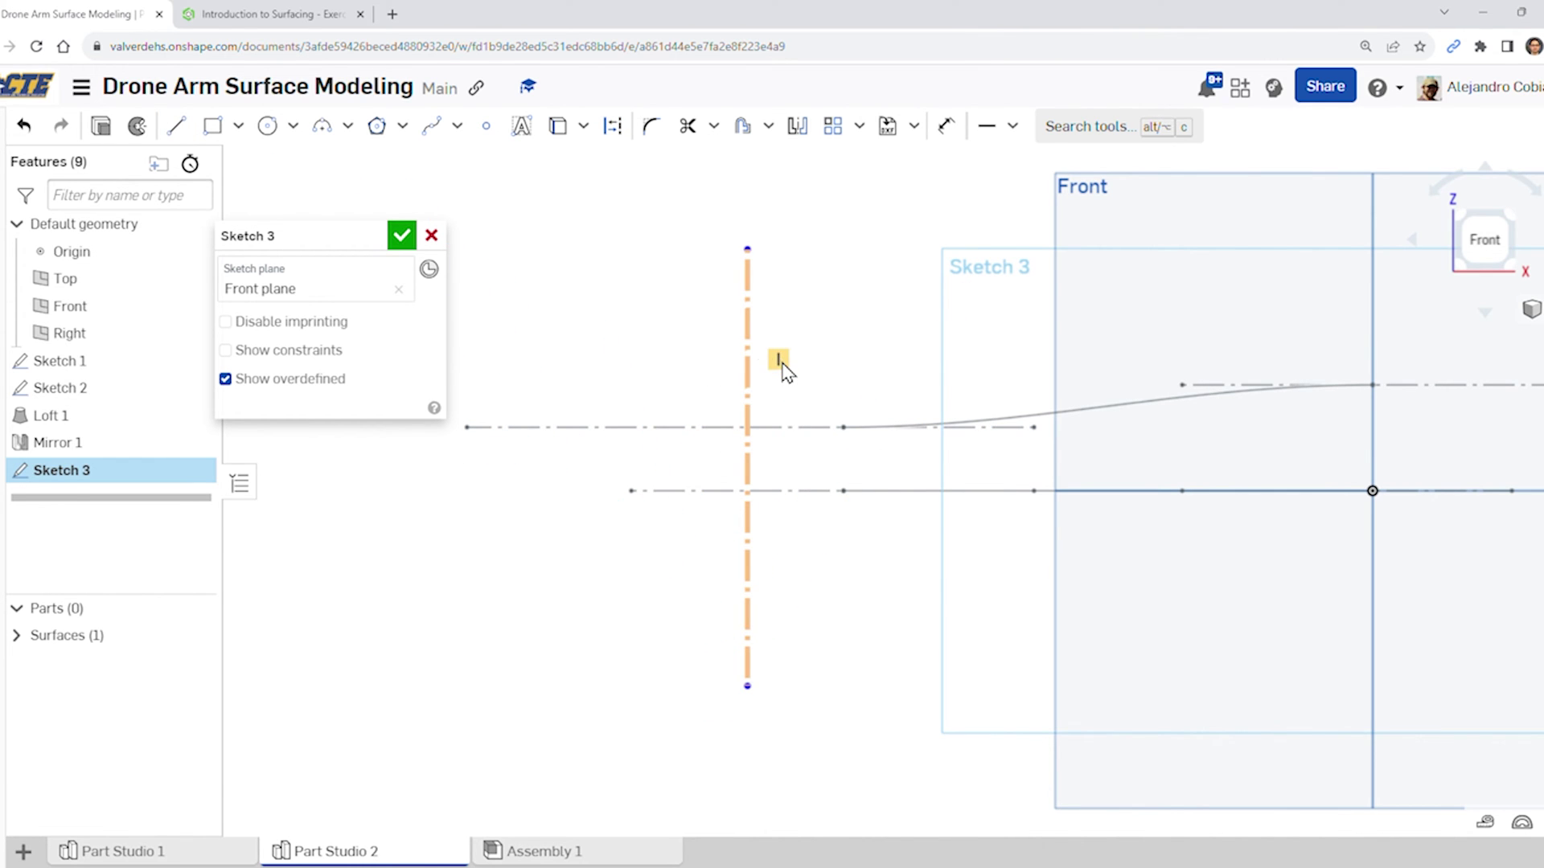
# Sketch a short horizontal line leftward from the lower end of the vertical construction line
pyautogui.click(176, 126)
pyautogui.click(748, 687)
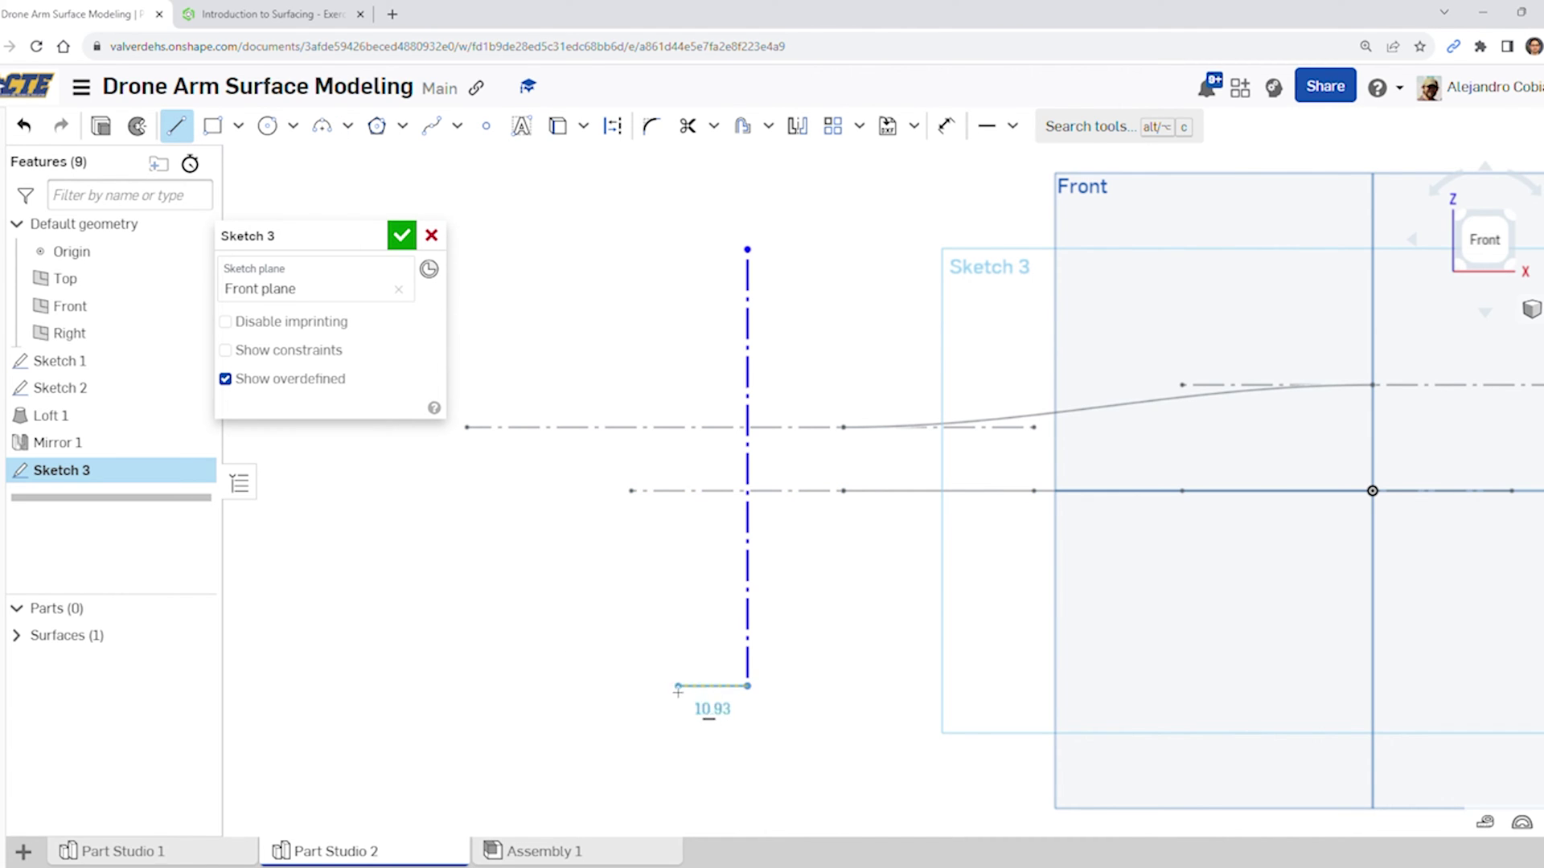
pyautogui.click(644, 686)
pyautogui.press('Escape')
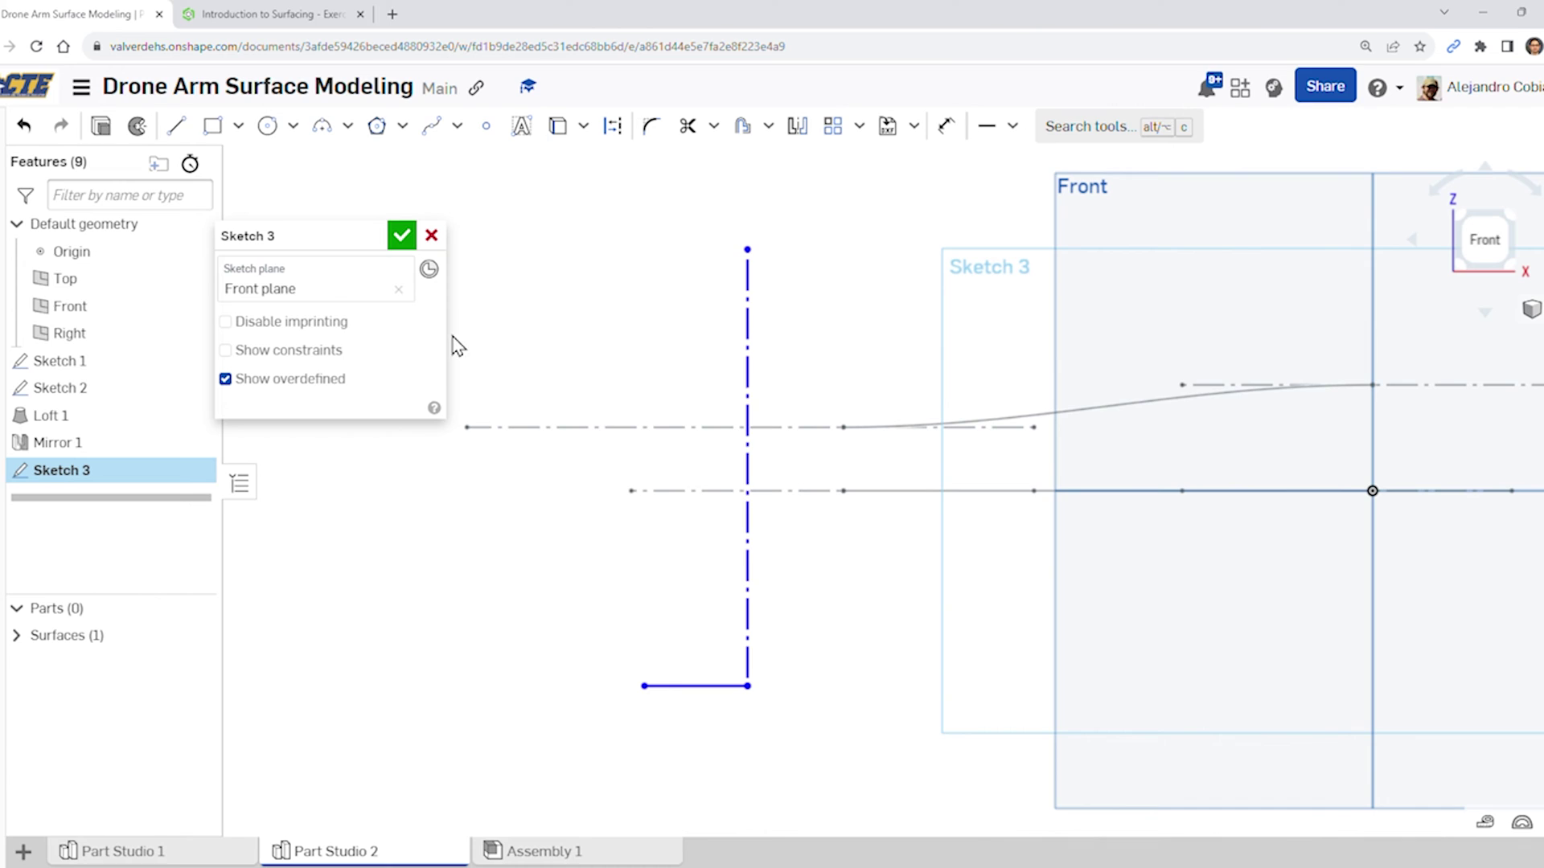
# Following Step 6 of the exercise, sketch a two-point spline from the horizontal line's free end up to the profile's upper left
pyautogui.click(247, 14)
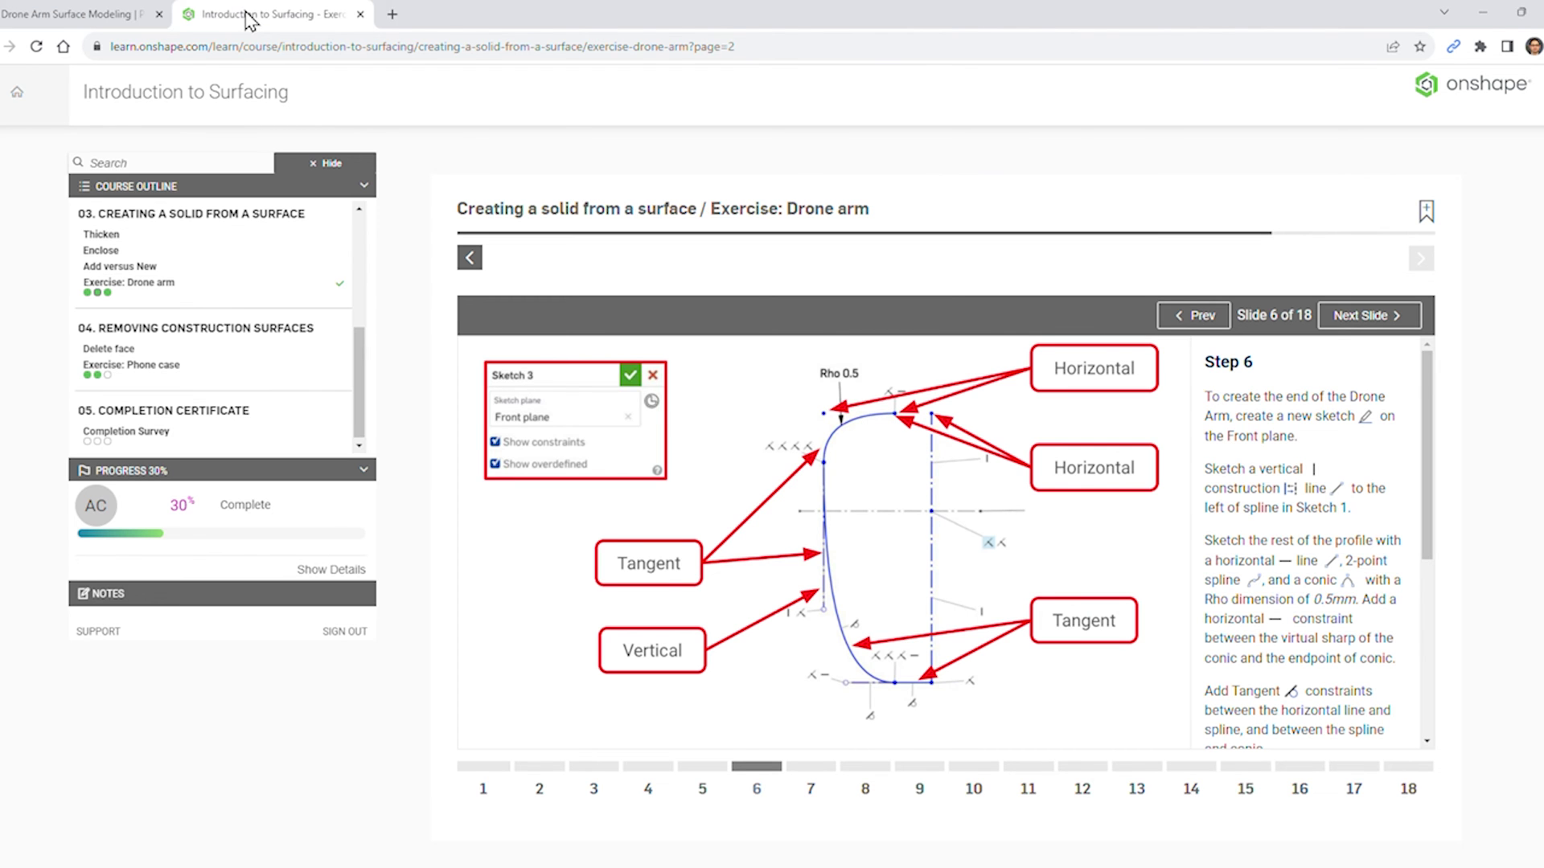
pyautogui.click(165, 12)
pyautogui.click(431, 126)
pyautogui.click(645, 687)
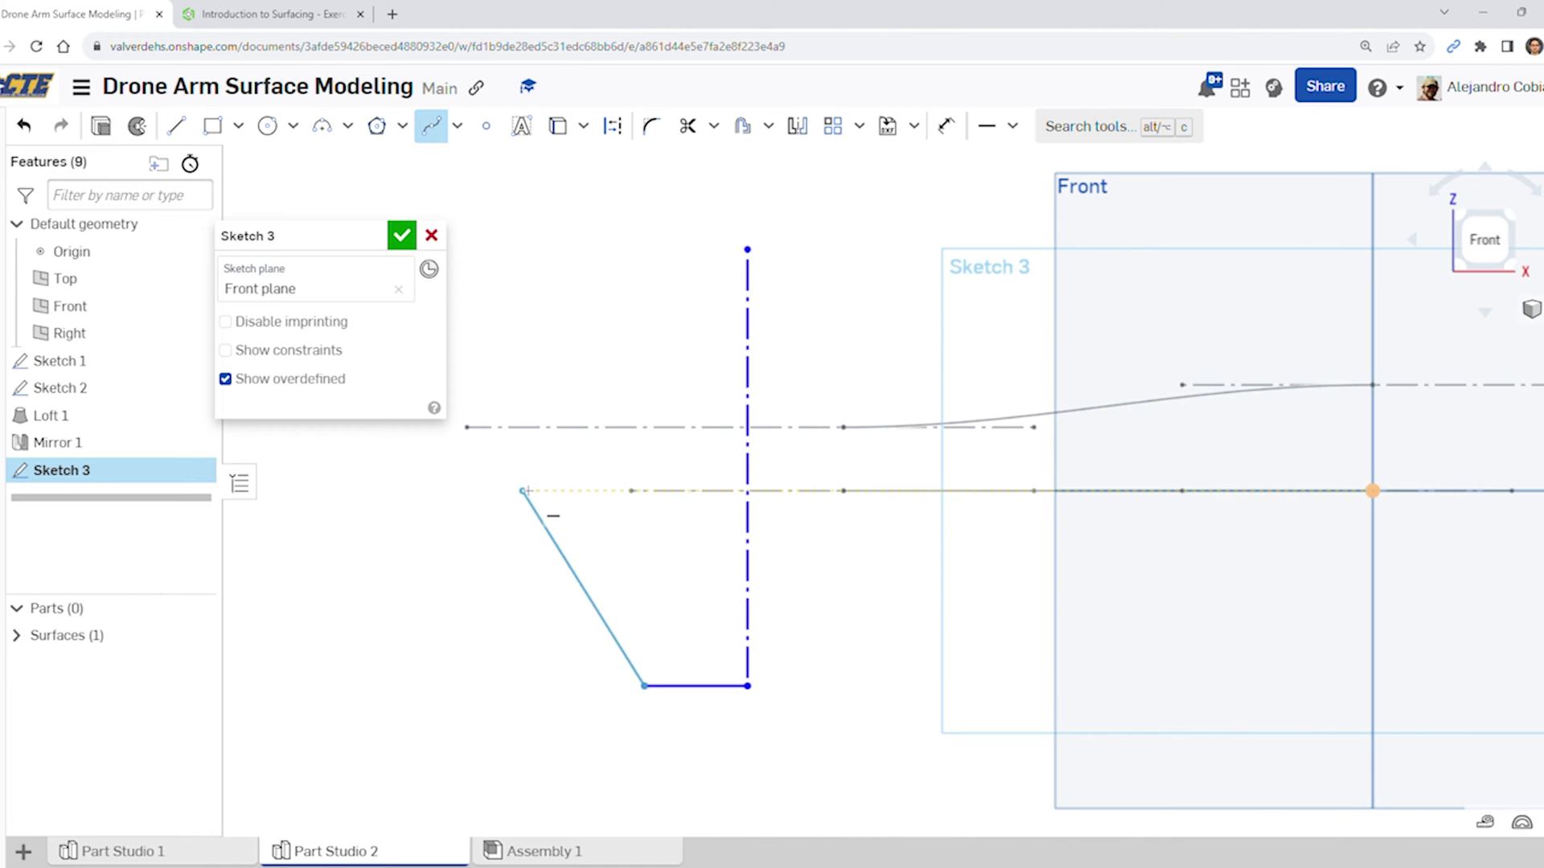
pyautogui.click(289, 14)
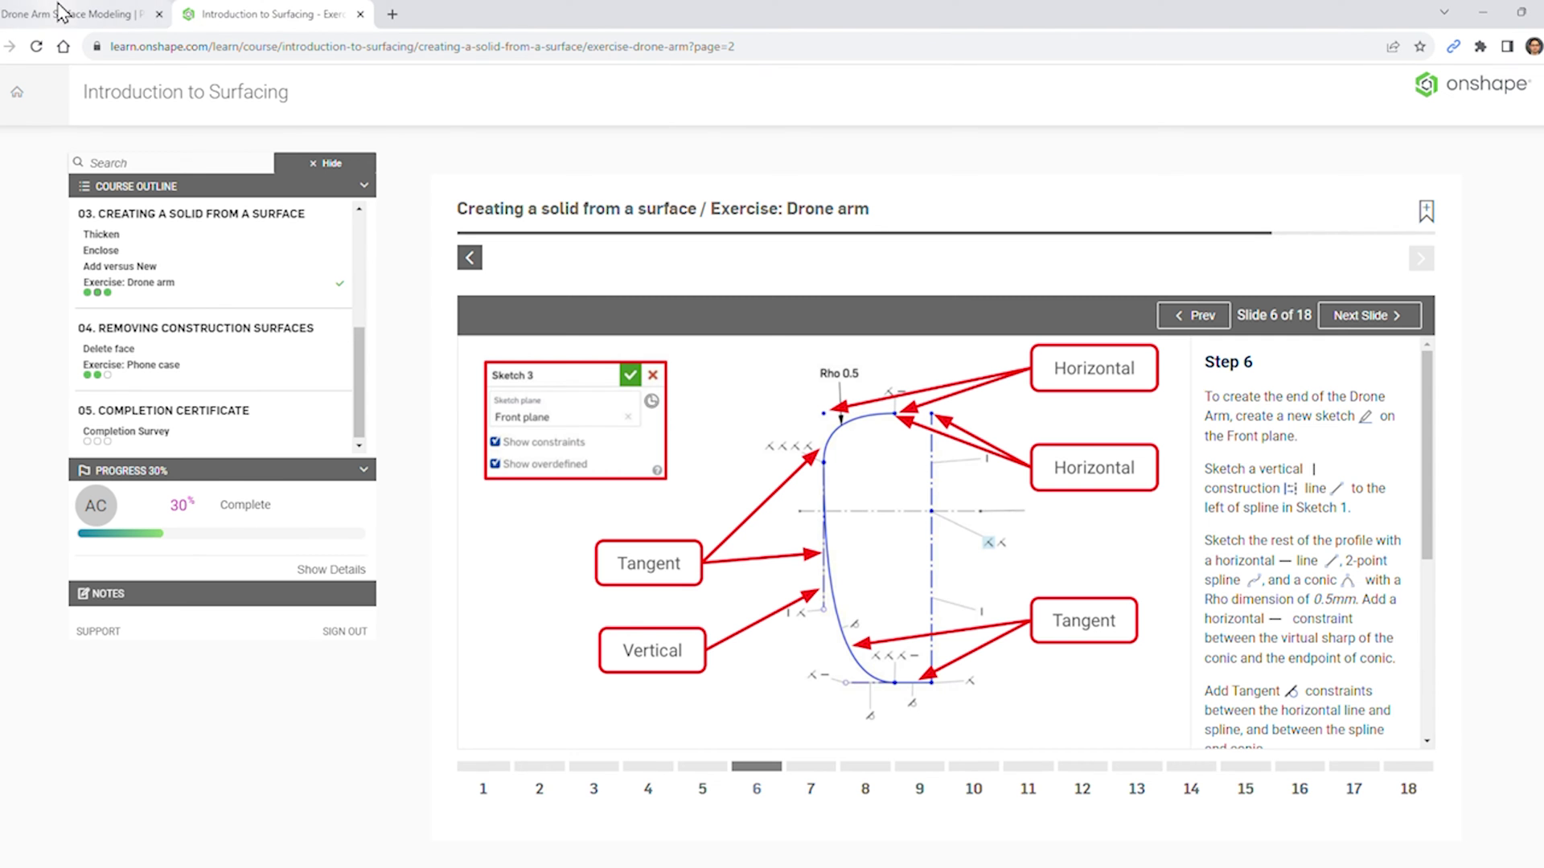
pyautogui.click(89, 14)
pyautogui.click(567, 320)
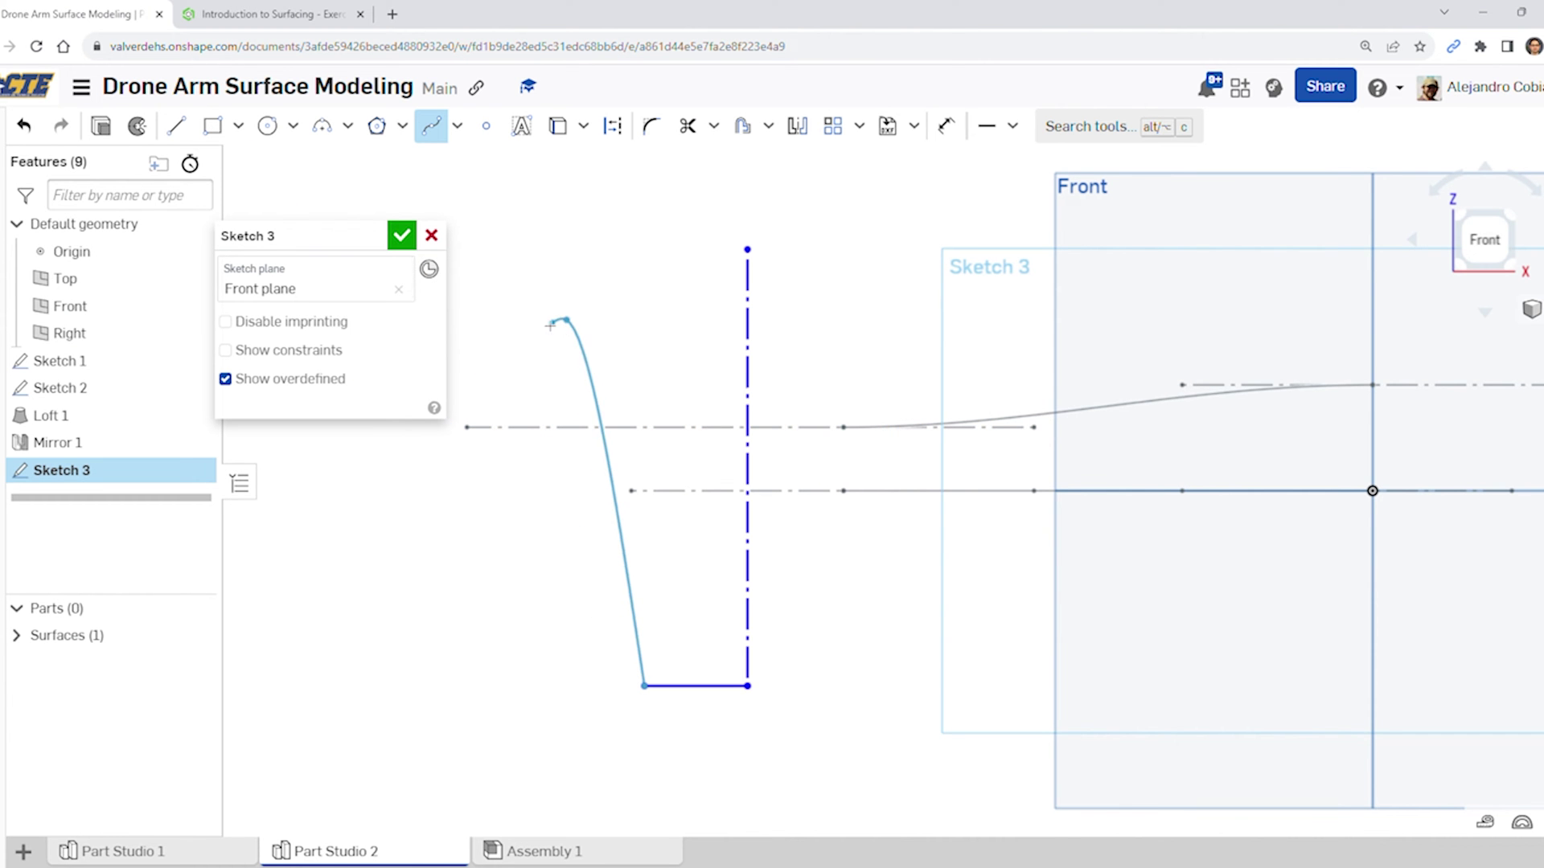
pyautogui.press('Escape')
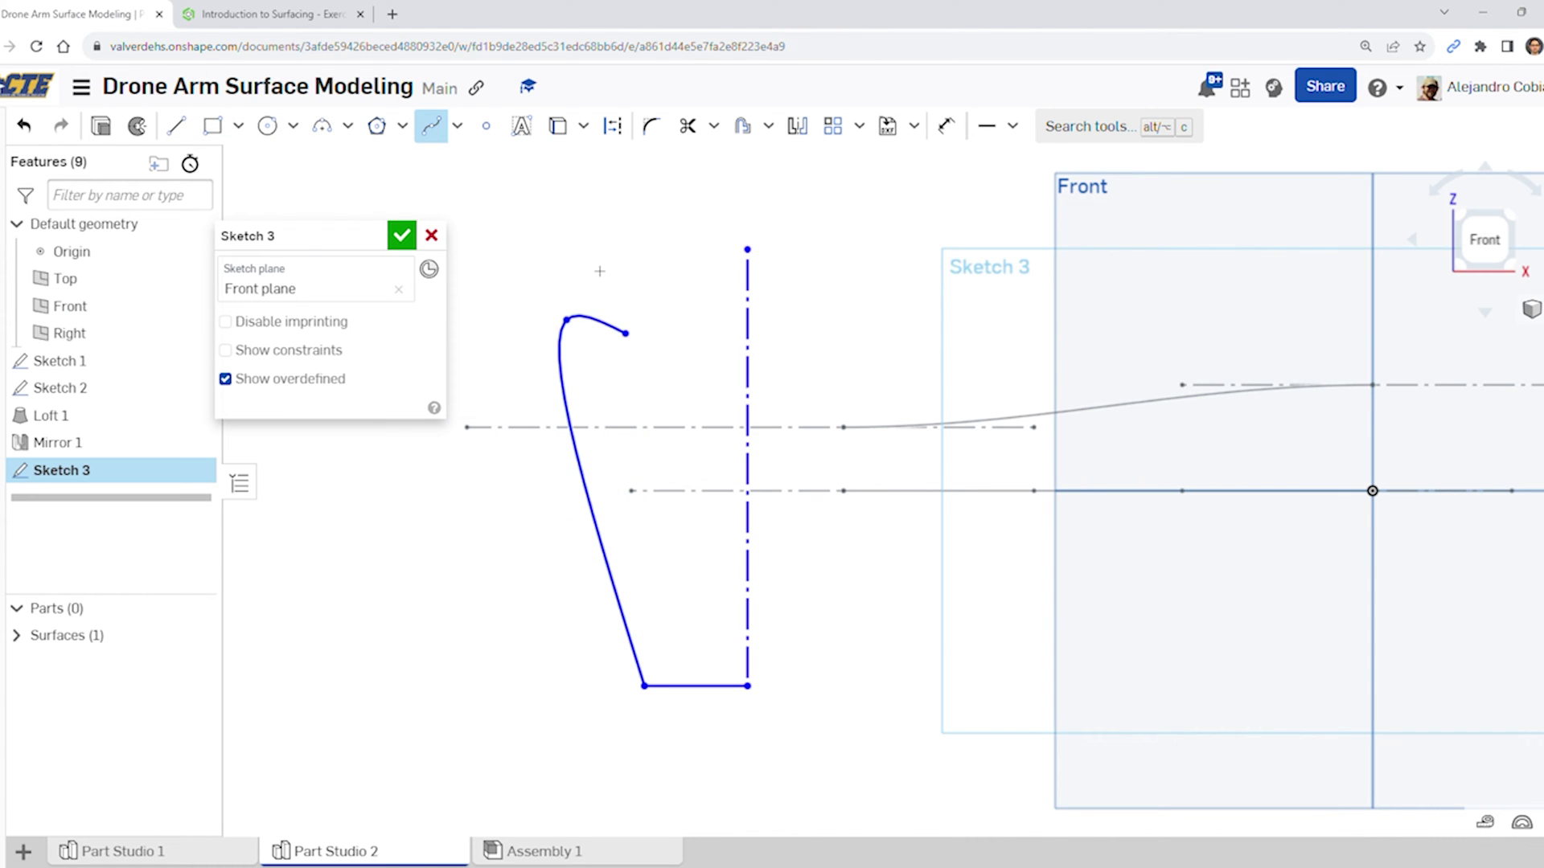
pyautogui.click(265, 14)
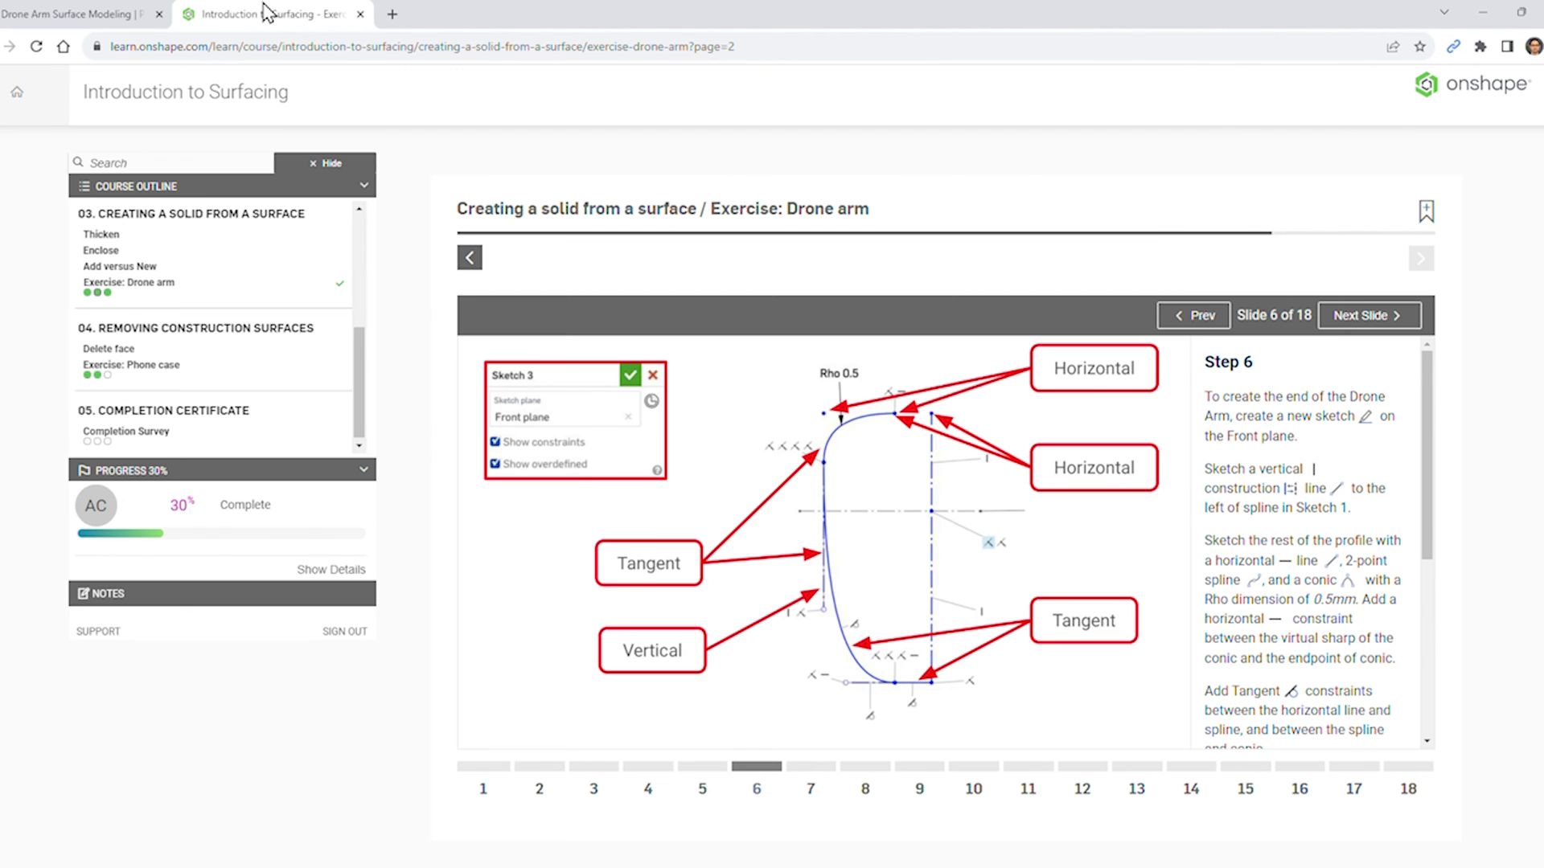
pyautogui.click(91, 12)
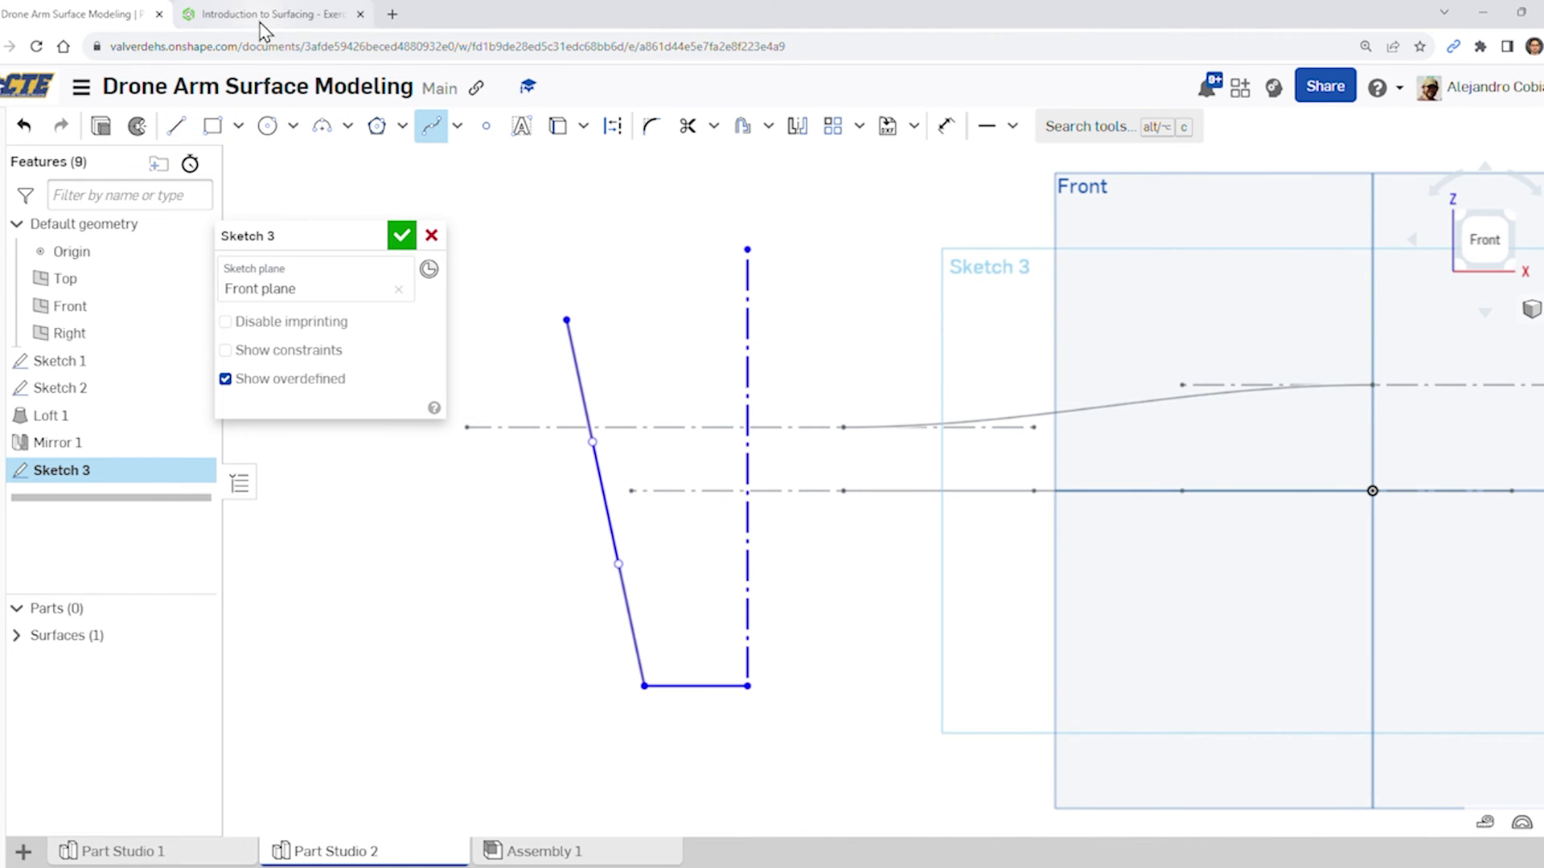
# Sketch a conic from the spline's upper end to a point level with the construction line's top, with a Rho of 0.5
pyautogui.click(348, 126)
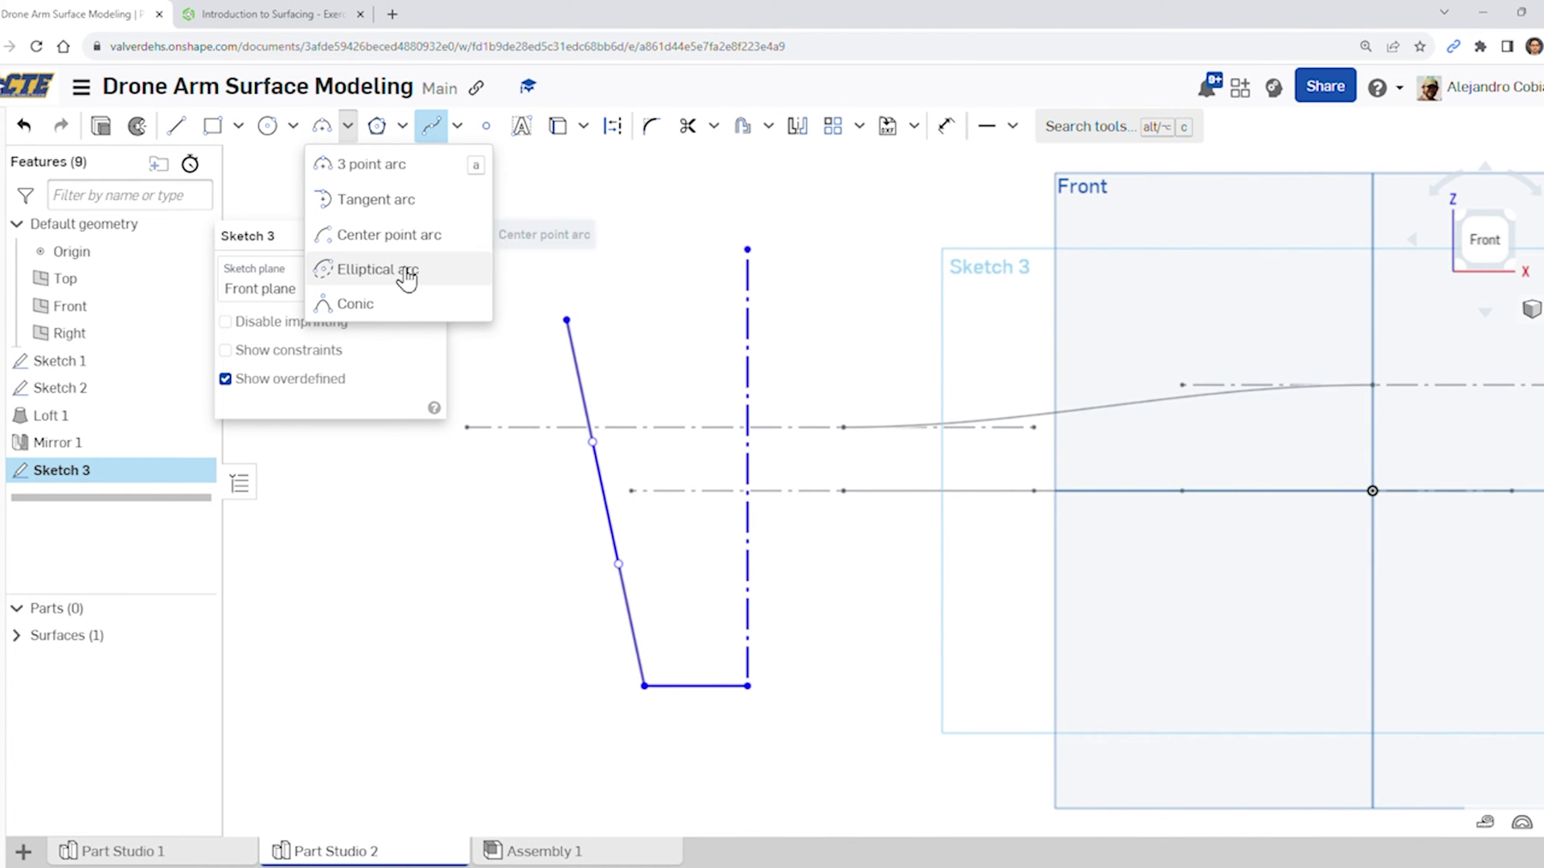
pyautogui.click(390, 313)
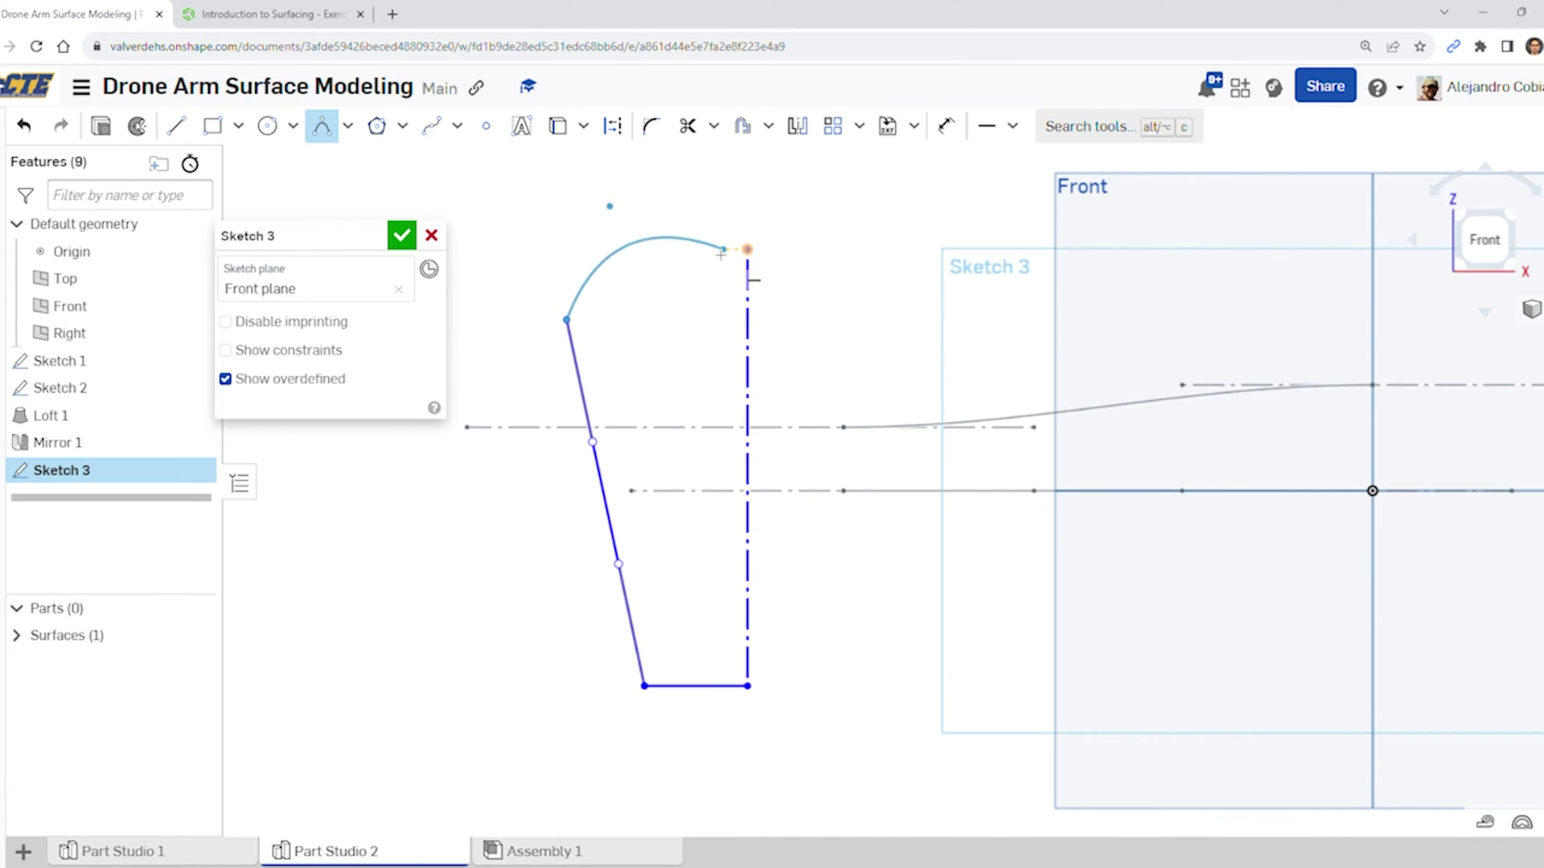
pyautogui.click(641, 251)
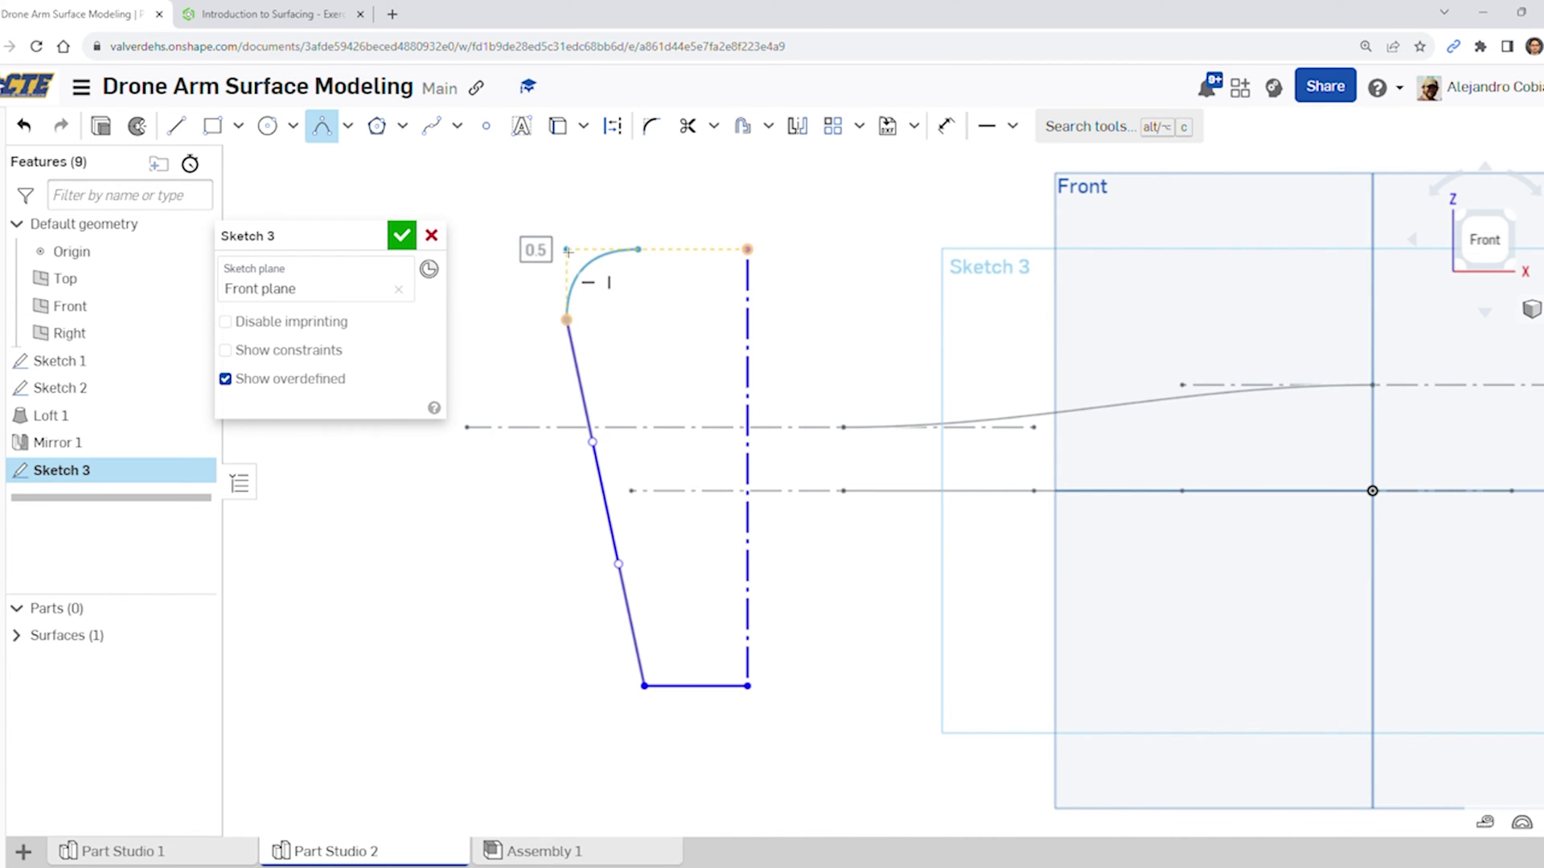
pyautogui.click(319, 14)
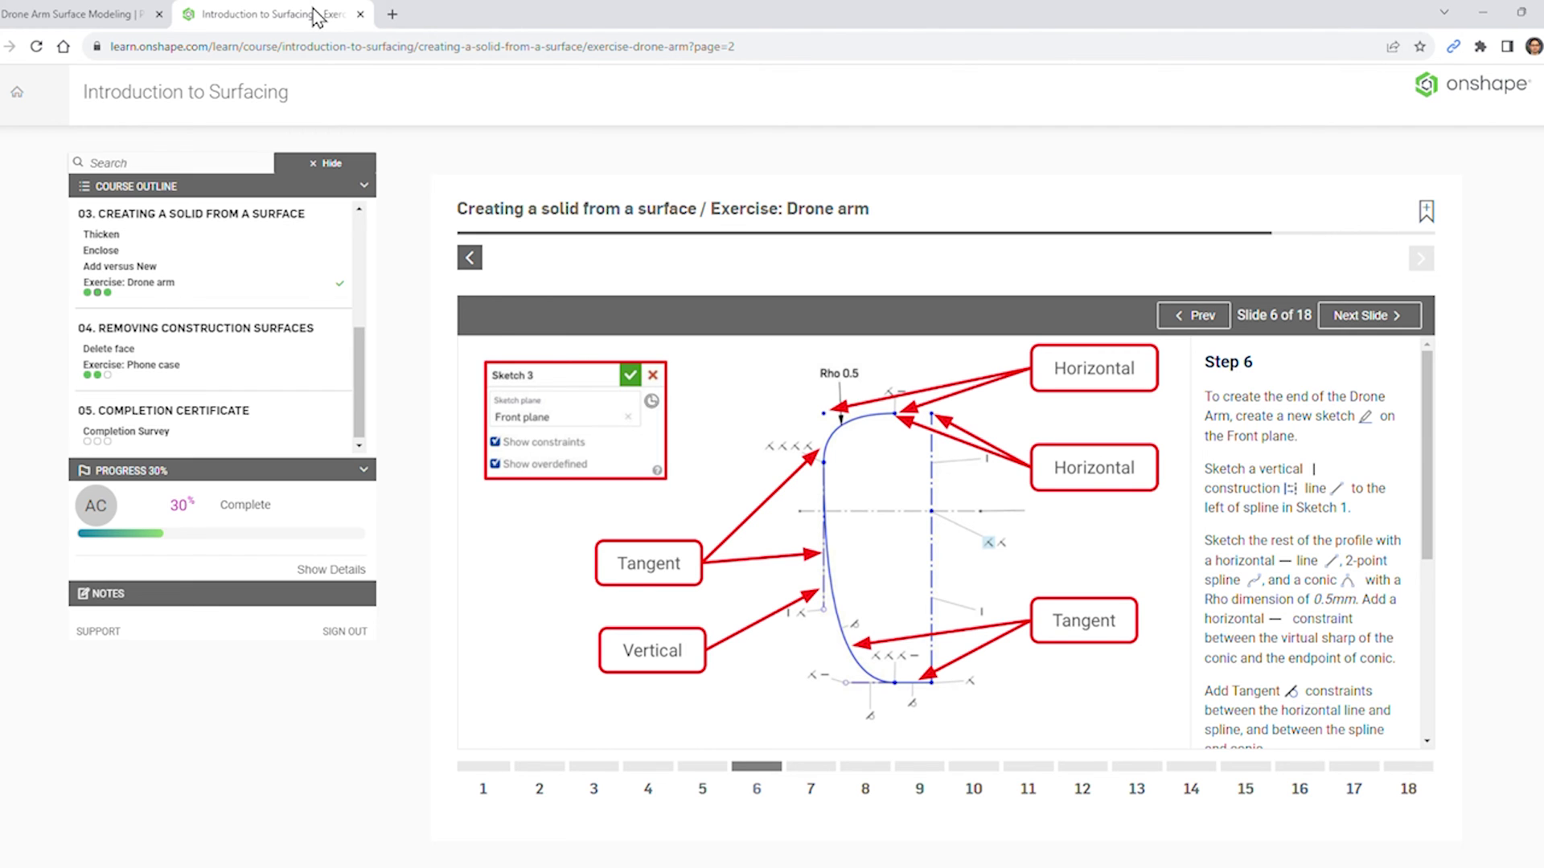
pyautogui.click(137, 13)
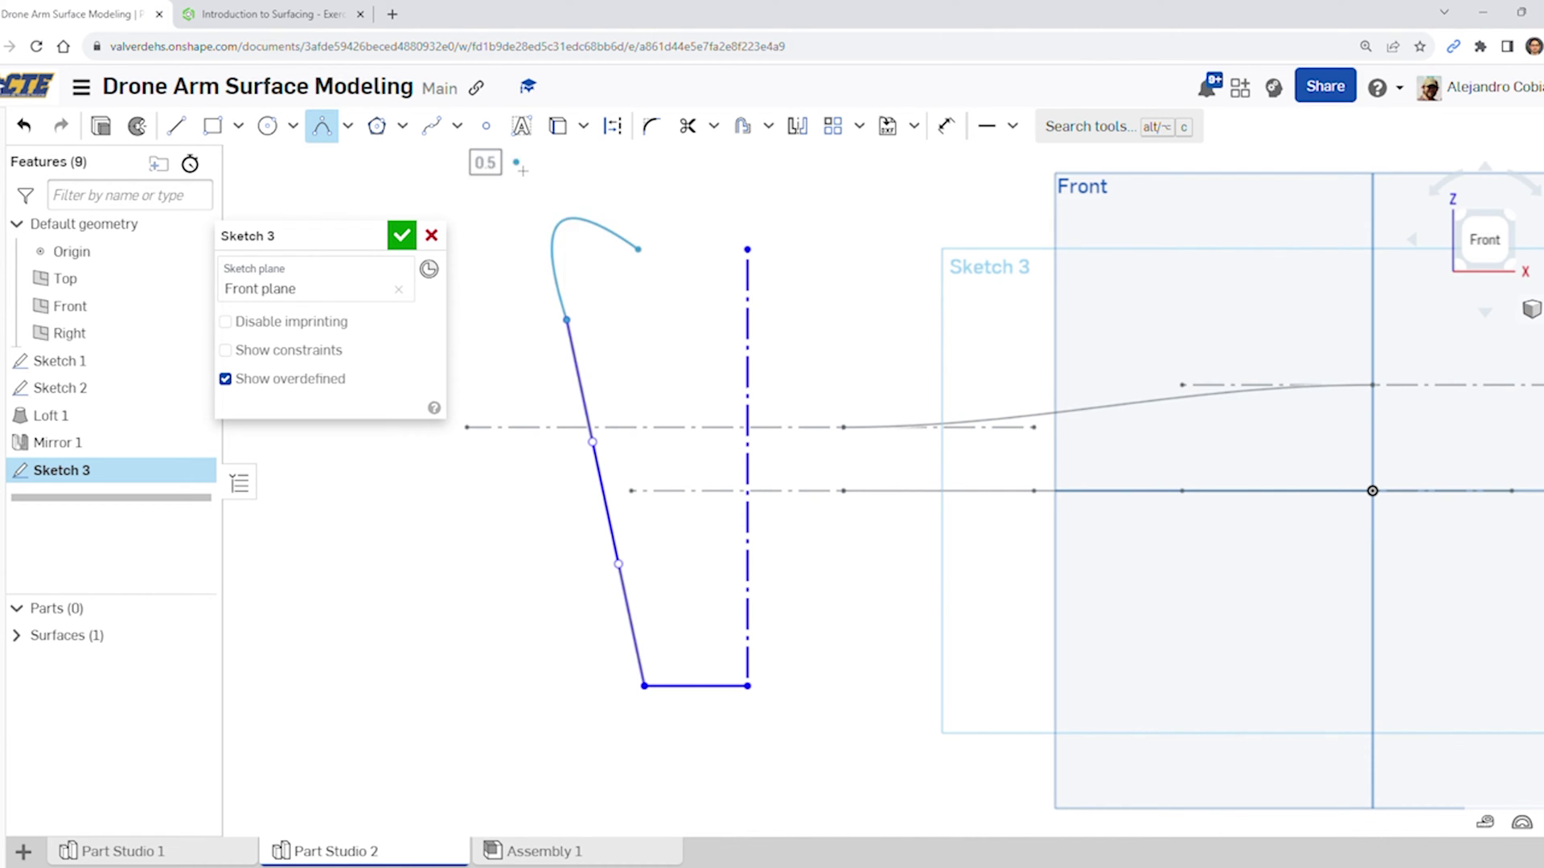
pyautogui.click(586, 256)
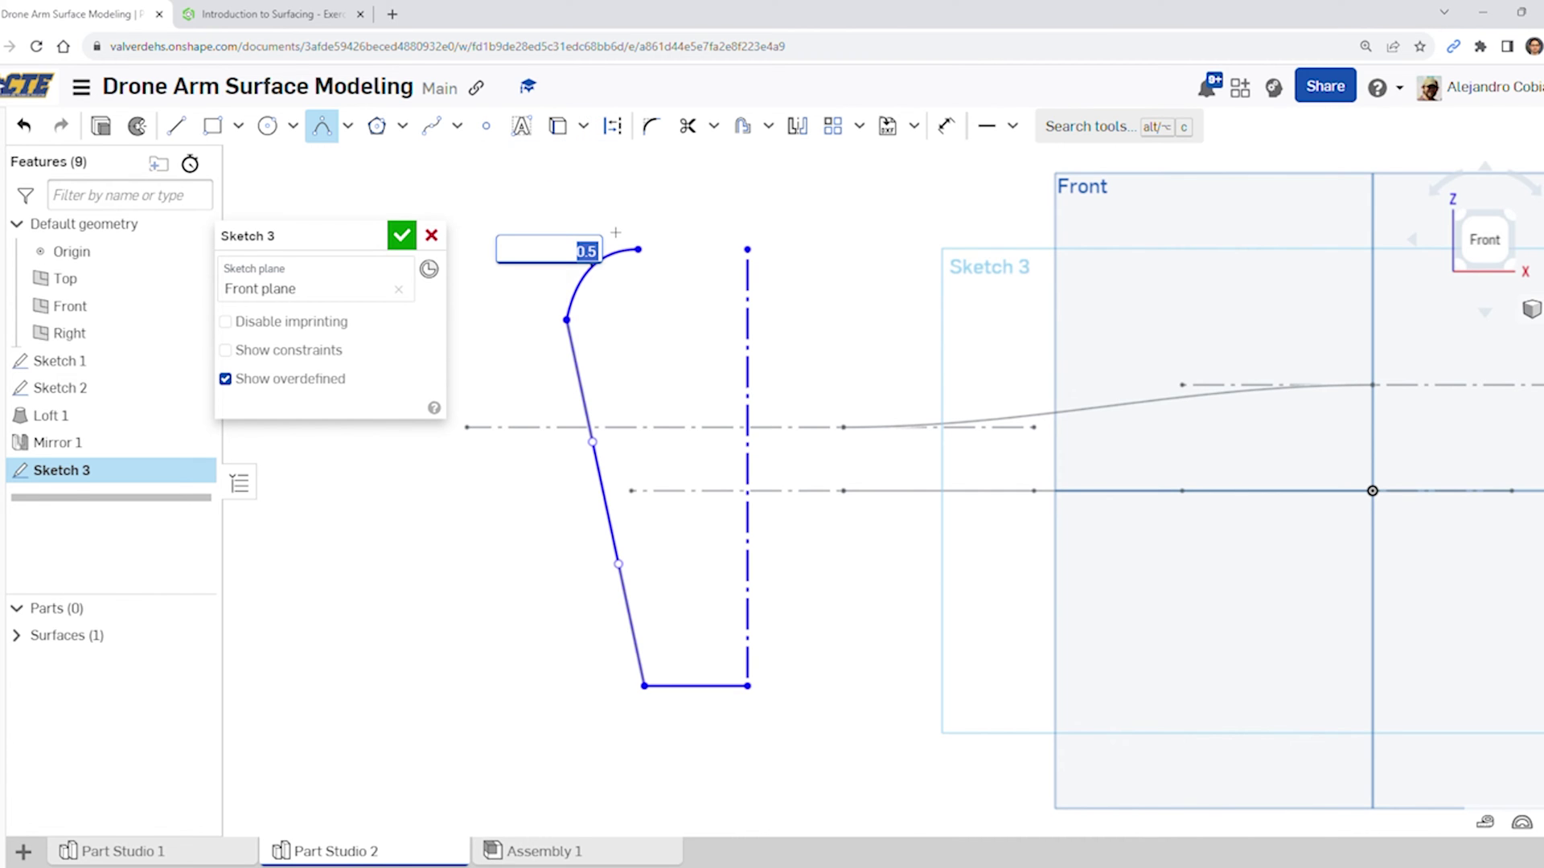
pyautogui.press('Return')
# Show the constraints in Sketch 3, finish the conic command and compare the profile with Step 6 of the exercise
pyautogui.click(277, 14)
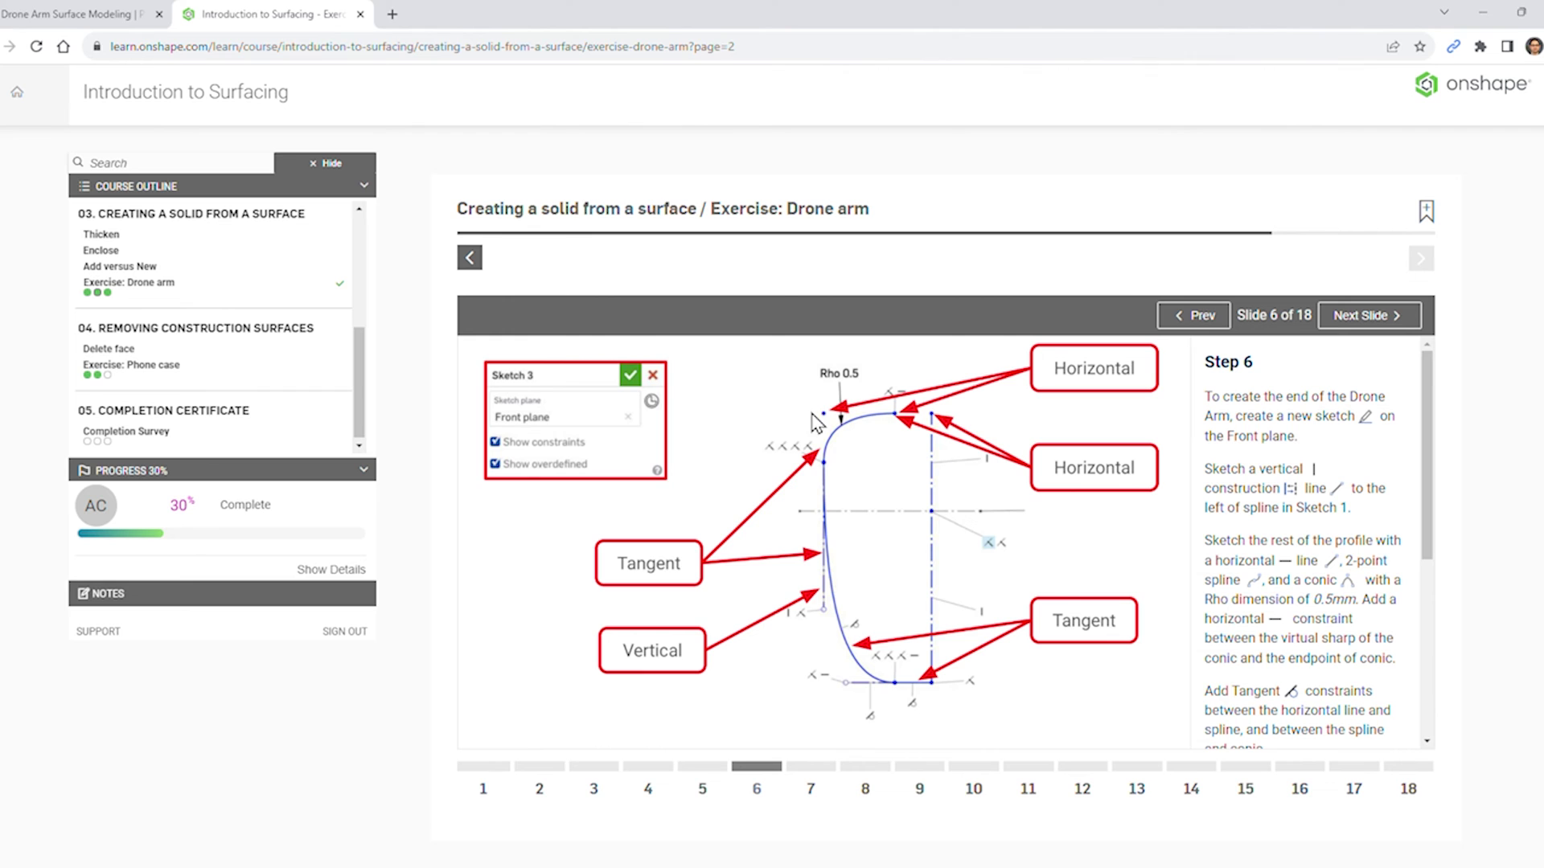
pyautogui.click(80, 14)
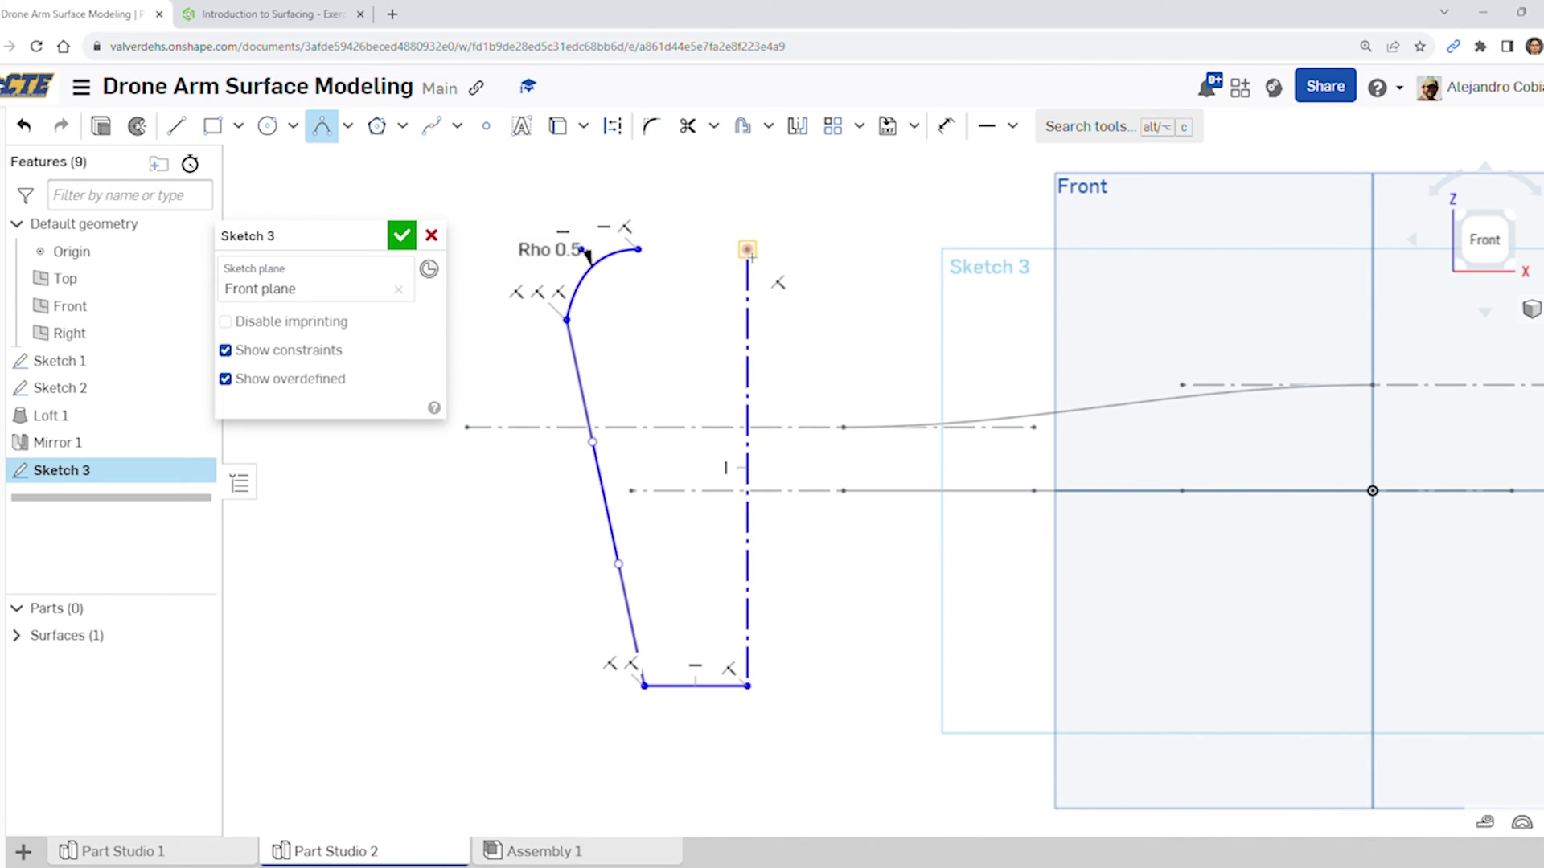
pyautogui.press('Escape')
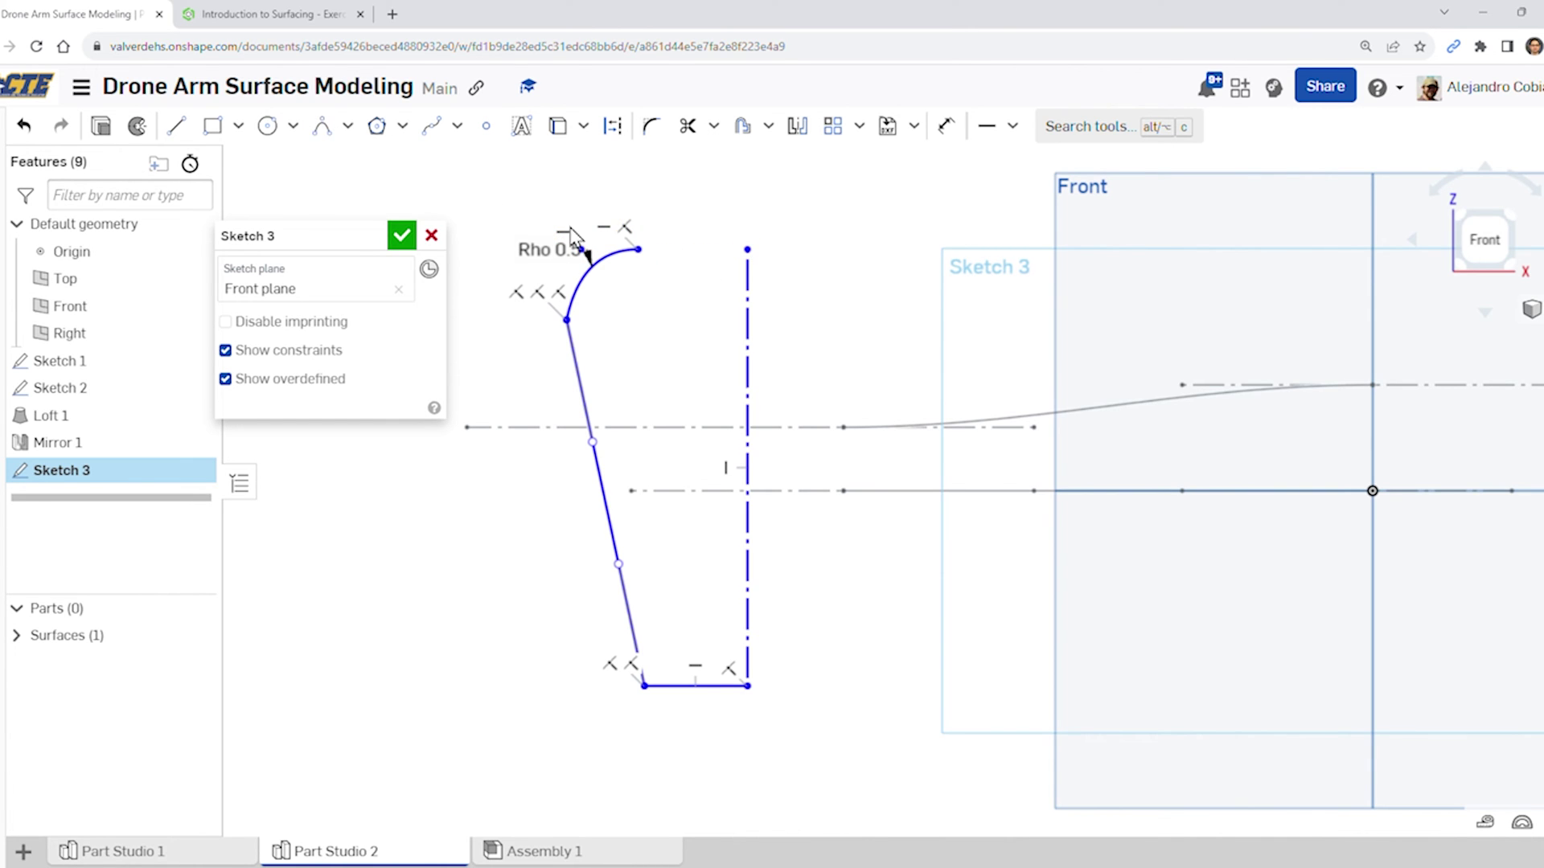
pyautogui.click(315, 13)
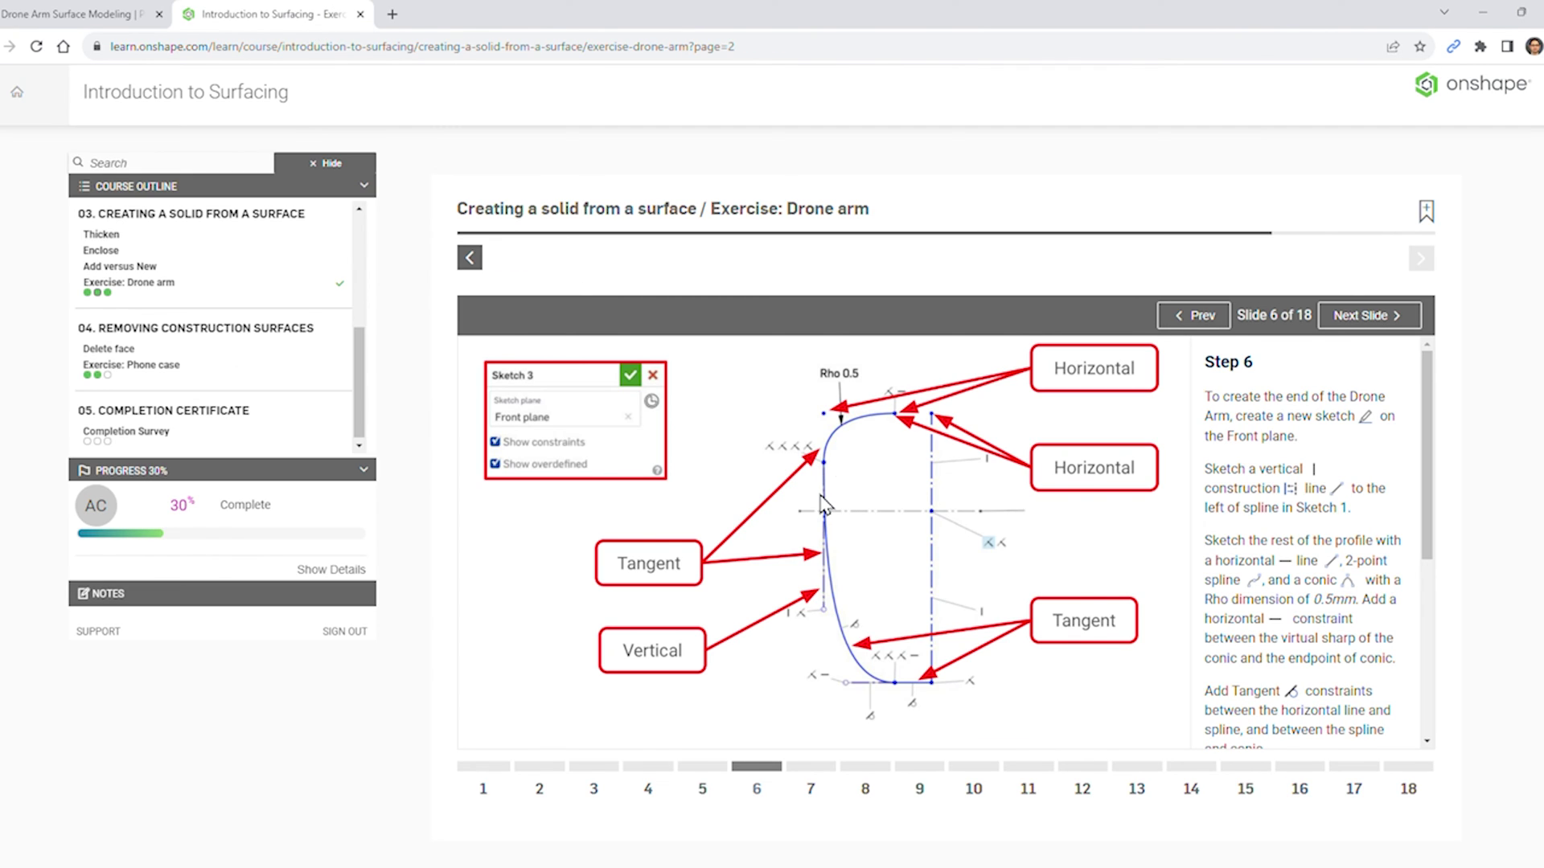
pyautogui.hotkey('ctrl', 'shift', 'Tab')
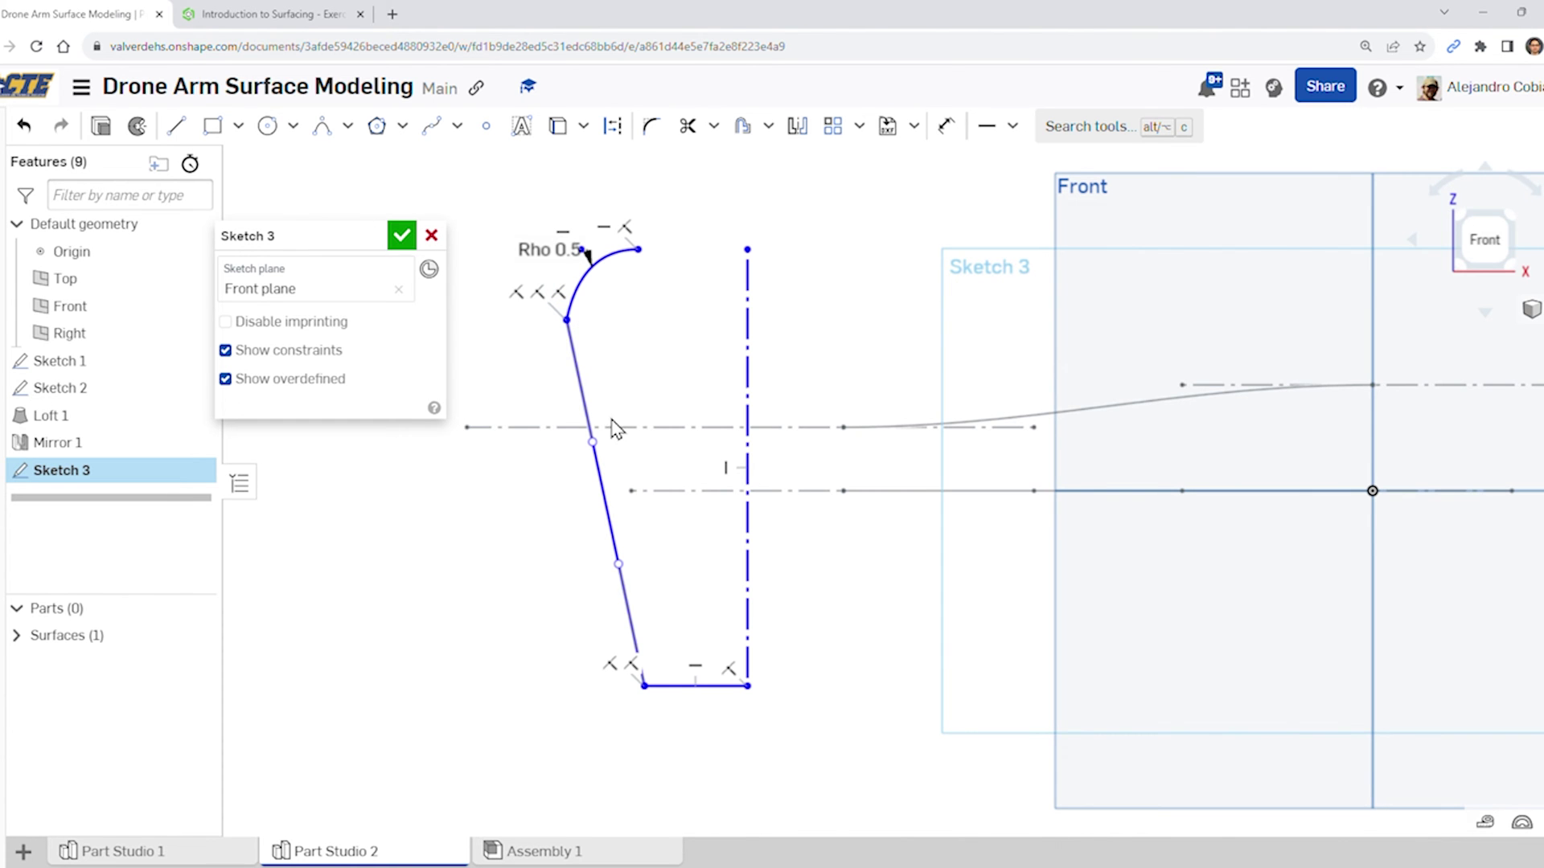
# Reshape the spline with its two handles, bulging it outward and leveling its lower end with the horizontal line, and compare with the exercise
pyautogui.moveTo(592, 441); pyautogui.dragTo(558, 441)
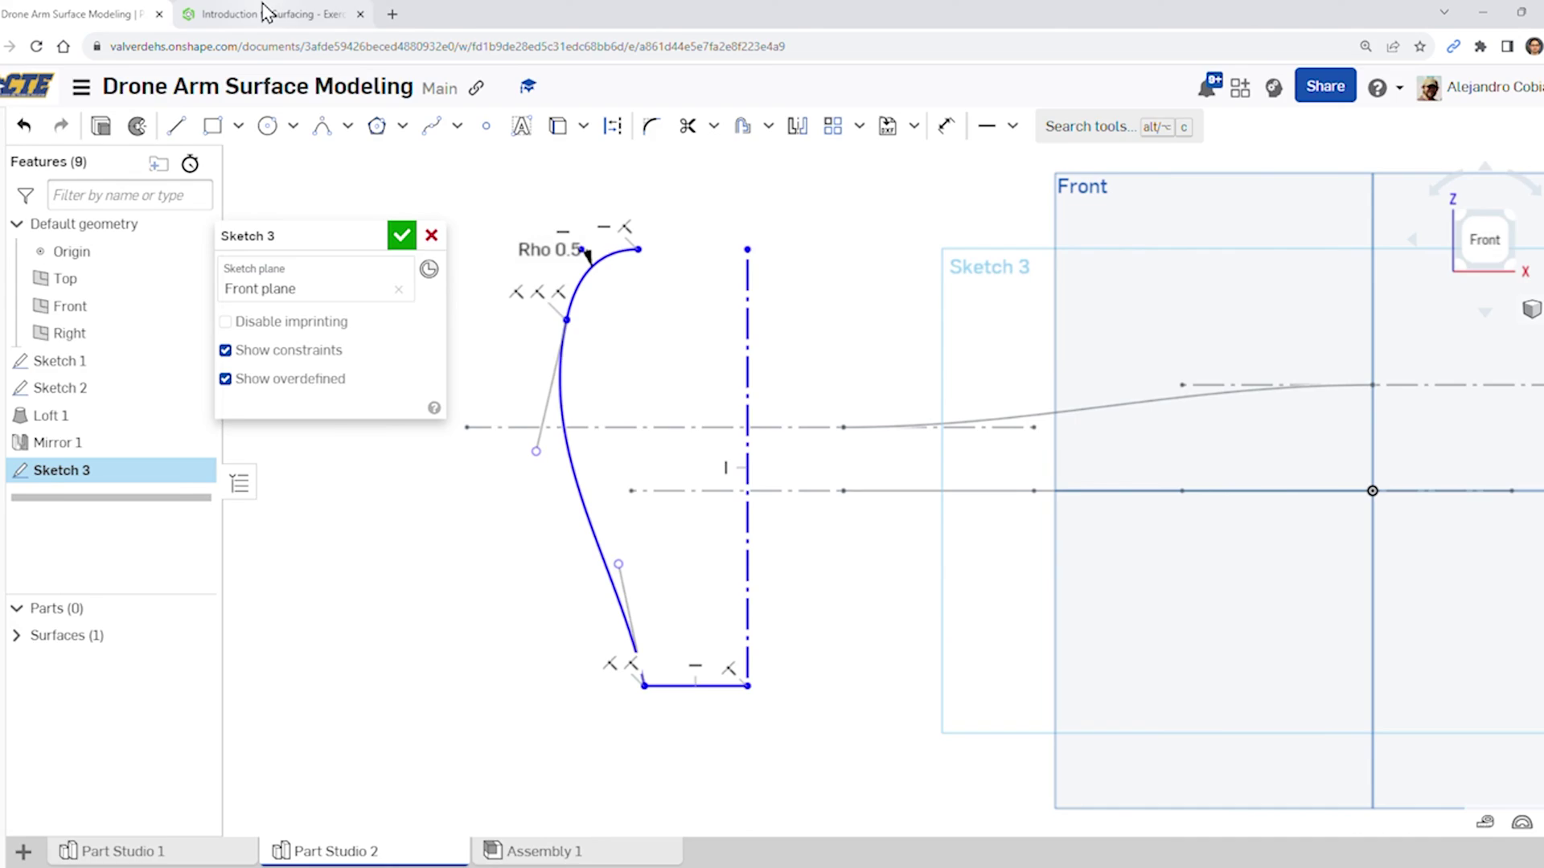
pyautogui.click(314, 14)
pyautogui.click(88, 15)
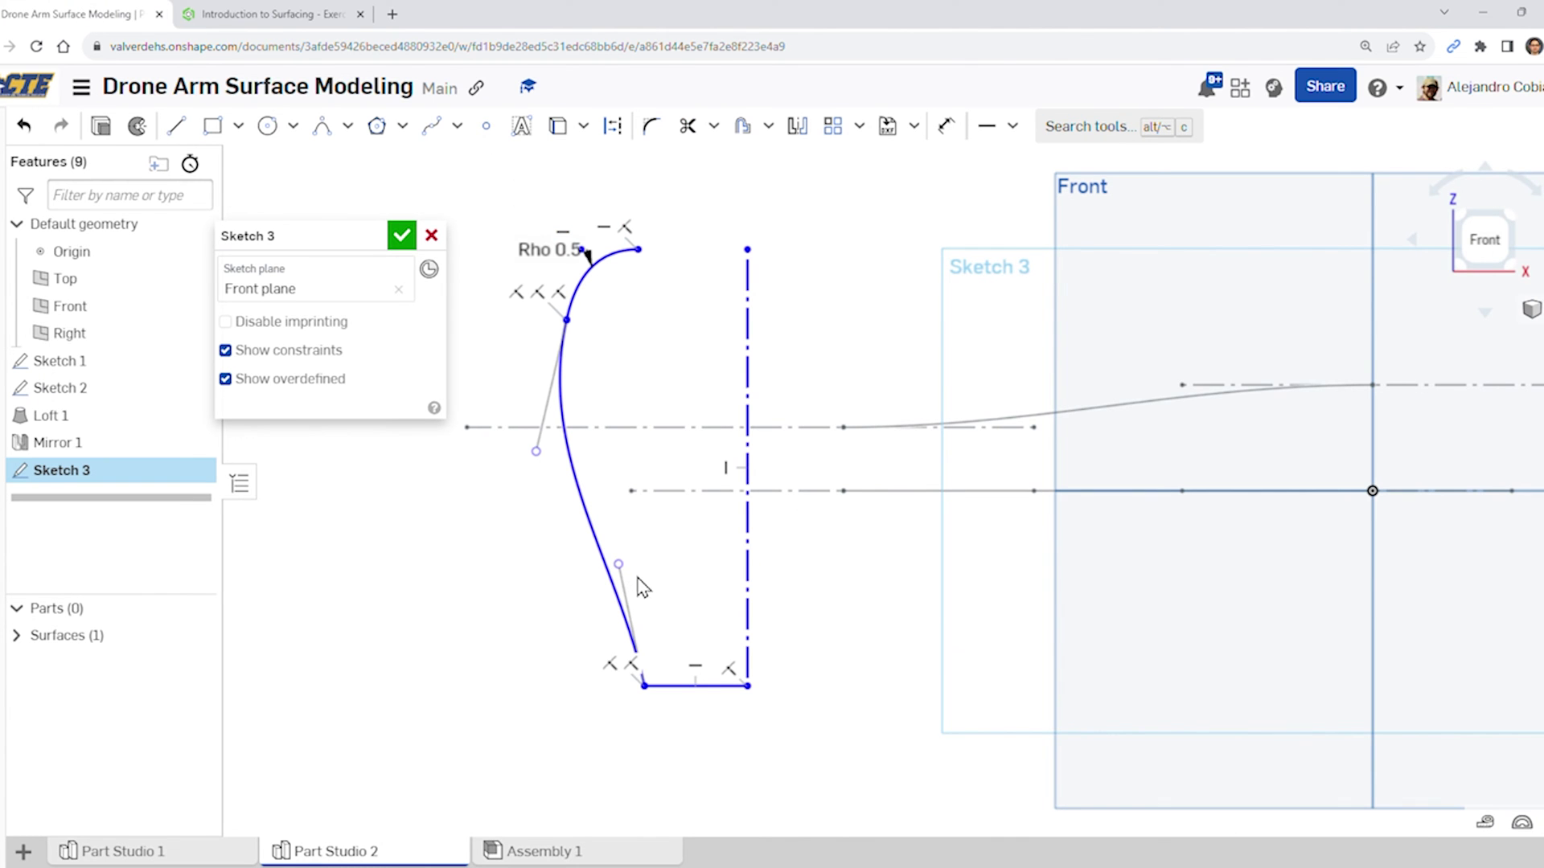
pyautogui.moveTo(627, 573); pyautogui.dragTo(526, 693)
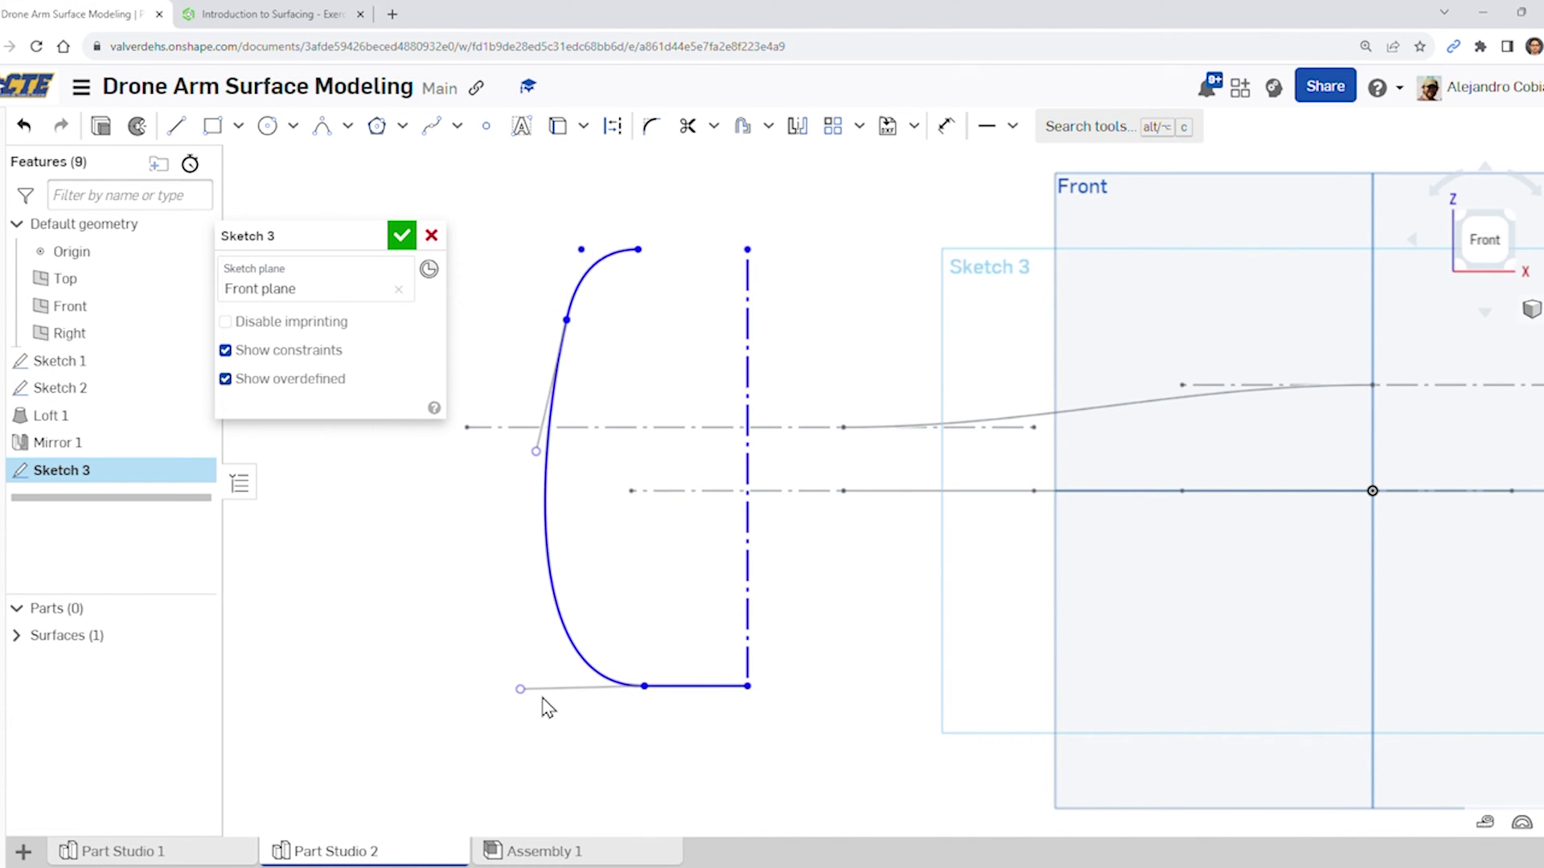
pyautogui.click(299, 13)
pyautogui.click(100, 12)
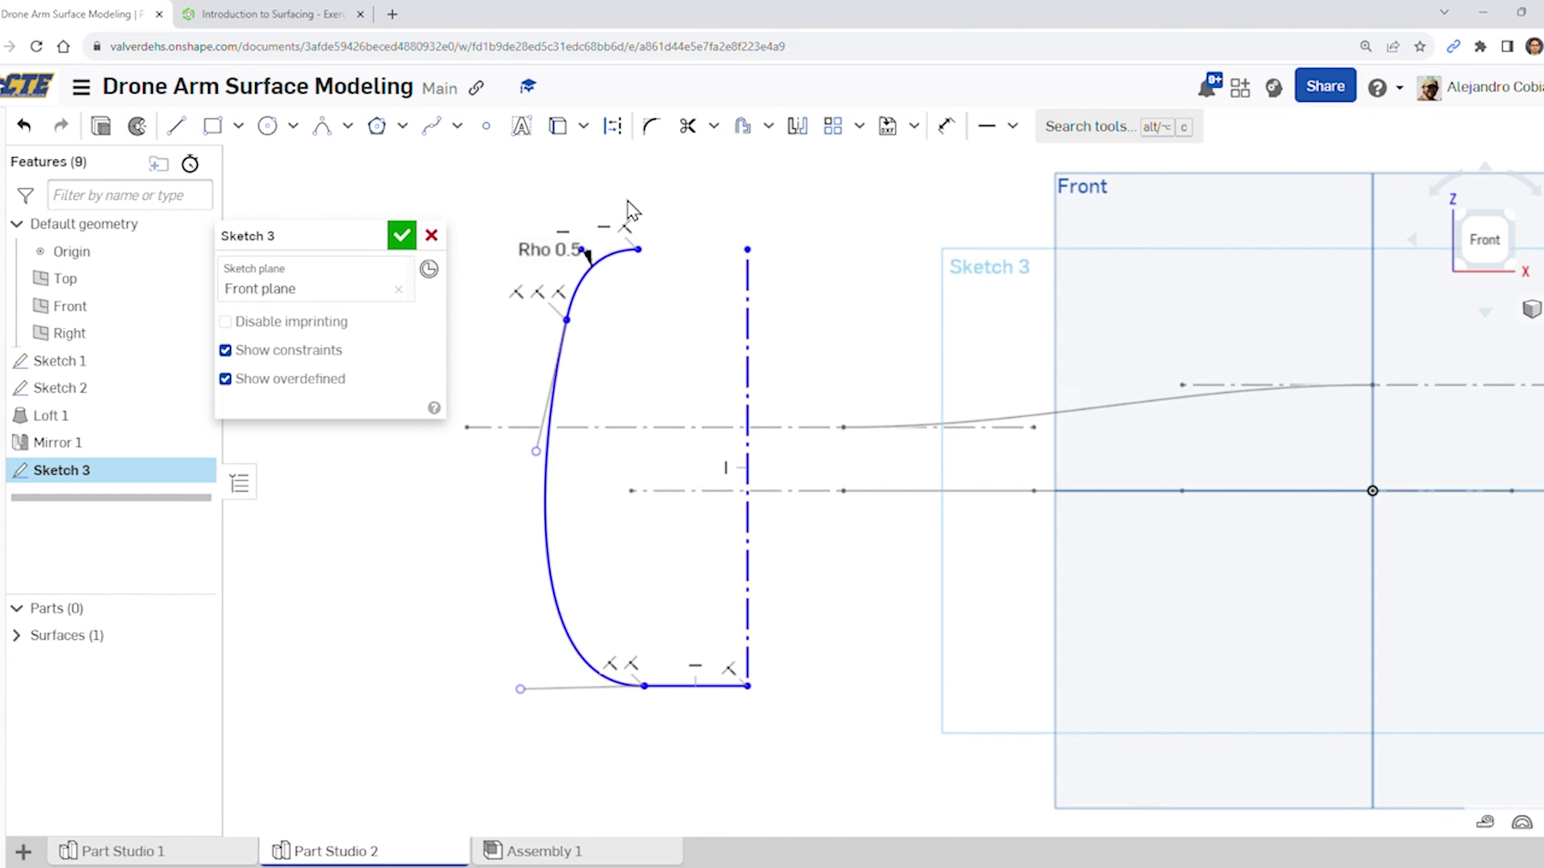
# Sketch construction lines along the spline's upper and lower handles, each from the spline's end to the handle's tip
pyautogui.click(180, 124)
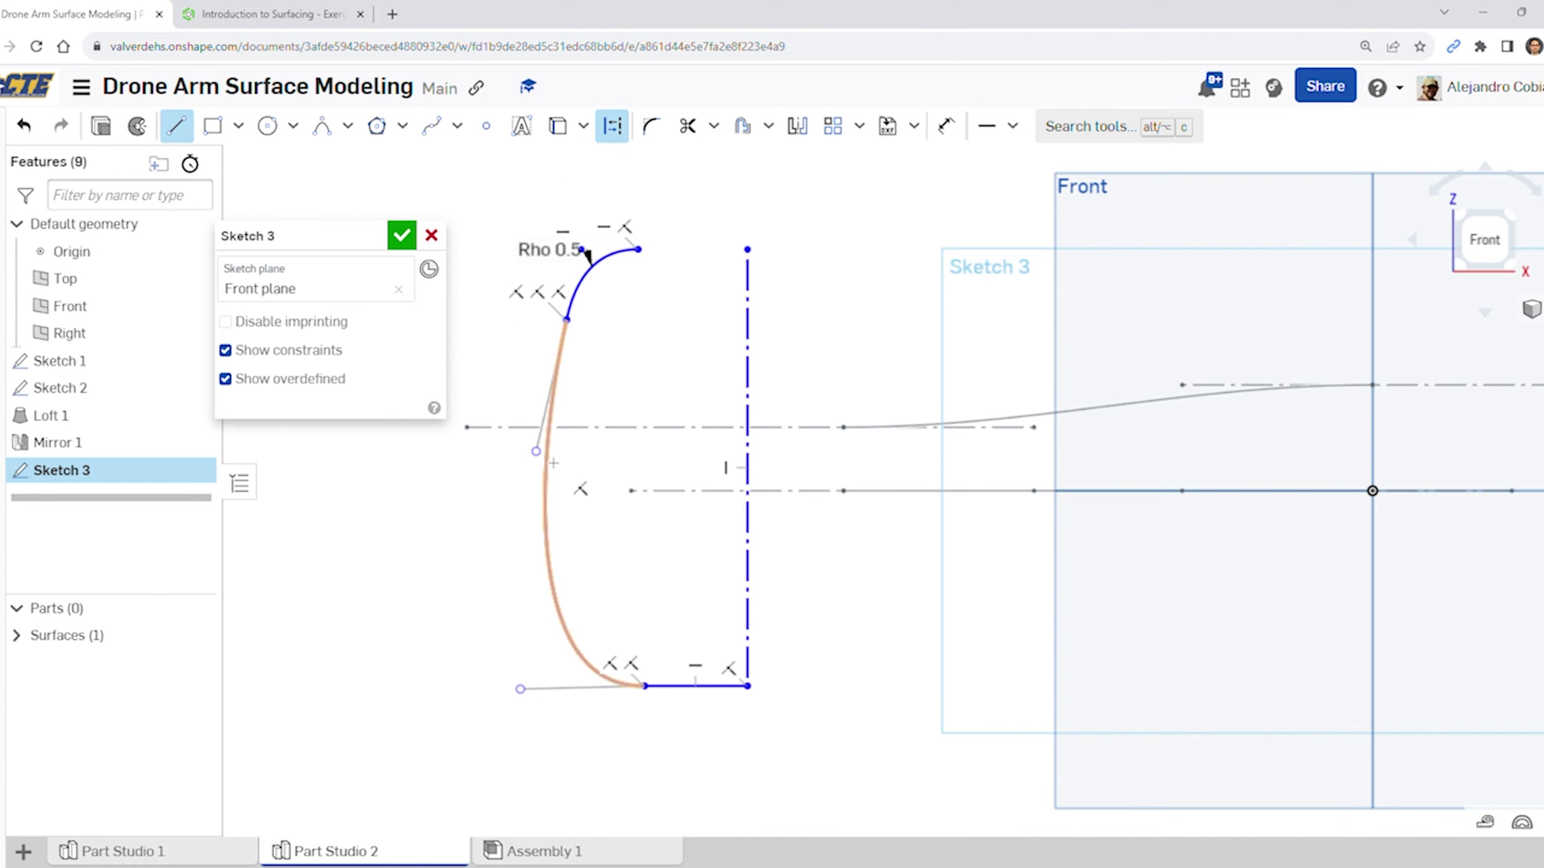
pyautogui.moveTo(567, 320); pyautogui.dragTo(536, 451)
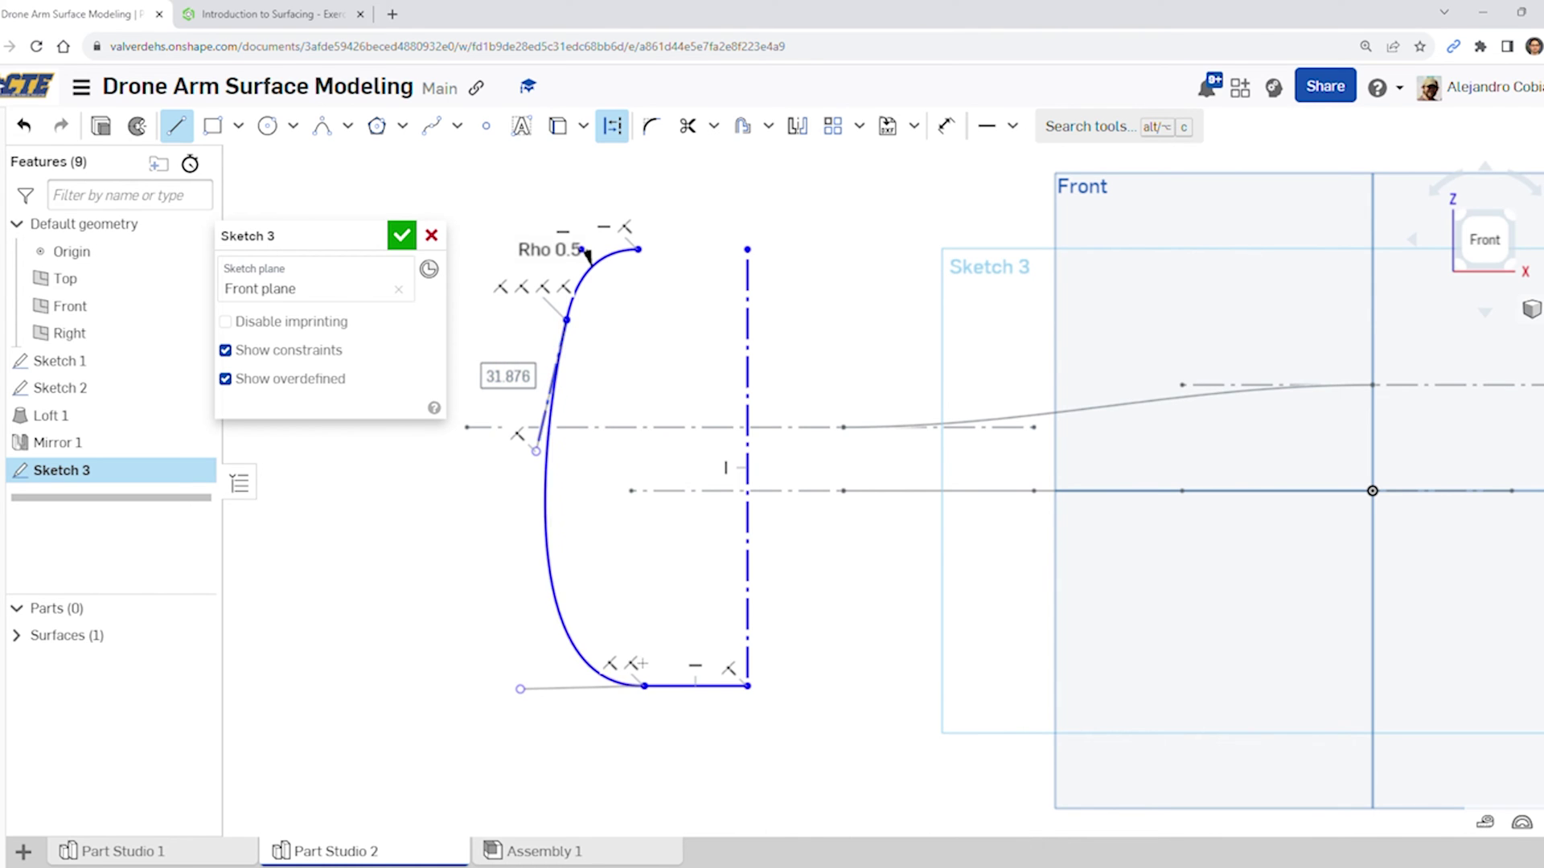
pyautogui.moveTo(644, 685); pyautogui.dragTo(520, 689)
pyautogui.click(177, 126)
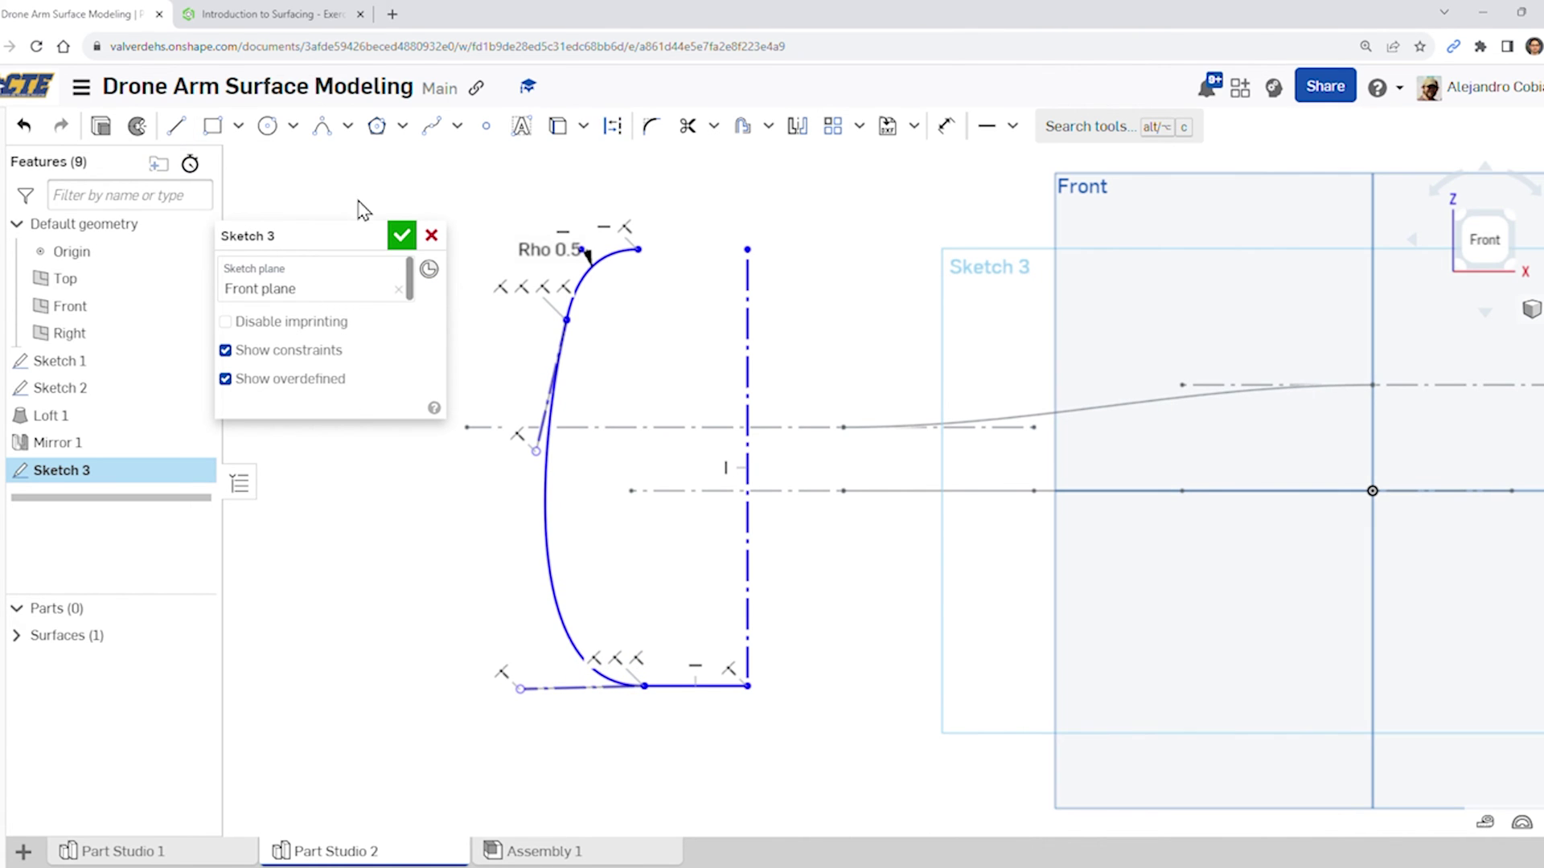
# Add a tangent constraint between the upper handle's construction line and the conic, checking it against Step 6 of the exercise
pyautogui.click(547, 392)
pyautogui.click(591, 280)
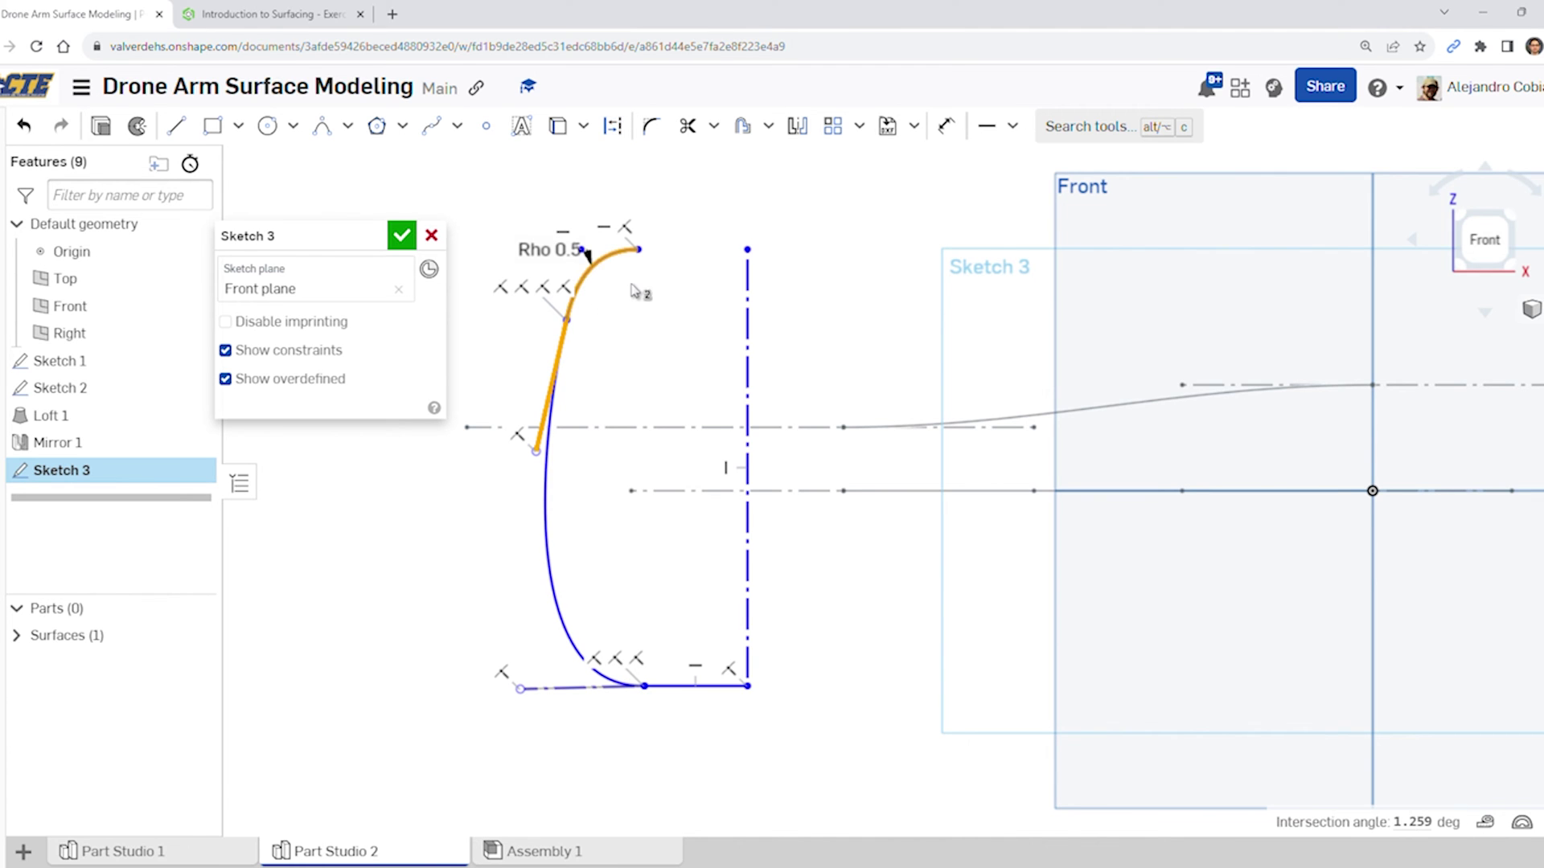
pyautogui.click(306, 14)
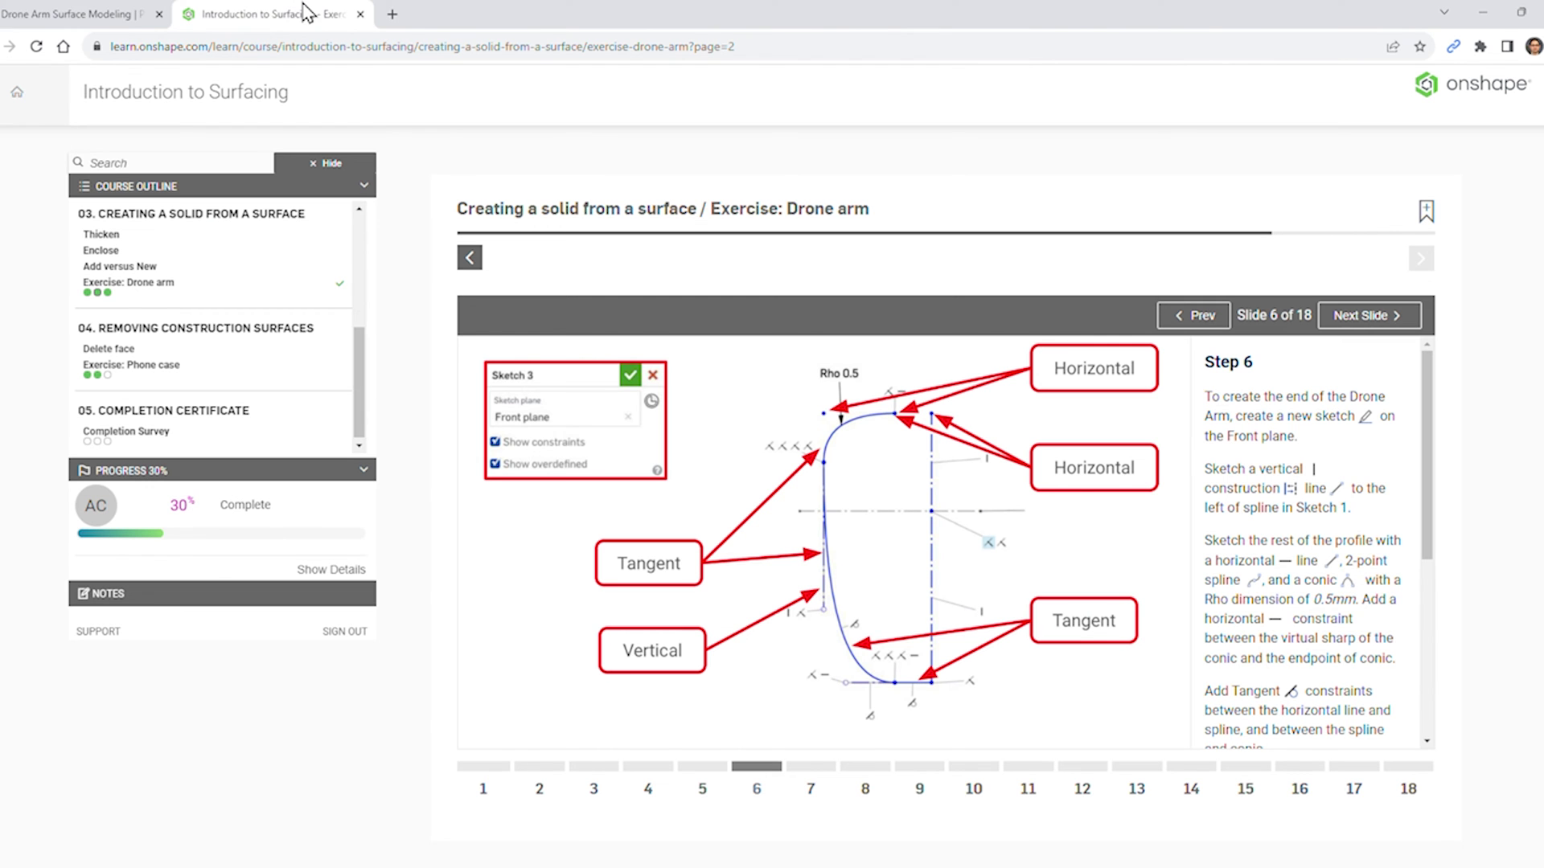
pyautogui.click(150, 13)
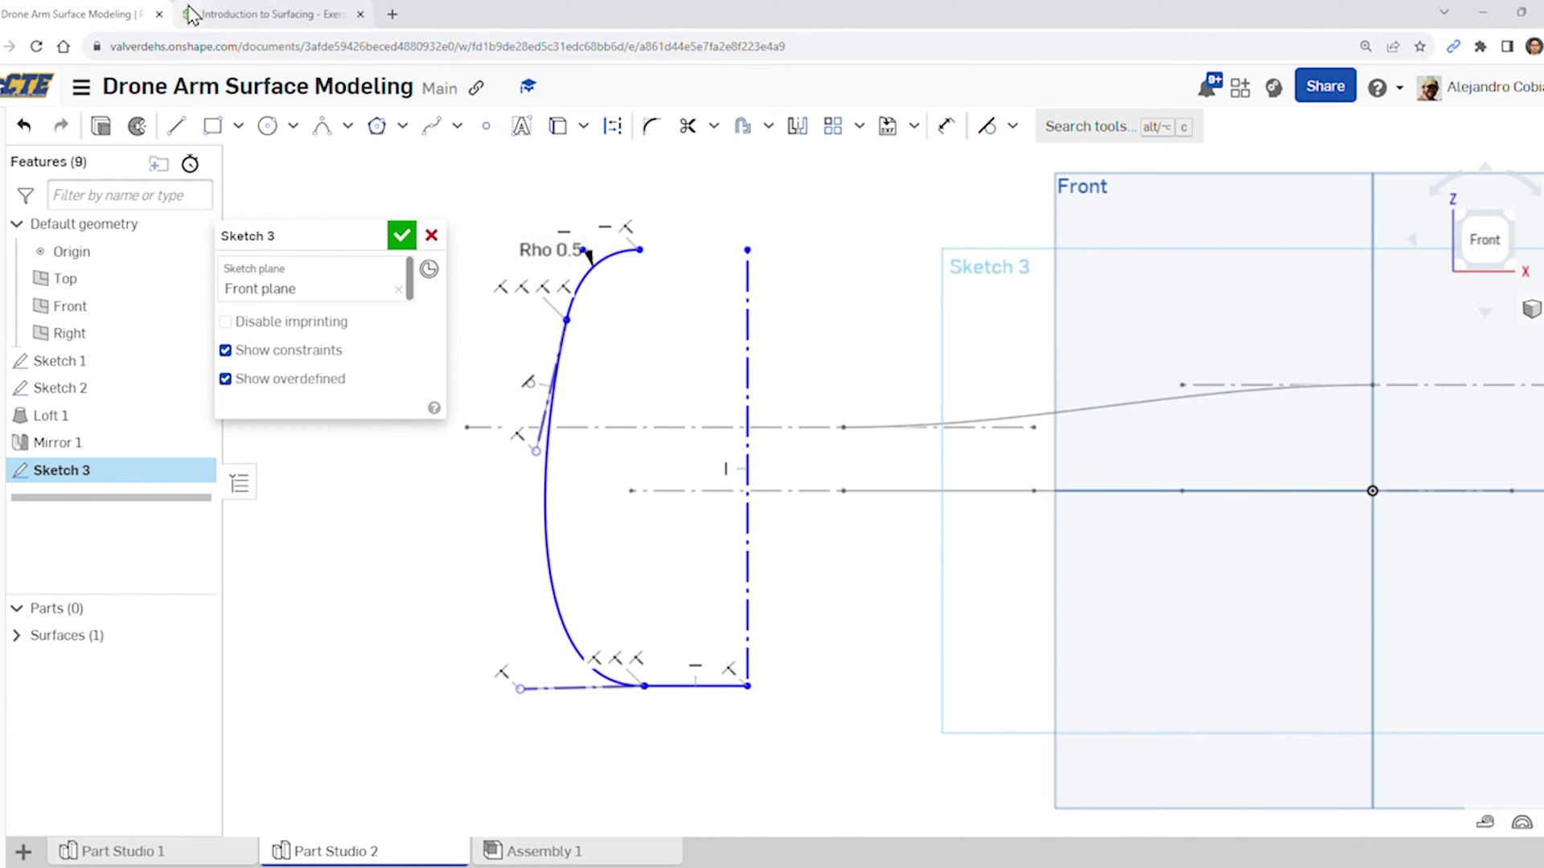
pyautogui.click(233, 16)
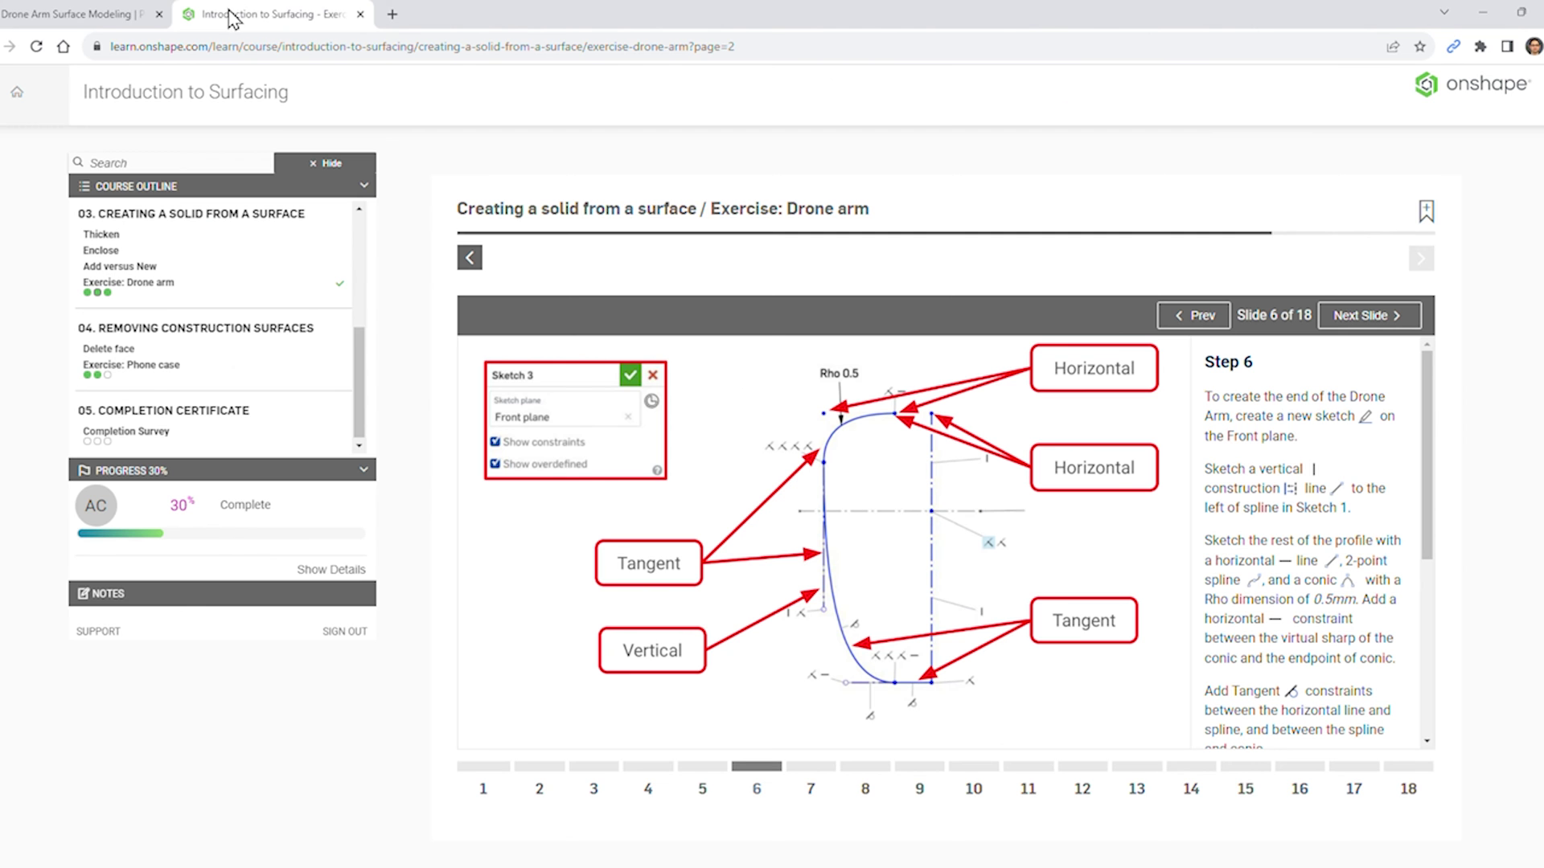
# Add a tangent constraint between the spline and the short horizontal line, and check the Step 6 diagram
pyautogui.click(44, 13)
pyautogui.click(565, 625)
pyautogui.click(691, 688)
pyautogui.click(1005, 144)
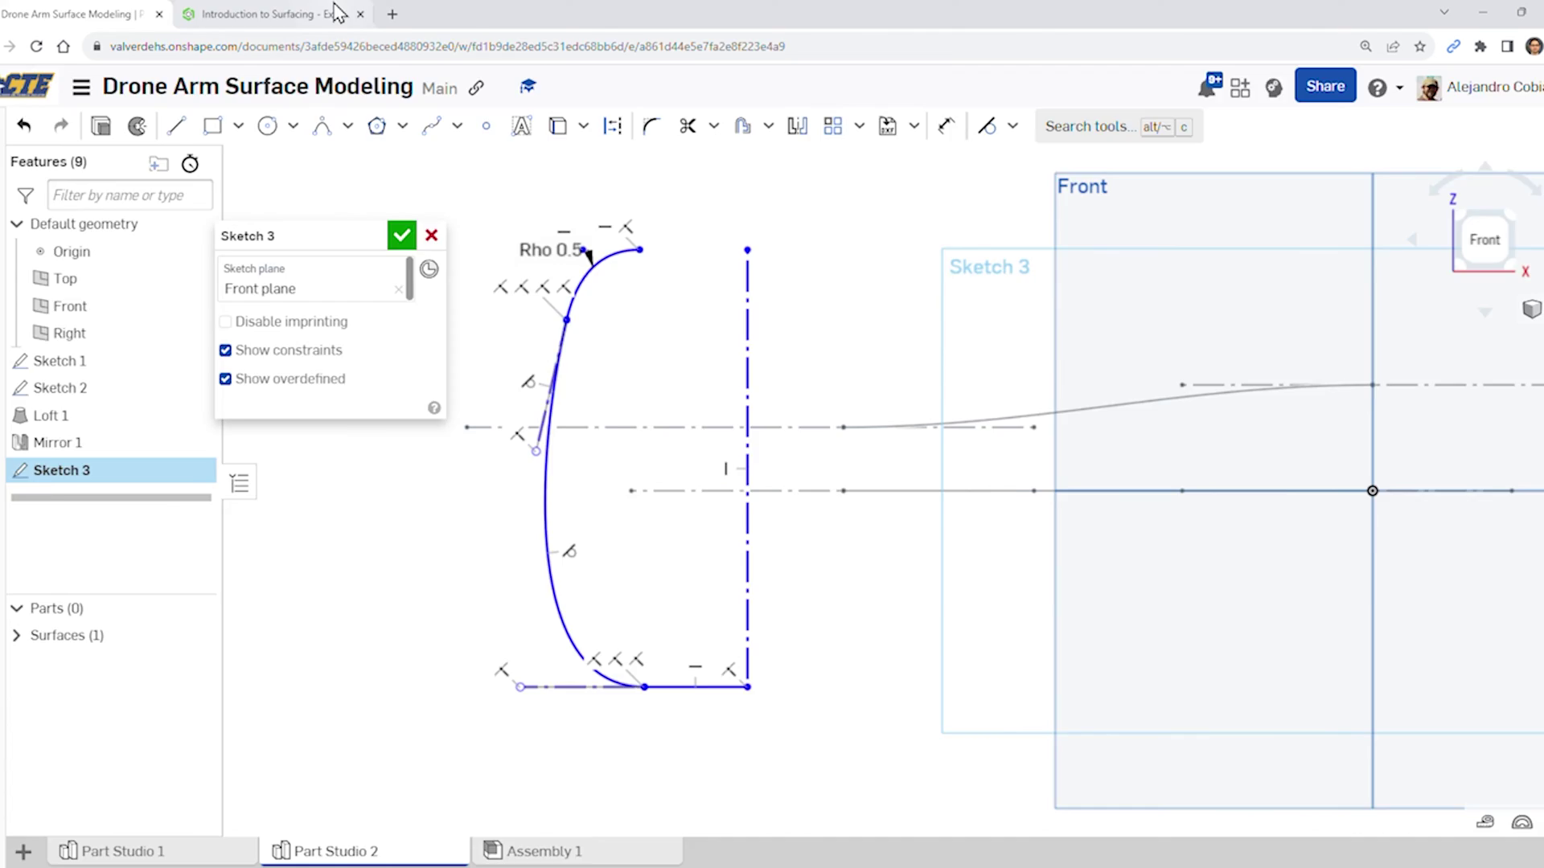
pyautogui.click(334, 14)
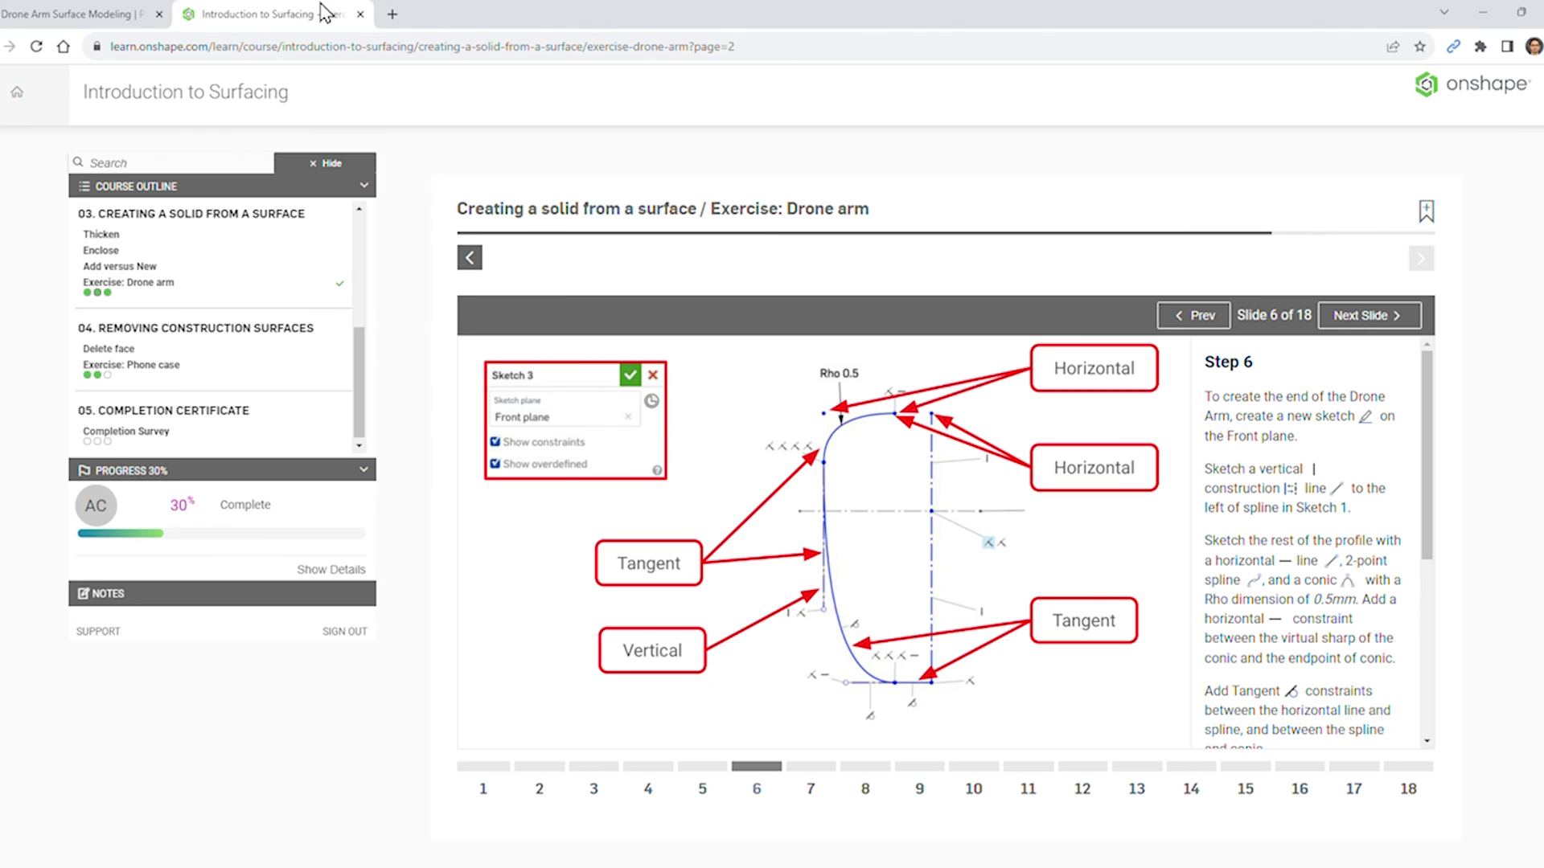
# Make the upper handle's construction line vertical and pull the profile's upper part outward, away from the vertical construction line
pyautogui.click(103, 16)
pyautogui.click(560, 432)
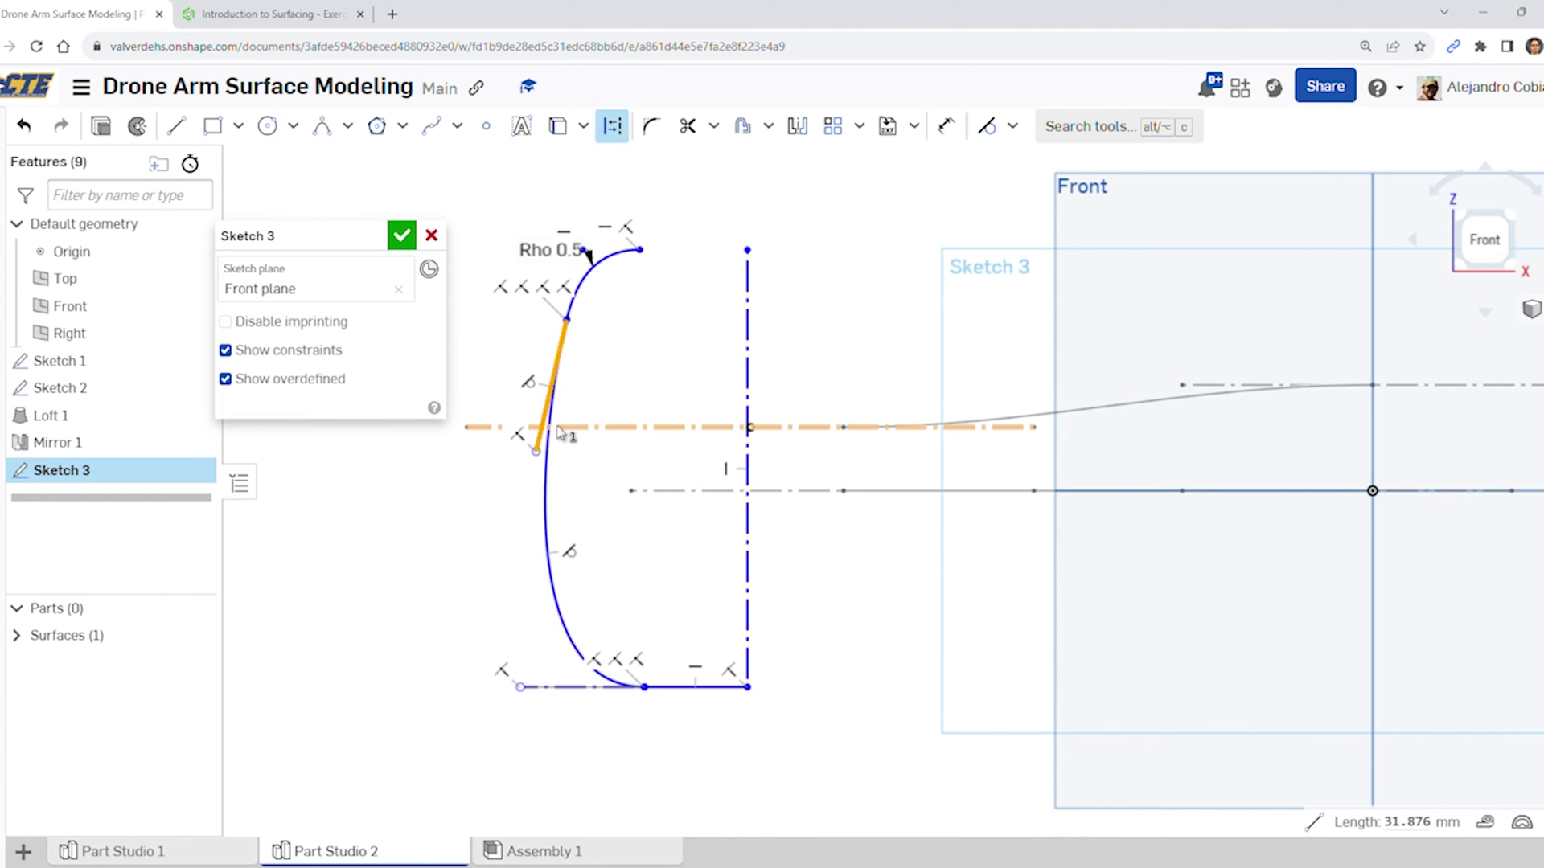
pyautogui.press('v')
pyautogui.moveTo(560, 456); pyautogui.dragTo(442, 457)
pyautogui.moveTo(434, 483); pyautogui.dragTo(713, 507, button='middle')
pyautogui.moveTo(697, 491); pyautogui.dragTo(667, 480)
# Read the rest of Step 6 and examine the Step 7 dimensioning diagram against the profile in Sketch 3
pyautogui.click(228, 13)
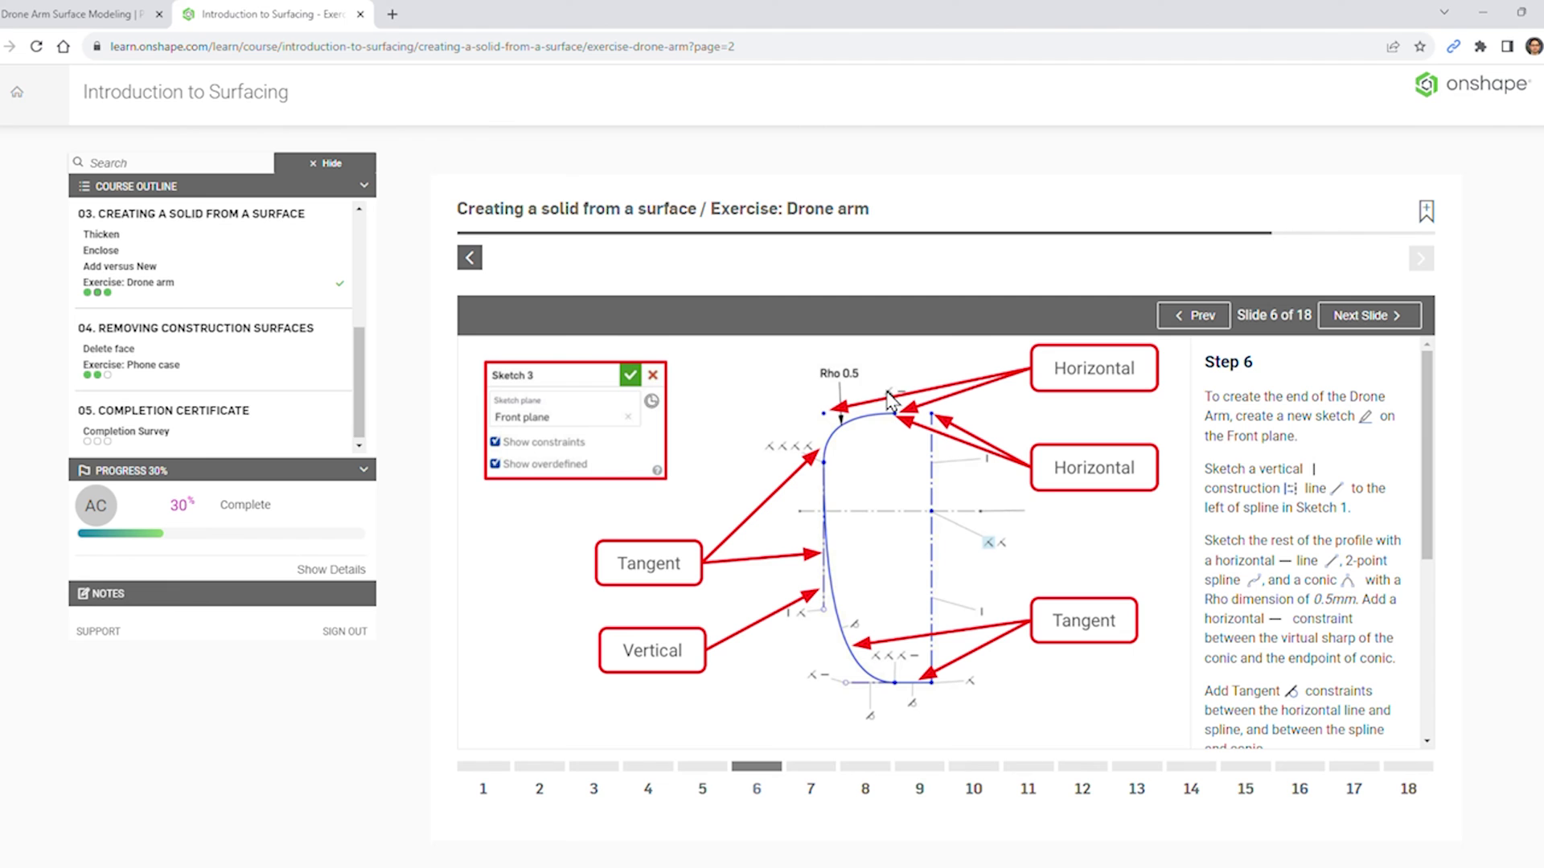
pyautogui.scroll(-2, 1210, 569)
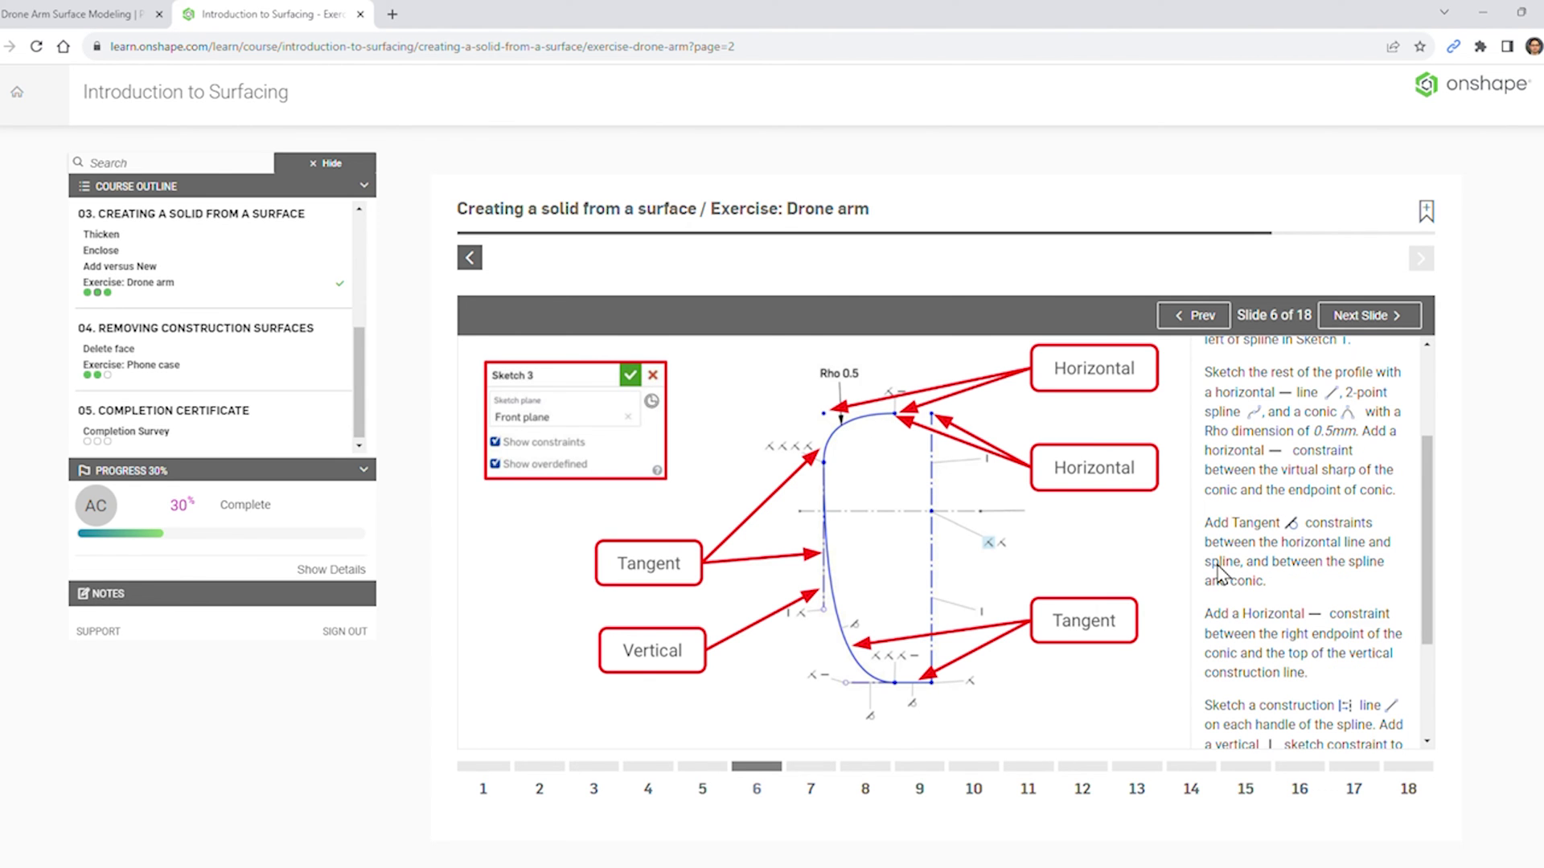
pyautogui.click(814, 790)
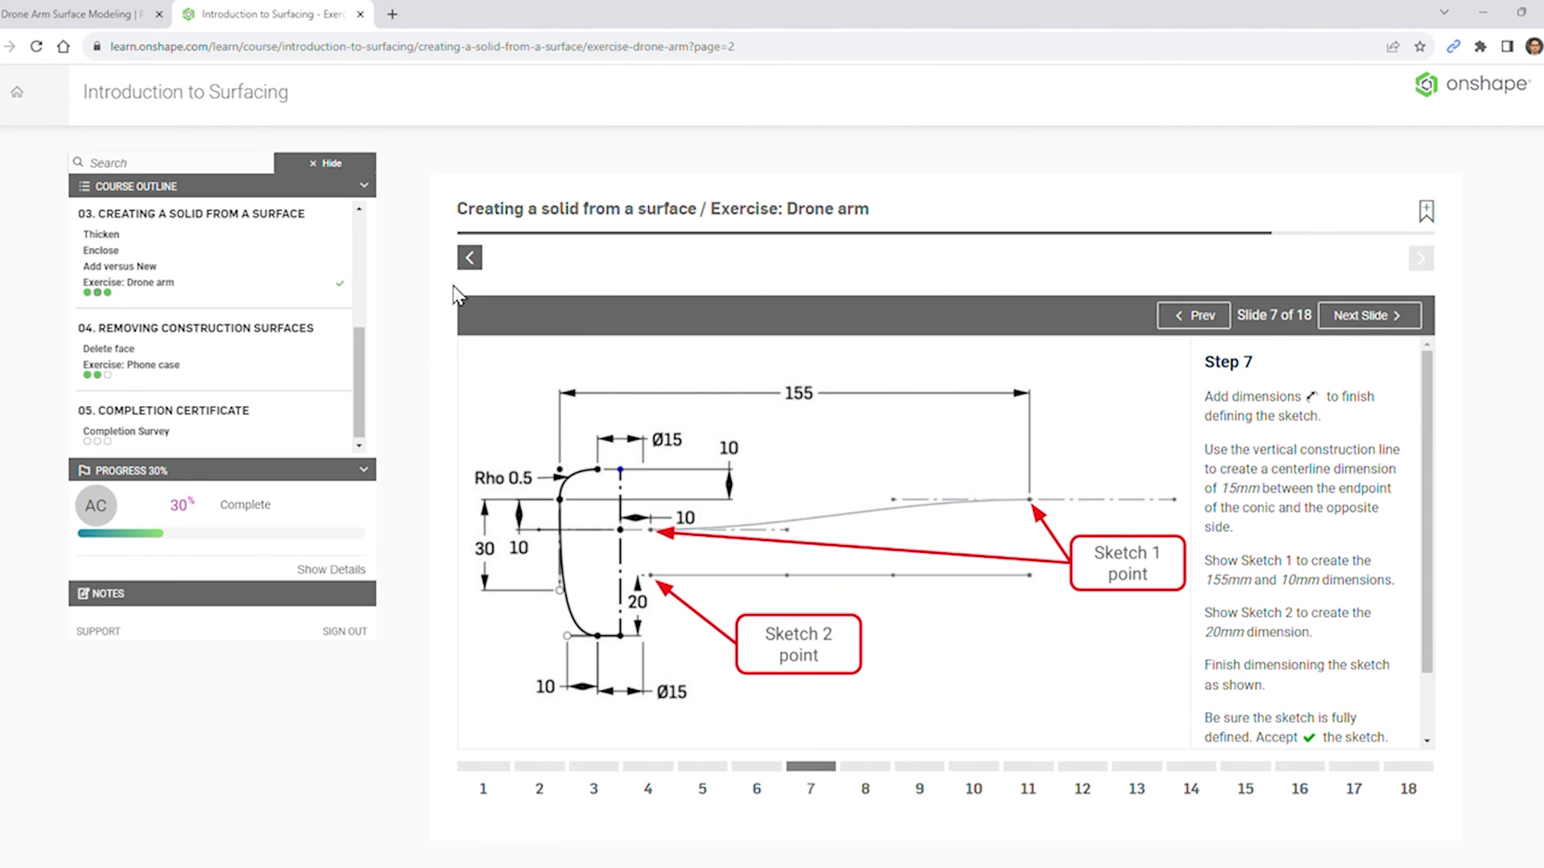
pyautogui.click(89, 13)
pyautogui.scroll(3, 804, 418)
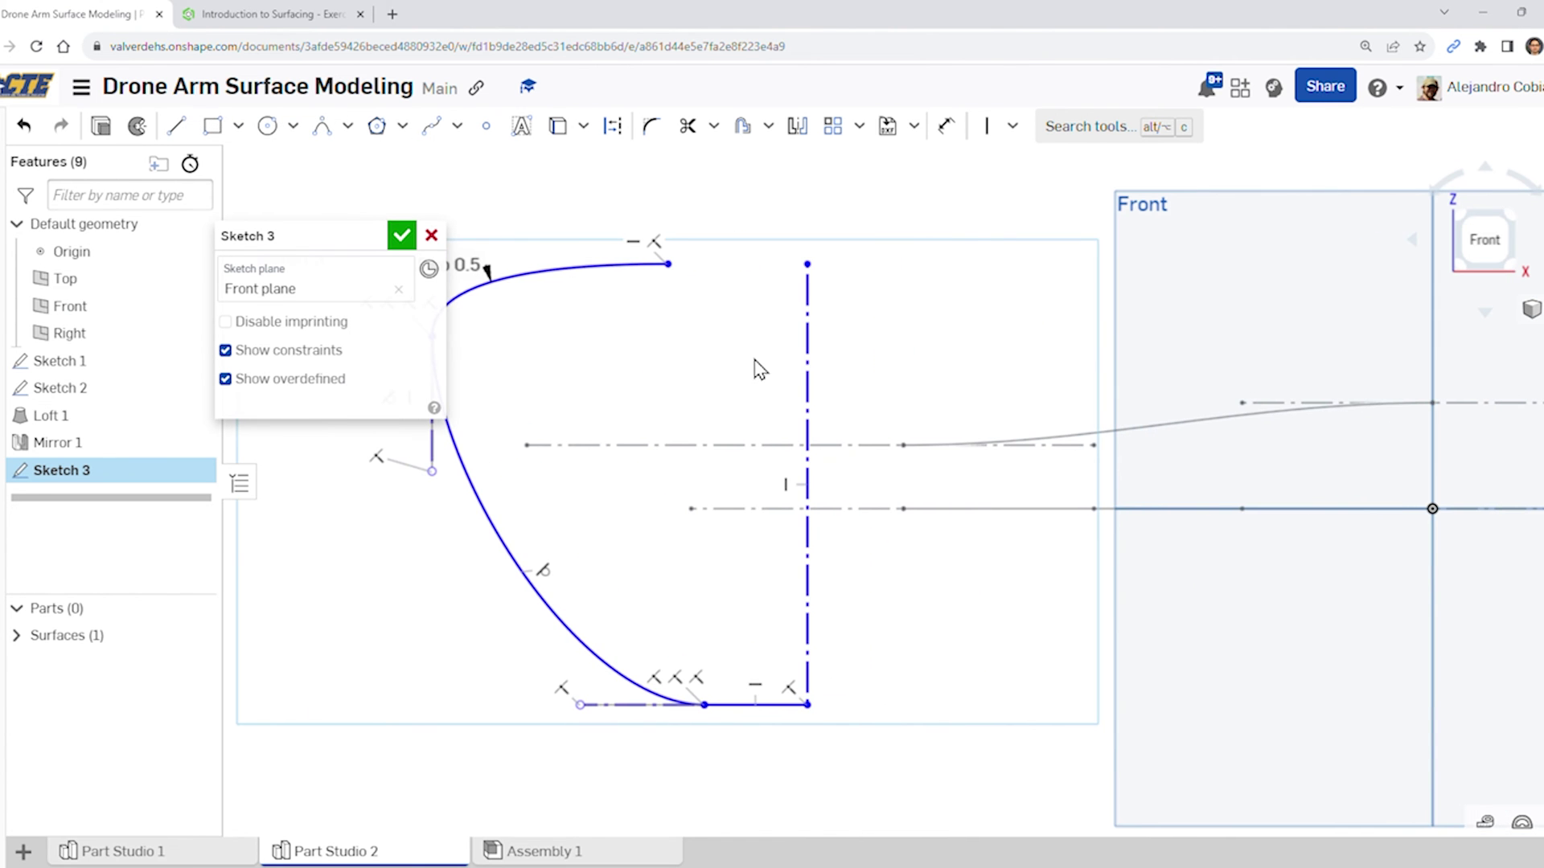
pyautogui.click(283, 9)
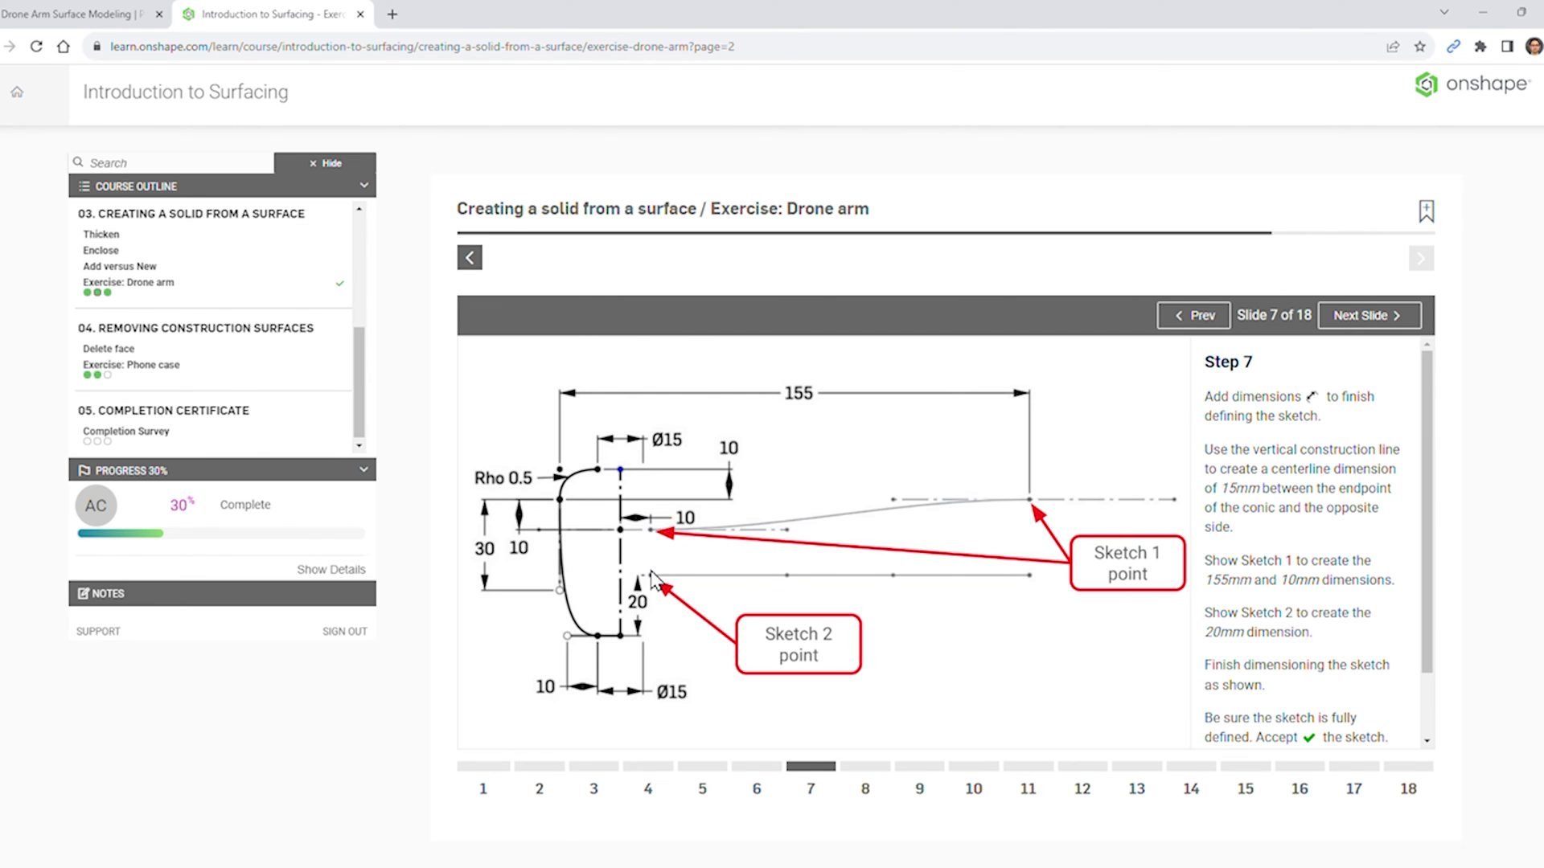
pyautogui.click(8, 13)
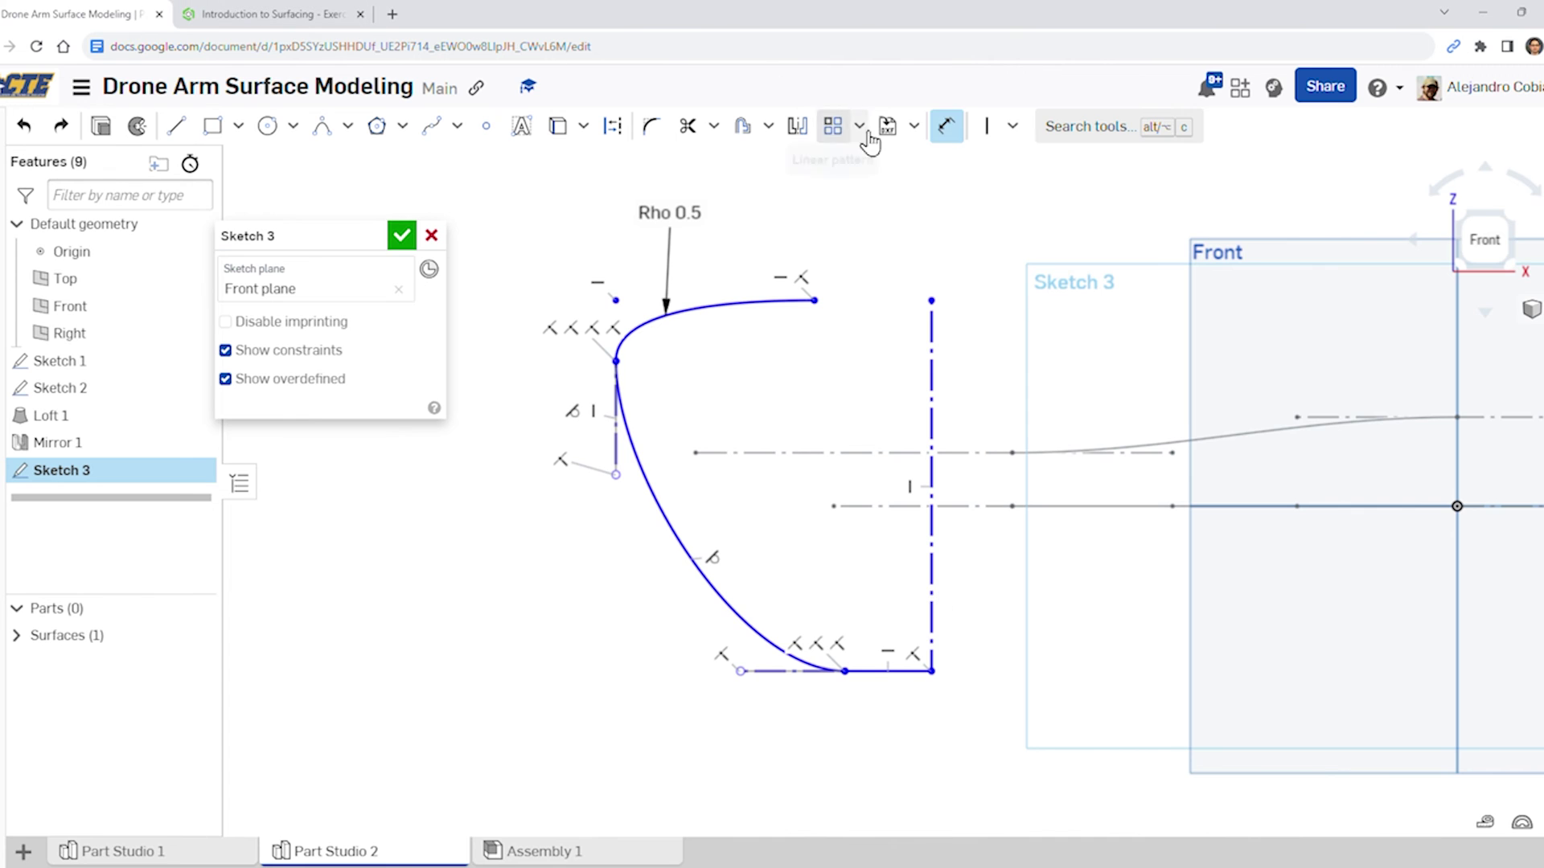
# Following Step 7, add a 15 mm centerline dimension from the horizontal line's spline end across the vertical construction line
pyautogui.click(964, 137)
pyautogui.click(298, 13)
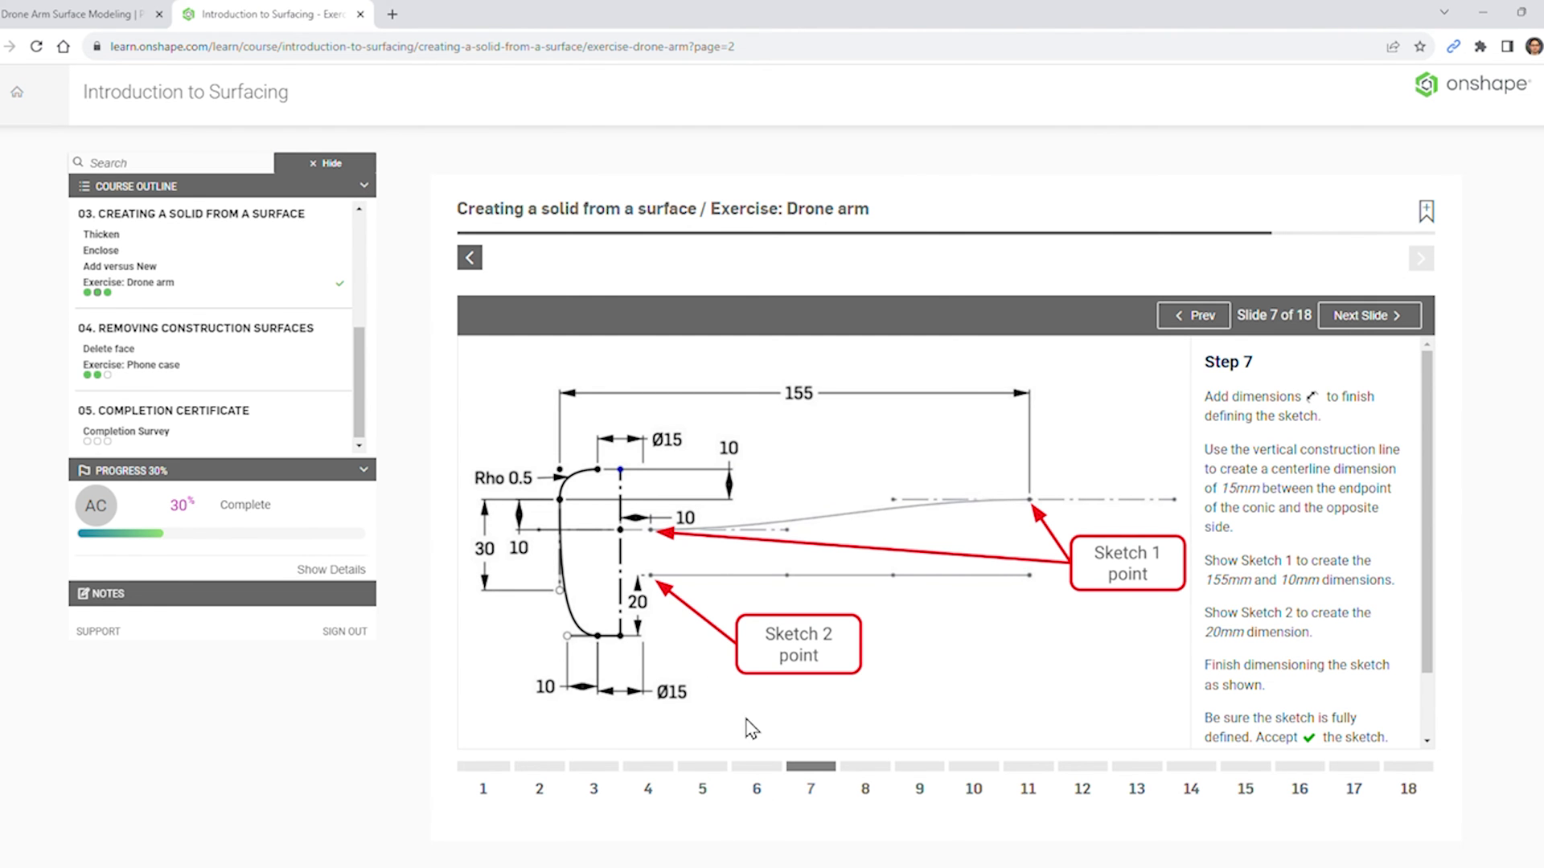
pyautogui.click(148, 12)
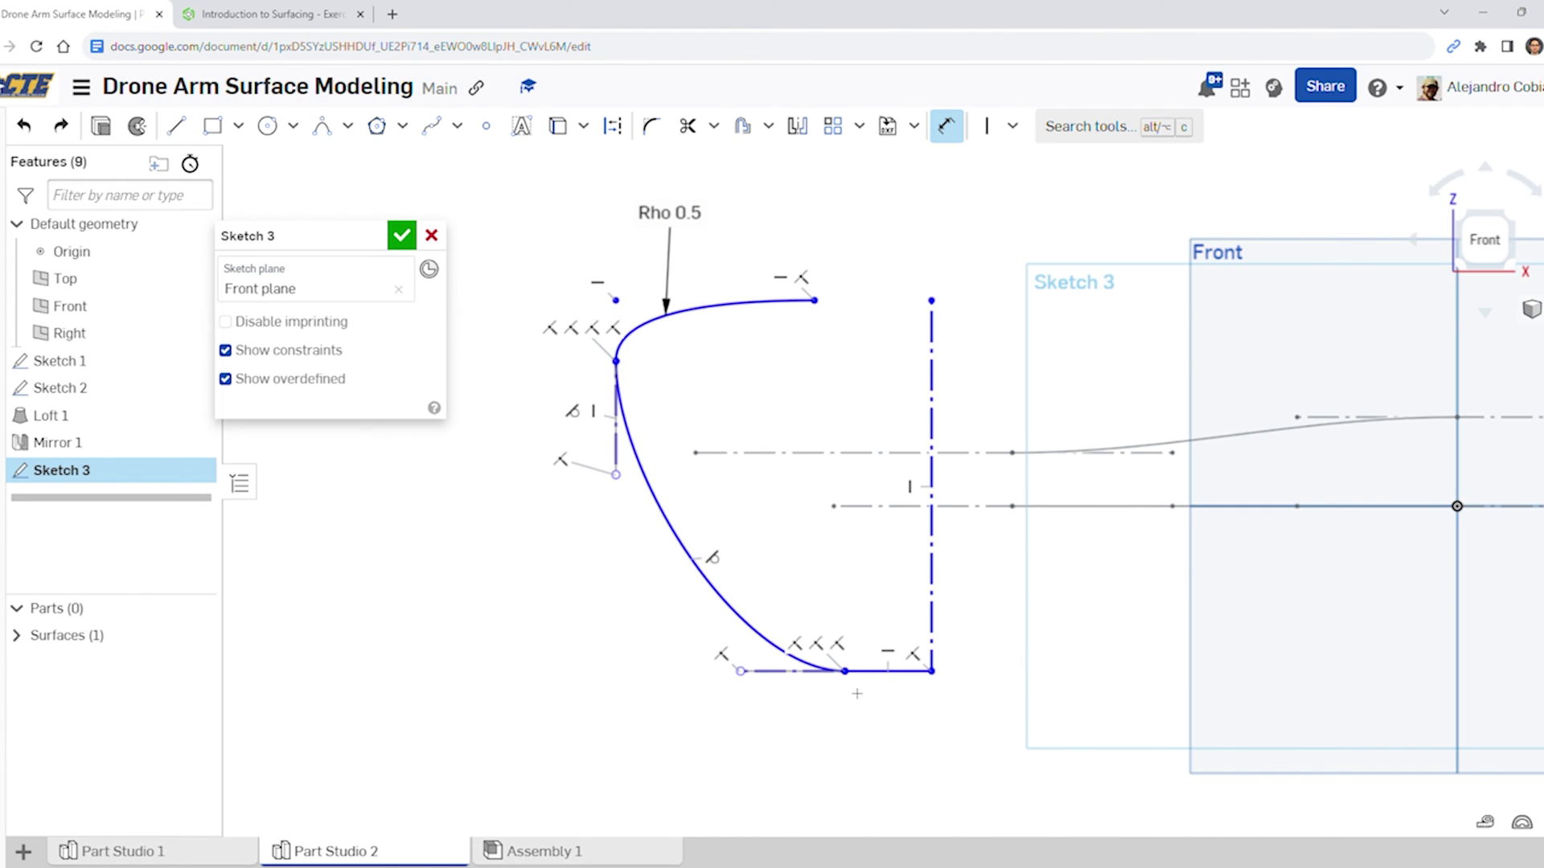
pyautogui.click(933, 624)
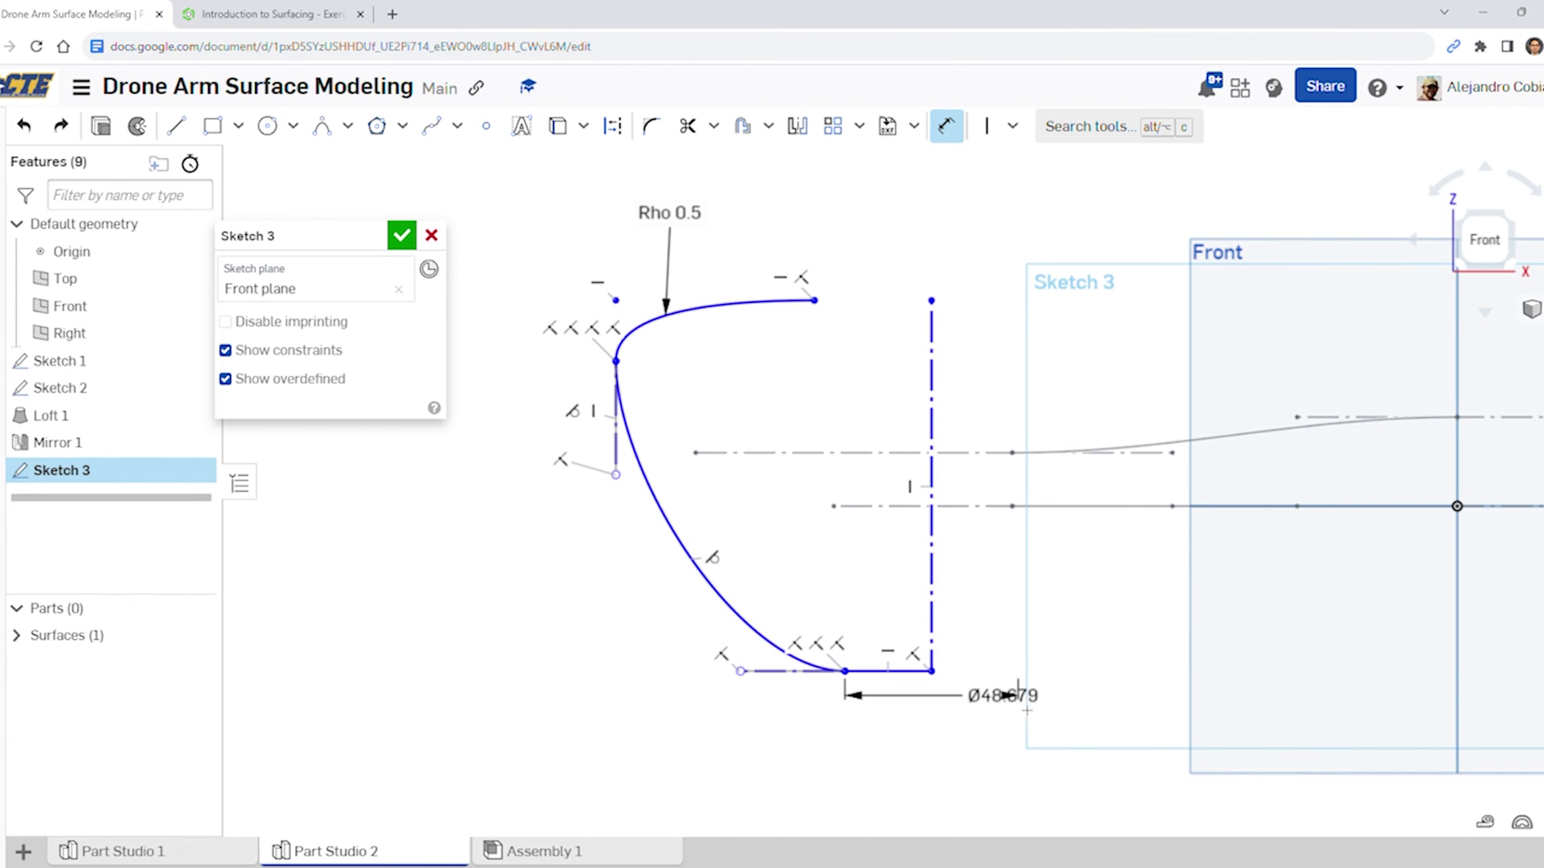
pyautogui.click(1069, 715)
pyautogui.click(241, 17)
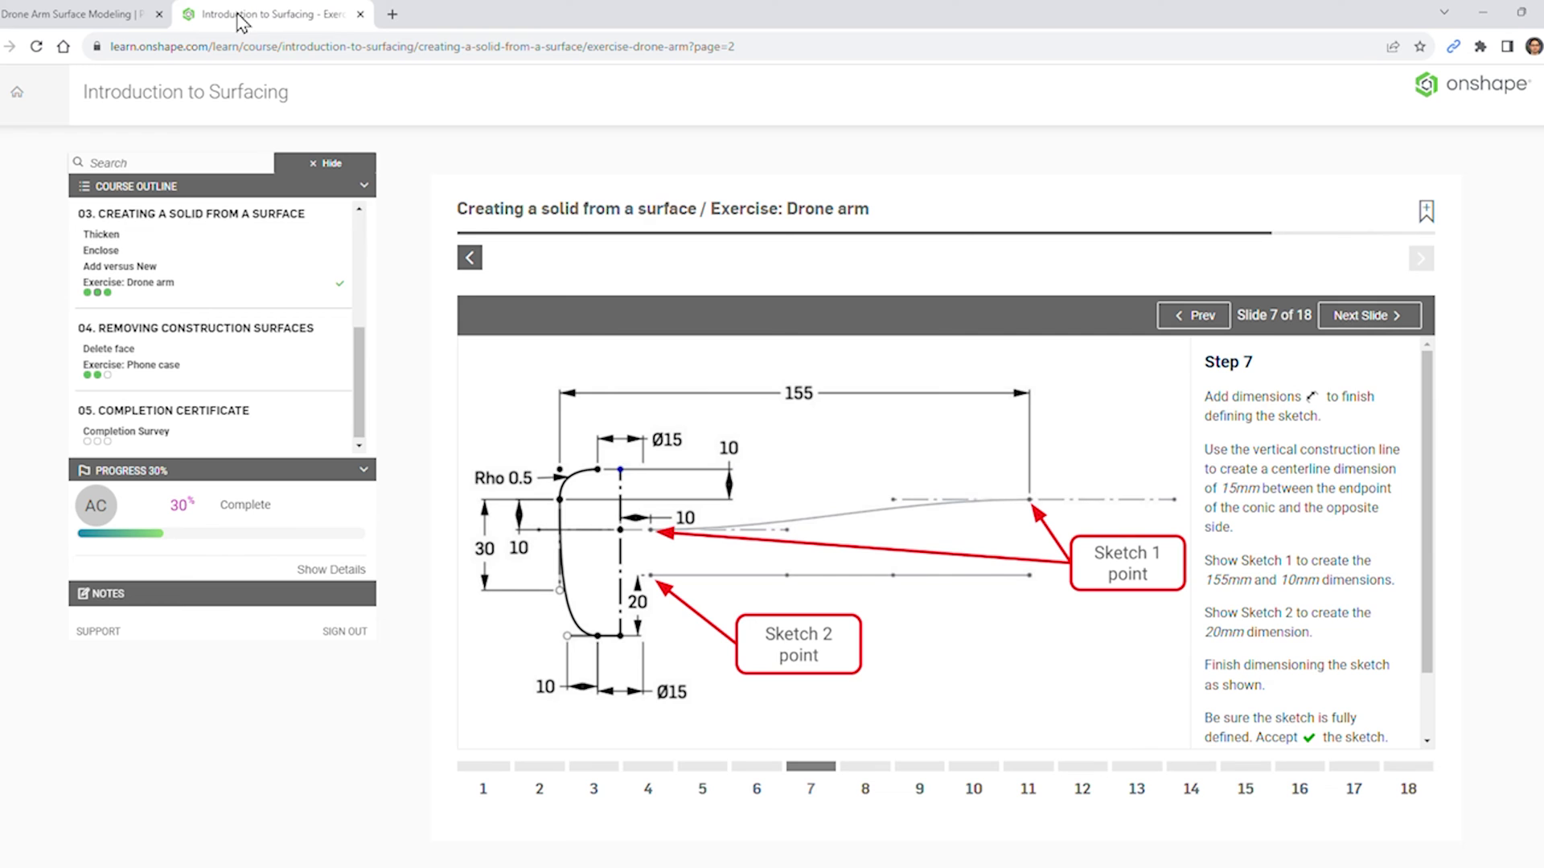
pyautogui.click(84, 12)
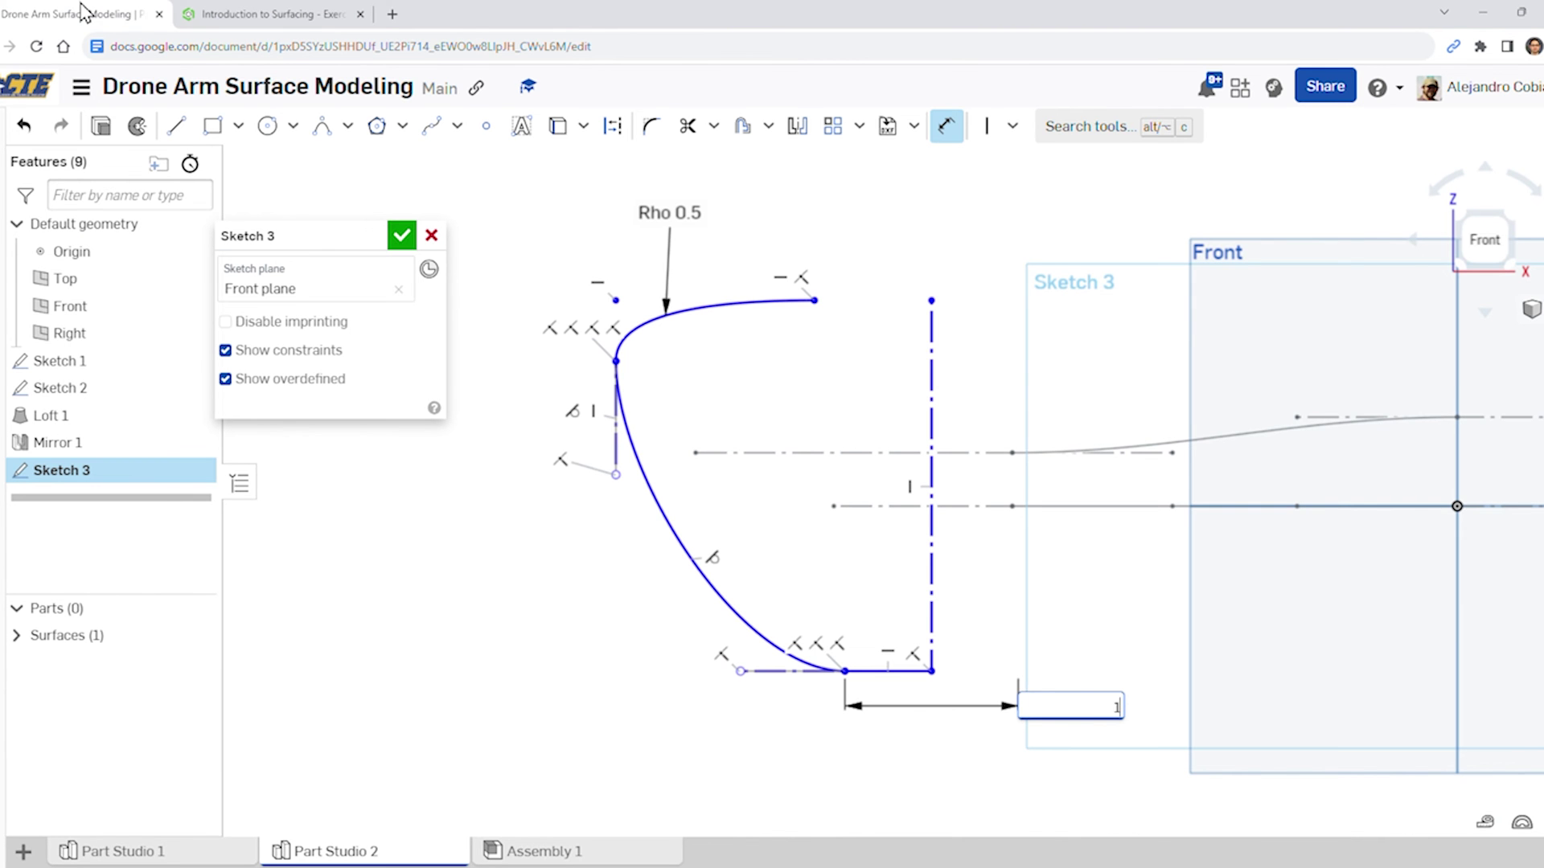
pyautogui.press('Return')
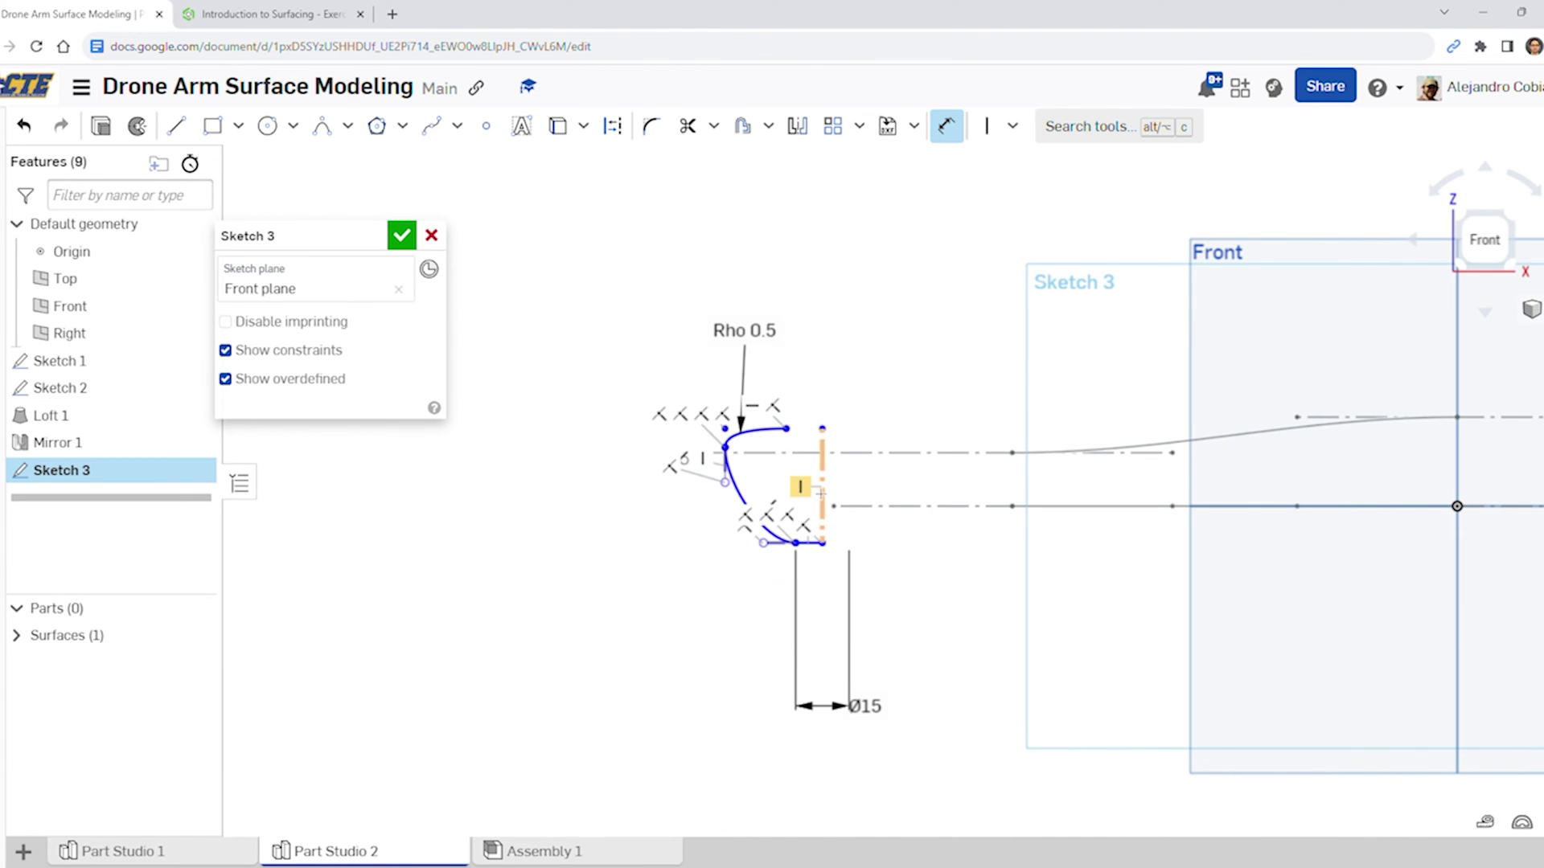
# Add a 15 mm centerline dimension from the conic's free endpoint across the vertical construction line
pyautogui.scroll(5, 813, 487)
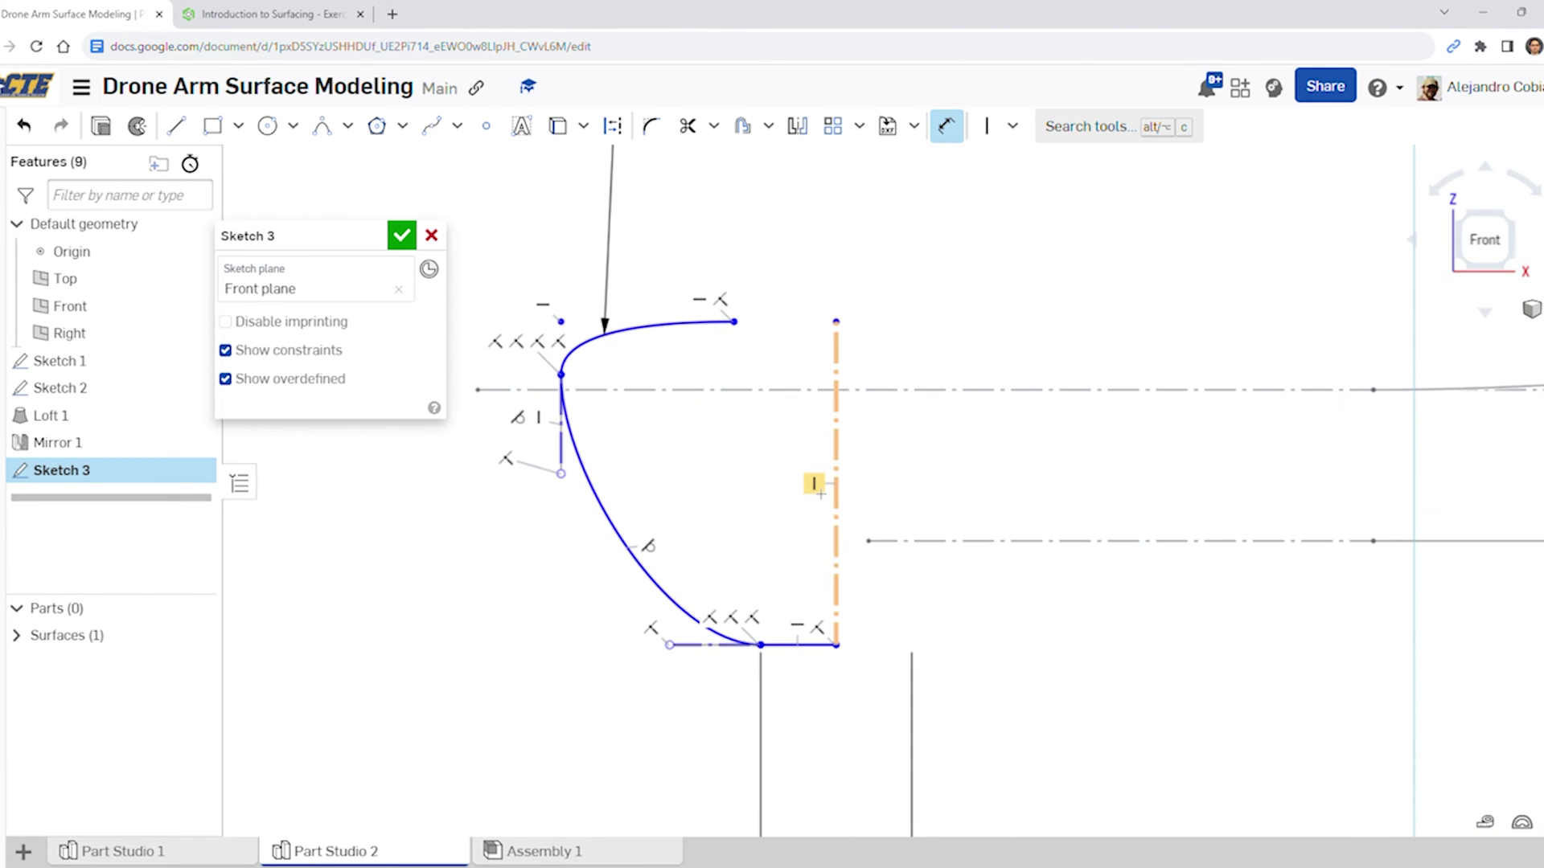
pyautogui.click(734, 322)
pyautogui.click(836, 353)
pyautogui.click(982, 298)
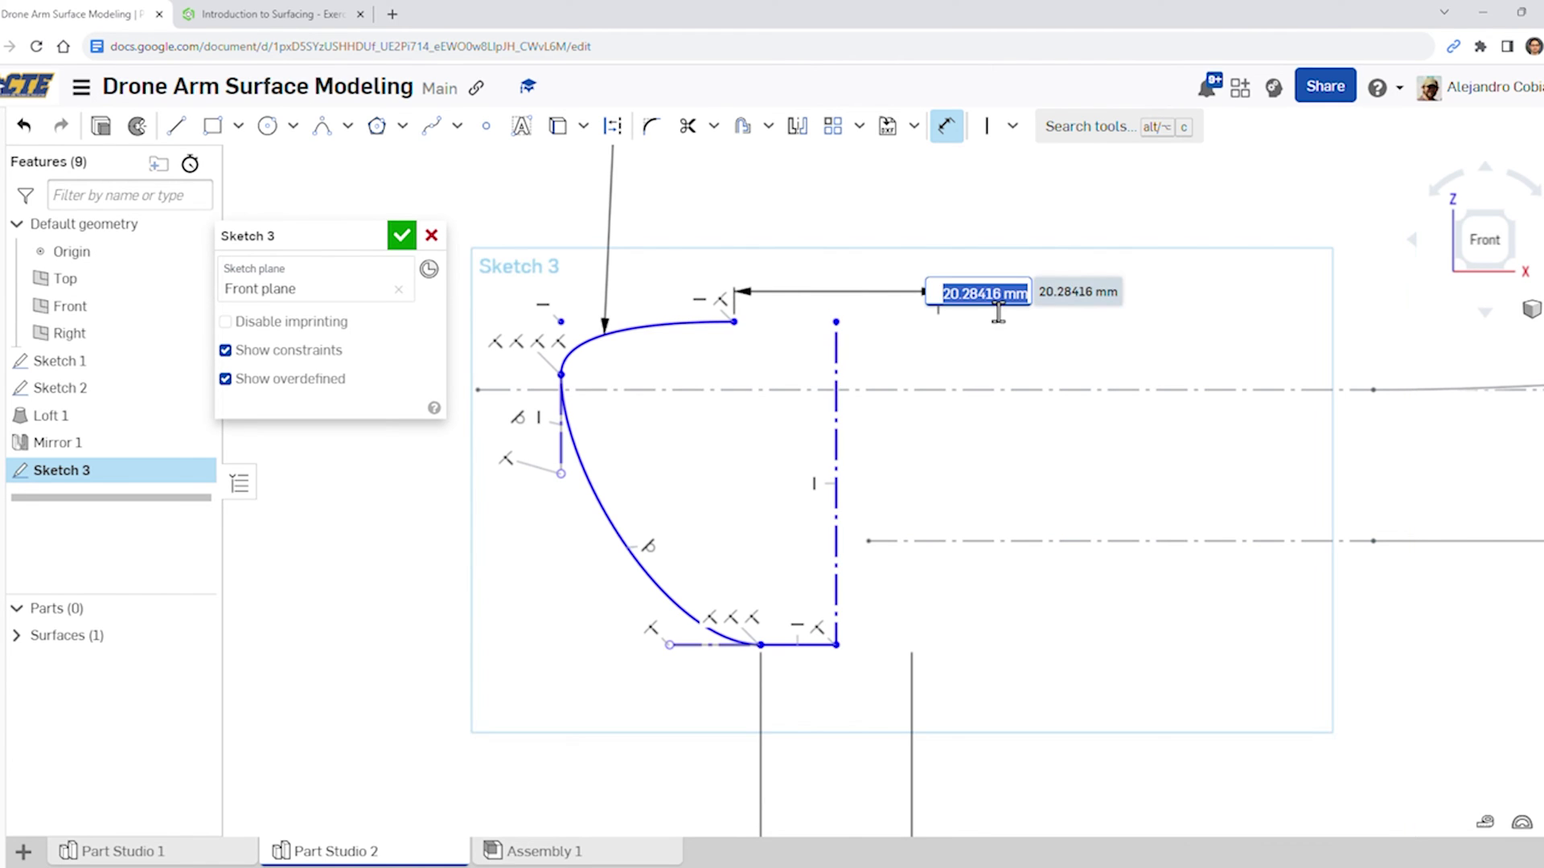
pyautogui.press('Return')
# Following the Step 7 diagram, dimension the lower spline handle's construction line to 10 mm
pyautogui.click(260, 13)
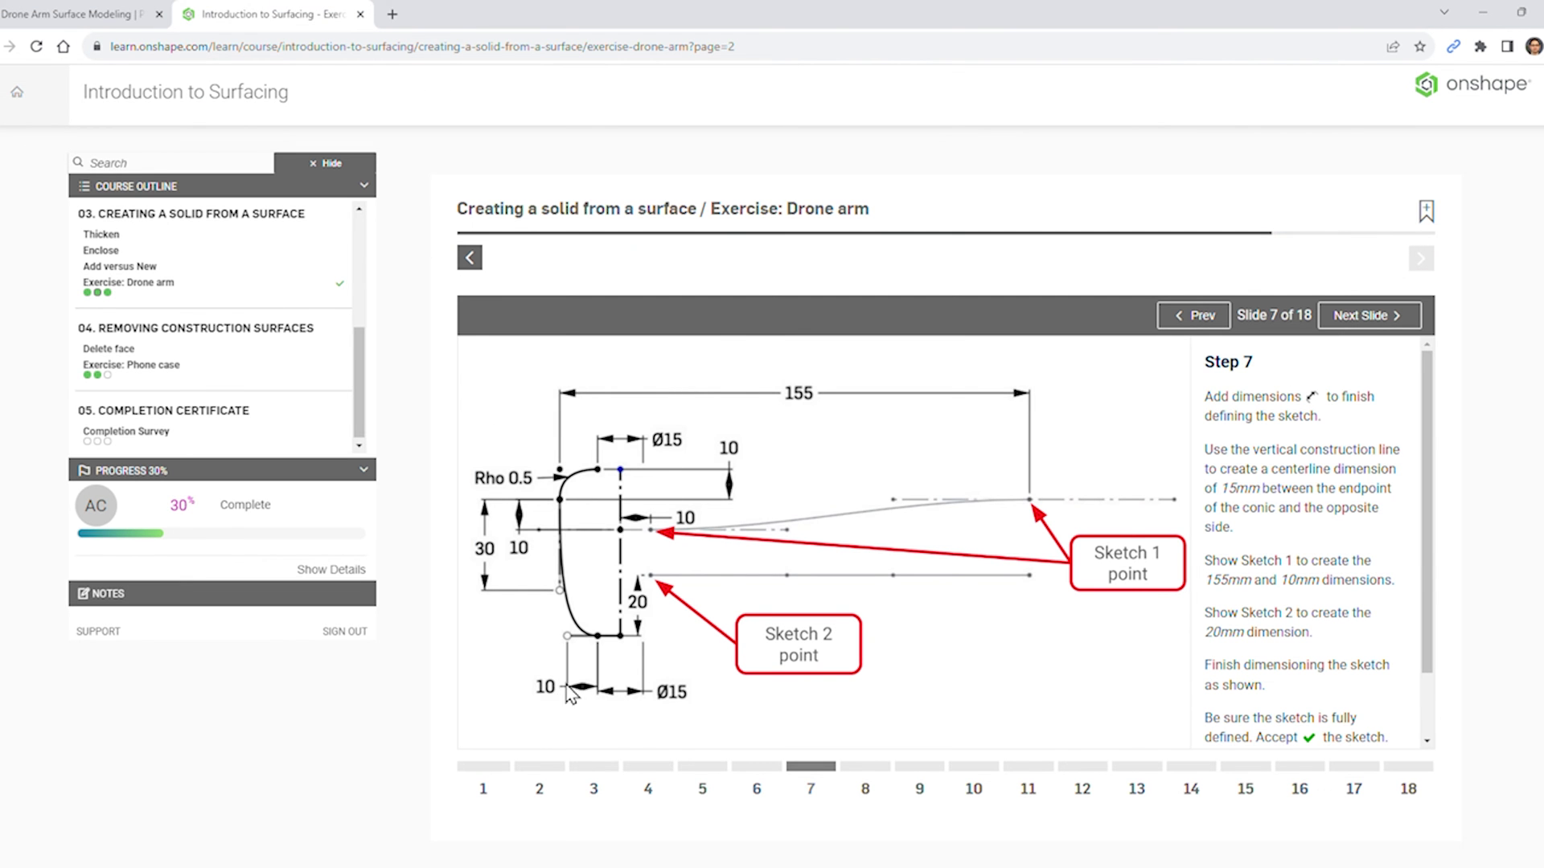
pyautogui.click(120, 14)
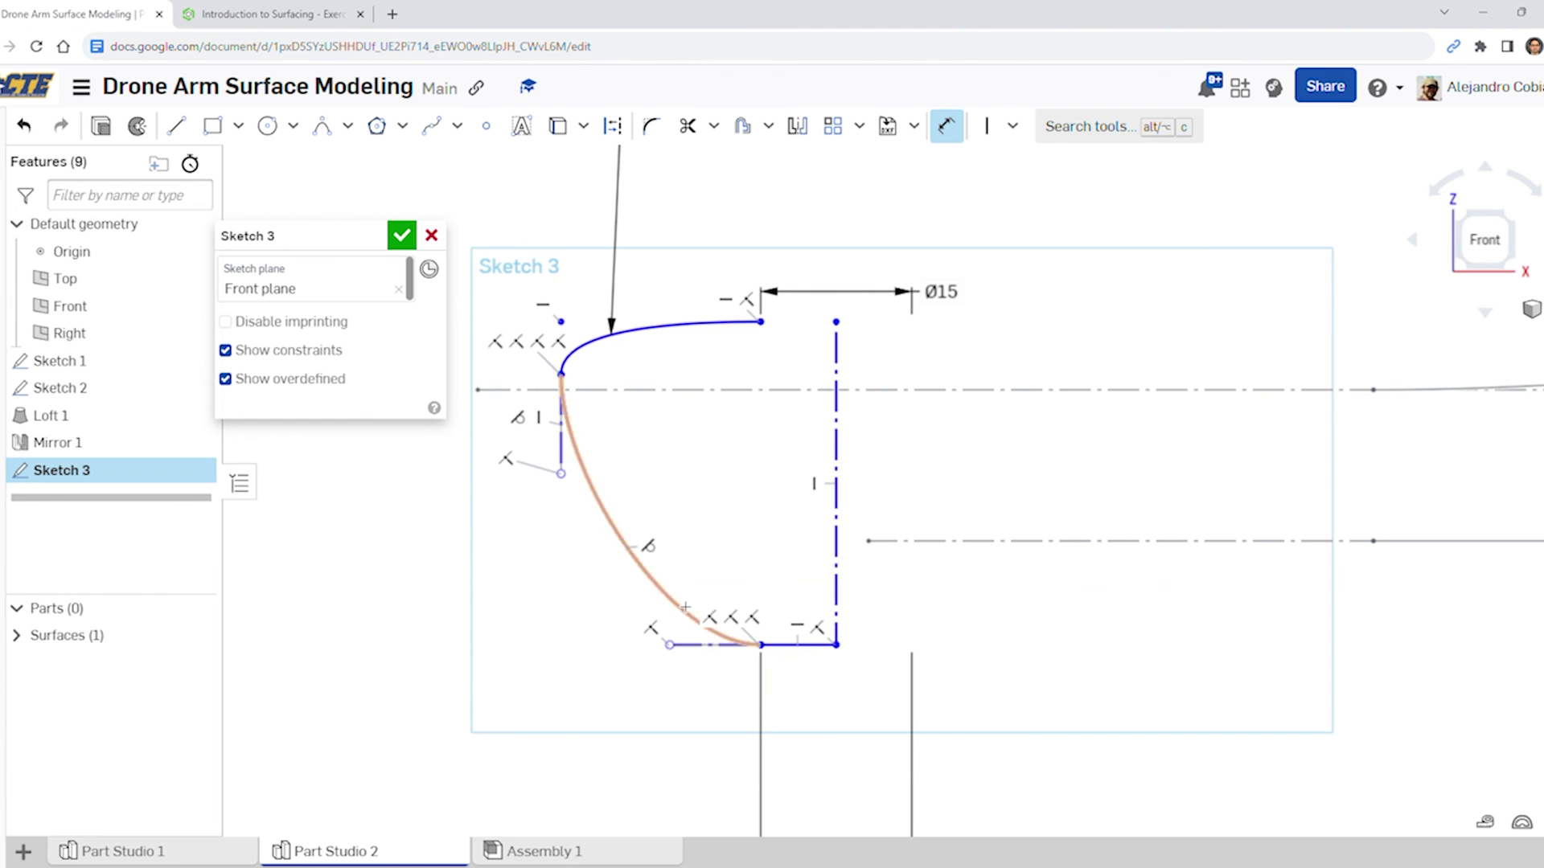
pyautogui.click(705, 655)
pyautogui.click(536, 714)
pyautogui.press('Return')
# Following the Step 7 diagram, dimension the vertical distance from the Sketch 2 line to the profile's bottom line as 20 mm
pyautogui.click(245, 14)
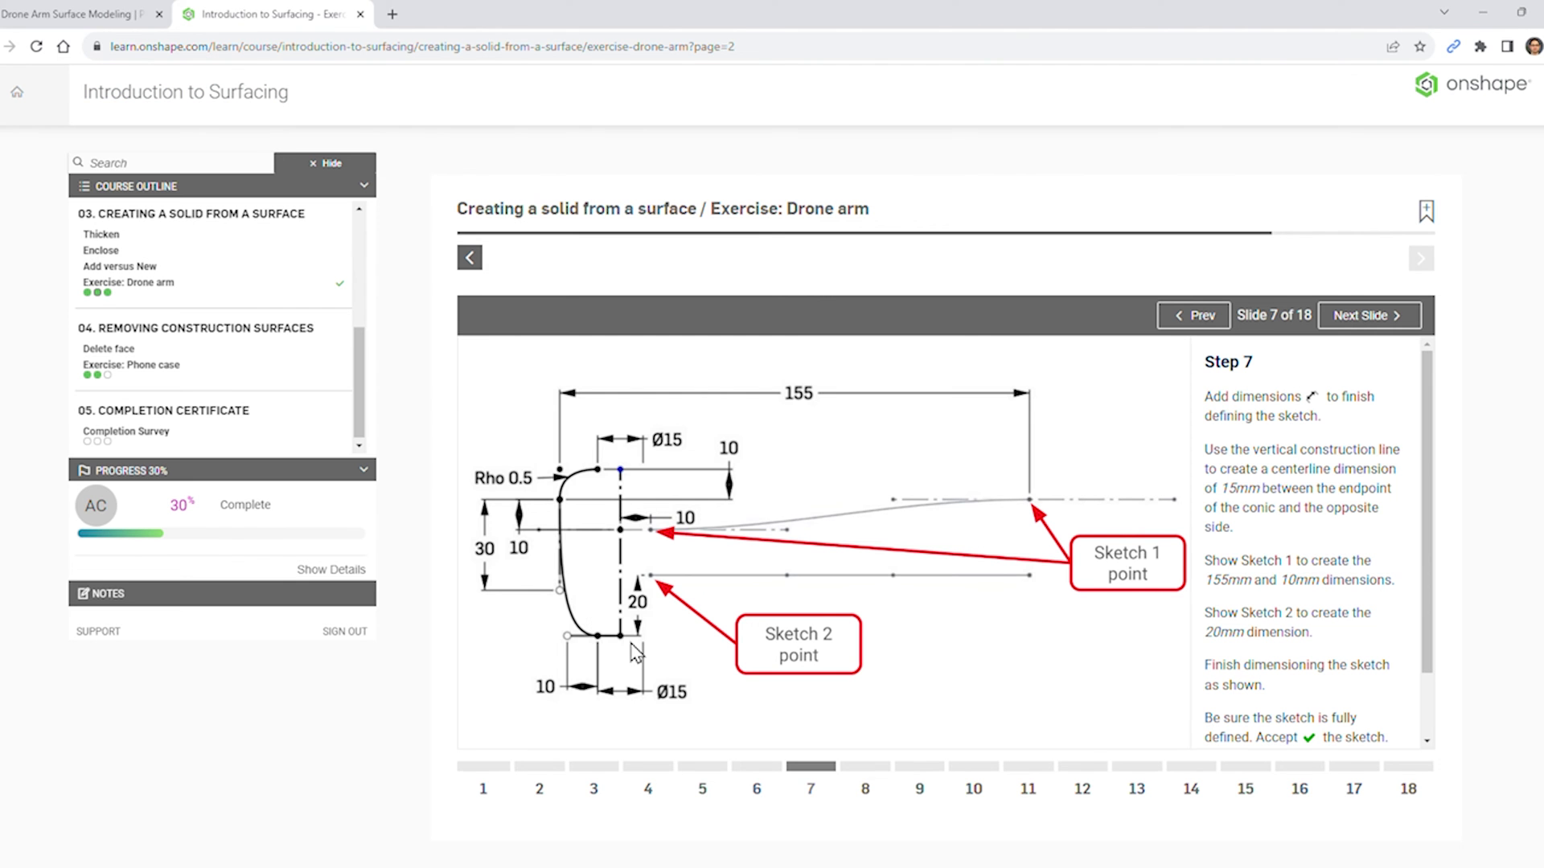
pyautogui.click(120, 14)
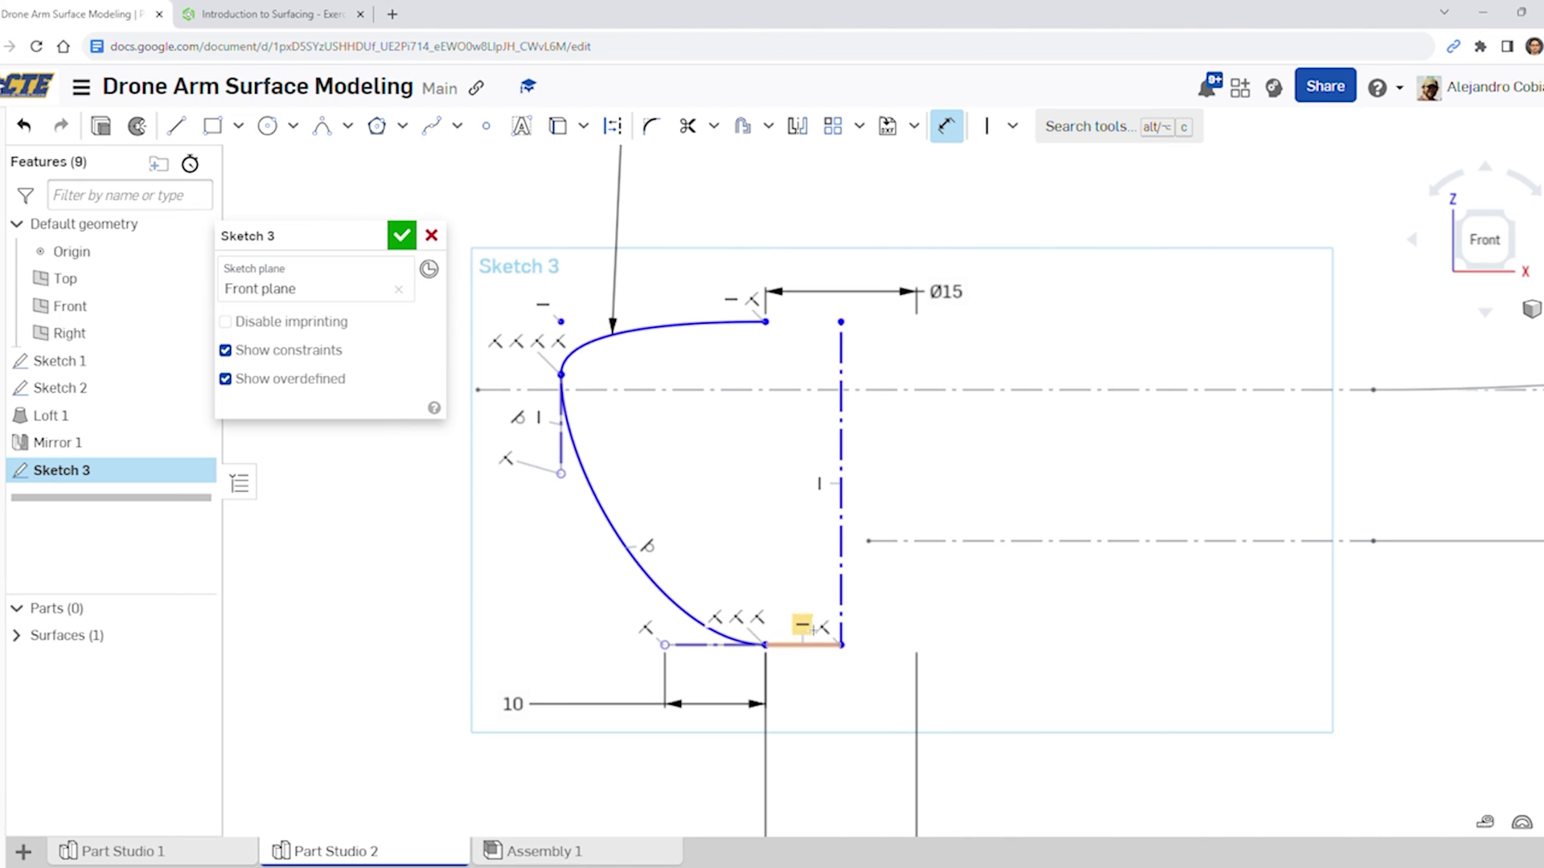
pyautogui.click(945, 540)
pyautogui.click(821, 644)
pyautogui.click(997, 595)
pyautogui.write('20')
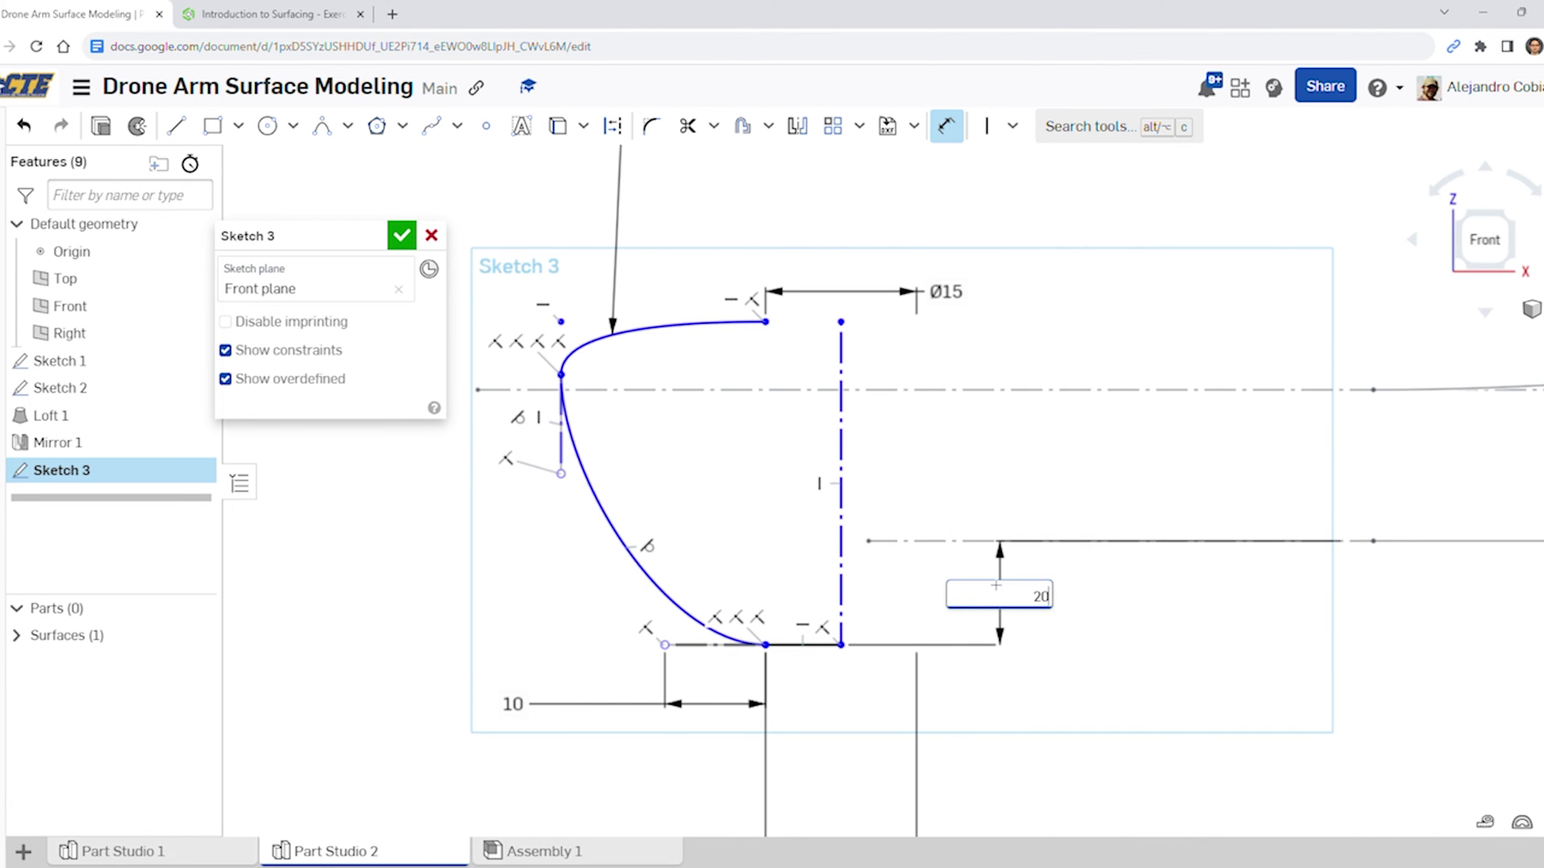
pyautogui.press('Return')
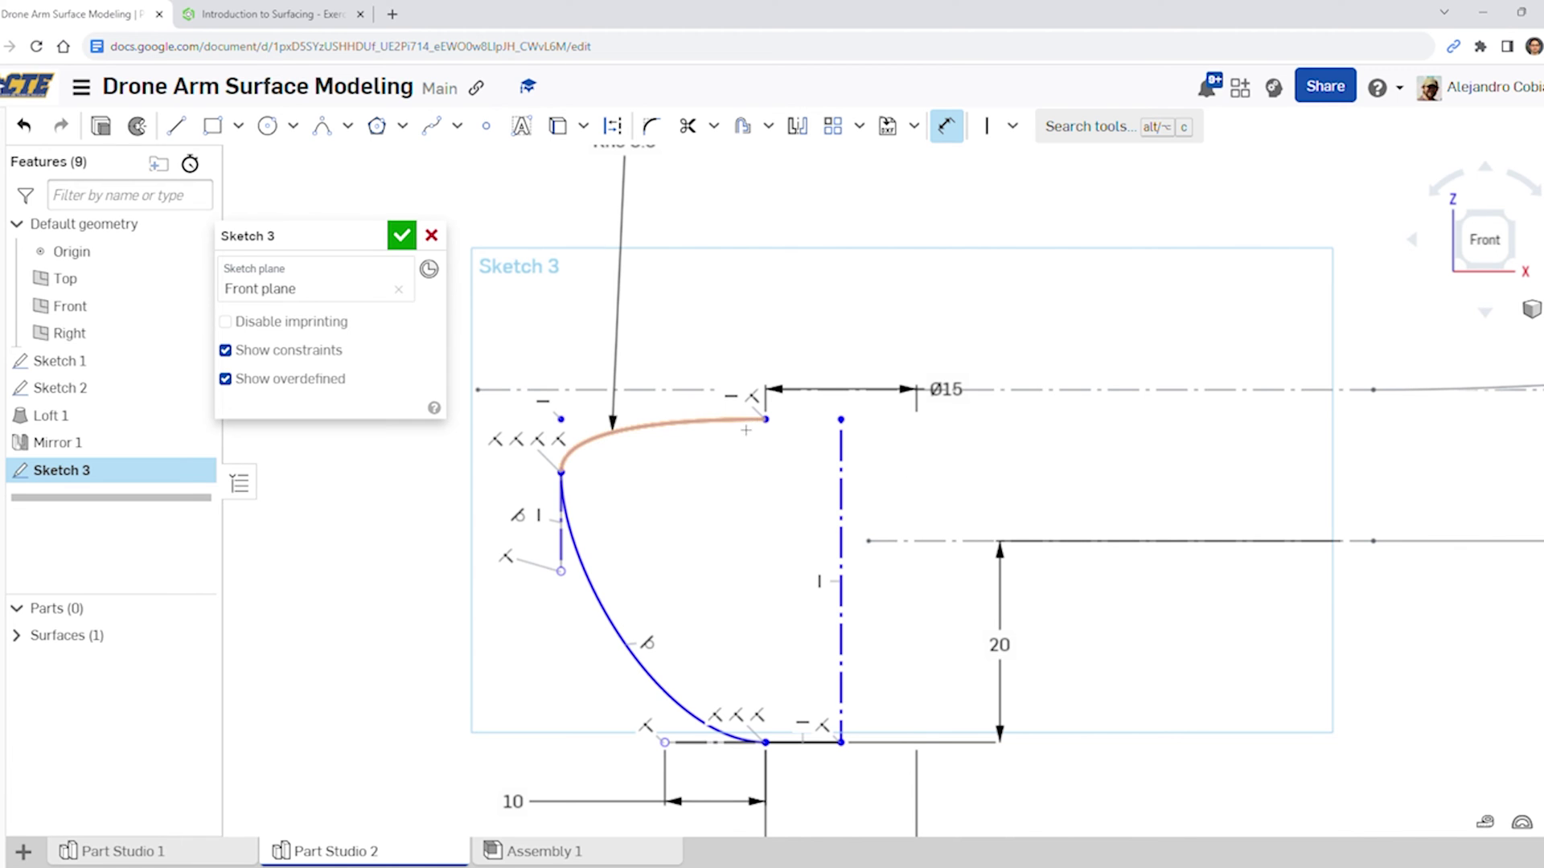
# Stretch the vertical construction line's top endpoint up above the Sketch 1 construction line and check Step 7 of the exercise
pyautogui.press('Escape')
pyautogui.moveTo(841, 420); pyautogui.dragTo(849, 291)
pyautogui.click(288, 12)
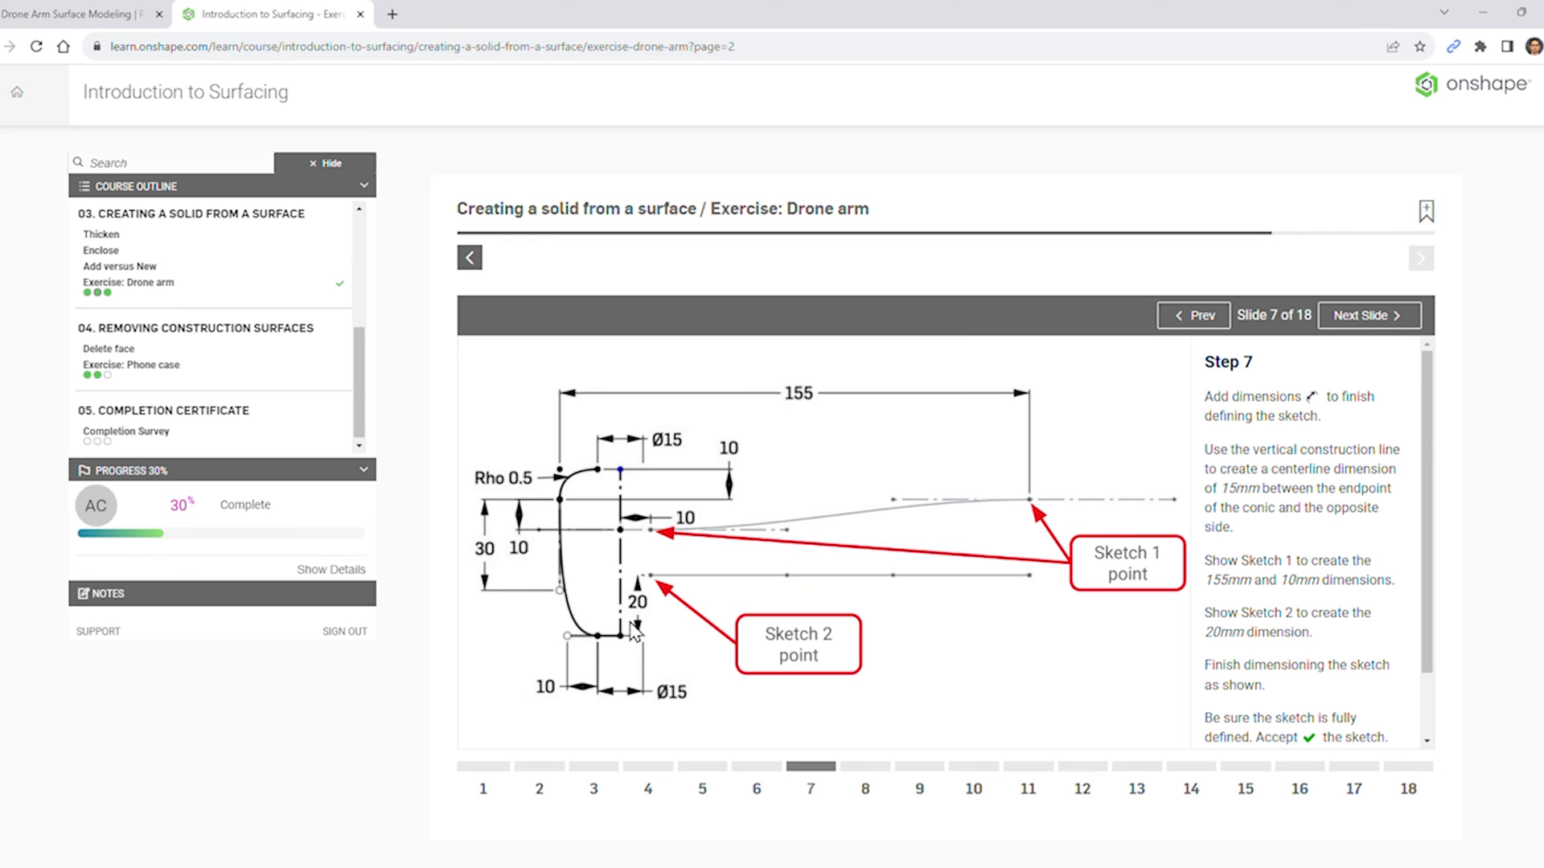
pyautogui.hotkey('ctrl', 'Tab')
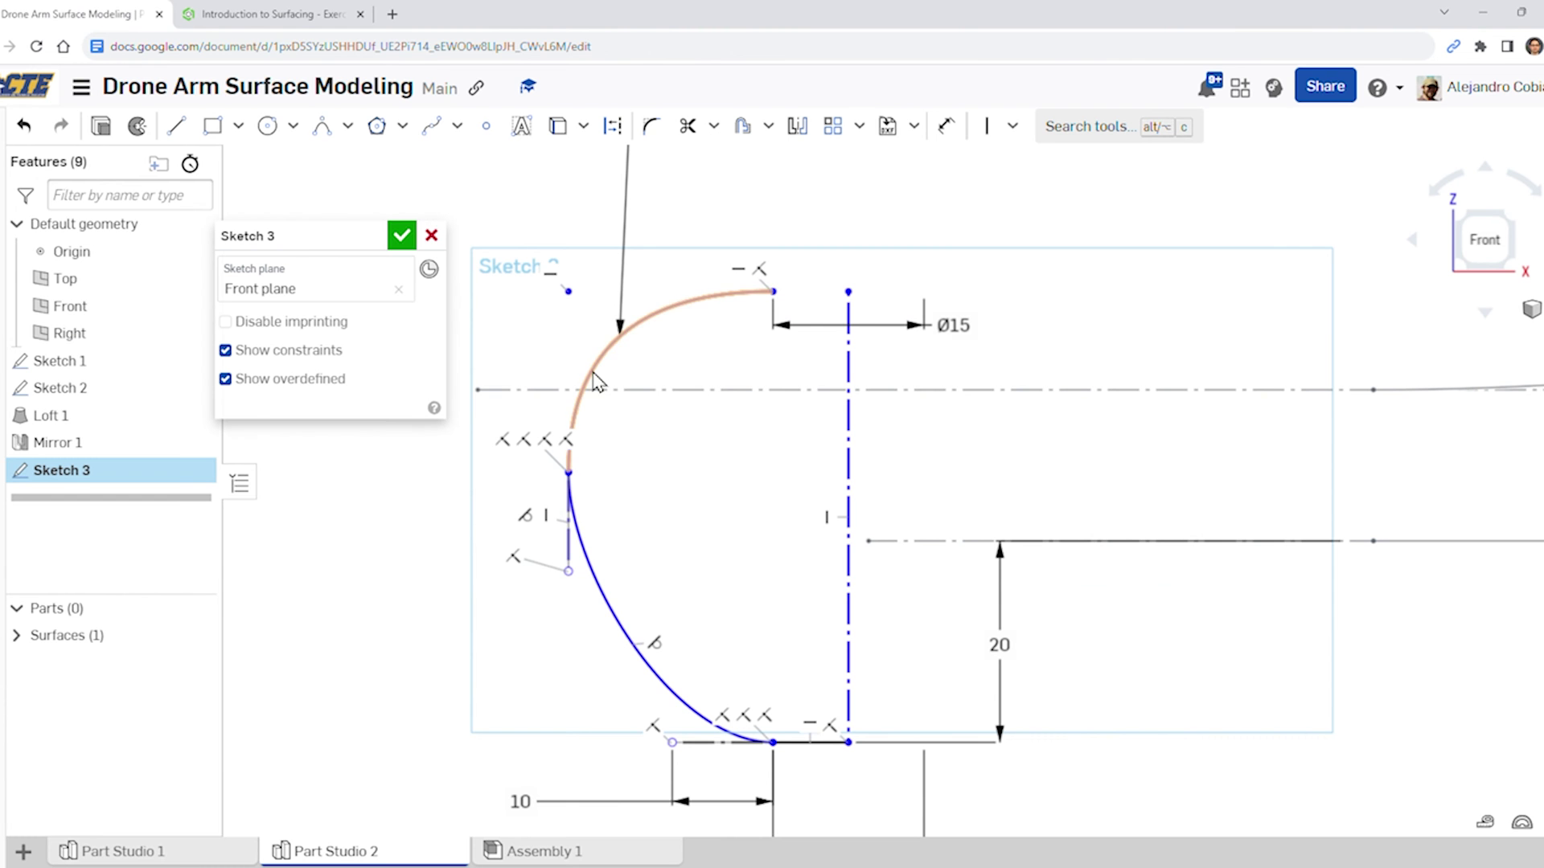
# Dimension the upper spline handle's construction line to 30 mm and check the Step 7 diagram for the remaining dimensions
pyautogui.press('d')
pyautogui.click(573, 537)
pyautogui.click(392, 541)
pyautogui.write('30')
pyautogui.press('Return')
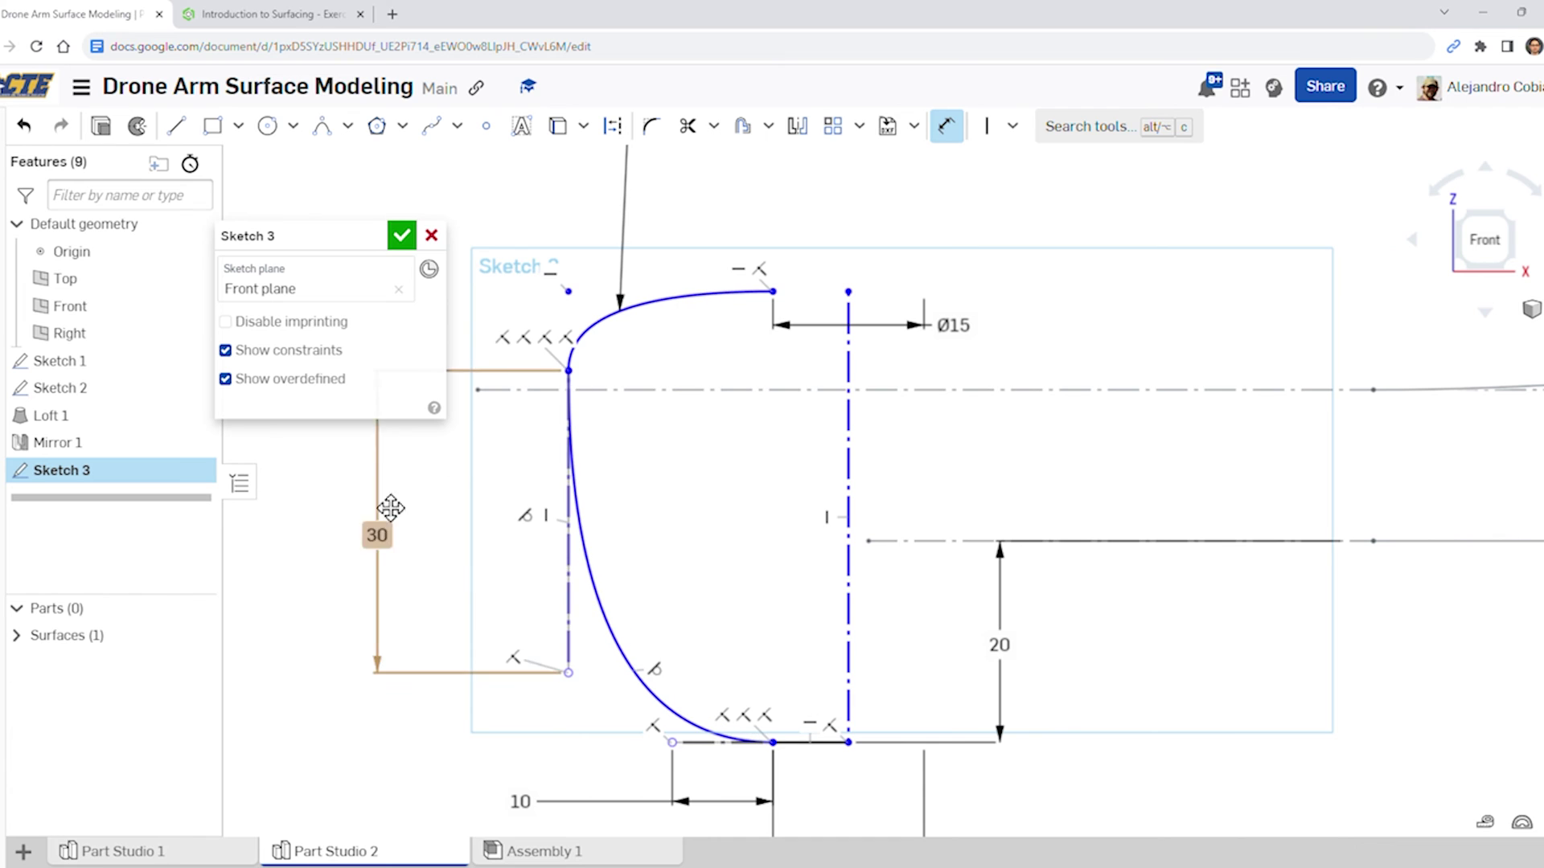
pyautogui.click(283, 12)
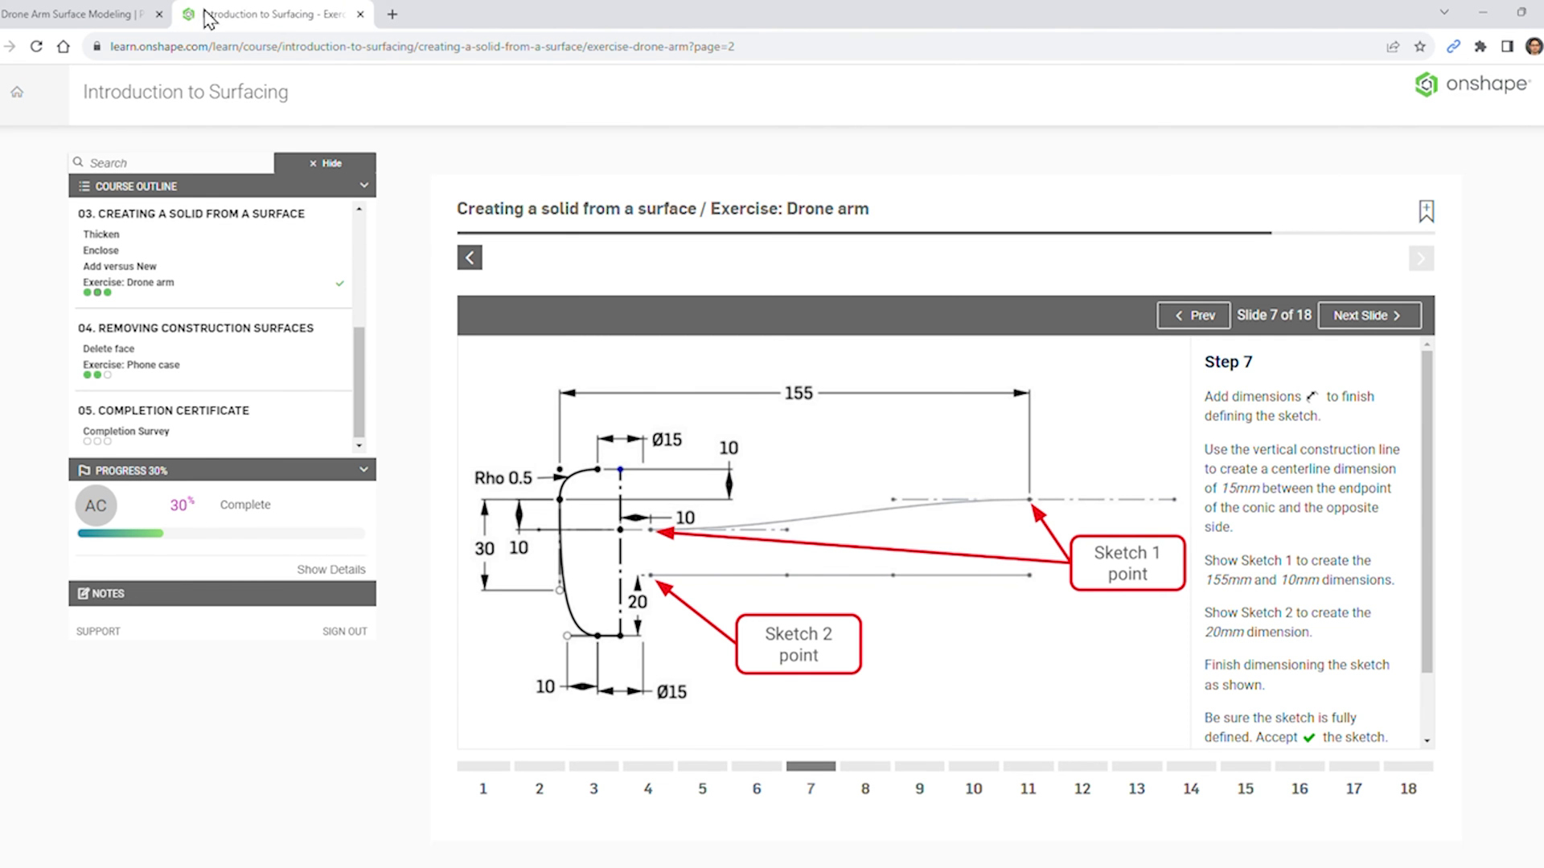
pyautogui.click(87, 14)
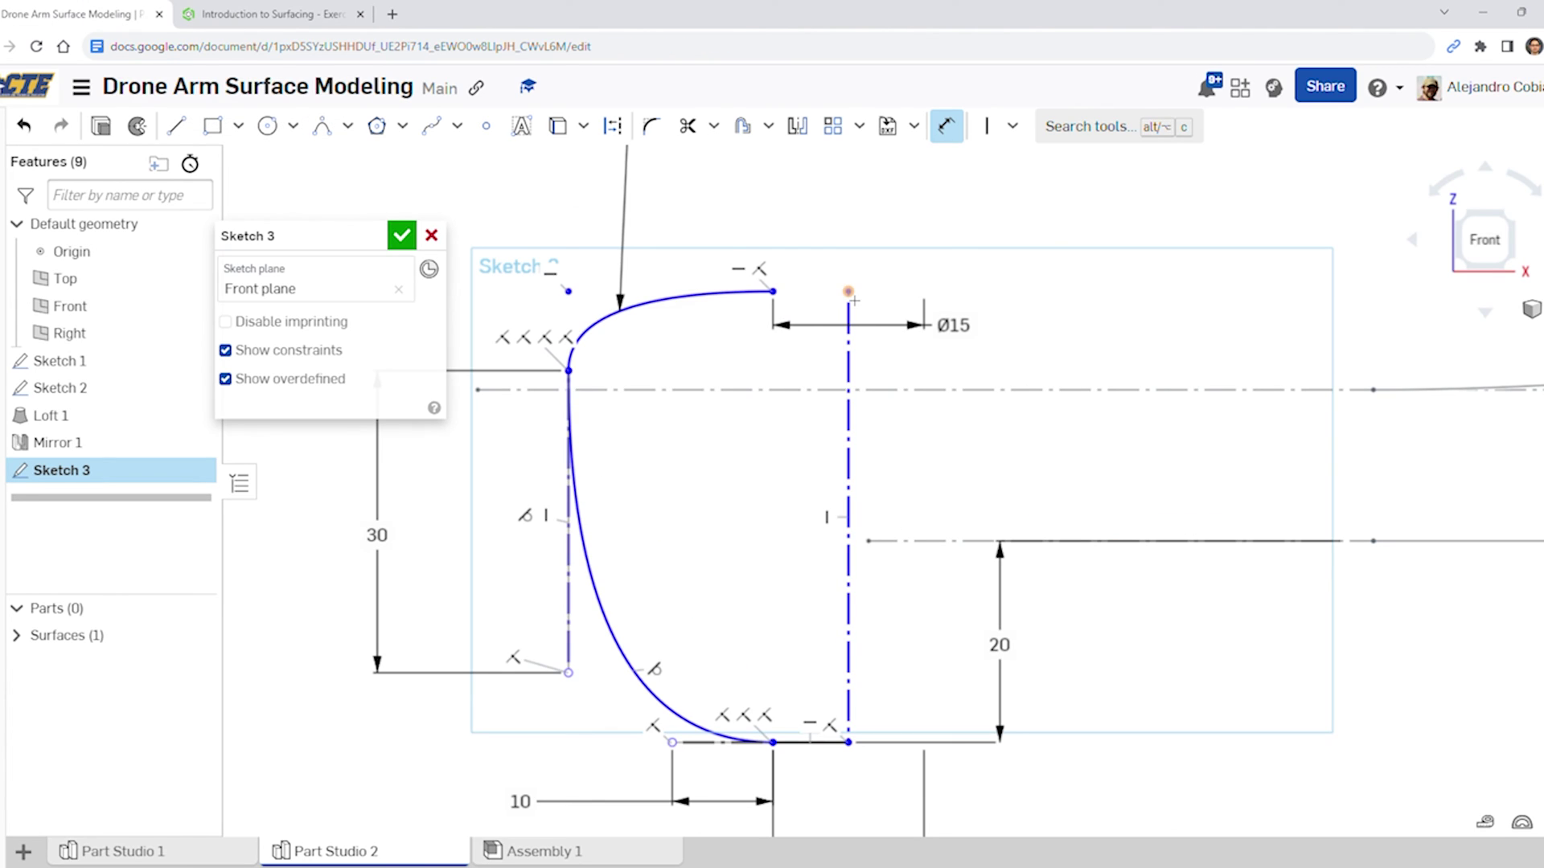
# Dimension the horizontal distance from the vertical construction line to the Sketch 2 line's outer endpoint as 10 mm
pyautogui.click(868, 541)
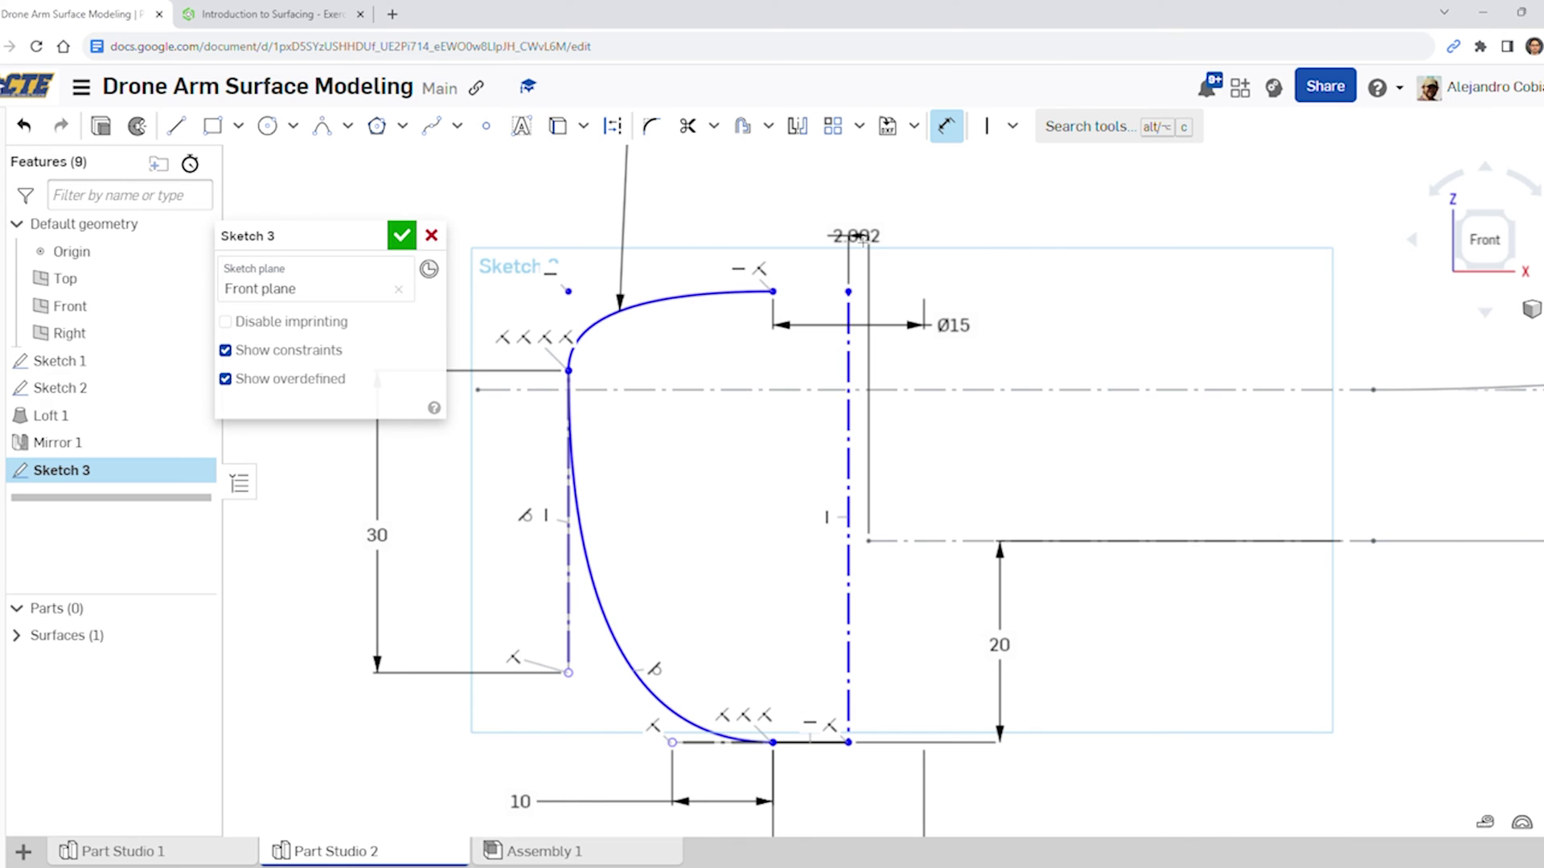
pyautogui.click(876, 256)
pyautogui.write('10')
pyautogui.press('Return')
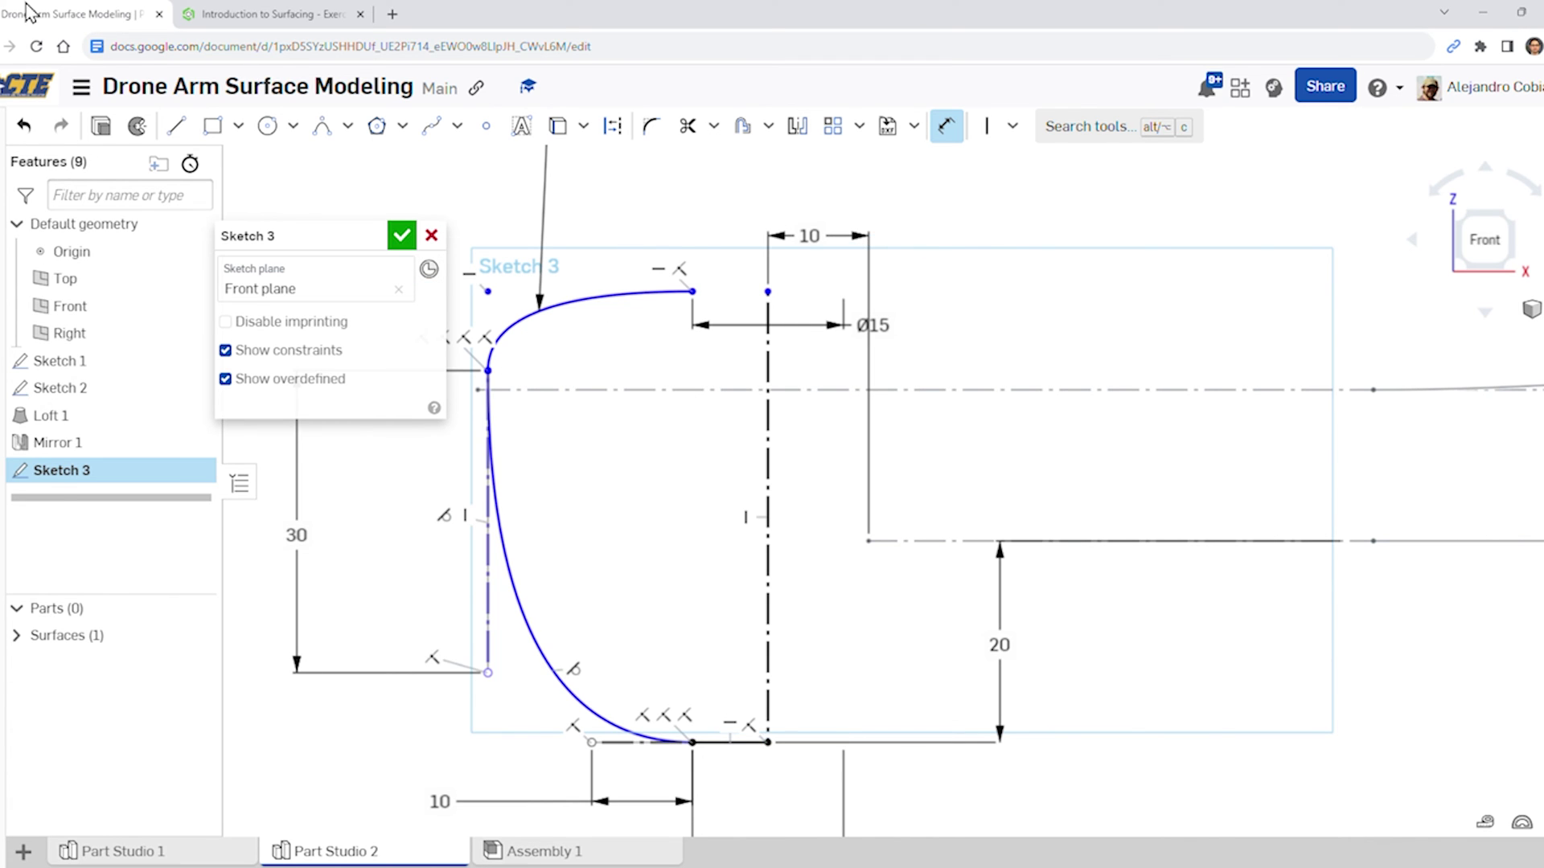
# Following the Step 7 diagram, dimension the vertical distance from the conic's lower endpoint to the Sketch 1 construction line as 10 mm
pyautogui.click(225, 13)
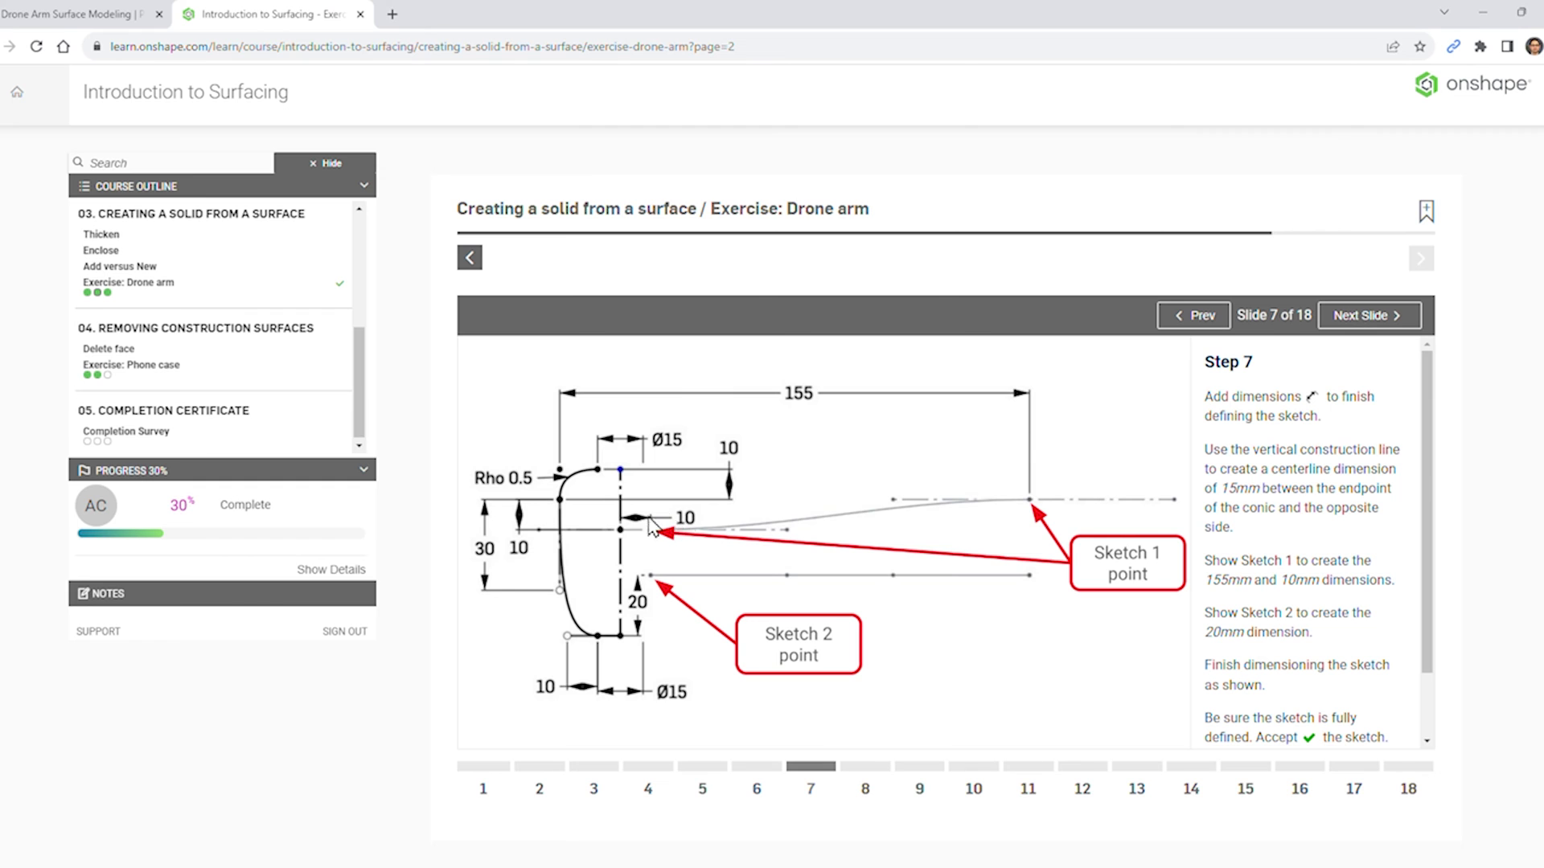
pyautogui.click(56, 15)
pyautogui.click(490, 373)
pyautogui.click(506, 390)
pyautogui.click(561, 378)
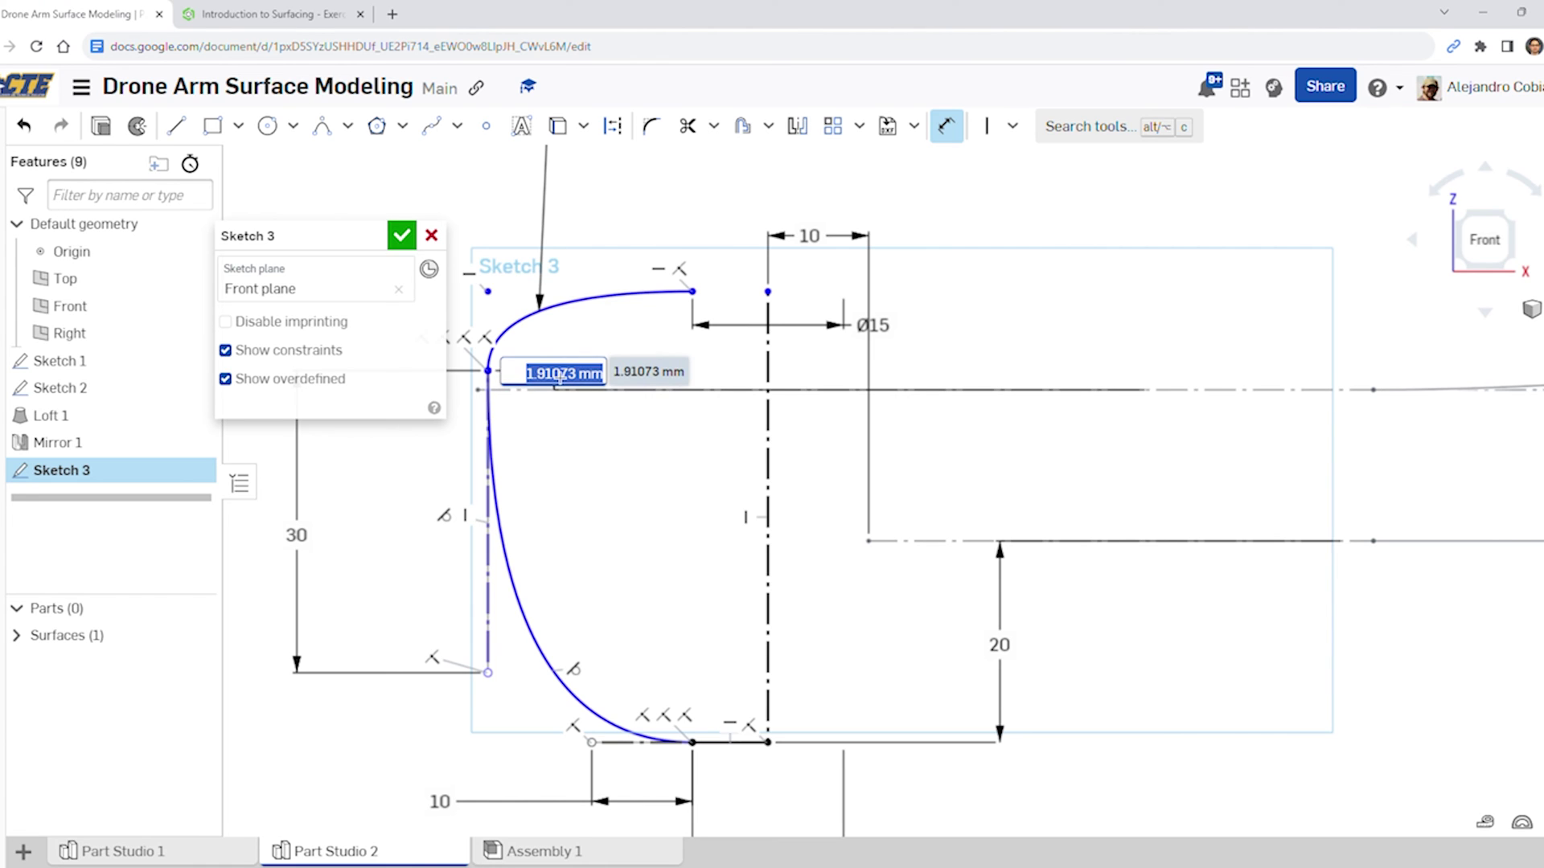
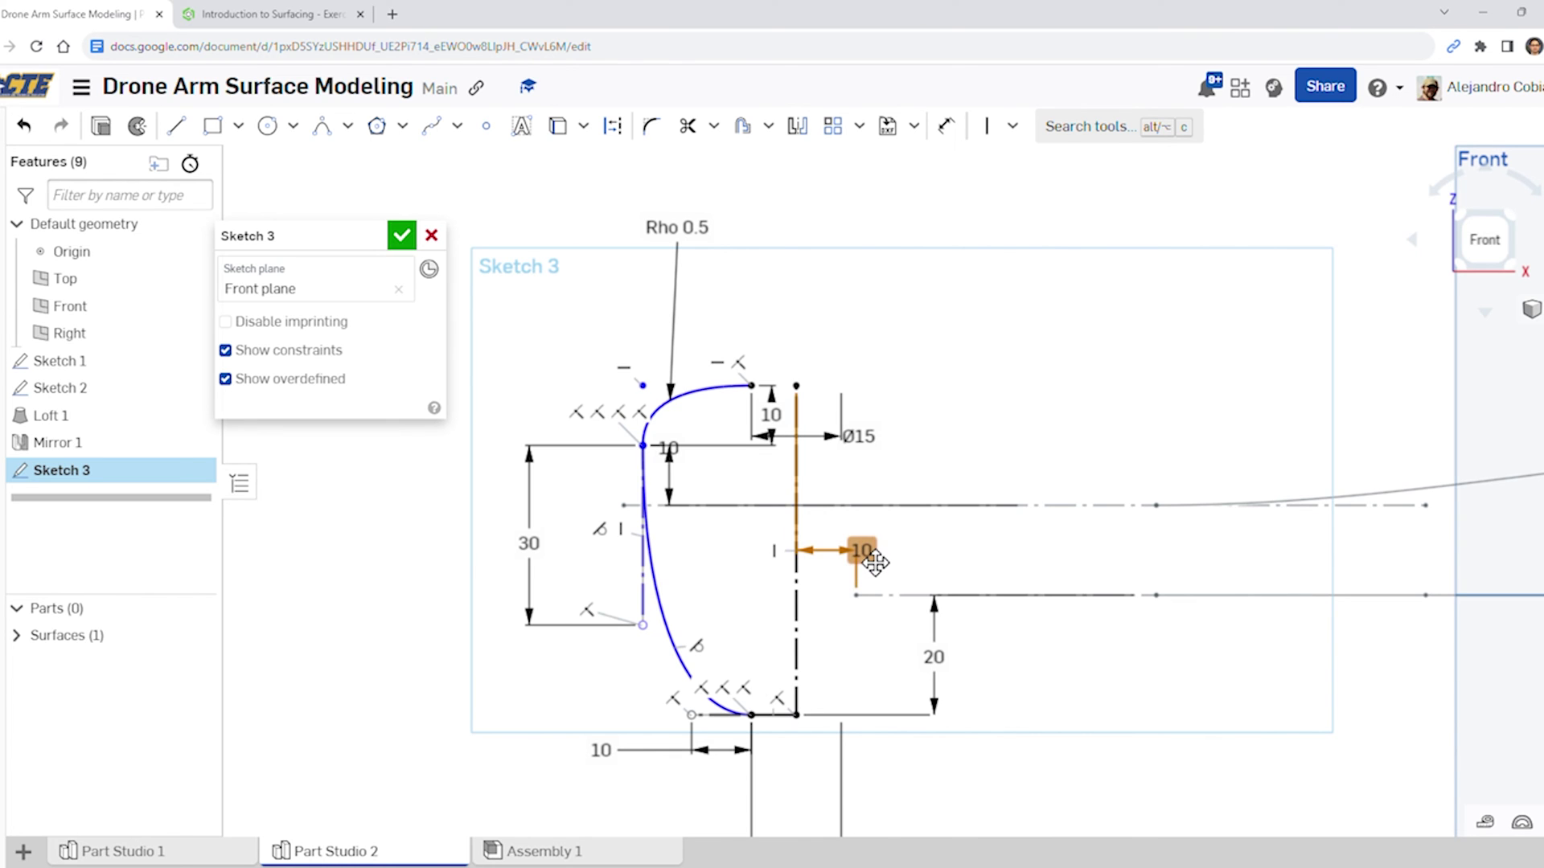
# Replace the dimension to the Sketch 2 endpoint with a 10 mm horizontal dimension from the vertical construction line to the Sketch 1 curve's outer endpoint
pyautogui.press('Delete')
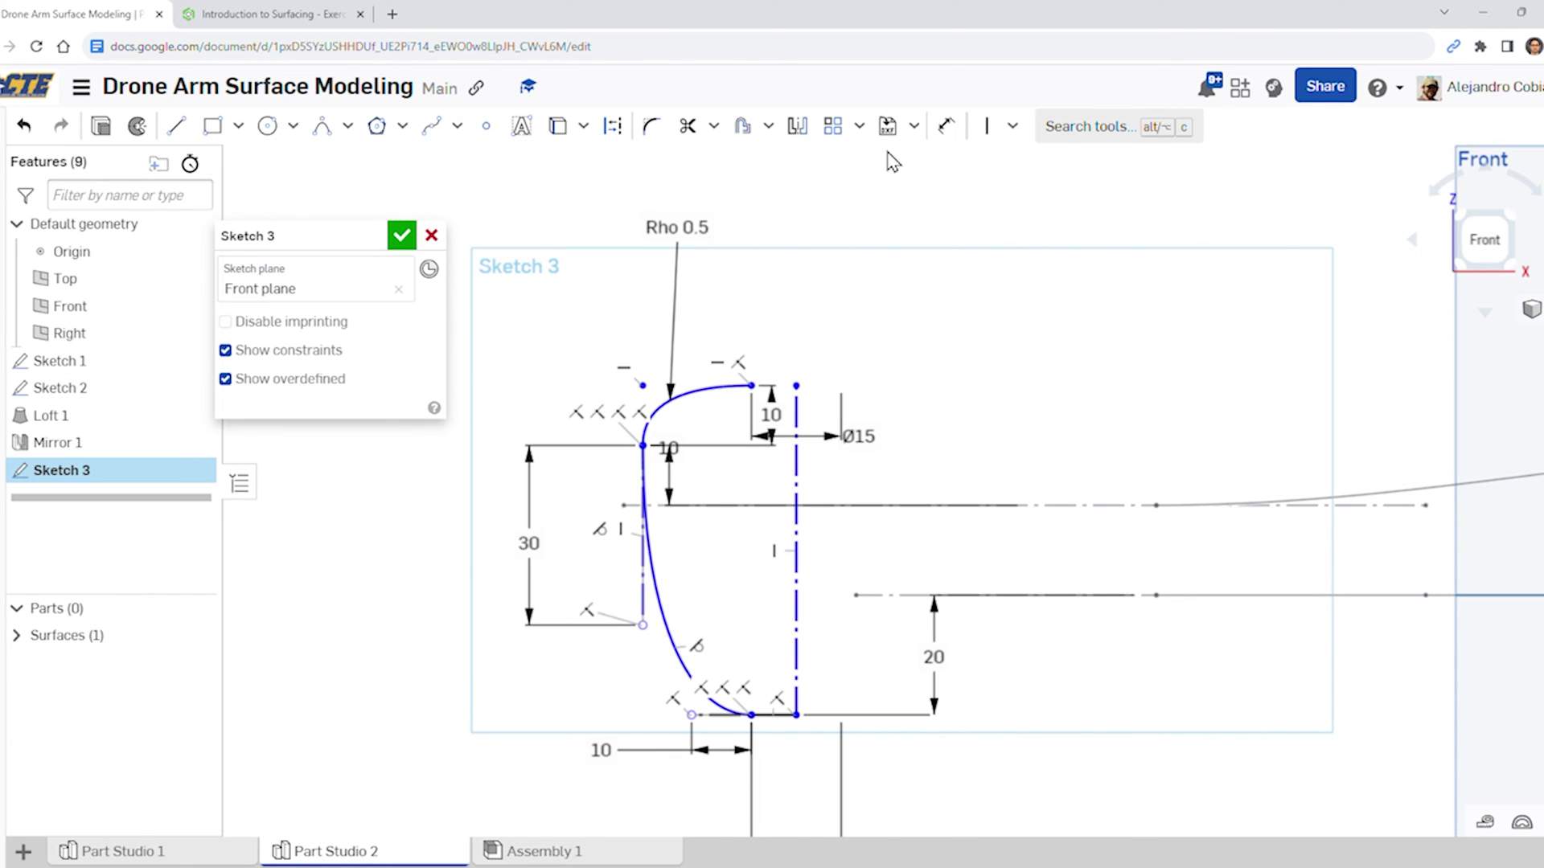
pyautogui.click(945, 126)
pyautogui.click(803, 538)
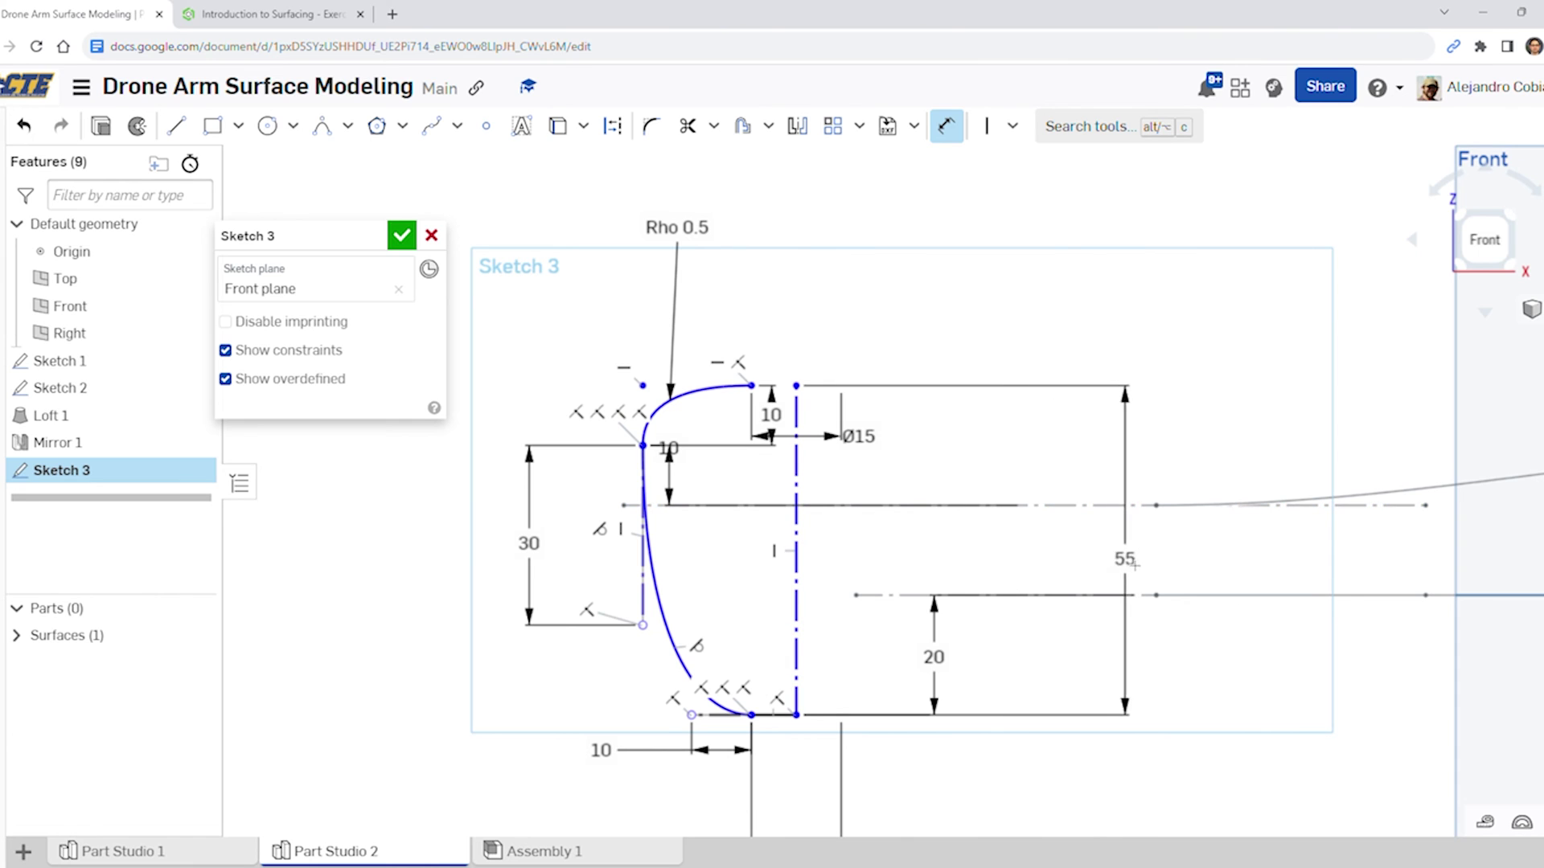
pyautogui.click(1018, 487)
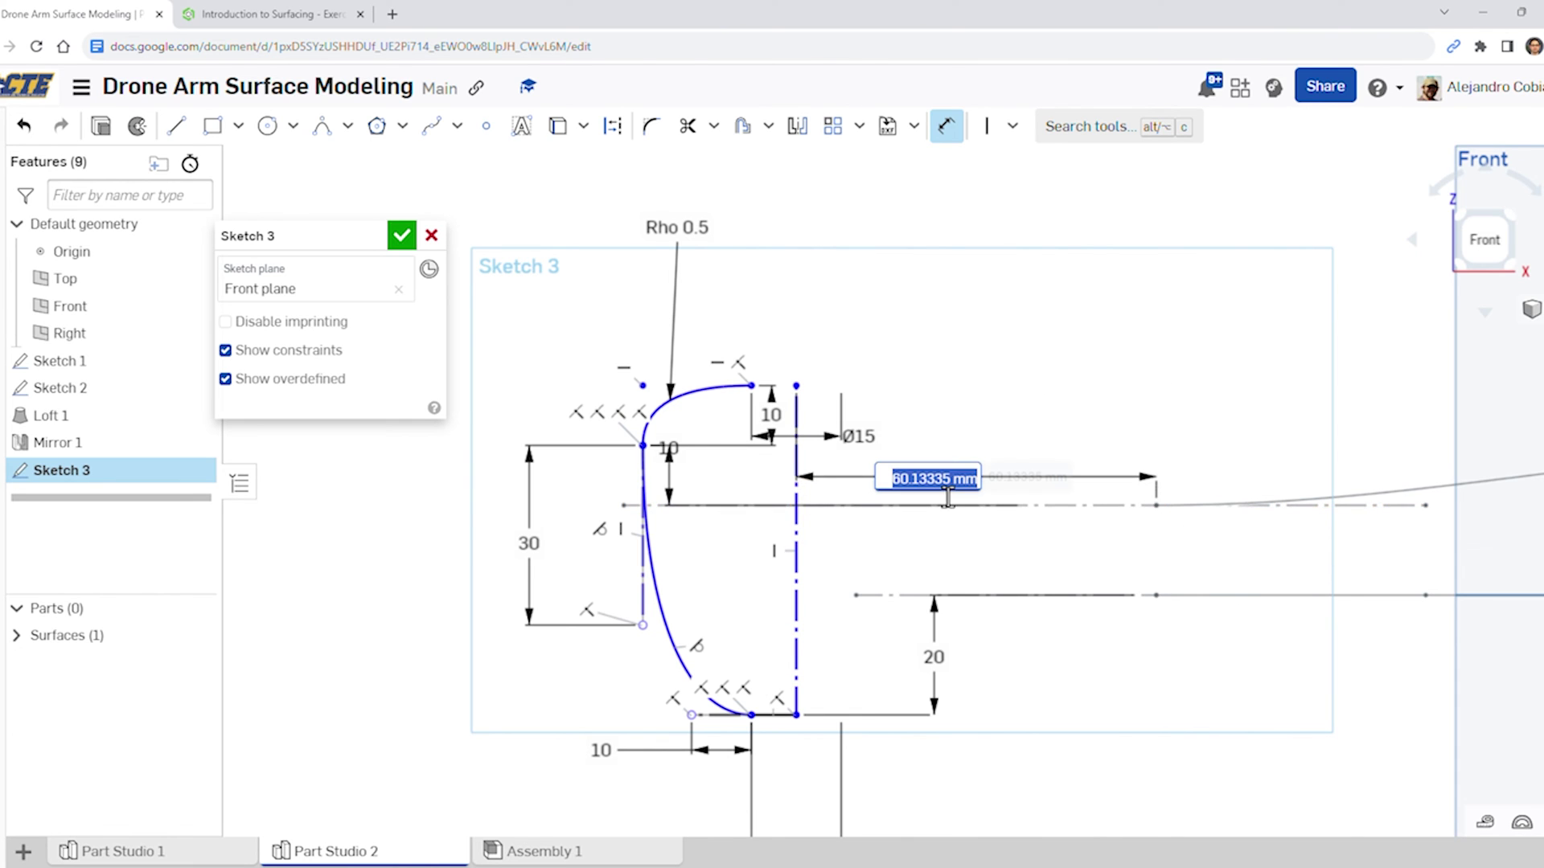
pyautogui.write('10')
pyautogui.press('Return')
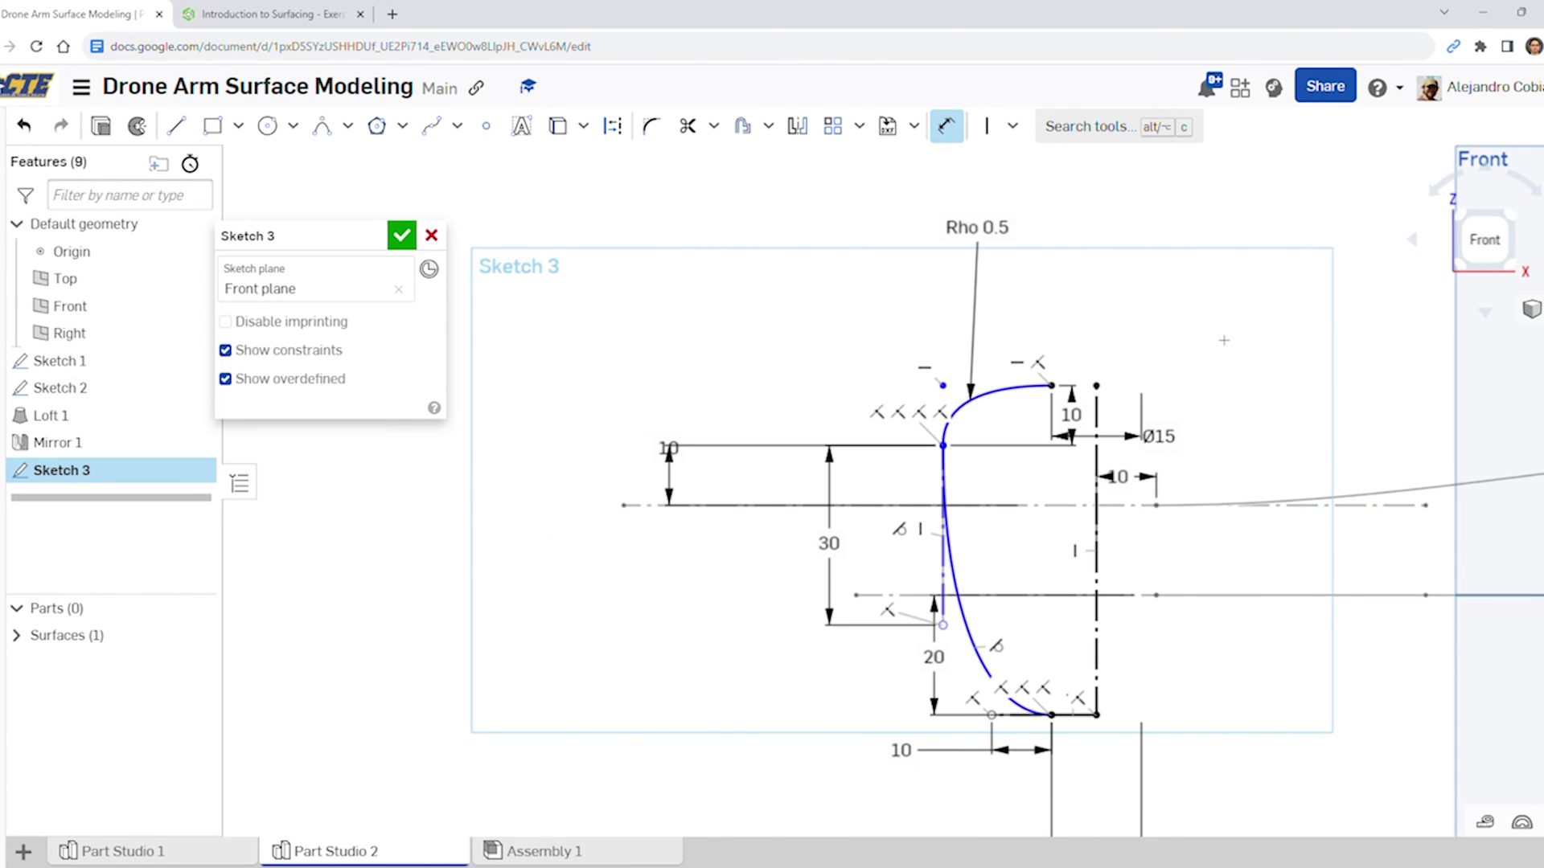
# Dimension the horizontal distance from the profile's outer point to the Sketch 1 curve's endpoint above the origin as 155 mm
pyautogui.moveTo(991, 747); pyautogui.dragTo(669, 752, button='middle')
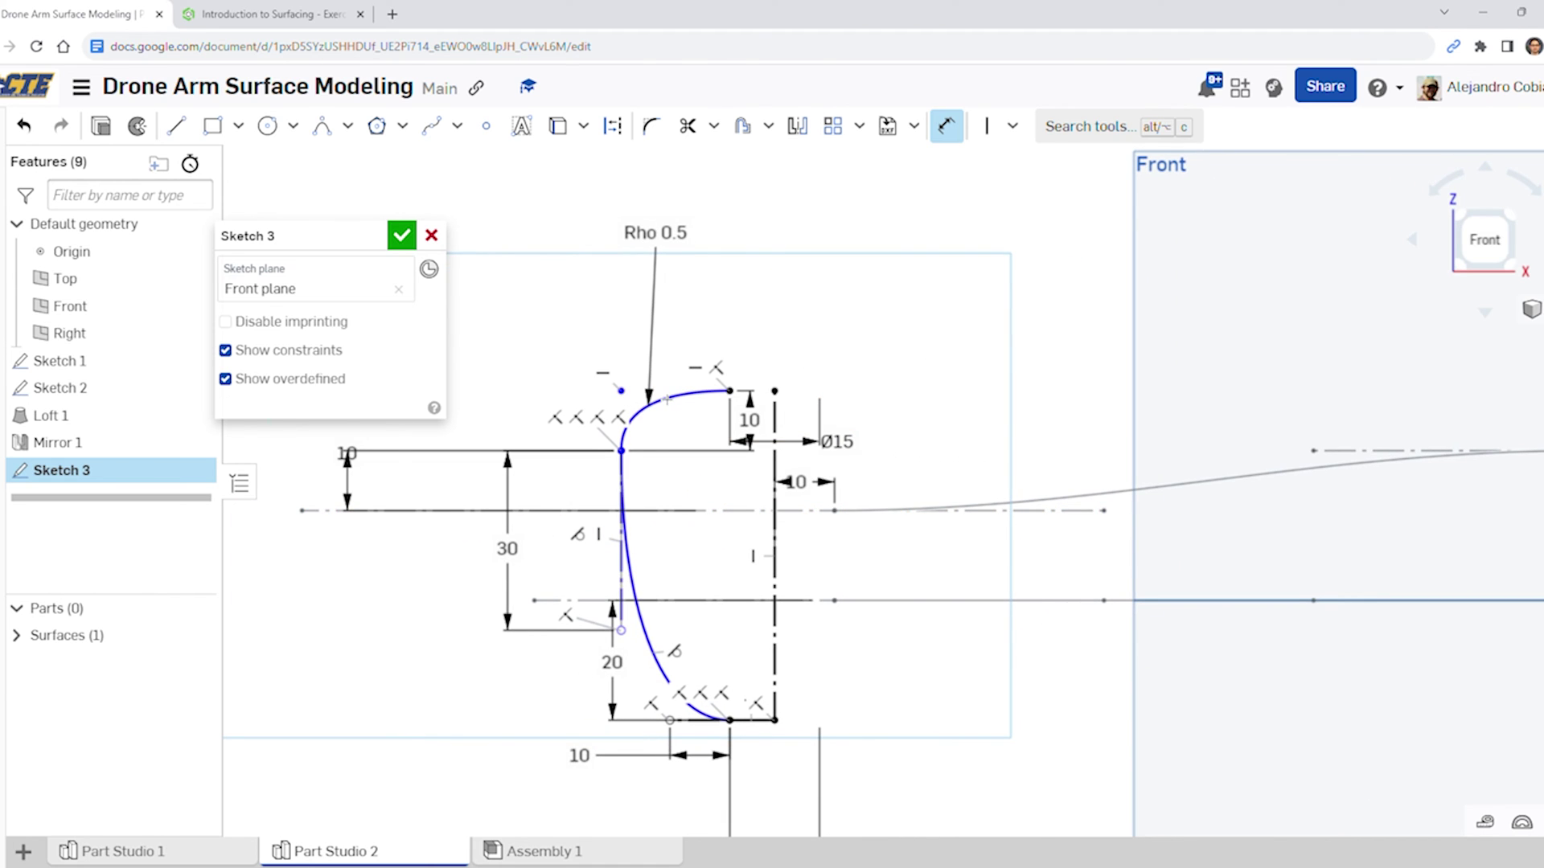
pyautogui.moveTo(1173, 407); pyautogui.dragTo(945, 405, button='middle')
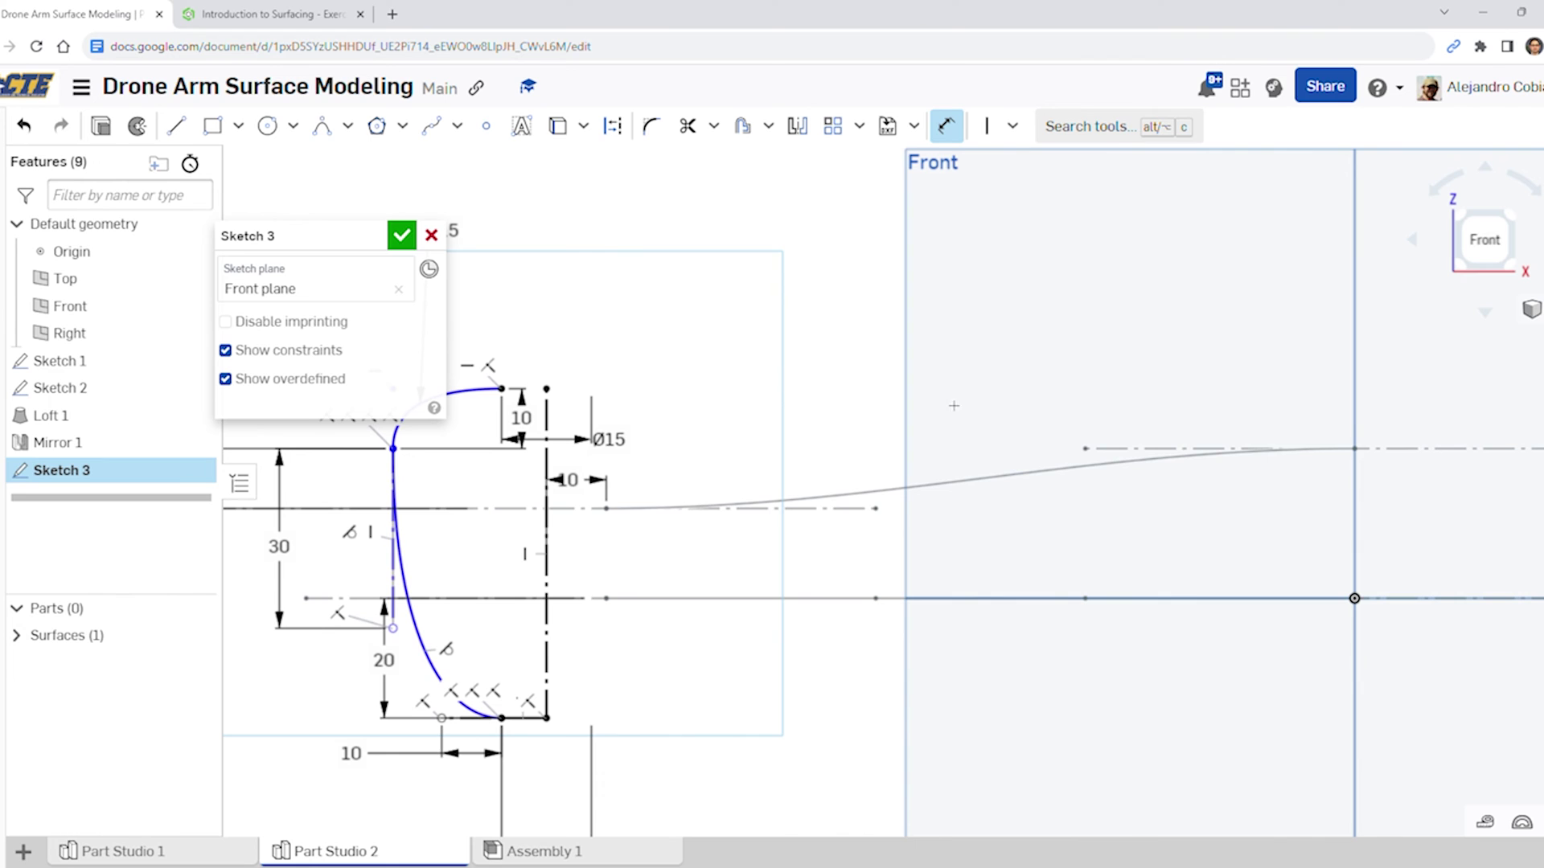
pyautogui.click(1357, 449)
pyautogui.click(1035, 308)
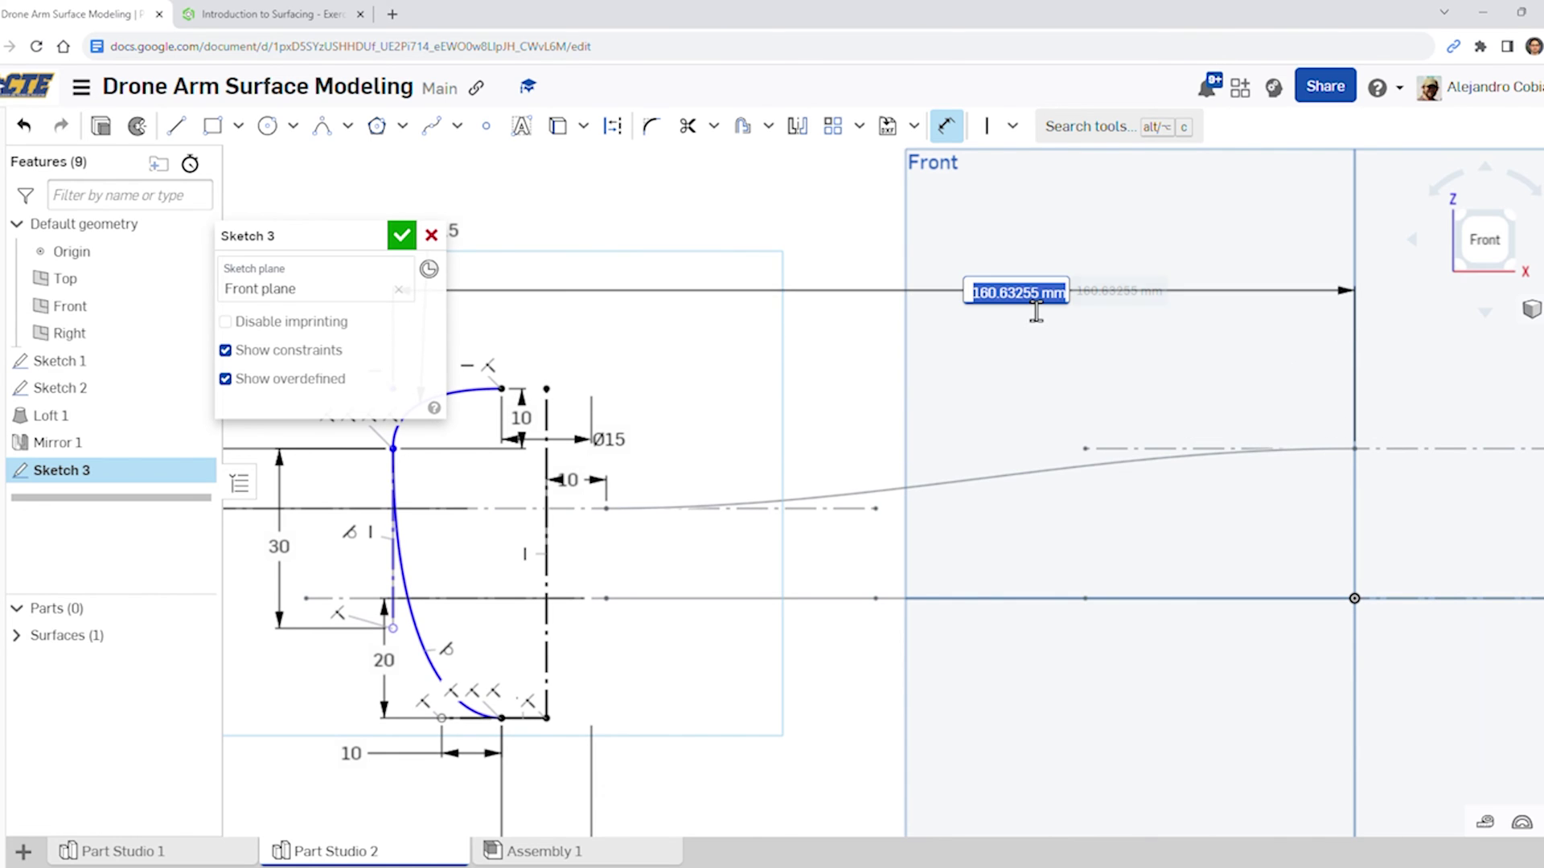
pyautogui.write('155')
pyautogui.press('Return')
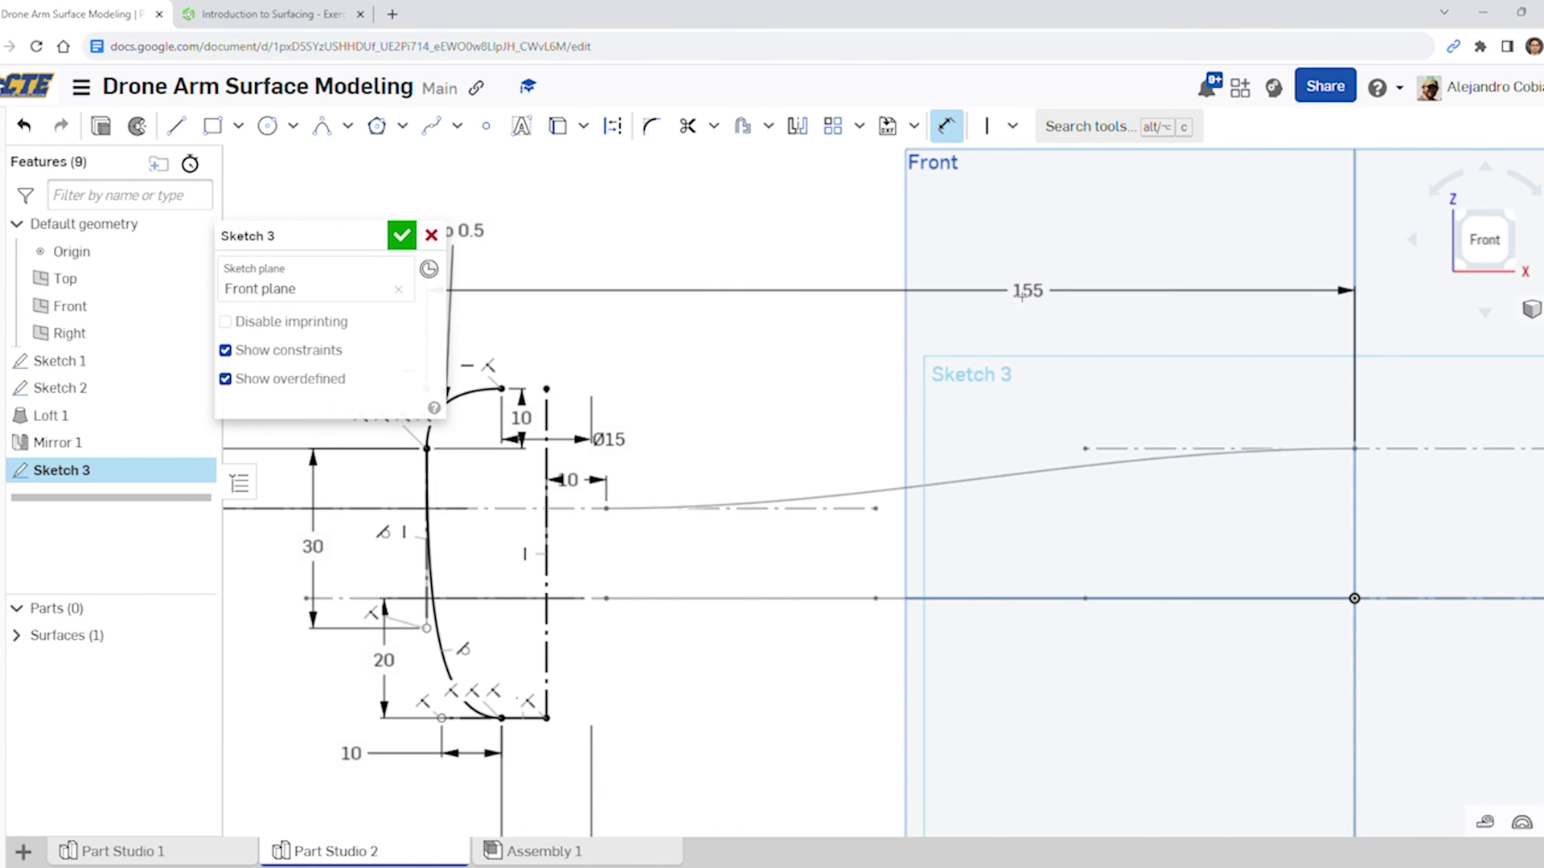
# With the constraints hidden, compare Sketch 3's dimensions against the Step 7 diagram and accept the sketch
pyautogui.scroll(-1, 681, 296)
pyautogui.moveTo(681, 295); pyautogui.dragTo(941, 282, button='middle')
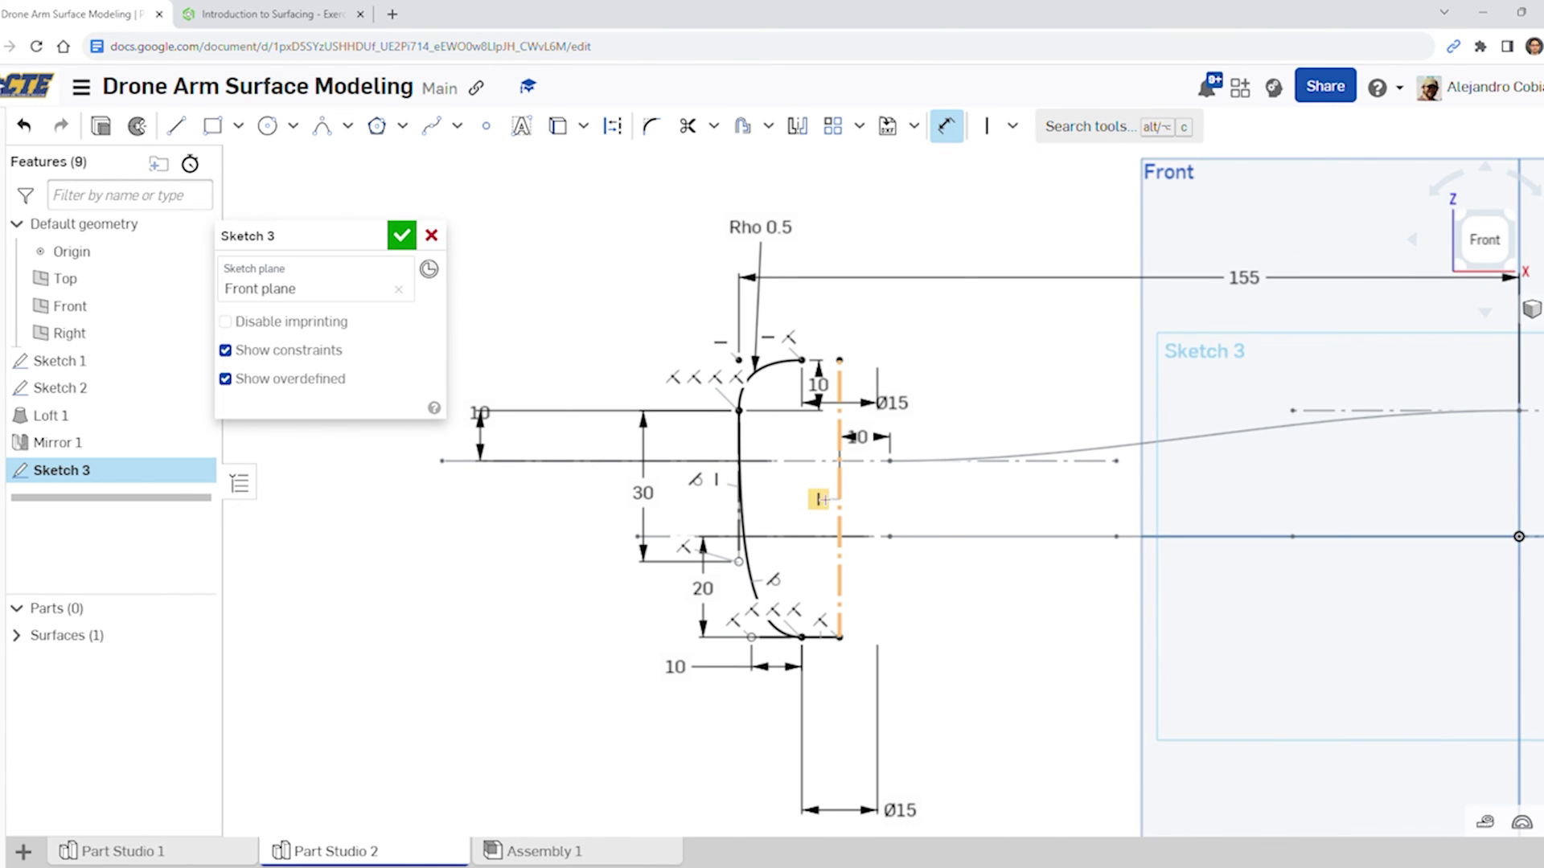
pyautogui.click(401, 236)
pyautogui.click(284, 14)
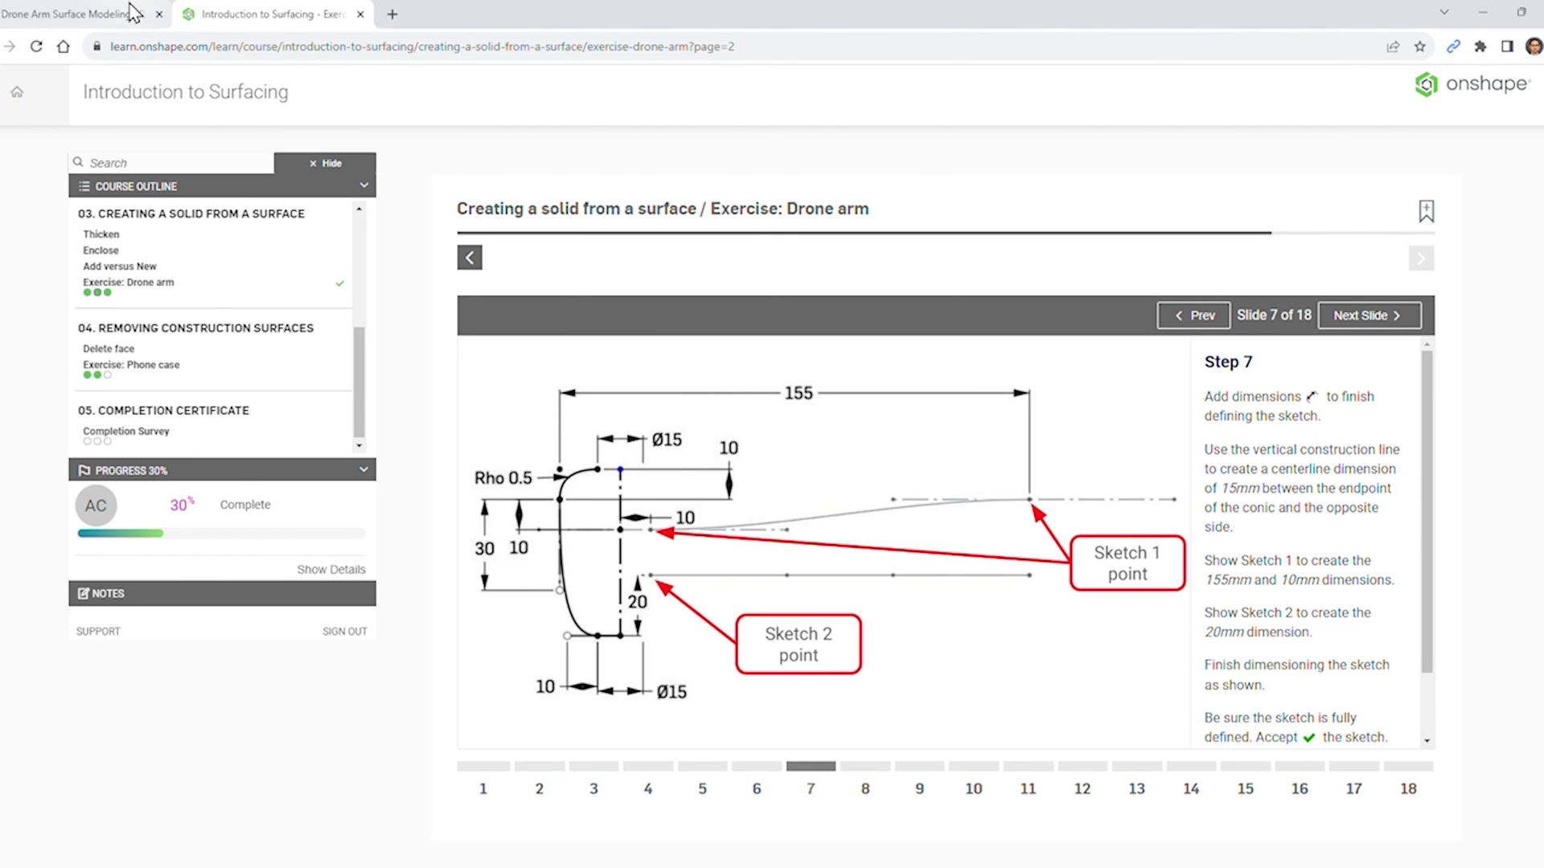
pyautogui.click(80, 14)
pyautogui.click(889, 441)
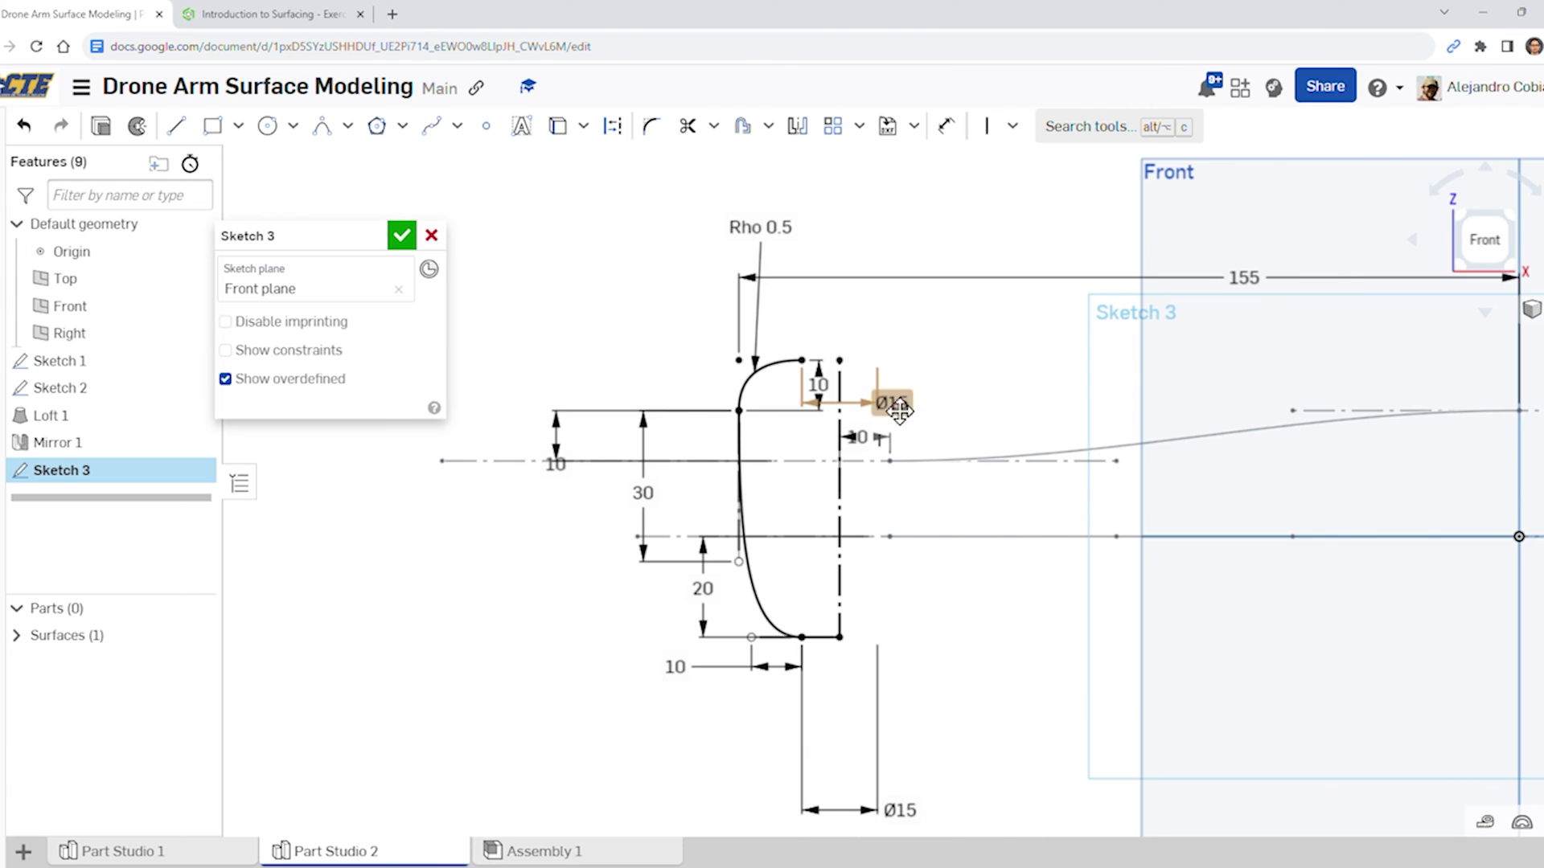
pyautogui.click(233, 14)
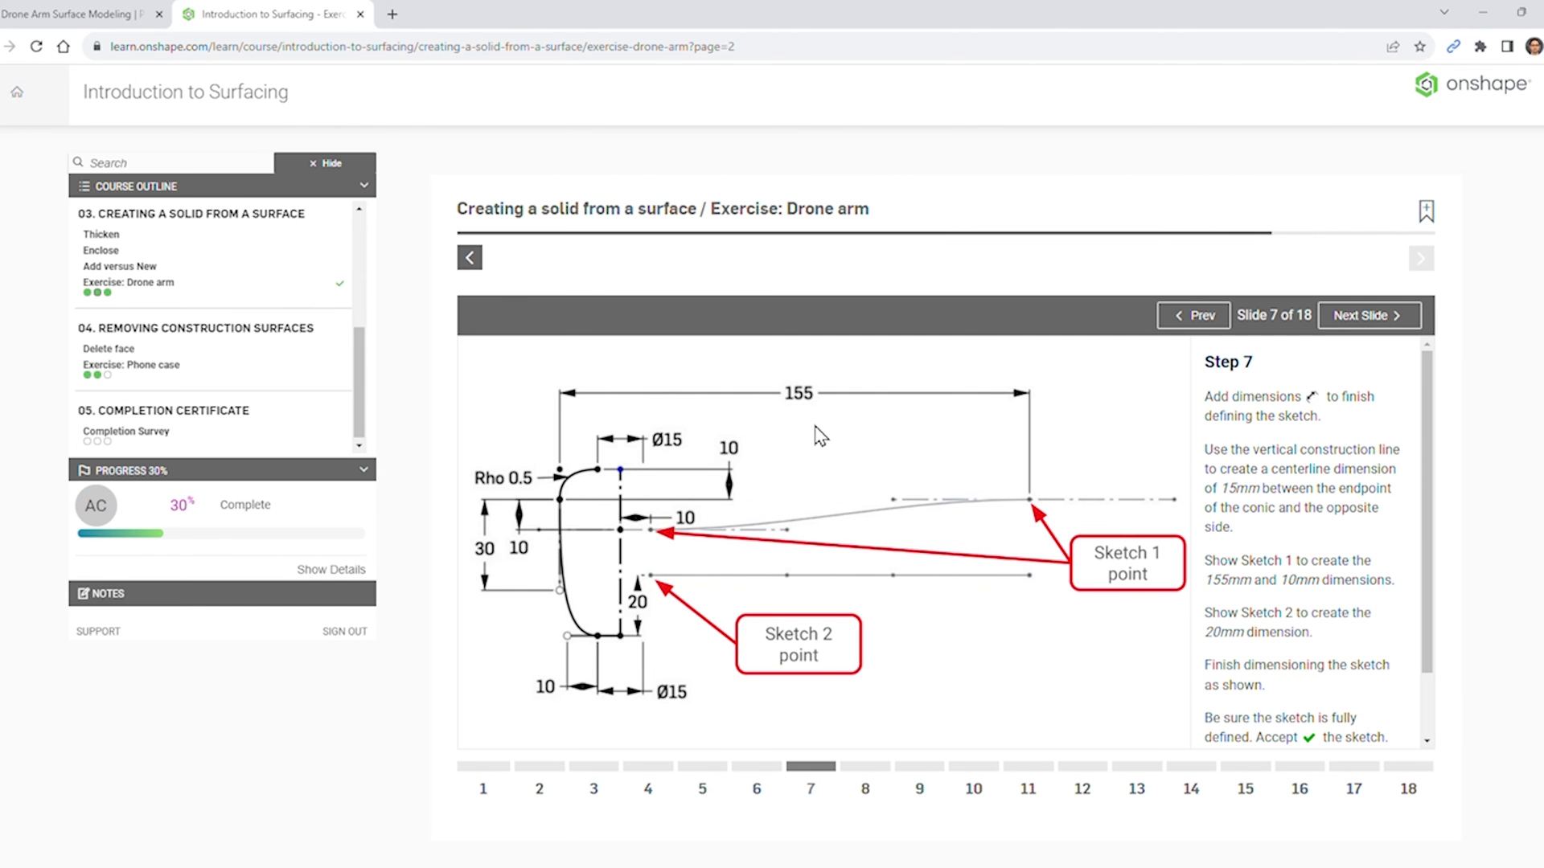
pyautogui.click(167, 14)
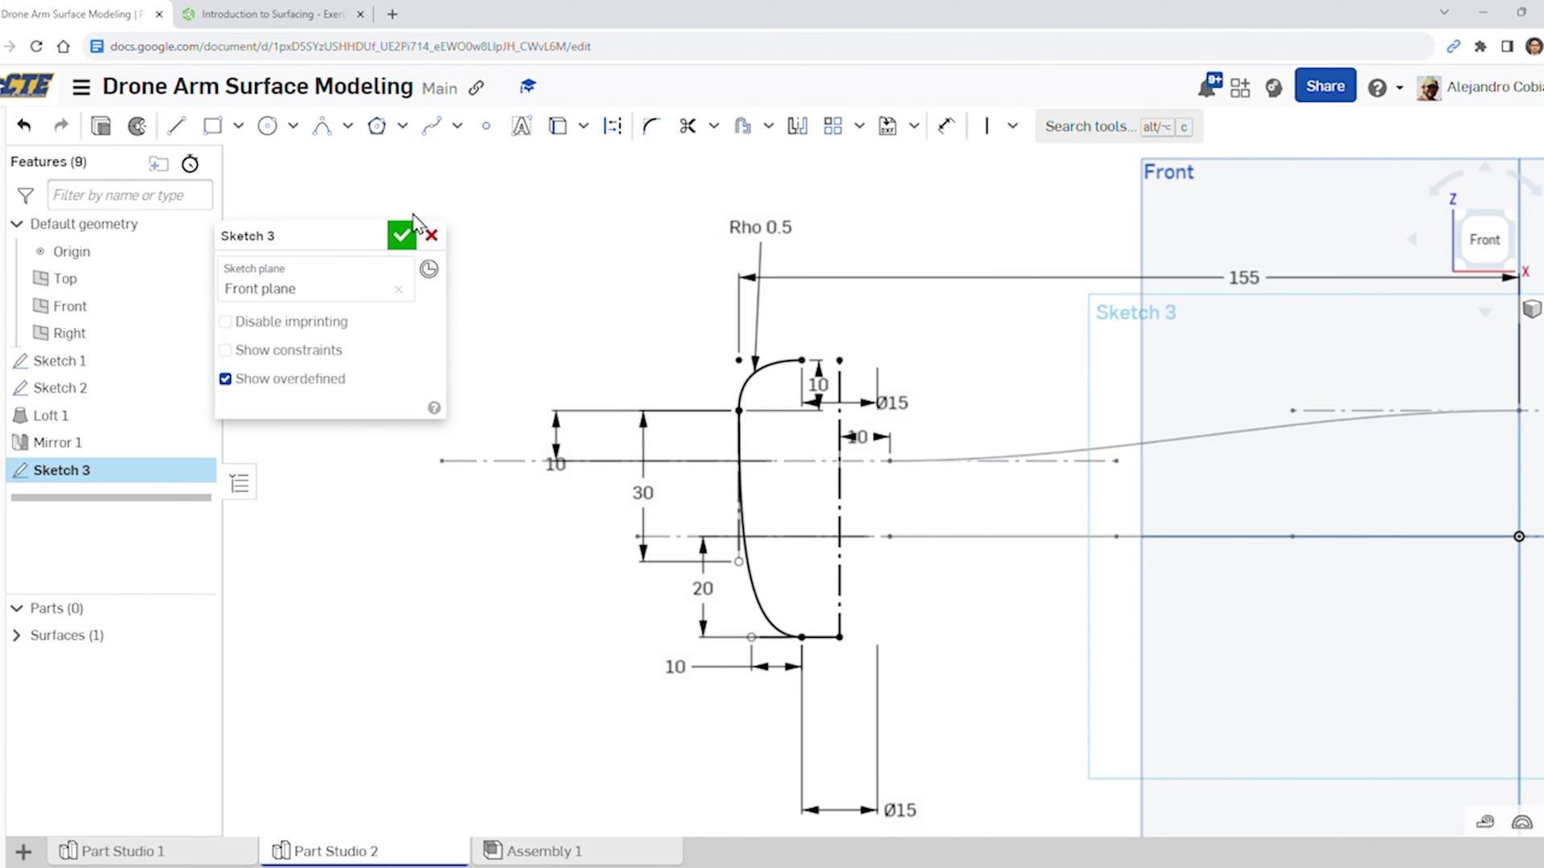
pyautogui.click(402, 238)
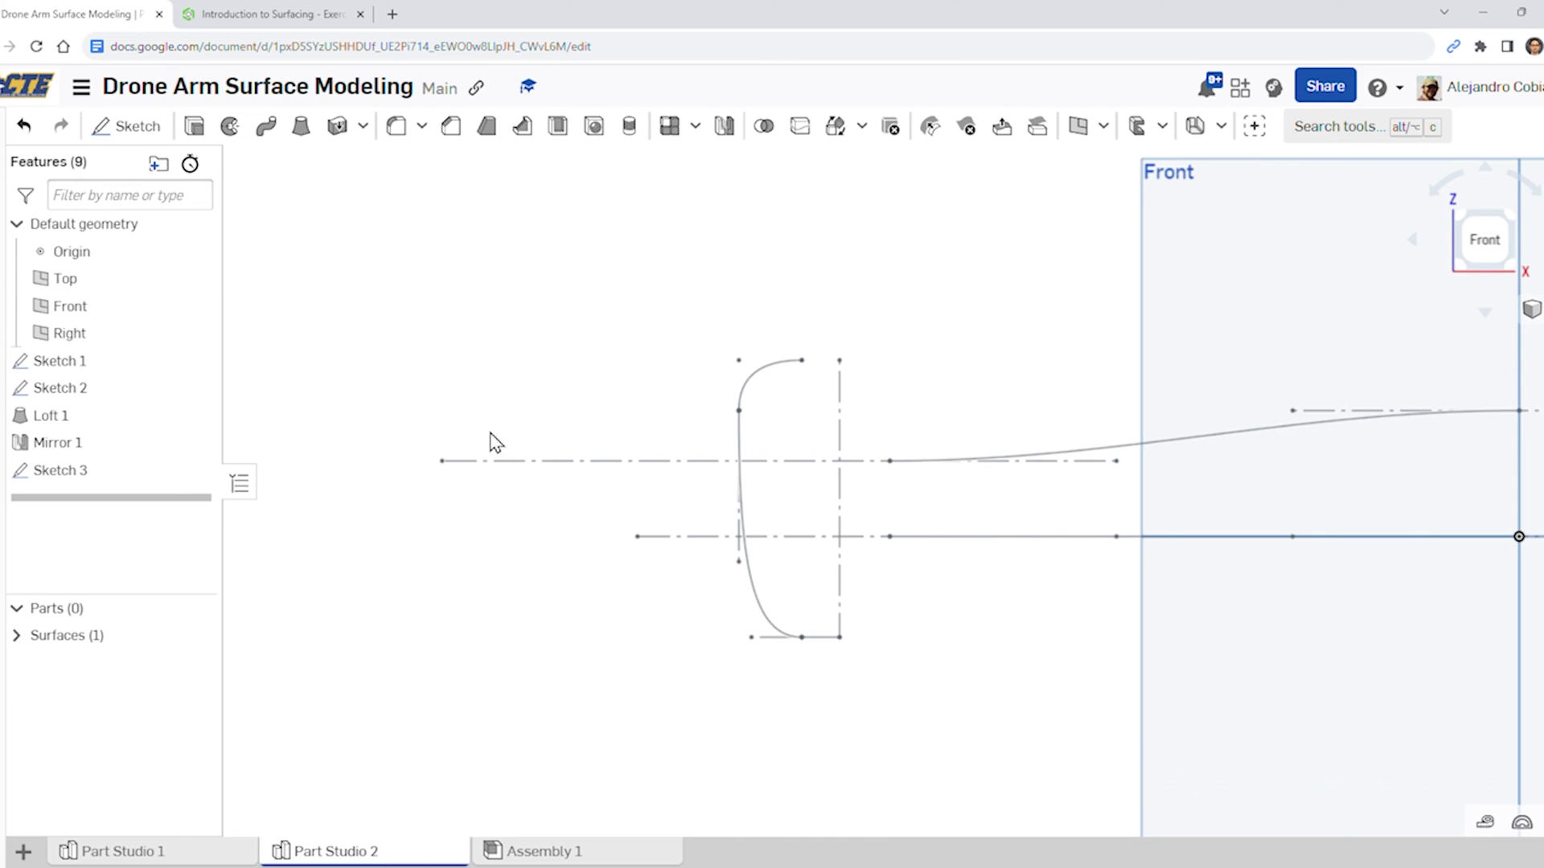
# Open Step 8 of the exercise, read the revolve instructions, and return to the Part Studio
pyautogui.click(243, 12)
pyautogui.click(888, 766)
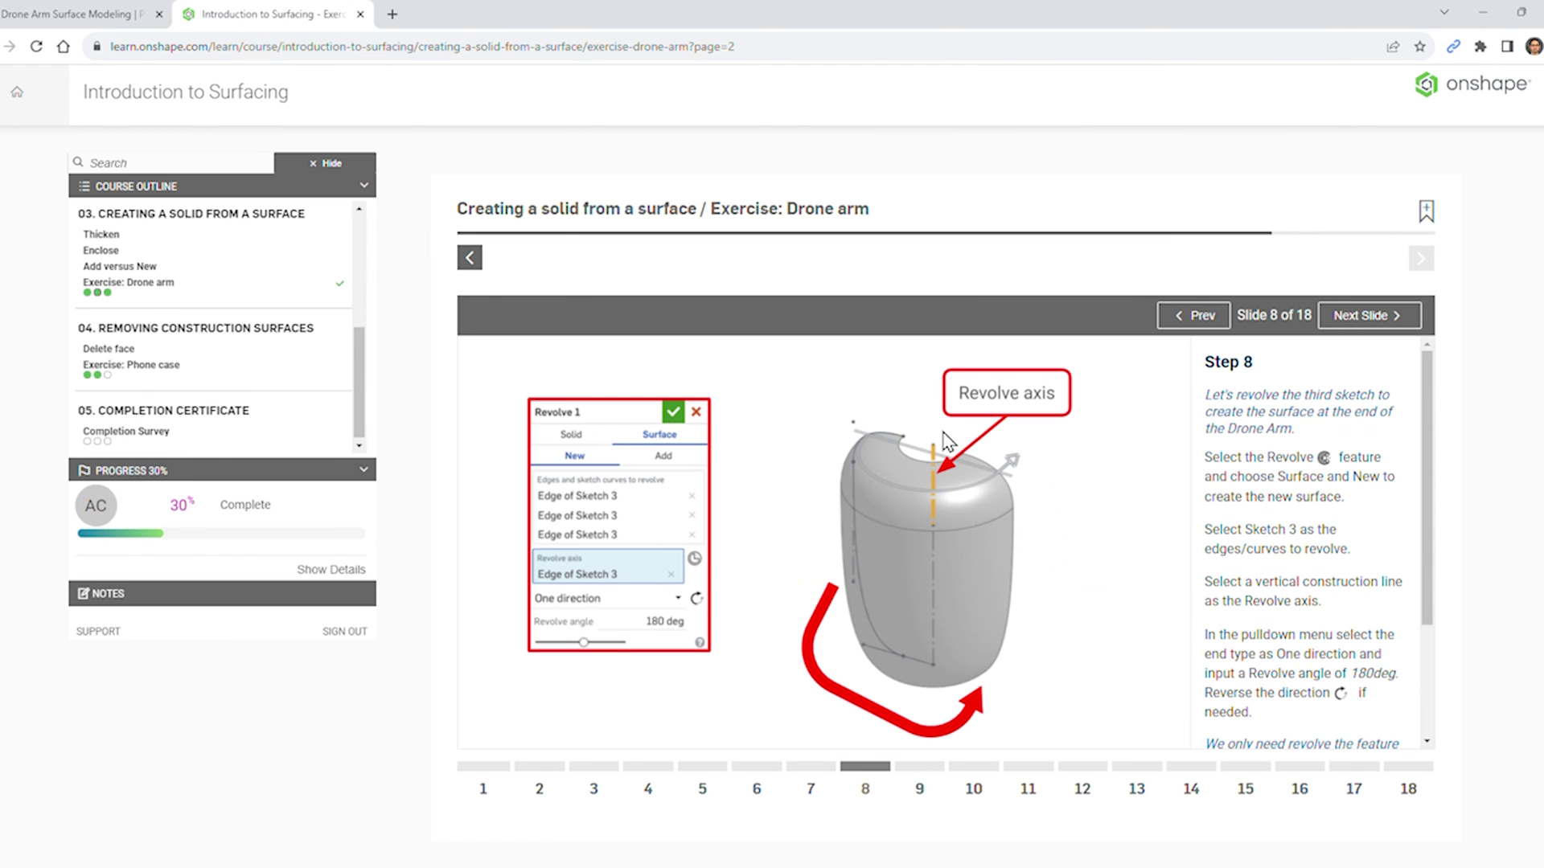
pyautogui.click(28, 8)
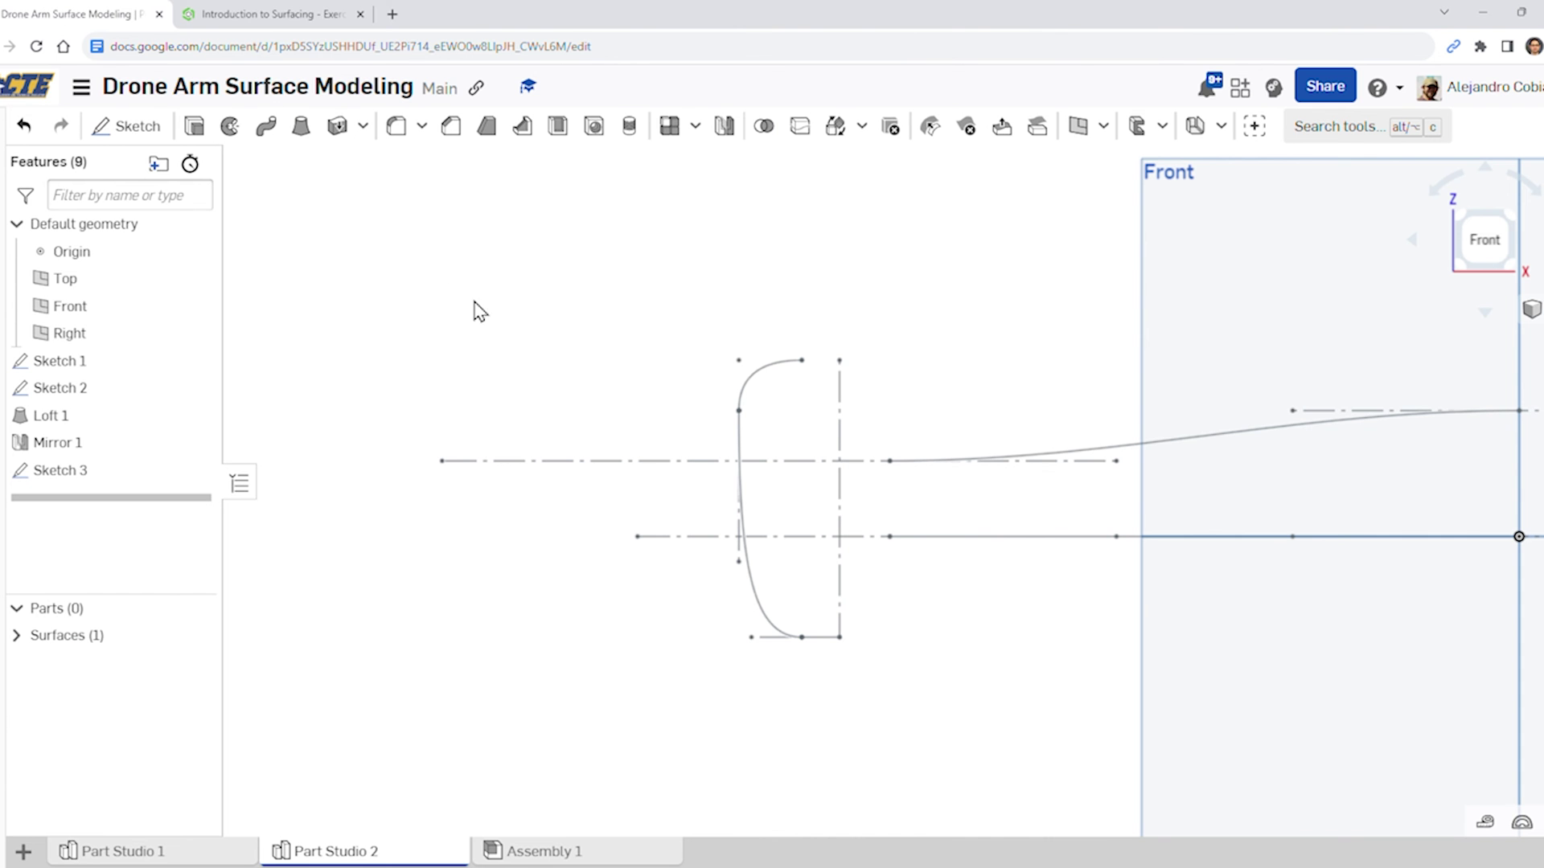
# Following Step 8, start a new surface Revolve using Sketch 3's bottom line, spline and conic as the curves to revolve
pyautogui.click(229, 127)
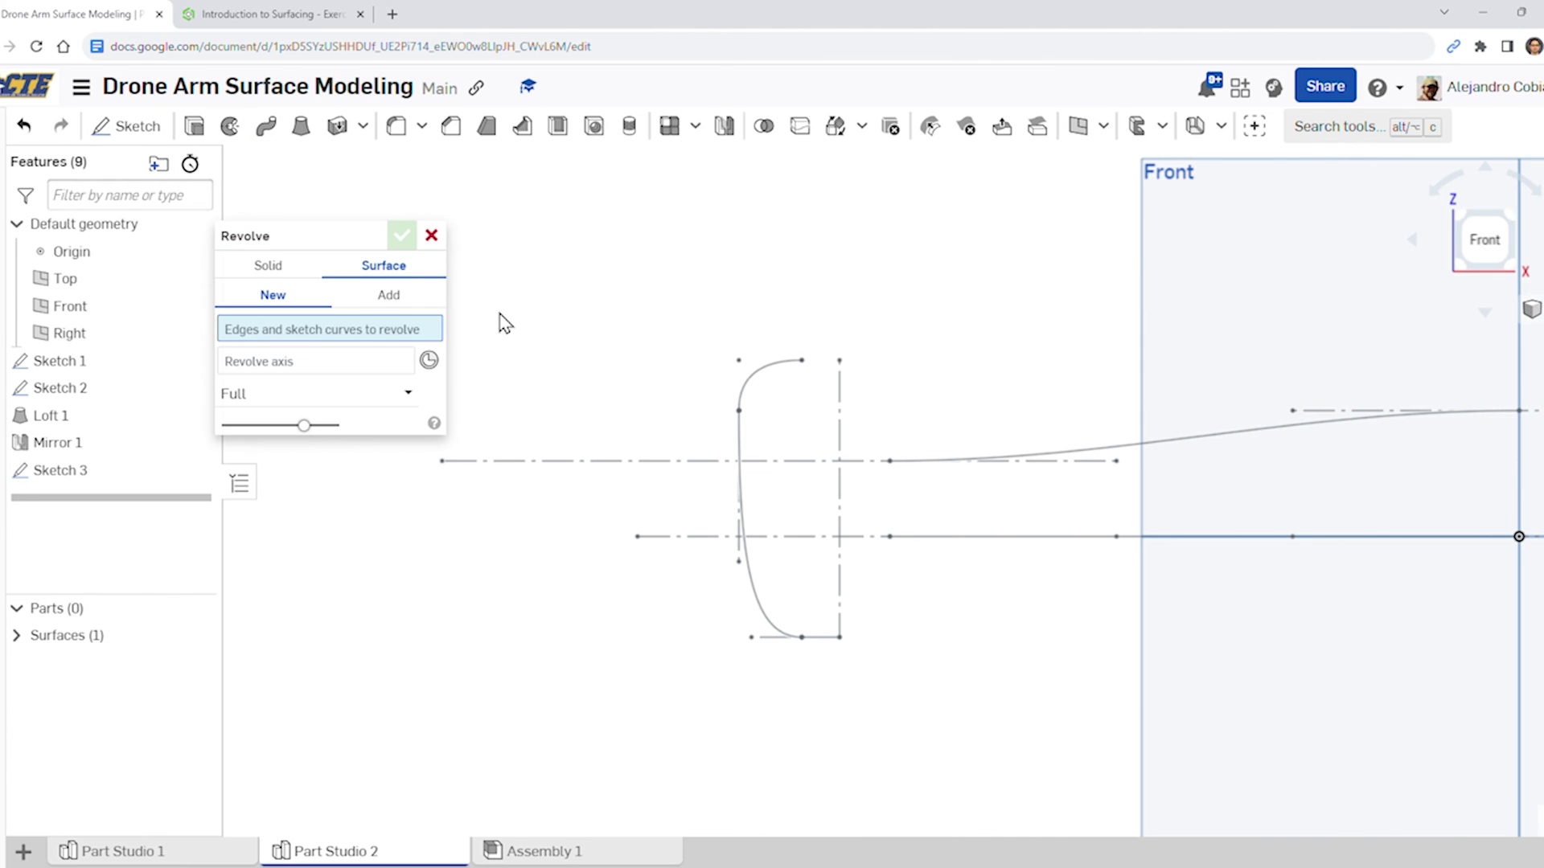
pyautogui.click(238, 13)
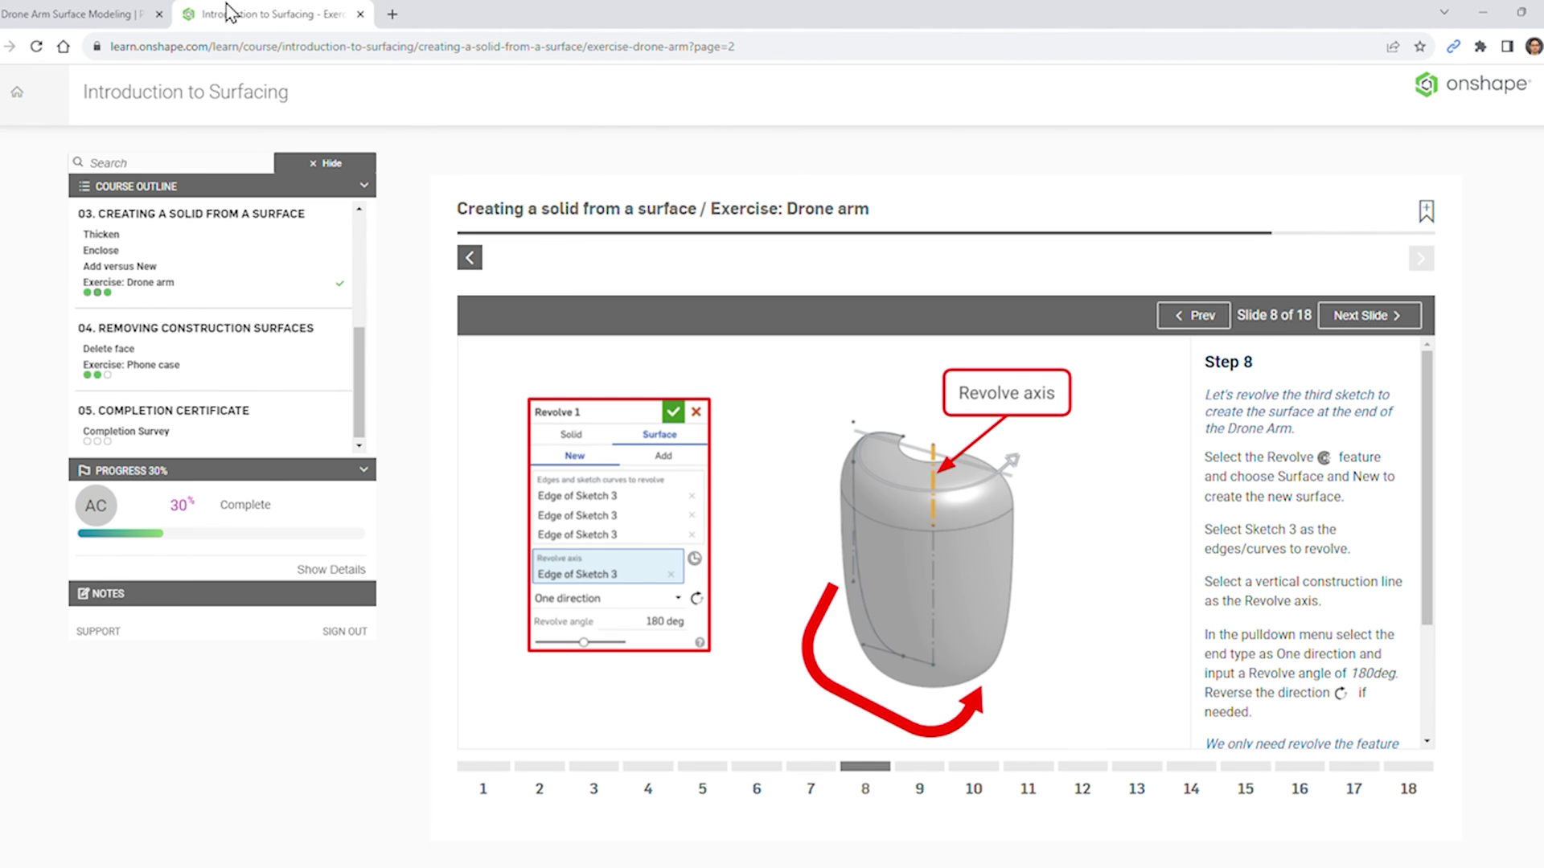
pyautogui.click(115, 12)
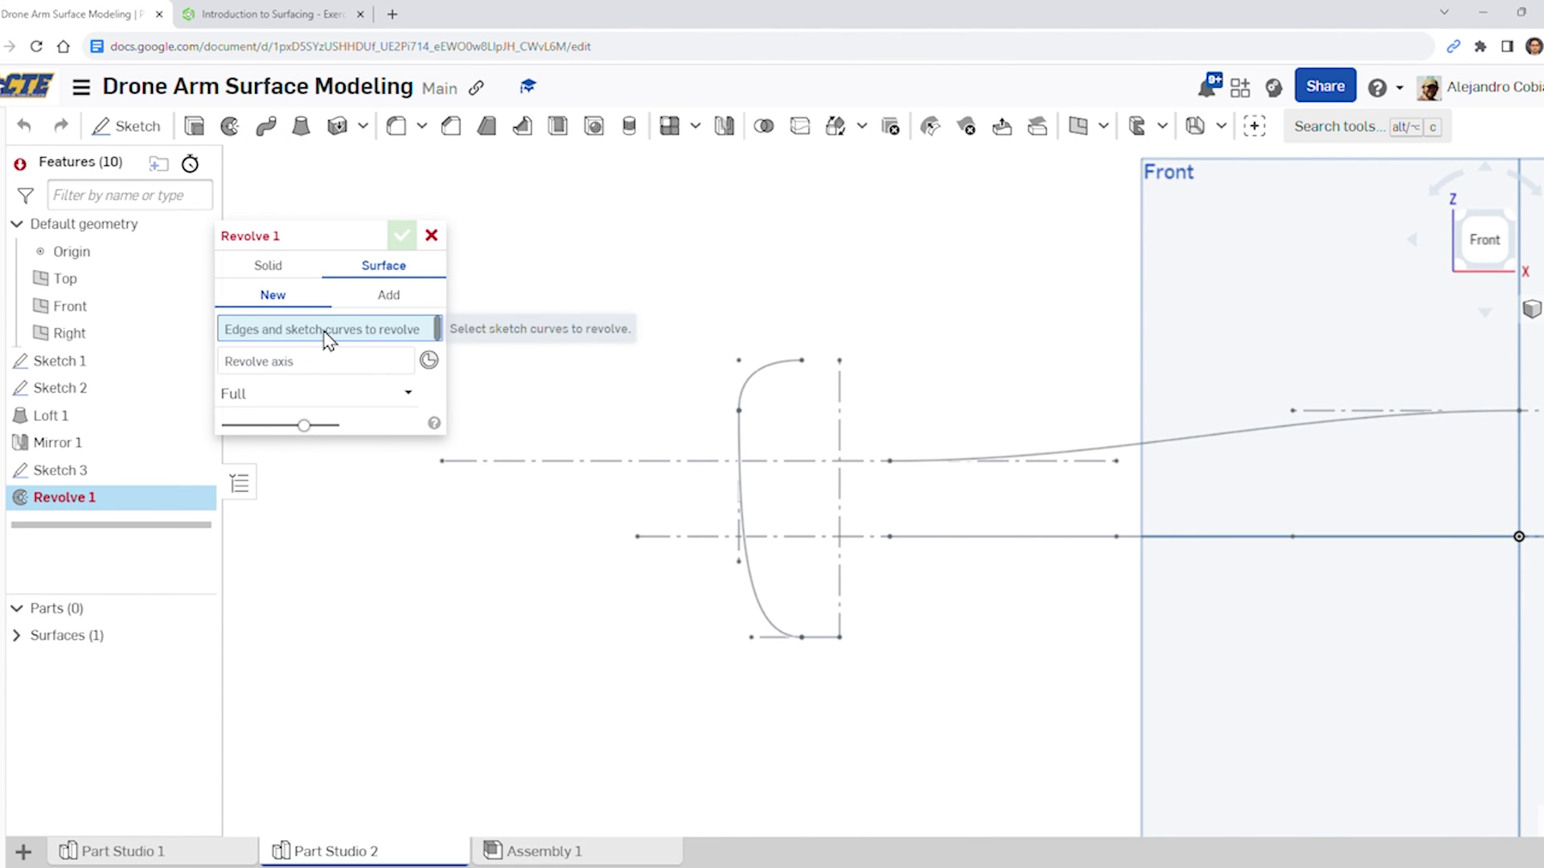
pyautogui.click(250, 15)
pyautogui.click(72, 13)
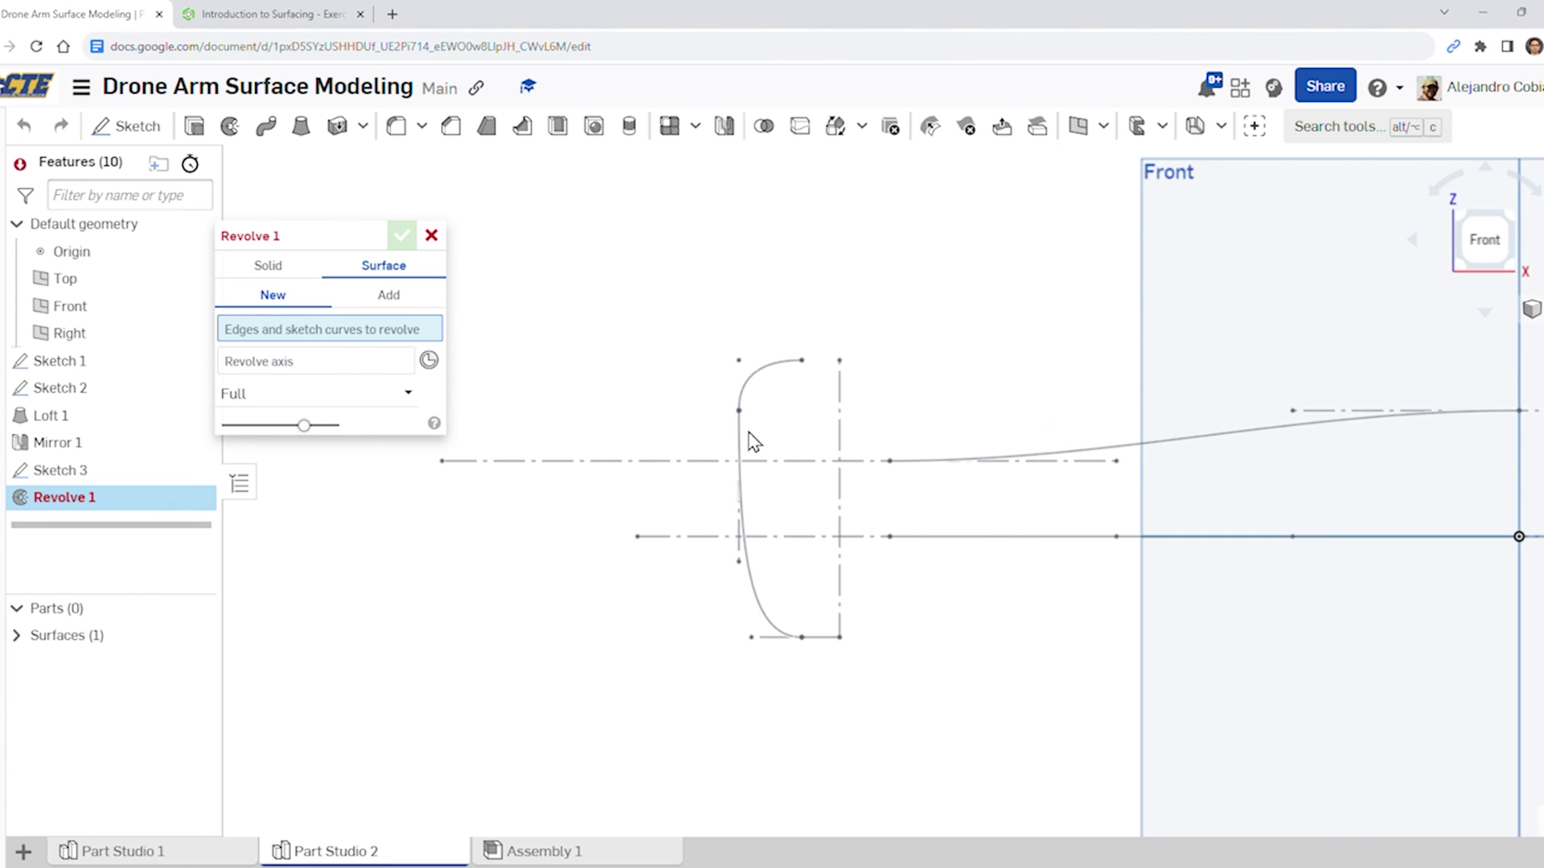
pyautogui.click(826, 639)
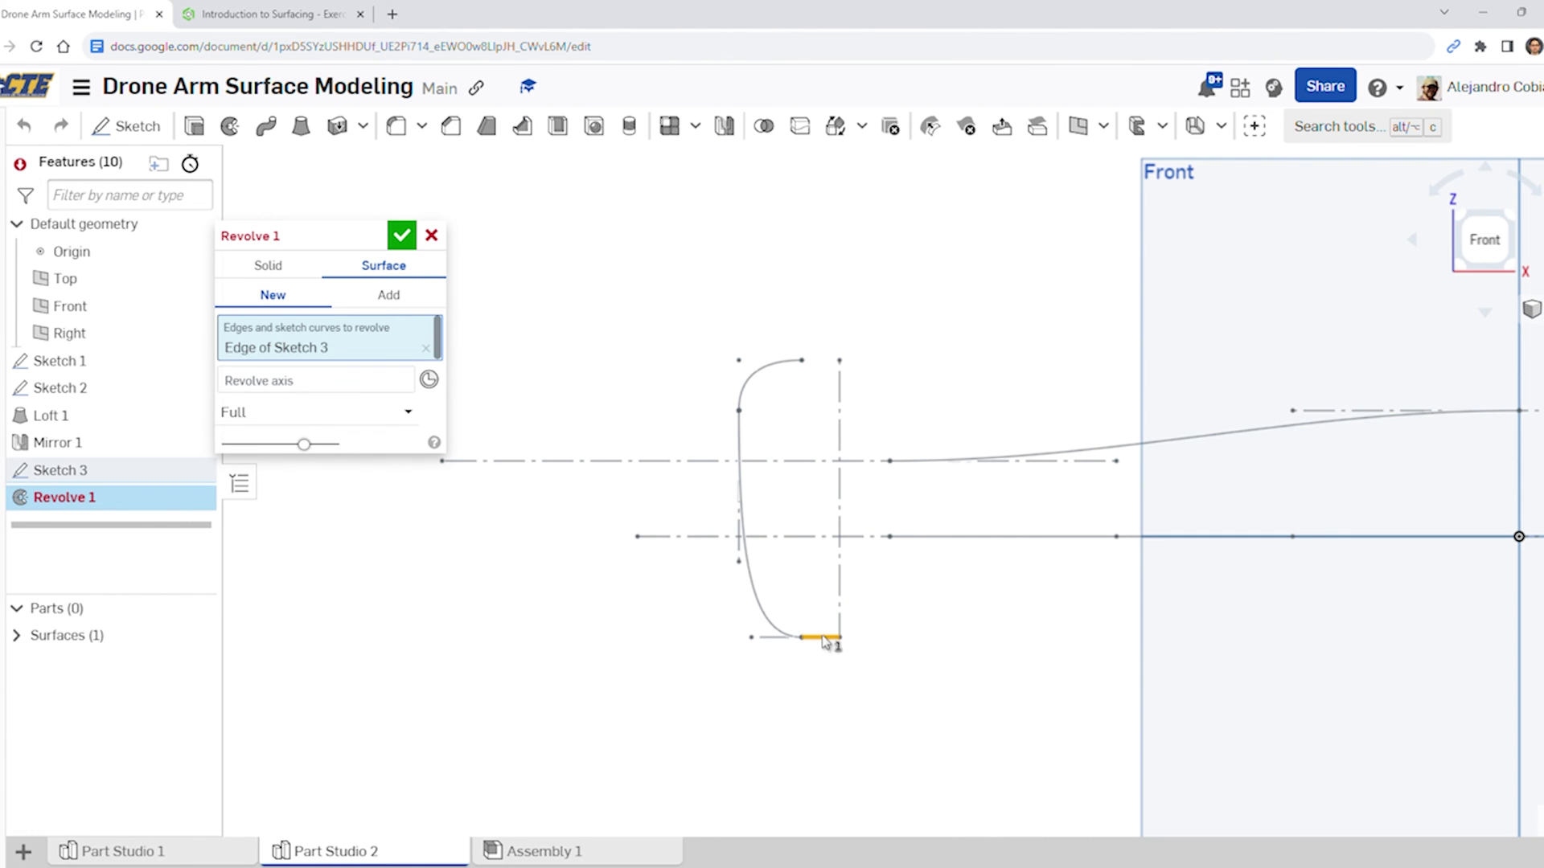
pyautogui.click(780, 629)
pyautogui.click(752, 383)
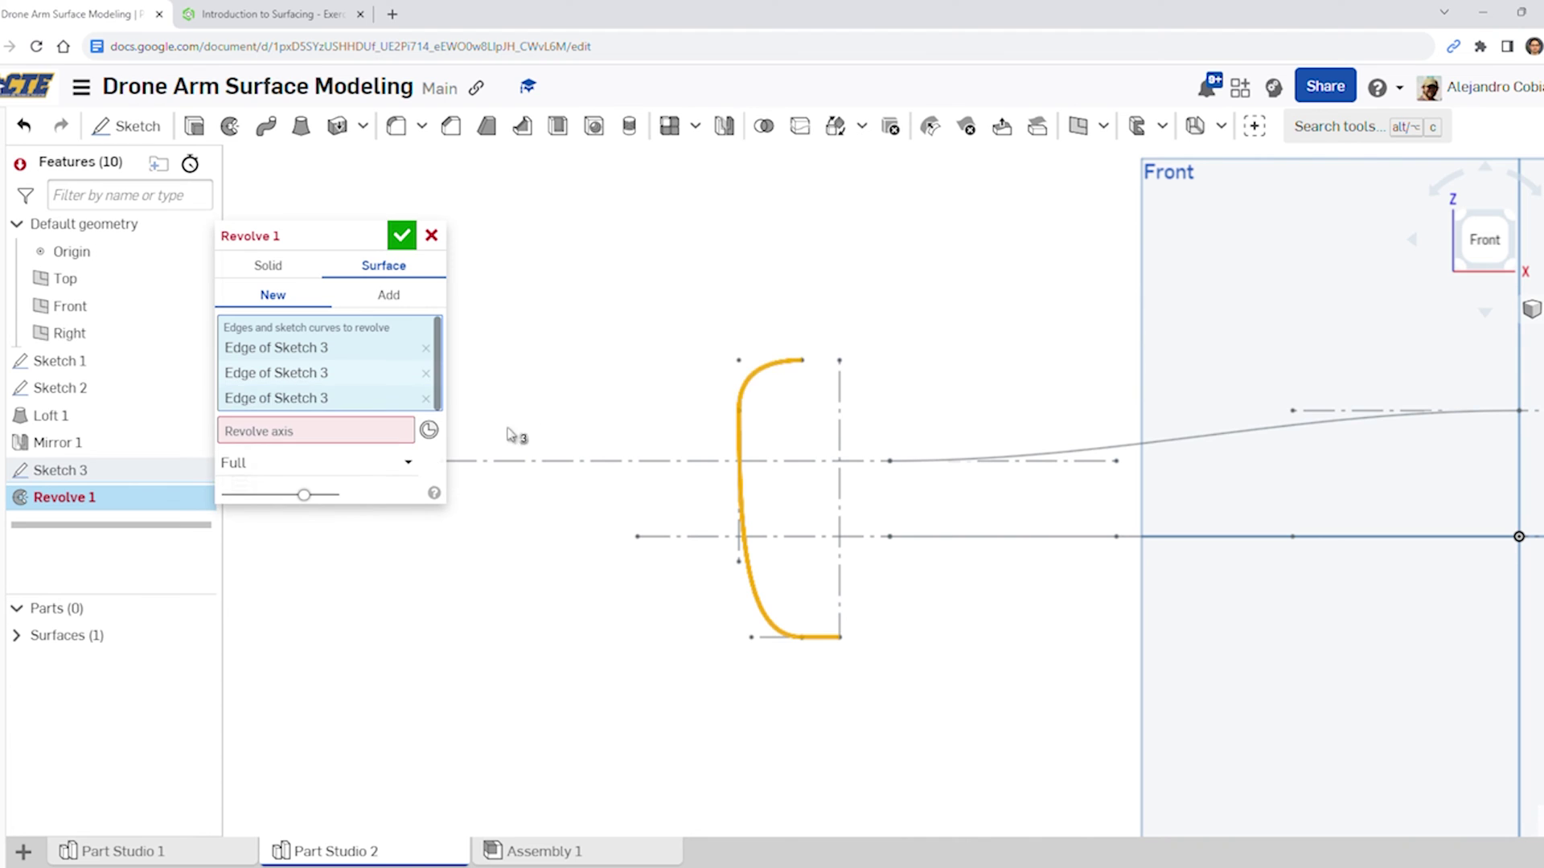
# Set the vertical construction line as the revolve axis, with a one-direction revolve of 180 deg
pyautogui.click(292, 431)
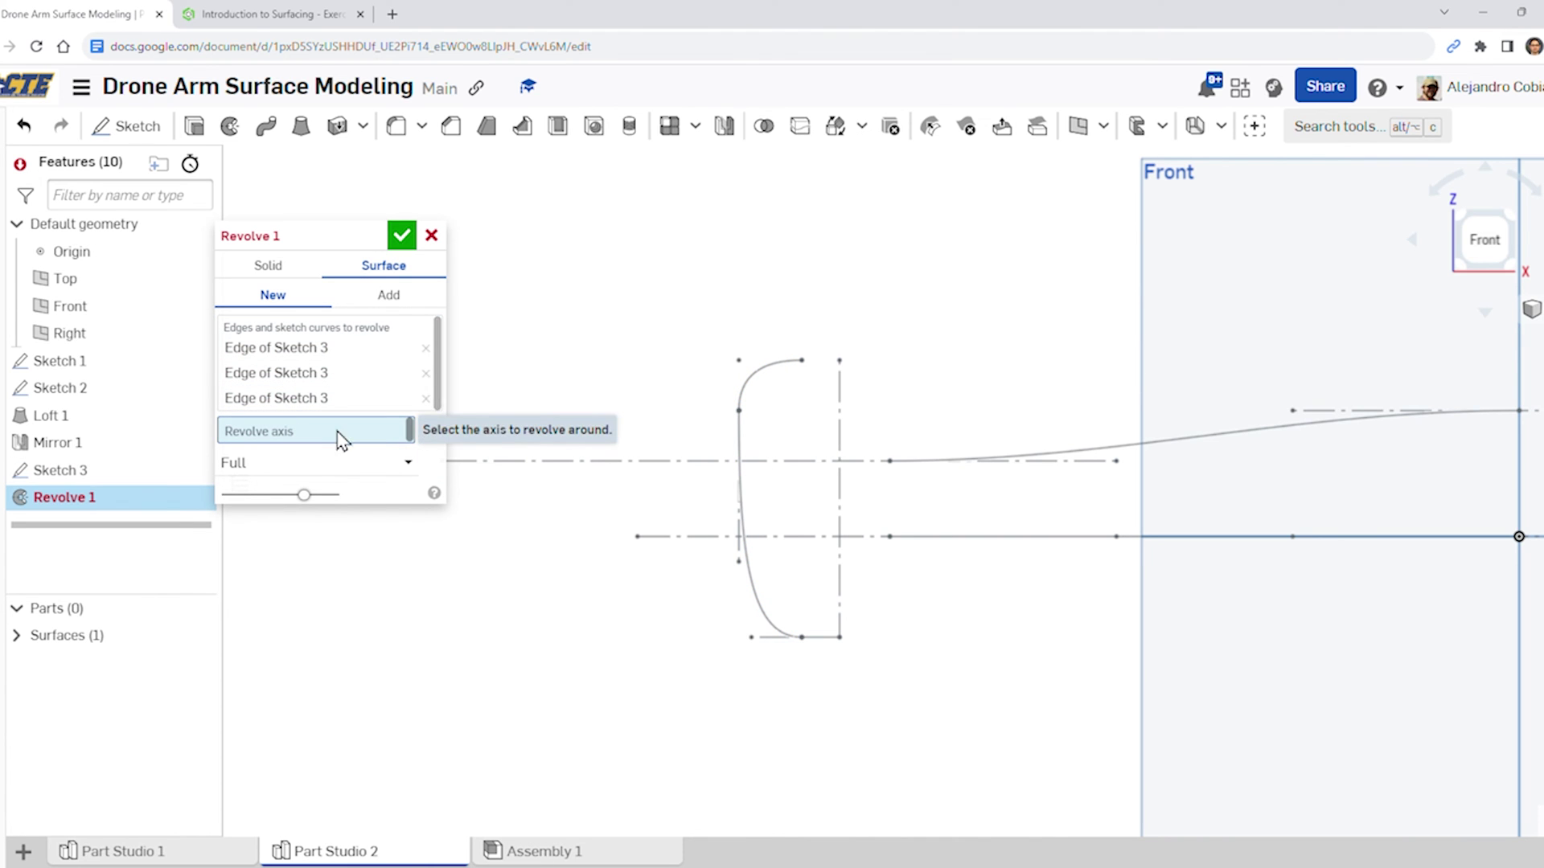
pyautogui.click(840, 416)
pyautogui.moveTo(639, 508)
pyautogui.mouseDown(button='right')
pyautogui.moveTo(561, 620)
pyautogui.moveTo(837, 401)
pyautogui.mouseUp(button='right')
pyautogui.click(406, 481)
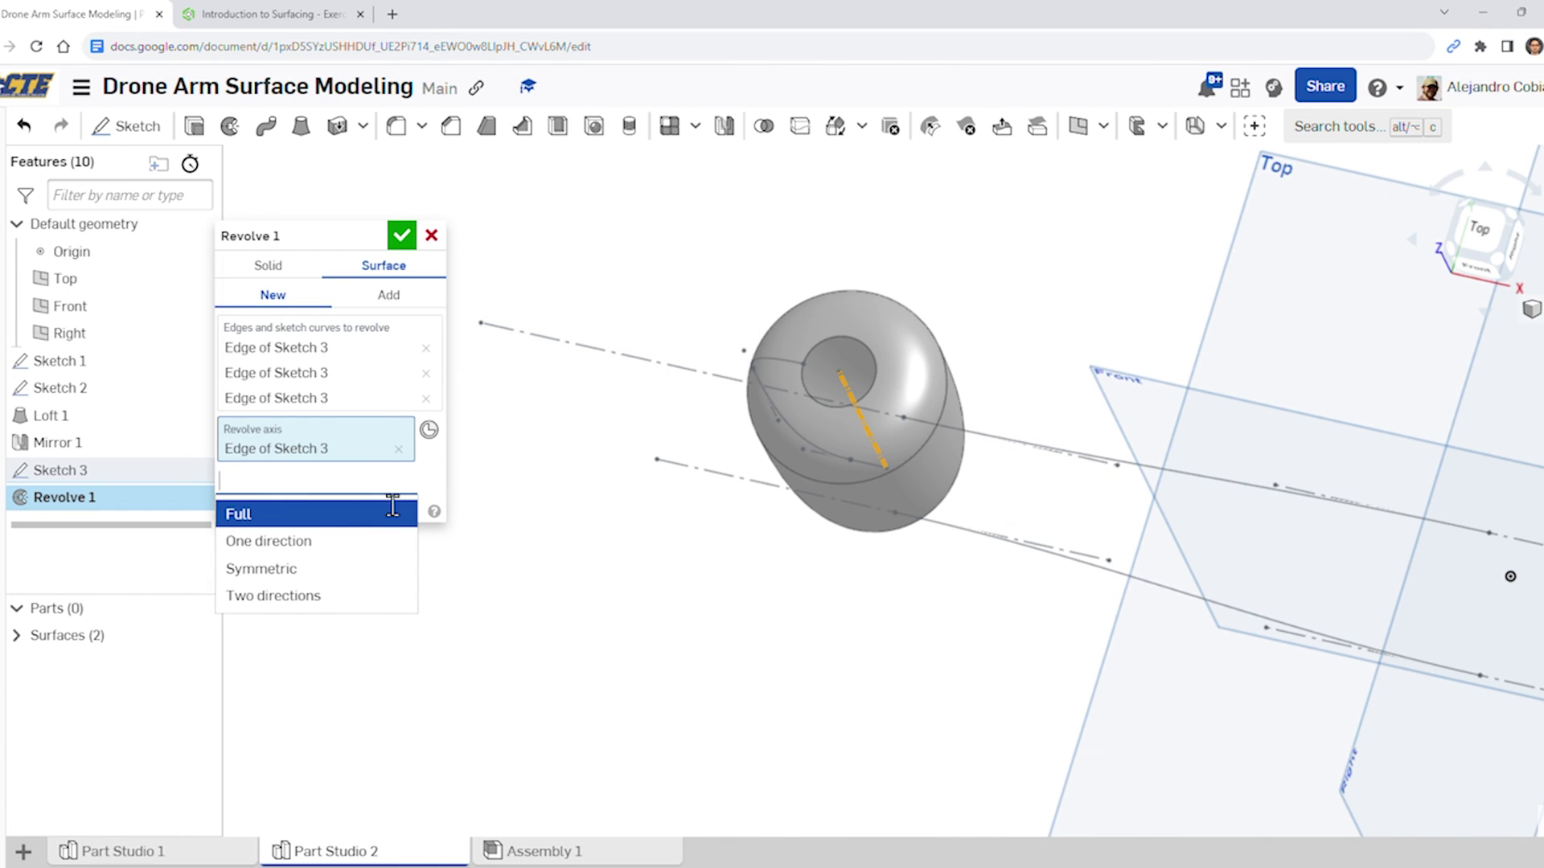
pyautogui.click(306, 540)
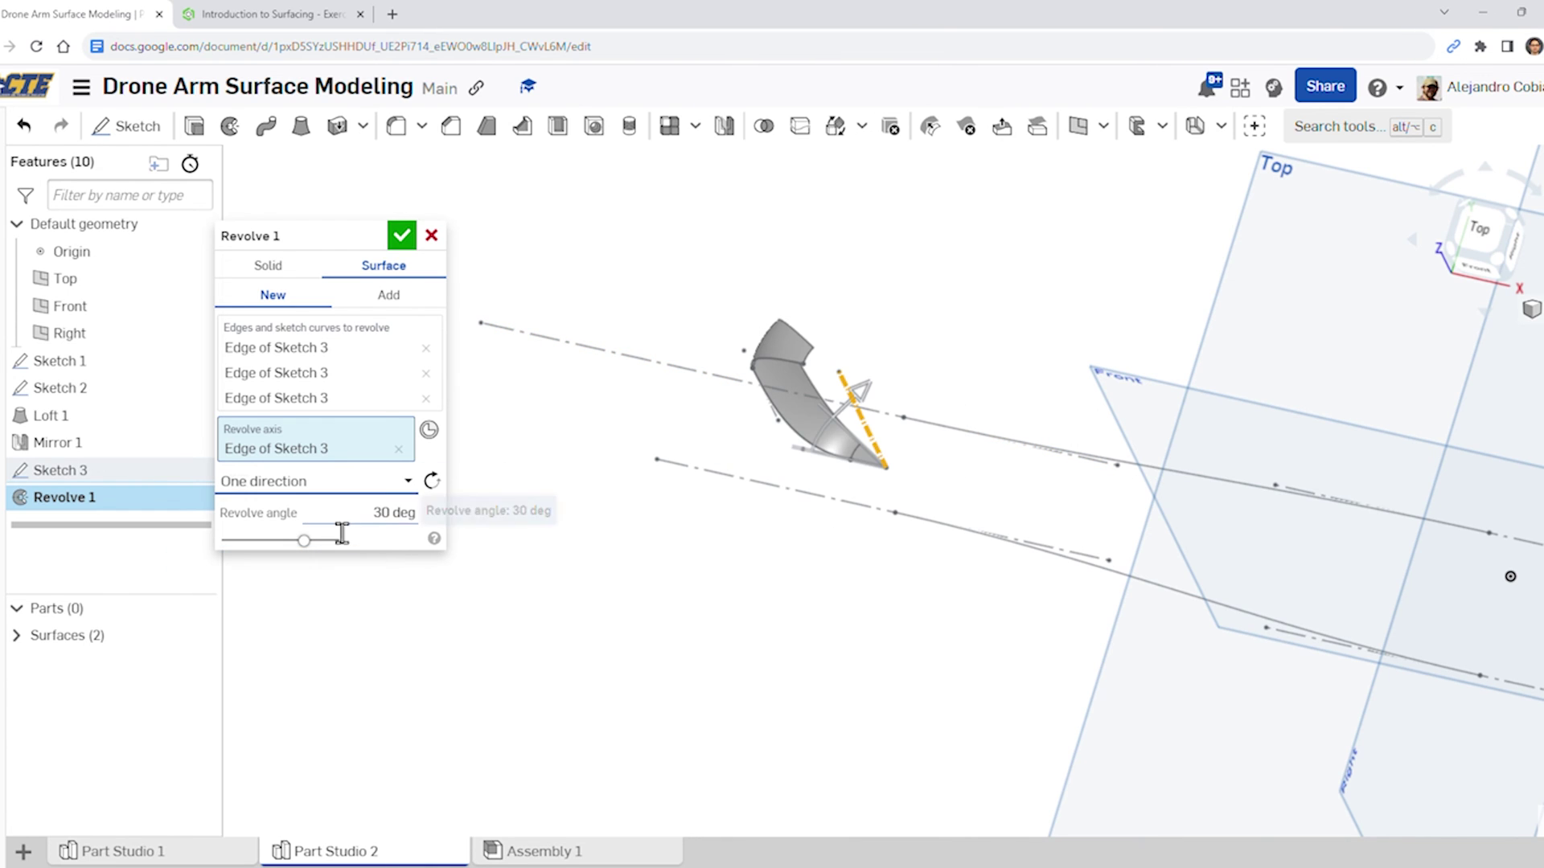
pyautogui.click(382, 524)
pyautogui.write('180')
pyautogui.press('Return')
# Reverse the revolve direction to match the Step 8 illustration and accept the revolved surface
pyautogui.moveTo(889, 607); pyautogui.dragTo(898, 568, button='right')
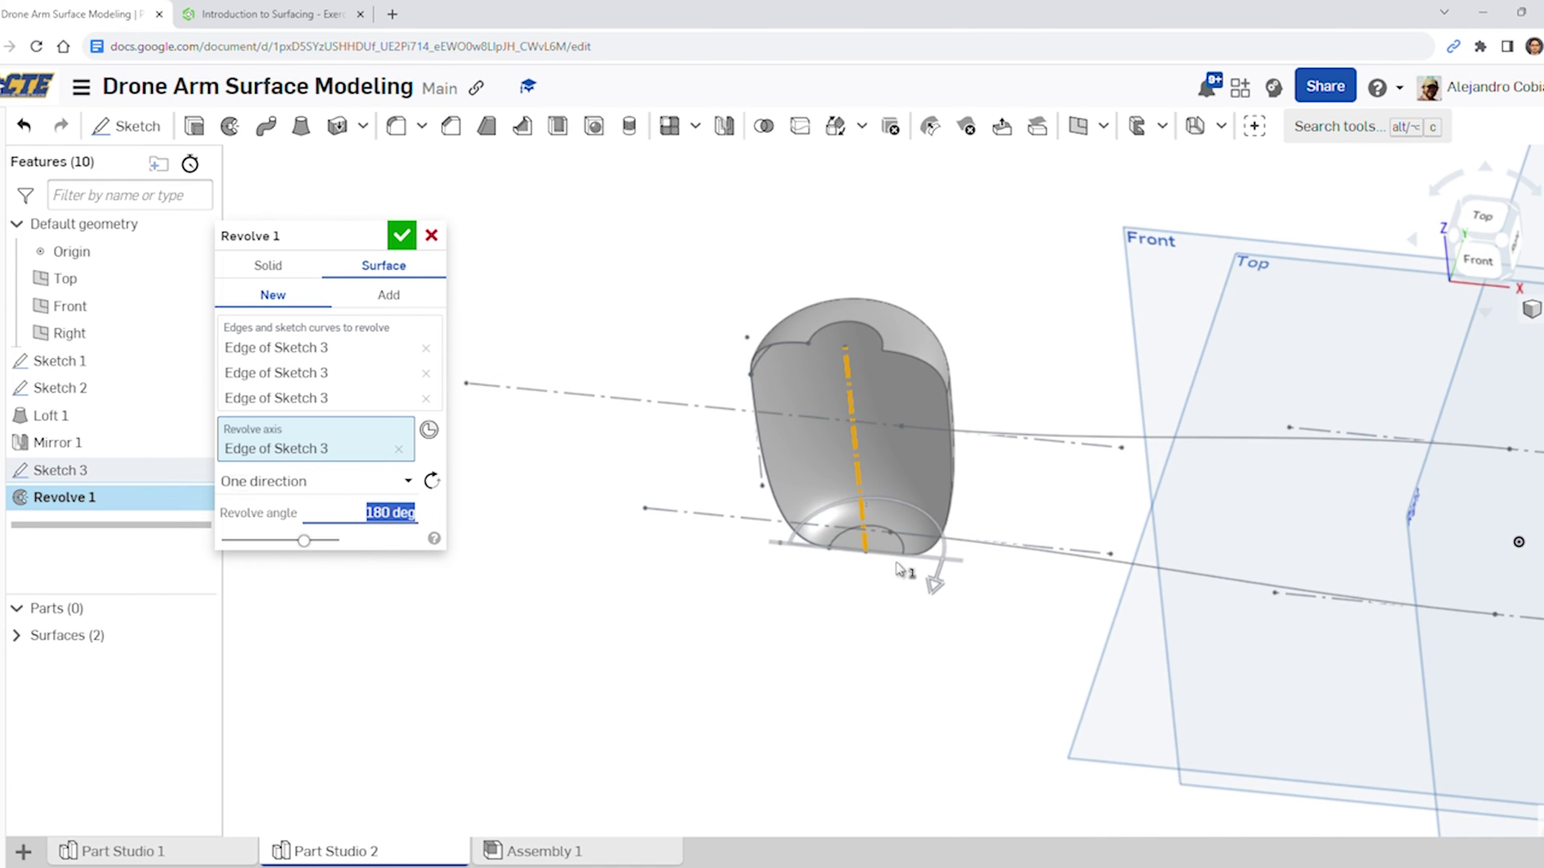
pyautogui.moveTo(961, 618); pyautogui.dragTo(1156, 324, button='right')
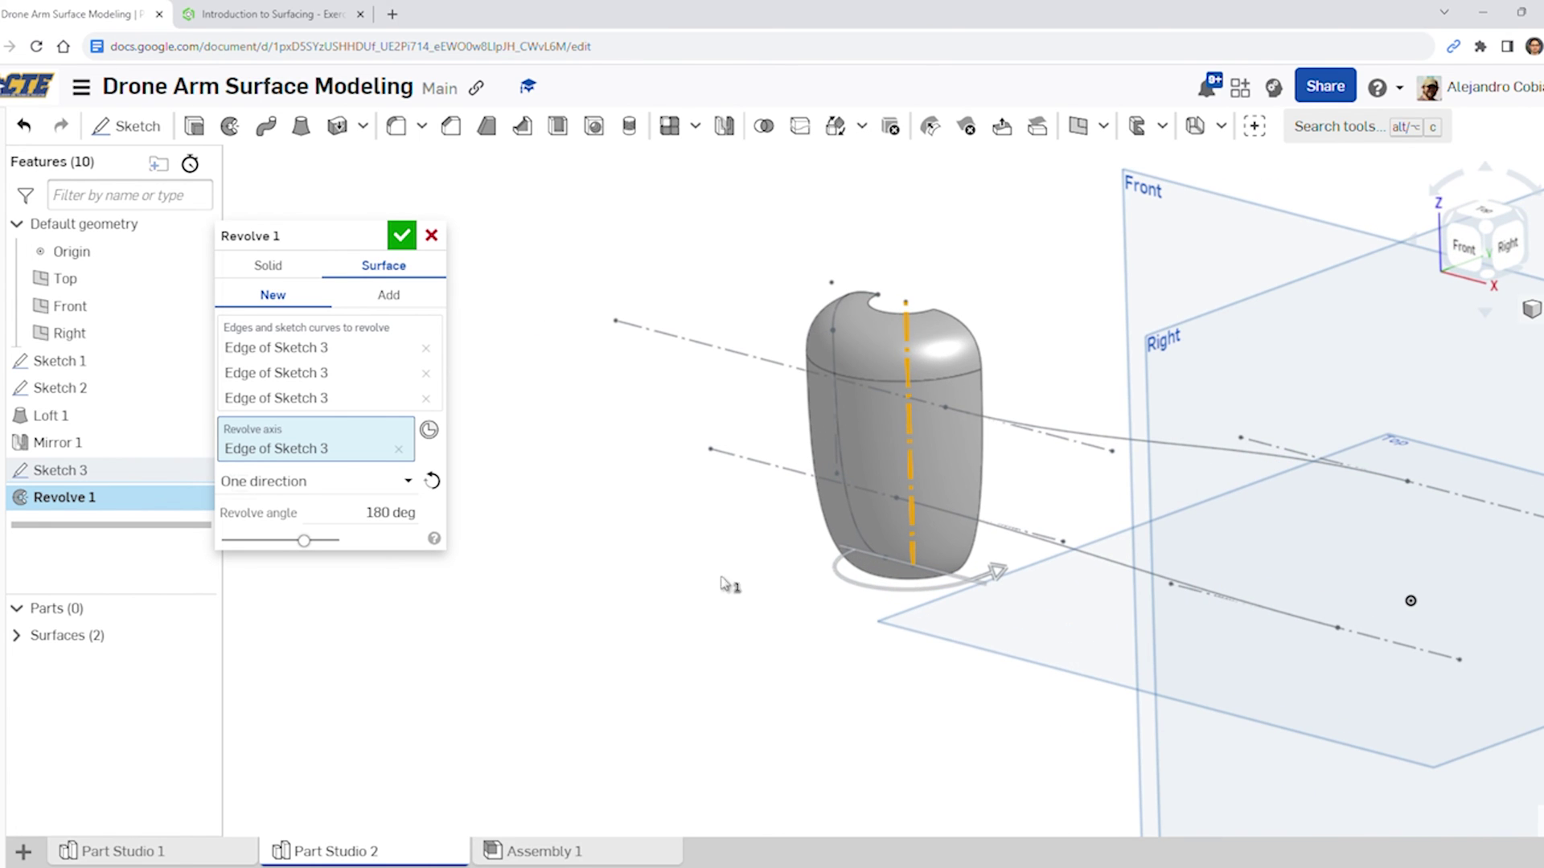
pyautogui.click(401, 236)
# Open Step 9 of the exercise and read how to split the lofted surface with the revolved surface
pyautogui.scroll(-2, 751, 555)
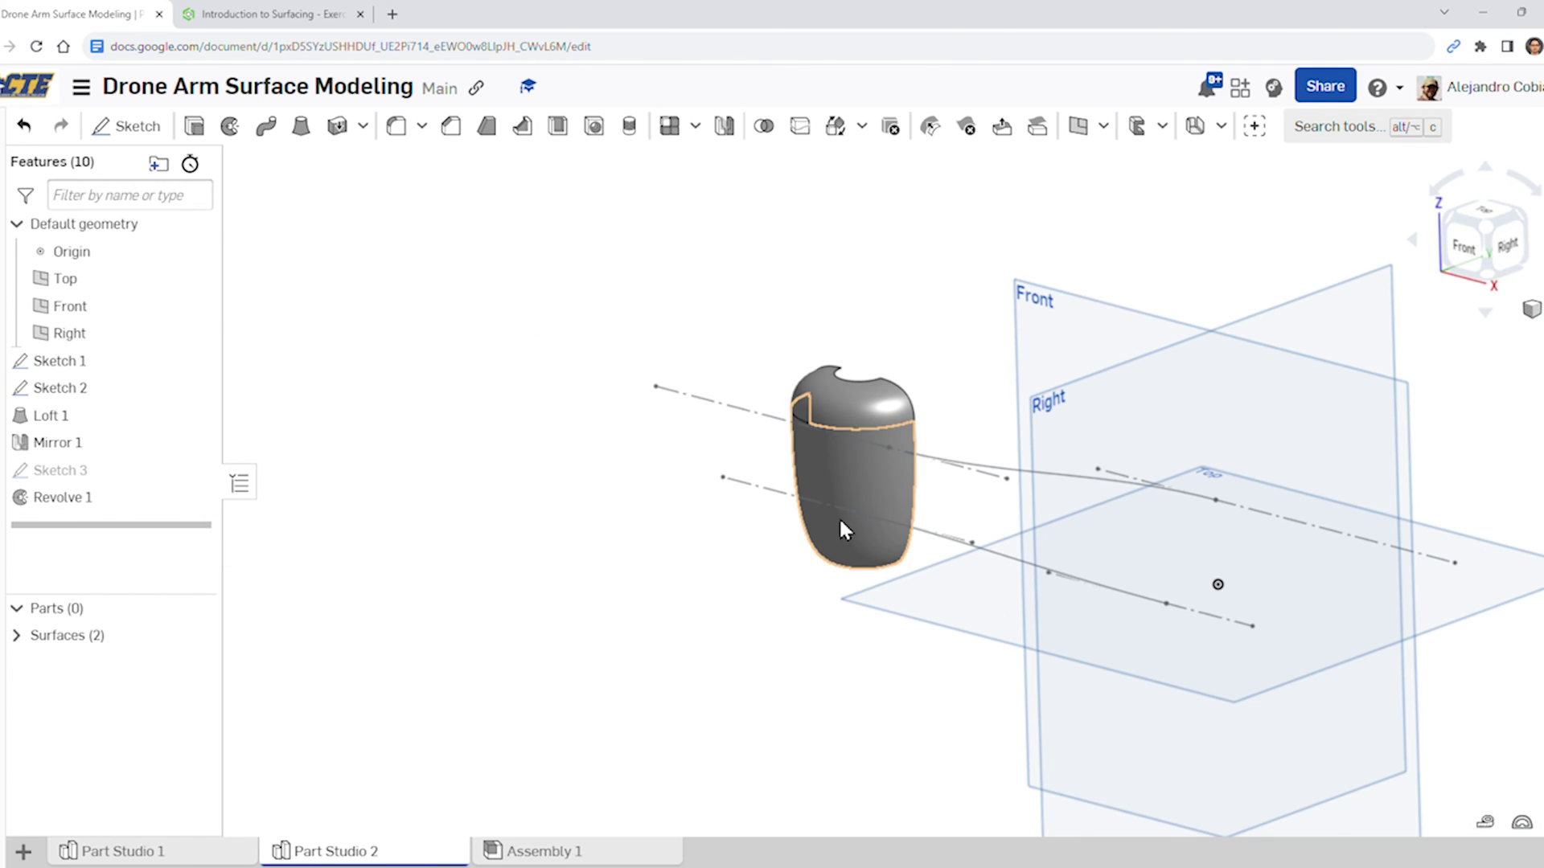
pyautogui.click(273, 14)
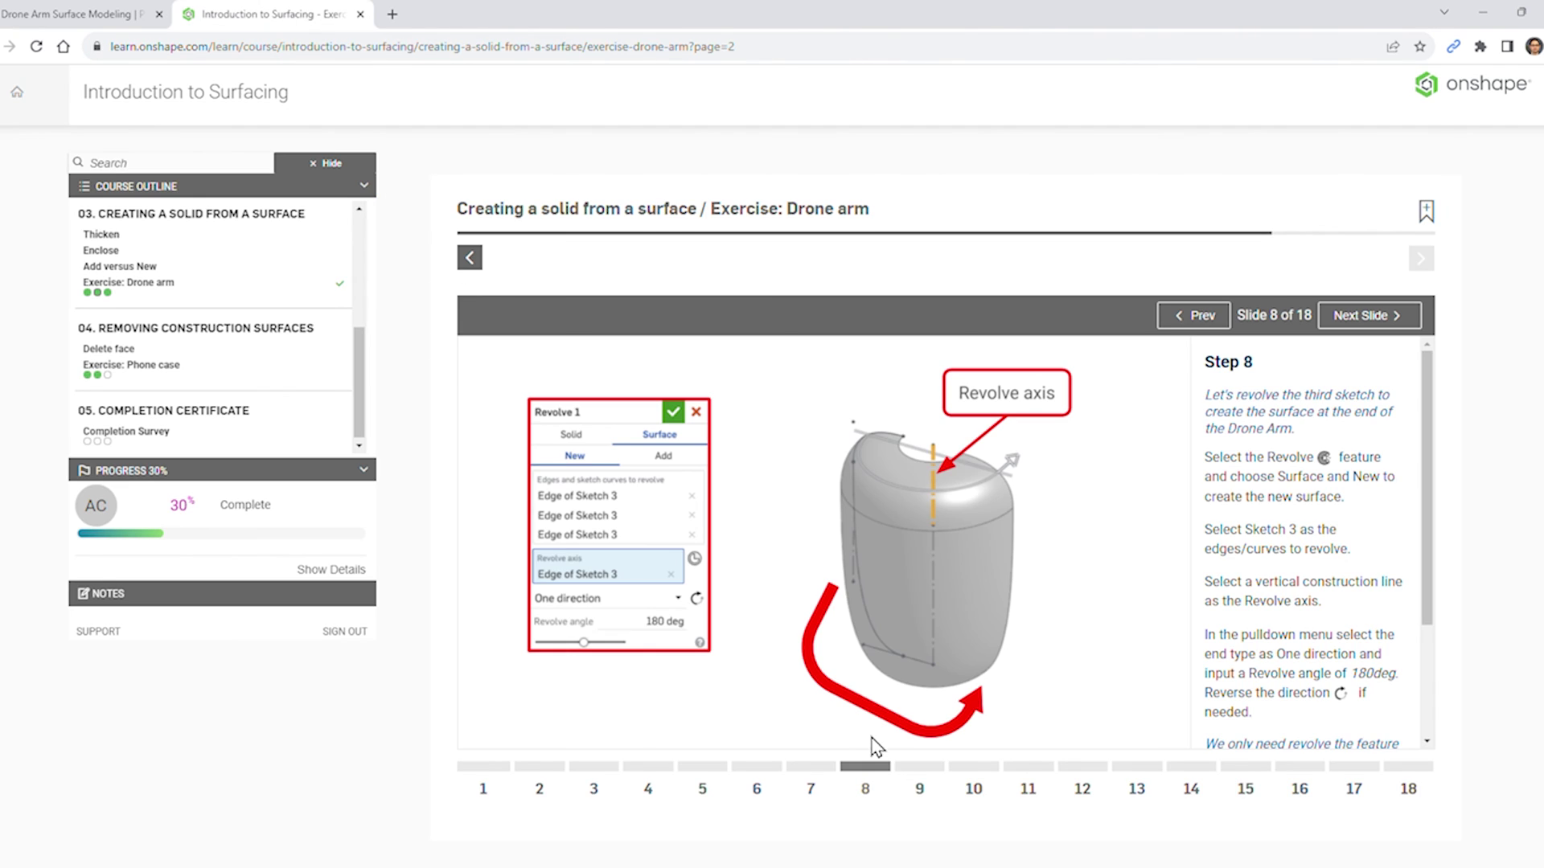
pyautogui.click(920, 770)
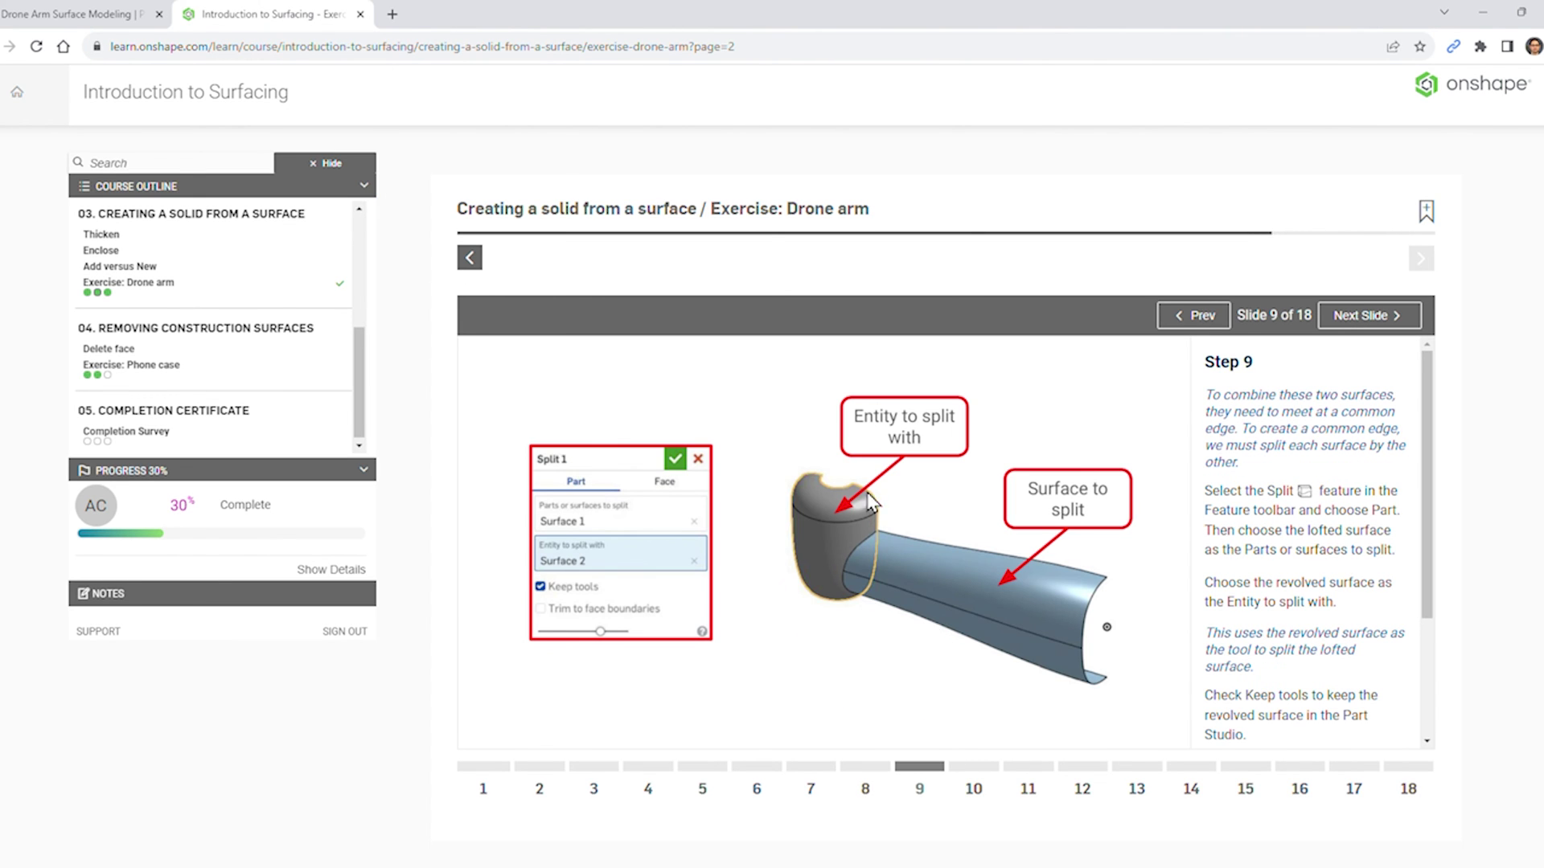
# Return to the Drone Arm Part Studio, unhide Surface 1 and inspect where the lofted surface passes into the revolved one
pyautogui.click(80, 13)
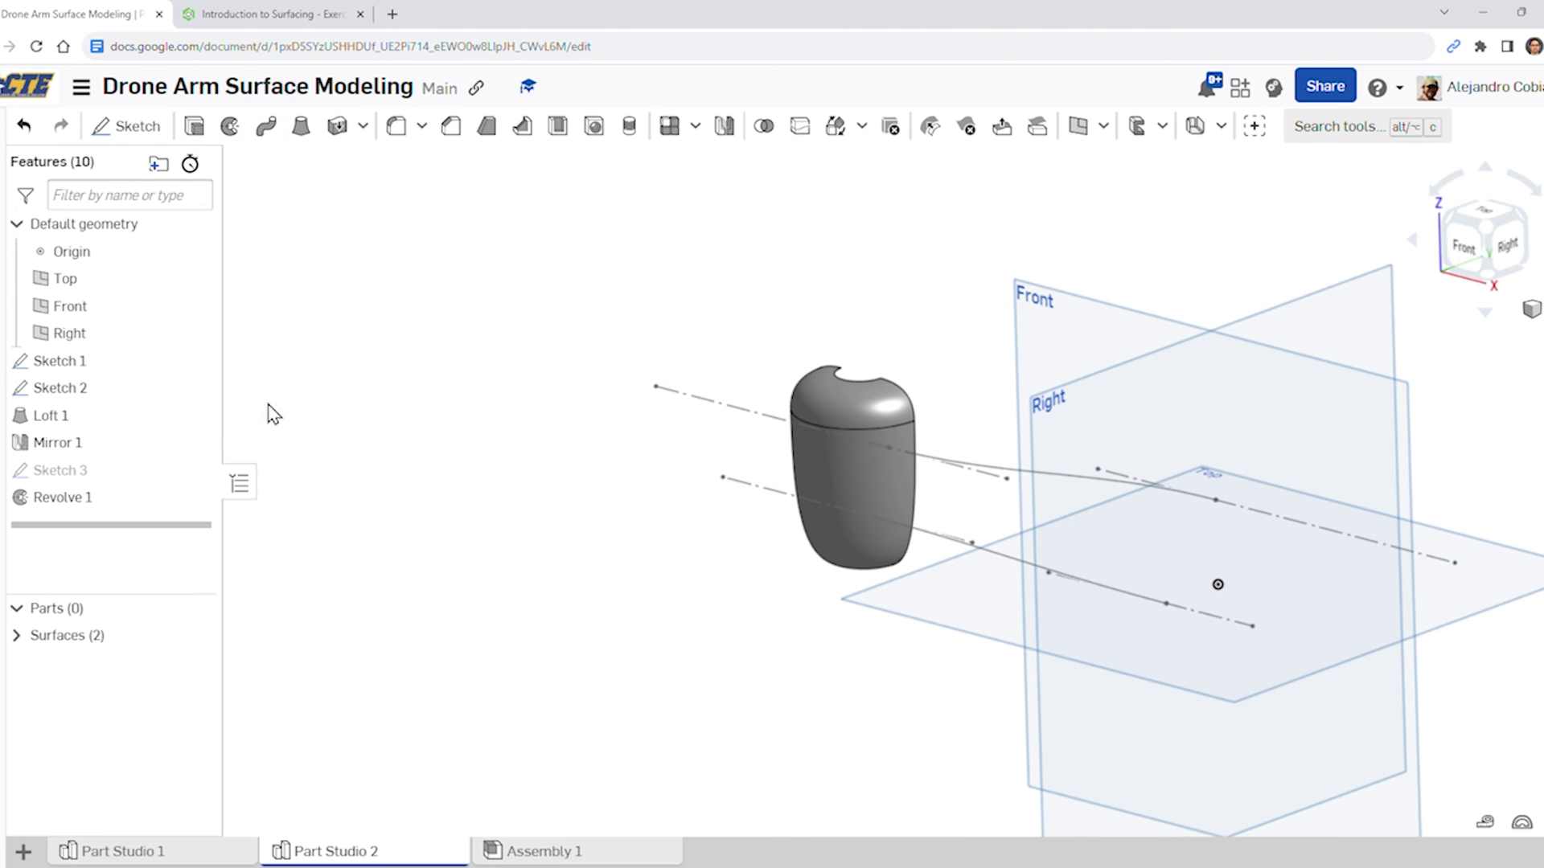
pyautogui.click(18, 635)
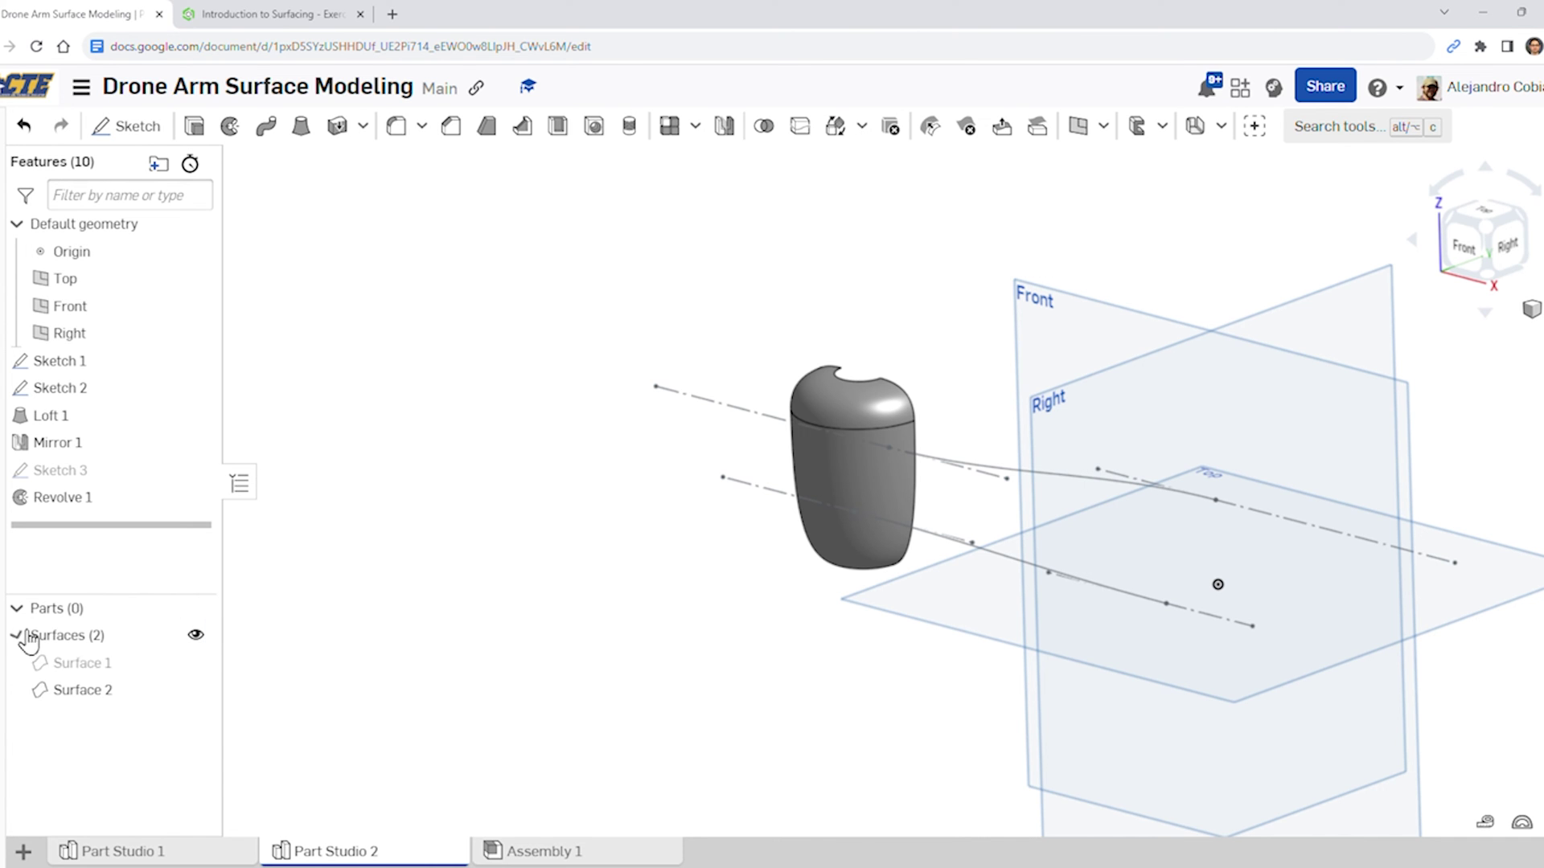
pyautogui.click(195, 662)
pyautogui.moveTo(691, 635); pyautogui.dragTo(659, 675, button='right')
pyautogui.moveTo(1116, 341); pyautogui.dragTo(1117, 259, button='right')
pyautogui.moveTo(1117, 259); pyautogui.dragTo(730, 430, button='middle')
pyautogui.scroll(5, 822, 542)
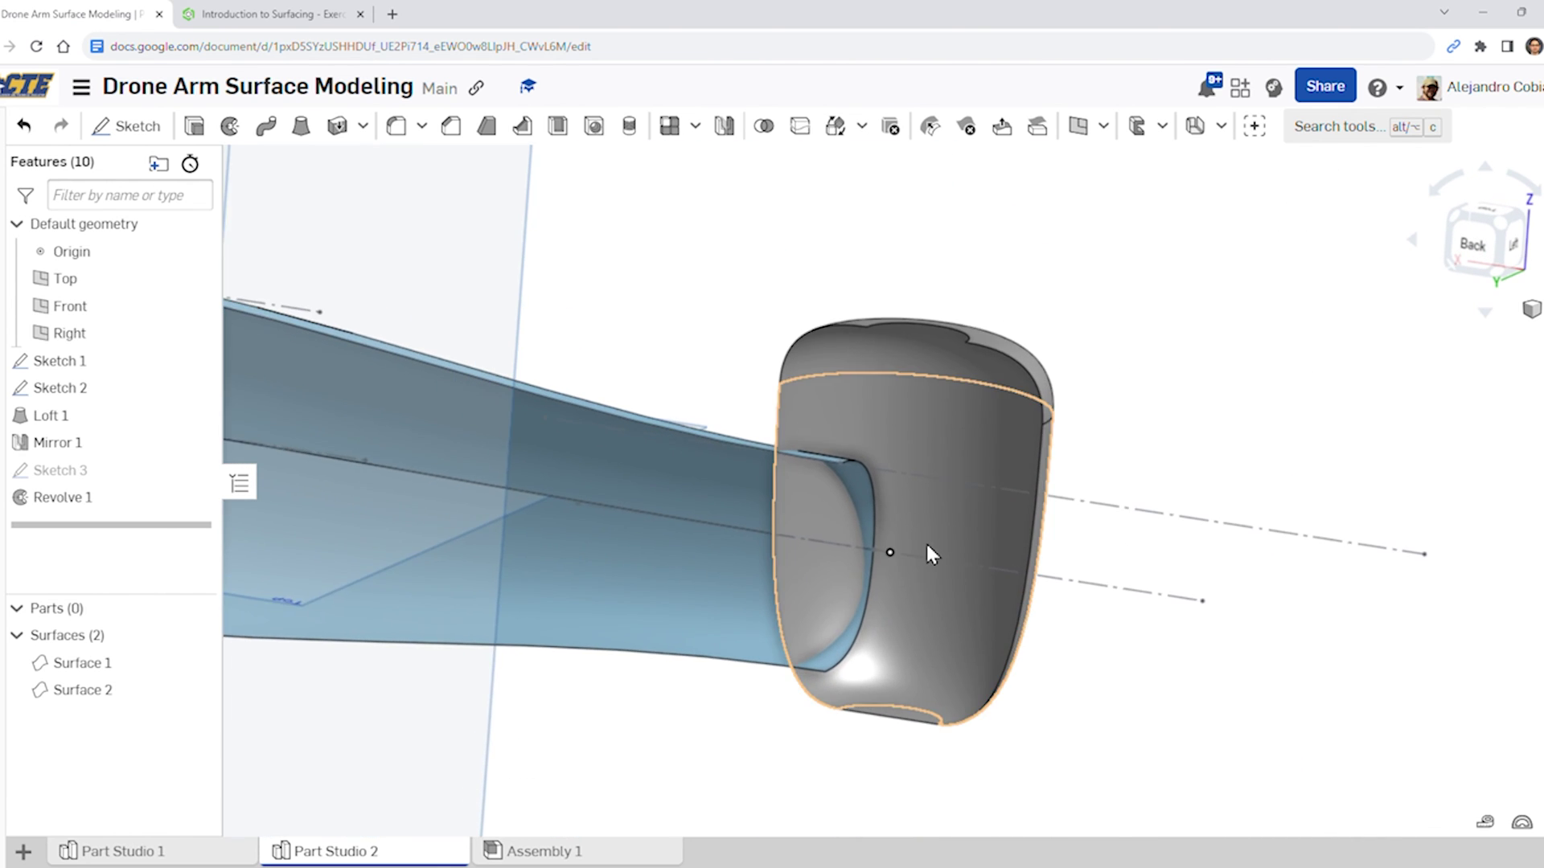
pyautogui.scroll(-5, 822, 542)
pyautogui.moveTo(850, 479); pyautogui.dragTo(764, 517, button='right')
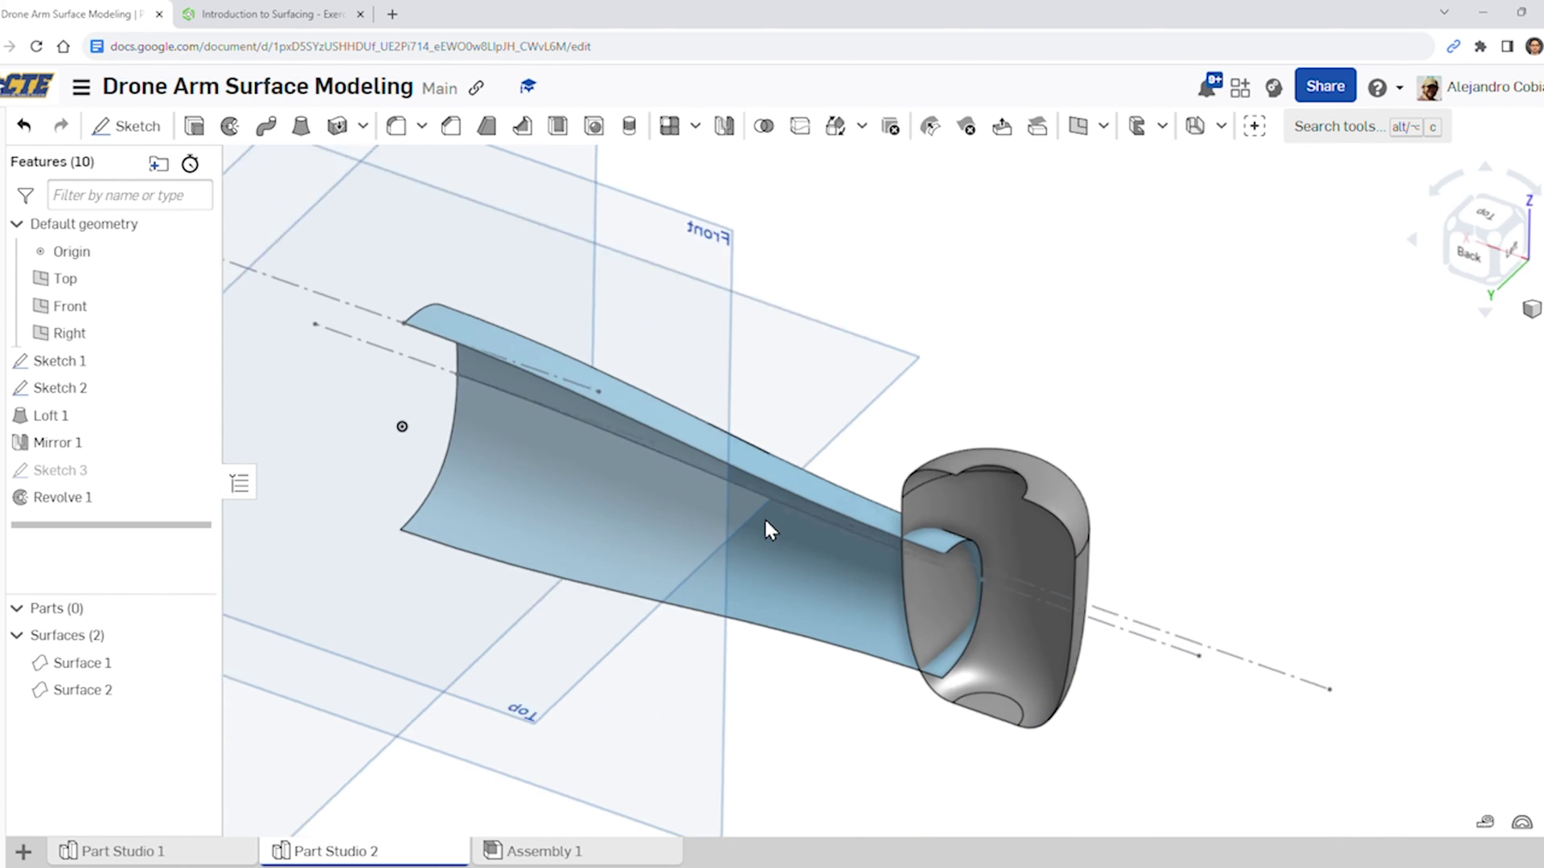
pyautogui.click(764, 518)
# Following Step 9, start a Split of type Part with the lofted Surface 1 as the surface to split
pyautogui.click(283, 14)
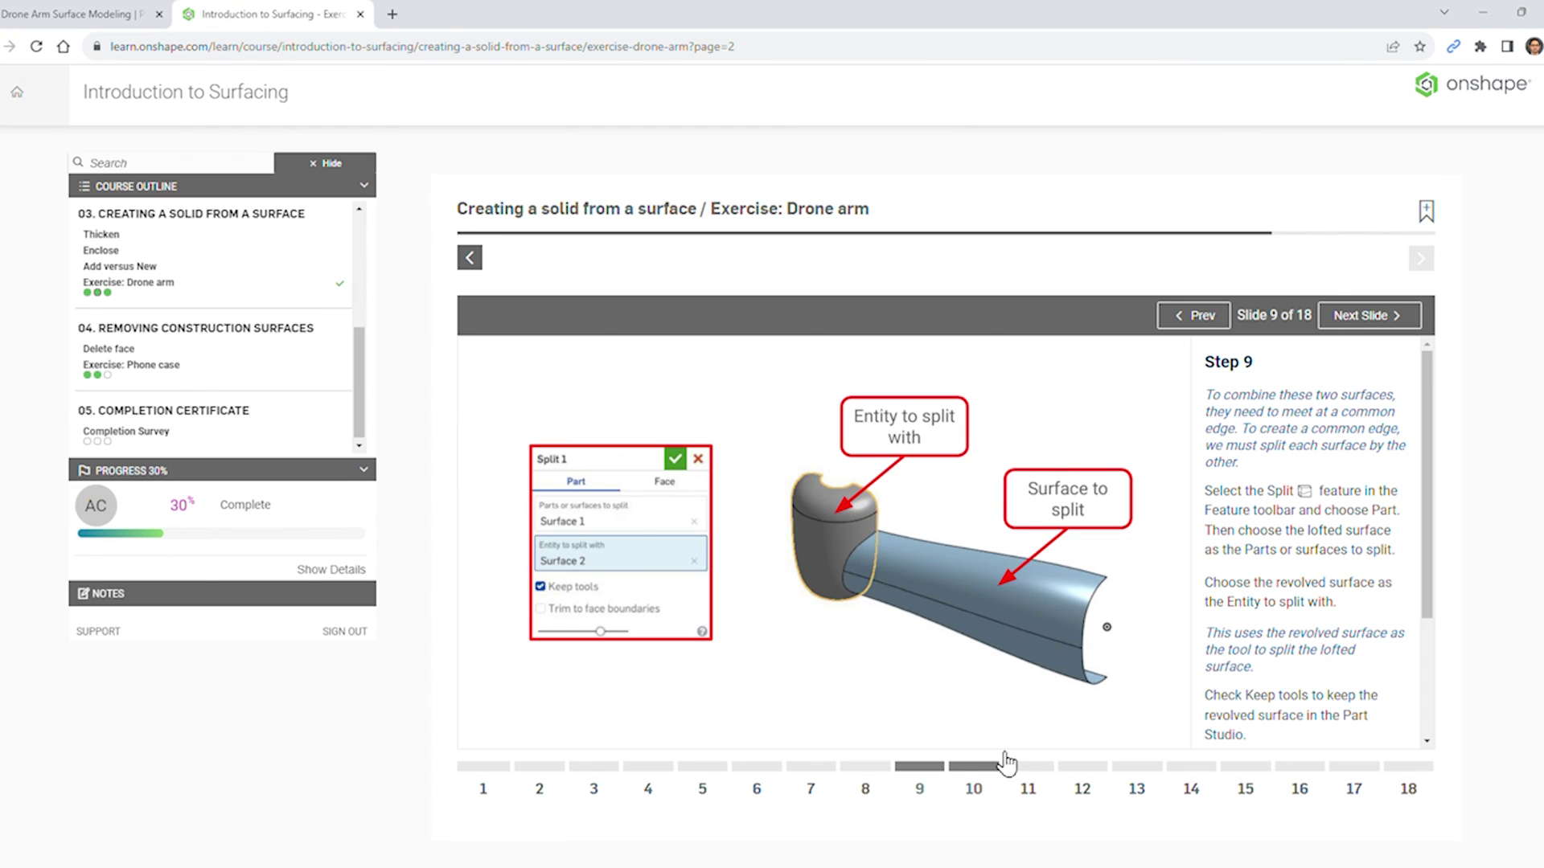
pyautogui.click(81, 14)
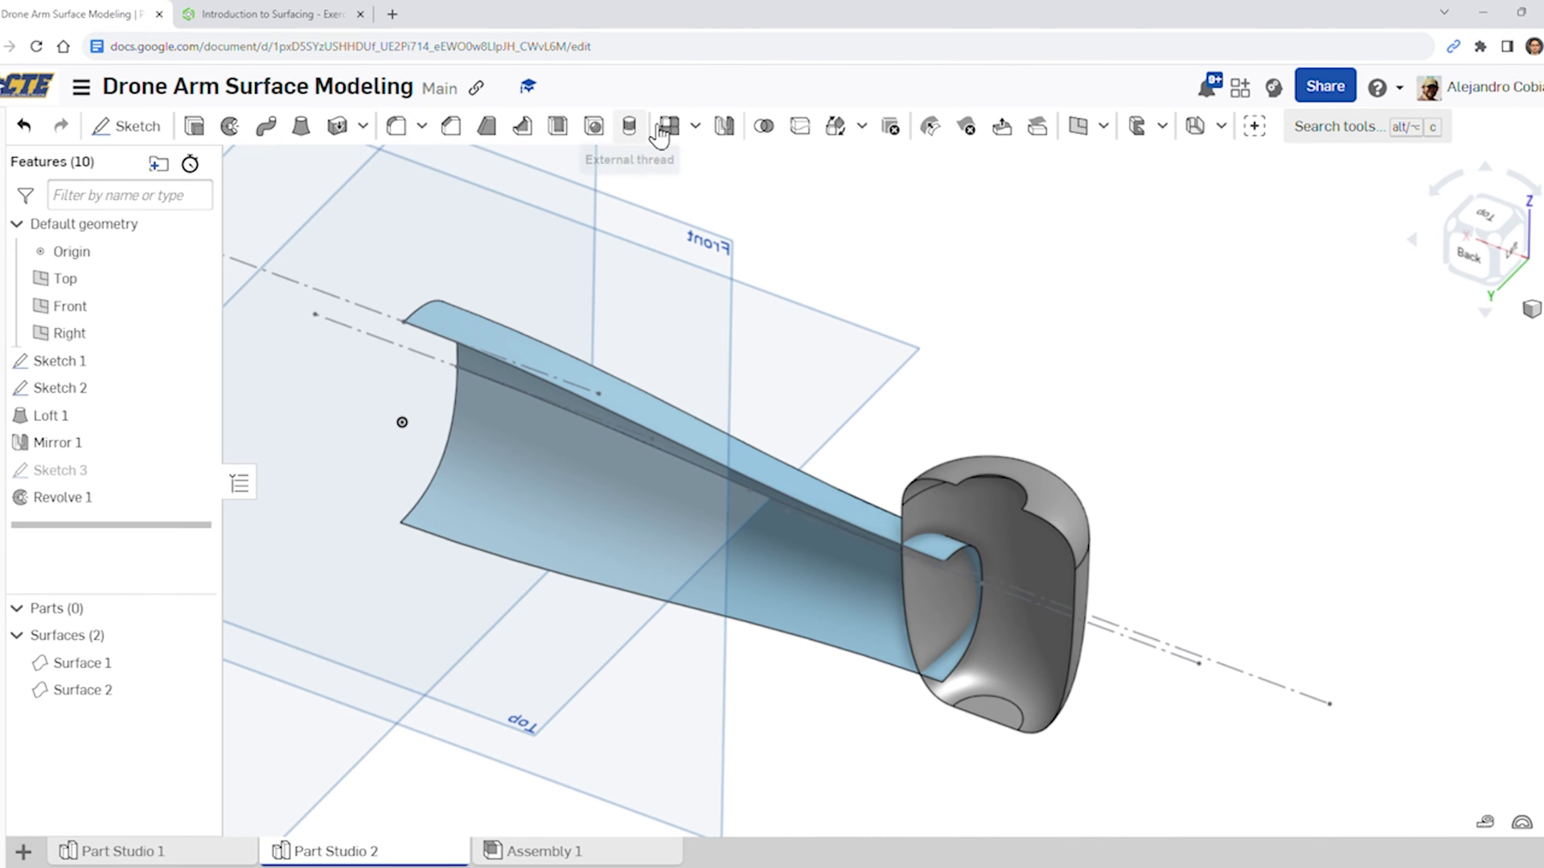
pyautogui.click(818, 129)
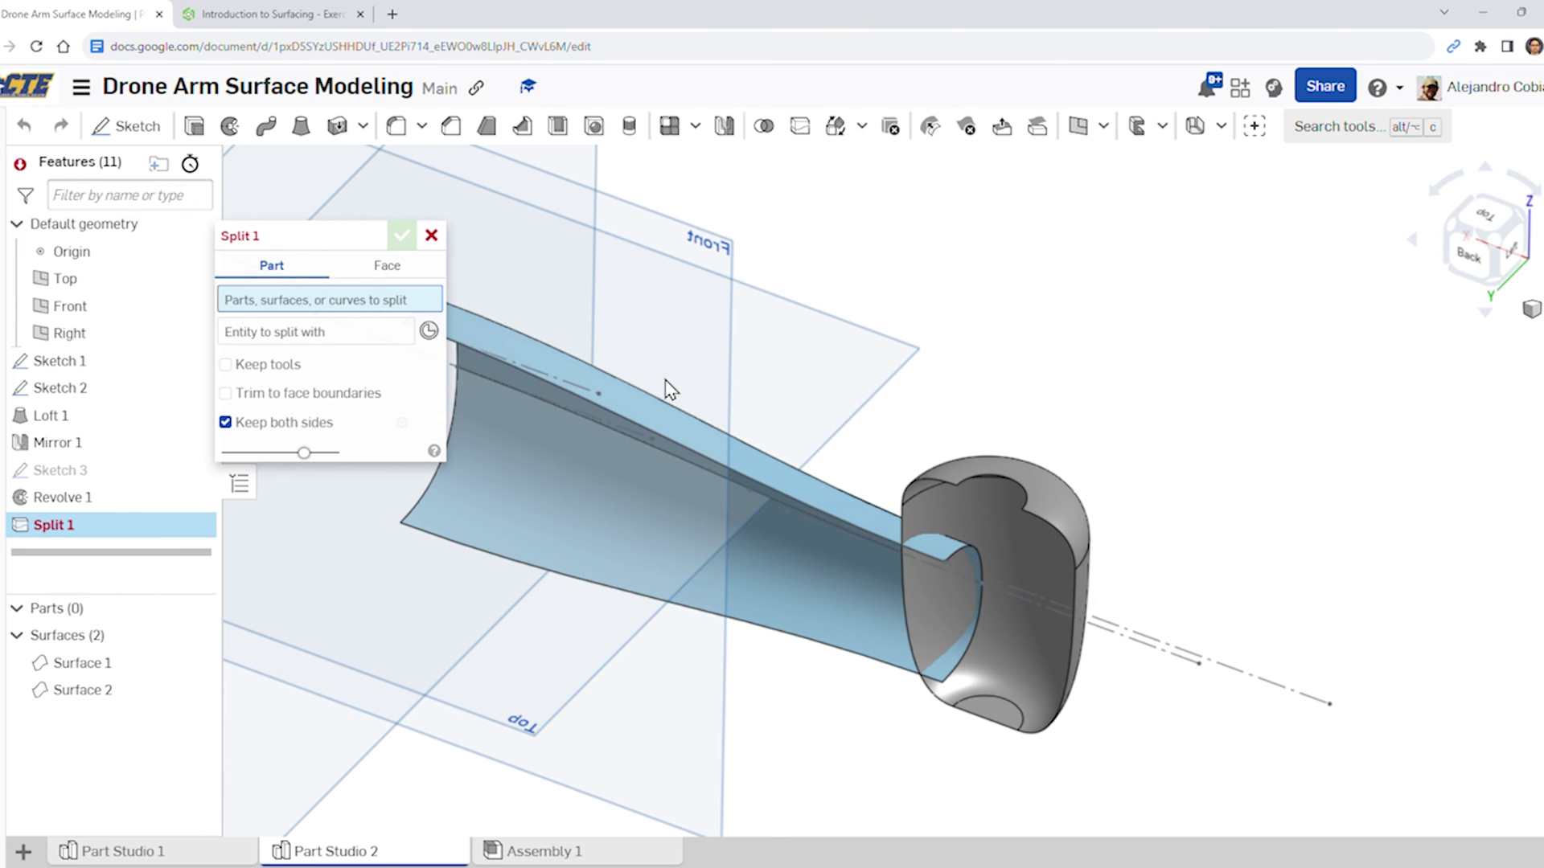
pyautogui.click(320, 15)
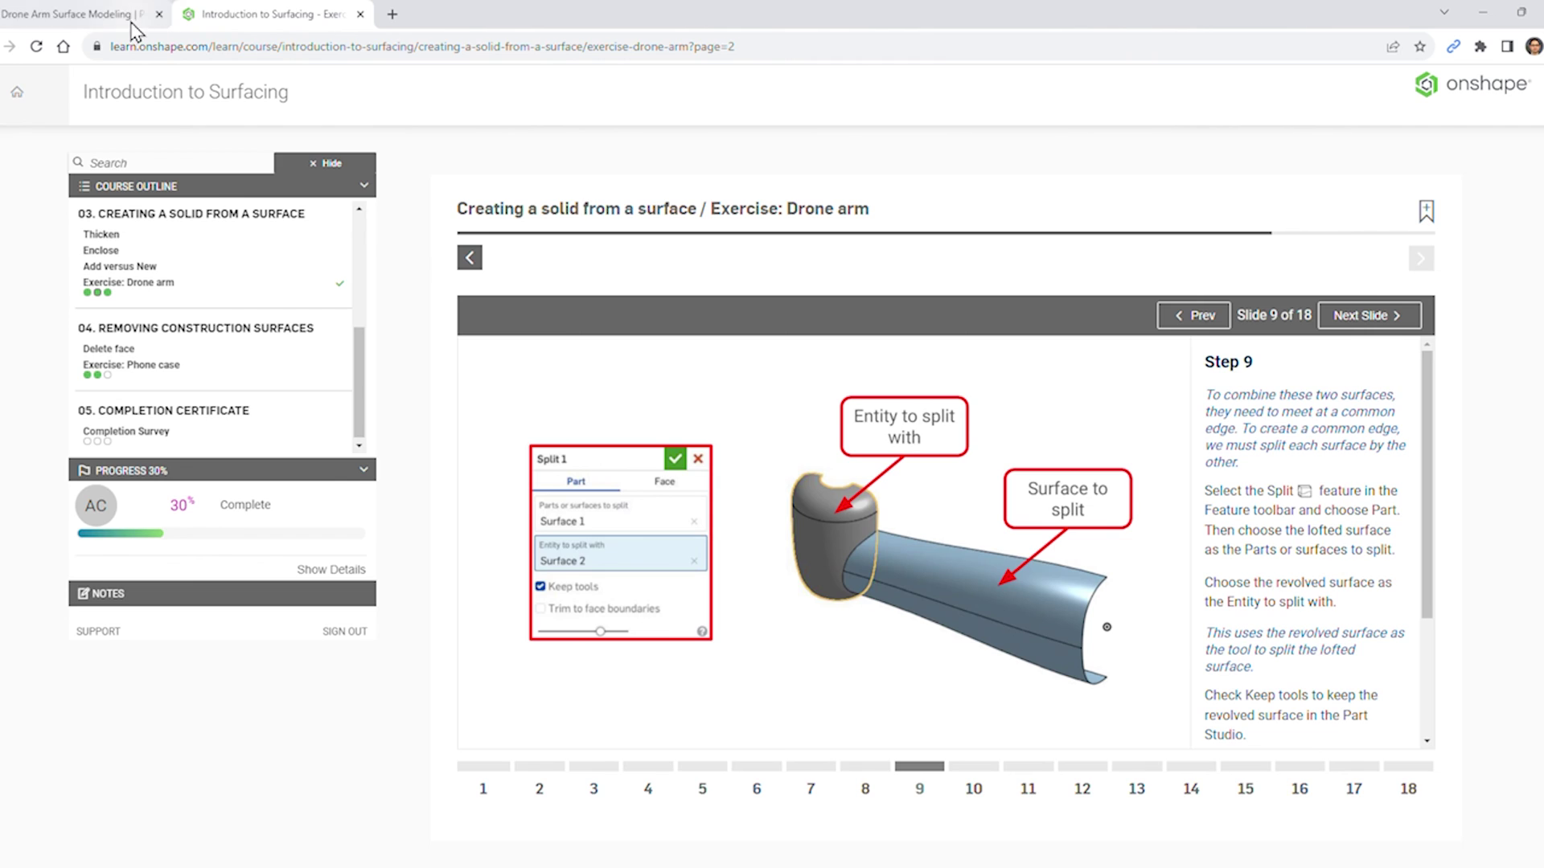
pyautogui.click(89, 14)
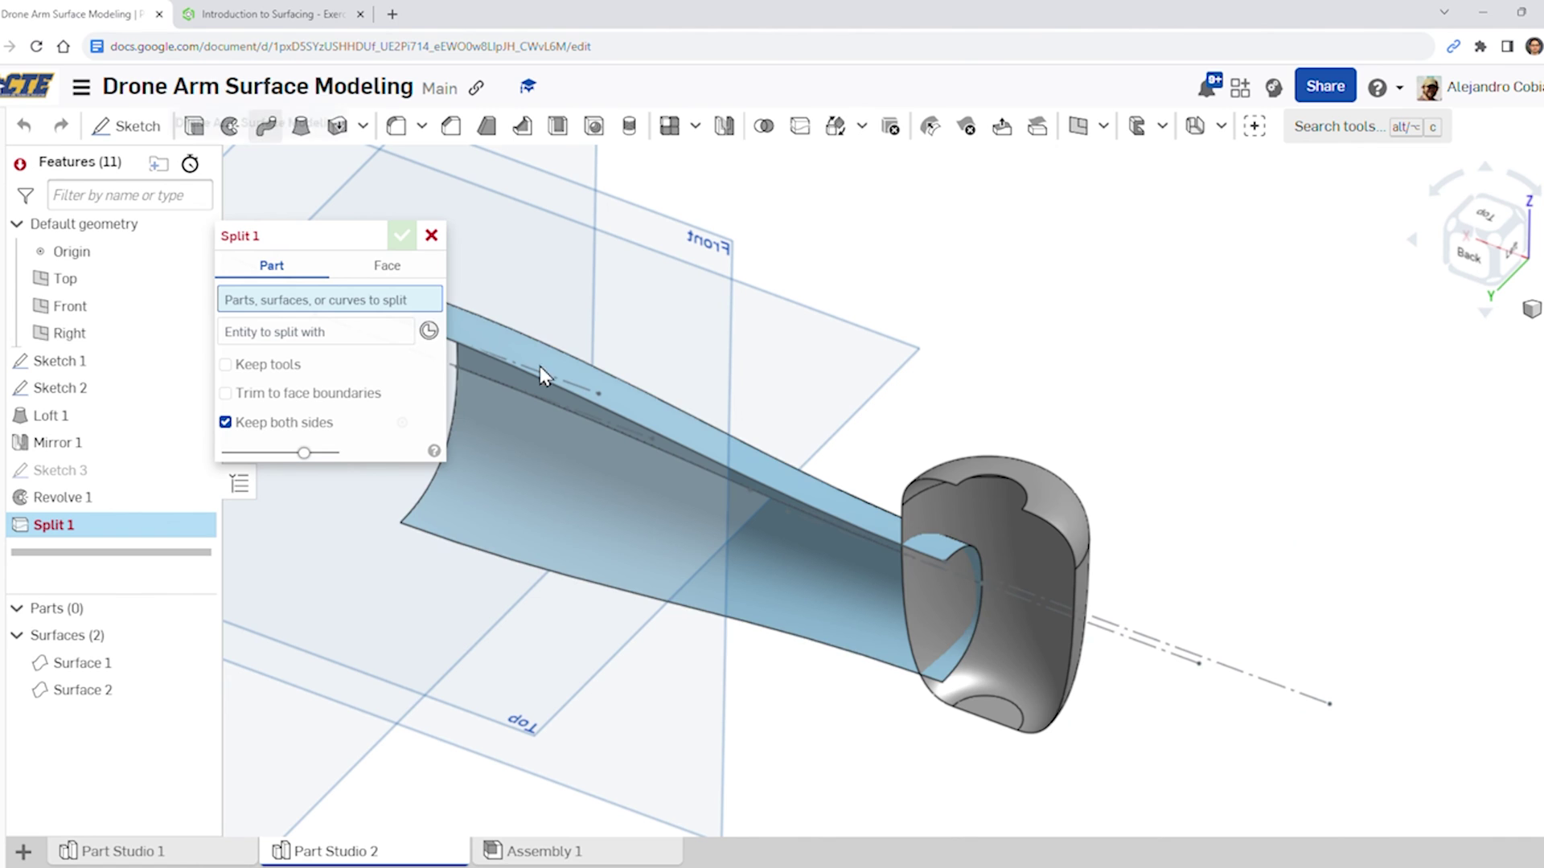
pyautogui.click(103, 664)
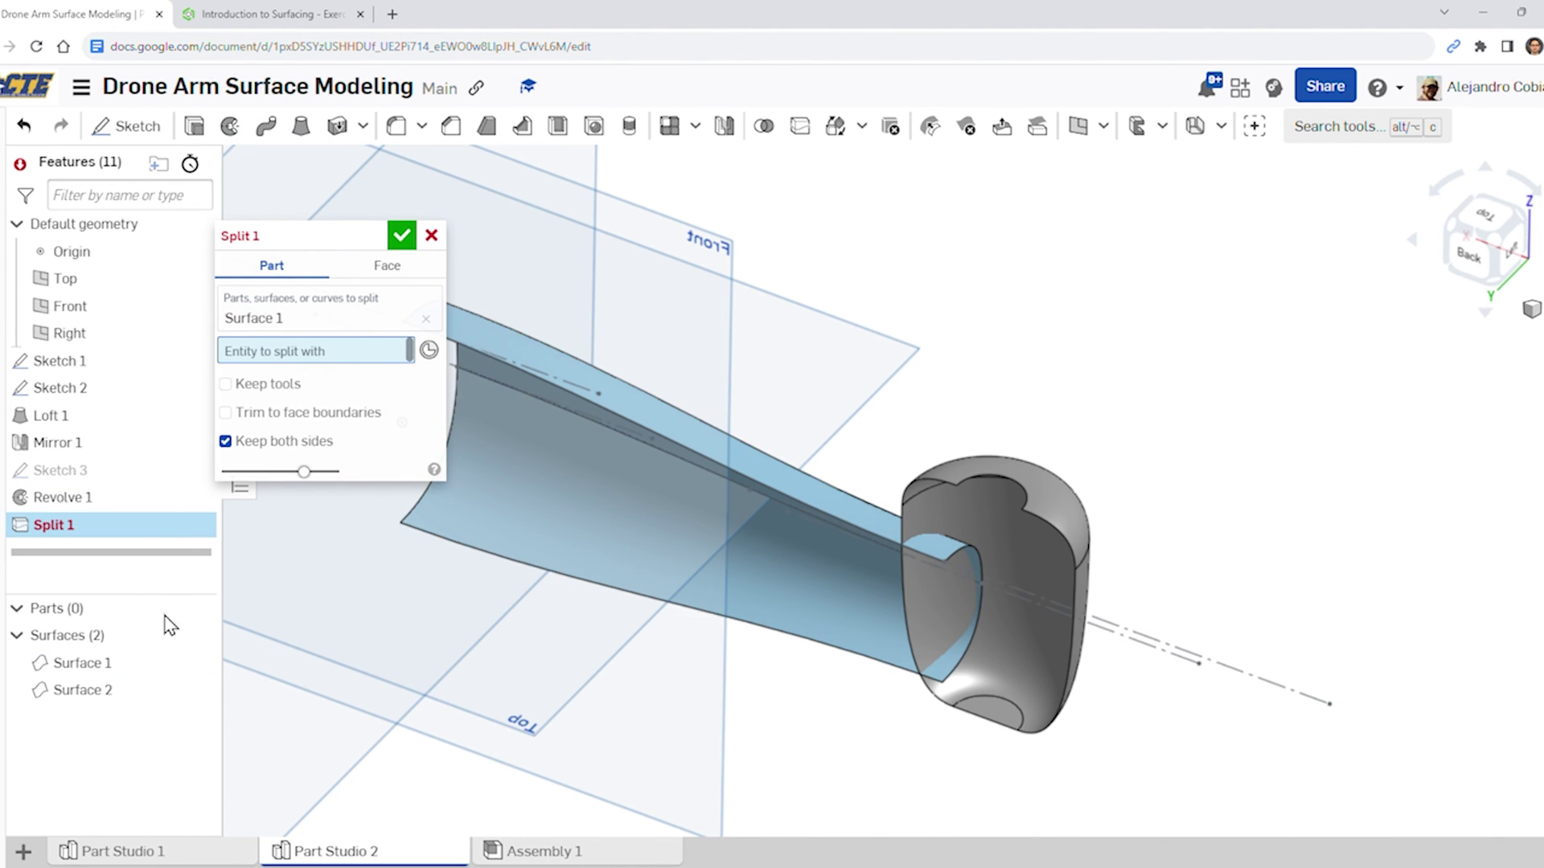
# Use the revolved Surface 2 as the entity to split with, enable Keep tools and accept the split
pyautogui.click(103, 691)
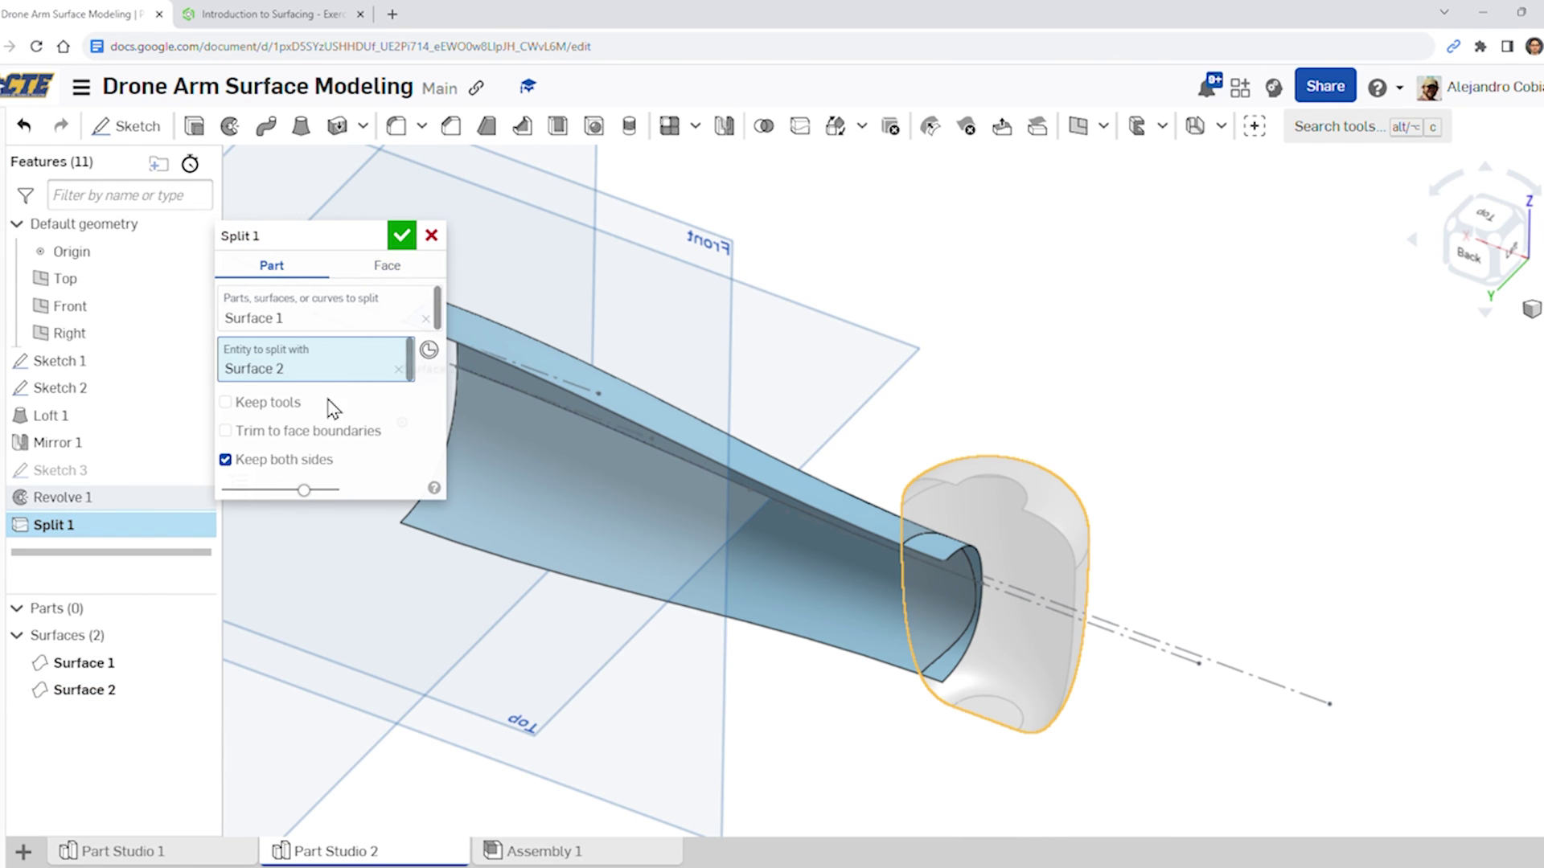
pyautogui.click(226, 402)
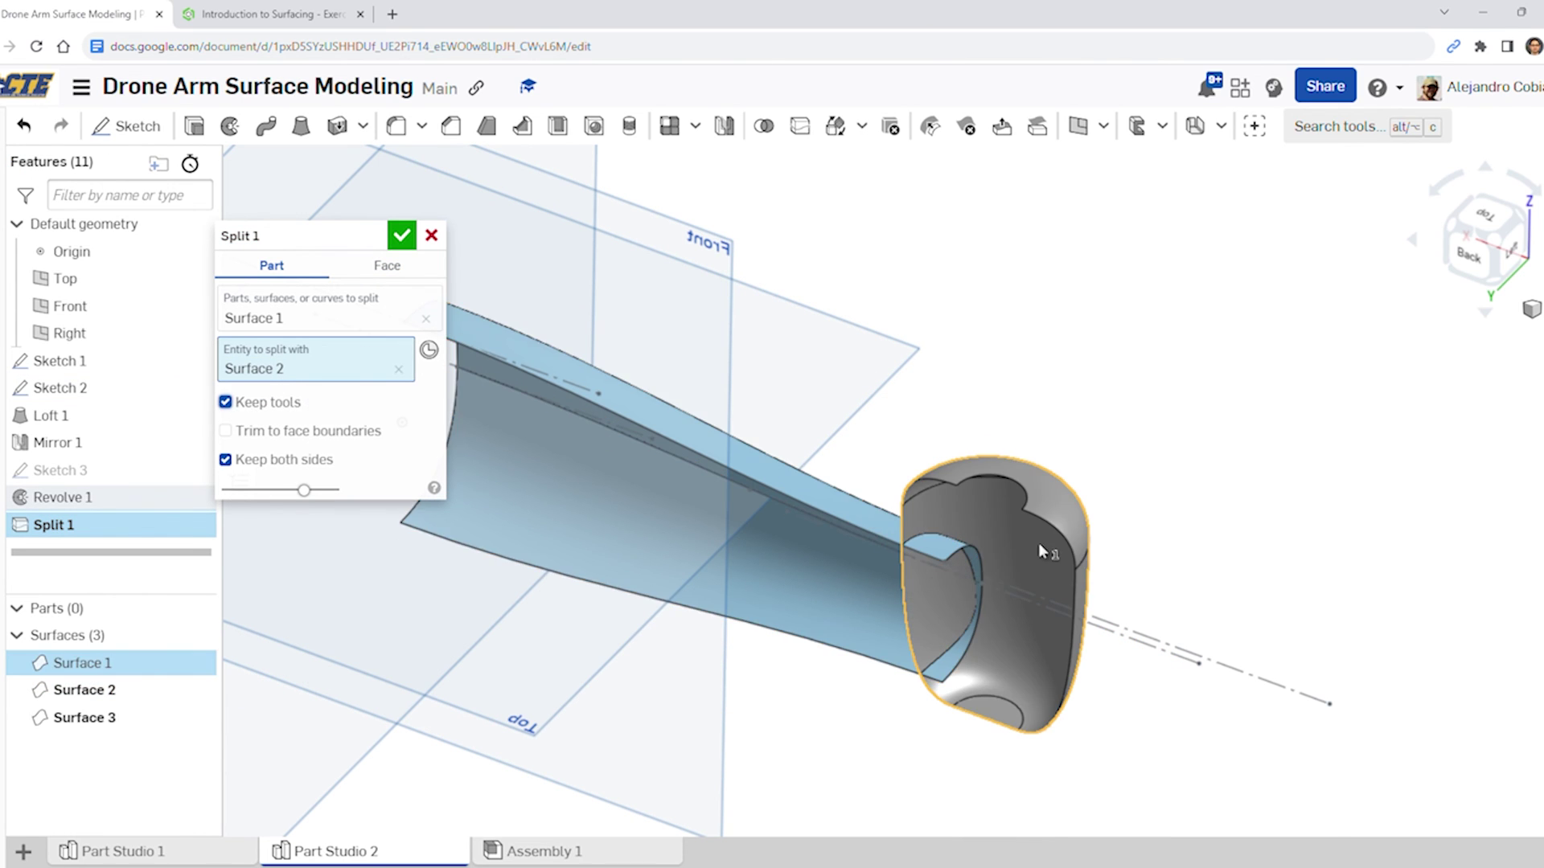
pyautogui.click(265, 14)
pyautogui.click(66, 14)
pyautogui.click(401, 235)
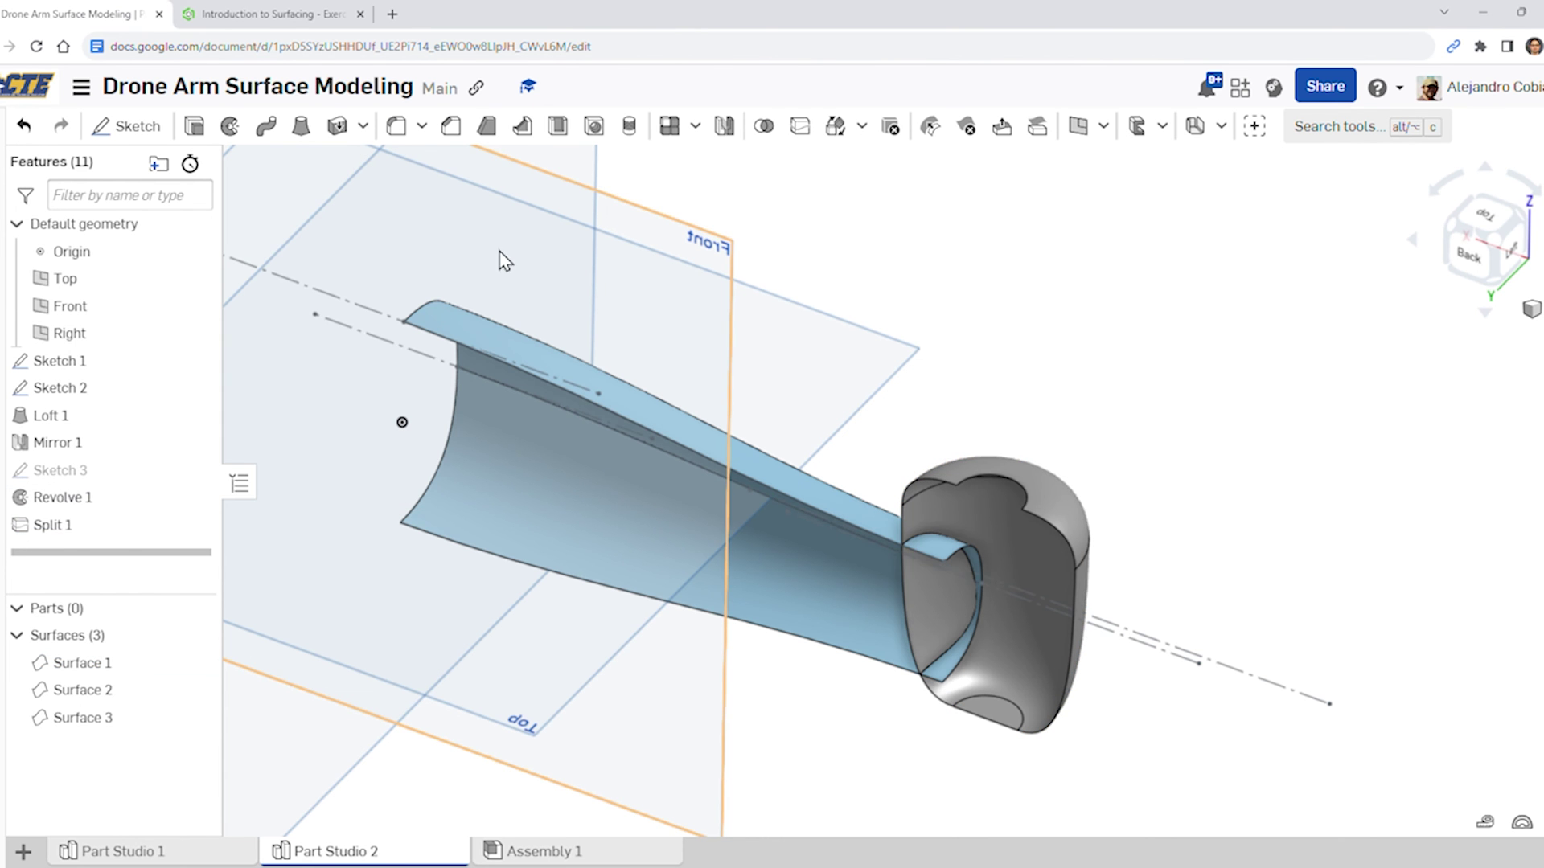
# Open Step 10 of the exercise and start a second Part Split with the revolved Surface 1 as the surface to split
pyautogui.click(266, 14)
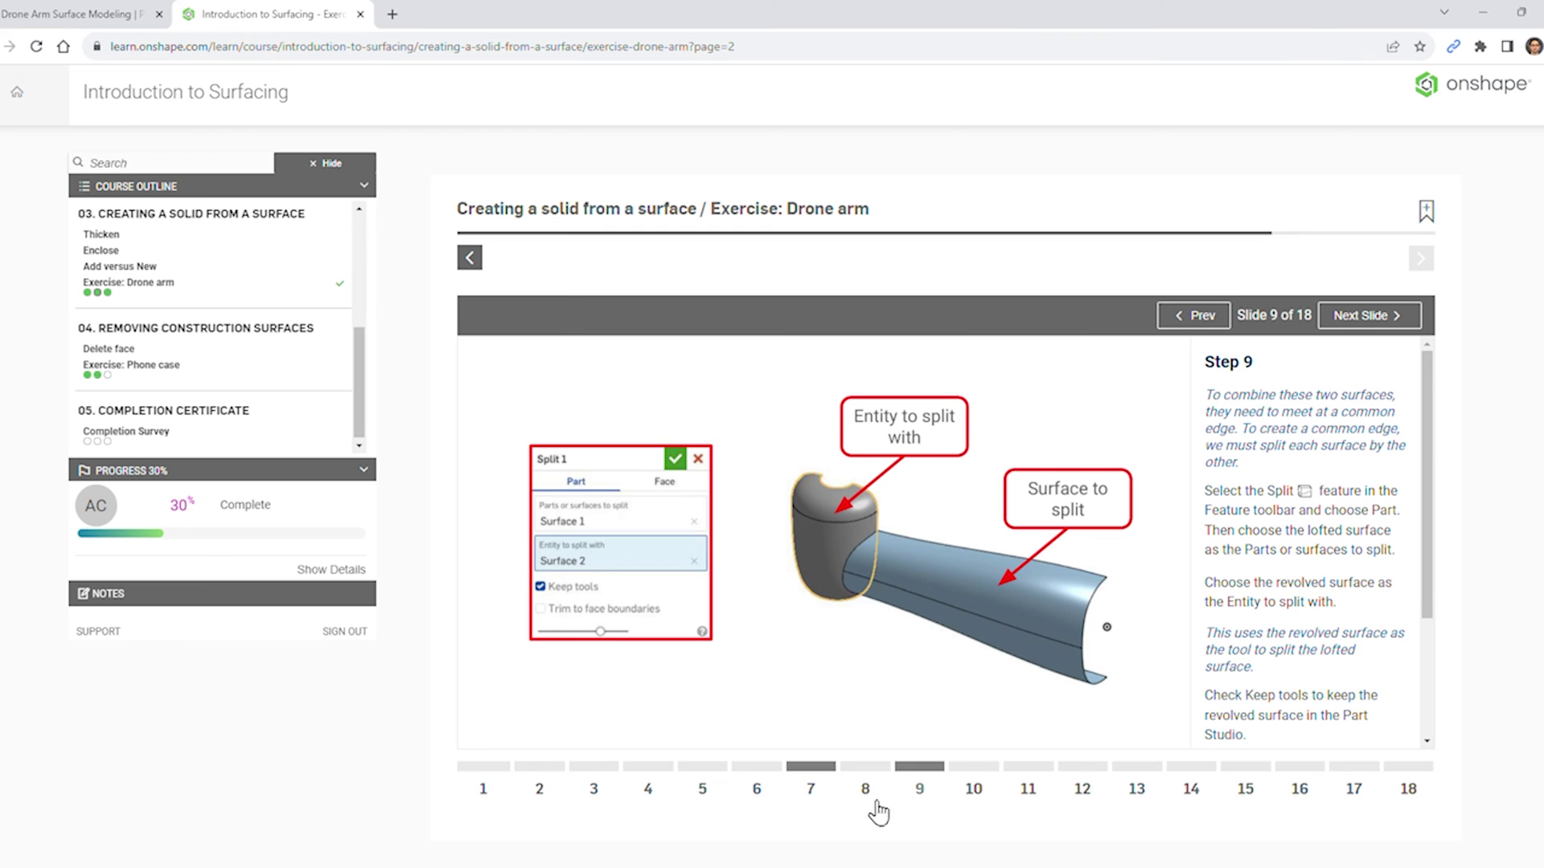
pyautogui.click(975, 776)
pyautogui.click(95, 14)
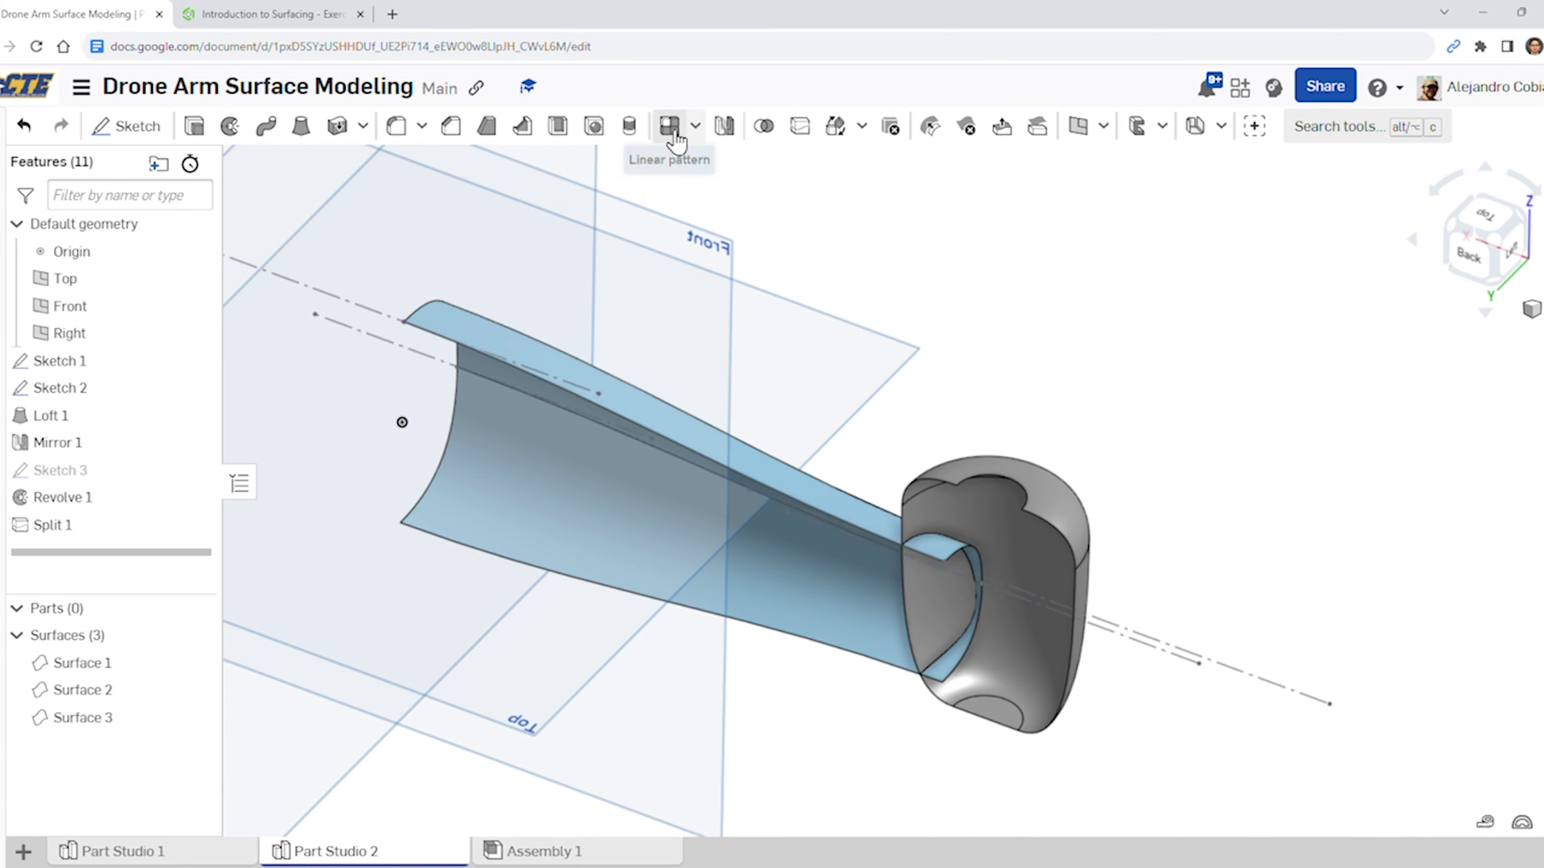
pyautogui.click(800, 126)
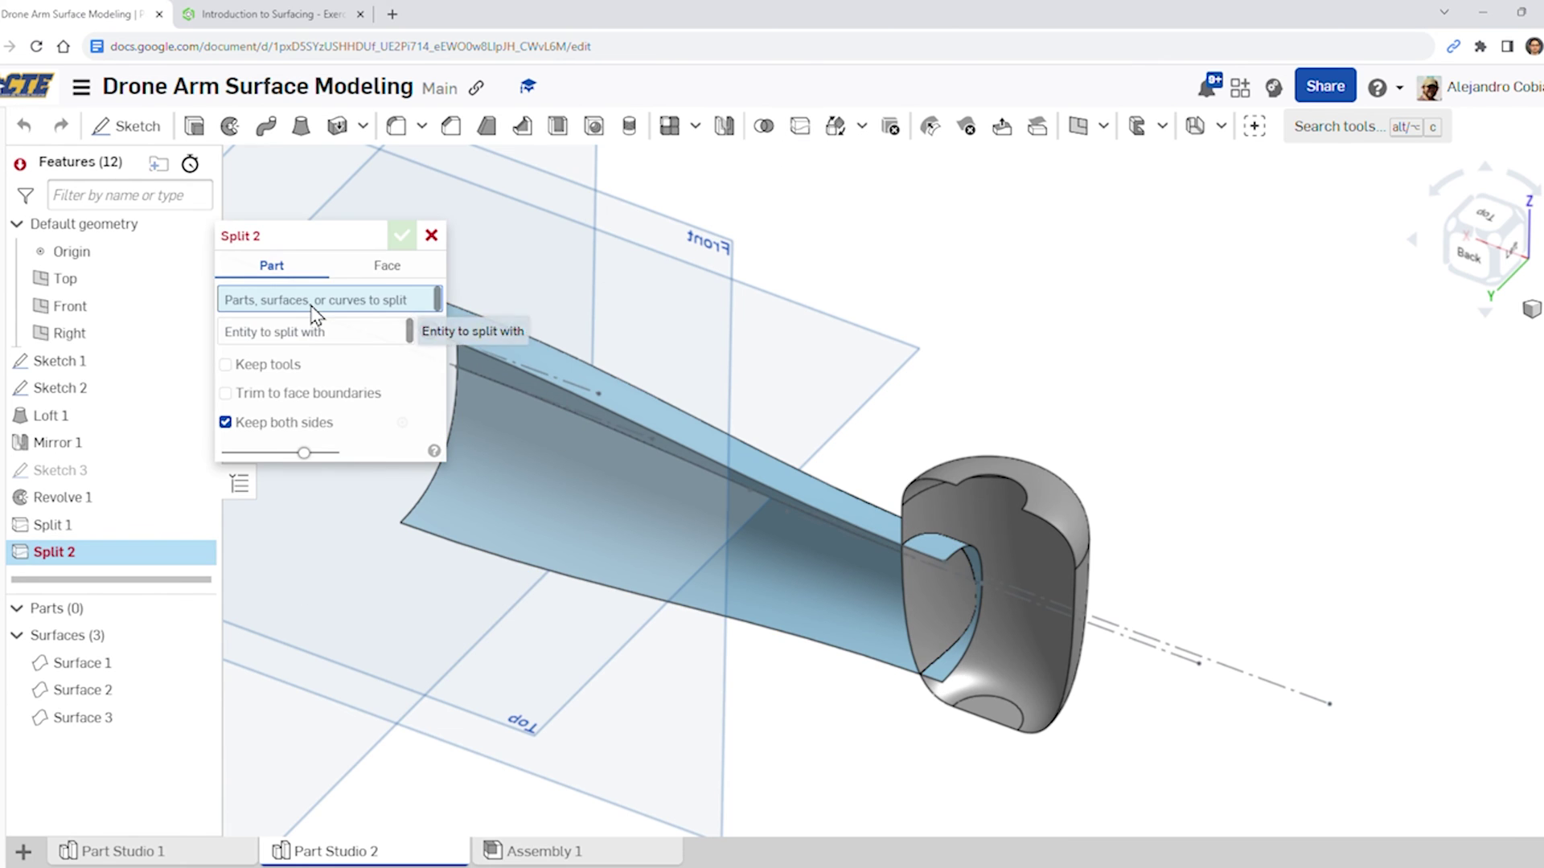
pyautogui.click(279, 10)
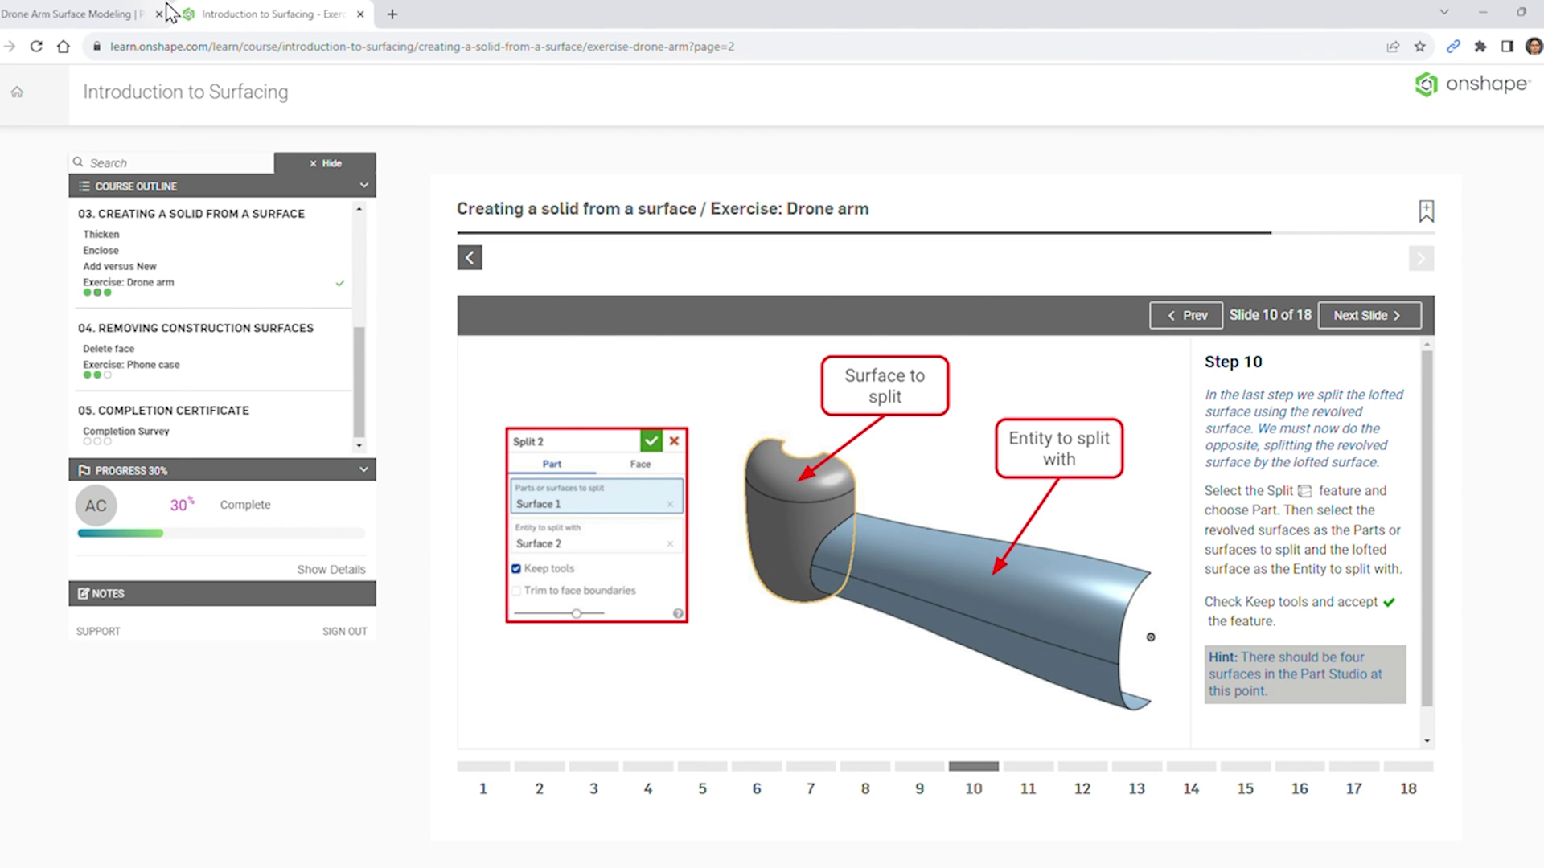
pyautogui.click(168, 10)
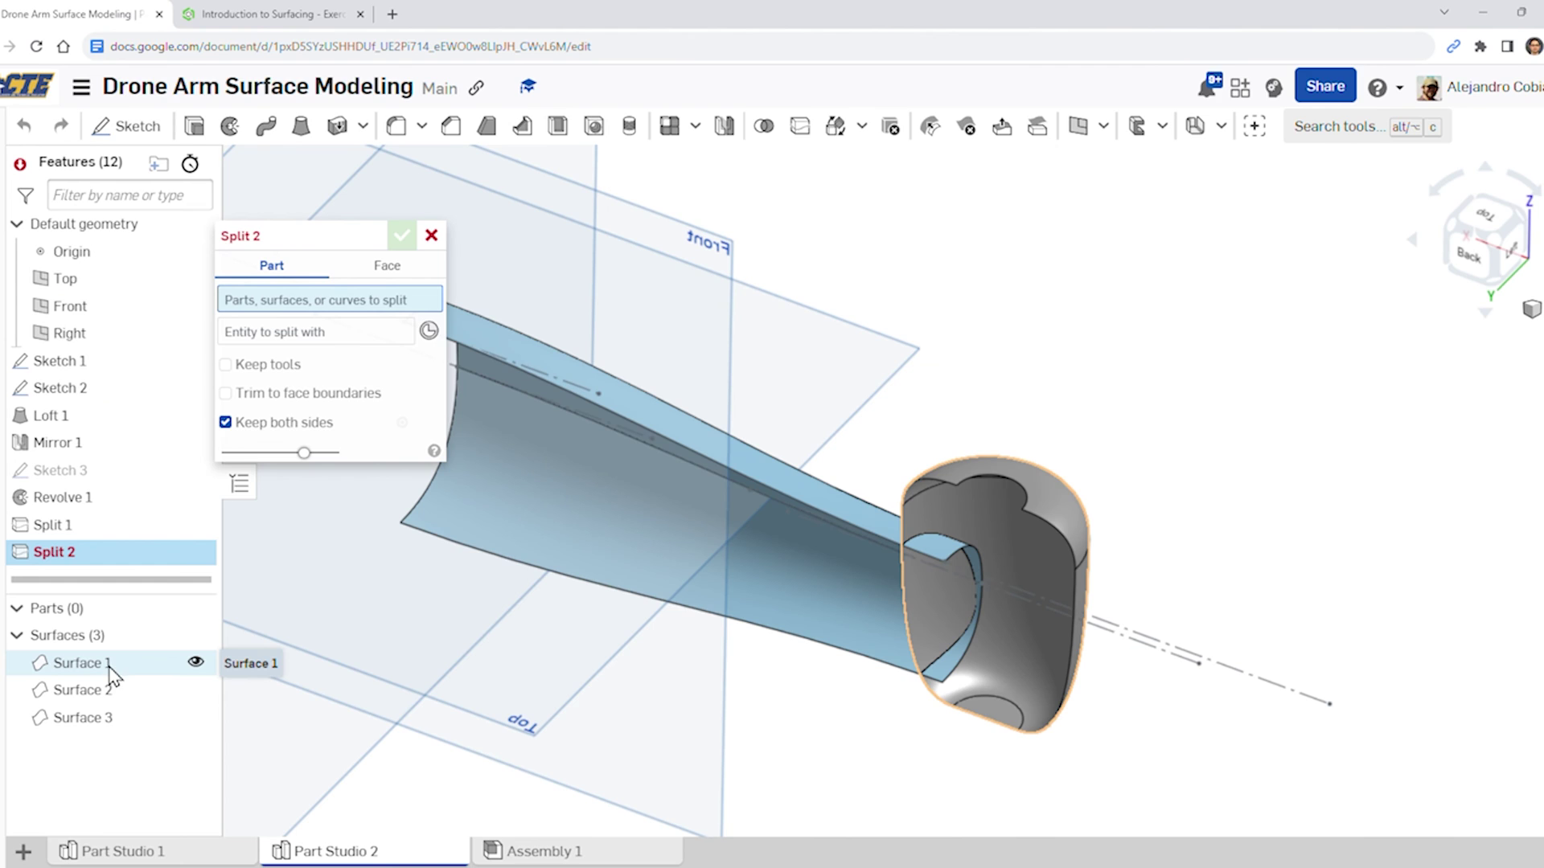
pyautogui.click(97, 664)
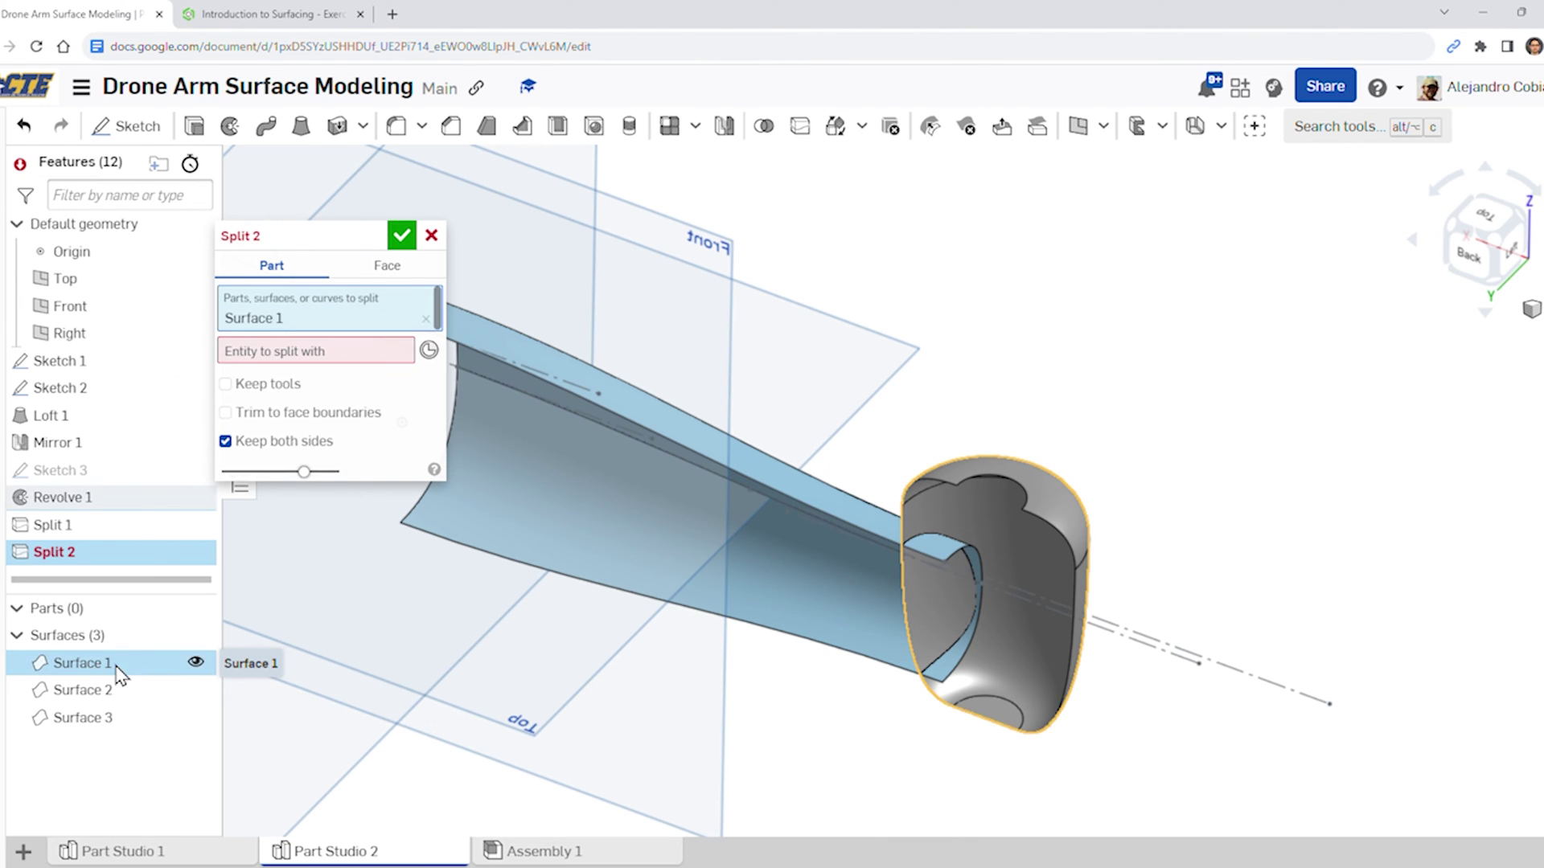
# Set the lofted Surface 2 as the entity to split with, enable Keep tools and accept the second split
pyautogui.click(302, 355)
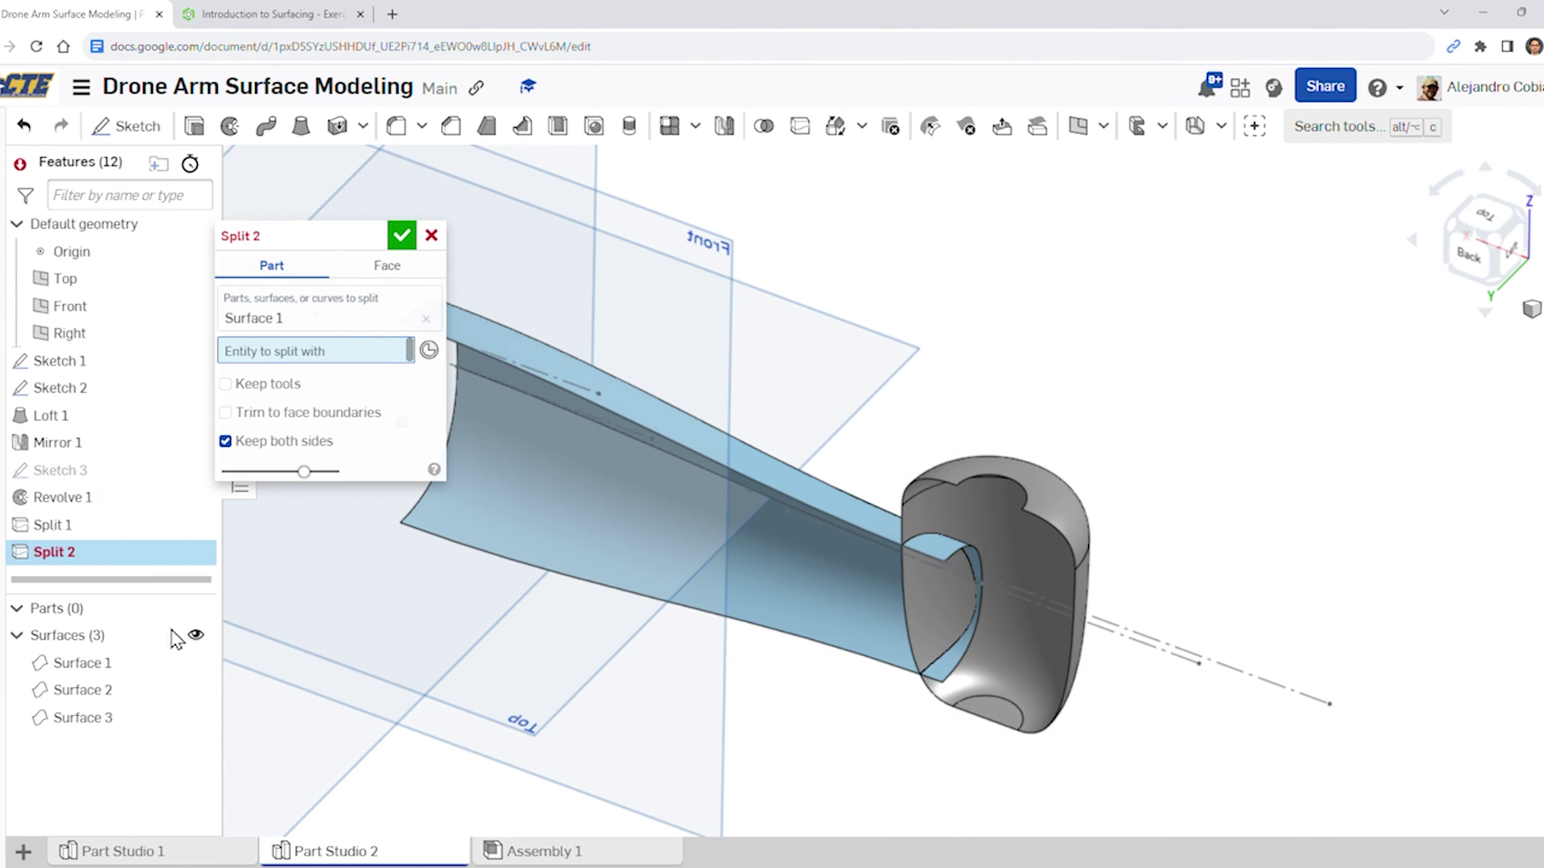
pyautogui.click(105, 690)
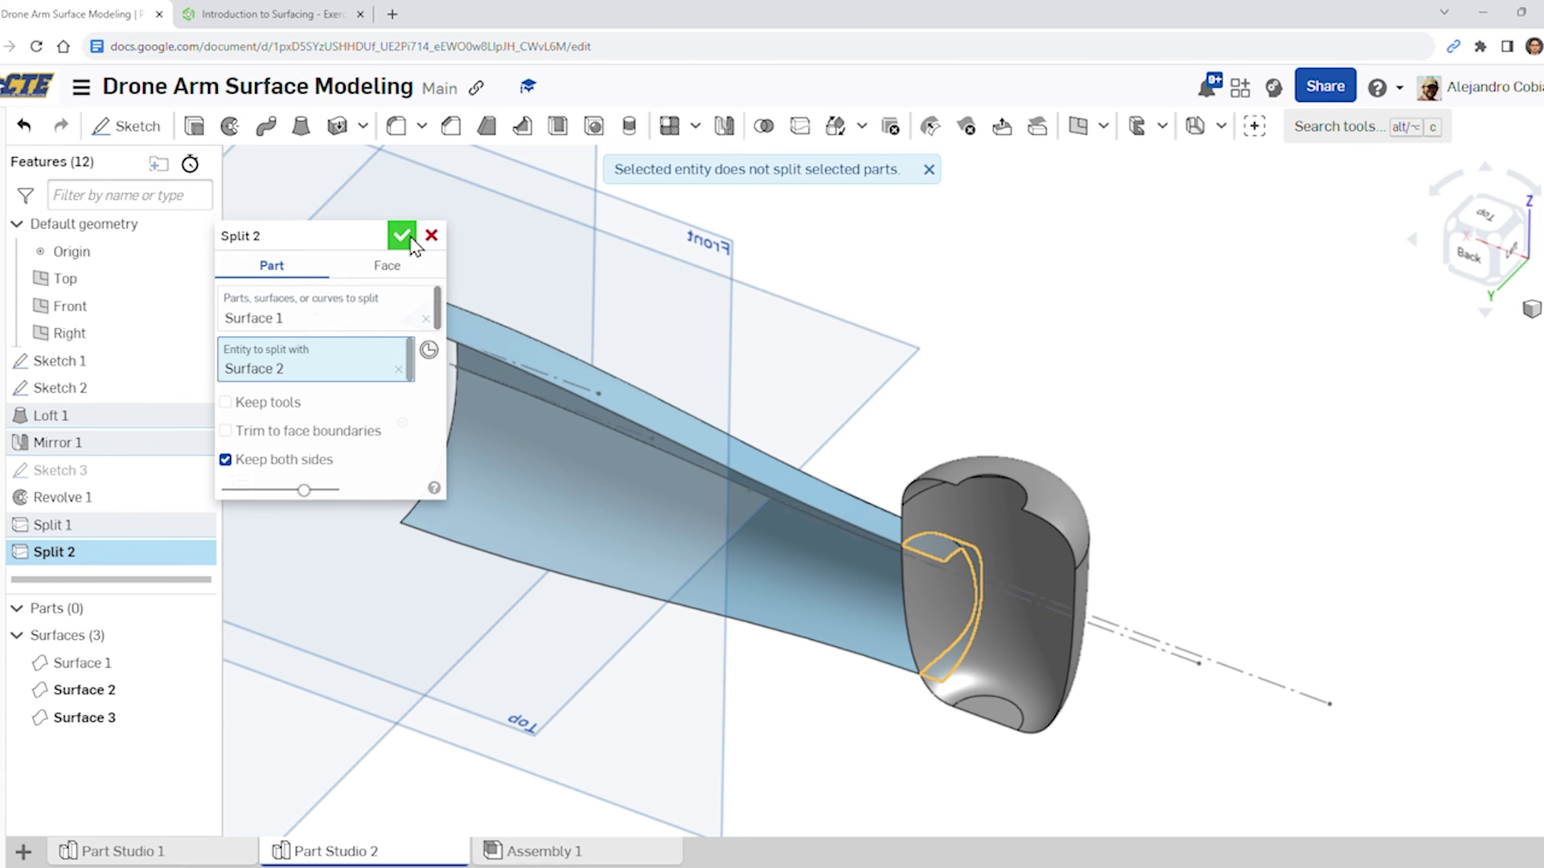
pyautogui.click(226, 402)
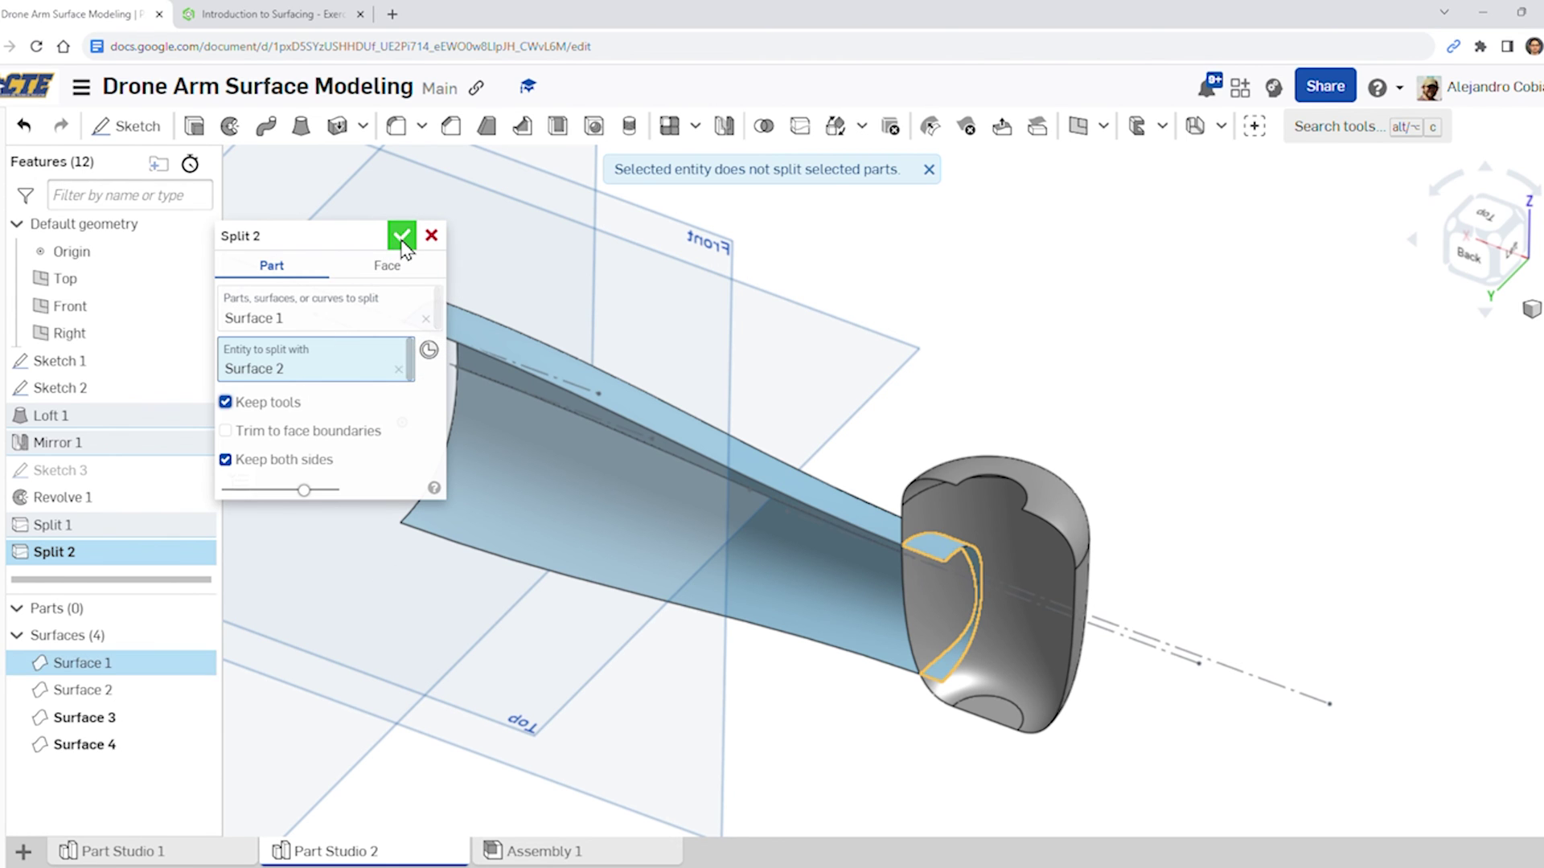
pyautogui.click(401, 235)
pyautogui.click(917, 614)
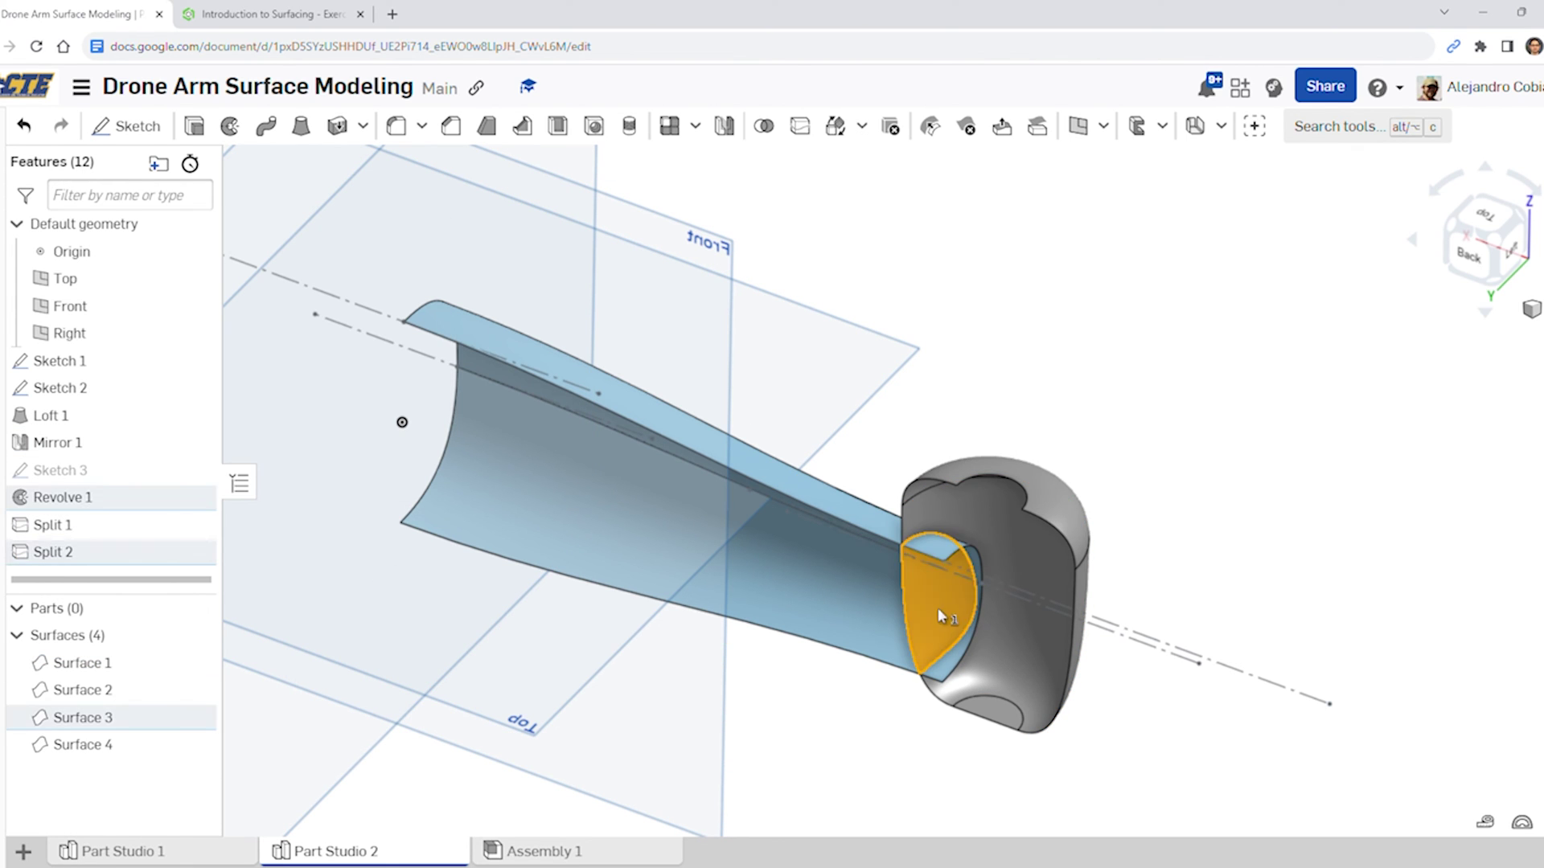
pyautogui.press('Escape')
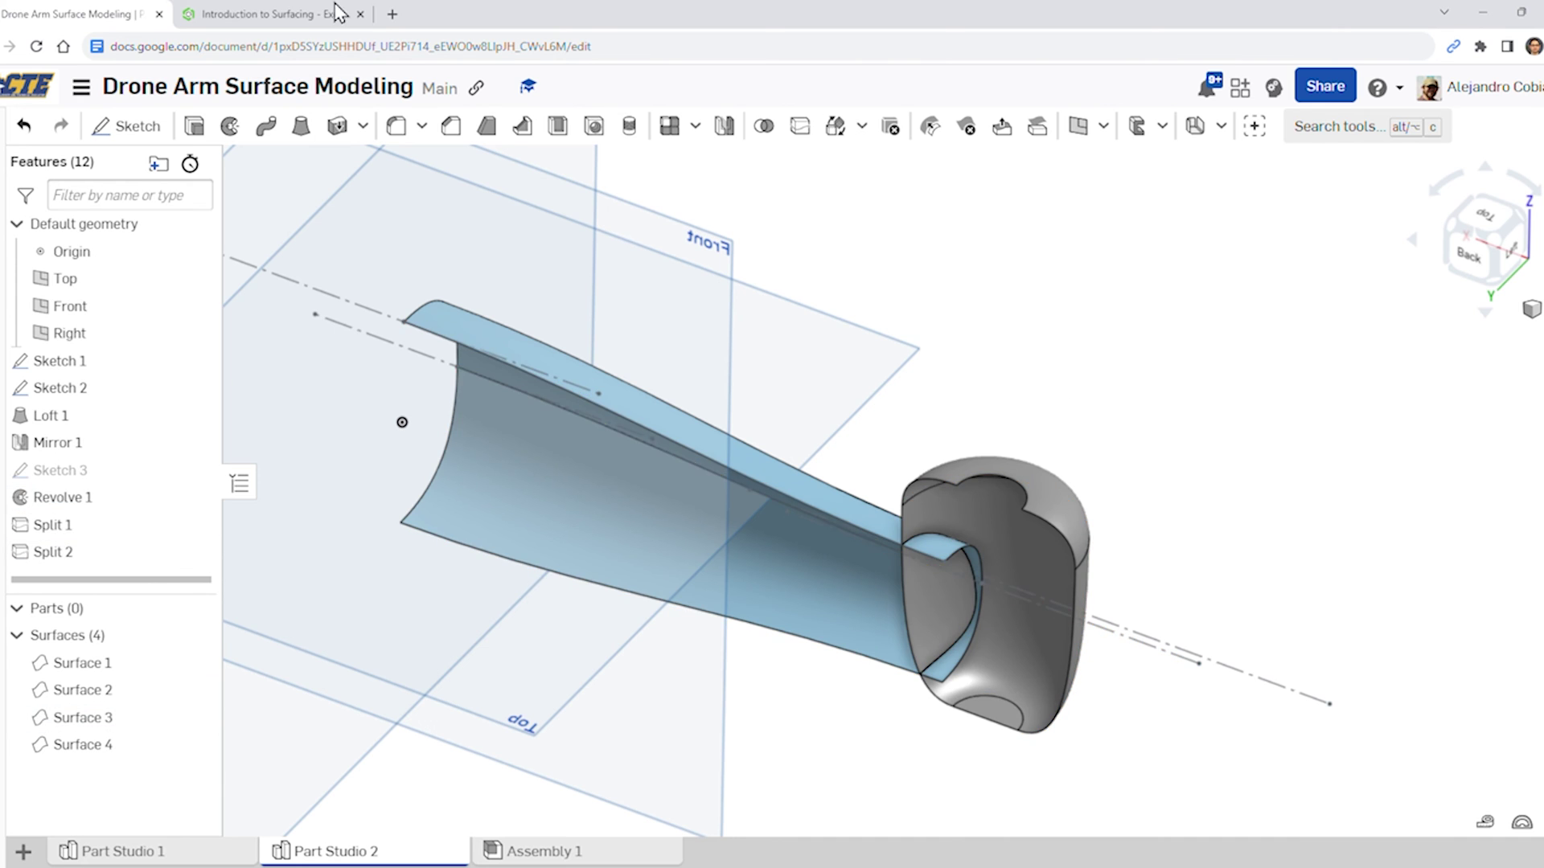
# Following Step 11, delete the two unneeded surface pieces where the loft and revolve intersect, Surface 1 and Surface 3, with Delete part
pyautogui.click(266, 16)
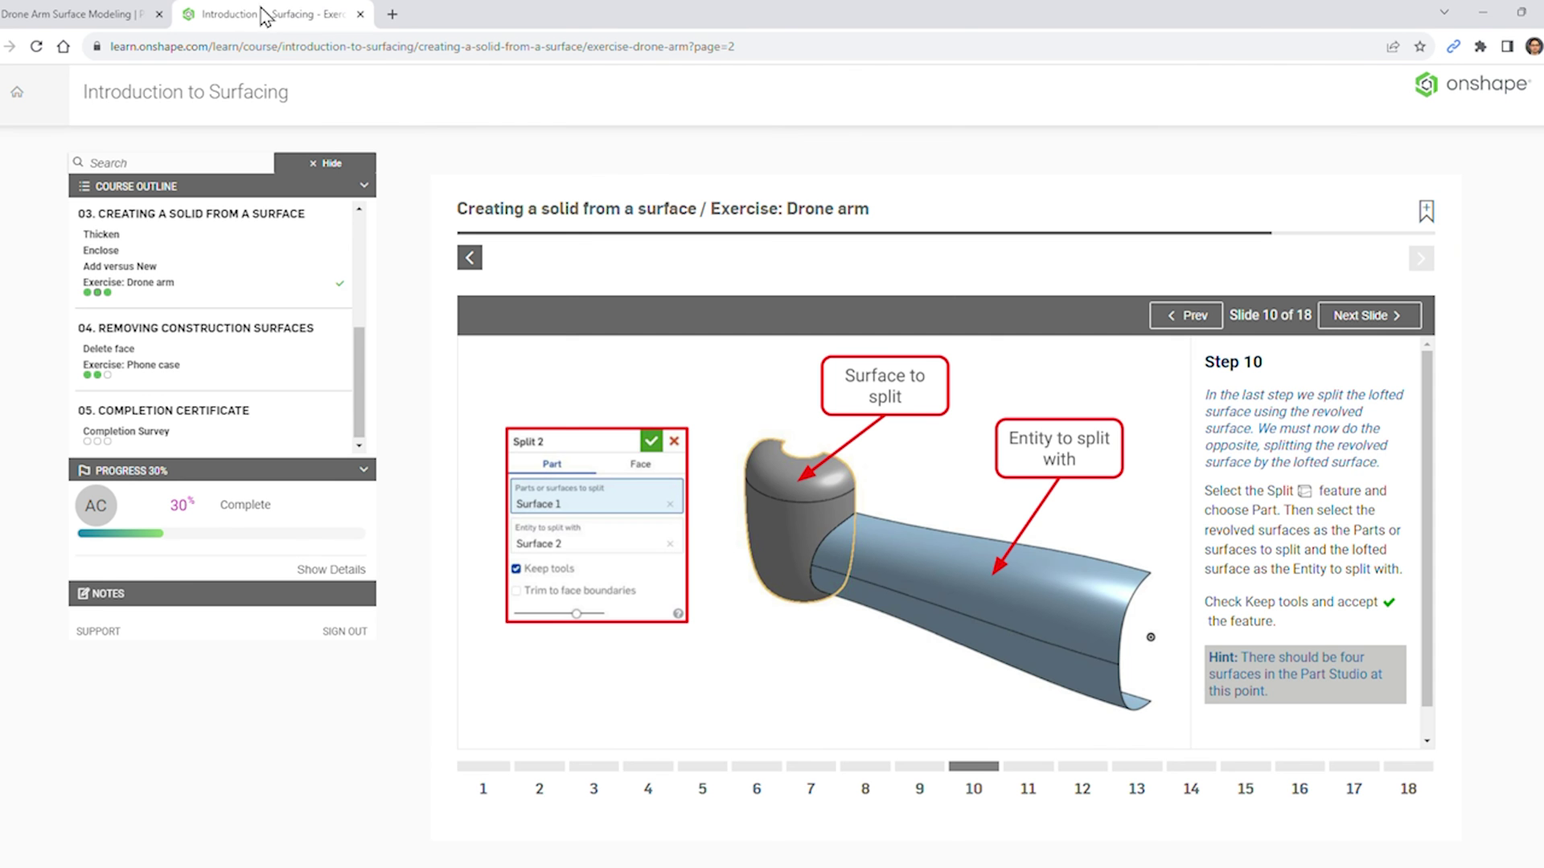
pyautogui.click(1028, 768)
pyautogui.click(98, 13)
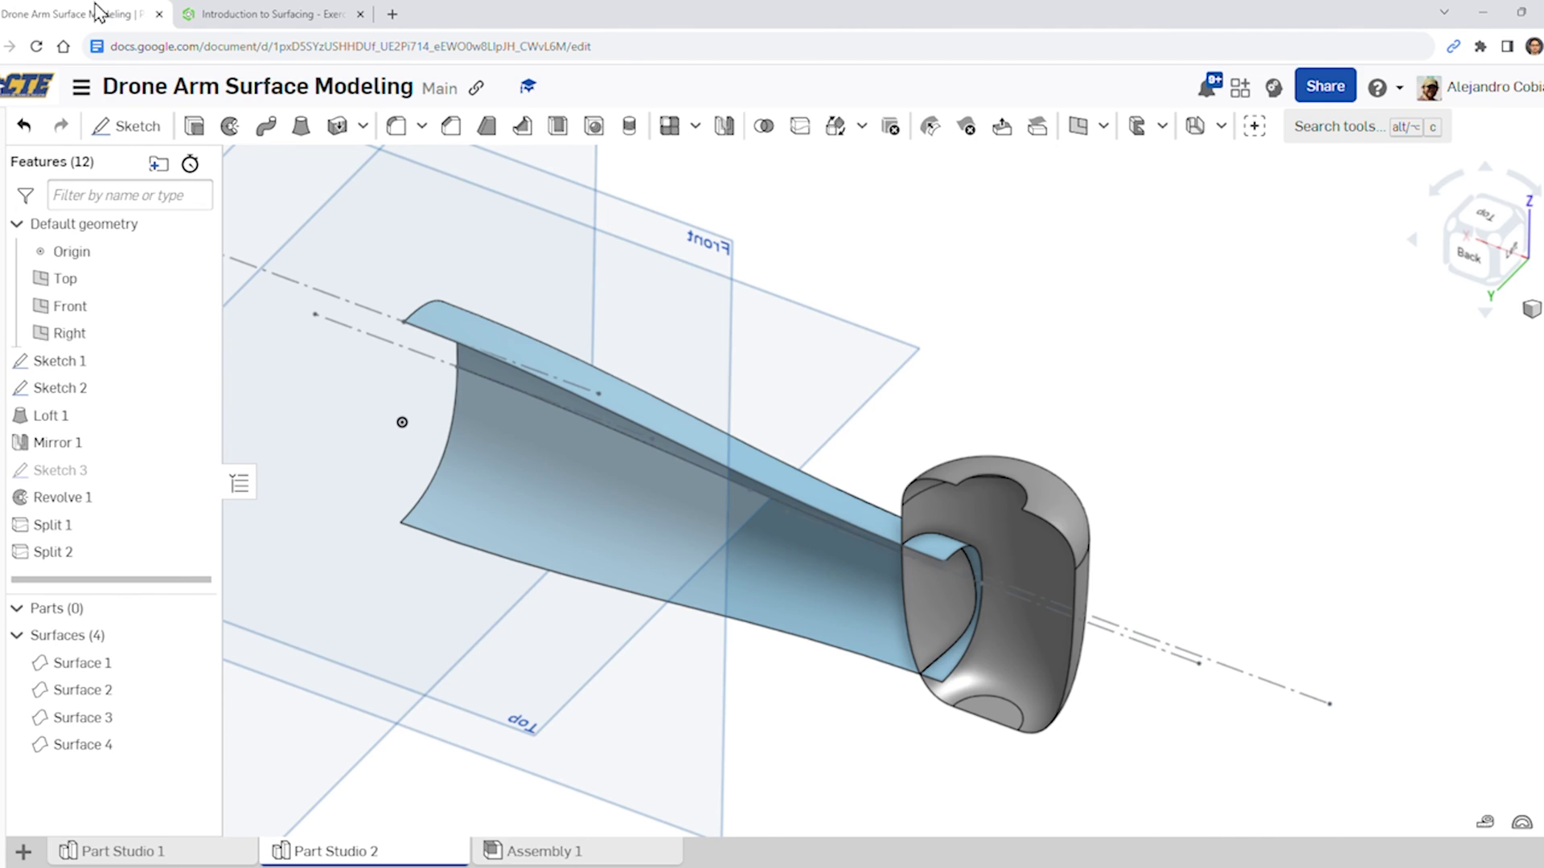
pyautogui.click(893, 127)
pyautogui.click(927, 591)
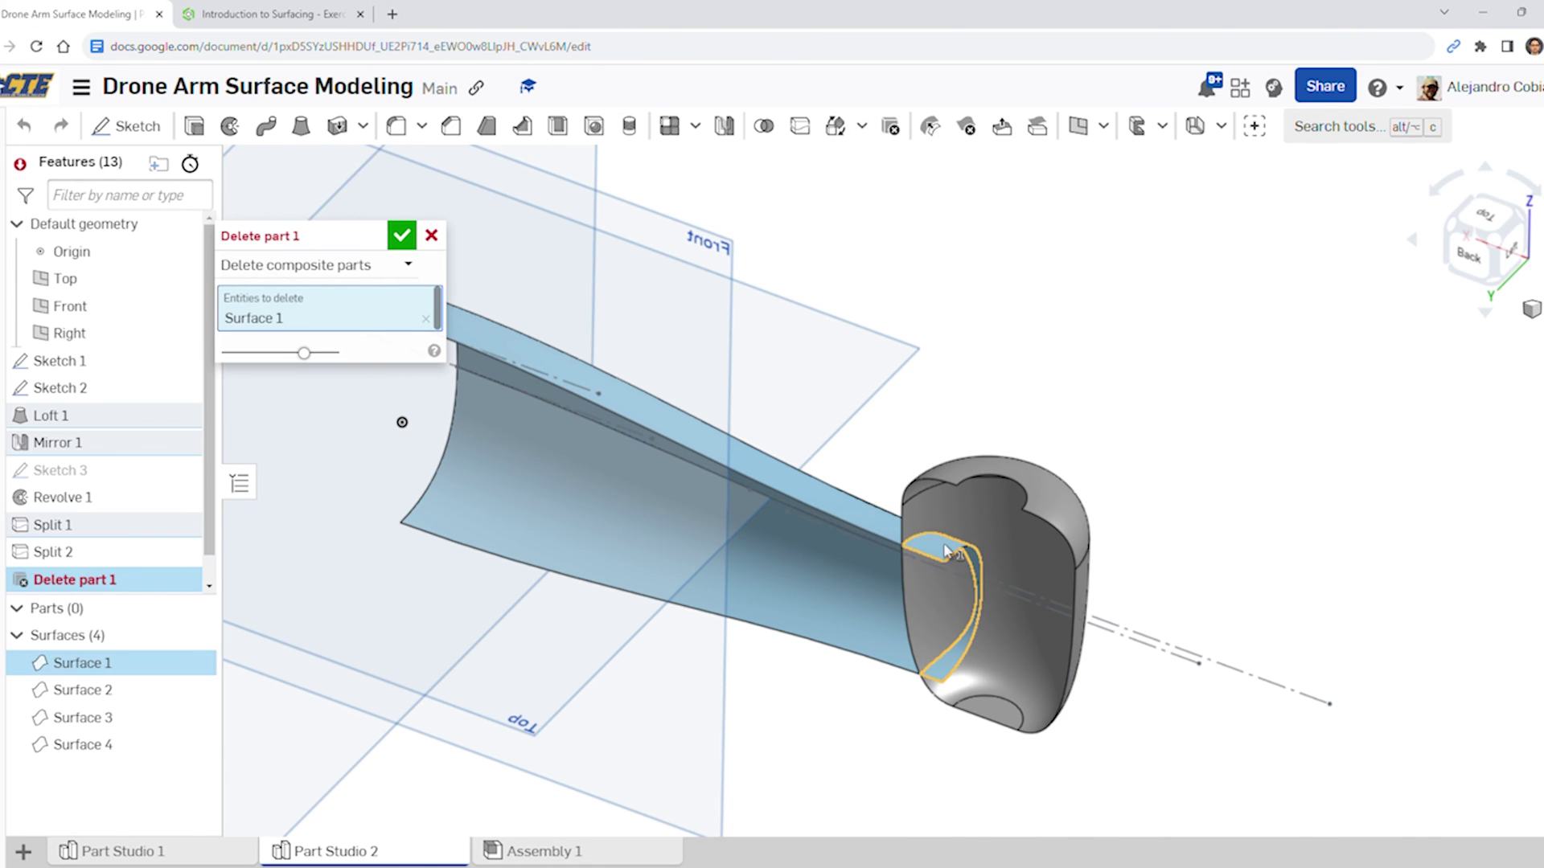
pyautogui.click(928, 590)
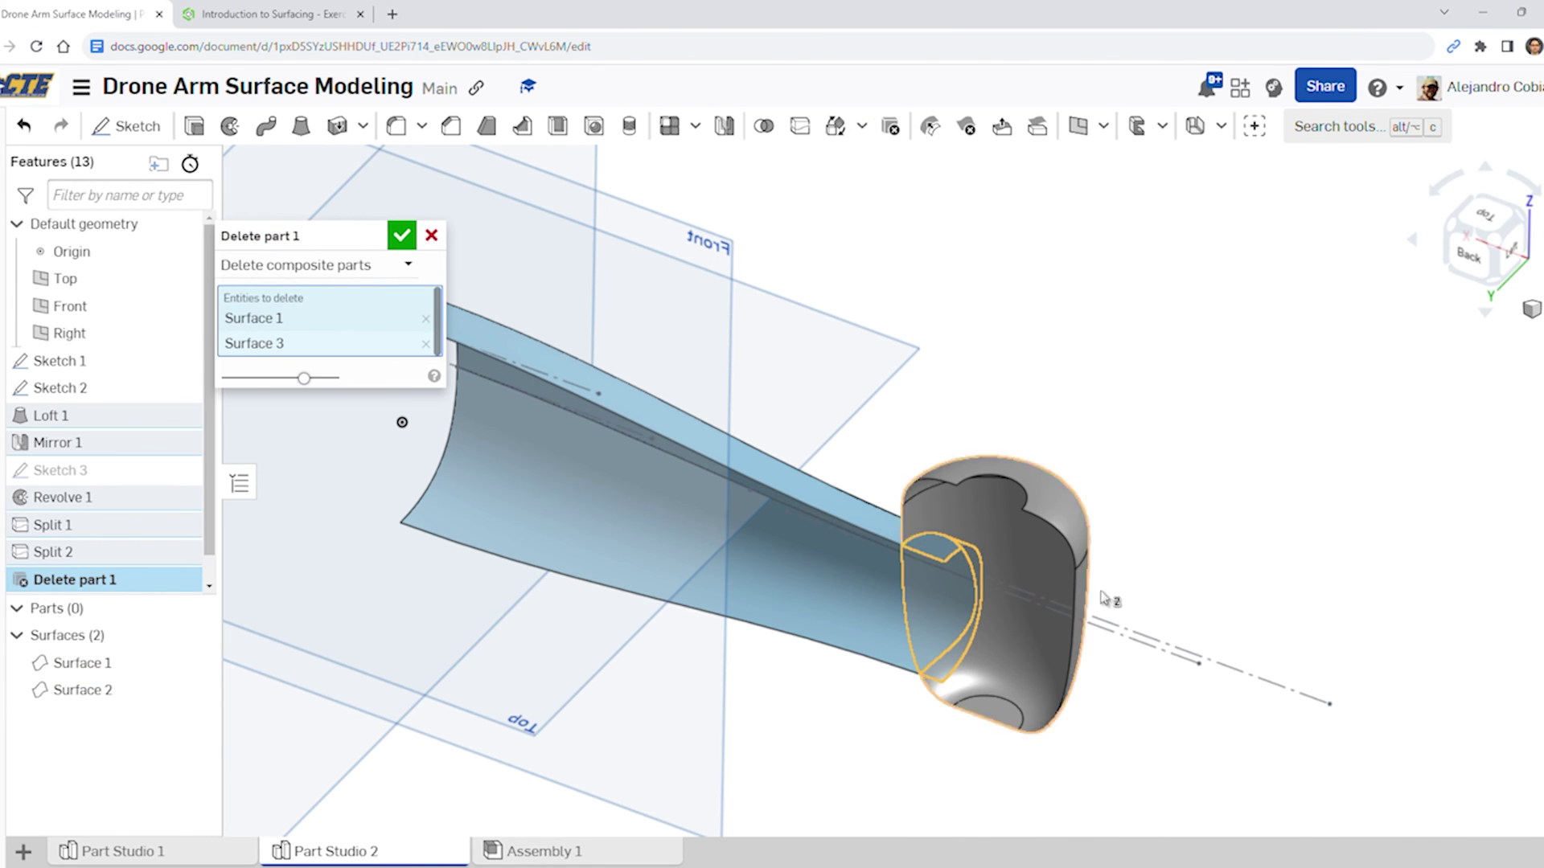
pyautogui.click(401, 235)
pyautogui.moveTo(915, 420); pyautogui.dragTo(1025, 450, button='right')
# Following Step 12, combine the arm surface and the revolved end surface into one with a Boolean Union
pyautogui.click(266, 13)
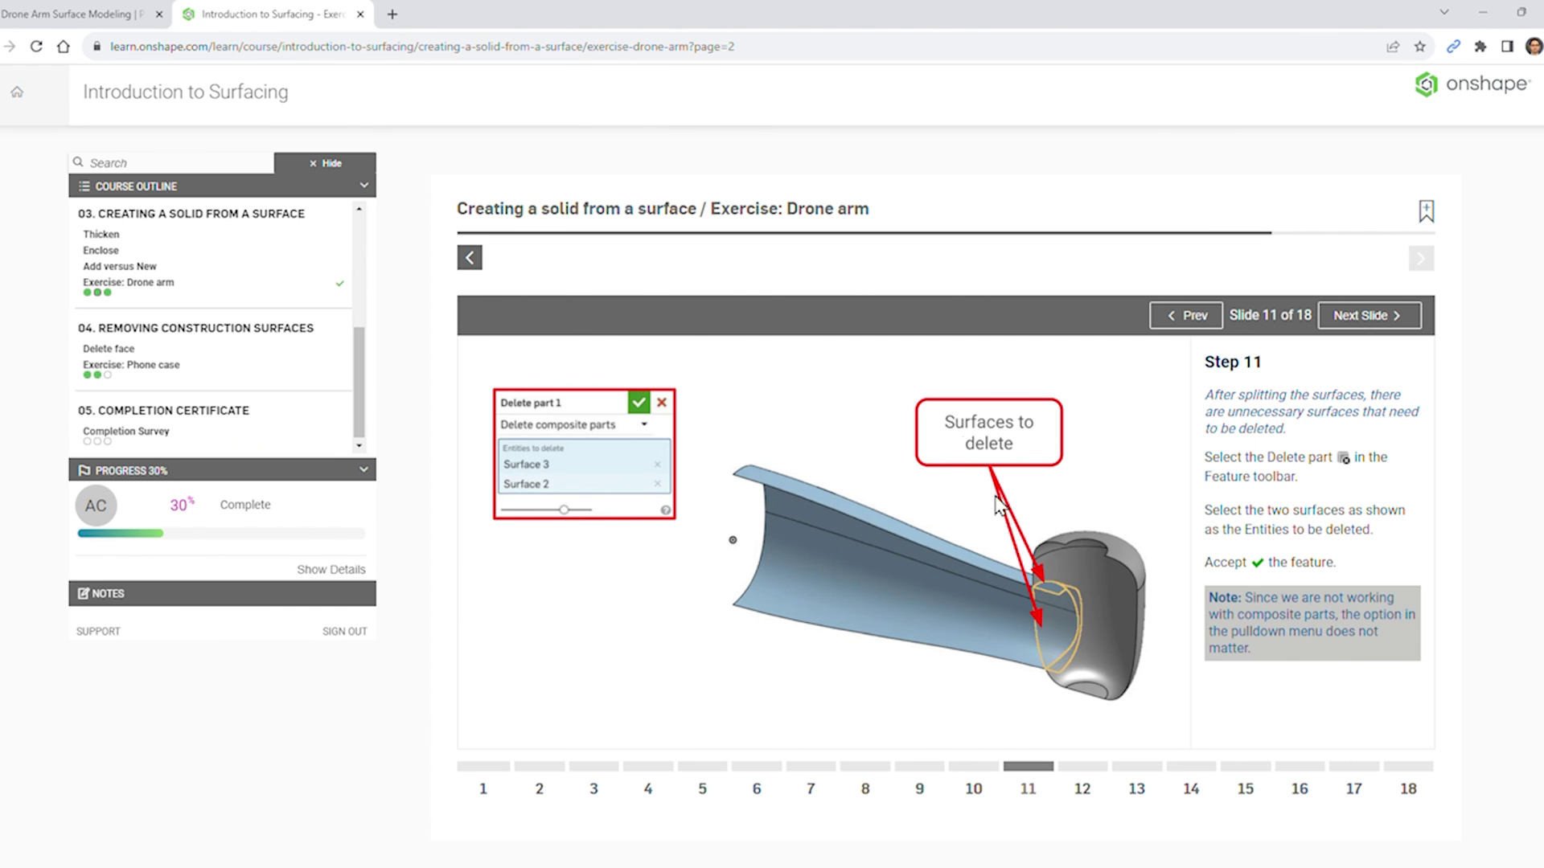
pyautogui.click(1085, 790)
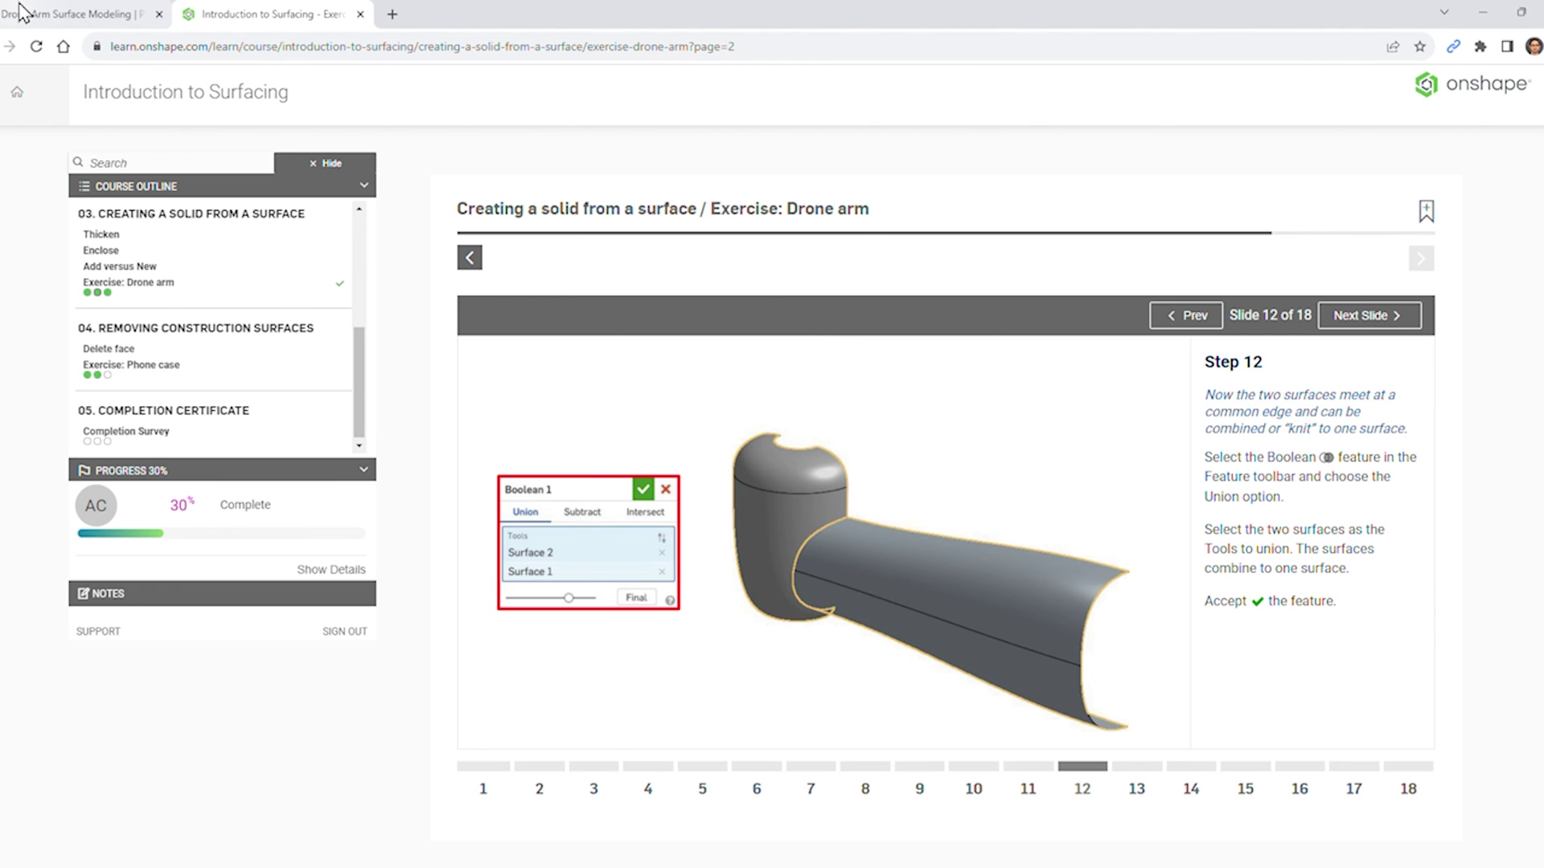
pyautogui.hotkey('ctrl', 'shift', 'Tab')
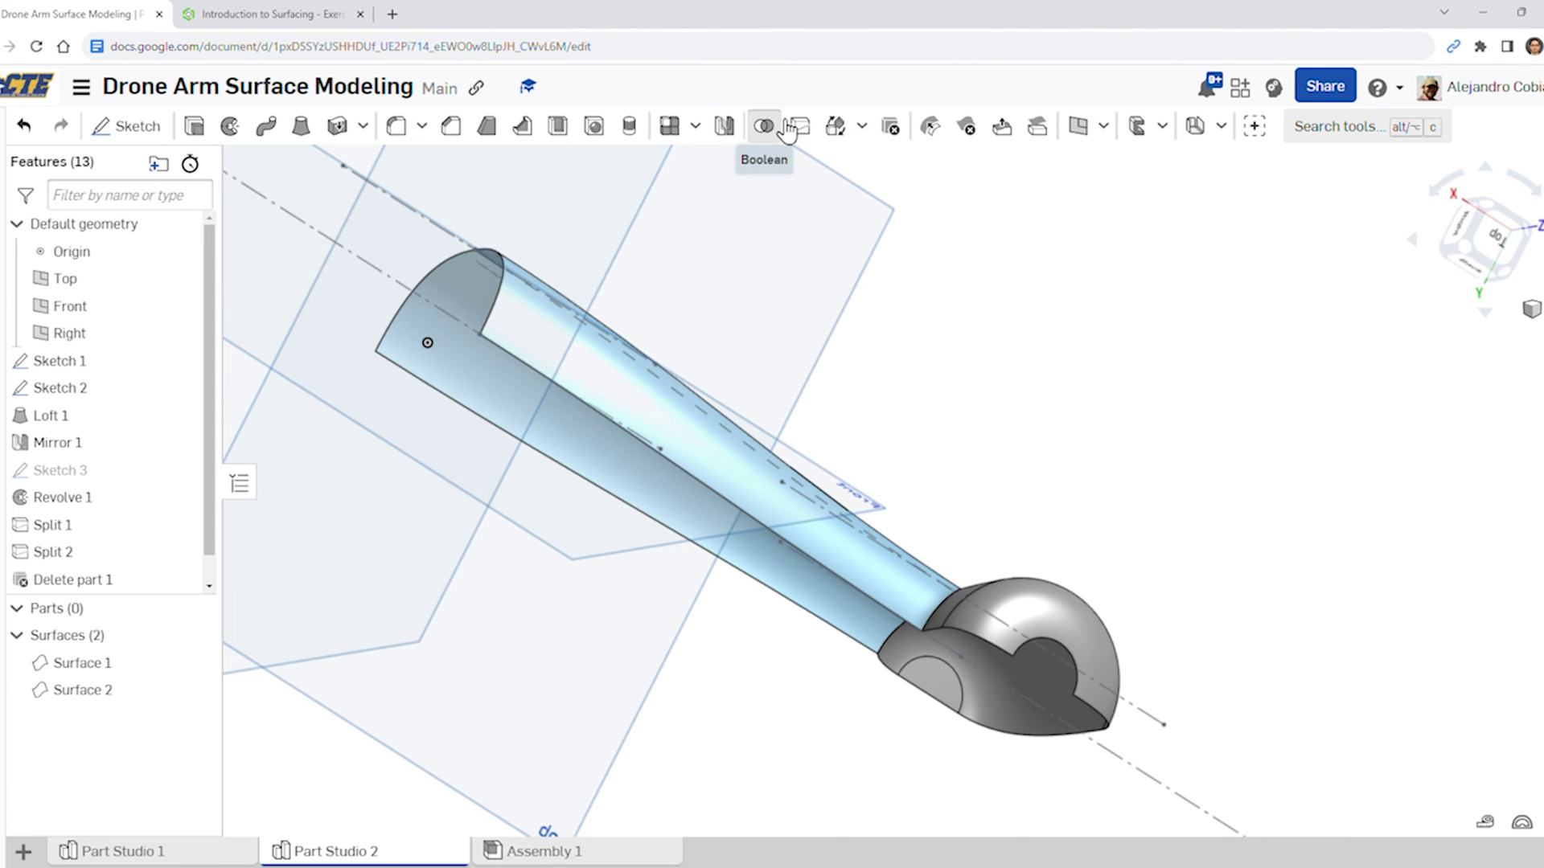
pyautogui.click(763, 125)
pyautogui.click(808, 537)
pyautogui.click(505, 330)
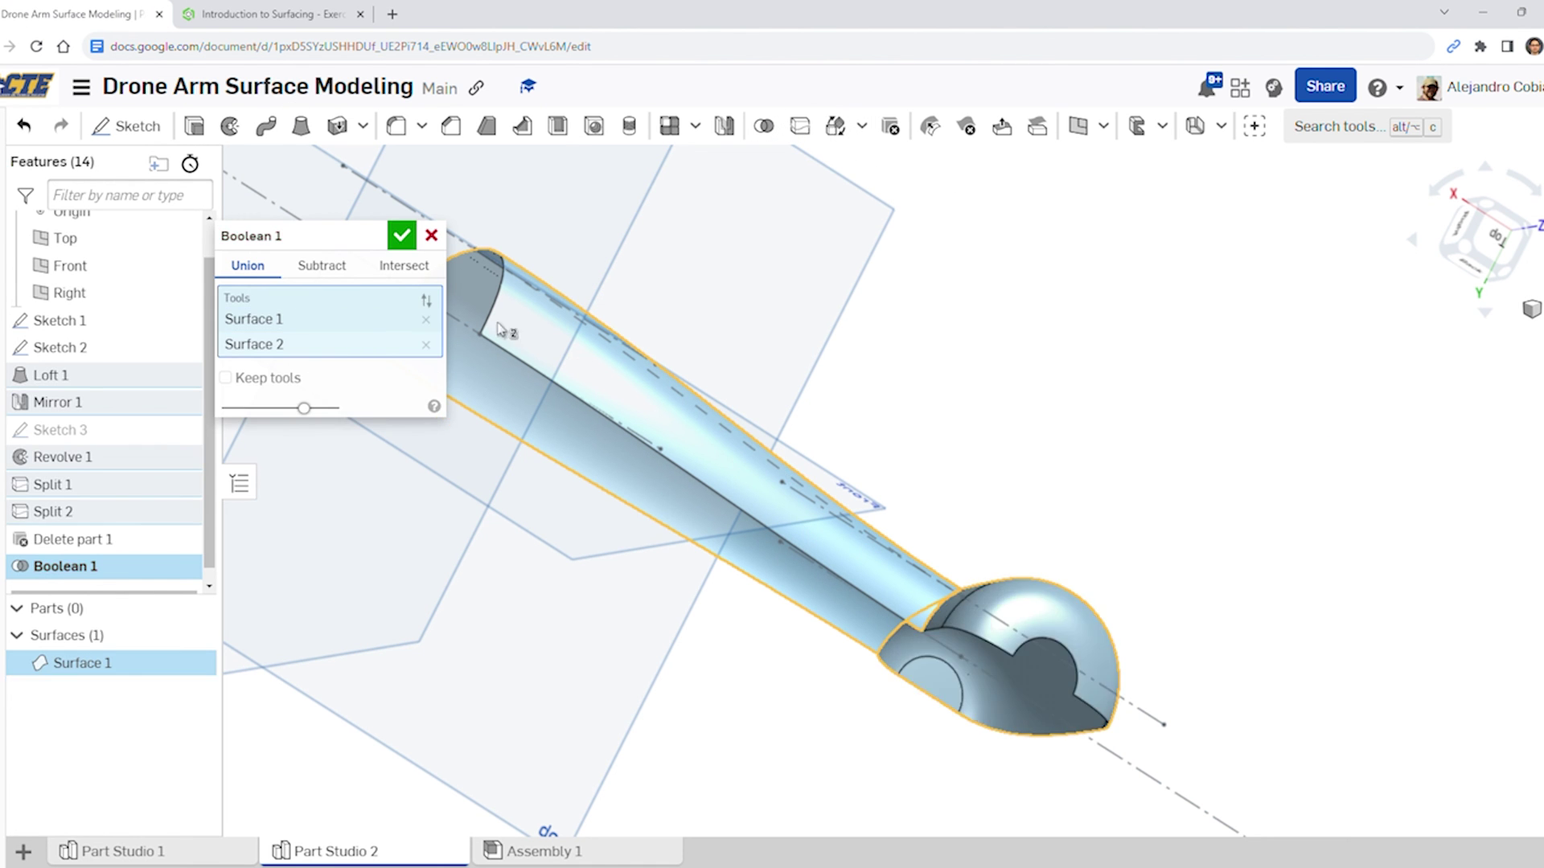
pyautogui.click(401, 235)
pyautogui.moveTo(1182, 562); pyautogui.dragTo(868, 366, button='right')
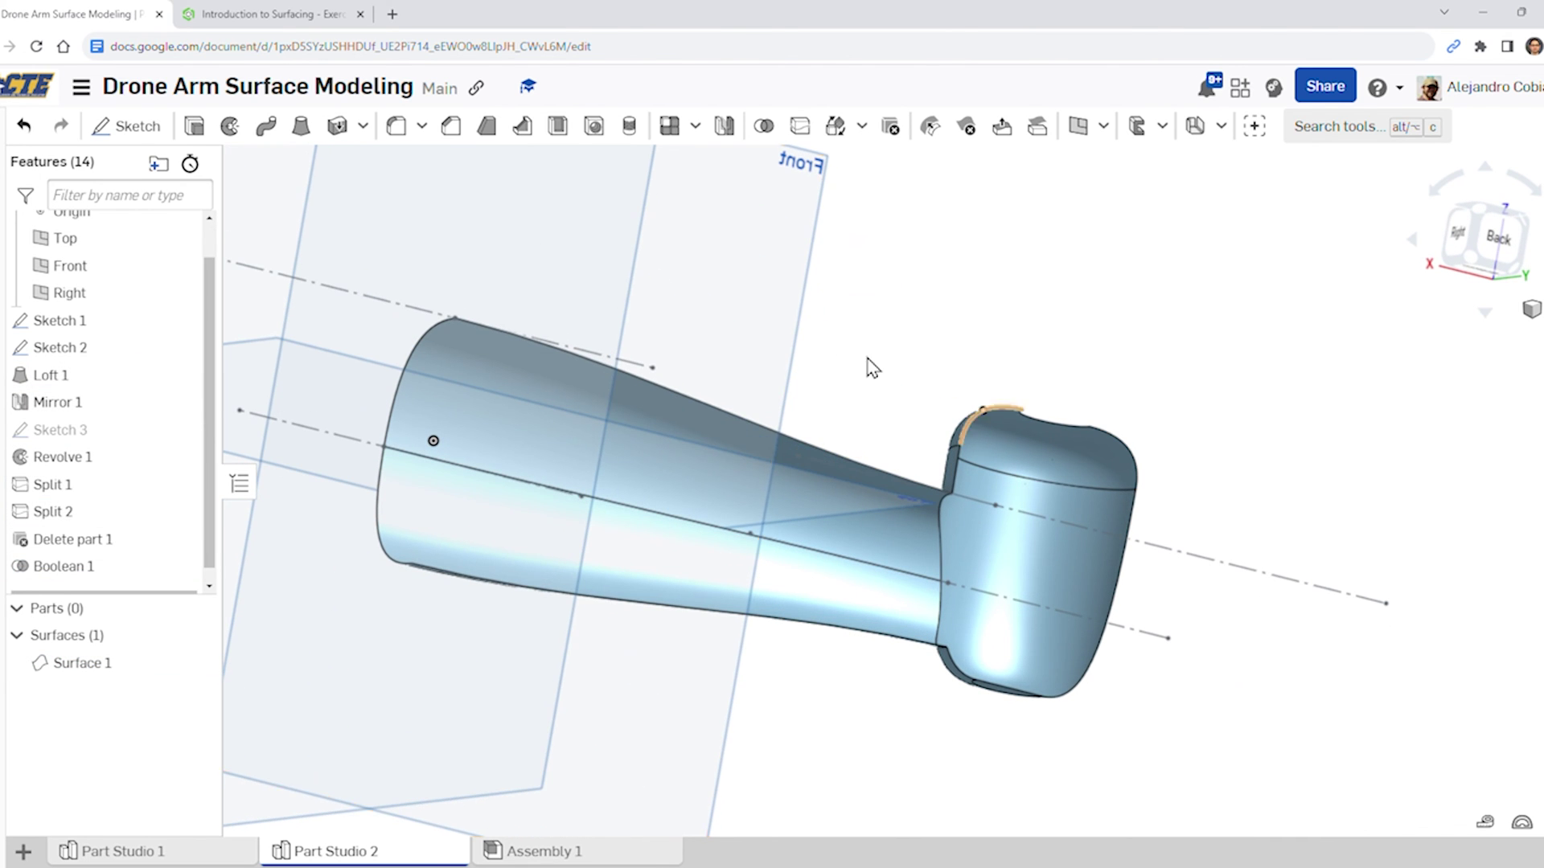
# Following Step 13, fillet the edge between the arm and its rounded end with tangent propagation, Curvature control and a 5 mm radius
pyautogui.click(266, 13)
pyautogui.click(73, 13)
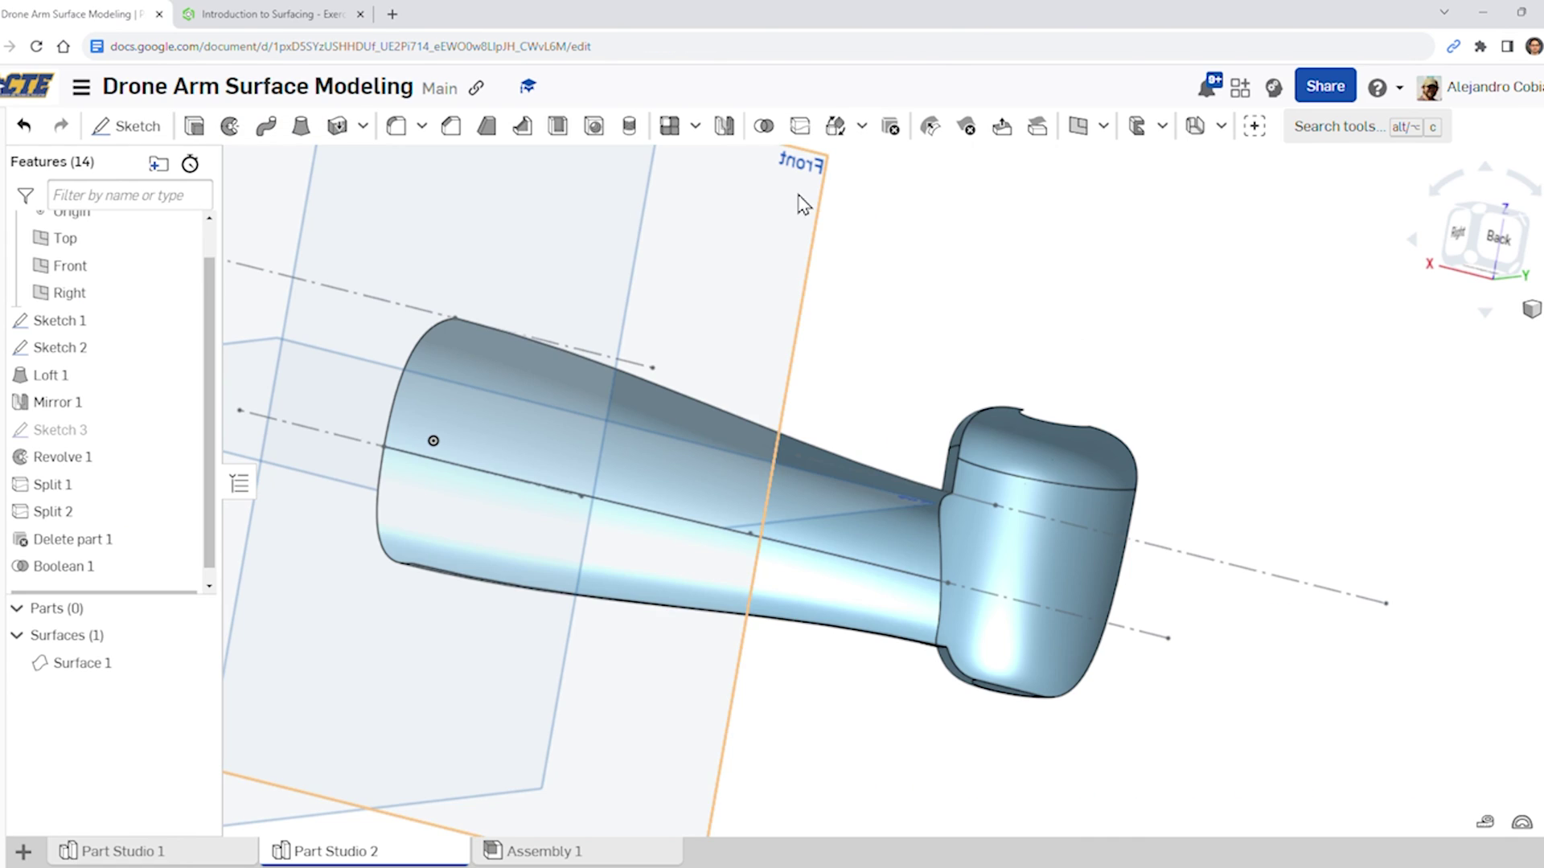
pyautogui.moveTo(796, 201); pyautogui.dragTo(651, 366, button='right')
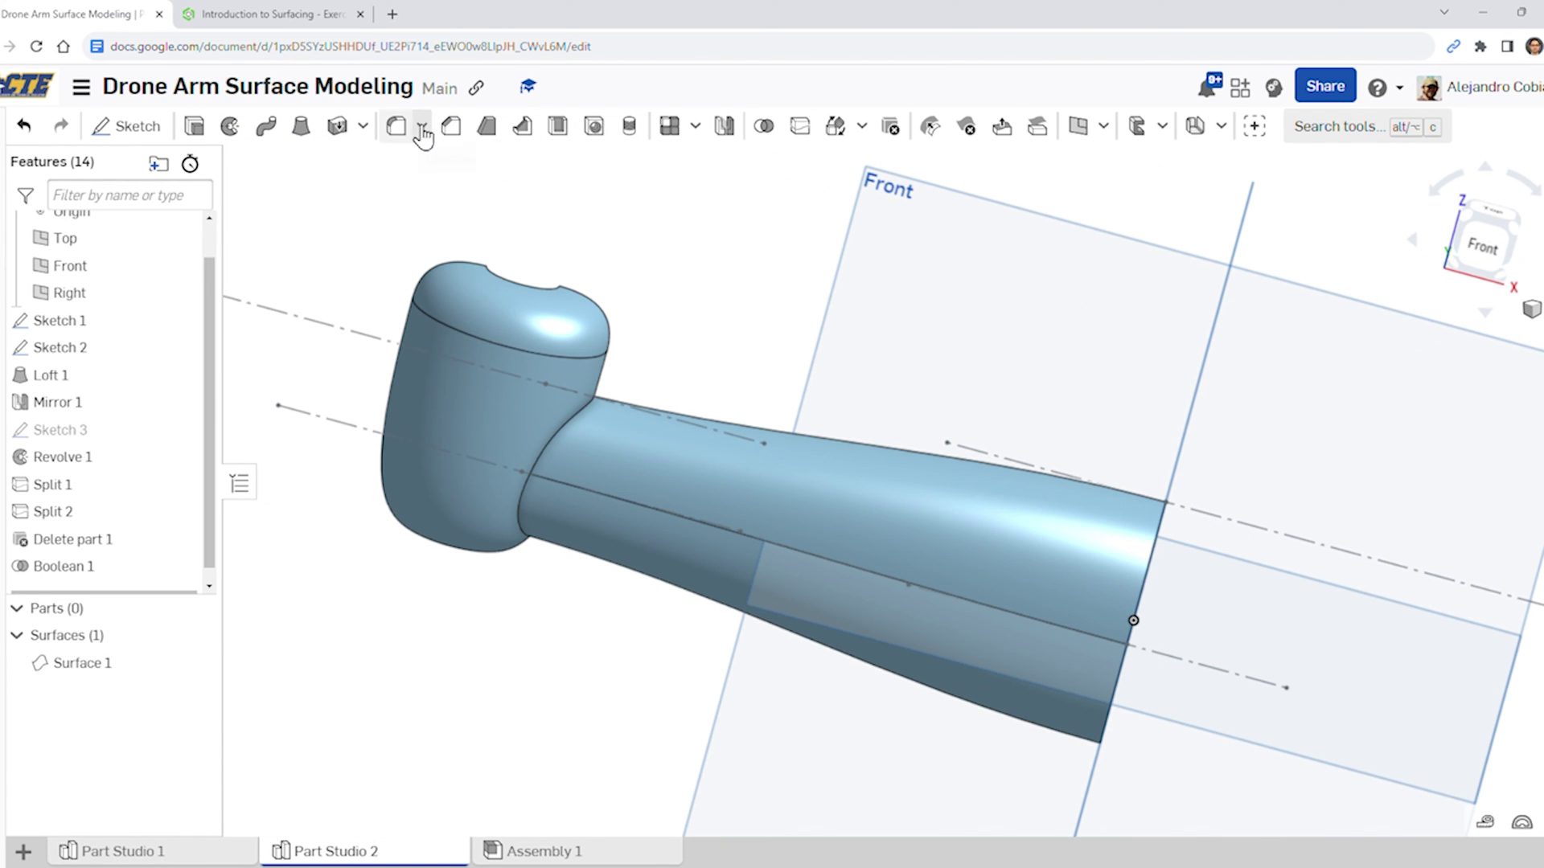
pyautogui.click(396, 127)
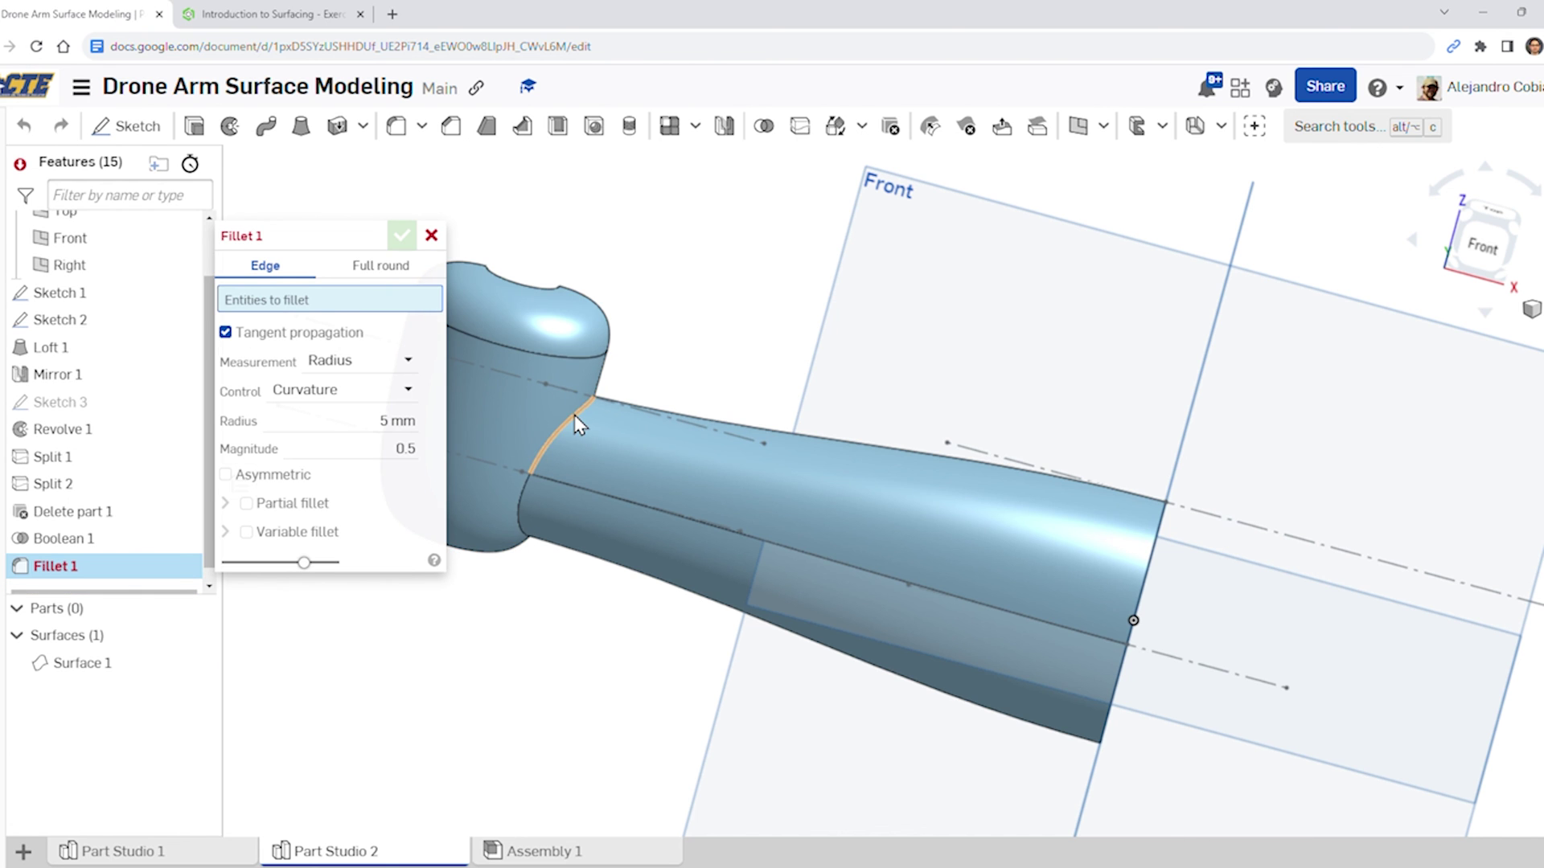
pyautogui.click(574, 415)
pyautogui.moveTo(529, 546); pyautogui.dragTo(421, 151, button='right')
pyautogui.click(265, 13)
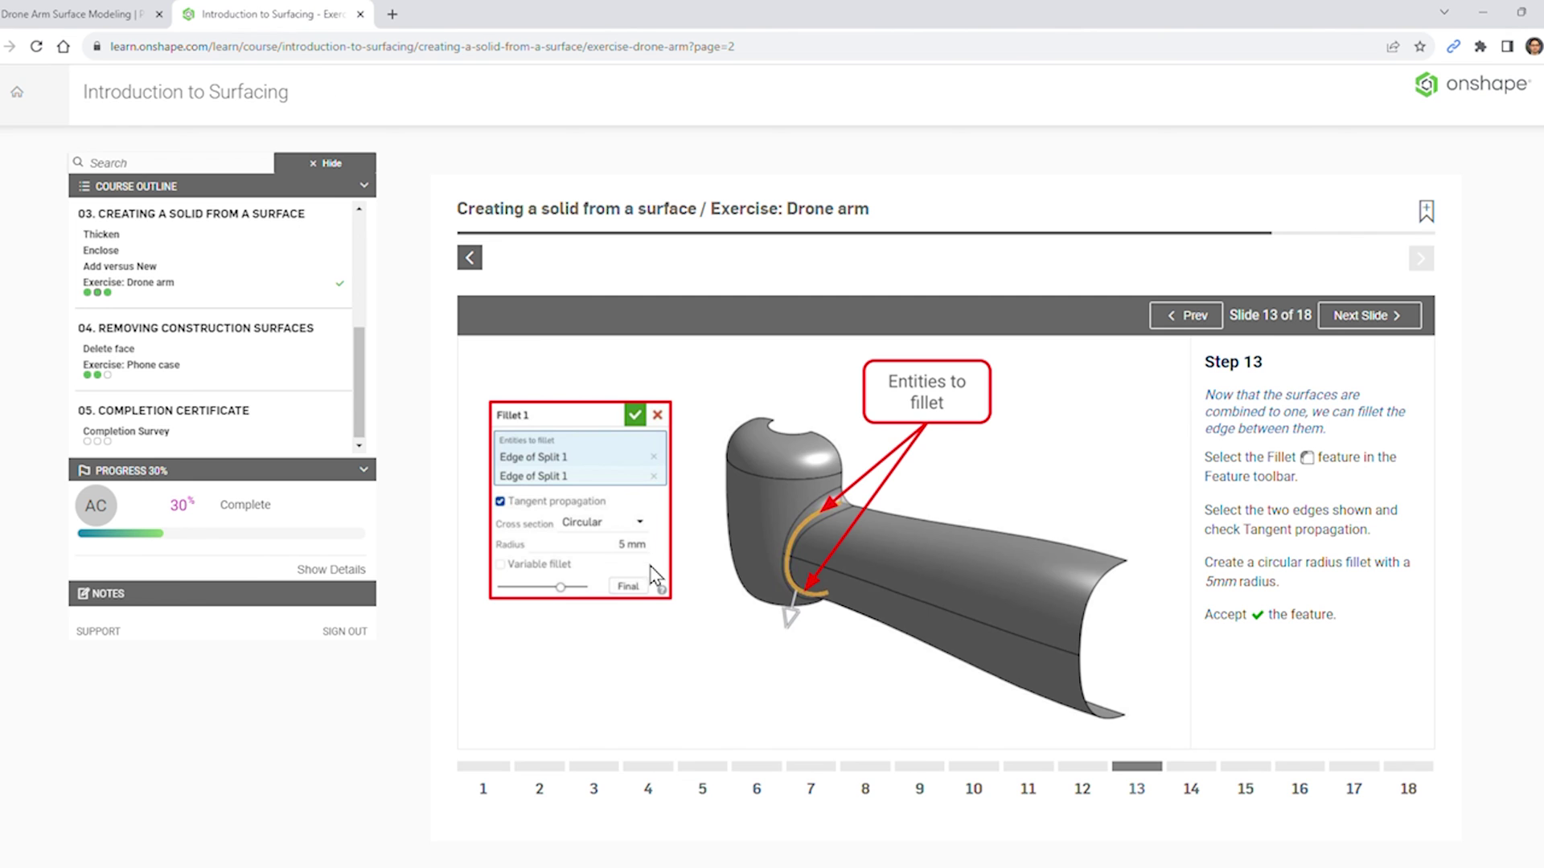
pyautogui.click(81, 13)
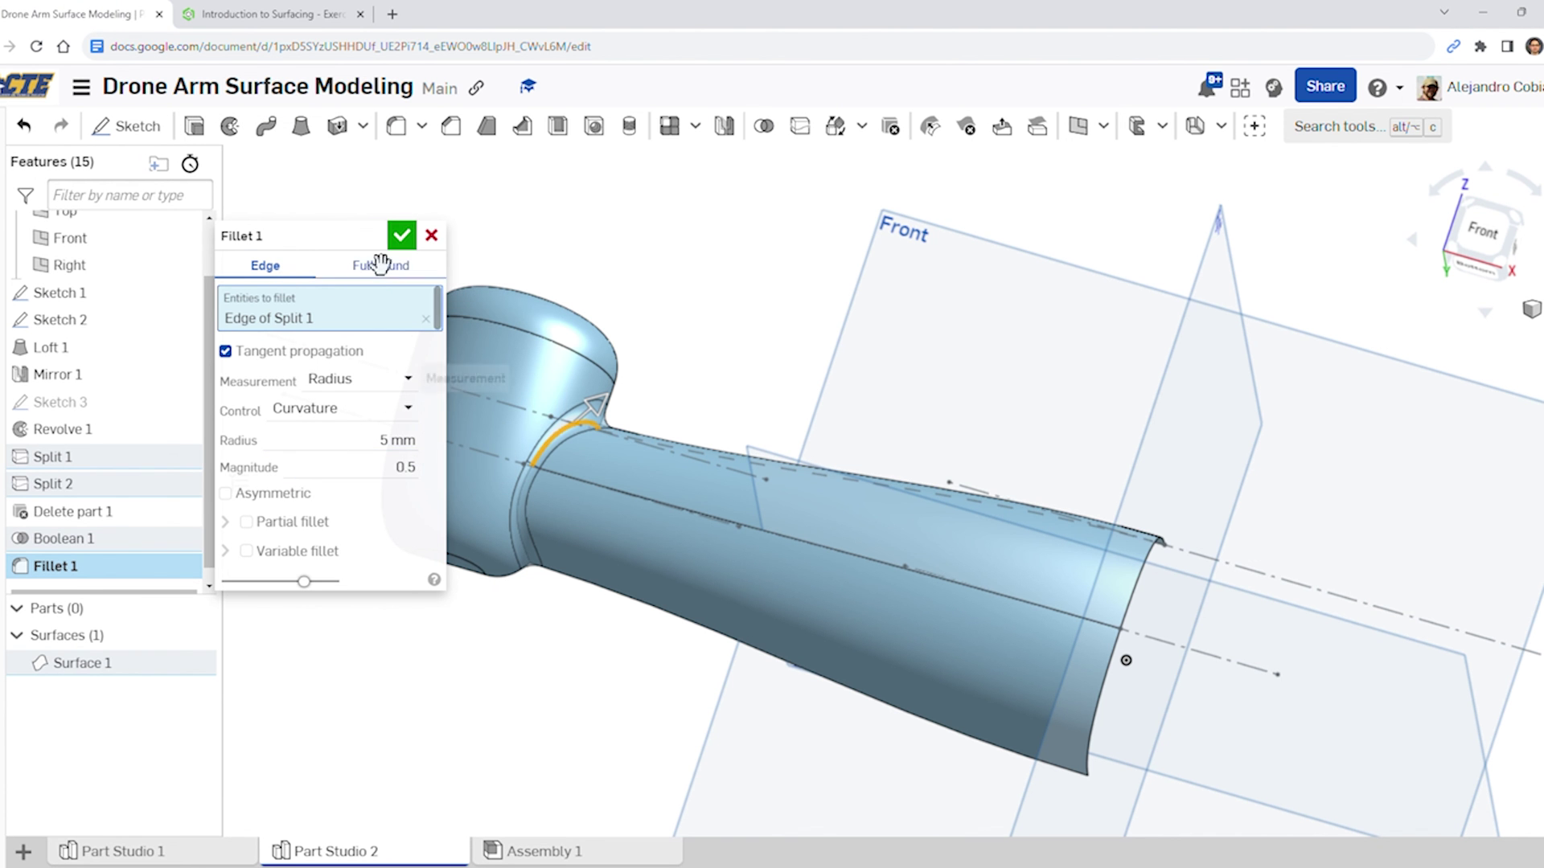
pyautogui.click(401, 236)
pyautogui.moveTo(734, 394); pyautogui.dragTo(563, 241, button='right')
# Open Step 14 of the exercise and start a Plane feature of the Three point type in the drone arm model
pyautogui.click(265, 14)
pyautogui.click(1194, 766)
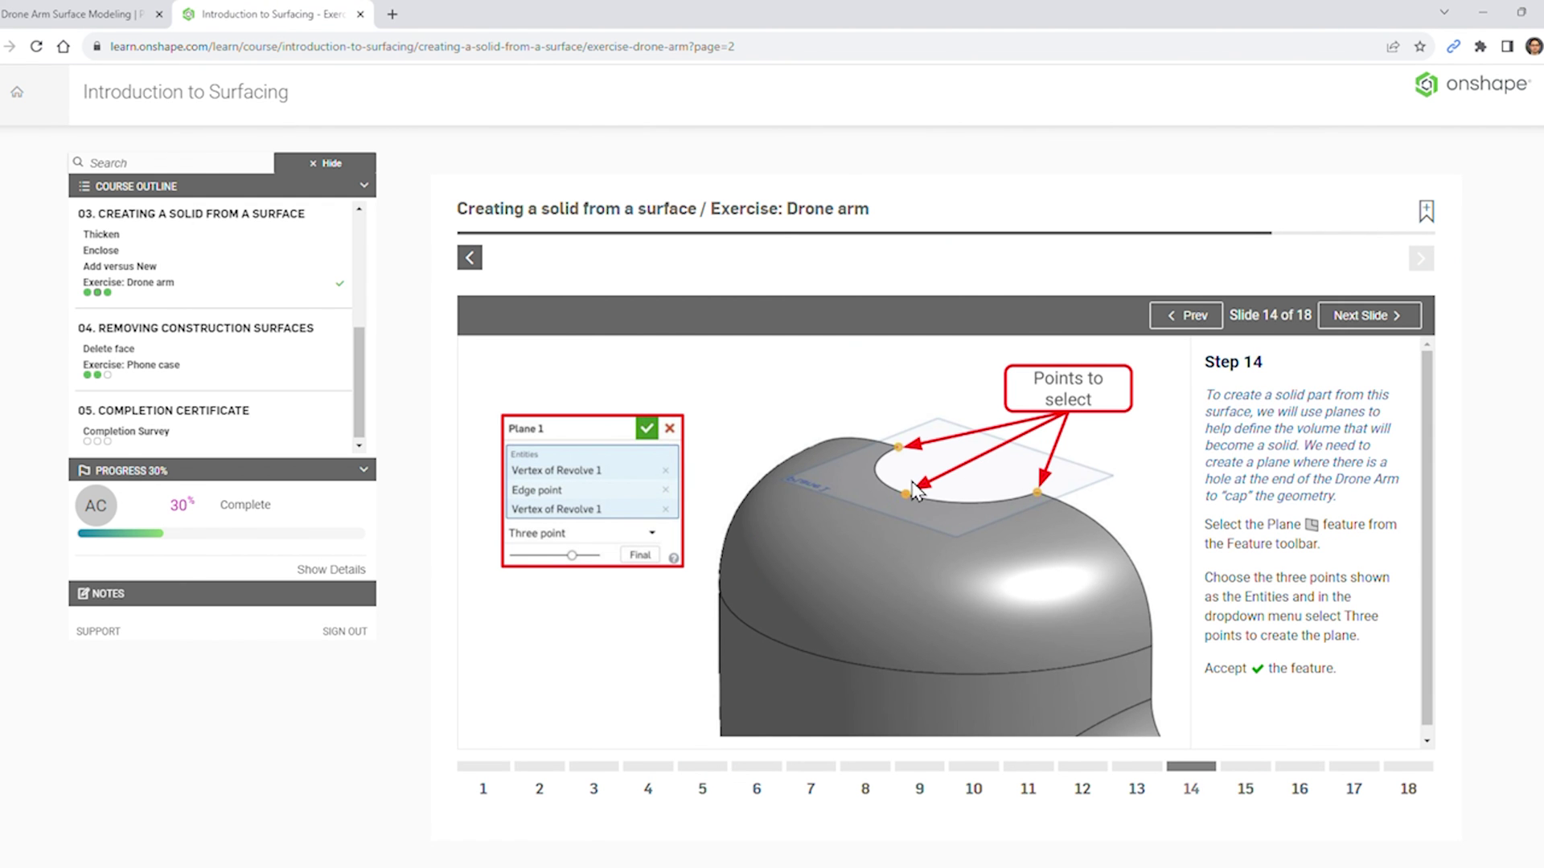
pyautogui.click(80, 14)
pyautogui.moveTo(1125, 337); pyautogui.dragTo(1222, 273, button='right')
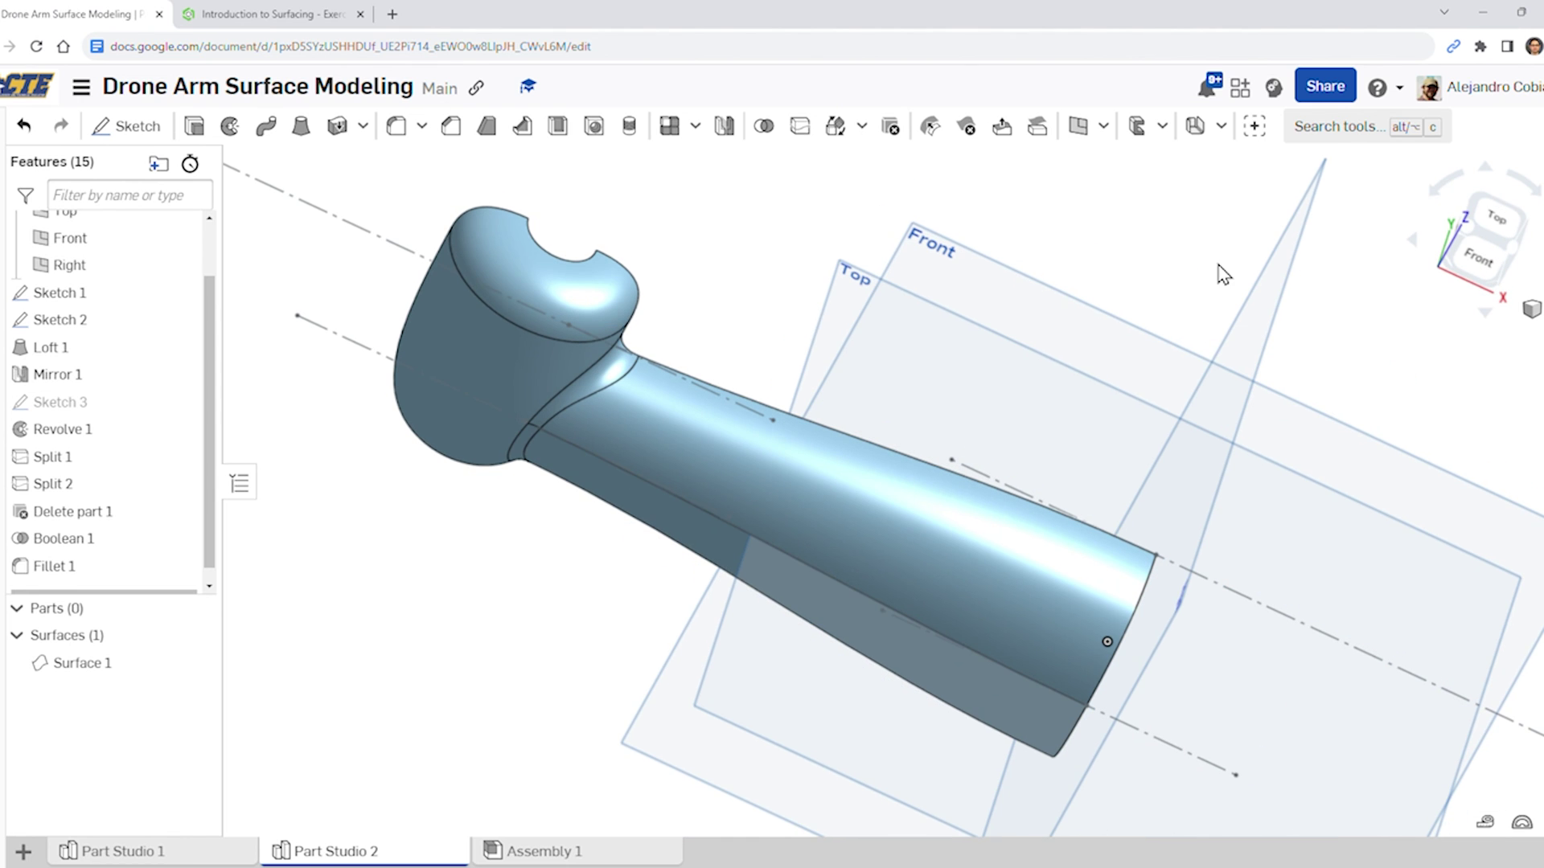
pyautogui.click(1078, 126)
pyautogui.click(225, 314)
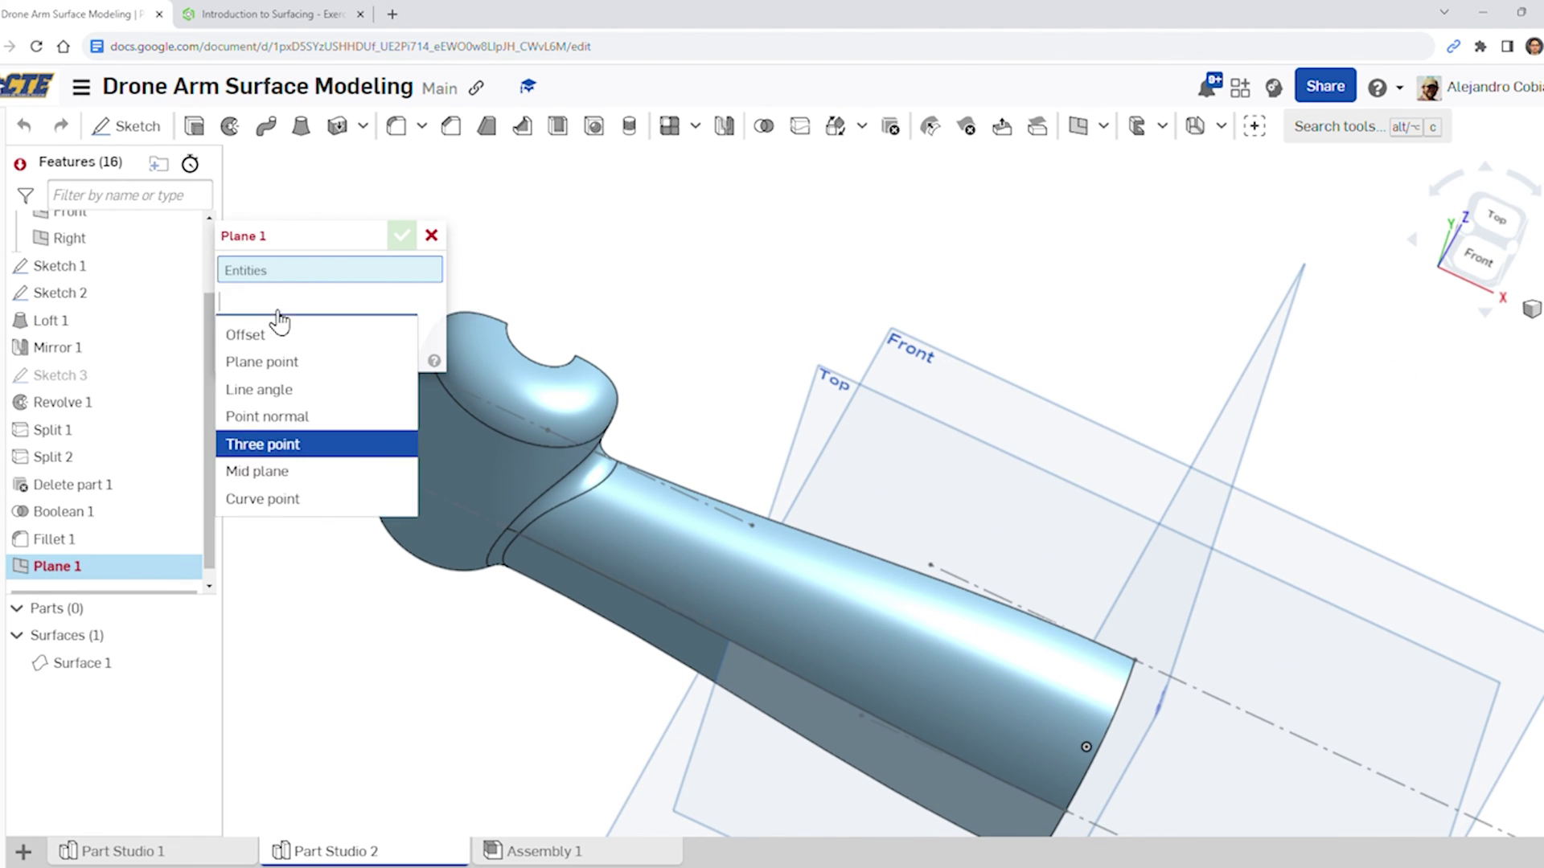
pyautogui.click(394, 441)
# Define the plane by the two end vertices and an edge point on the rim of the half-hole, and accept it
pyautogui.scroll(6, 555, 326)
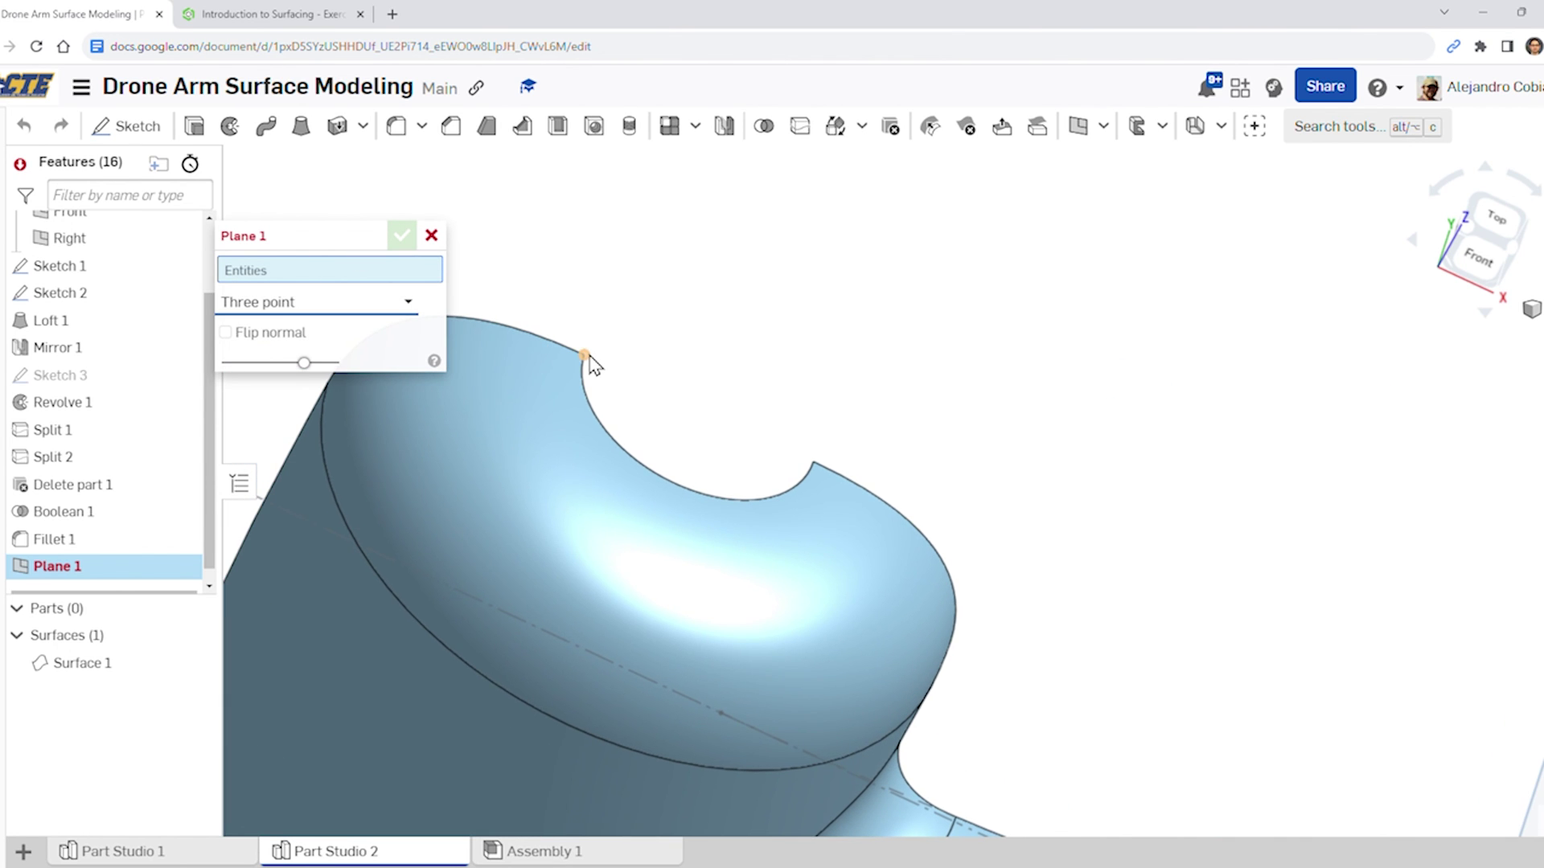
pyautogui.click(586, 356)
pyautogui.click(813, 465)
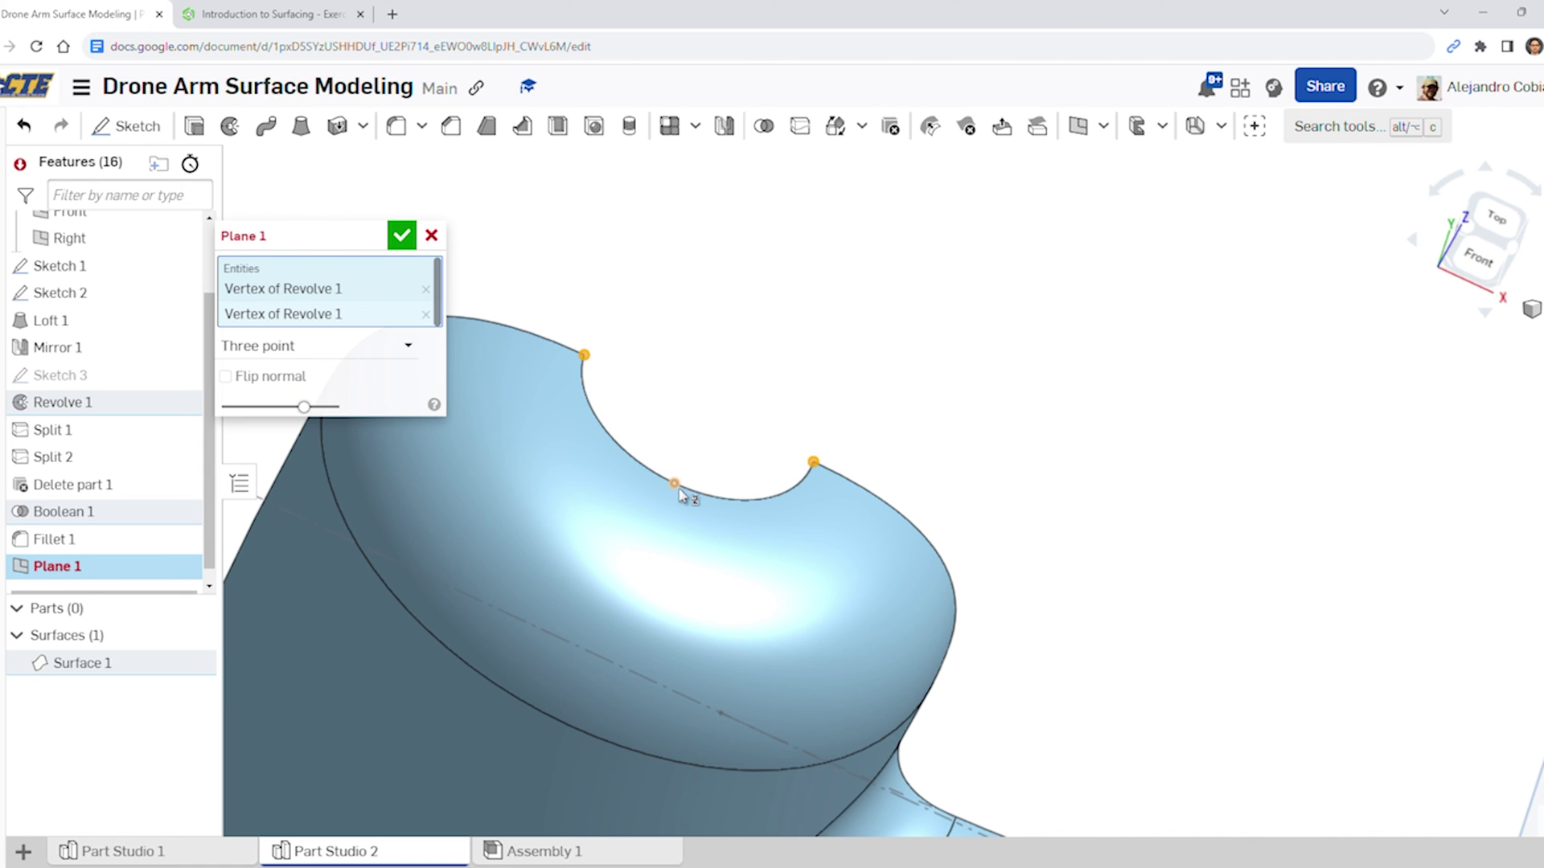
pyautogui.click(675, 487)
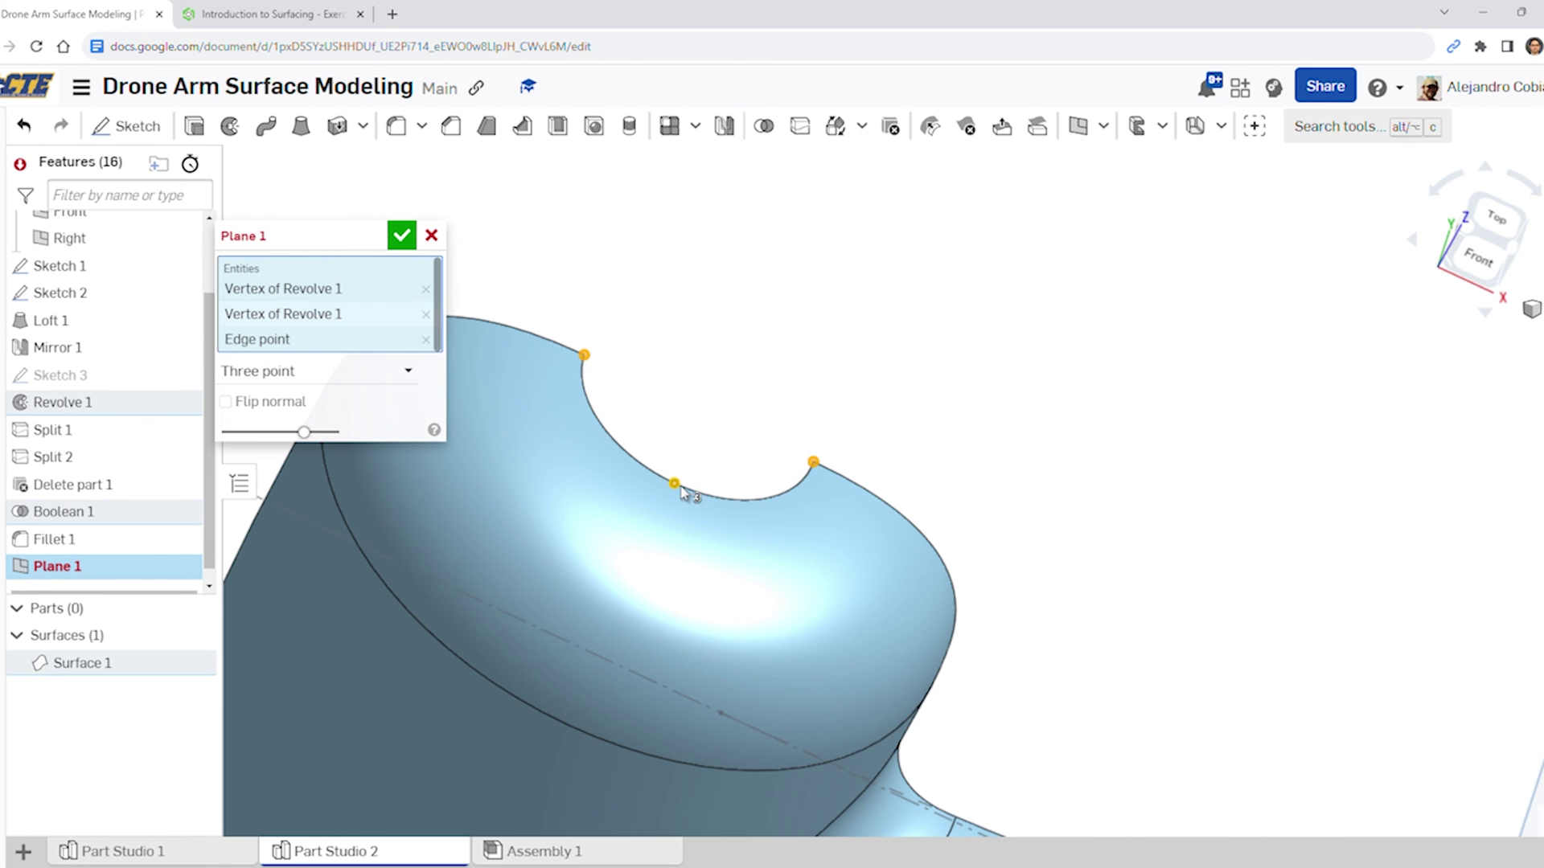
pyautogui.click(401, 235)
pyautogui.hotkey('shift', '7')
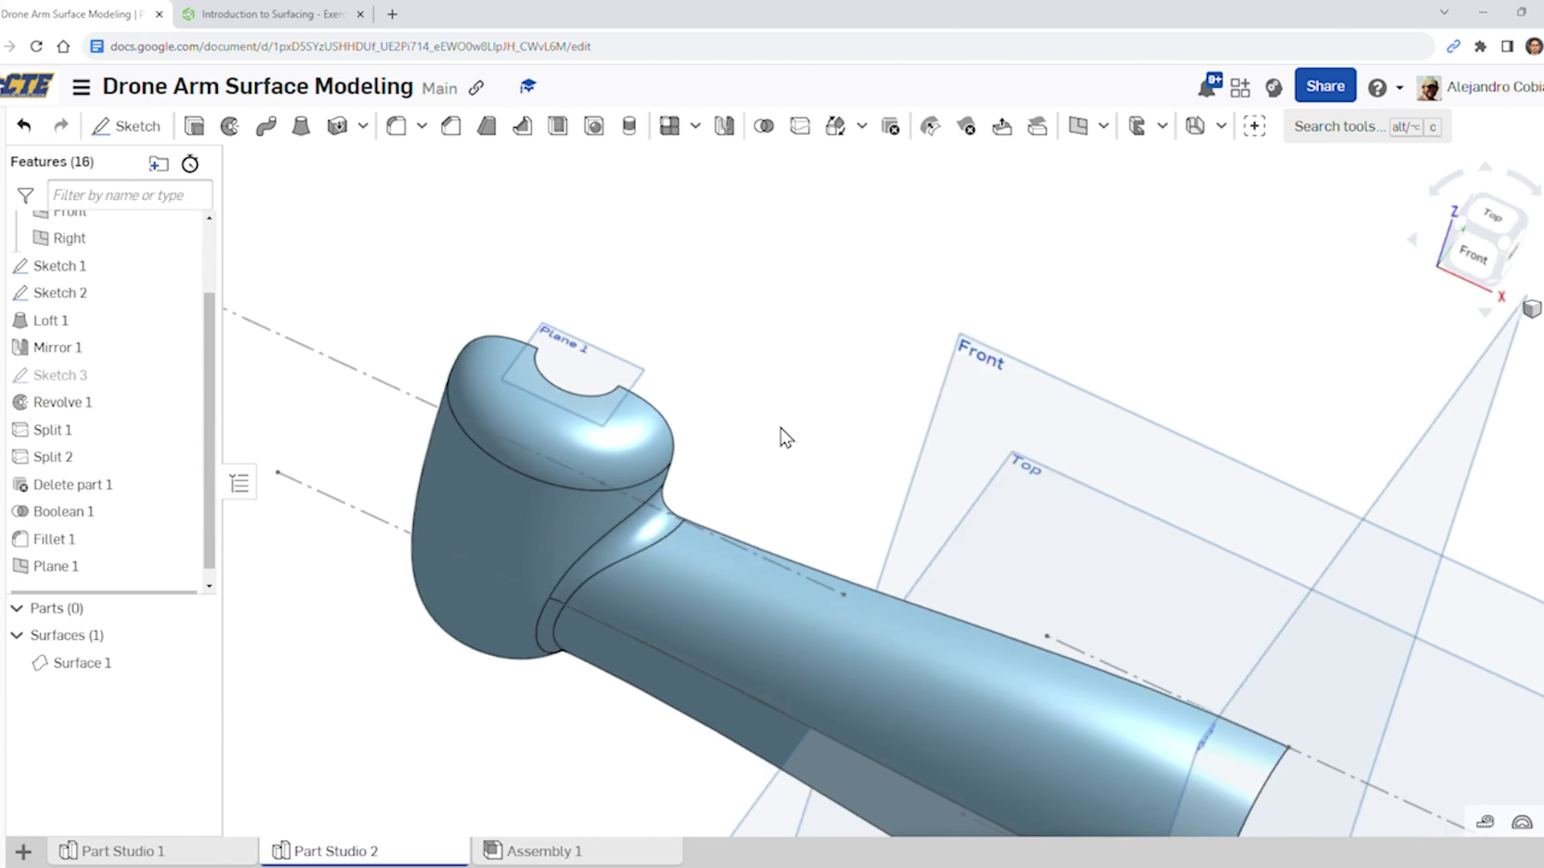
pyautogui.scroll(-5, 941, 519)
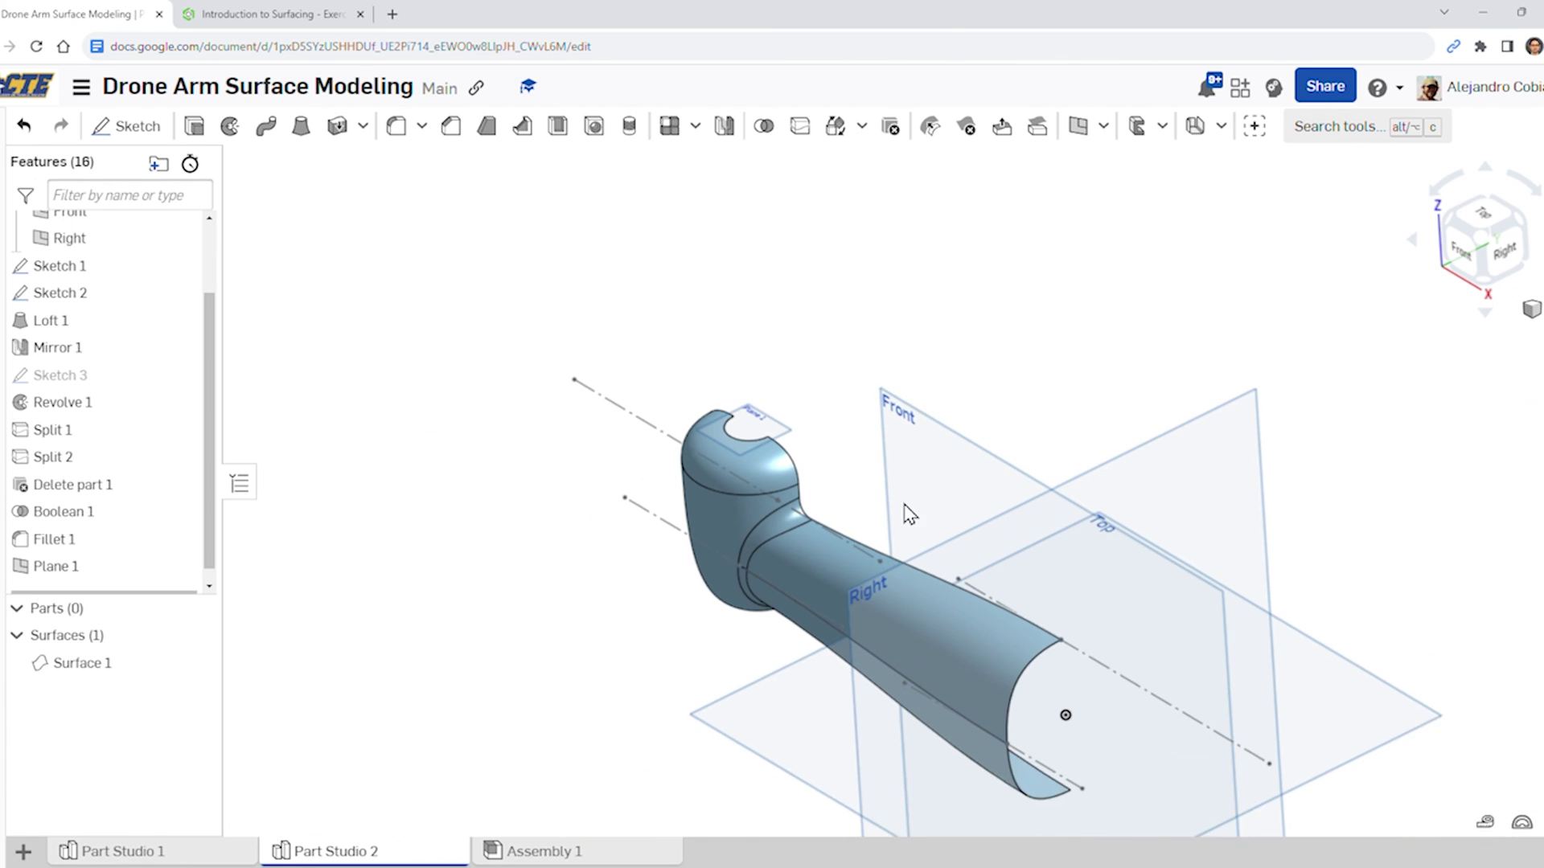
# Following Step 15, start an Enclose feature with Surface 1, Plane 1, the Front plane and the Right plane as entities
pyautogui.click(313, 14)
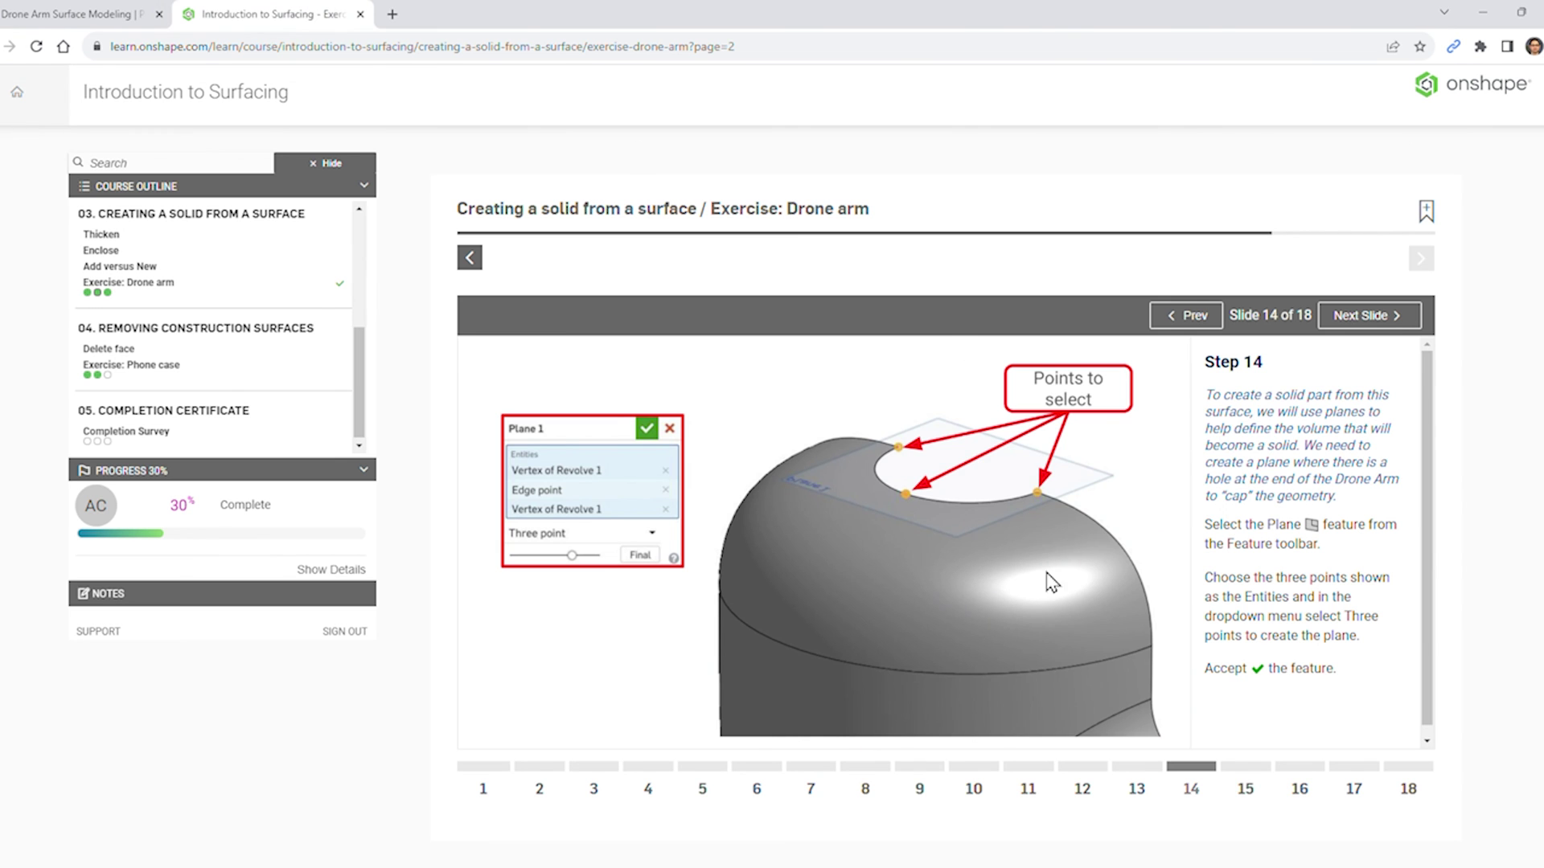
pyautogui.click(1244, 768)
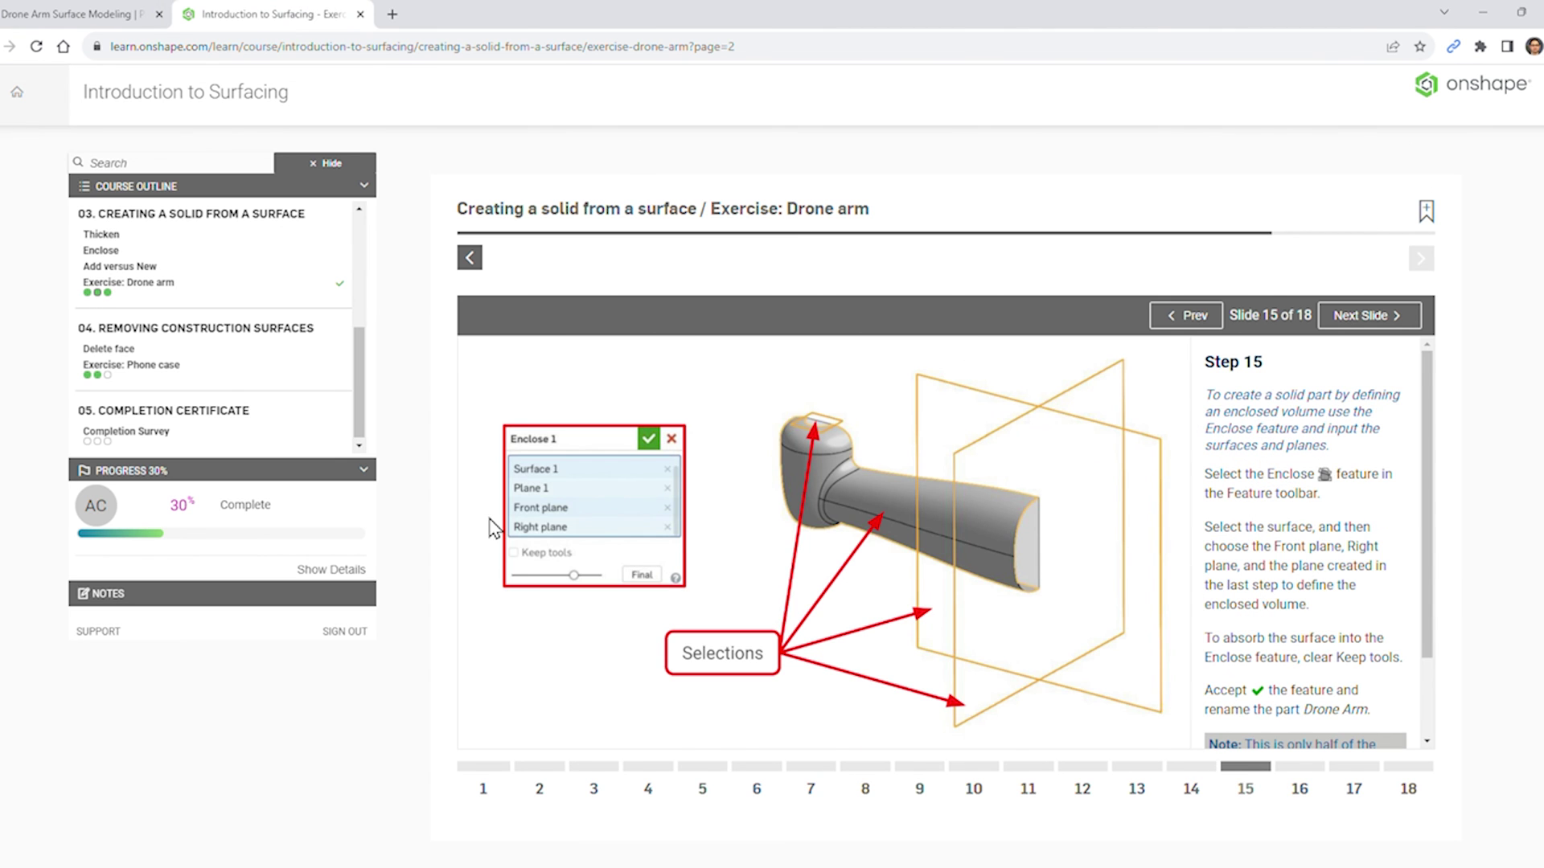
pyautogui.click(31, 11)
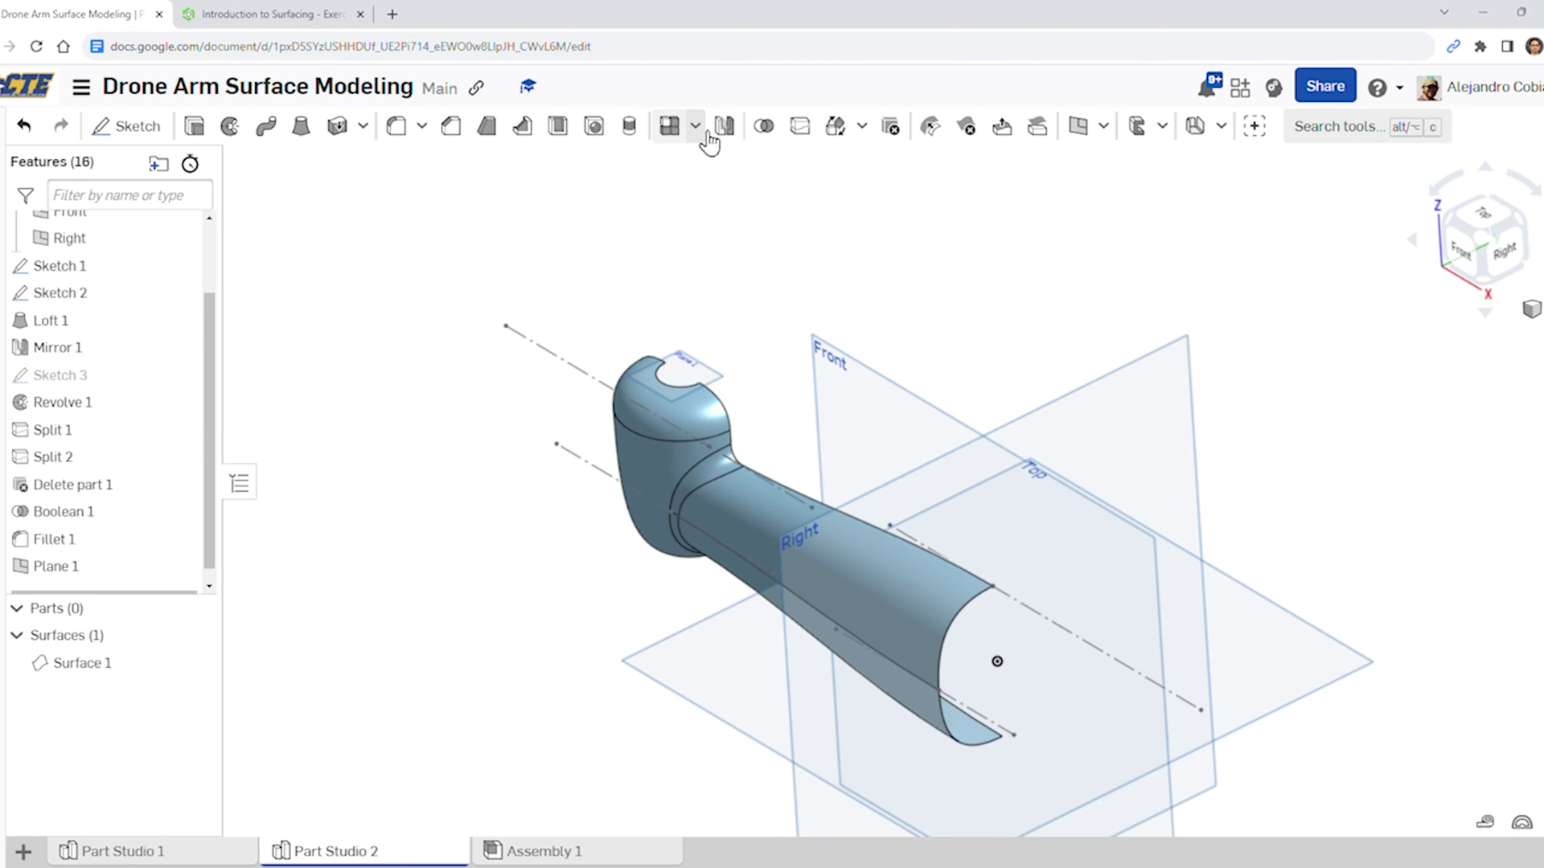
pyautogui.click(363, 126)
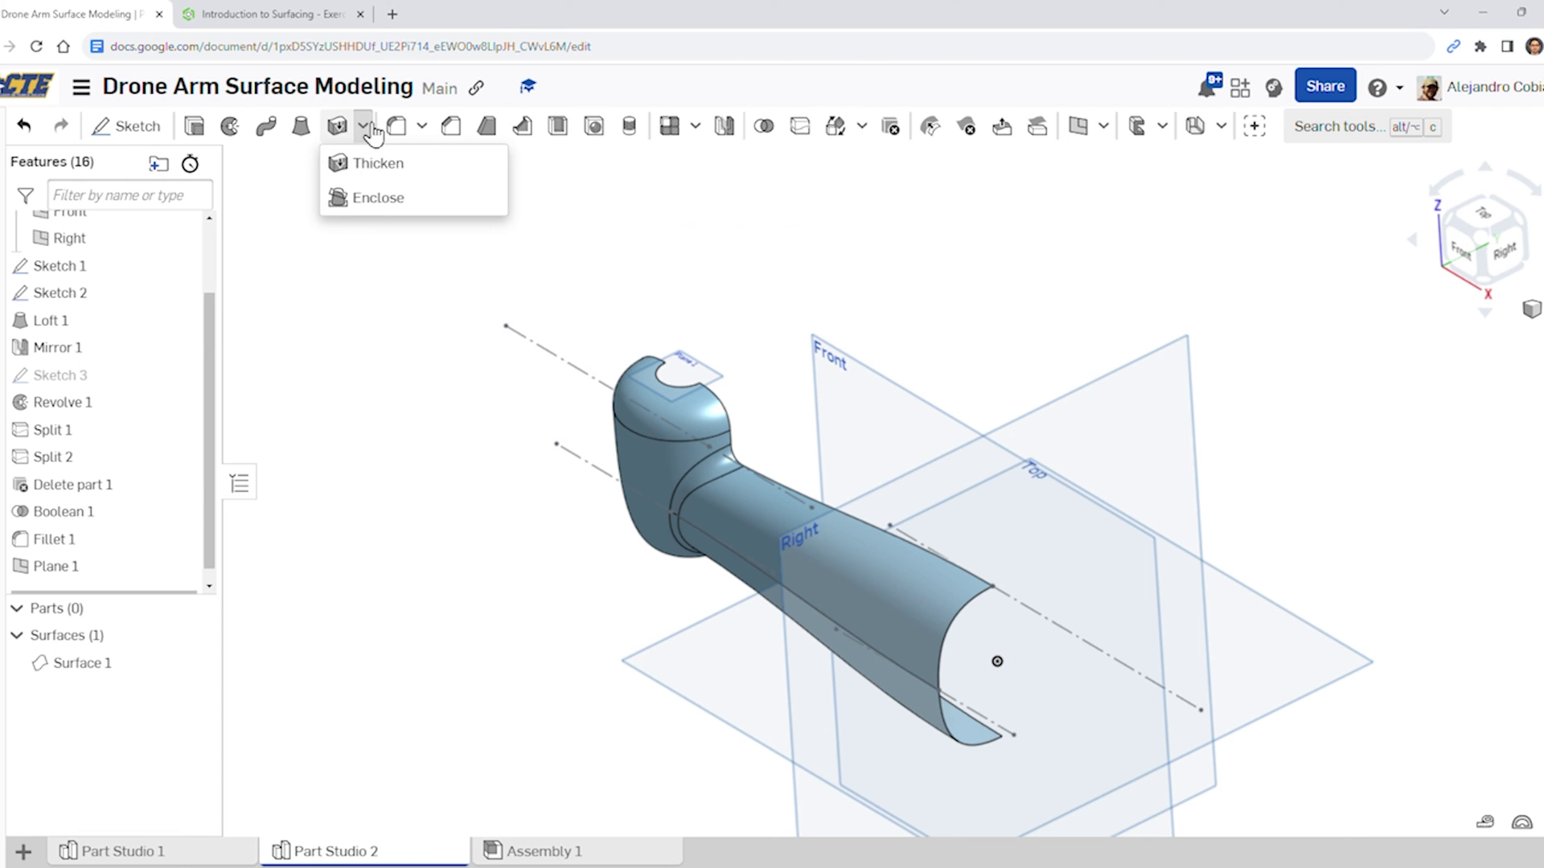
pyautogui.click(384, 199)
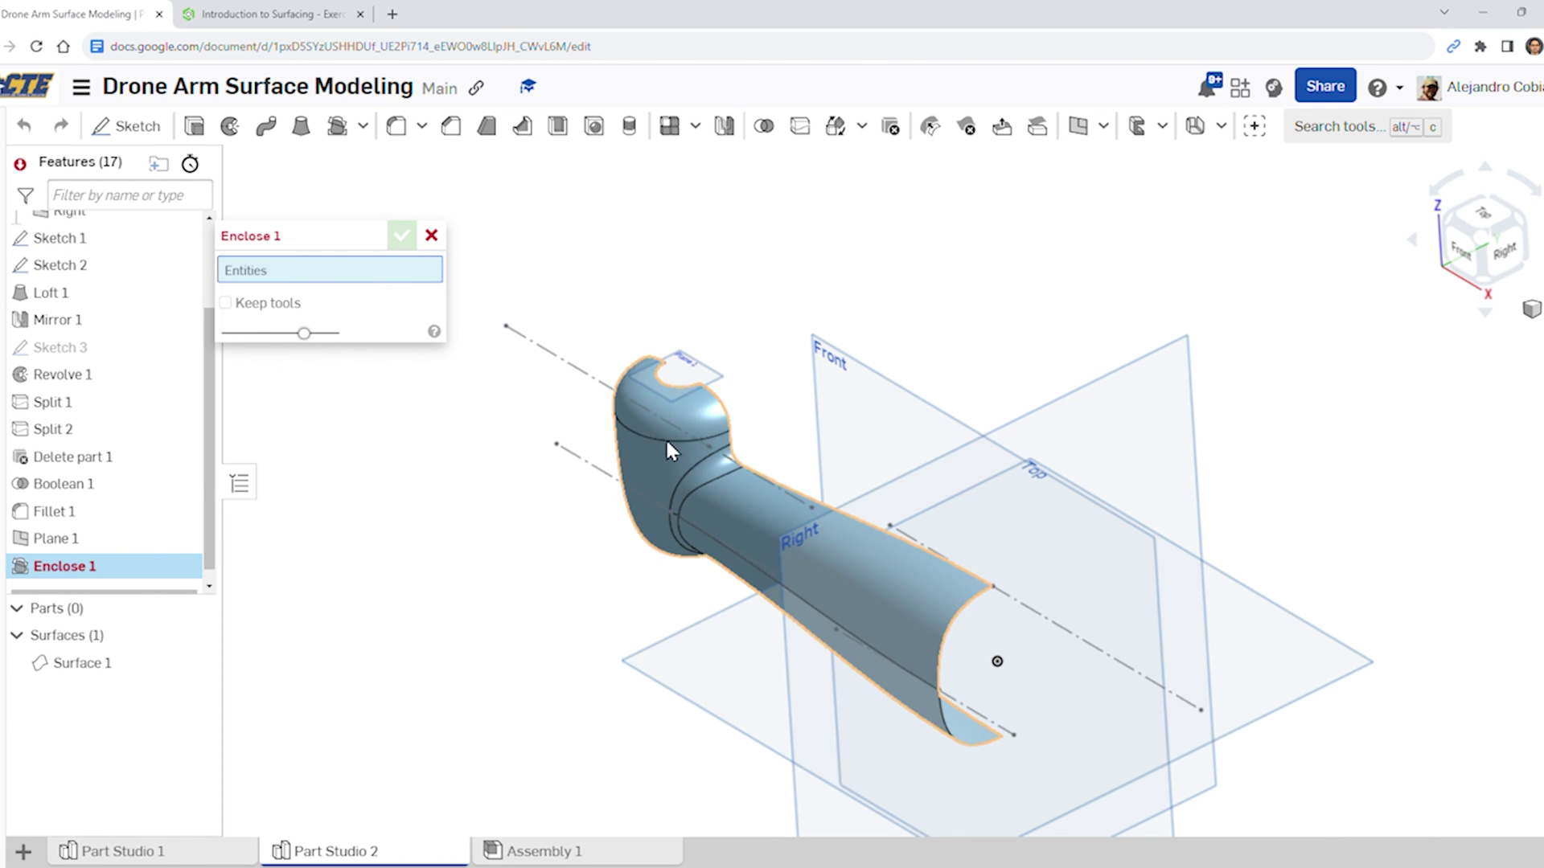
pyautogui.click(77, 664)
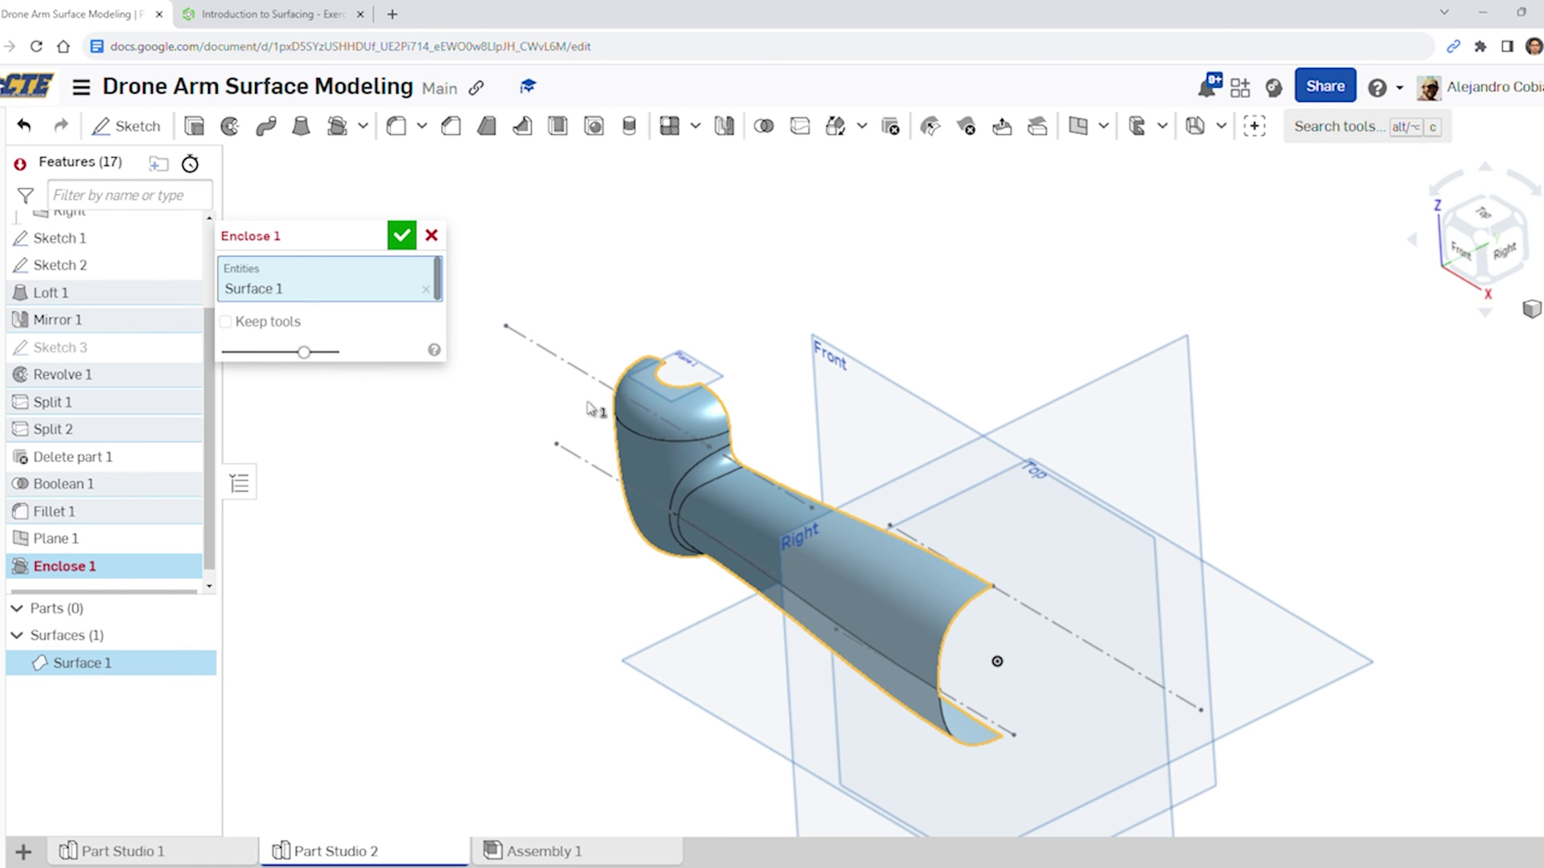
pyautogui.click(680, 372)
pyautogui.click(838, 407)
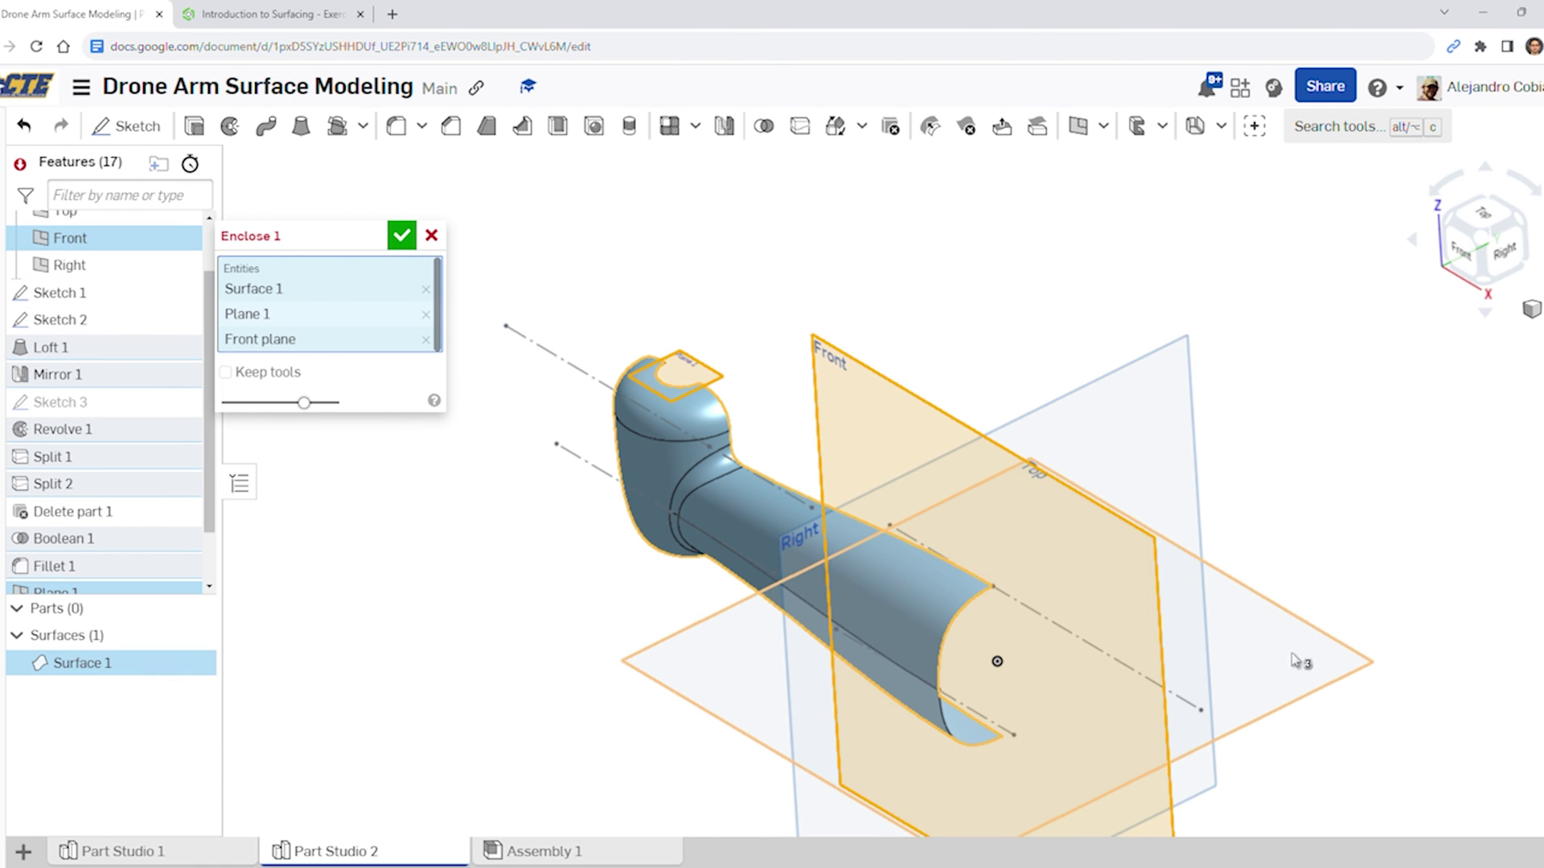
pyautogui.moveTo(1261, 653); pyautogui.dragTo(1026, 568, button='right')
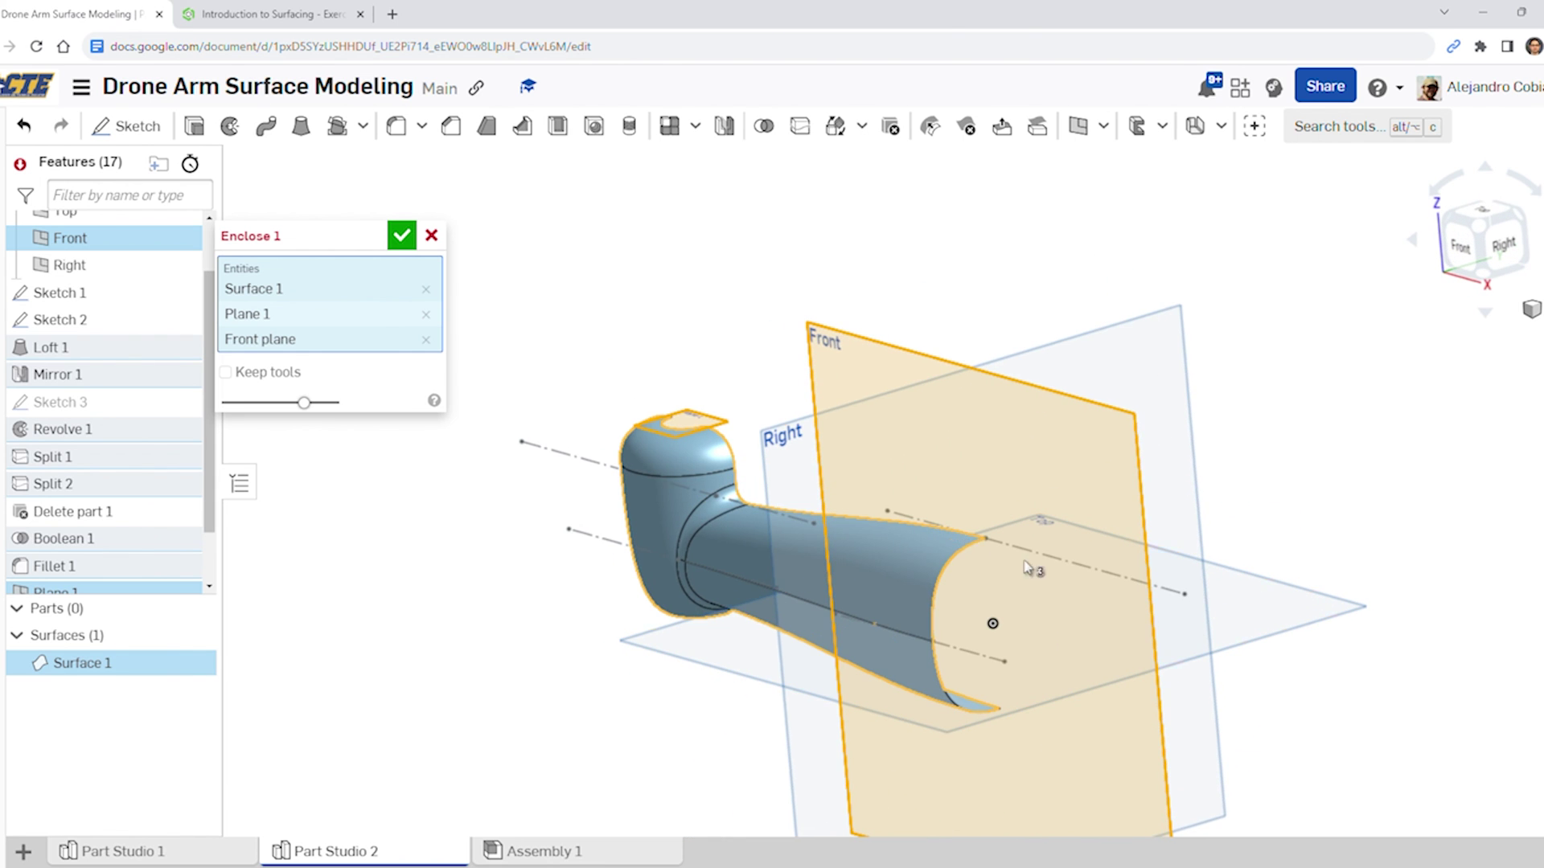
pyautogui.click(1123, 378)
pyautogui.moveTo(1281, 507); pyautogui.dragTo(891, 672, button='right')
pyautogui.click(846, 759)
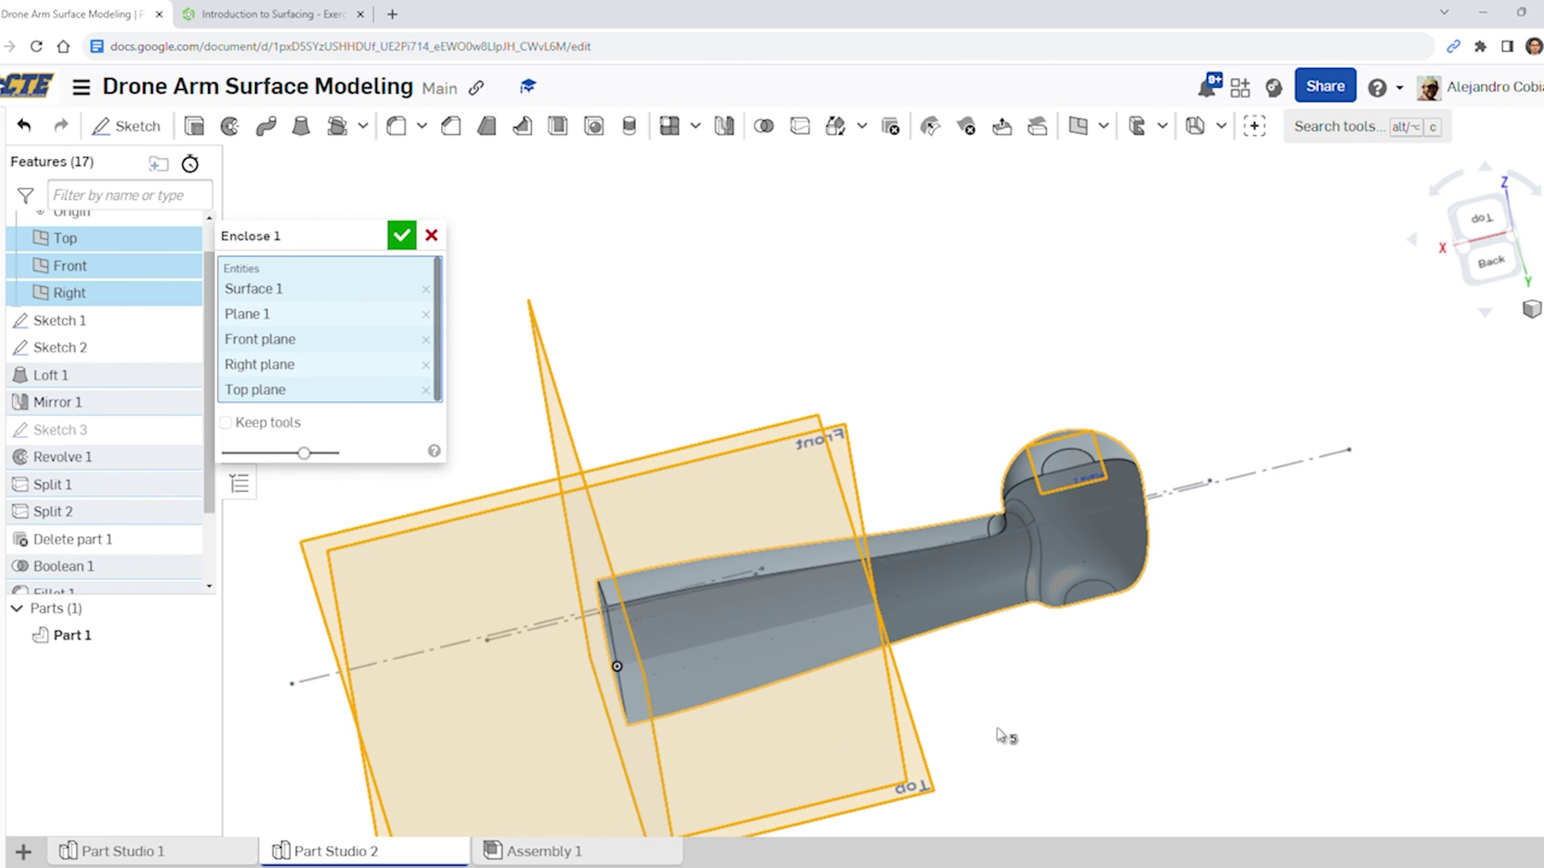
pyautogui.moveTo(1000, 731); pyautogui.dragTo(977, 486, button='middle')
pyautogui.moveTo(975, 521); pyautogui.dragTo(964, 325, button='right')
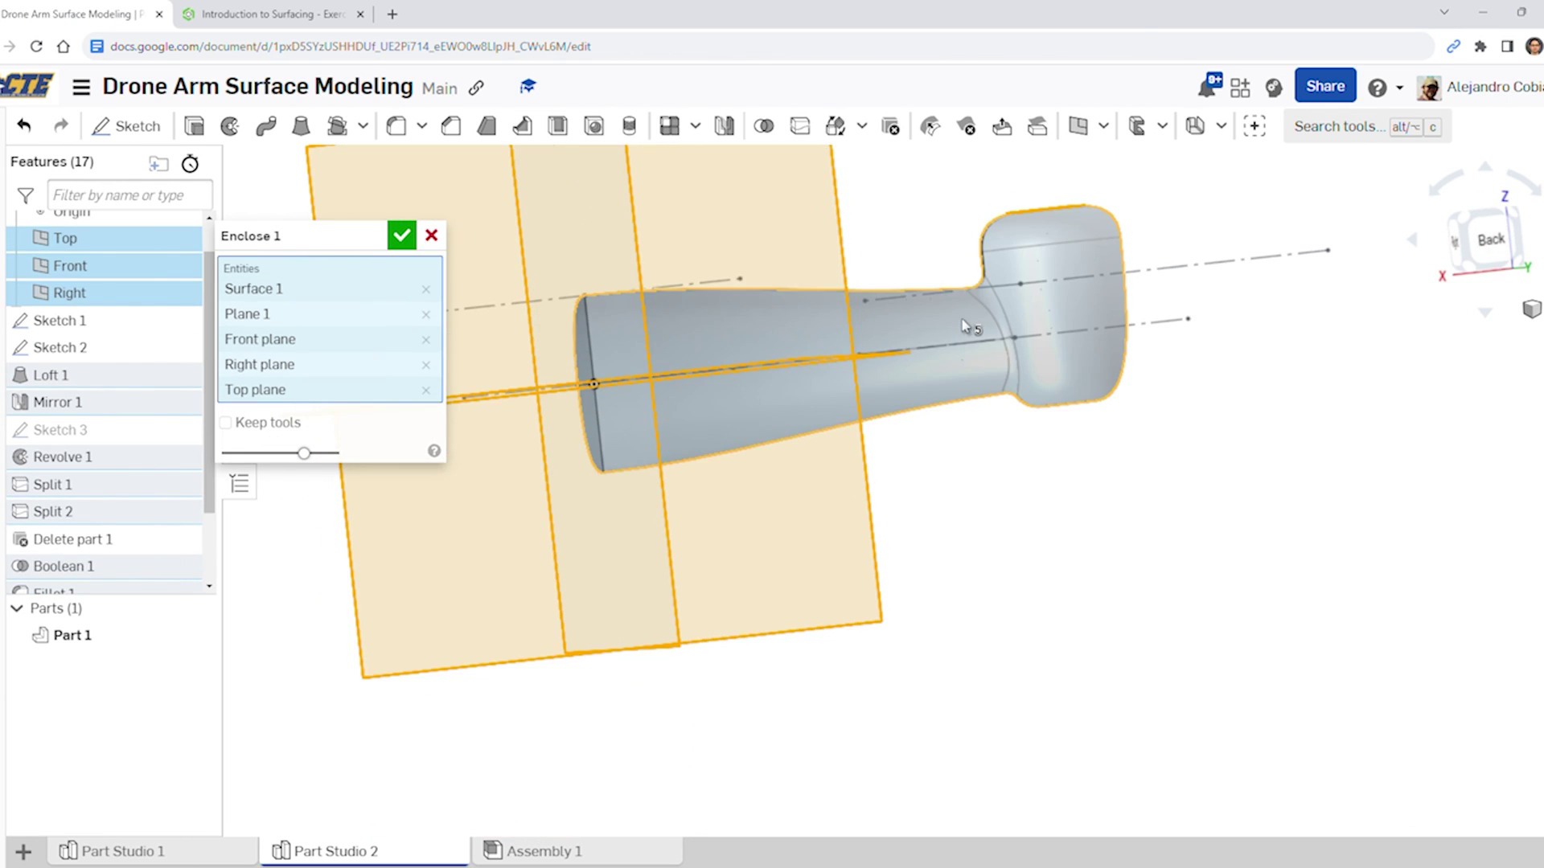
pyautogui.moveTo(913, 389); pyautogui.dragTo(913, 479, button='right')
pyautogui.click(913, 479)
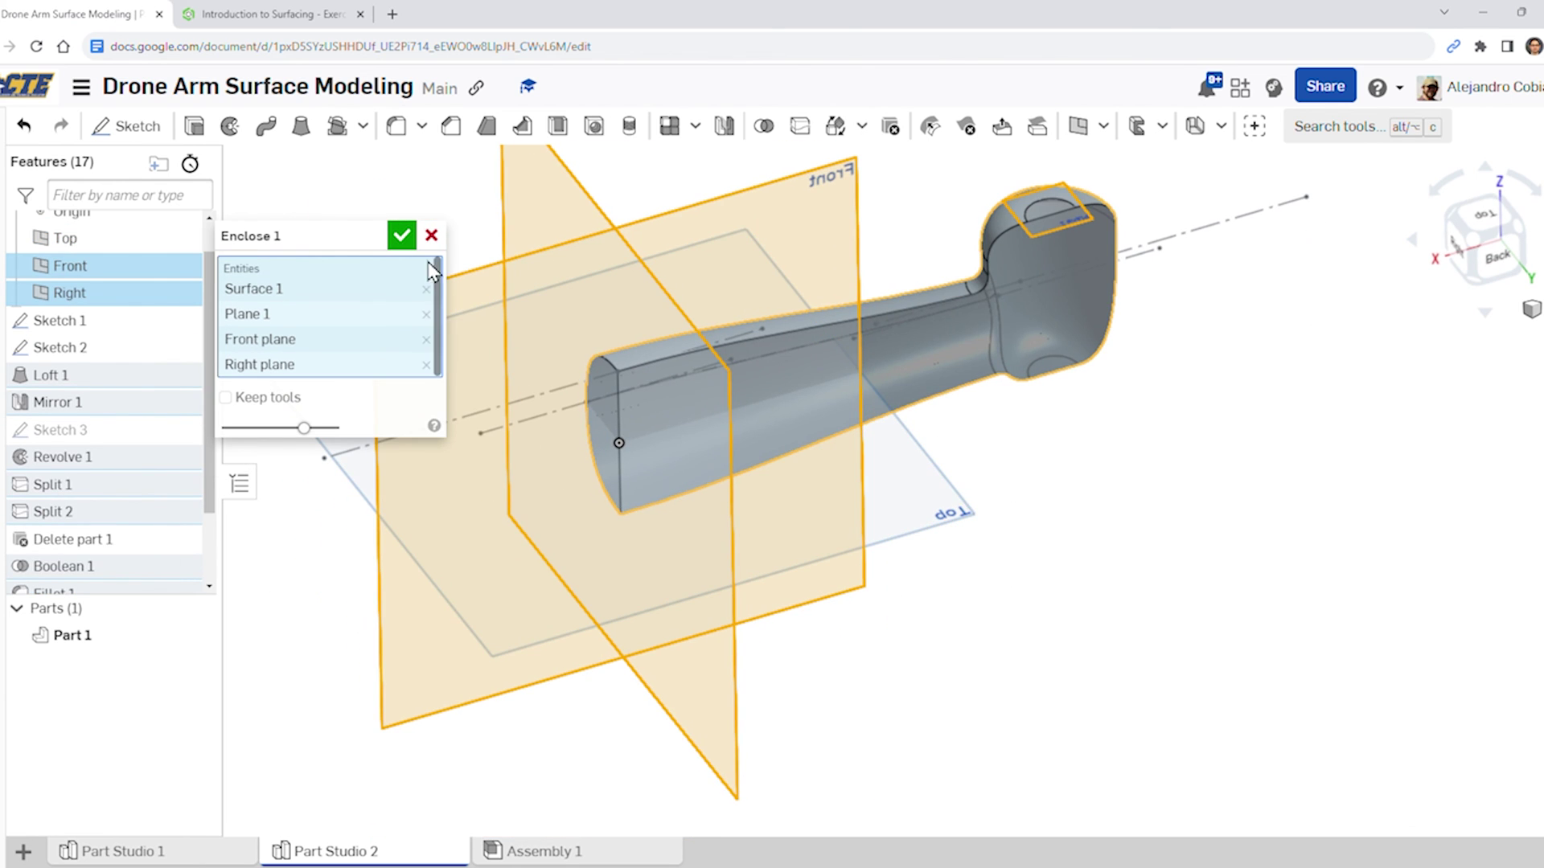
# Accept the Enclose feature with Keep tools off to turn the surface into a solid part
pyautogui.click(401, 236)
pyautogui.moveTo(659, 593); pyautogui.dragTo(611, 386, button='right')
# Following Step 16, mirror Part 1 about the Front plane as a Part mirror with Add, using Part 1 as the merge scope
pyautogui.click(302, 12)
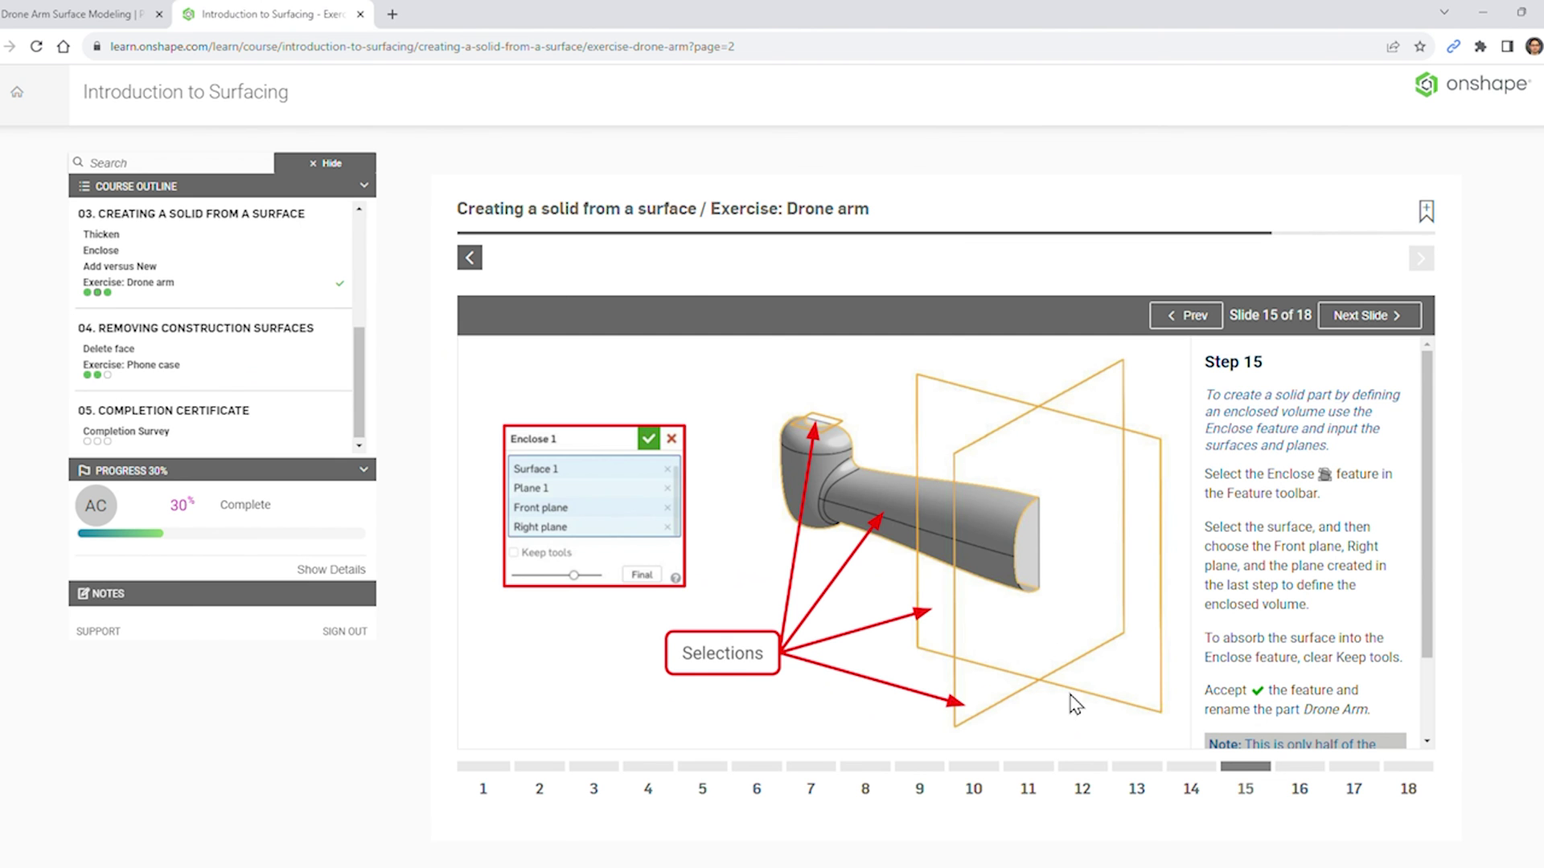
pyautogui.click(1297, 780)
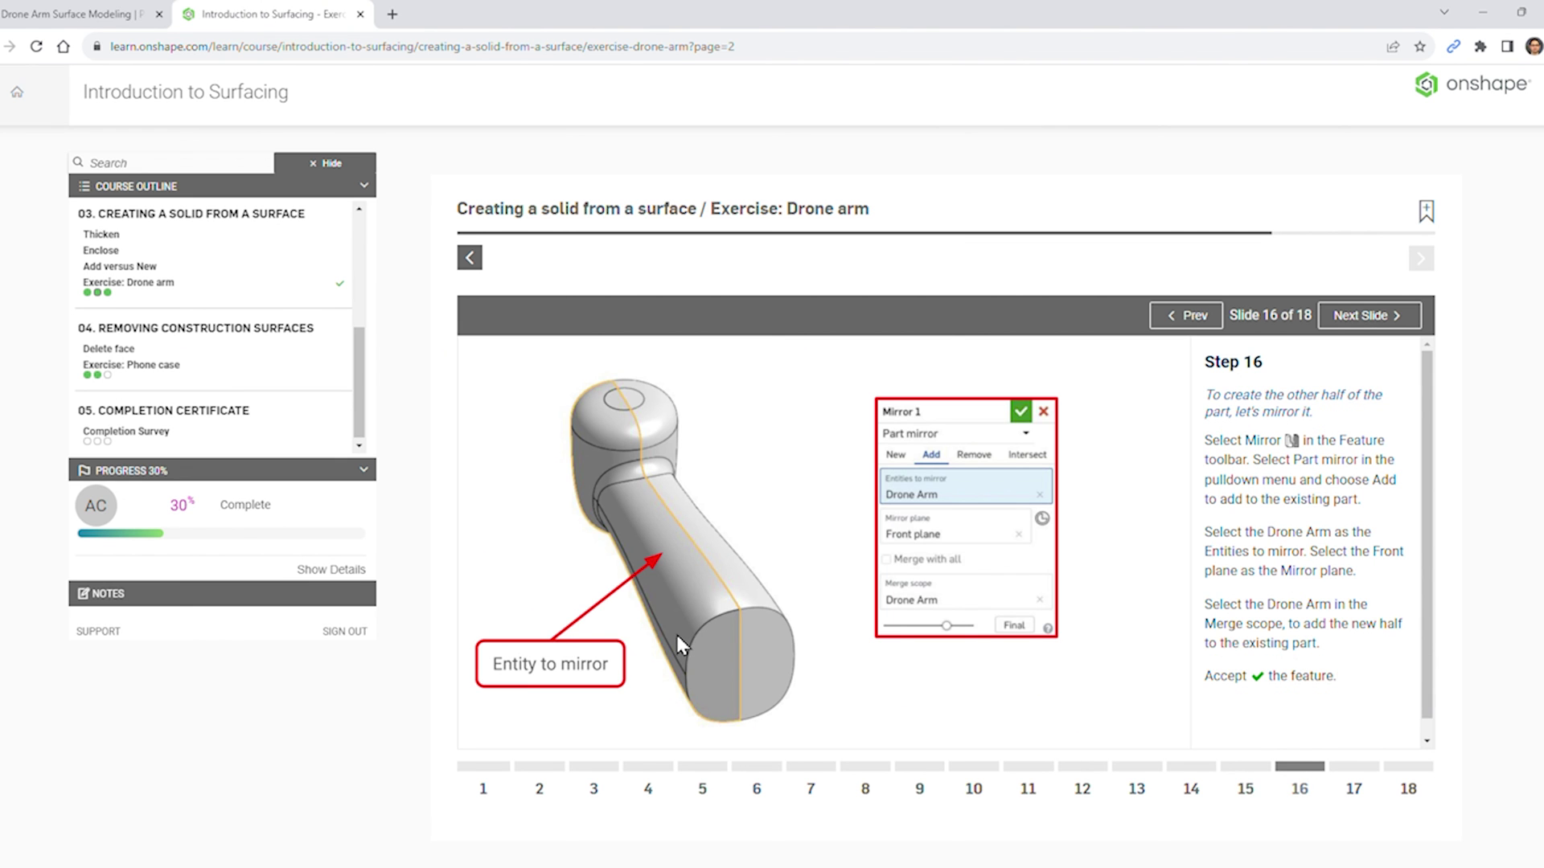
pyautogui.click(166, 8)
pyautogui.moveTo(1017, 189); pyautogui.dragTo(796, 191, button='right')
pyautogui.click(724, 127)
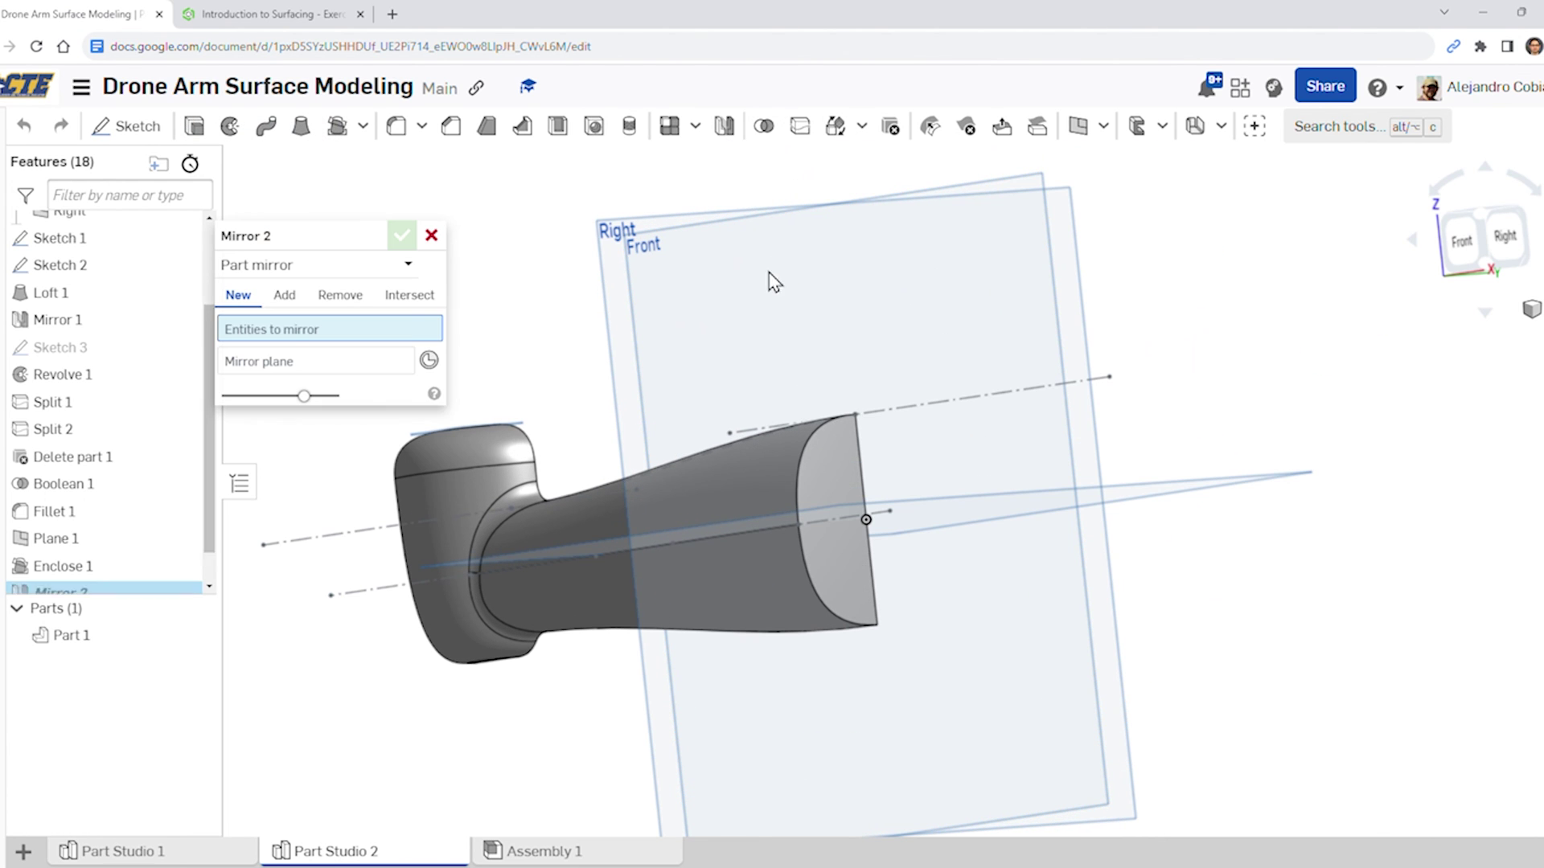
pyautogui.moveTo(772, 276); pyautogui.dragTo(750, 345, button='right')
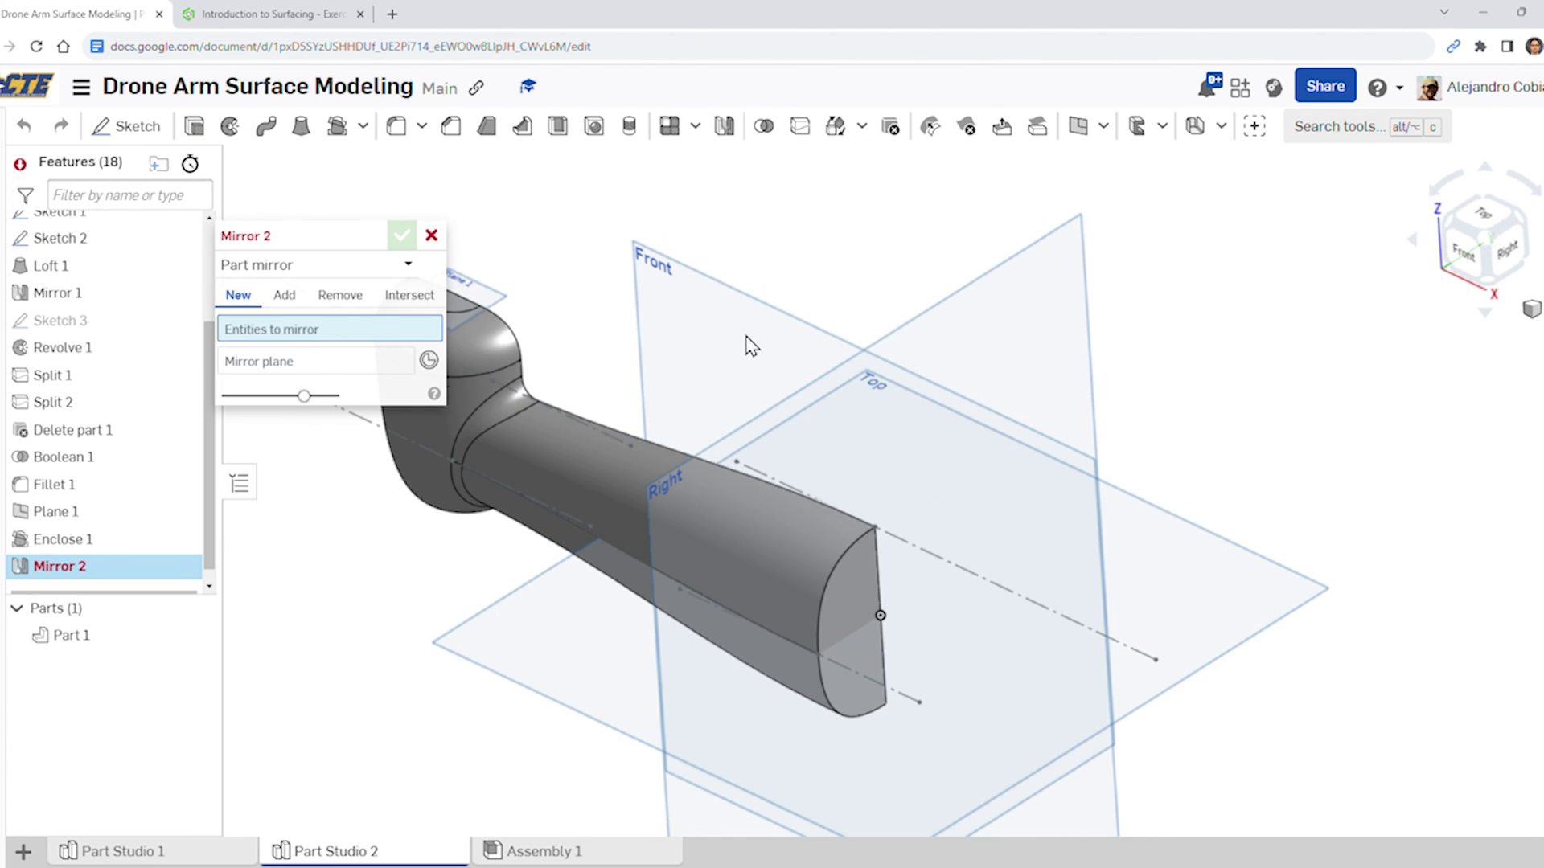
pyautogui.click(581, 450)
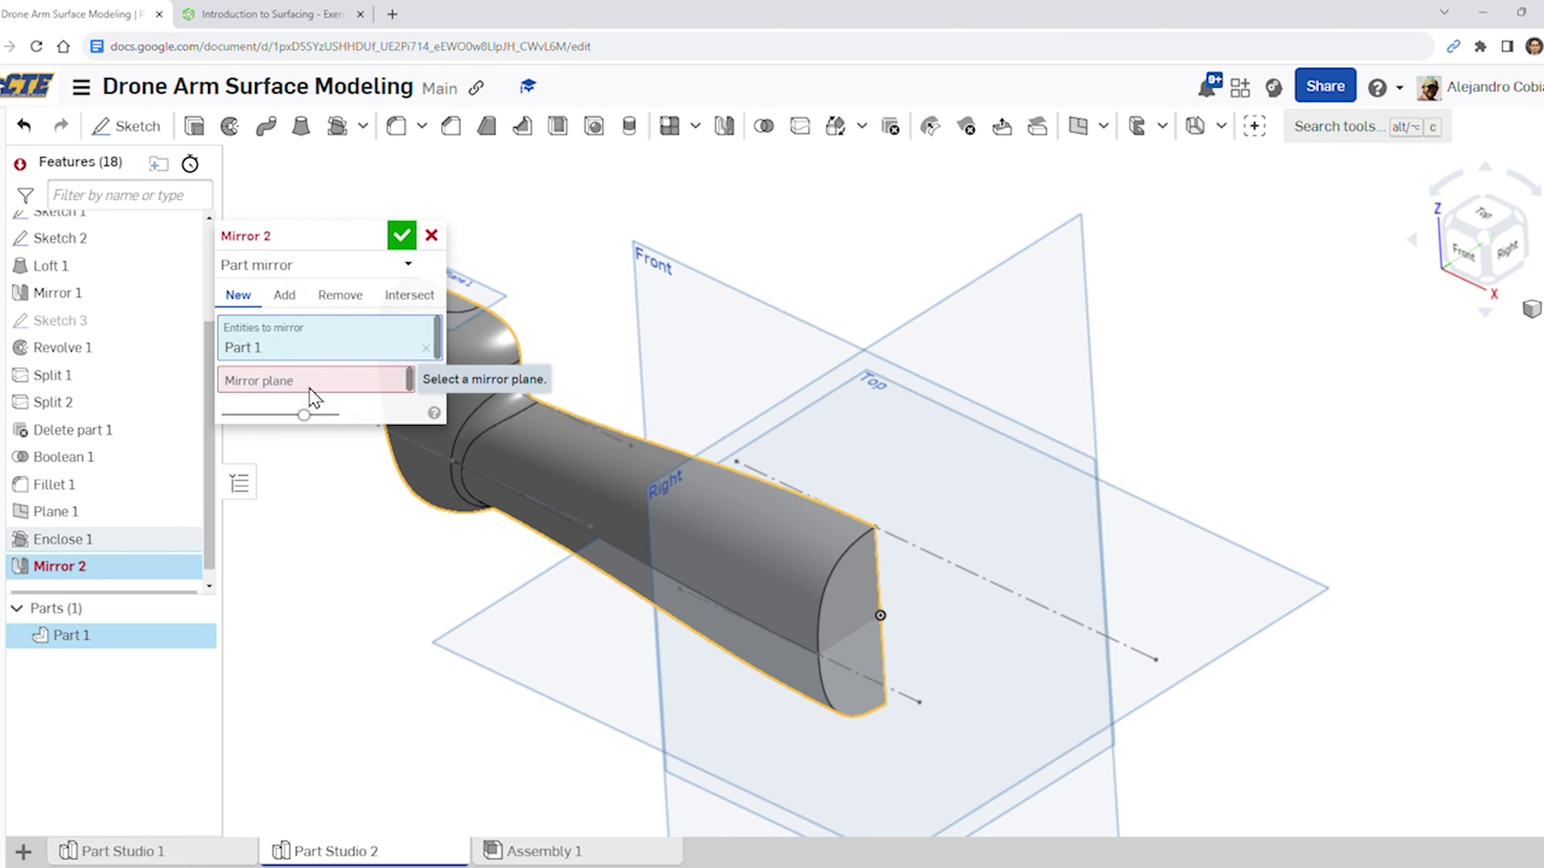
pyautogui.click(658, 351)
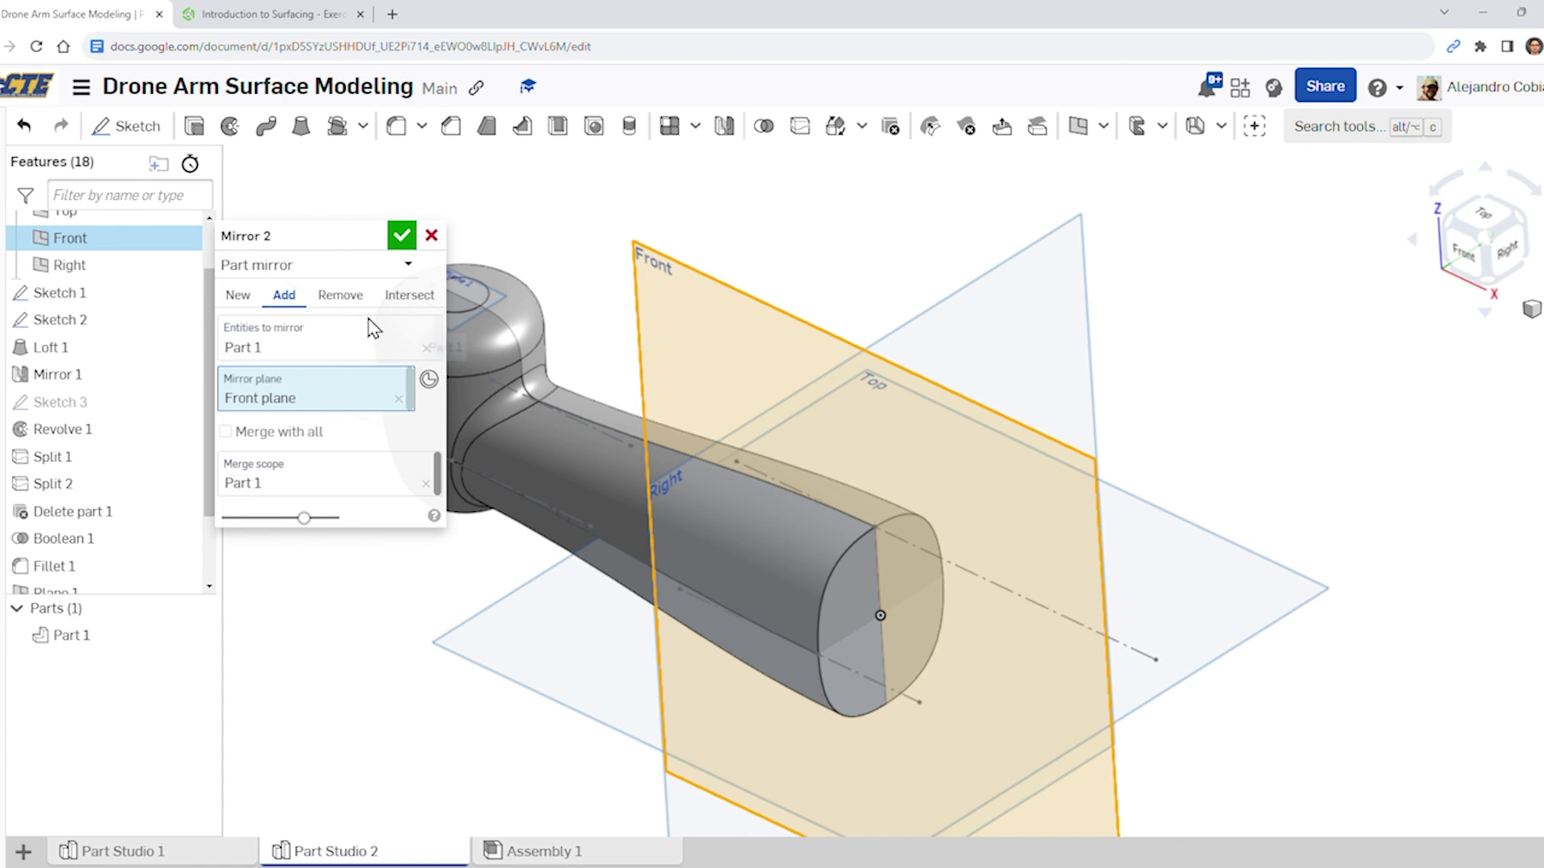
pyautogui.click(403, 236)
pyautogui.moveTo(643, 257); pyautogui.dragTo(466, 159, button='right')
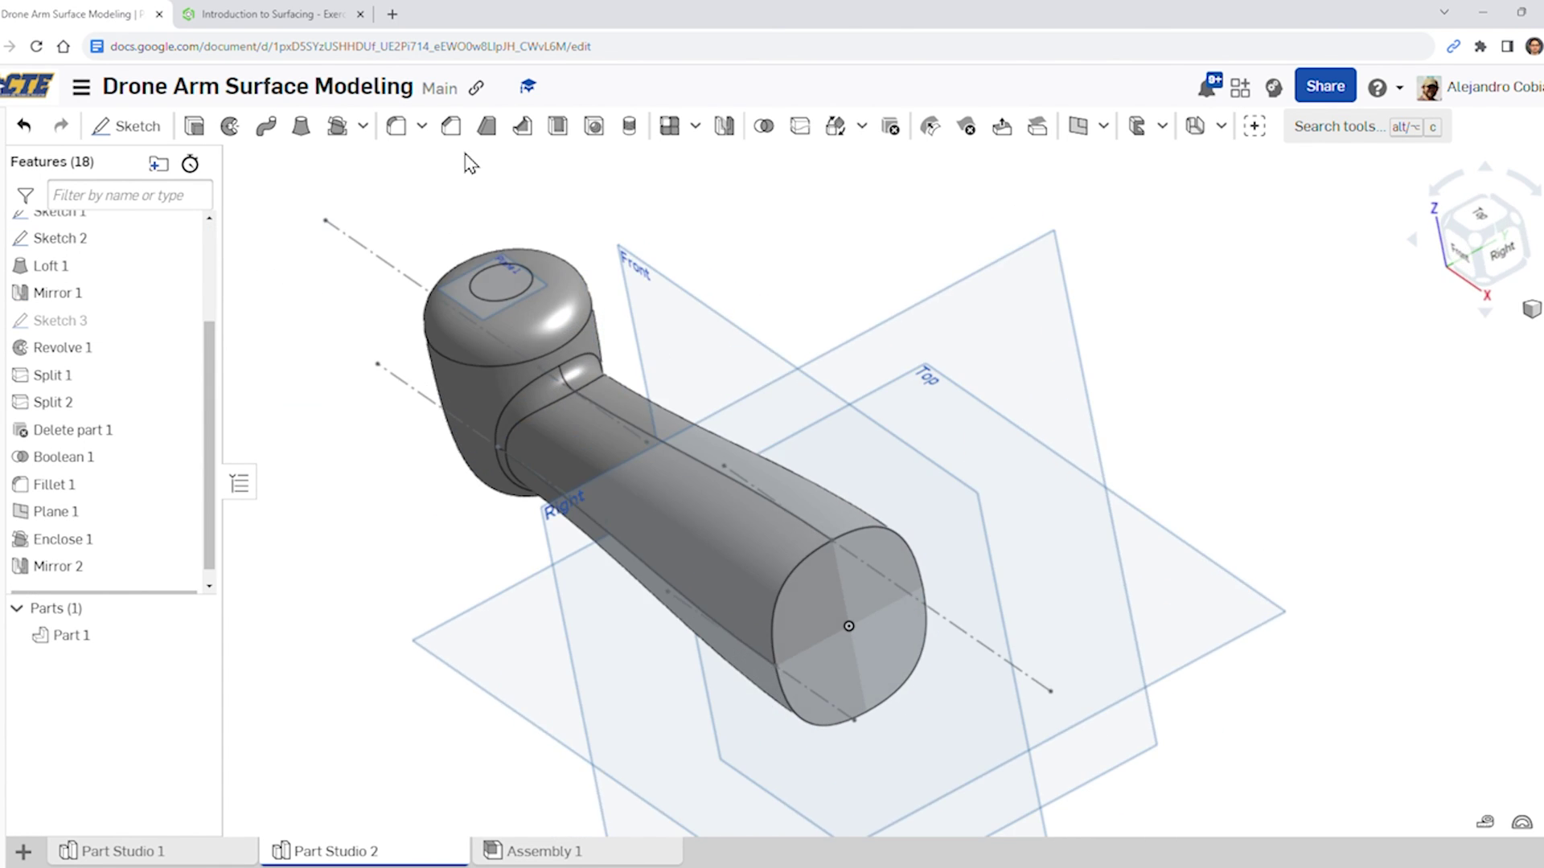
# Following Step 17, start a Shell feature that removes the circular face on top of the motor housing and the arm's flat end face
pyautogui.click(273, 14)
pyautogui.click(1351, 771)
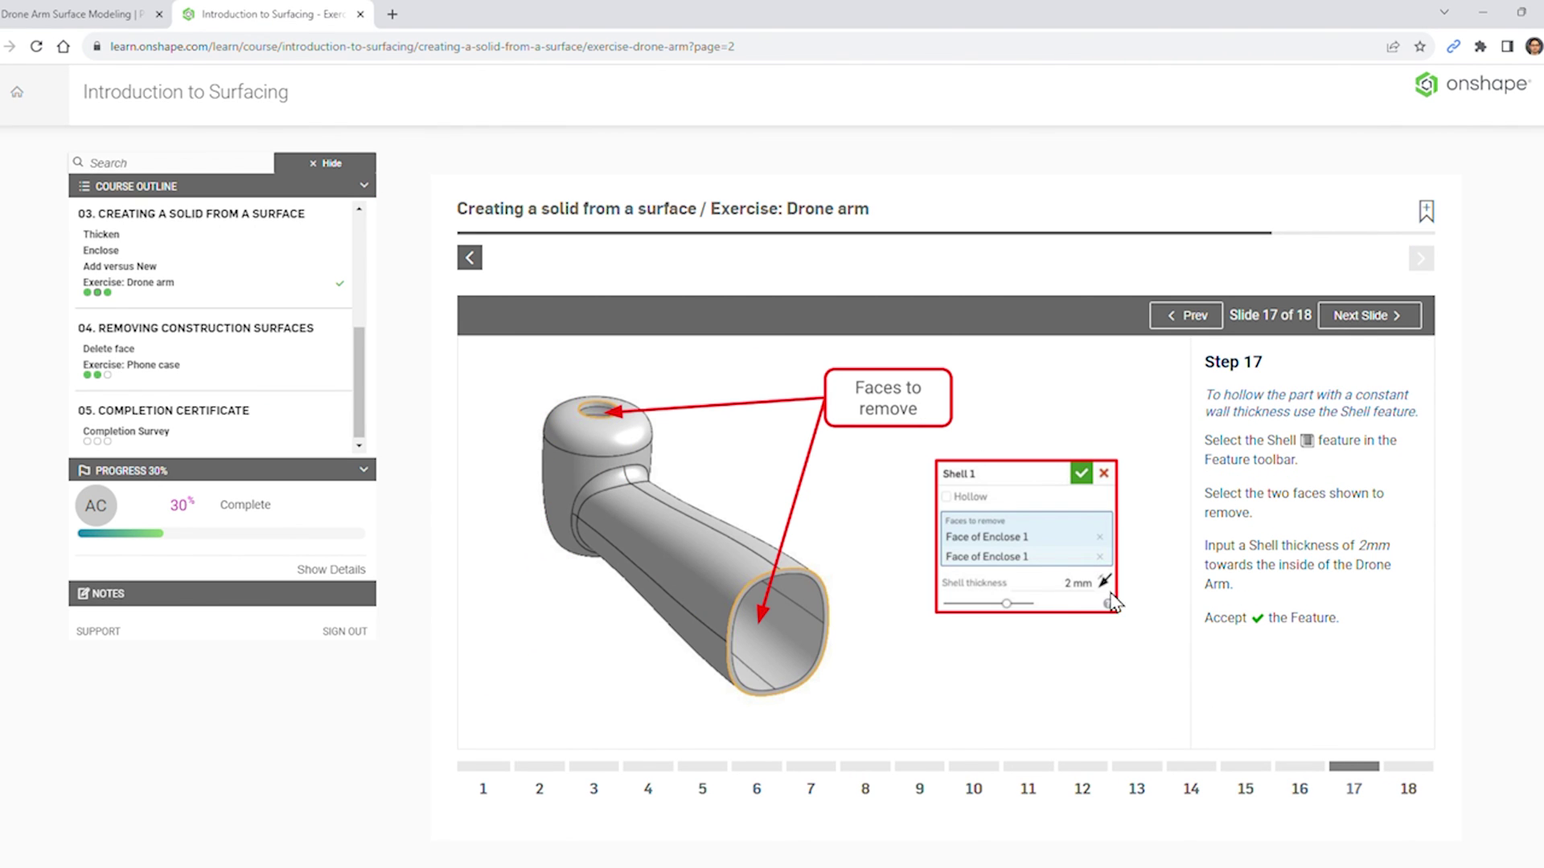
pyautogui.hotkey('ctrl', 'shift', 'Tab')
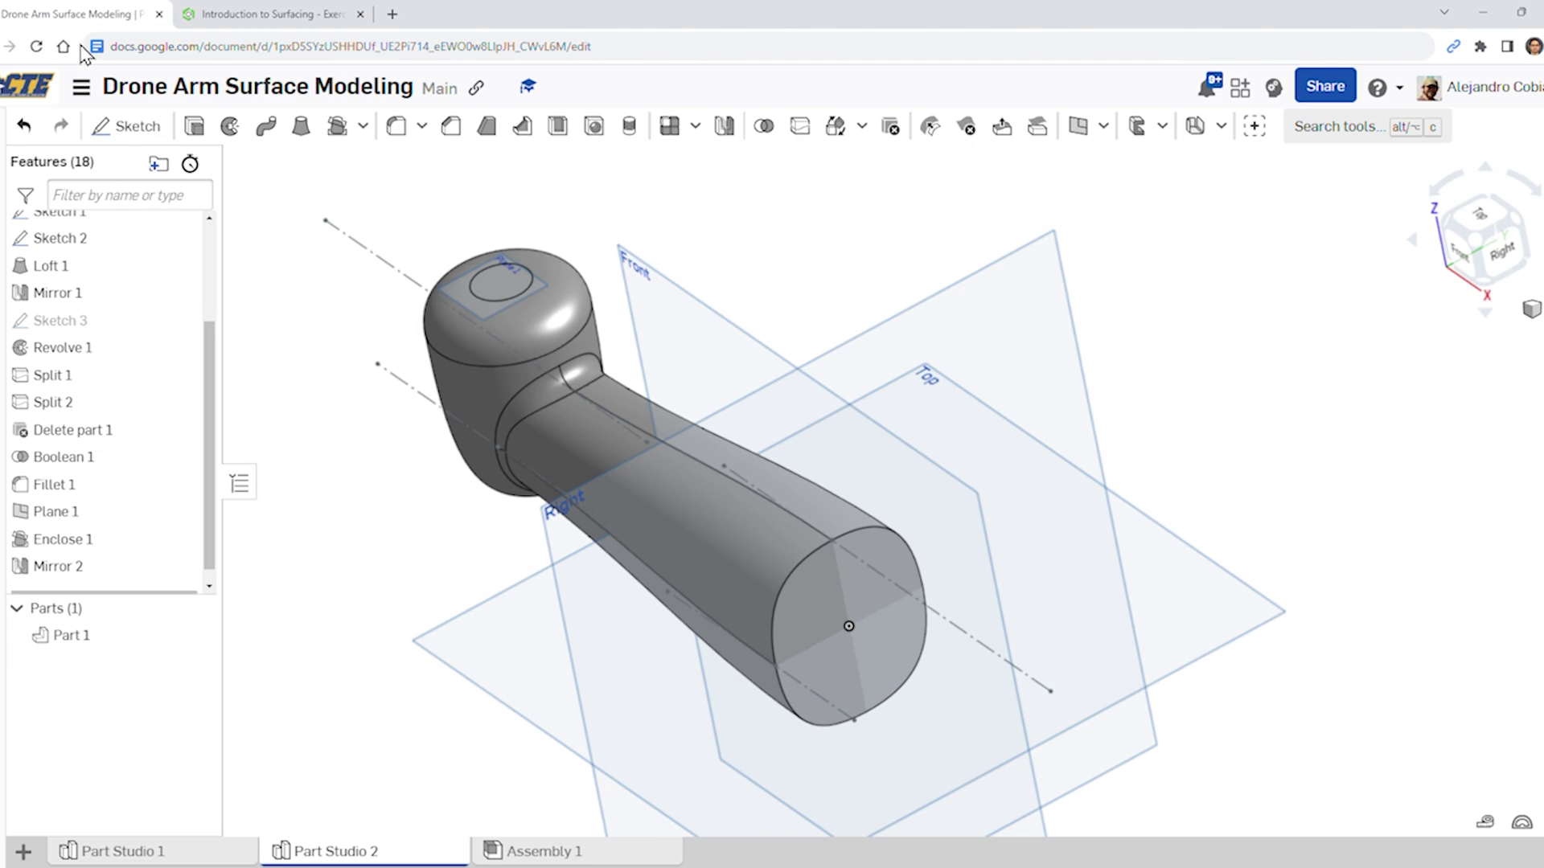
pyautogui.click(559, 128)
pyautogui.click(500, 283)
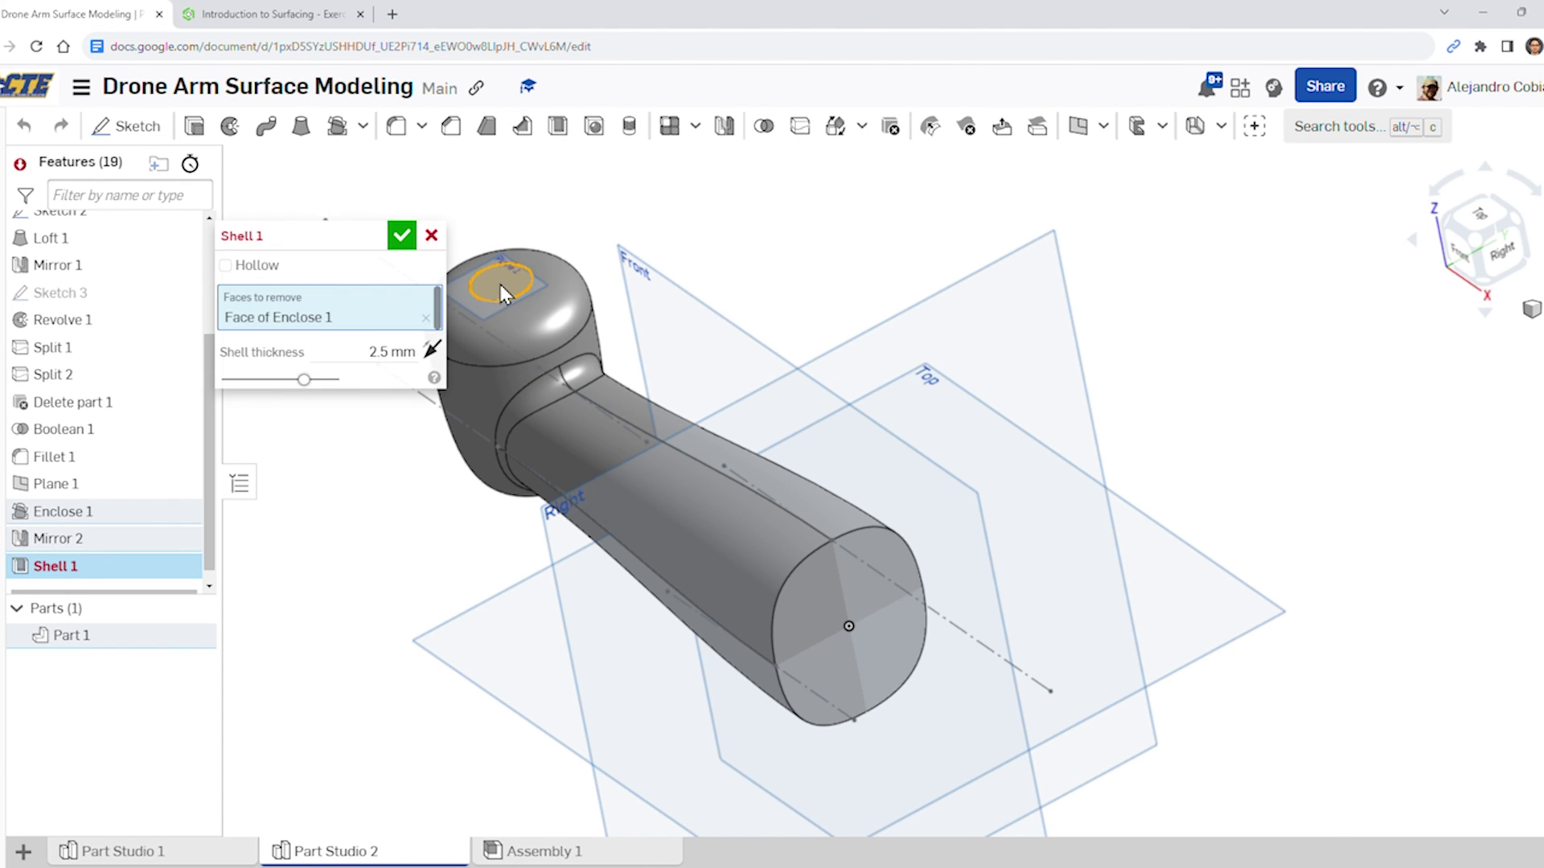
pyautogui.click(847, 621)
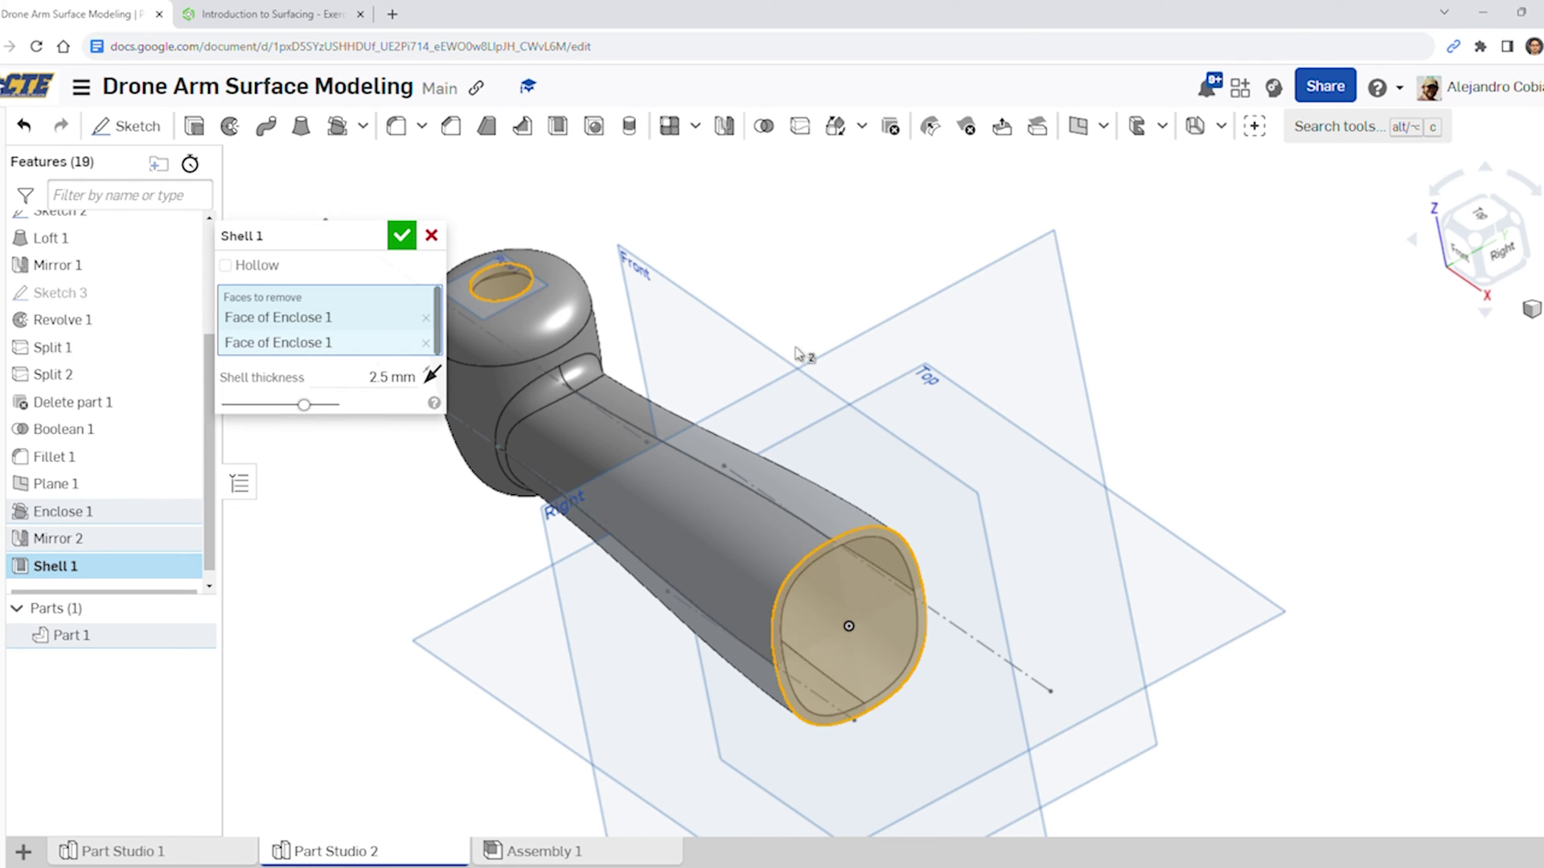
# Set the shell thickness to 2 mm and accept the Shell feature
pyautogui.click(403, 402)
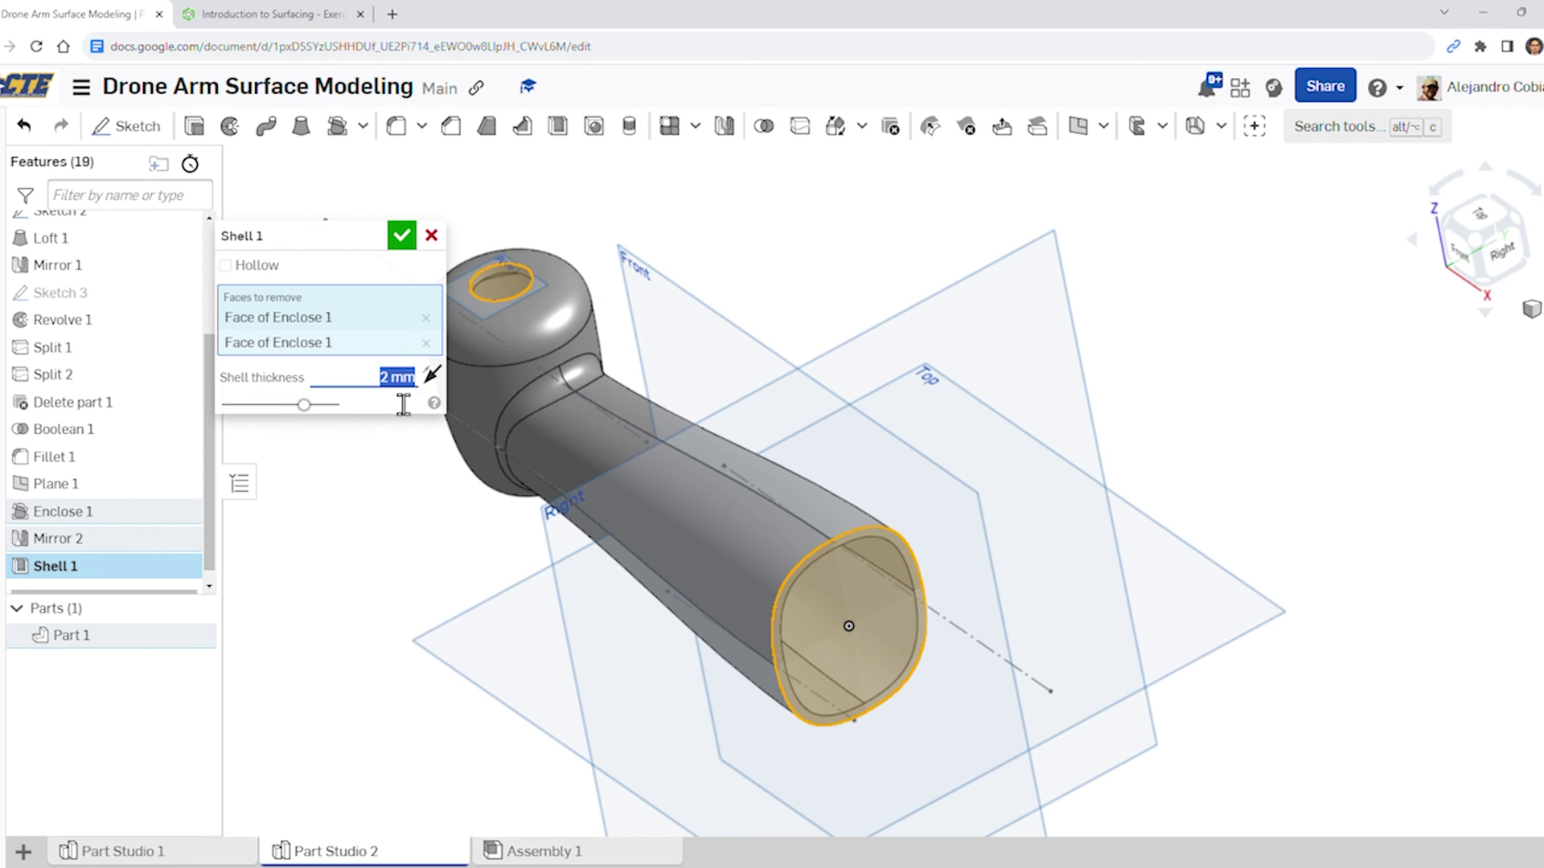
pyautogui.click(402, 235)
pyautogui.moveTo(418, 563); pyautogui.dragTo(661, 12, button='right')
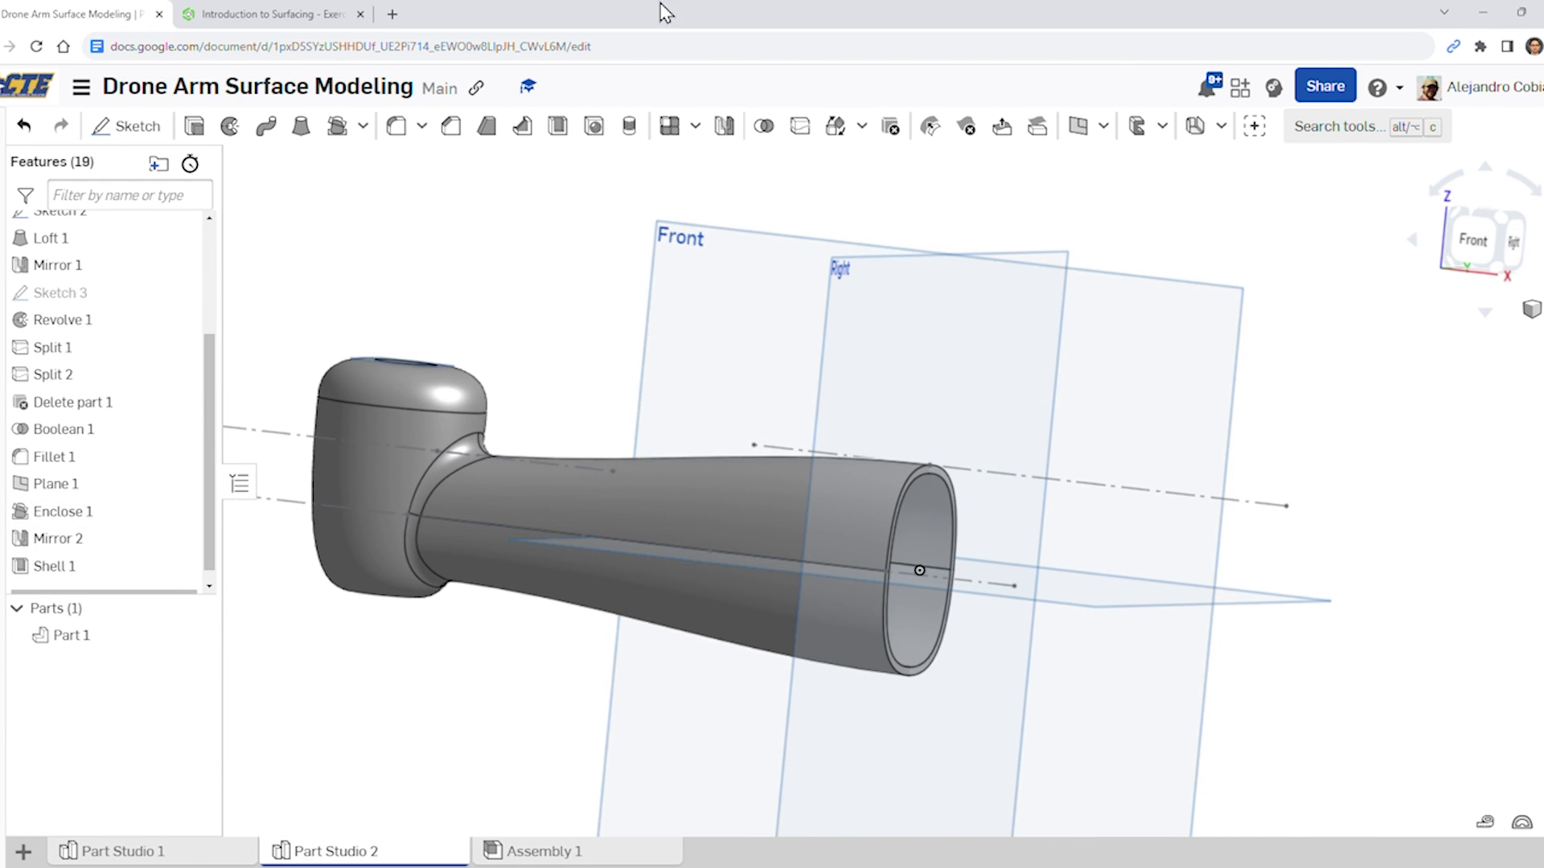
# Following Step 18, calculate the mass properties of Part 1 to measure its volume
pyautogui.click(273, 14)
pyautogui.click(1408, 768)
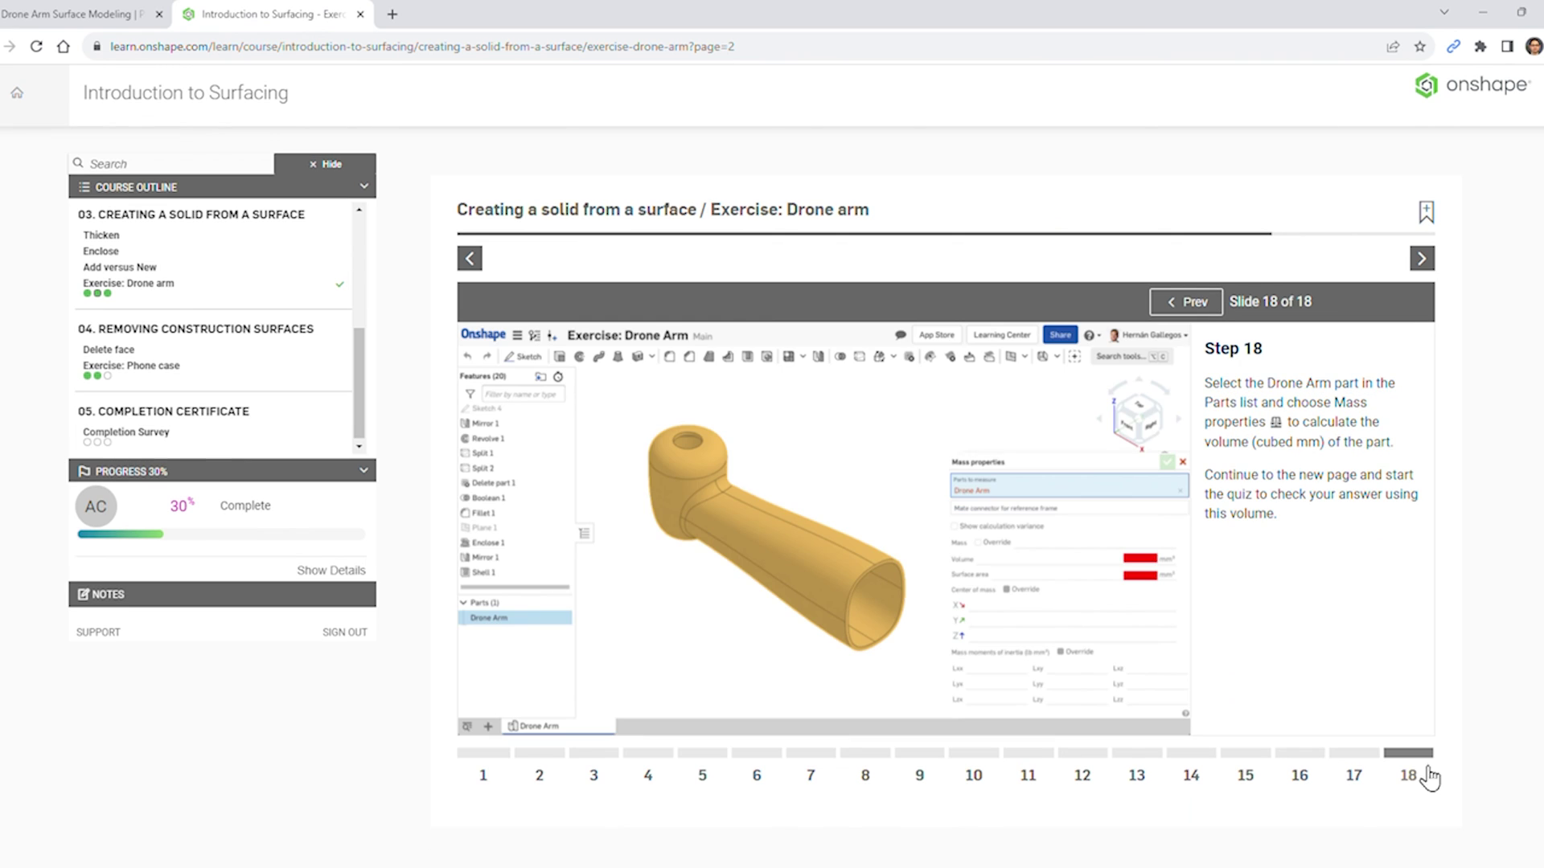
pyautogui.click(37, 14)
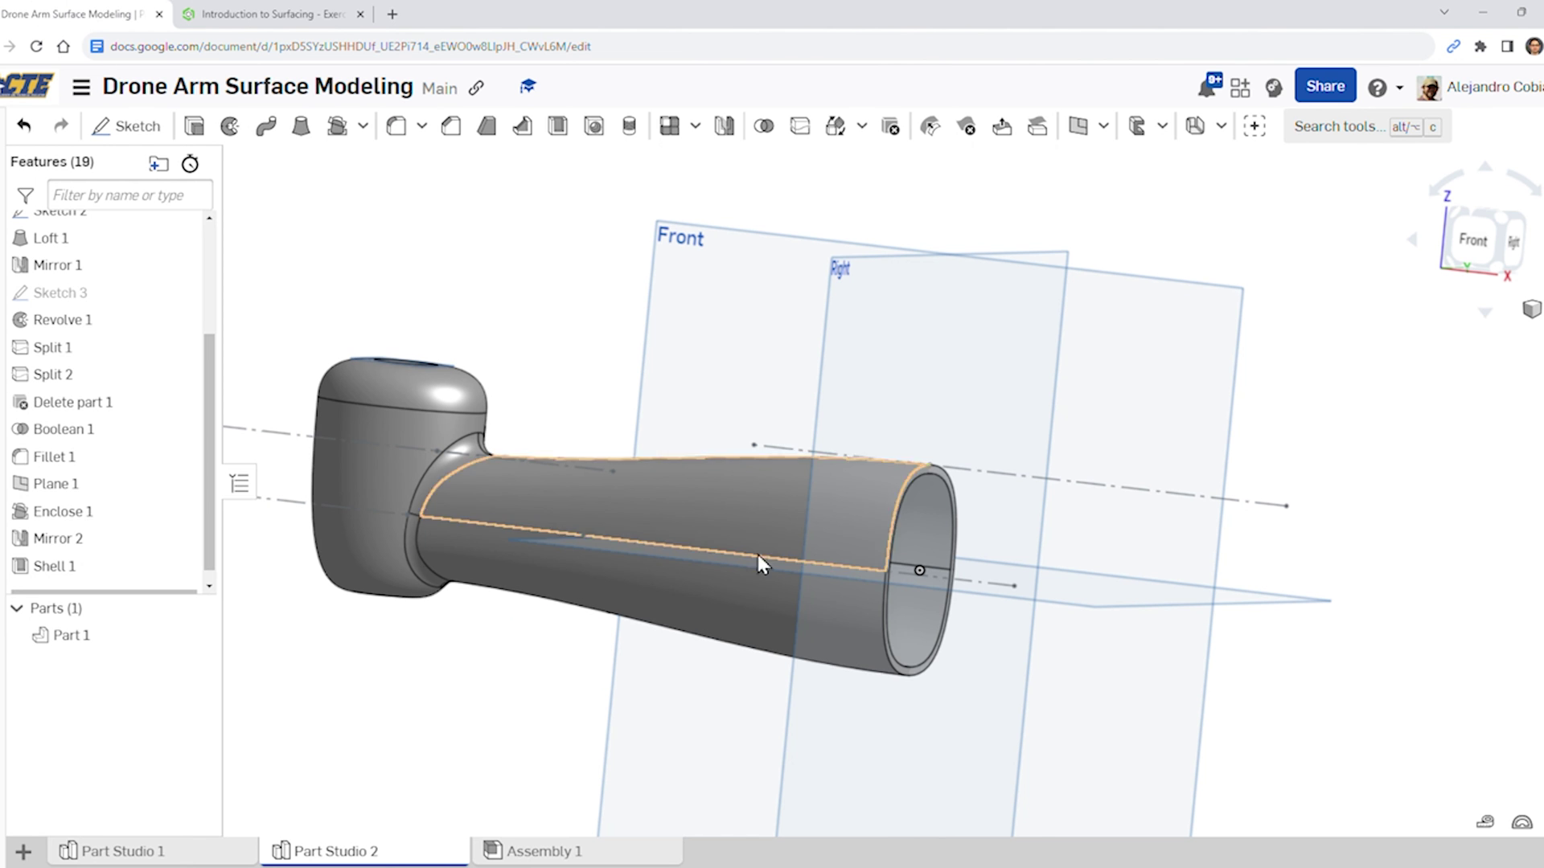
pyautogui.click(61, 635)
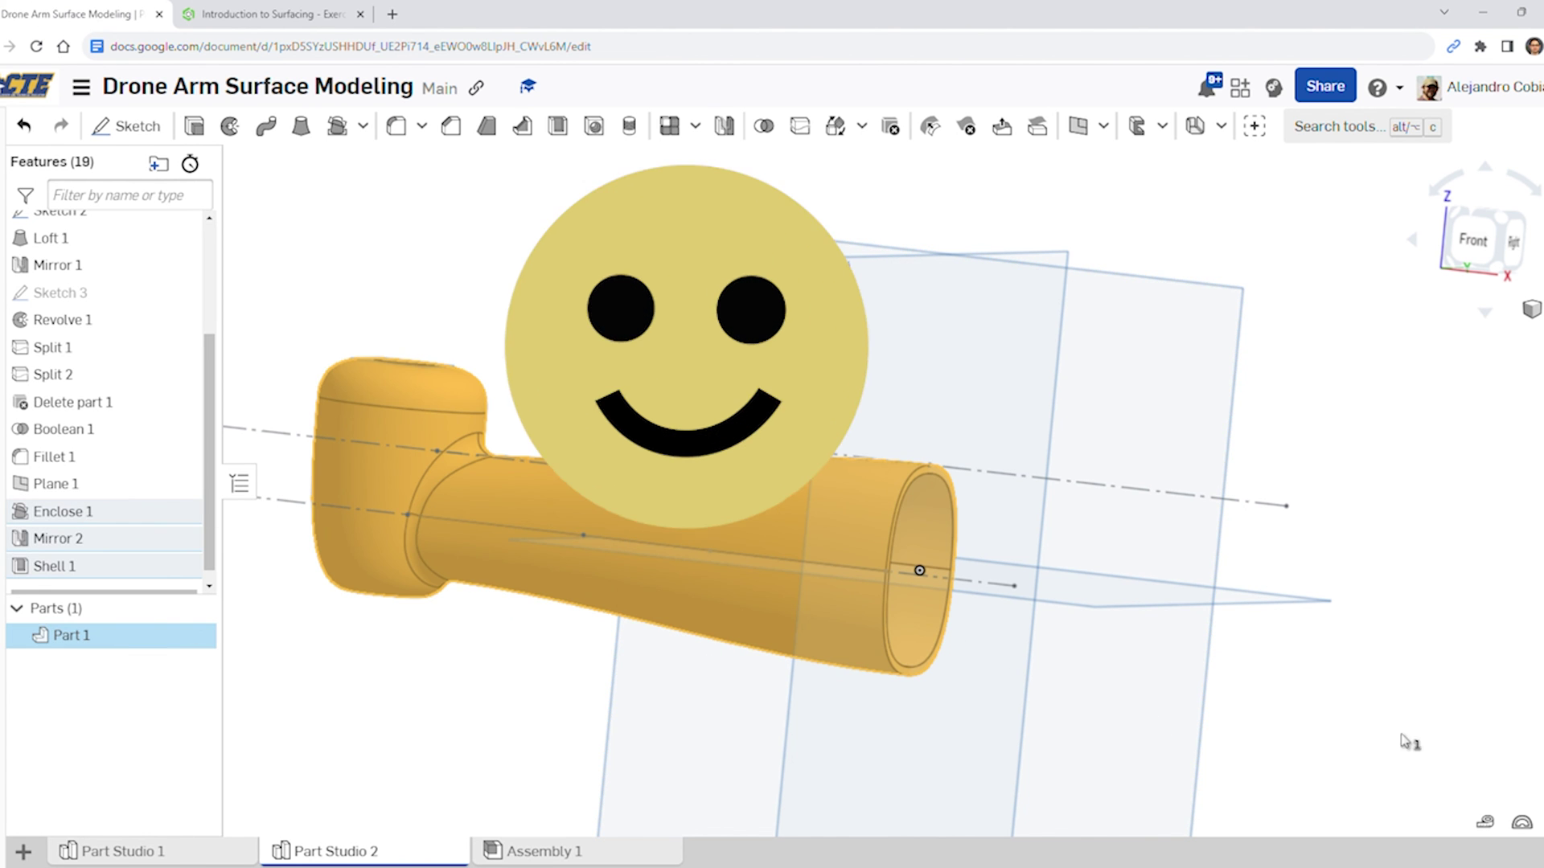
pyautogui.click(1485, 821)
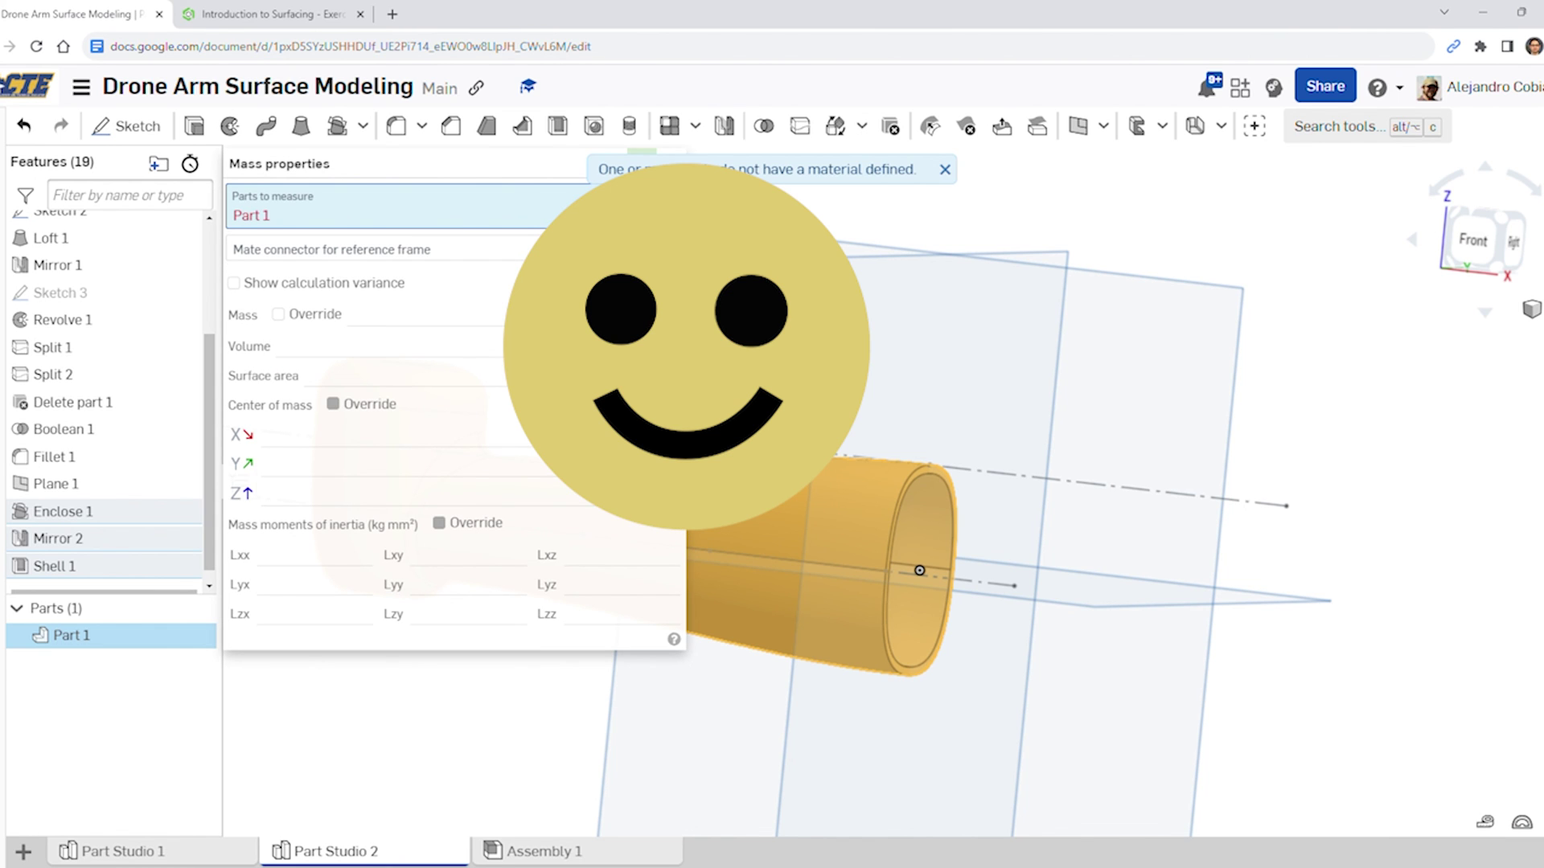
# Switch to the Introduction to Surfacing course, continue past Step 18 and begin the drone arm self-check
pyautogui.click(308, 13)
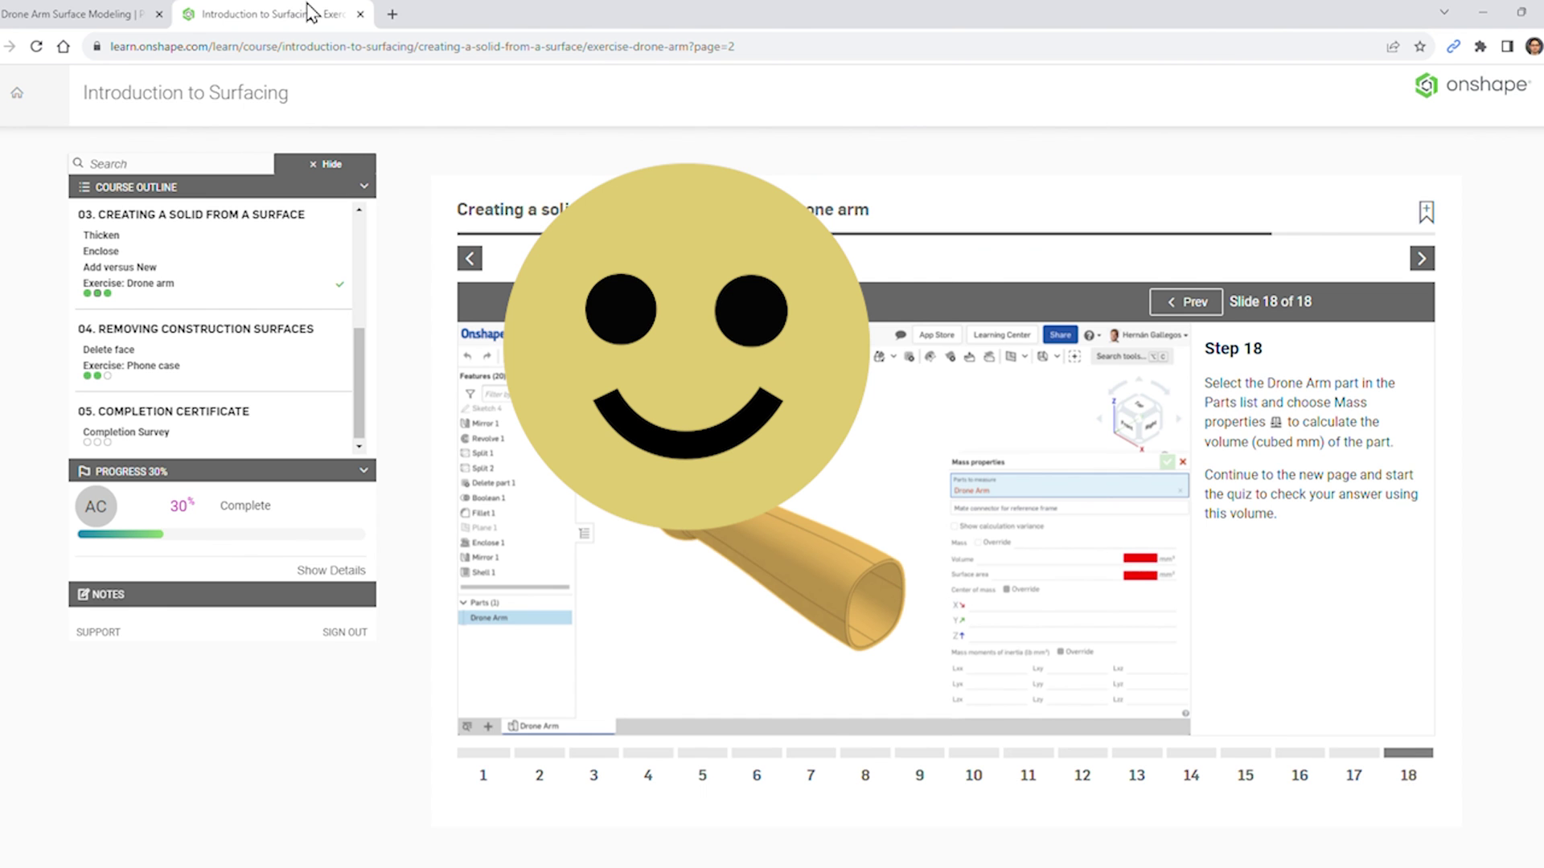
pyautogui.click(1422, 269)
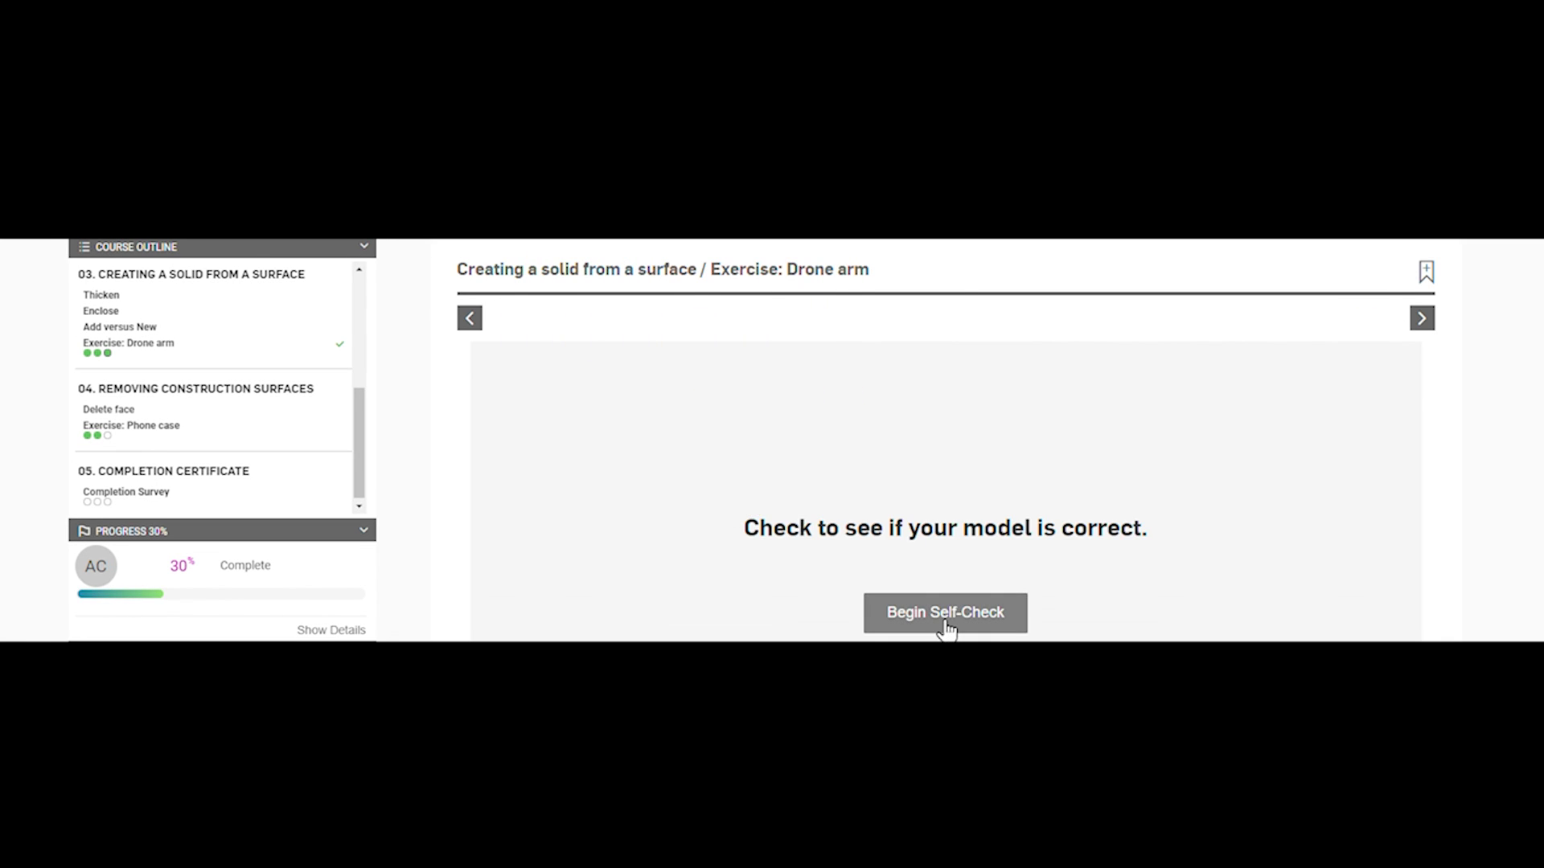
pyautogui.click(947, 629)
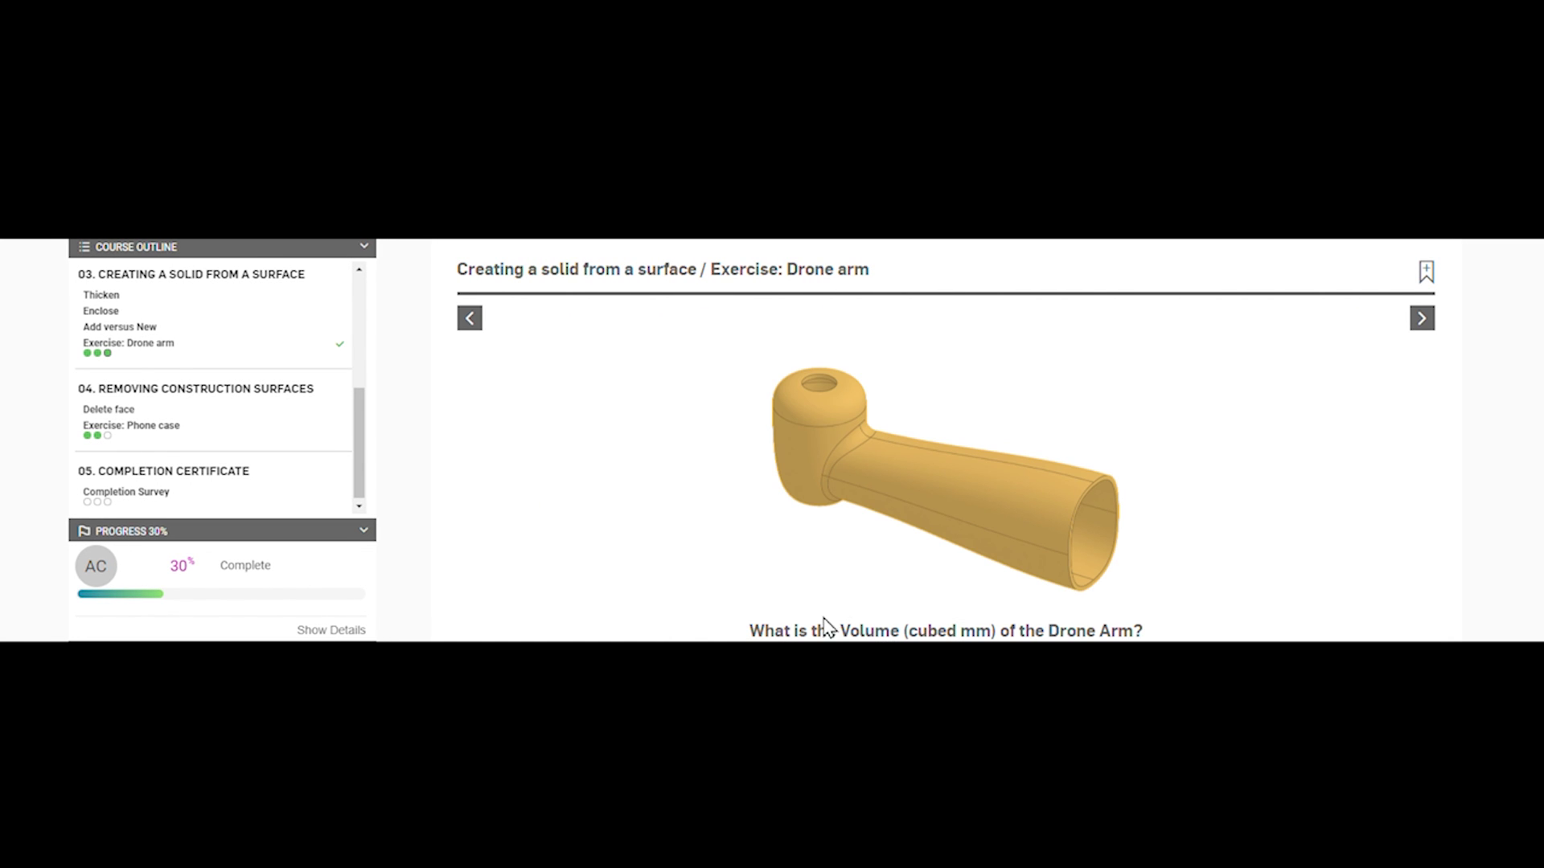